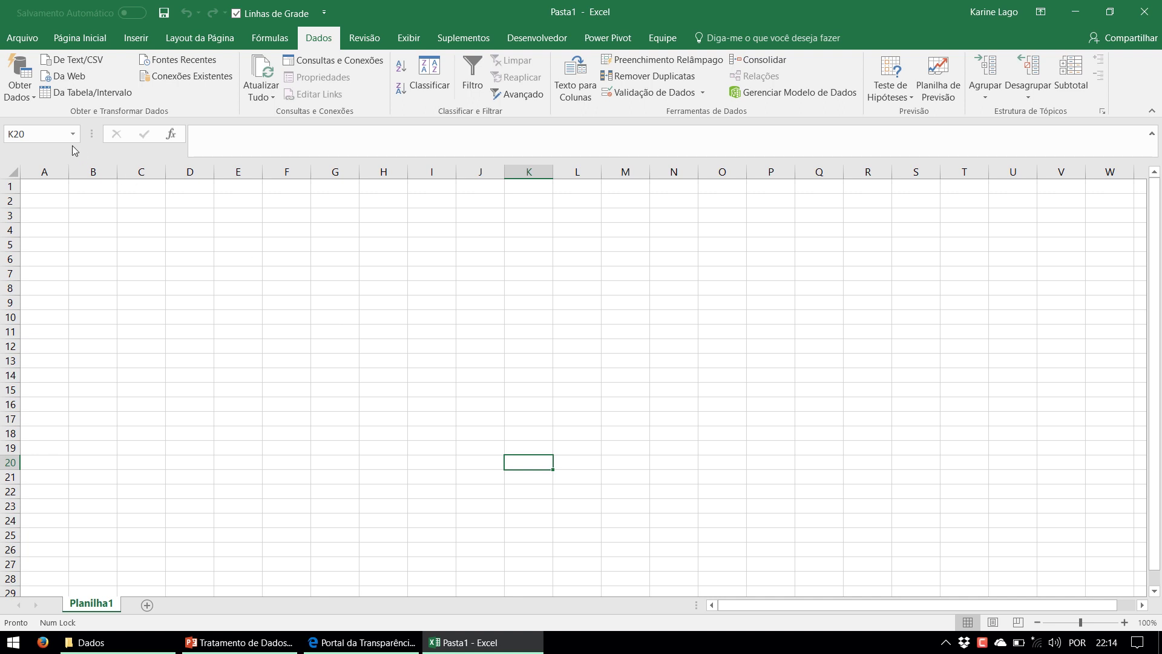
Import from the folder MVP Week\Dados\Relatórios\xlsx and open its file list in the query editor
click(25, 102)
mouse_move(36, 121)
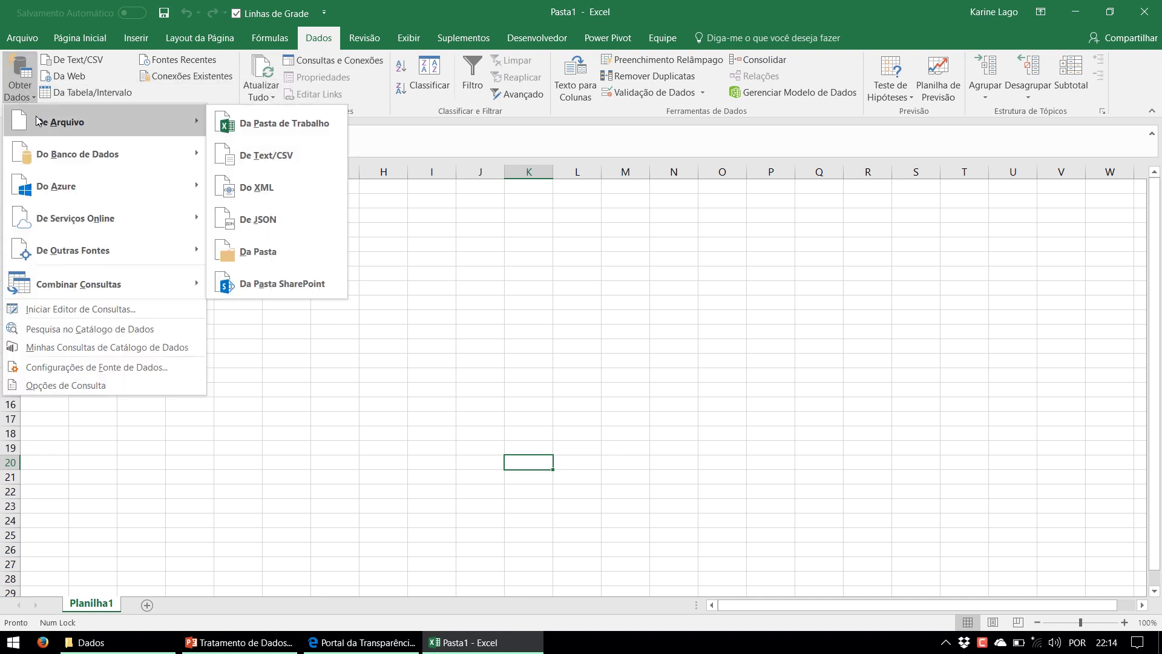
click(305, 254)
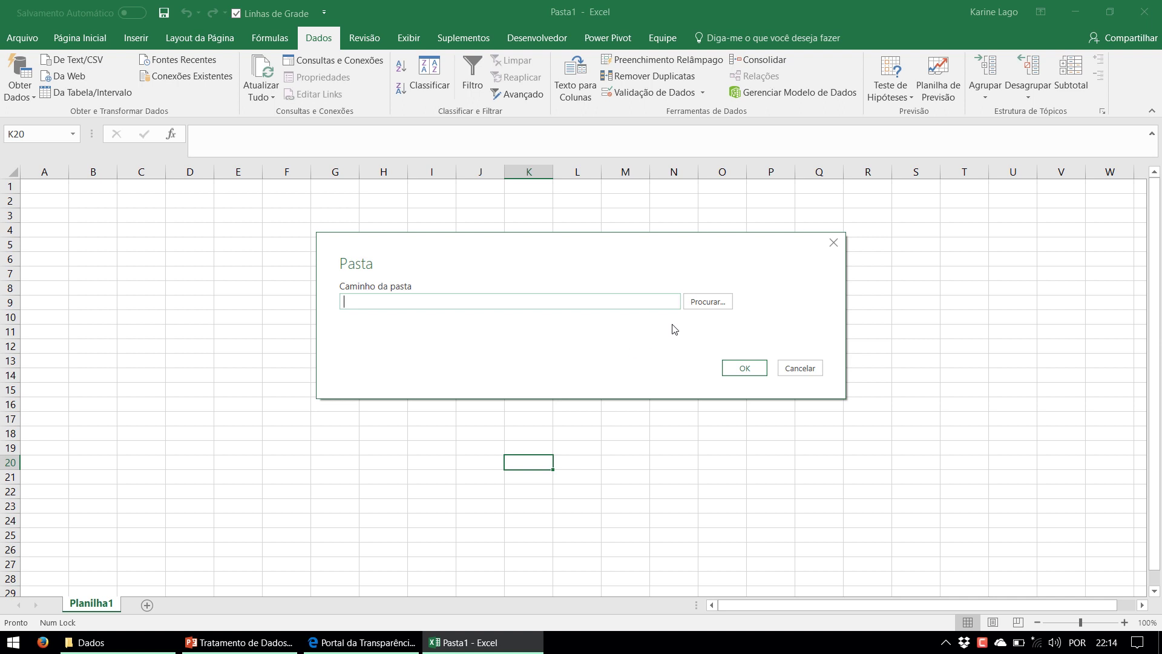
click(698, 308)
drag(678, 308, 676, 372)
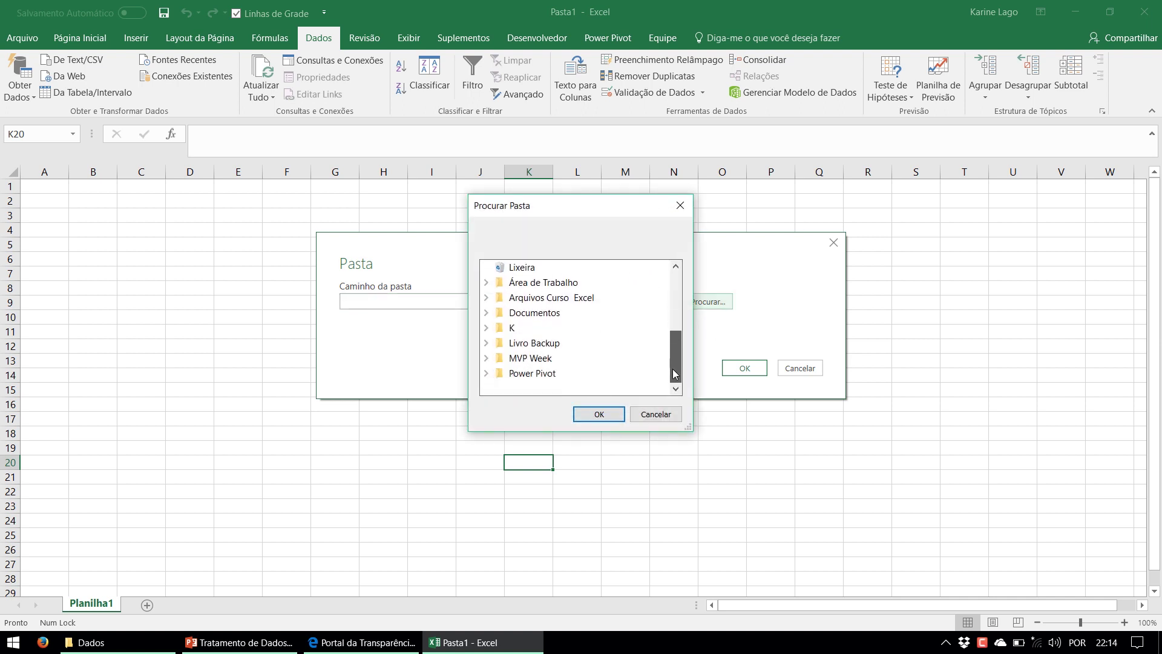
click(486, 358)
double_click(531, 373)
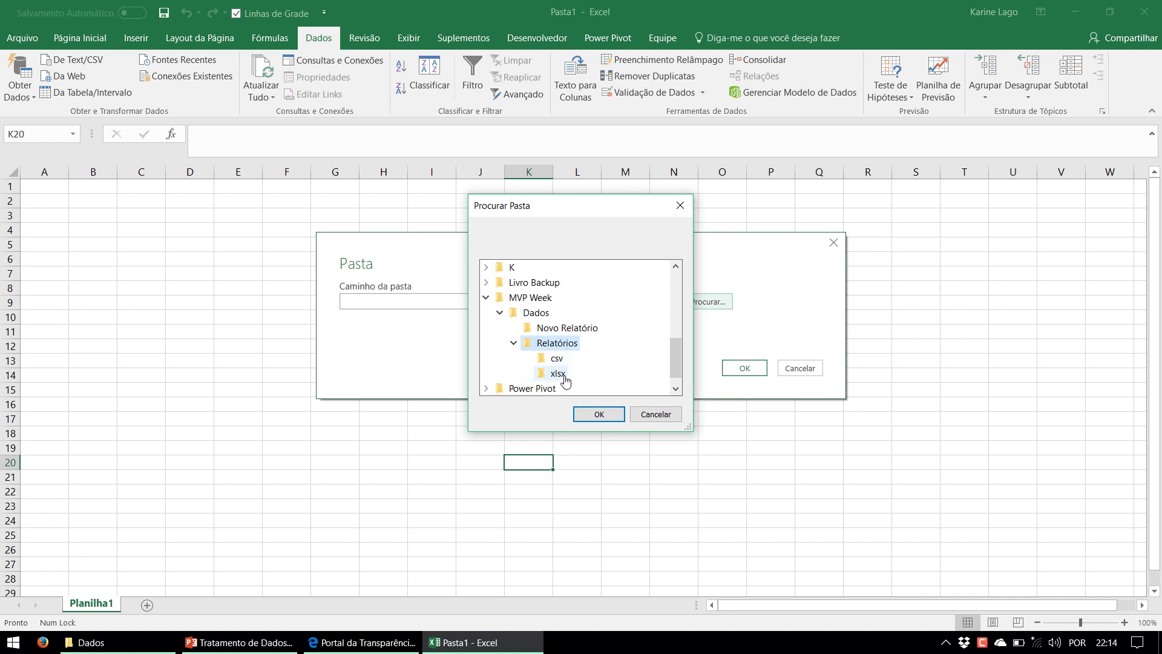
click(558, 373)
click(599, 414)
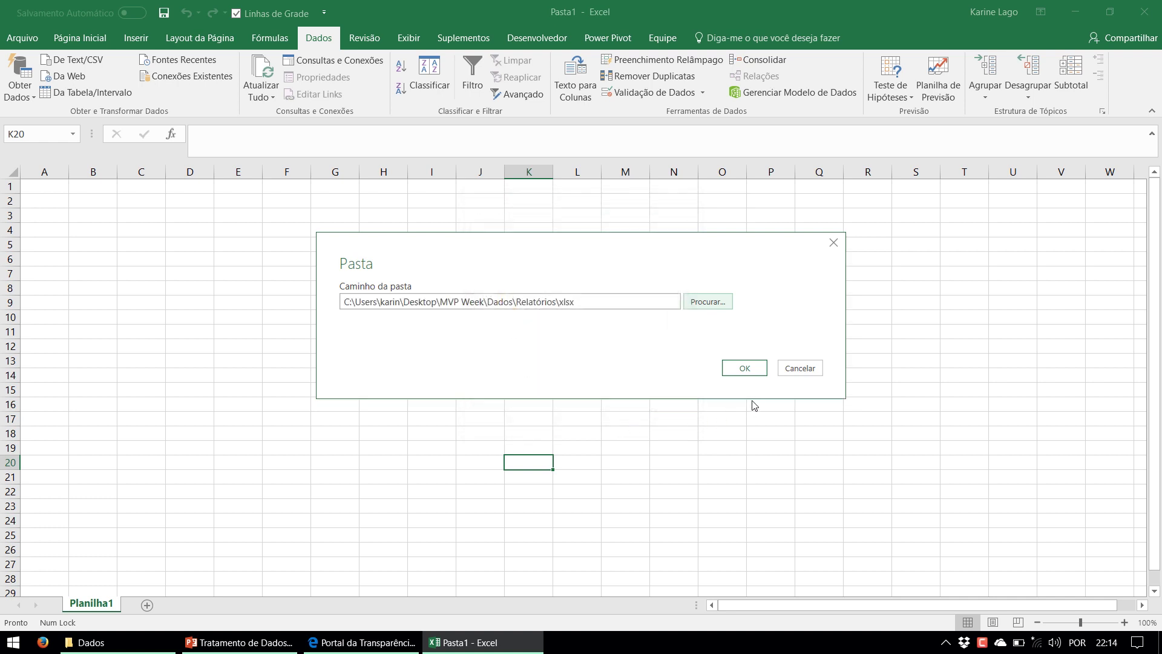
click(748, 371)
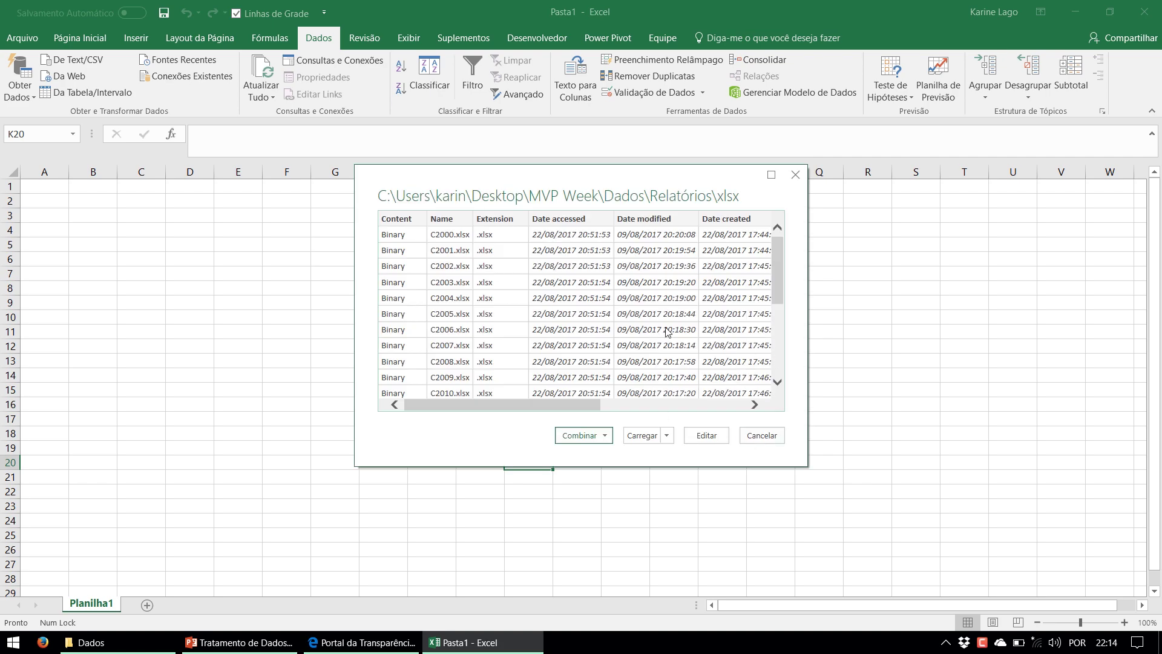
click(708, 436)
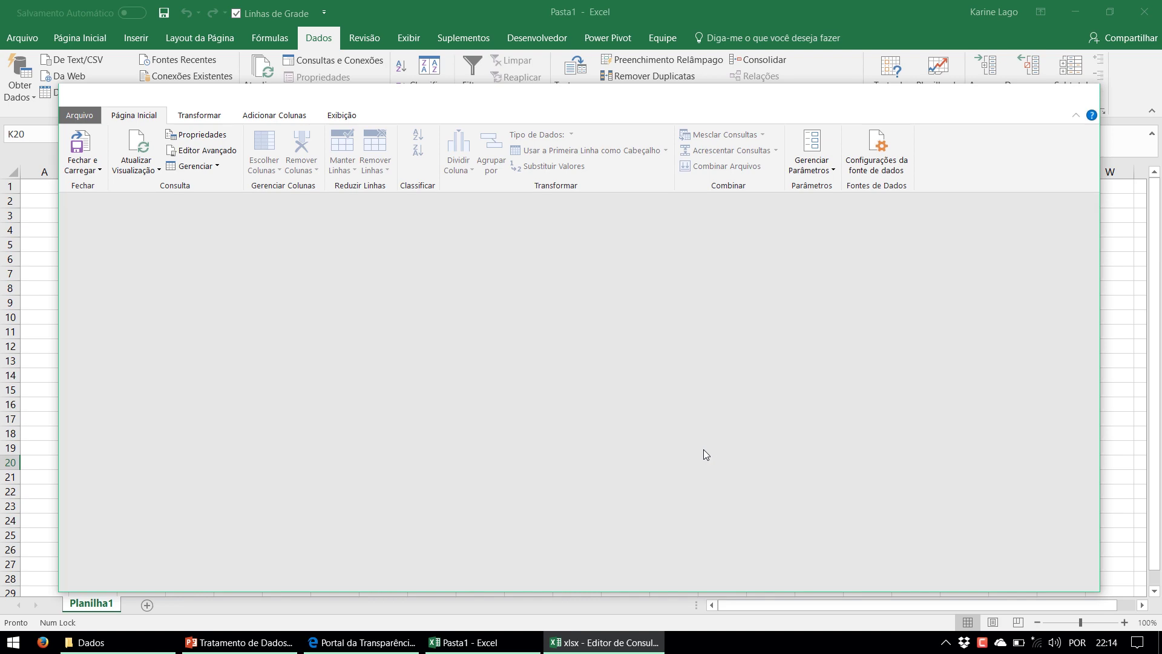
Maximize the Power Query Editor showing the 31 files and bring up the Dados folder window
mouse_move(569, 103)
mouse_down()
mouse_move(593, 158)
mouse_move(591, 216)
mouse_move(569, 92)
mouse_up()
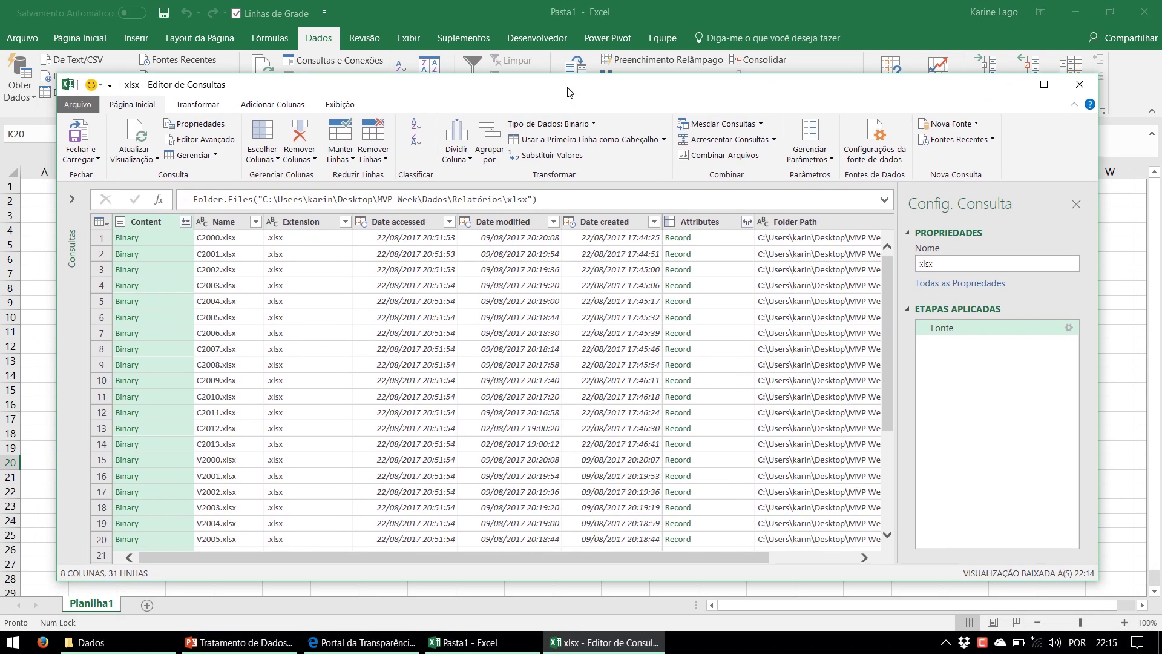
double_click(569, 91)
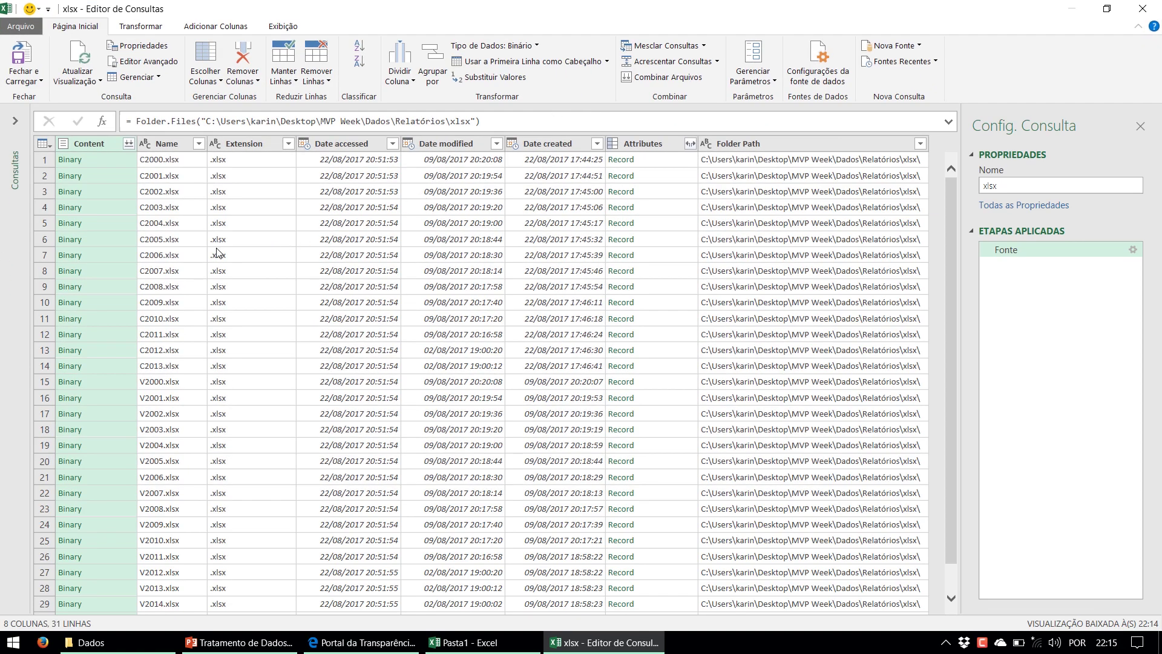
click(176, 208)
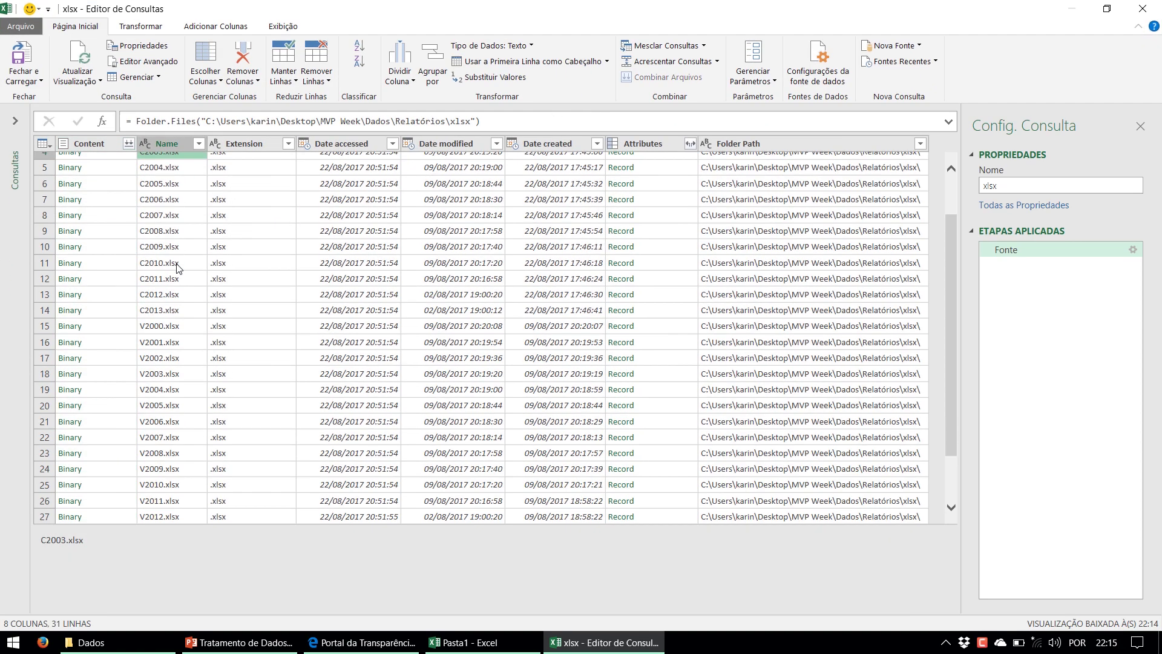
click(91, 642)
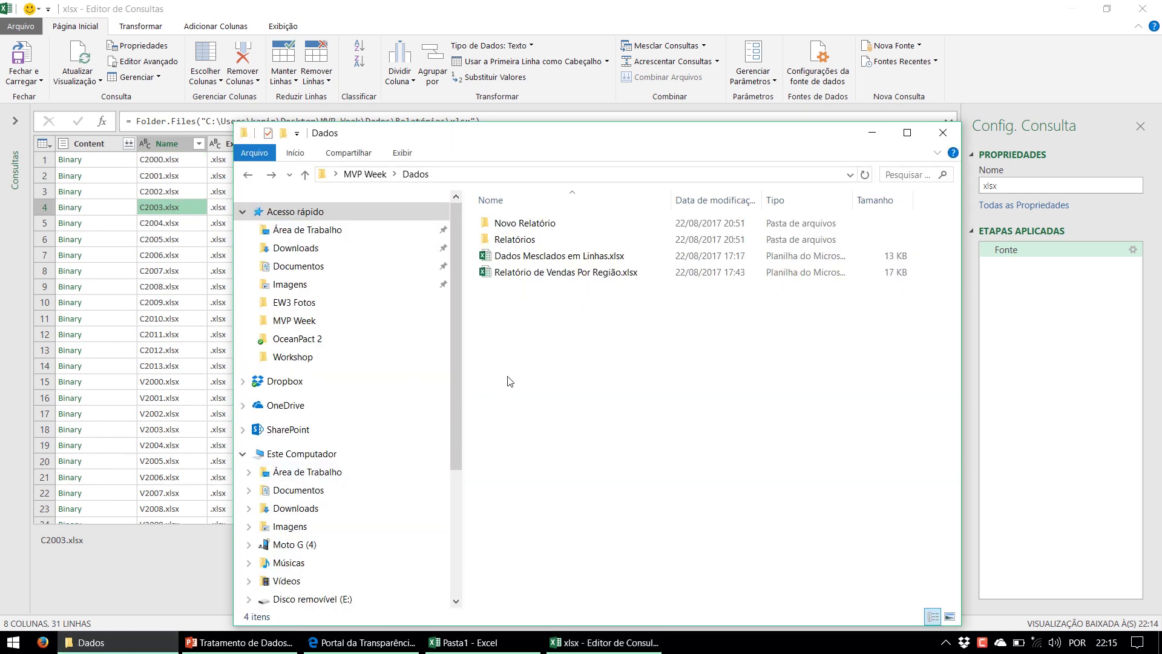
In File Explorer, open Relatórios\xlsx and select files C2000 through C2013, then return to Power Query
double_click(519, 240)
double_click(518, 242)
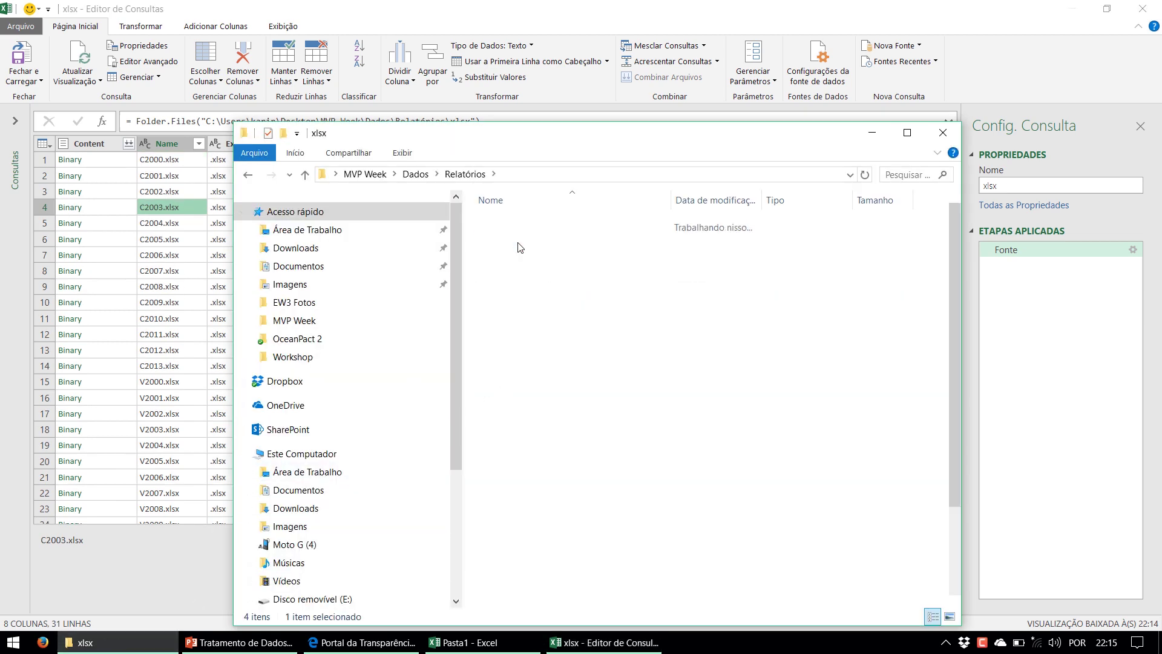
drag(537, 140, 553, 54)
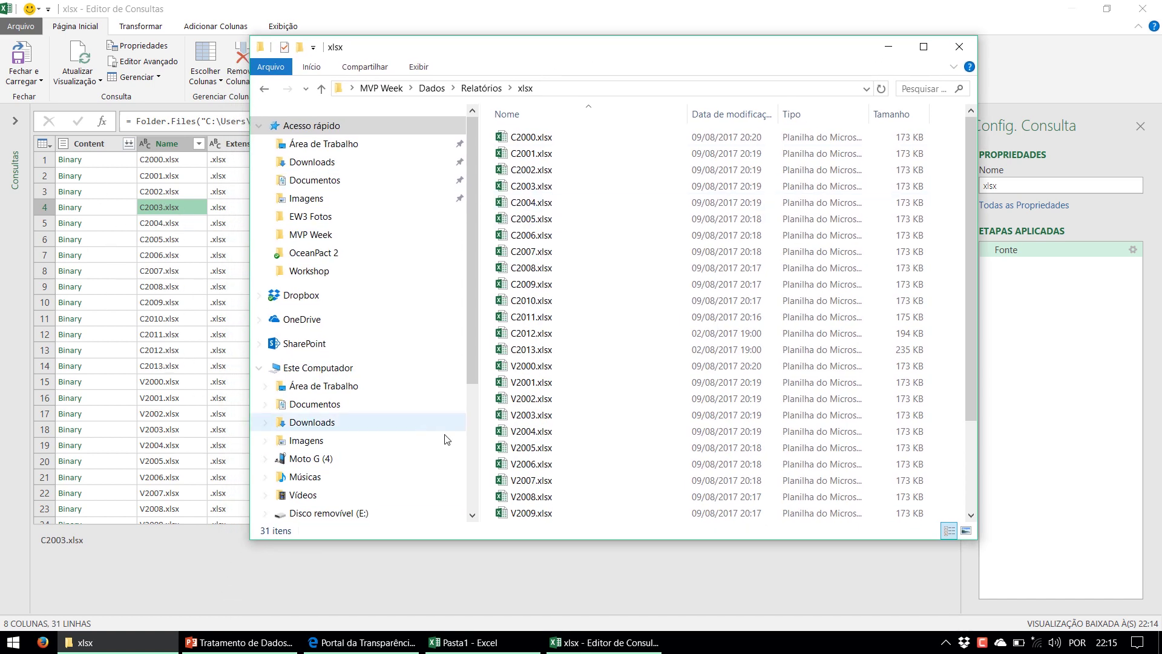
click(537, 367)
scroll(535, 369, down, 1)
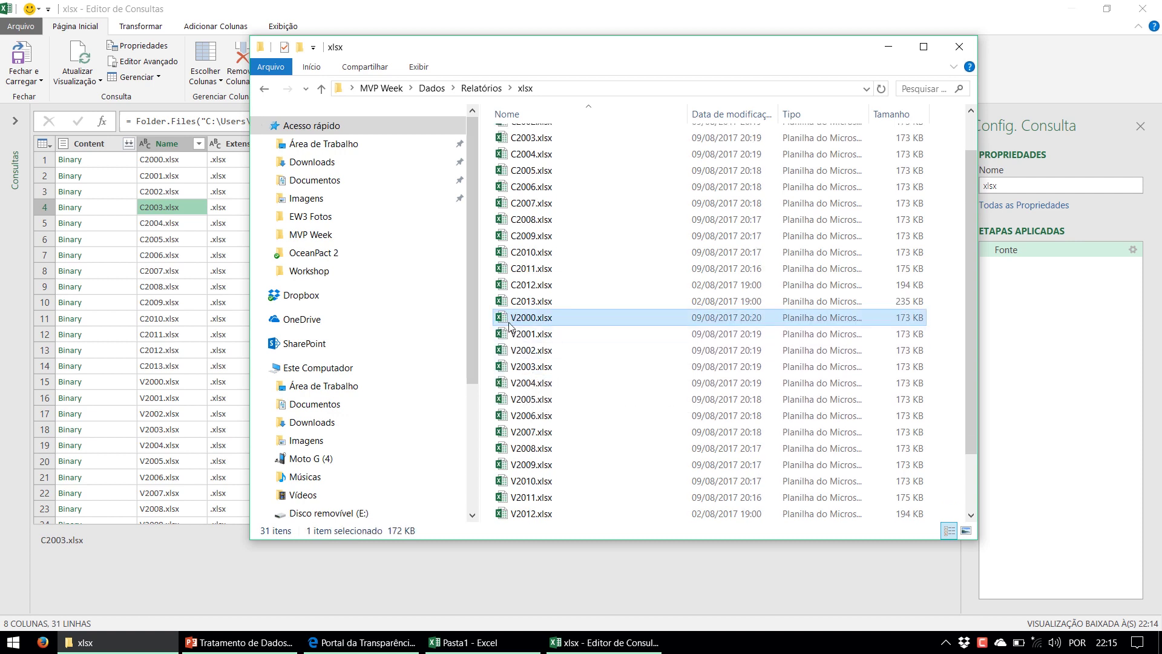
click(536, 306)
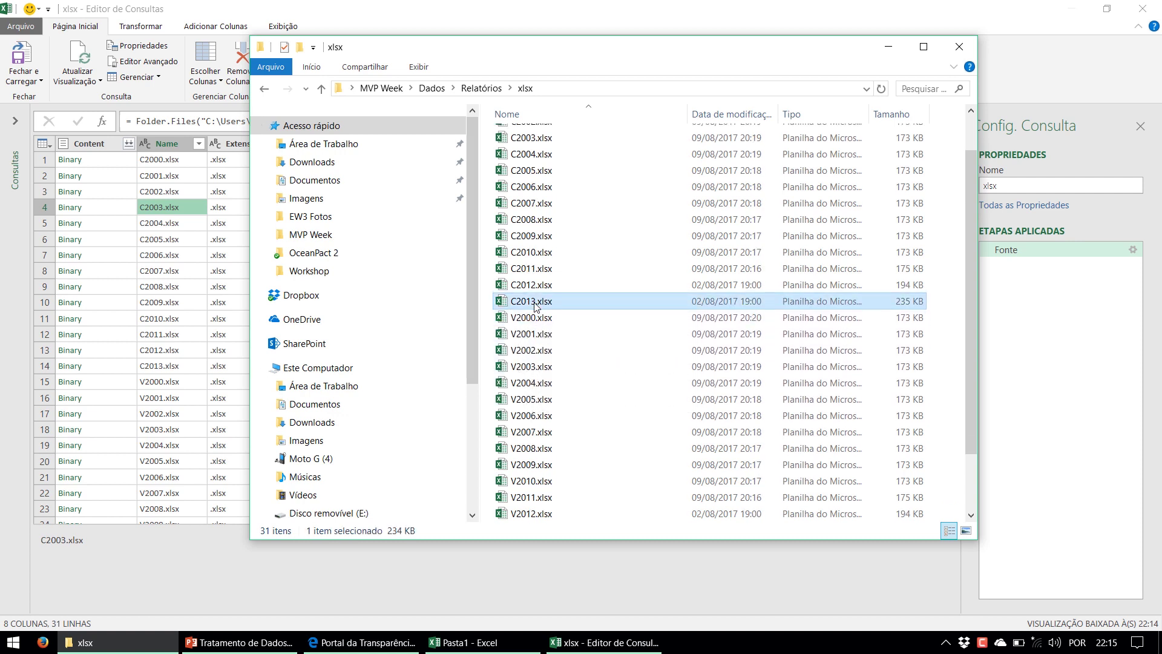
scroll(536, 307, up, 1)
shift+click(530, 139)
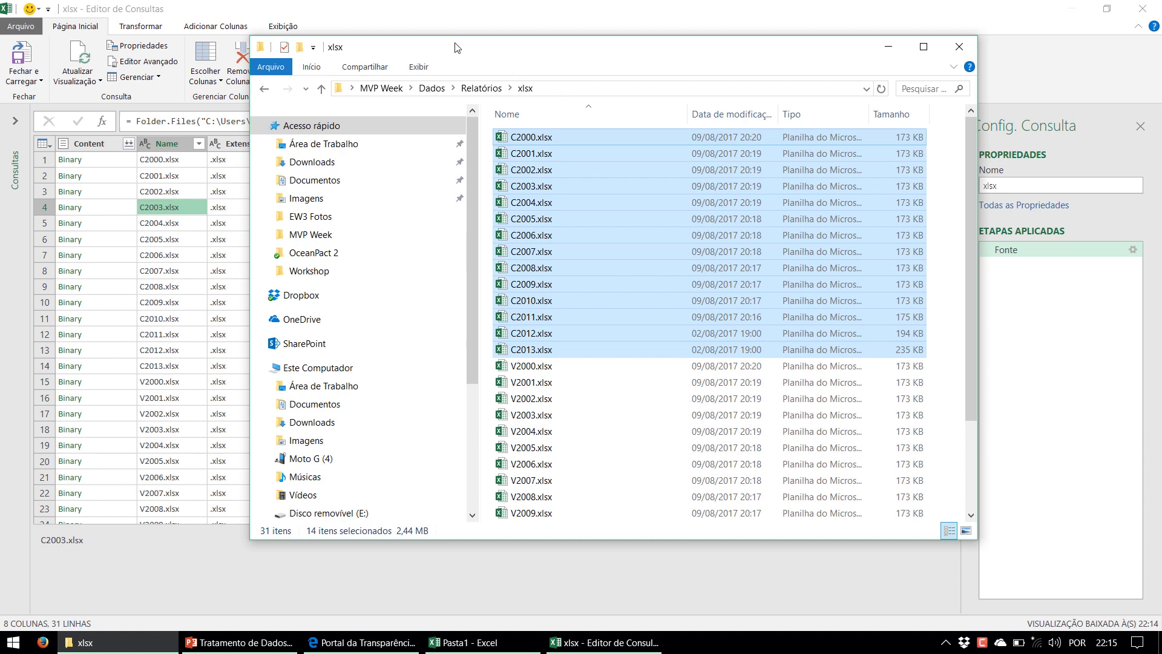
click(435, 30)
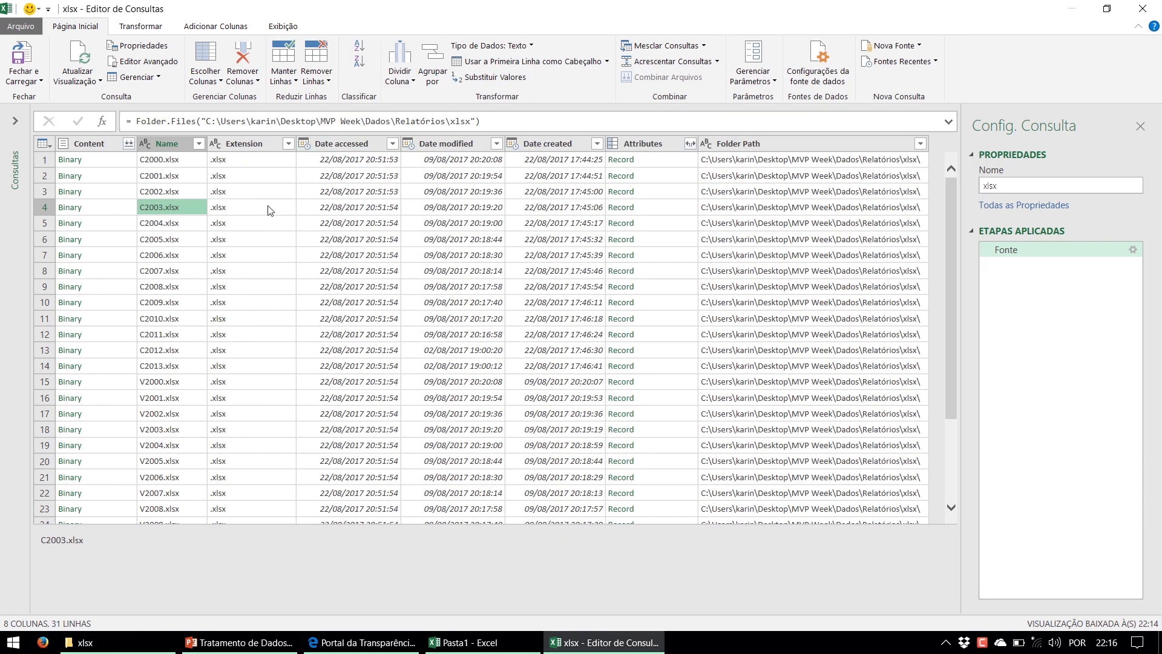
click(169, 382)
scroll(167, 366, down, 3)
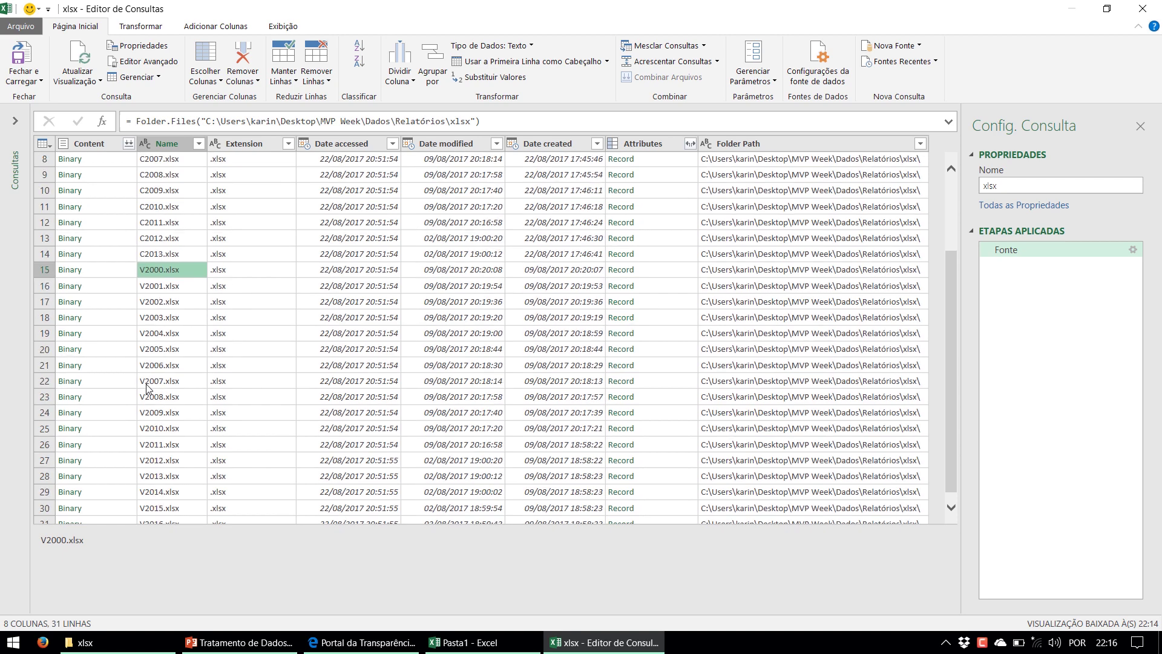
scroll(152, 389, down, 1)
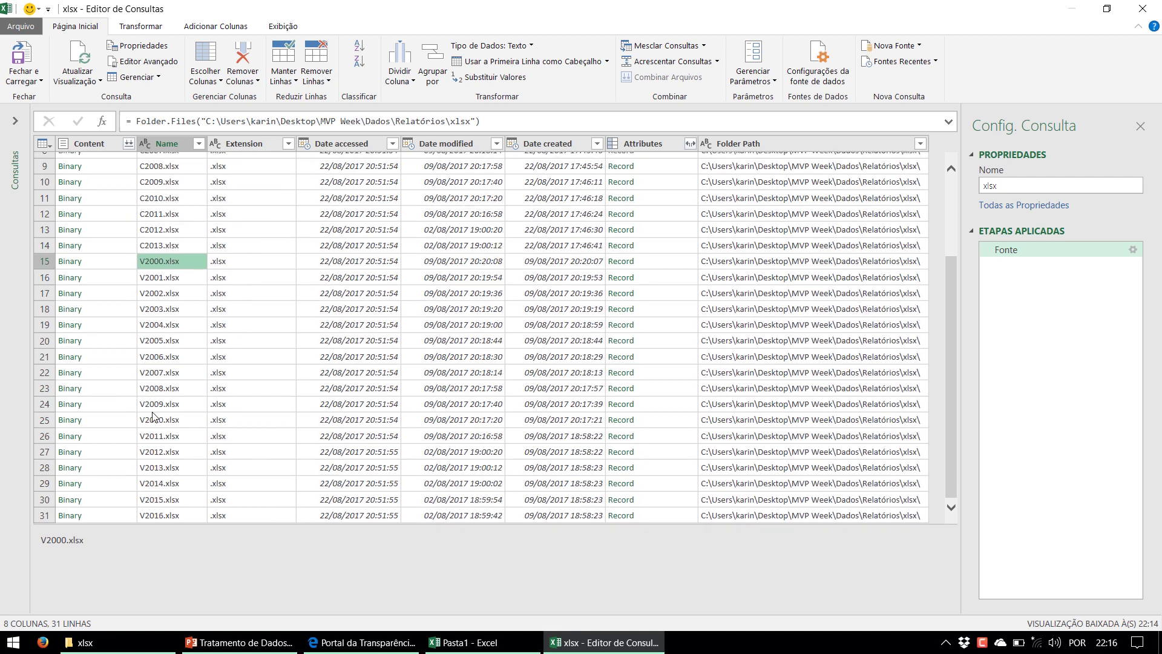
scroll(155, 416, up, 3)
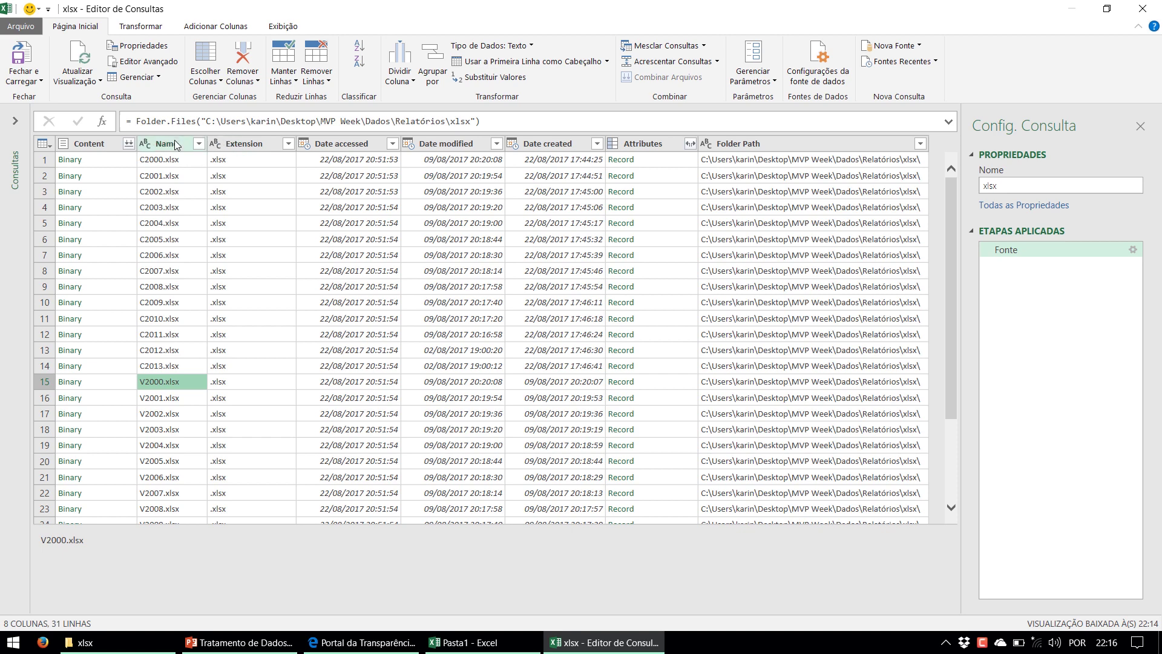
Filter the Name column to names beginning with 'V', leaving files V2000–V2016.xlsx
click(198, 144)
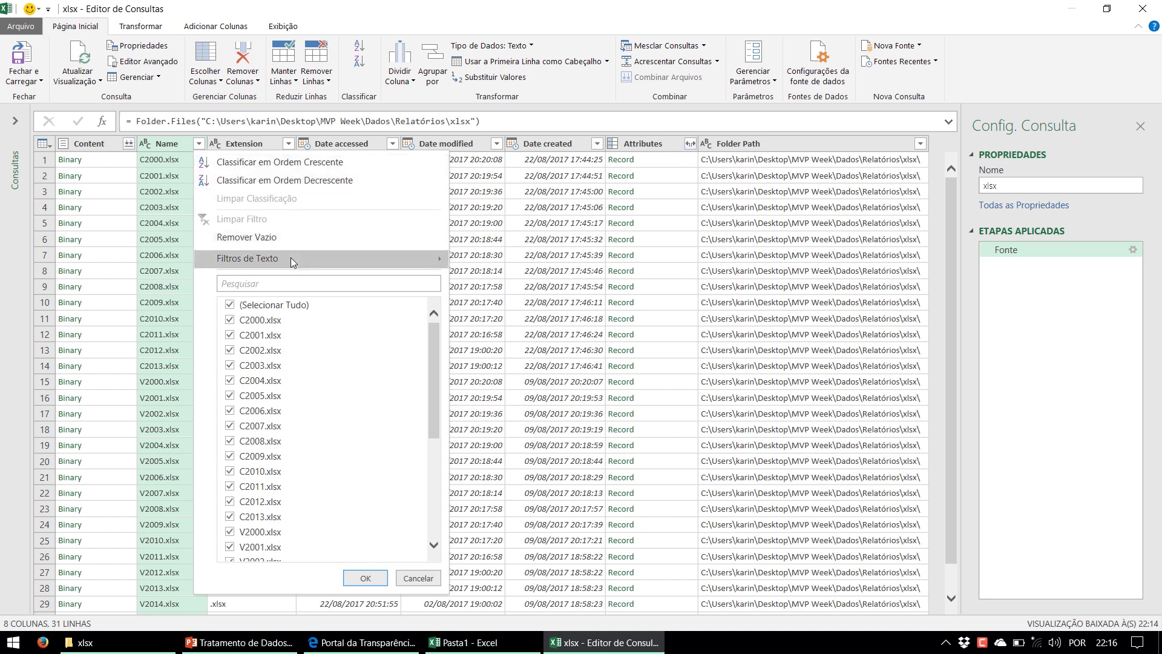
mouse_move(292, 261)
mouse_move(373, 260)
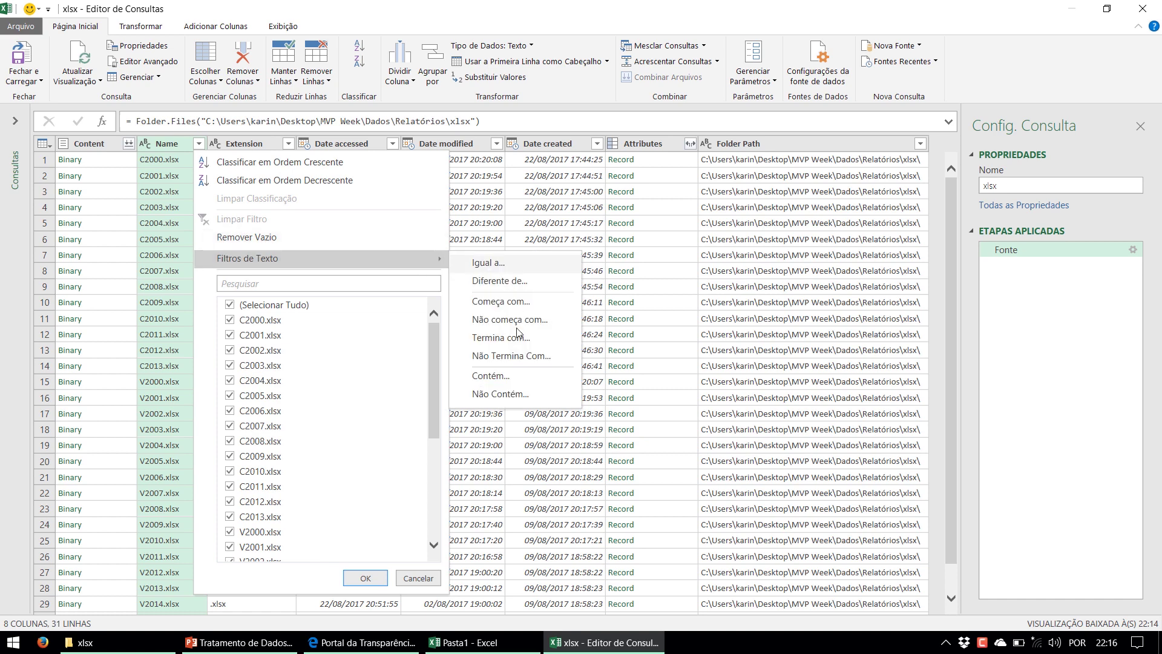
click(513, 377)
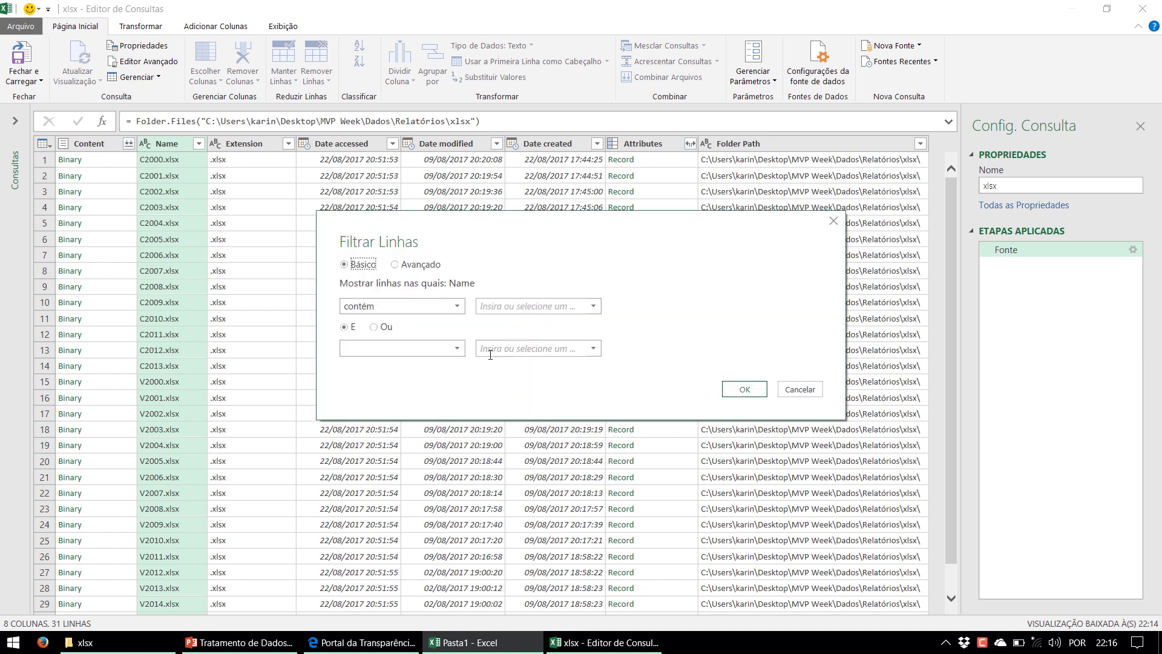
key(Escape)
click(199, 144)
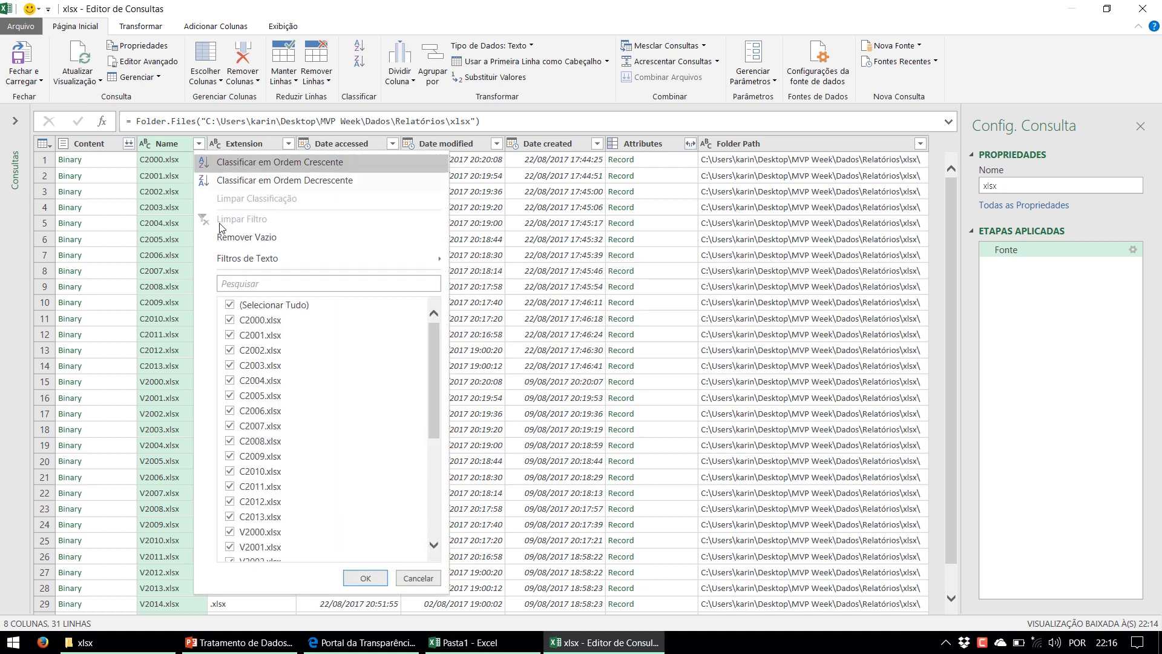
mouse_move(443, 264)
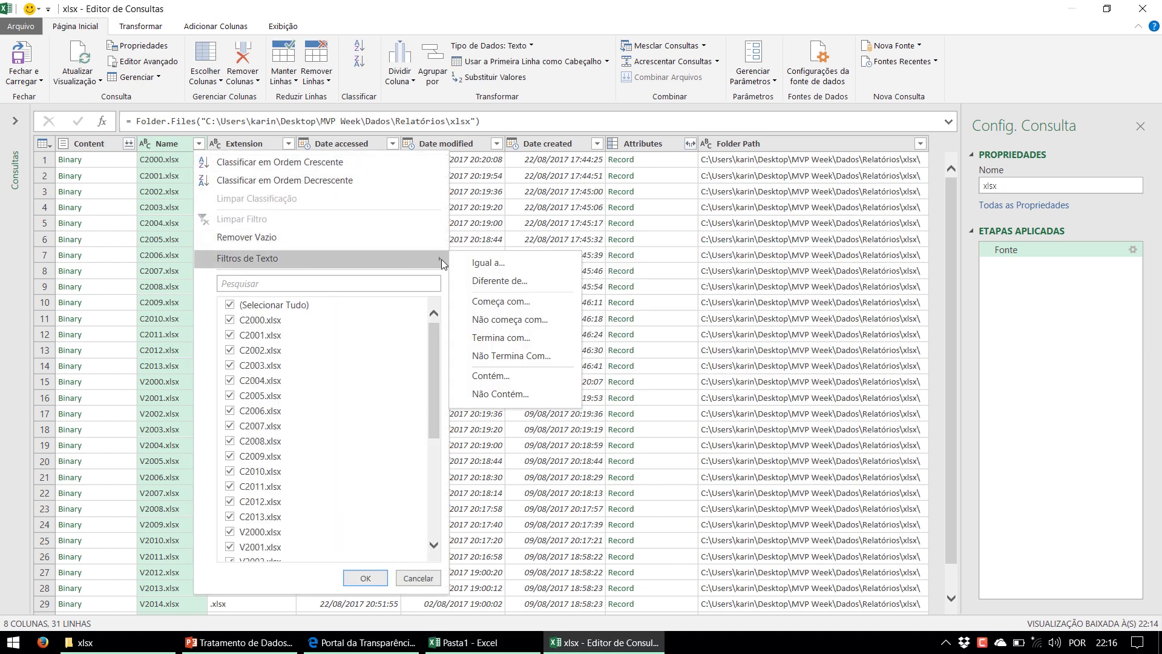
click(510, 308)
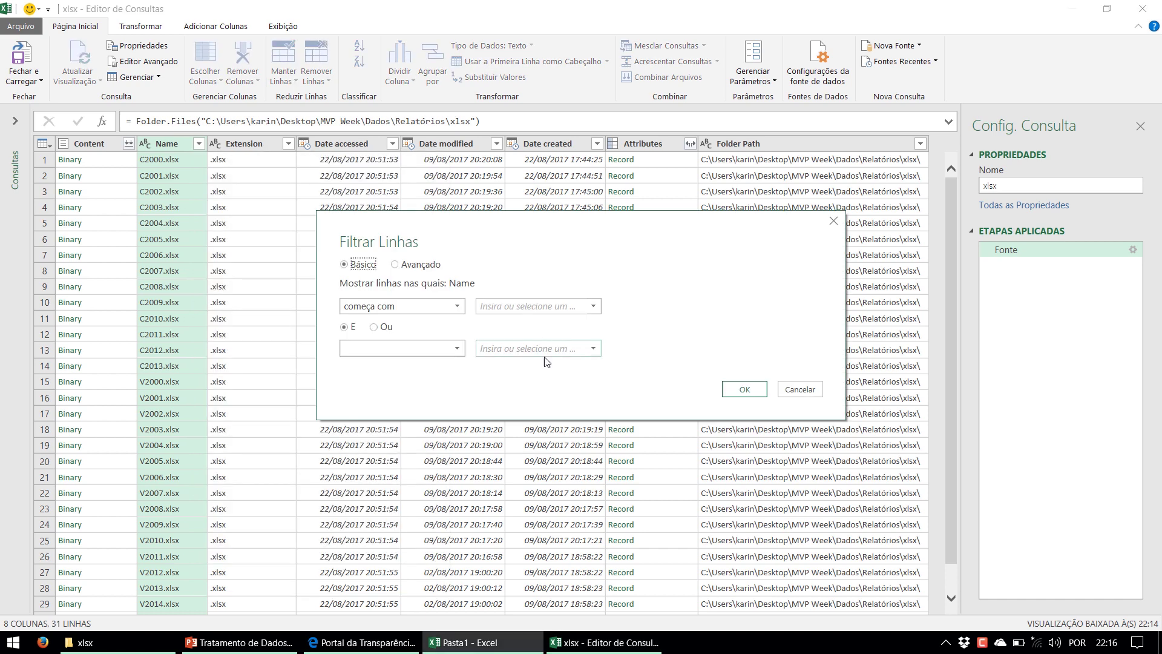
click(529, 306)
text(V)
click(743, 388)
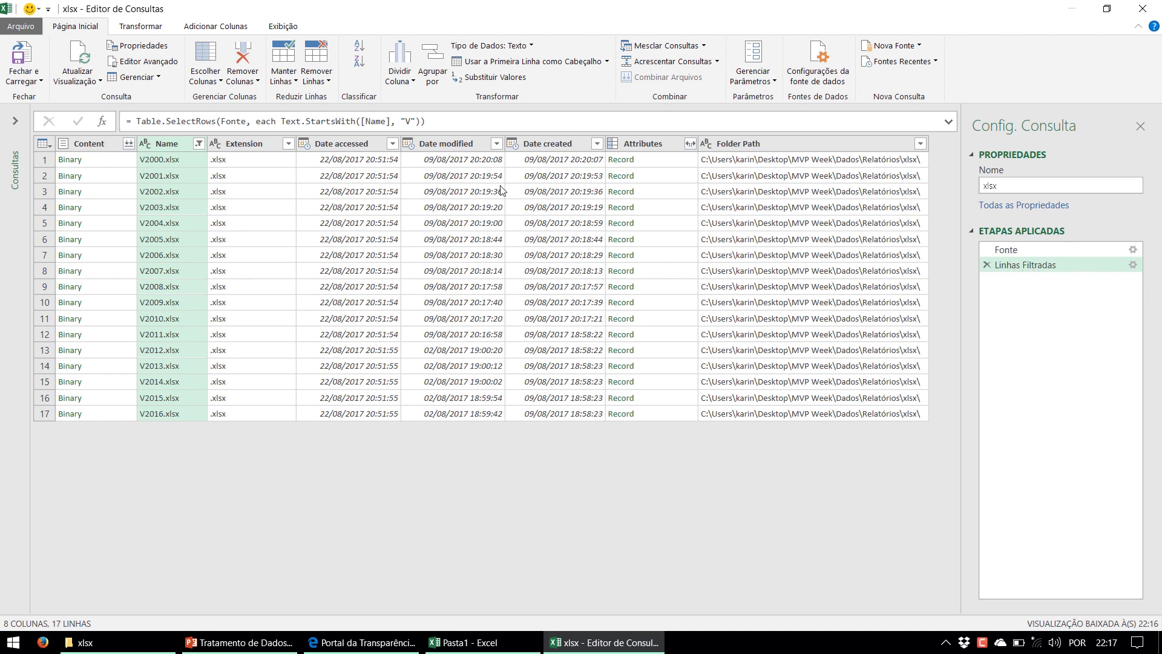
drag(138, 123, 356, 122)
click(180, 124)
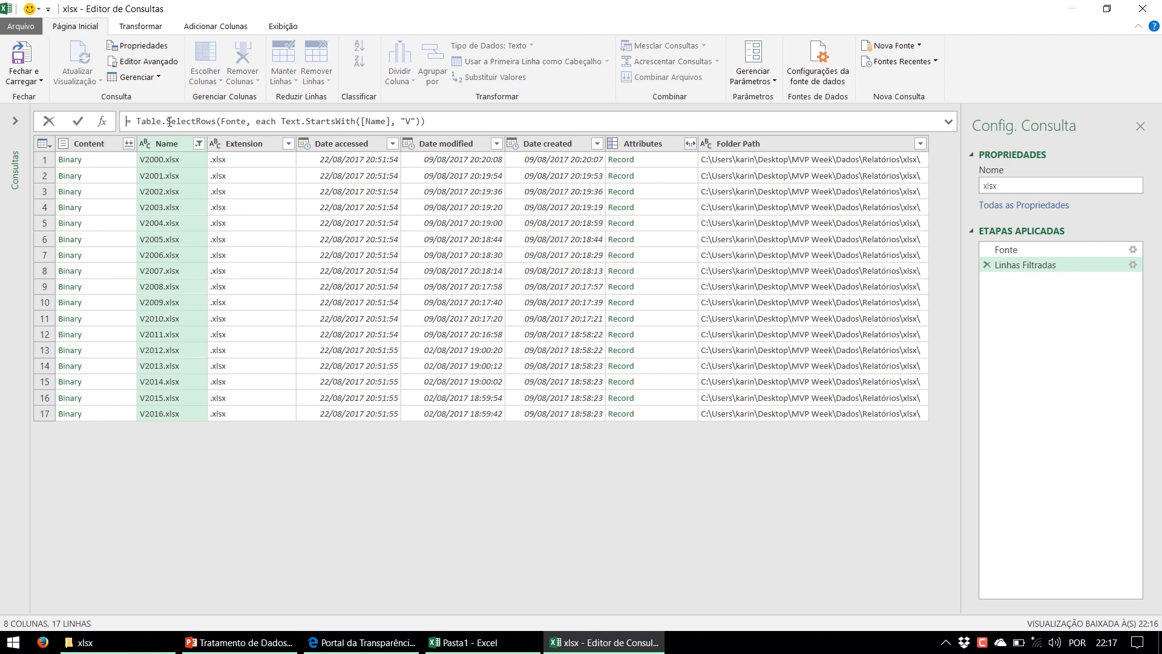
drag(137, 122, 218, 123)
double_click(232, 121)
double_click(265, 121)
double_click(325, 121)
click(340, 121)
drag(375, 121, 414, 122)
click(97, 151)
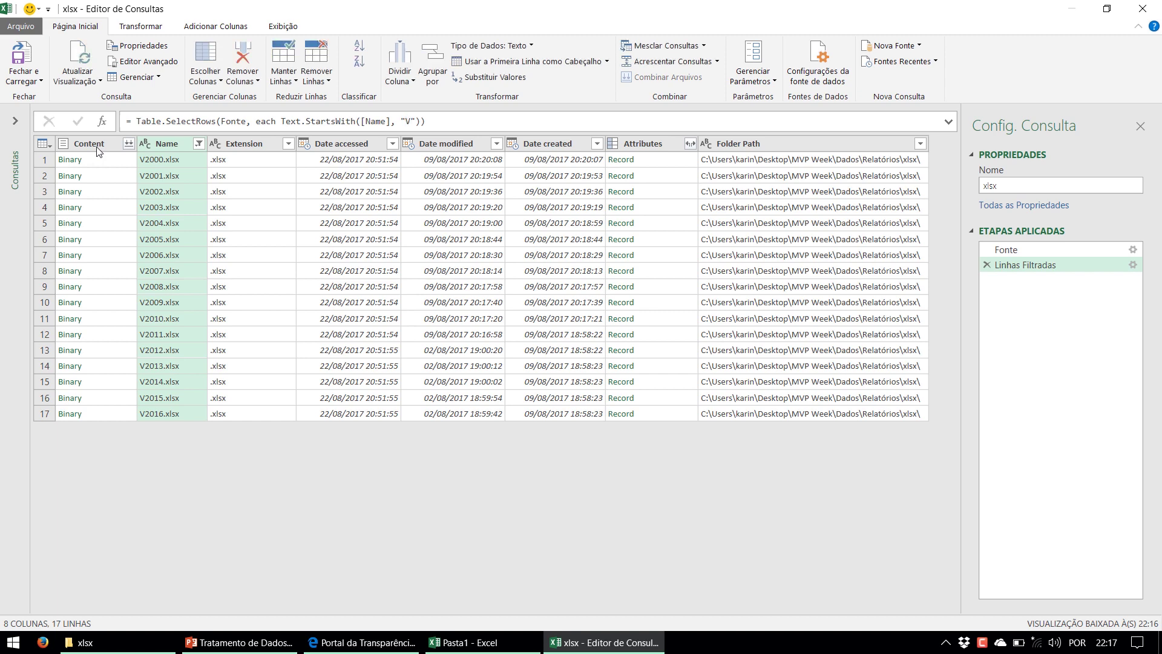
click(96, 146)
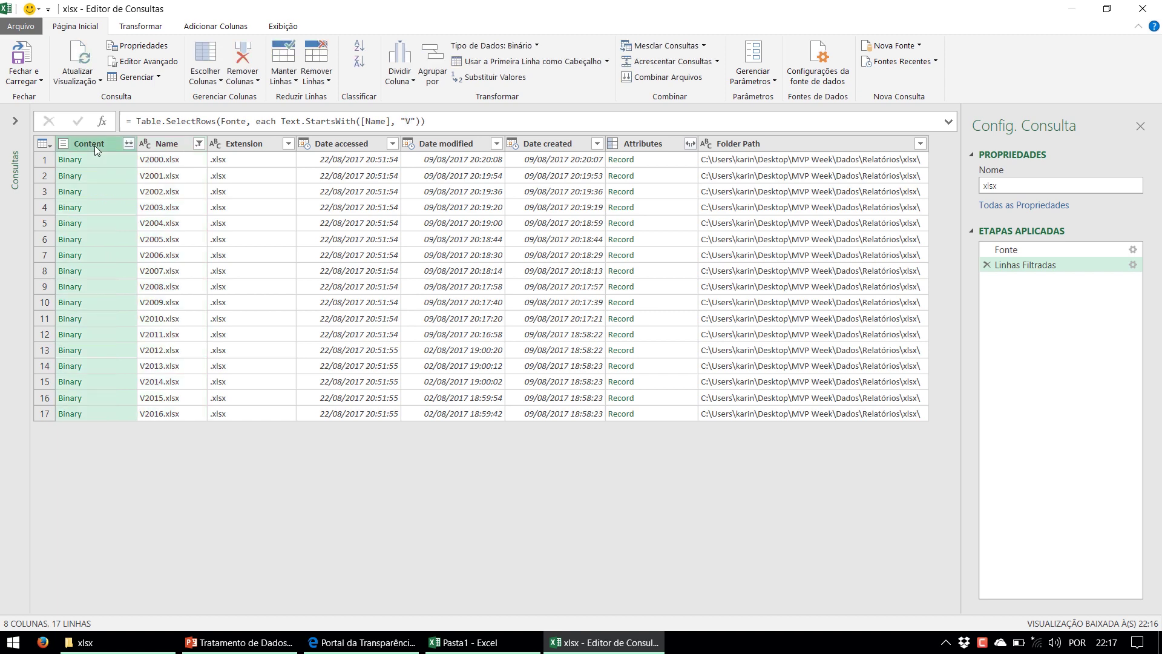
click(176, 142)
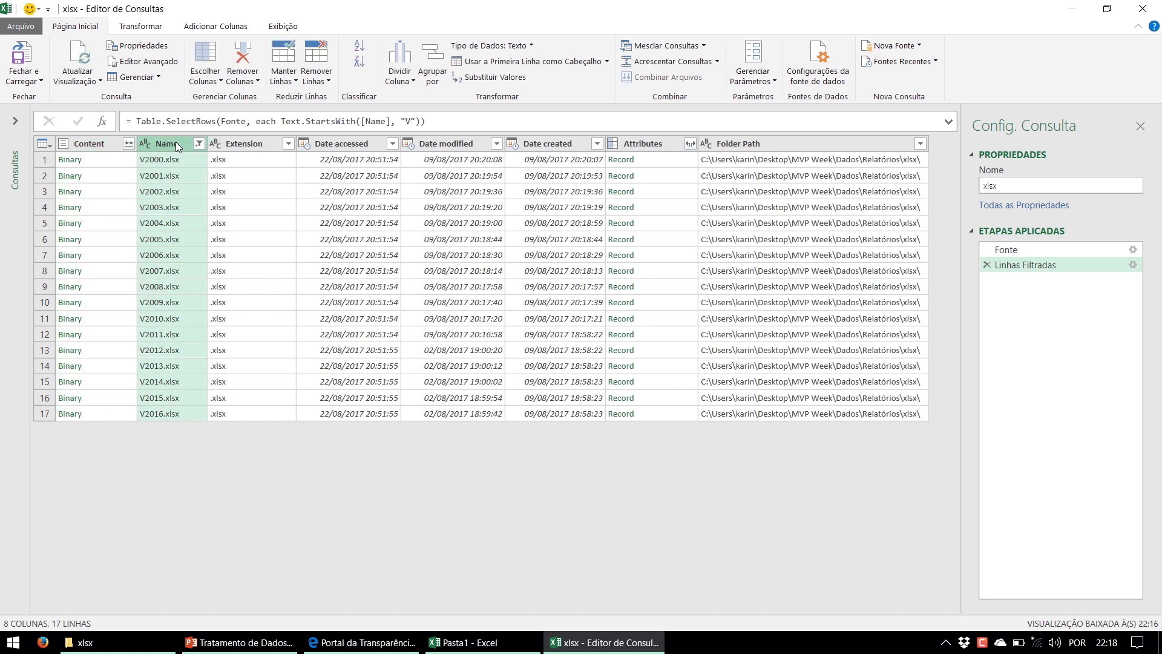
click(245, 143)
click(340, 147)
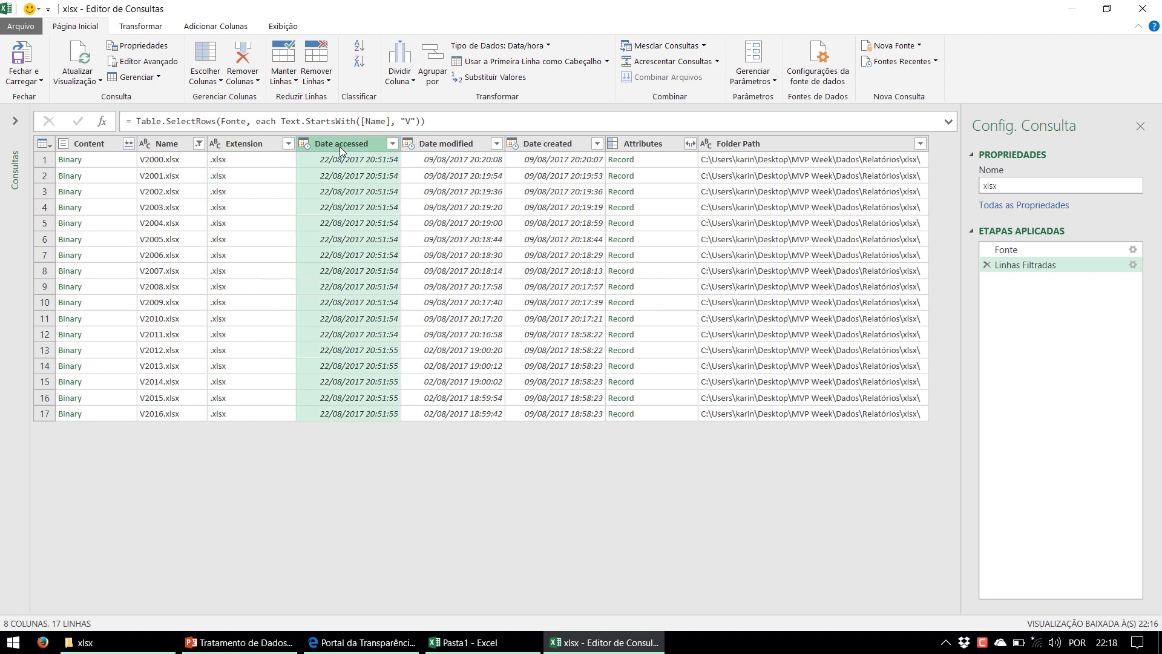
click(439, 147)
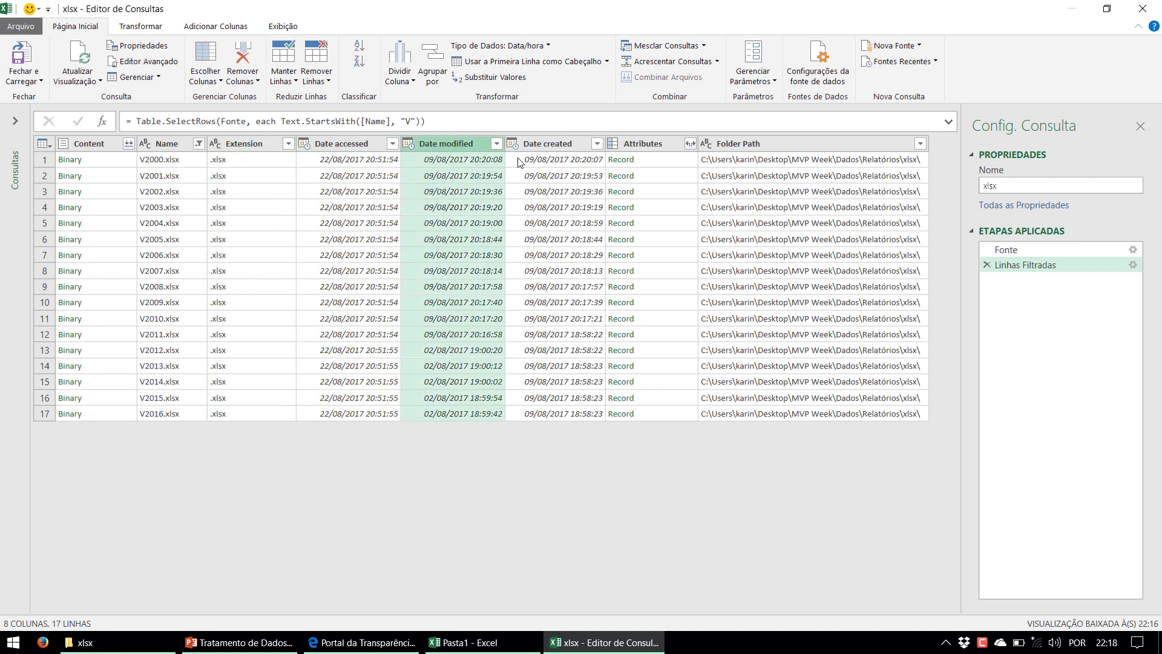
click(551, 145)
click(634, 148)
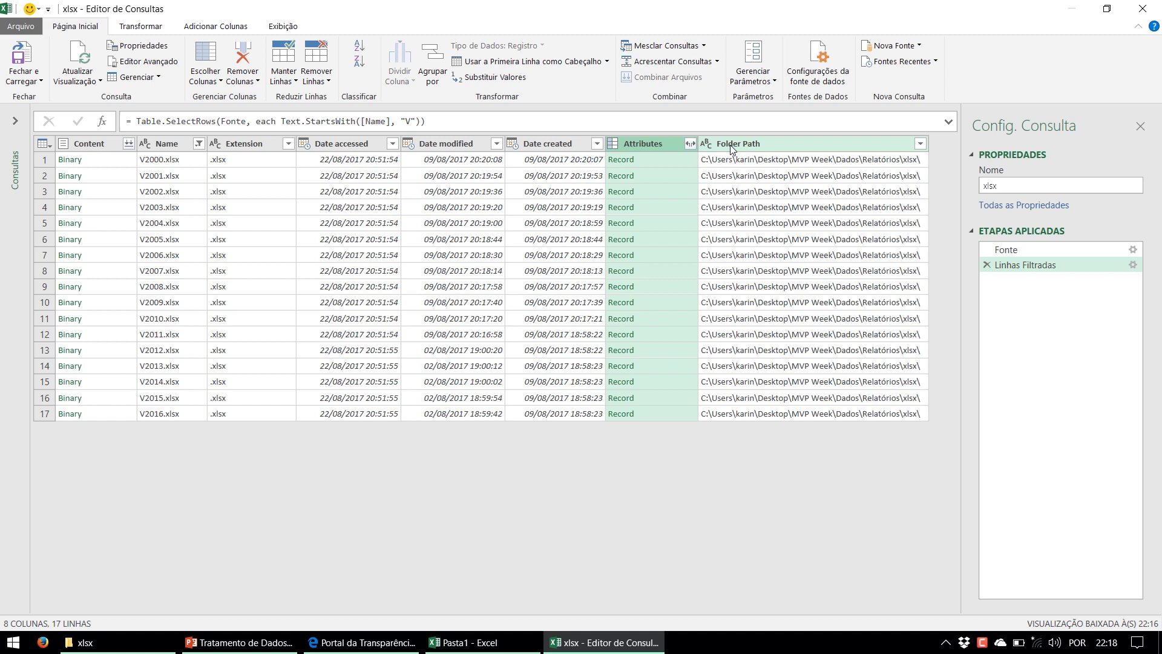
click(731, 146)
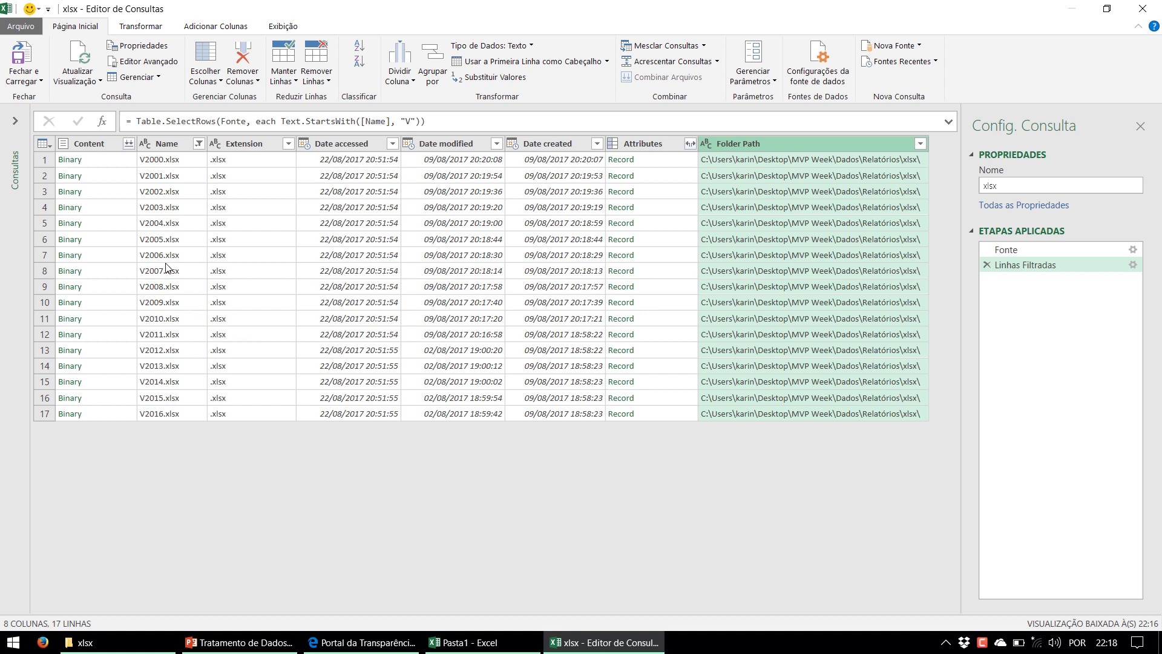
click(100, 144)
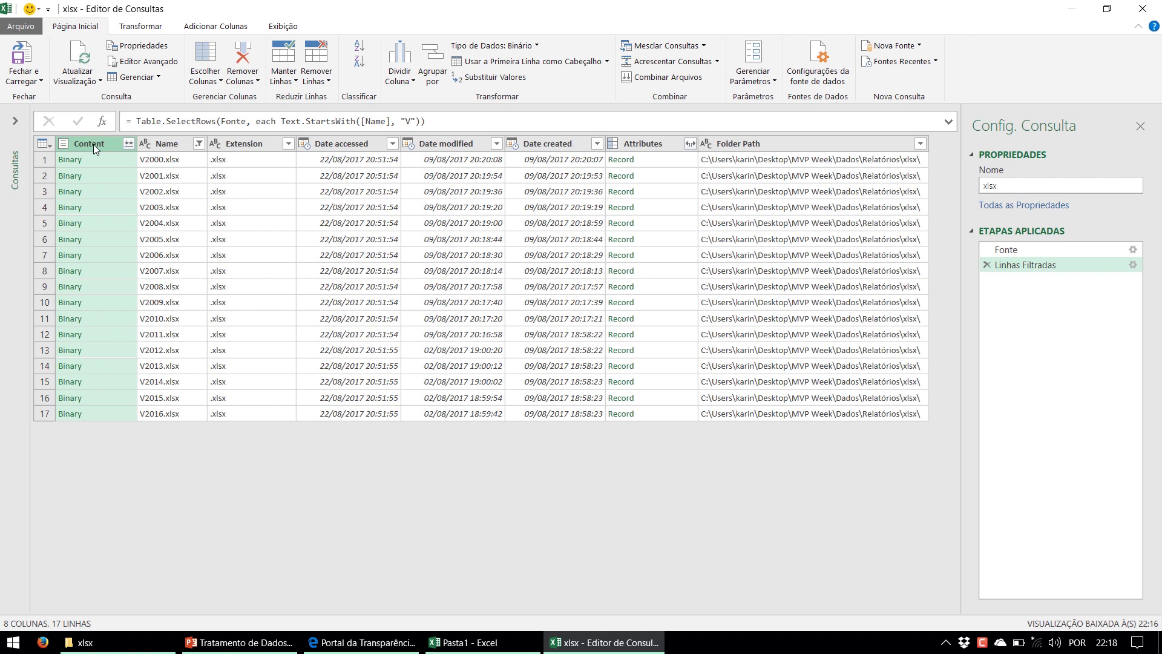
Remove every column except Content, then start a new custom column
right_click(95, 144)
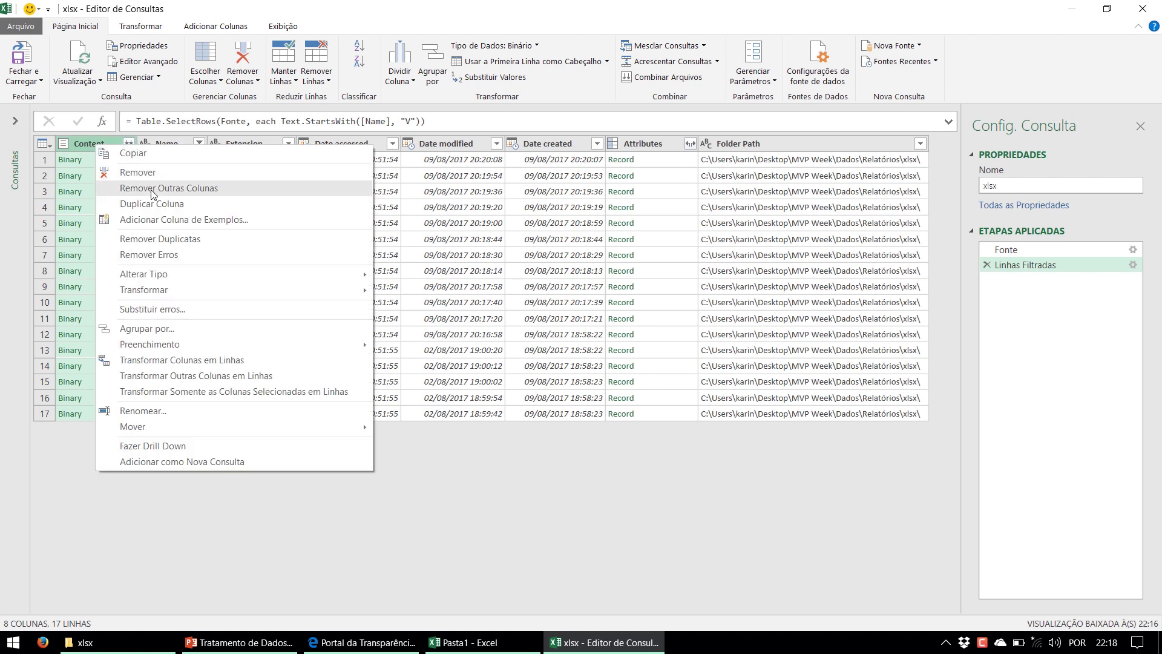
click(254, 197)
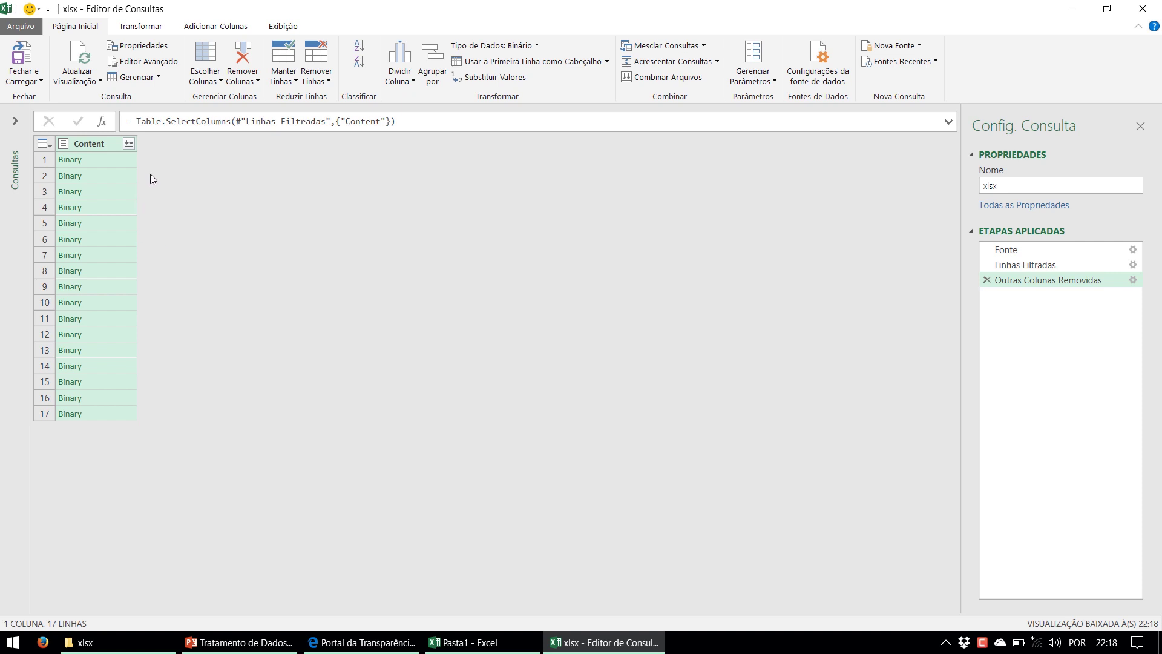
click(203, 28)
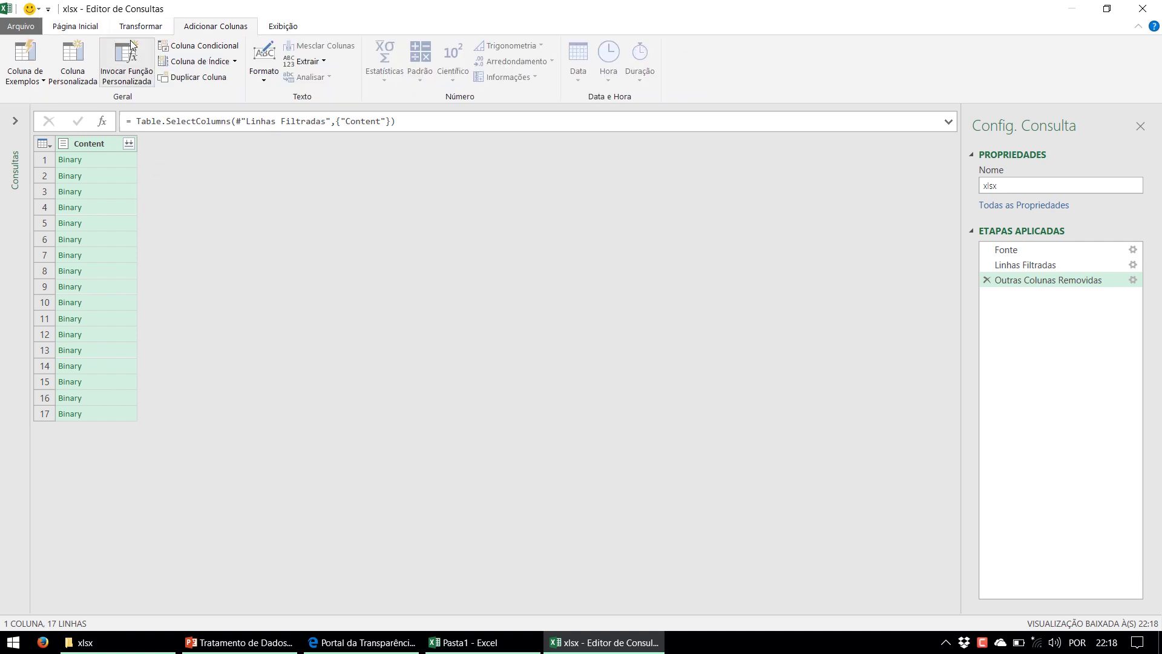
click(88, 76)
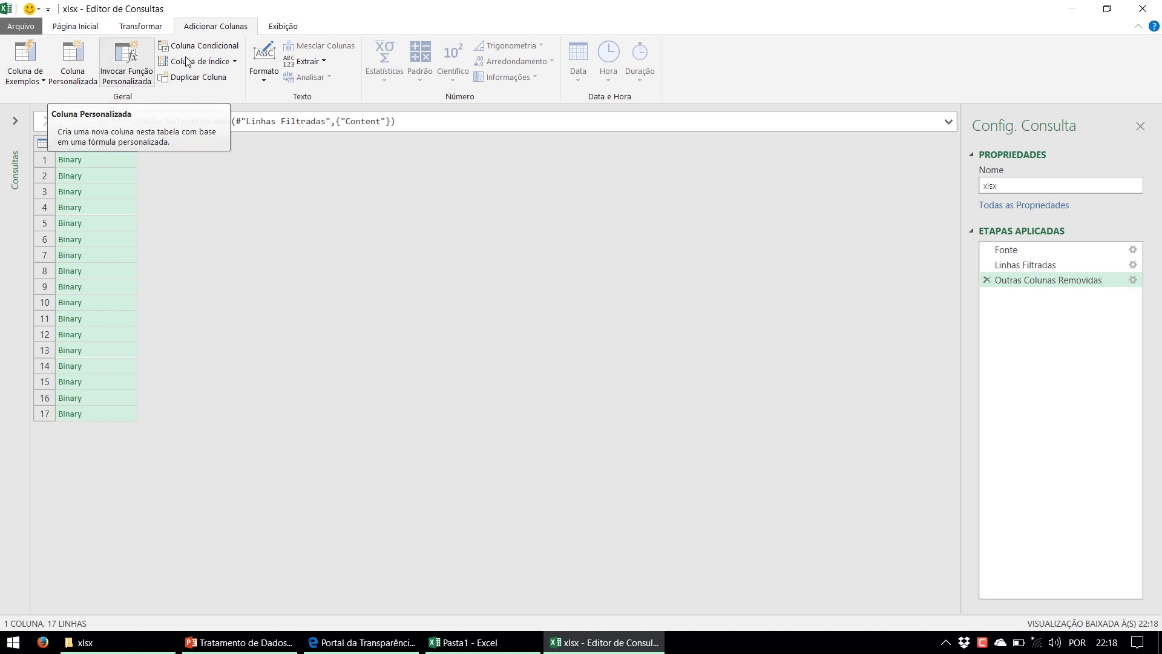
click(80, 63)
Add a Personalizar custom column with the formula =Excel.Workbook([Content])
click(374, 265)
text(Exce)
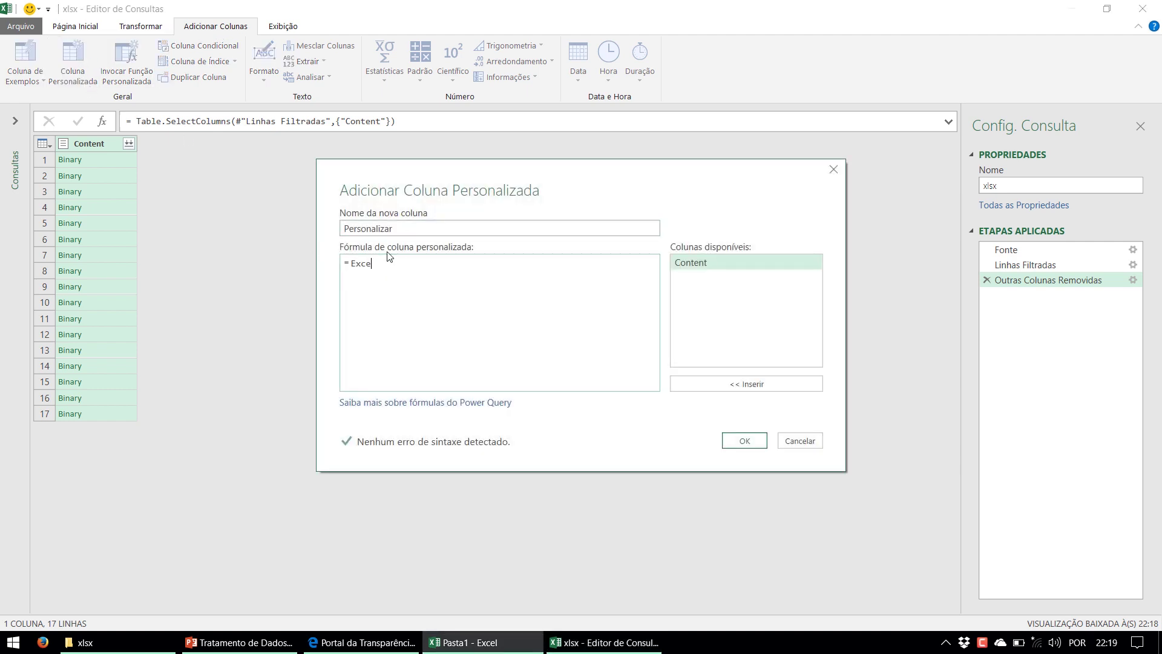
text(l.Workbook()
double_click(699, 266)
text())
click(744, 442)
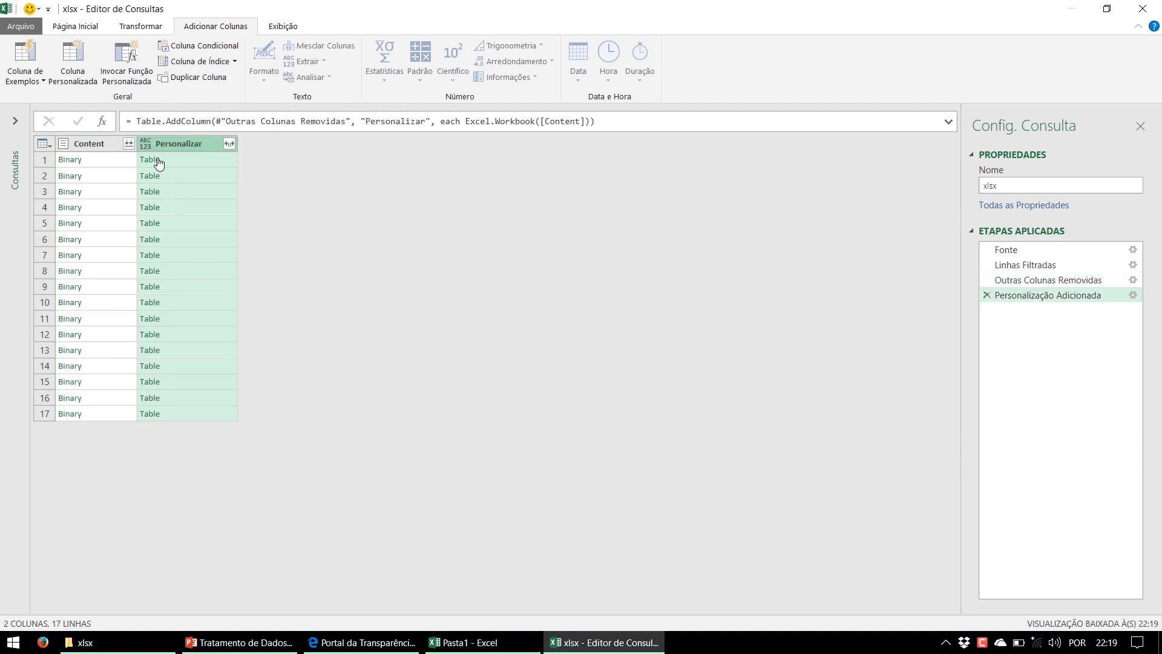
Preview the first file's workbook table, including its 2011 sheet entry
click(171, 161)
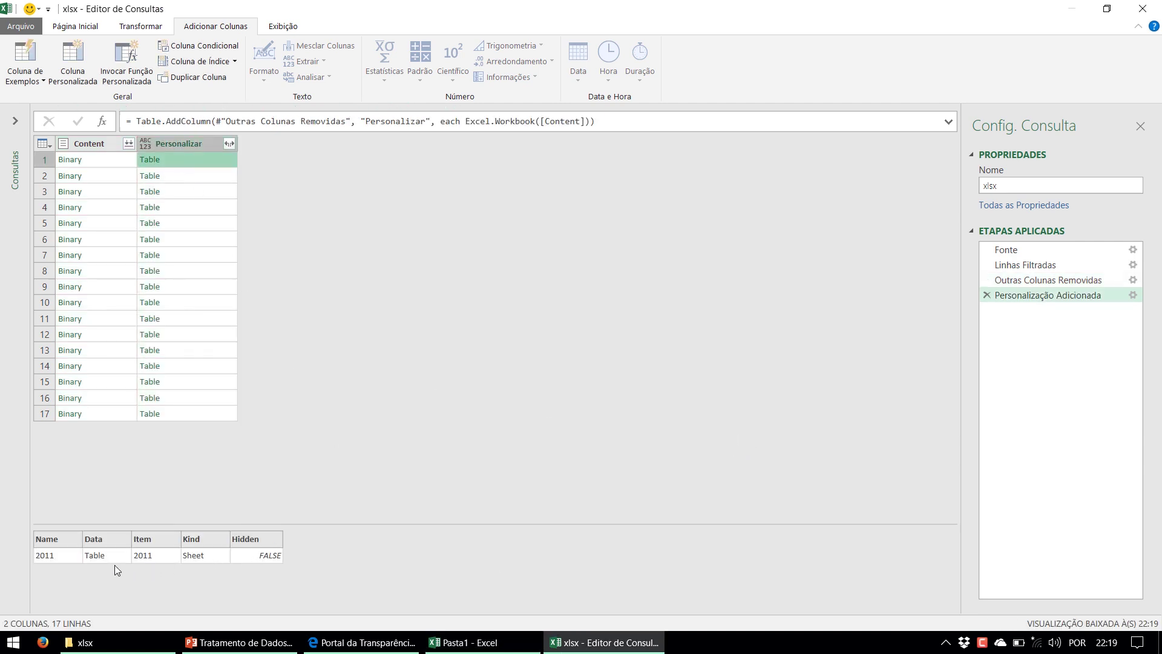
click(51, 555)
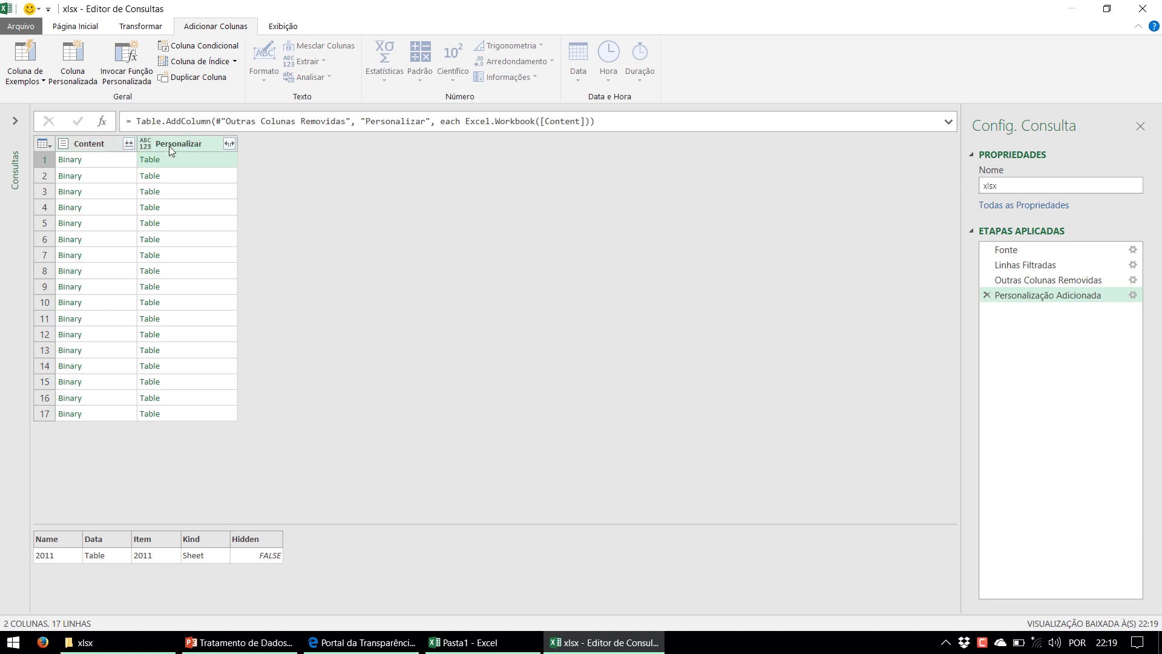
click(74, 150)
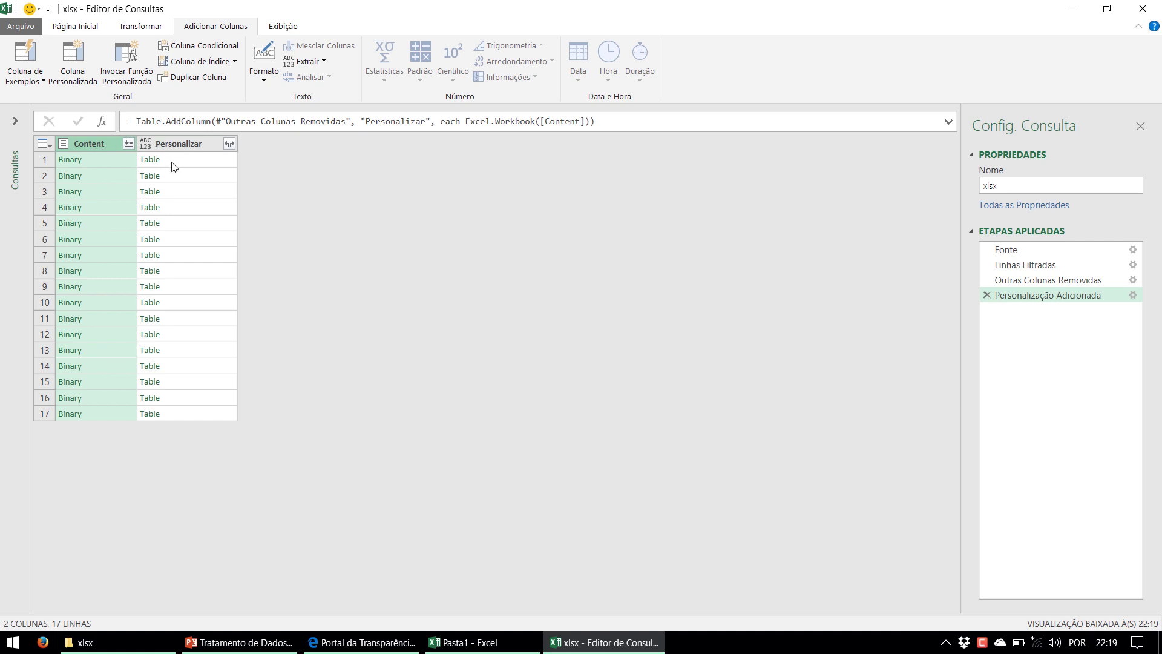
Remove the Content column, keeping only Personalizar
click(175, 145)
right_click(176, 143)
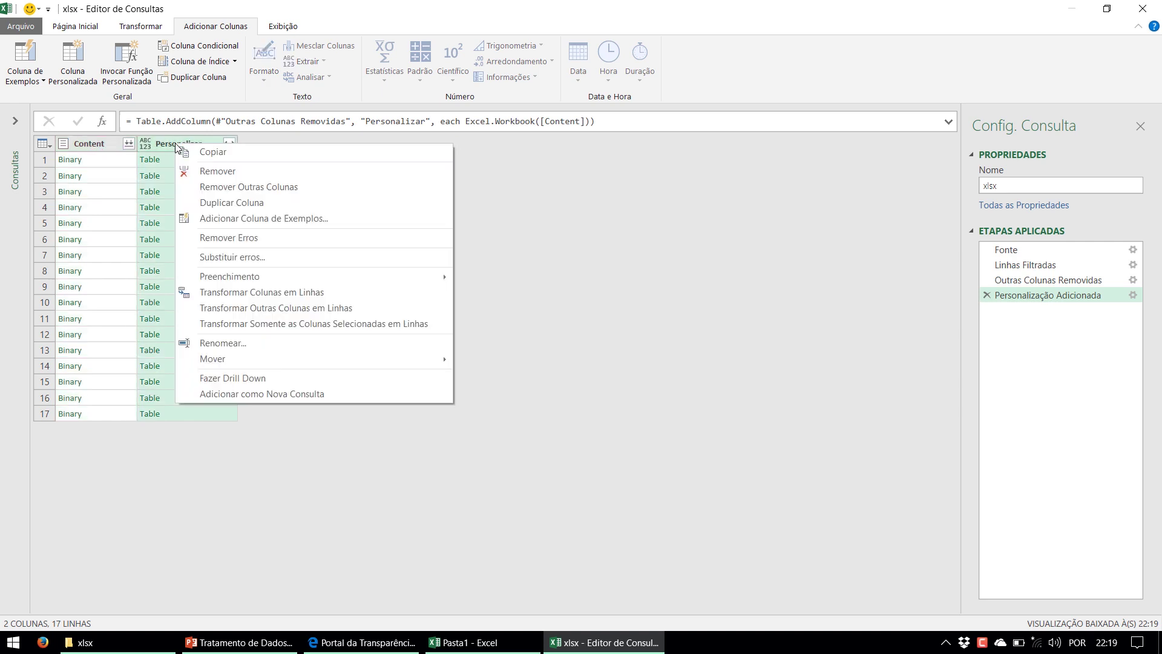
click(223, 186)
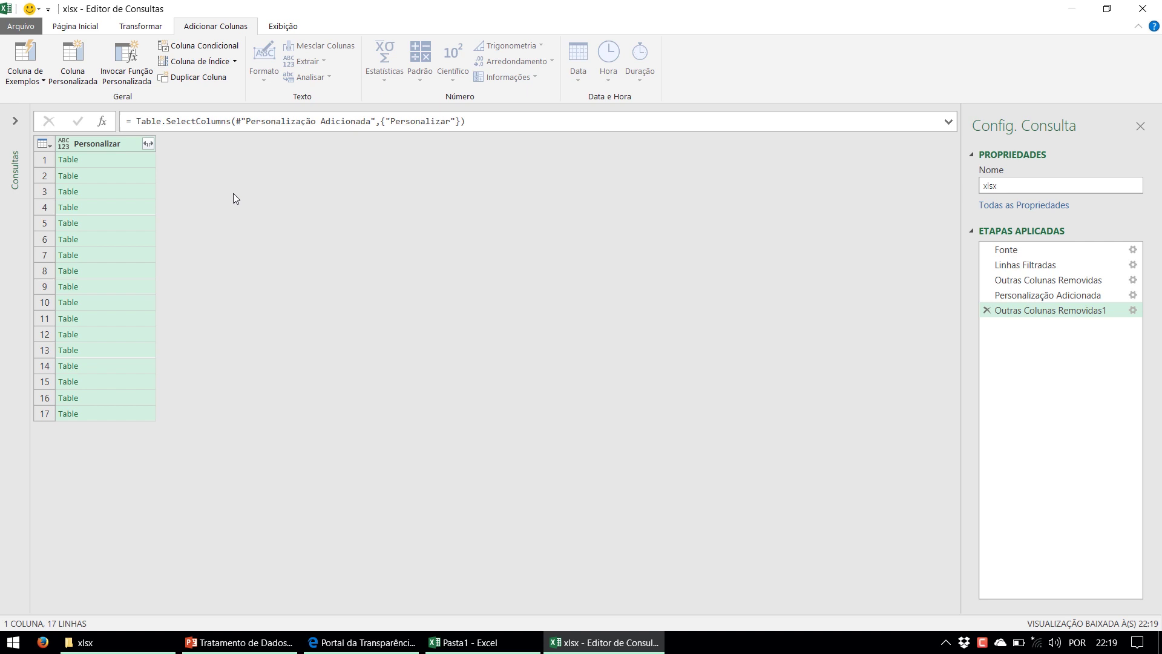
Expand Personalizar into Name, Data, Item, Kind and Hidden without the column-name prefix
click(146, 143)
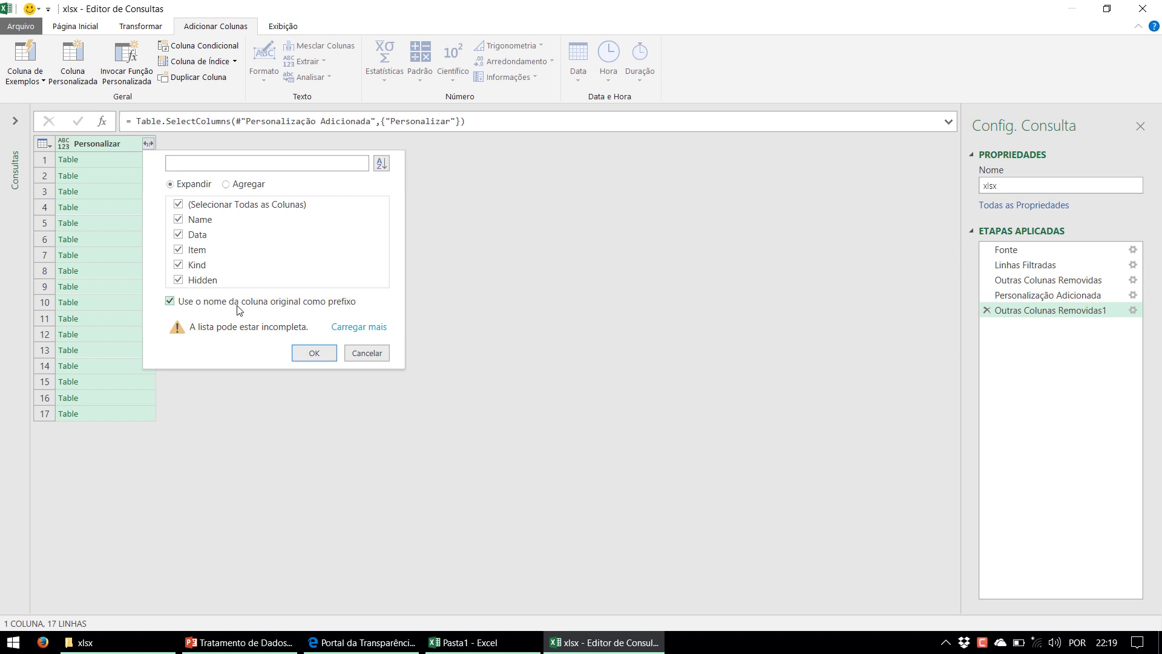
click(239, 307)
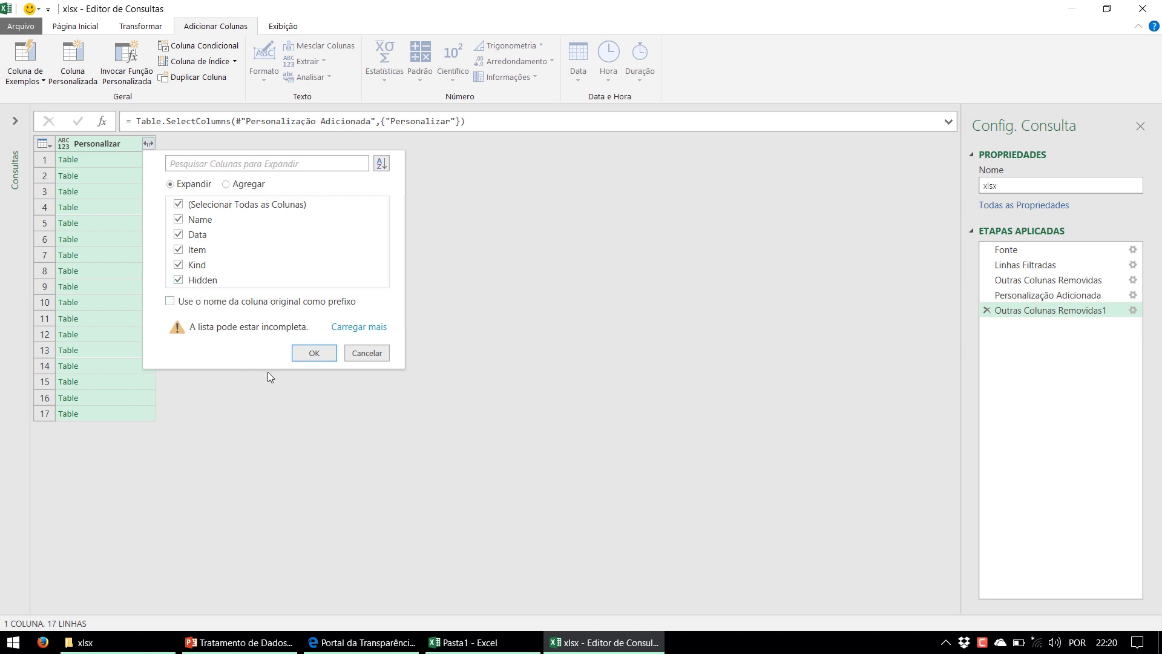
click(319, 353)
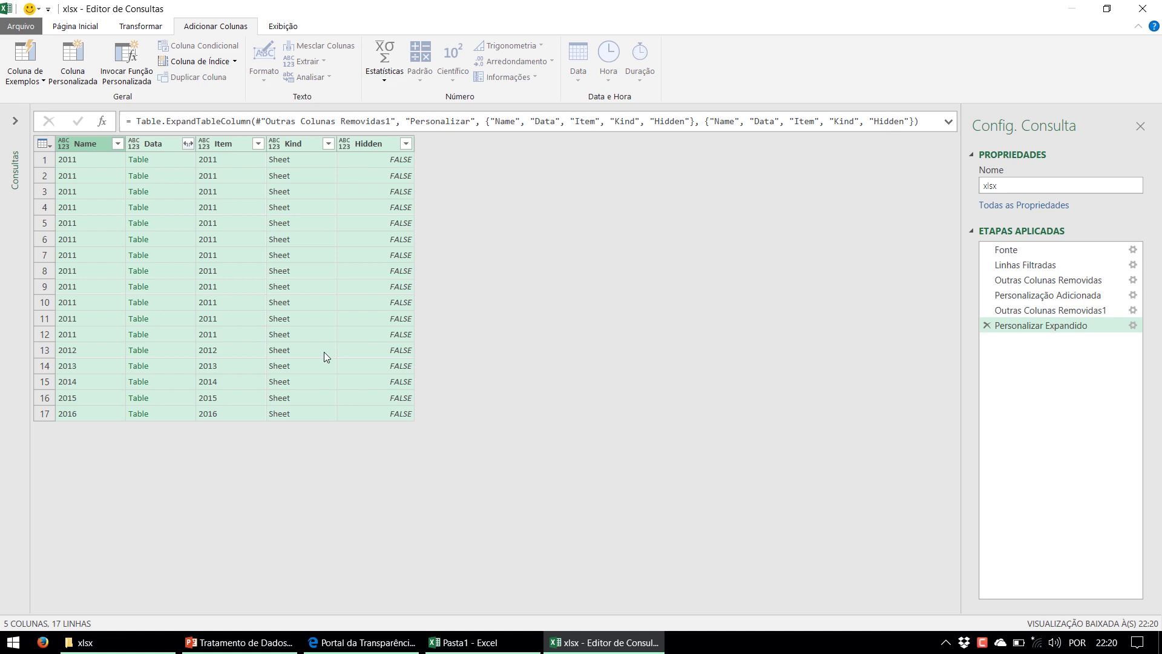
click(282, 166)
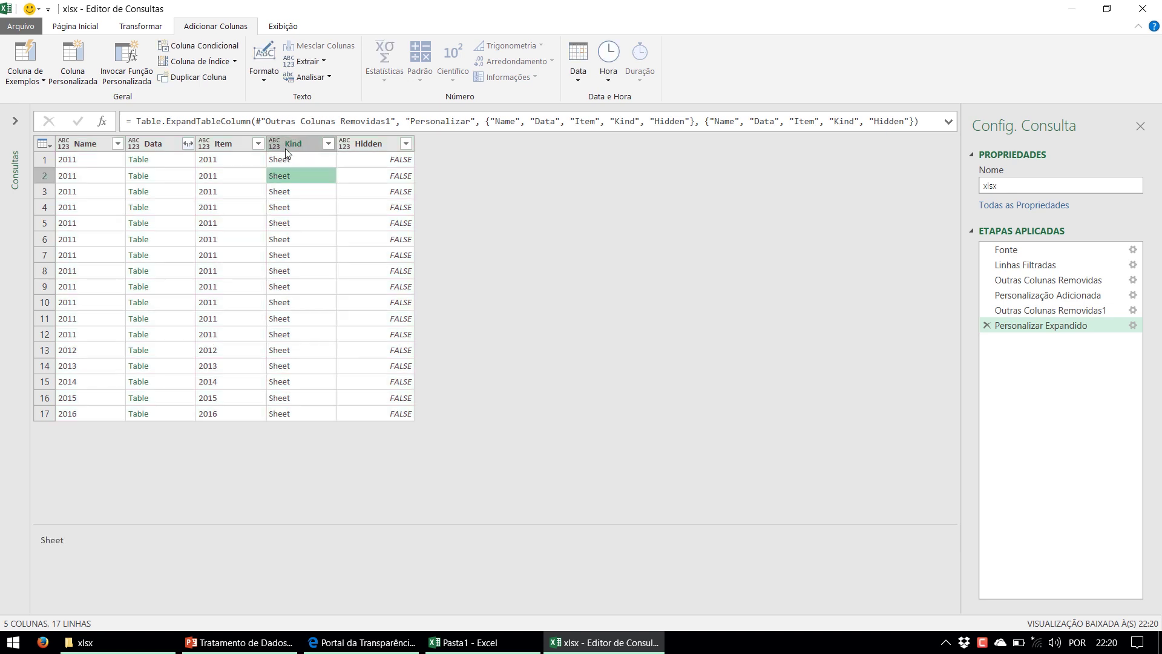
click(287, 150)
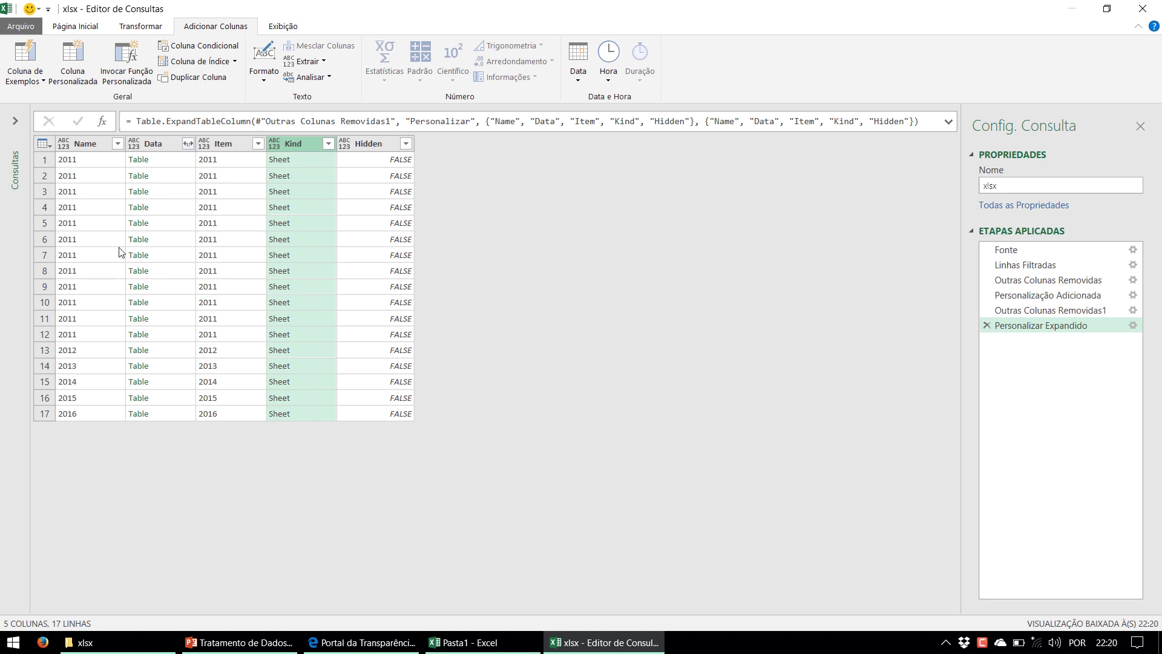
drag(93, 161, 75, 272)
drag(98, 350, 95, 412)
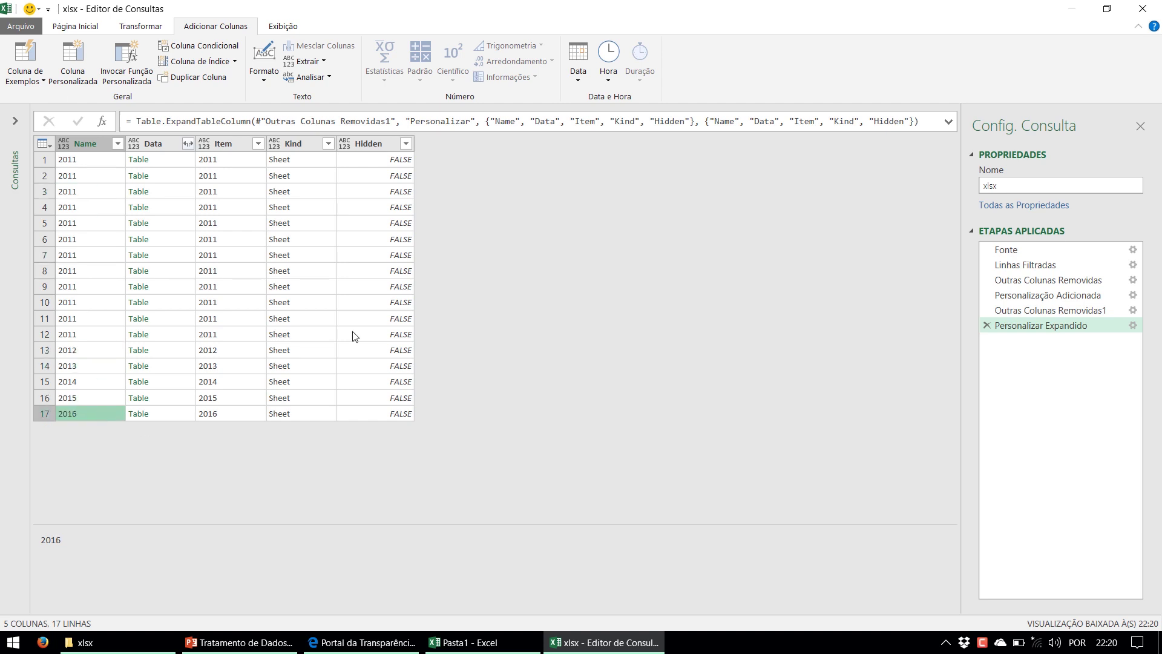
click(169, 162)
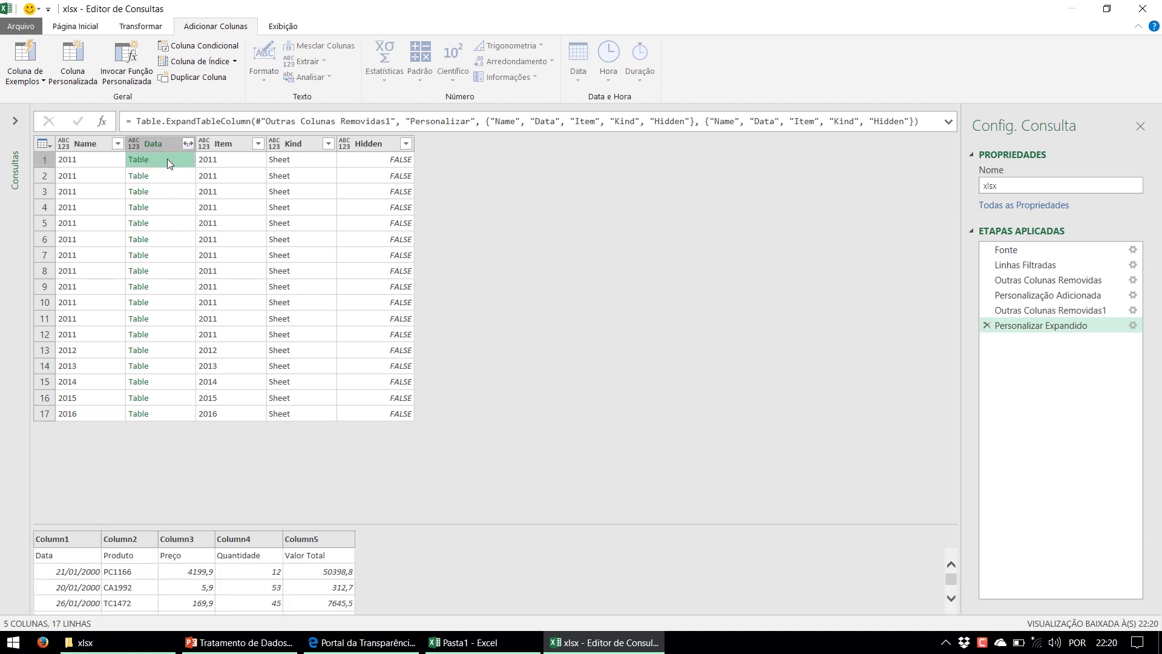
drag(376, 524, 383, 442)
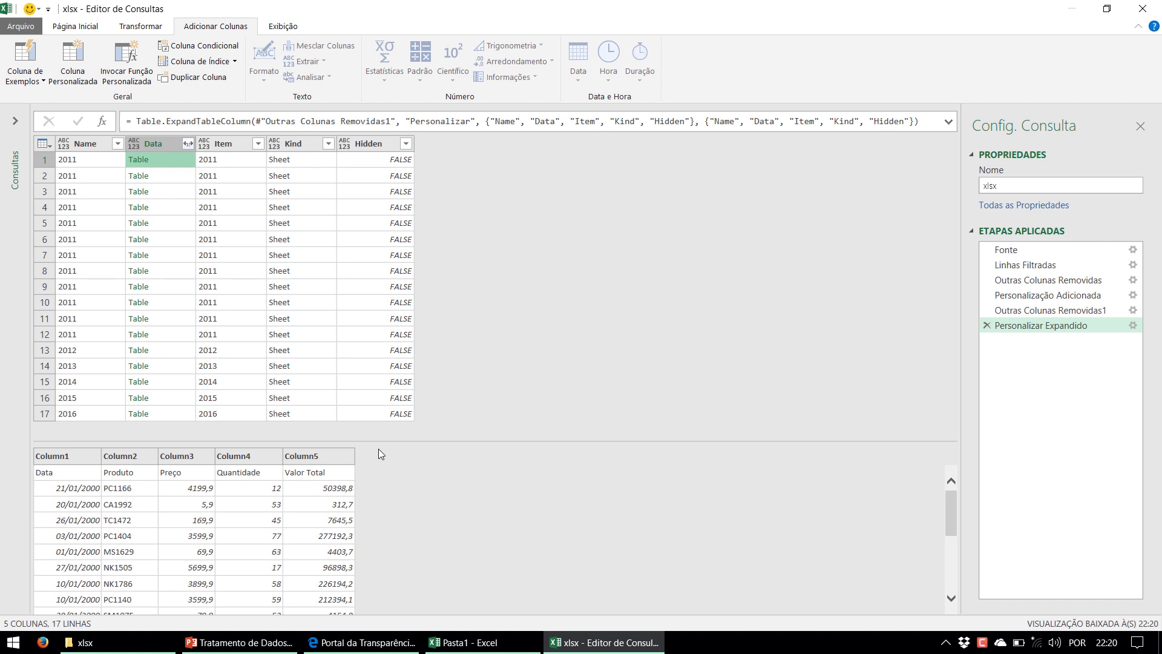
click(164, 177)
right_click(165, 174)
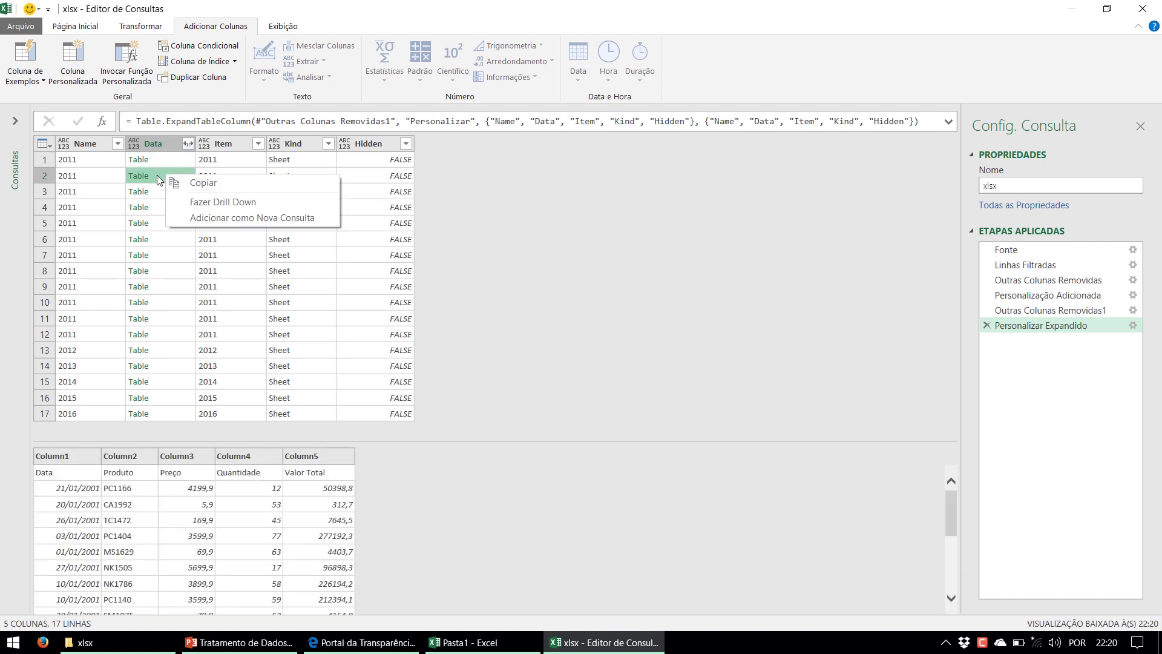
click(155, 173)
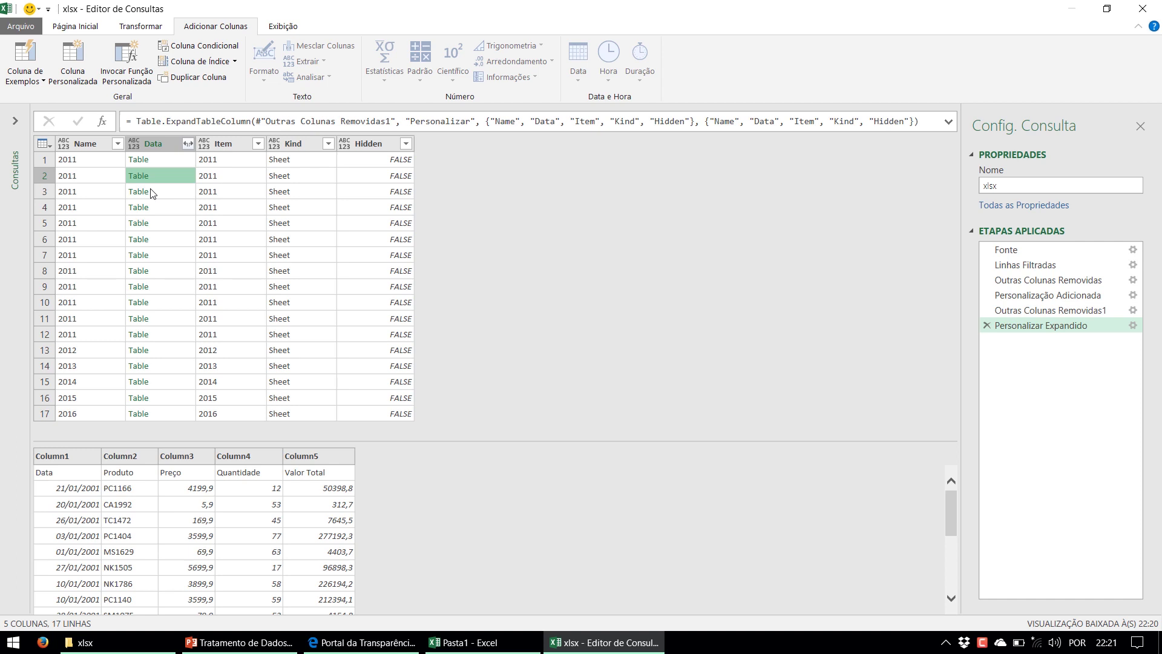
click(169, 209)
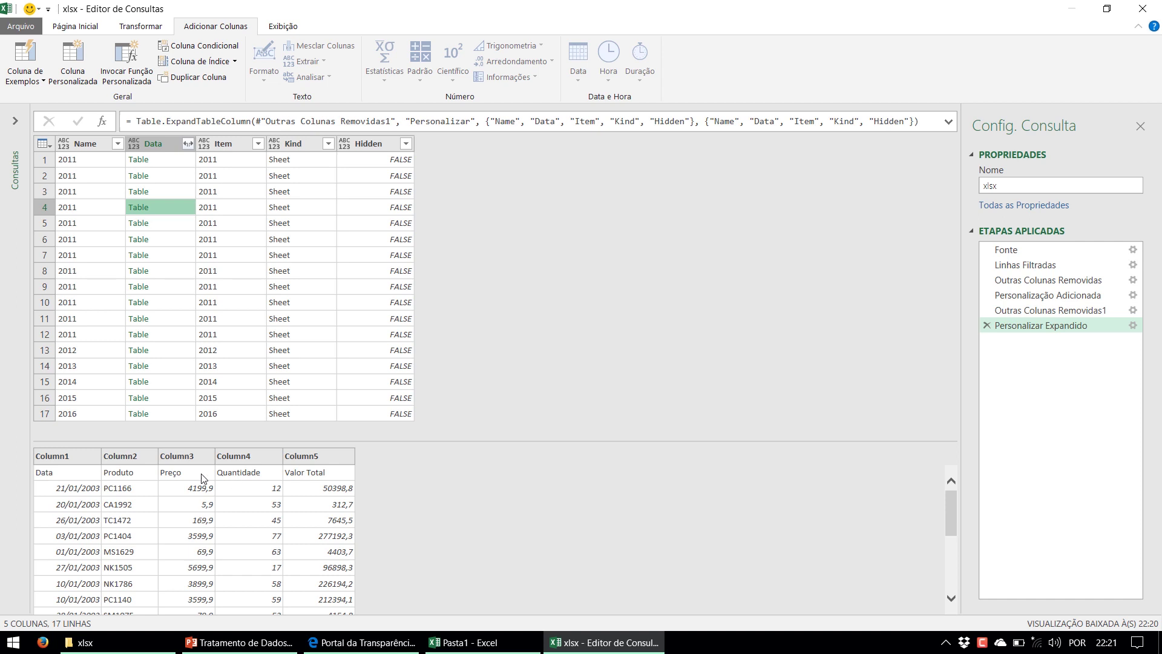
scroll(72, 520, down, 3)
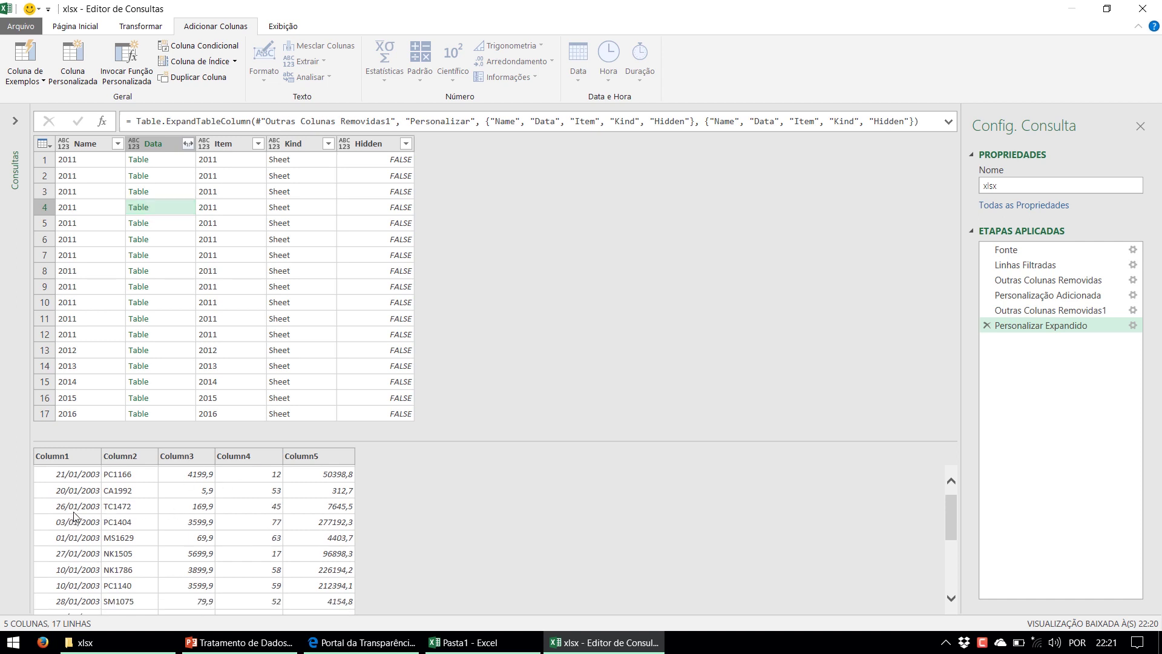
scroll(74, 515, down, 2)
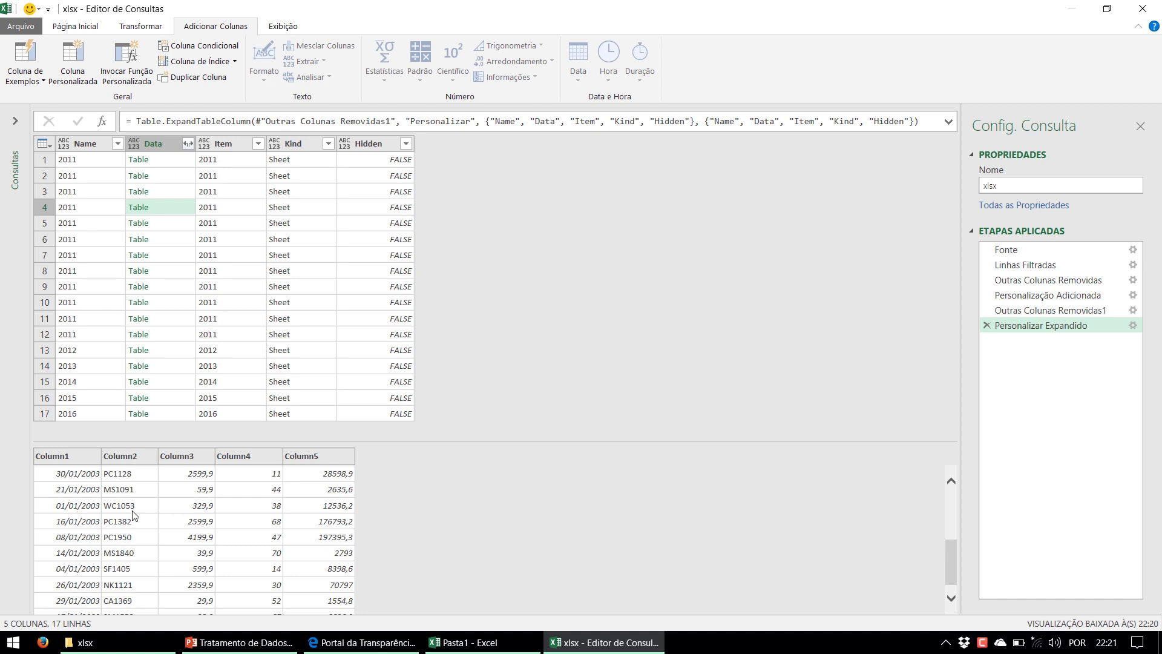
scroll(135, 514, up, 5)
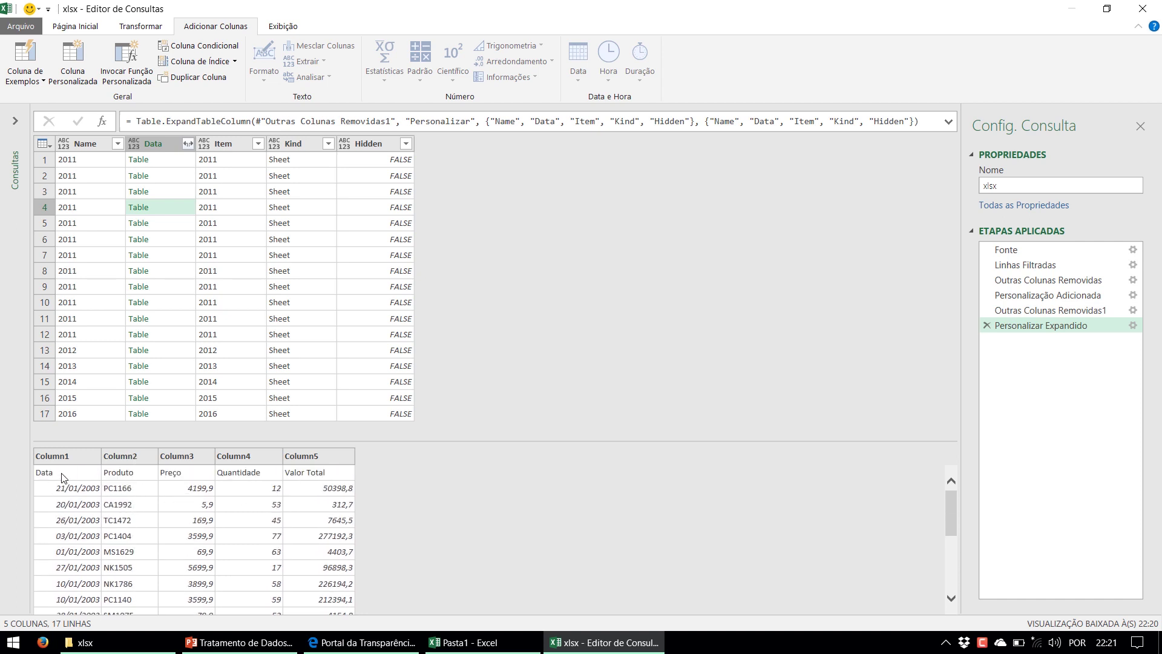
click(158, 287)
click(154, 318)
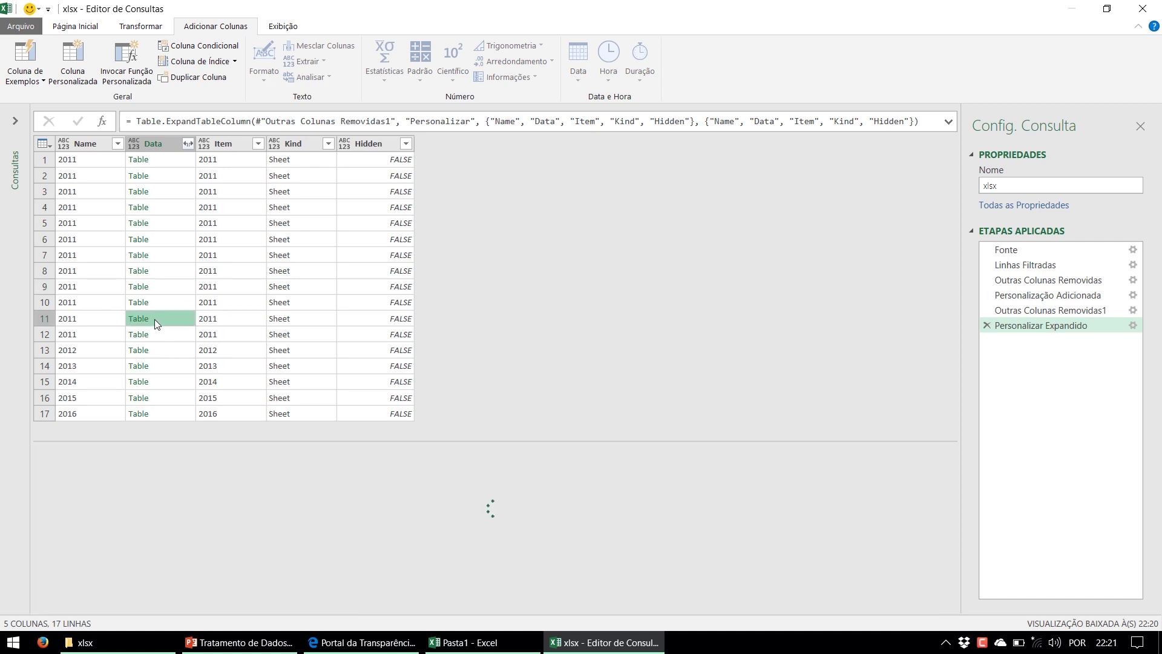
click(152, 362)
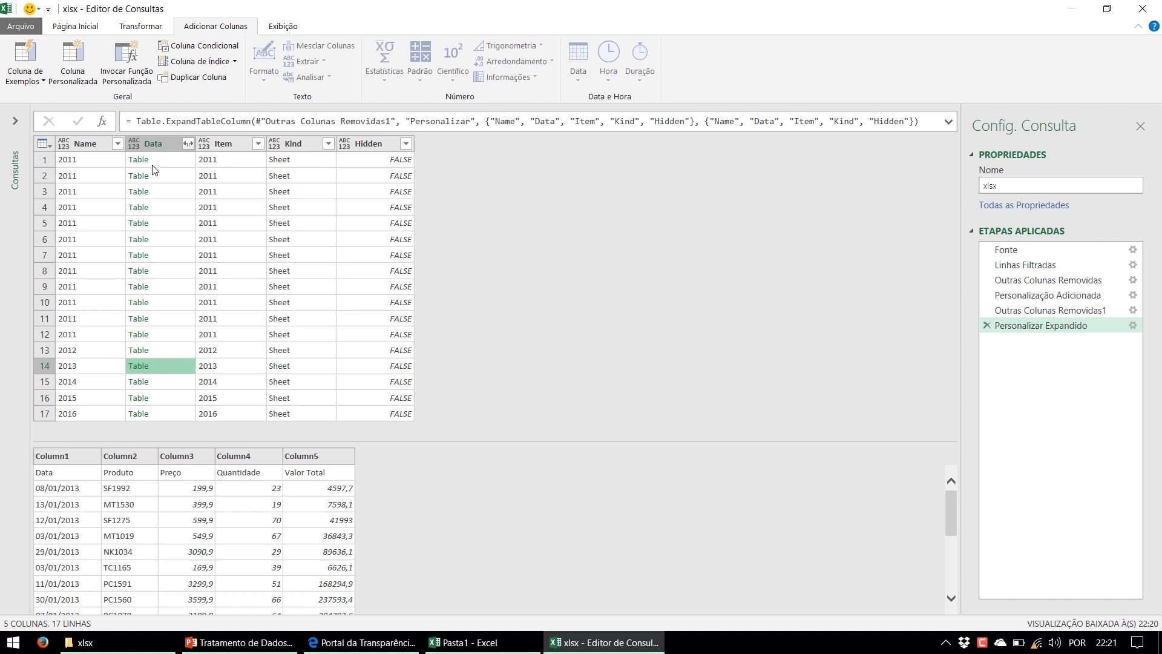
click(164, 143)
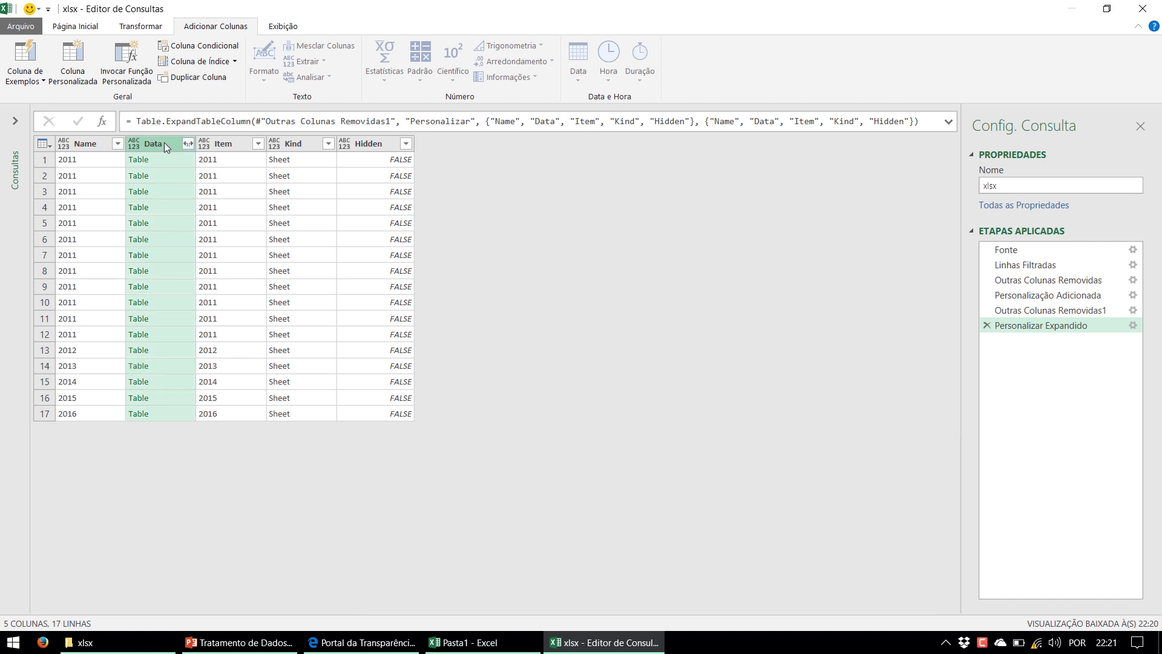
Keep only the Data column and expand it into Column1 through Column5
right_click(164, 143)
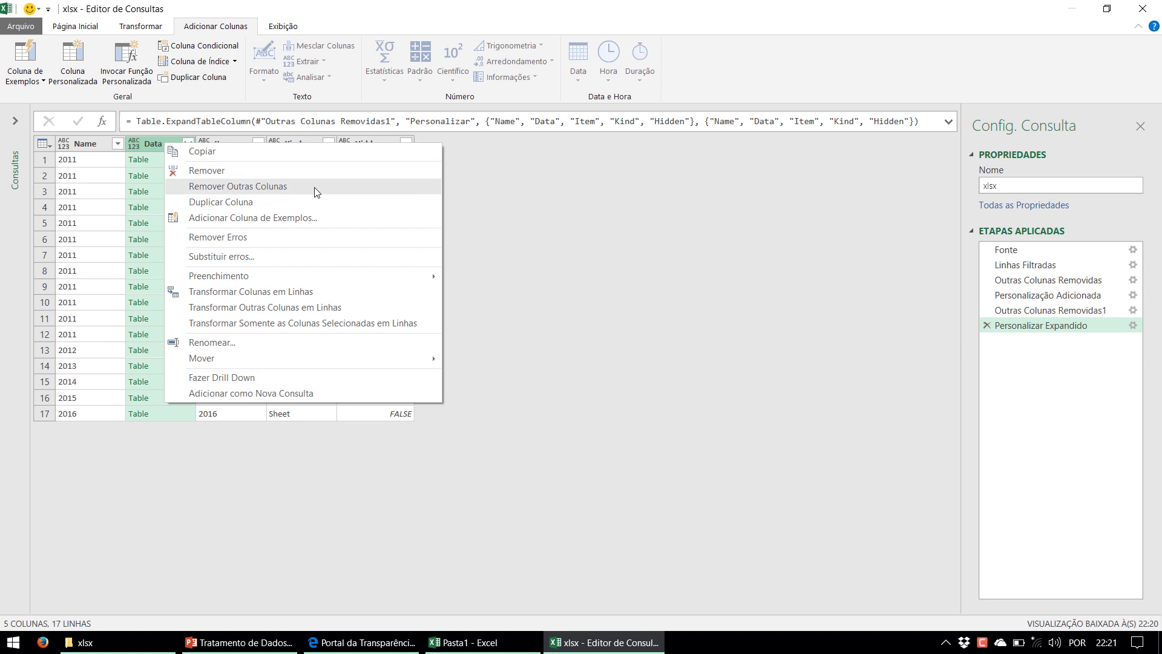
click(148, 146)
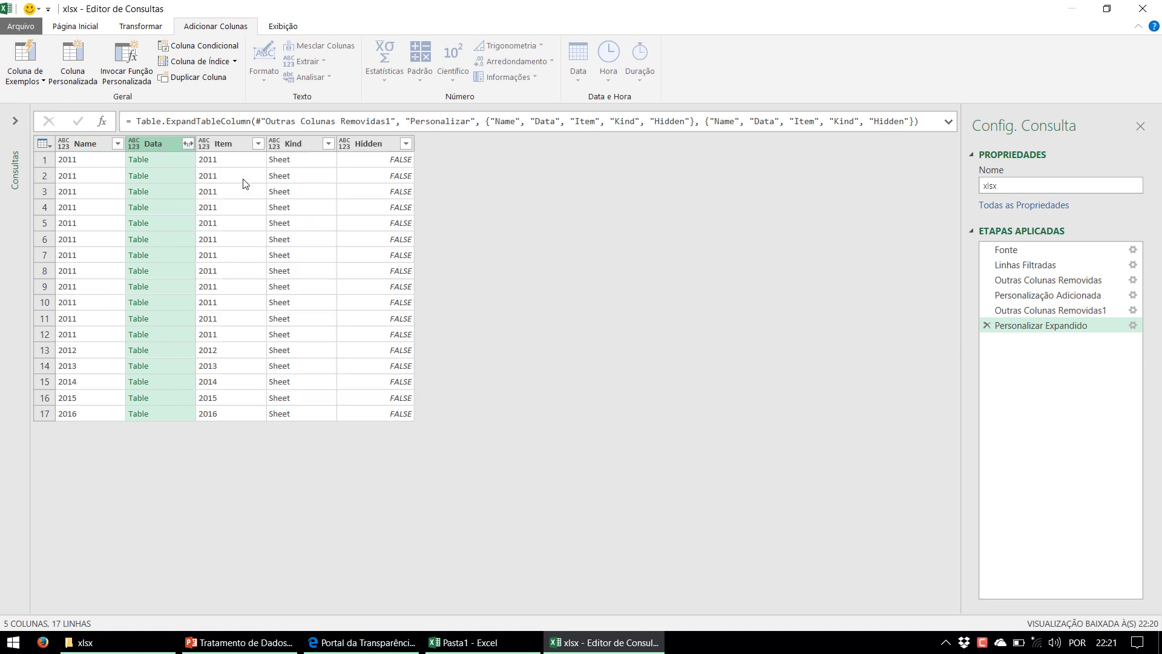
right_click(158, 143)
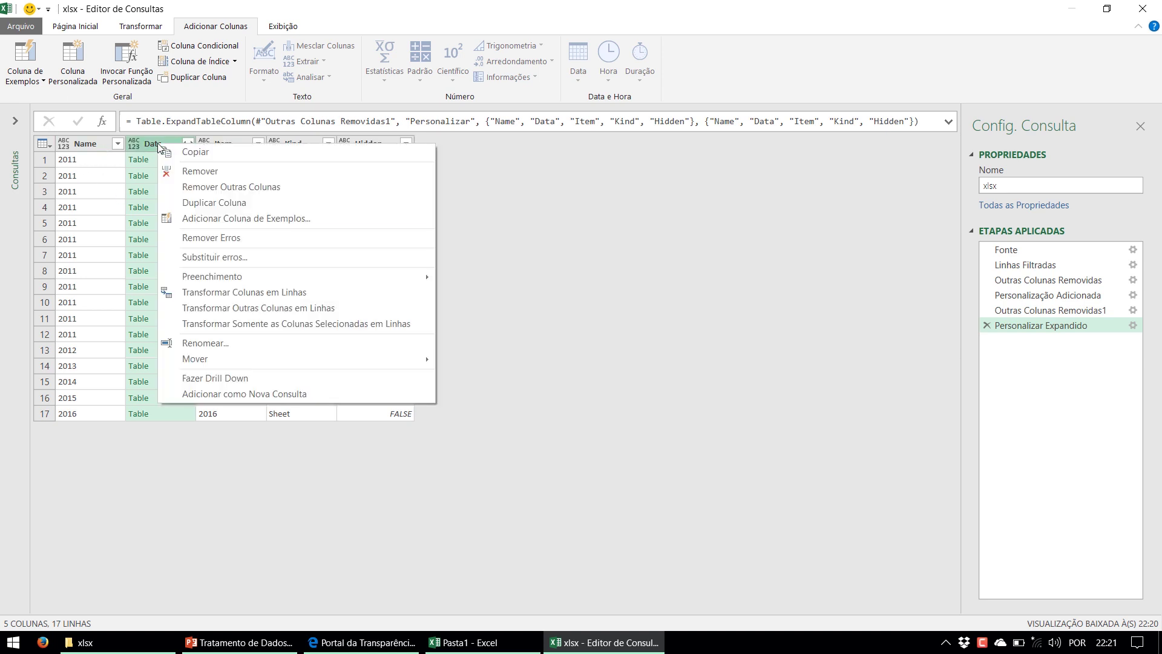
click(334, 194)
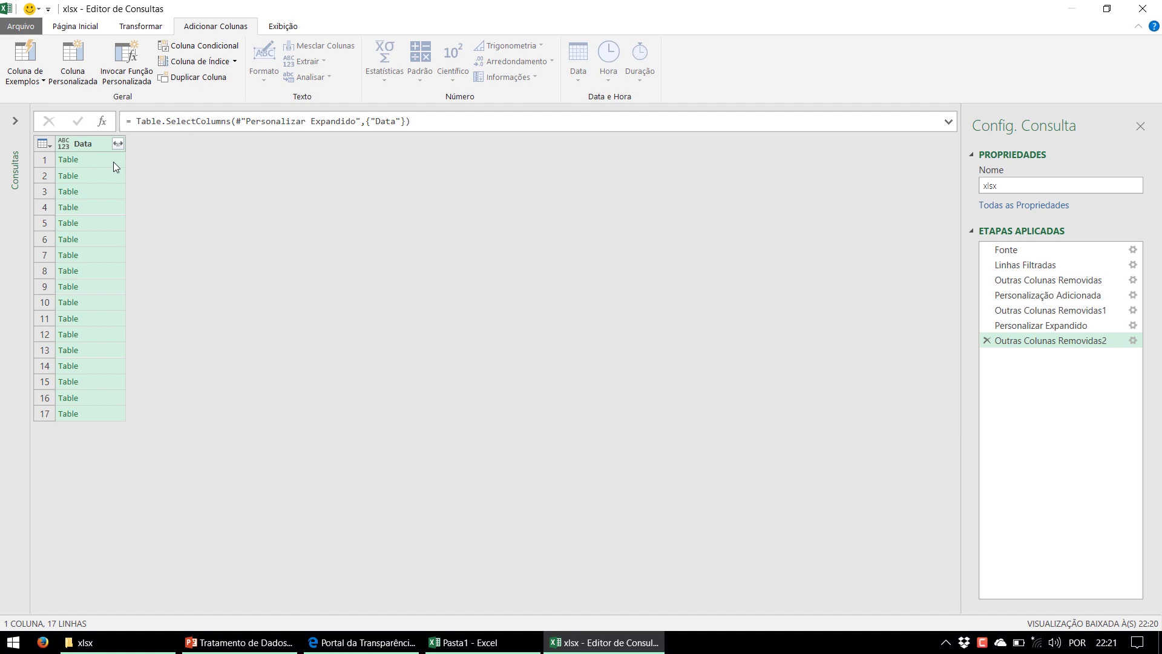
click(121, 145)
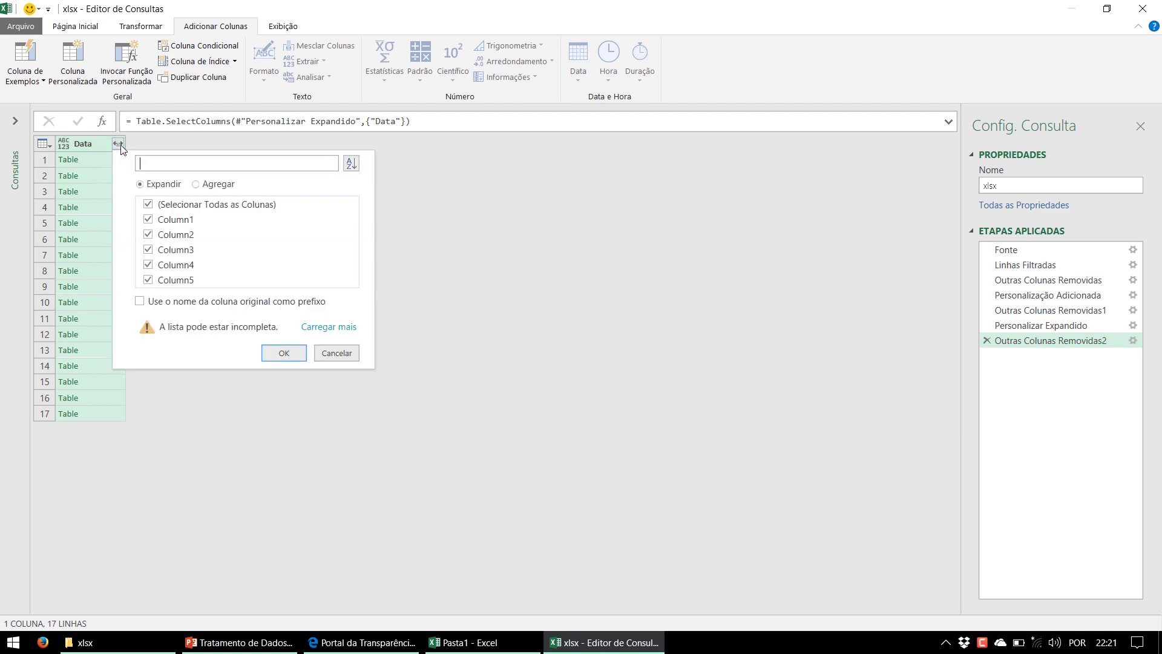
click(284, 353)
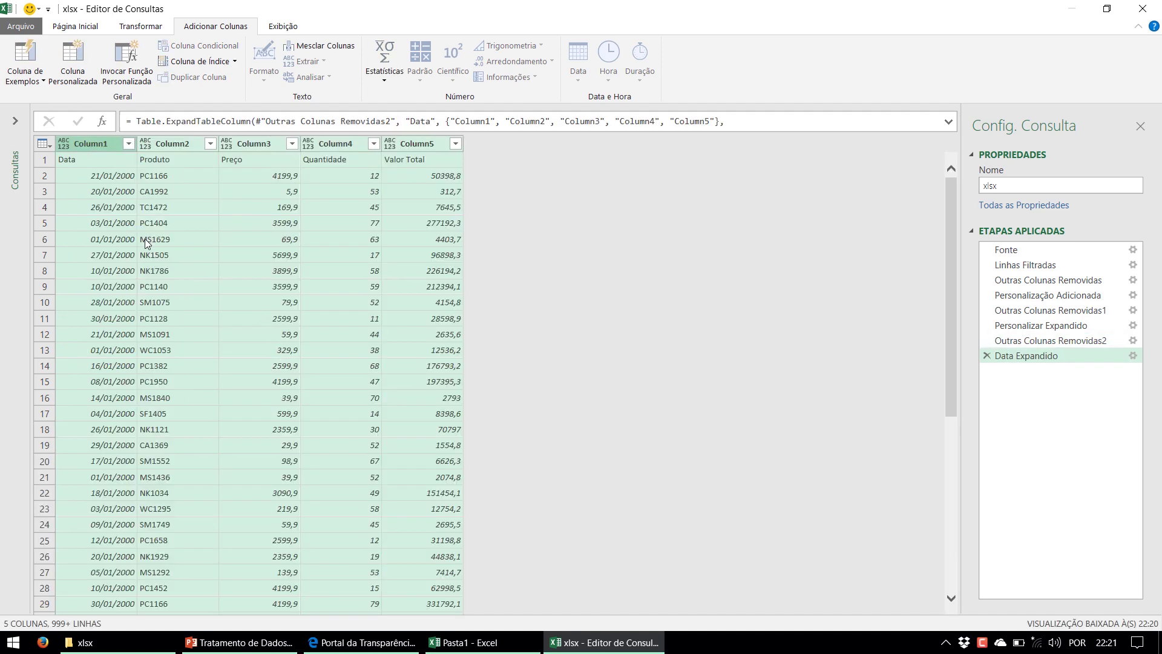
Review Column1–Column5, whose first row holds Data, Produto, Preço, Quantidade and Valor Total
click(131, 177)
scroll(127, 192, down, 5)
scroll(127, 193, down, 20)
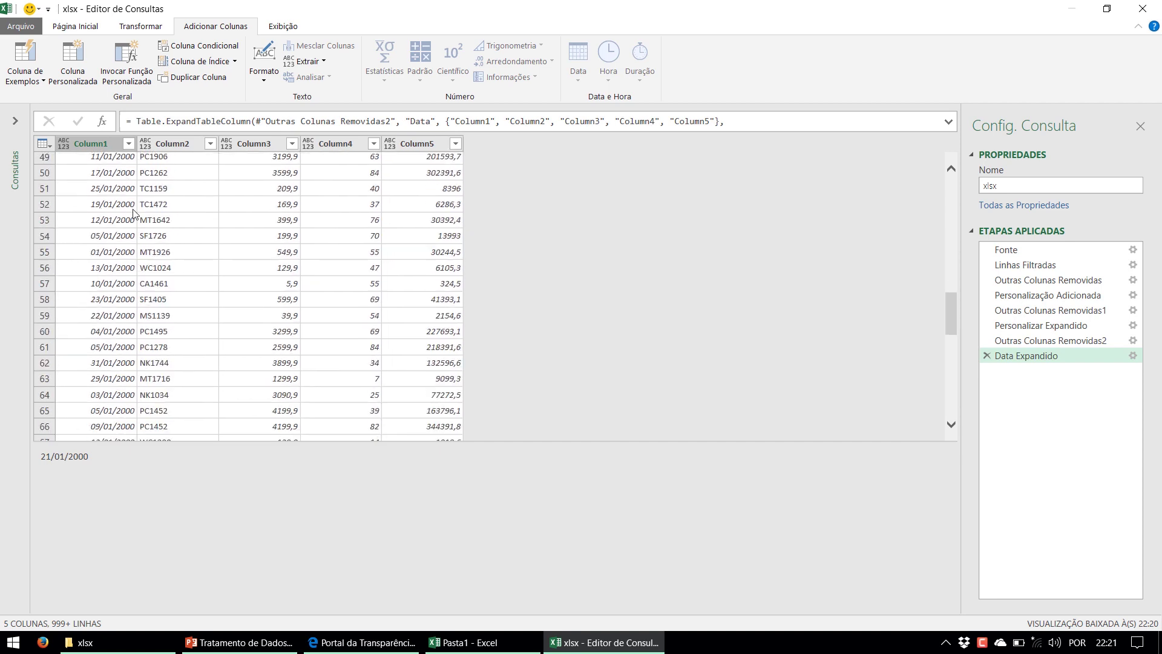
scroll(134, 228, down, 17)
scroll(134, 228, up, 18)
scroll(134, 230, up, 20)
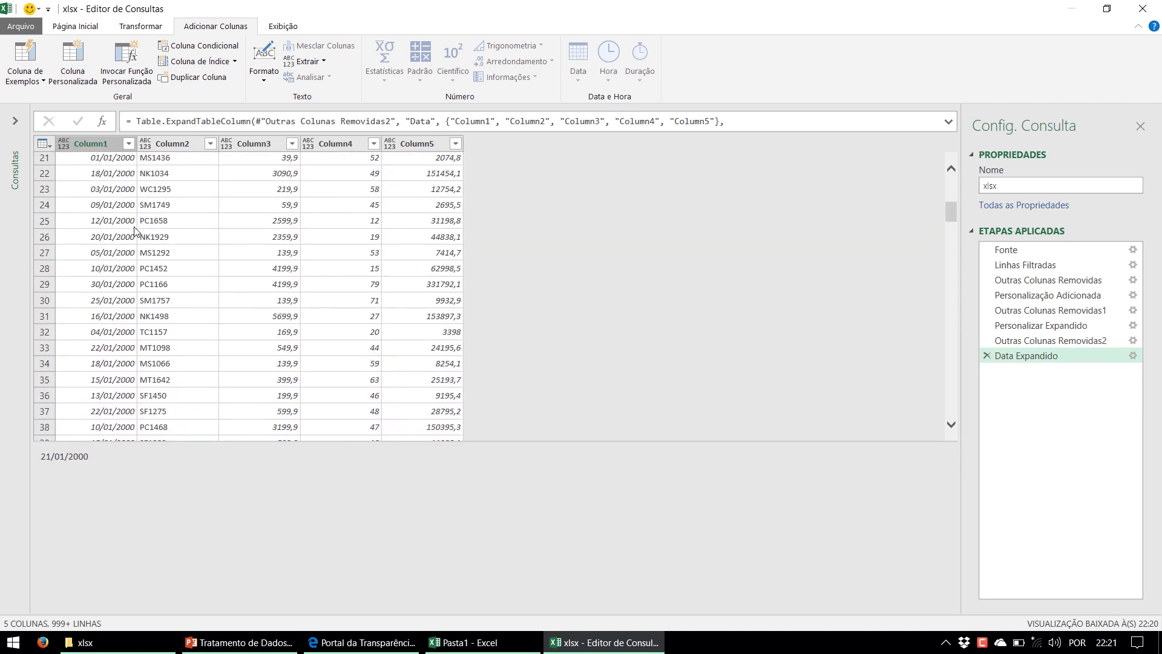
drag(526, 442, 514, 501)
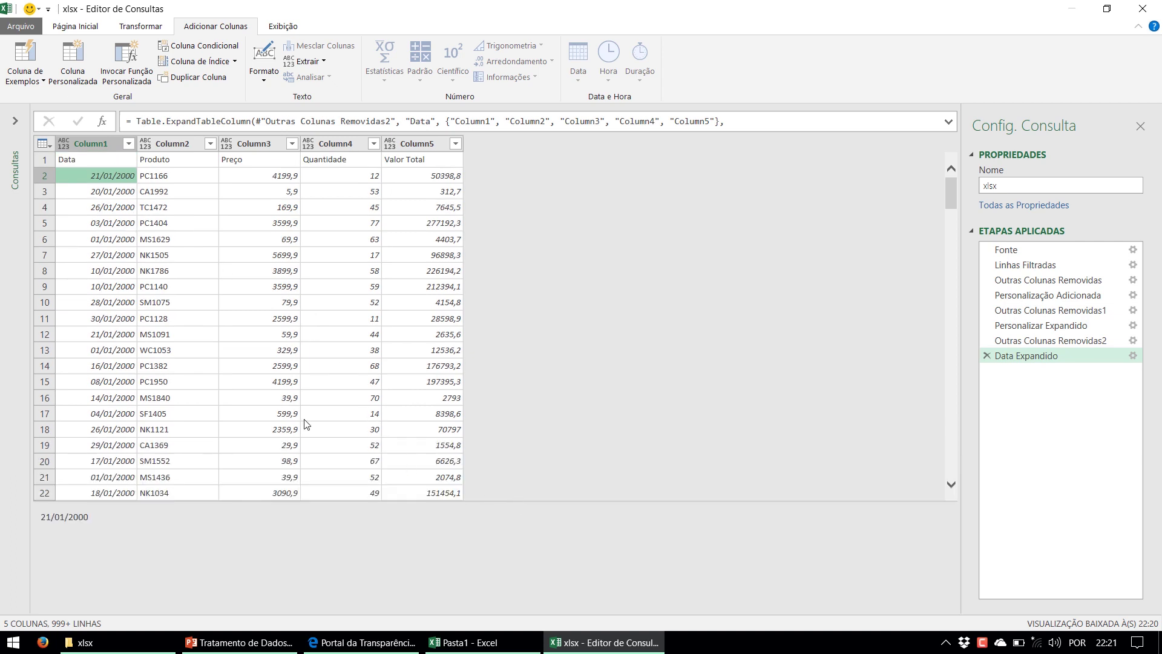
click(94, 146)
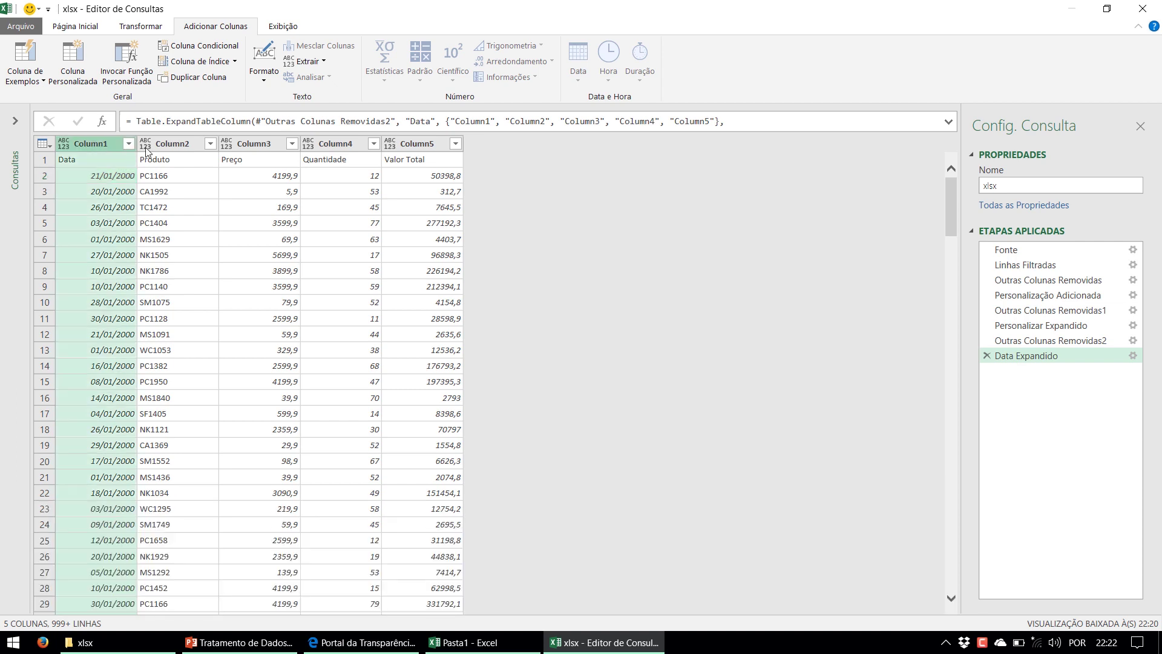
click(186, 145)
click(259, 145)
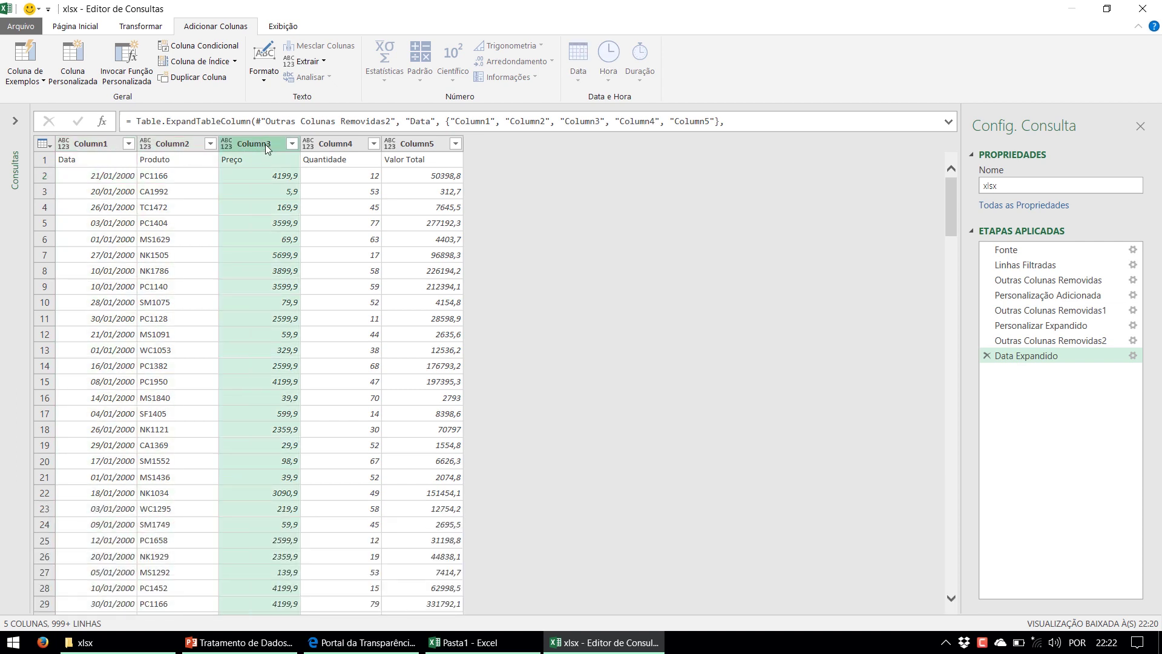
click(77, 161)
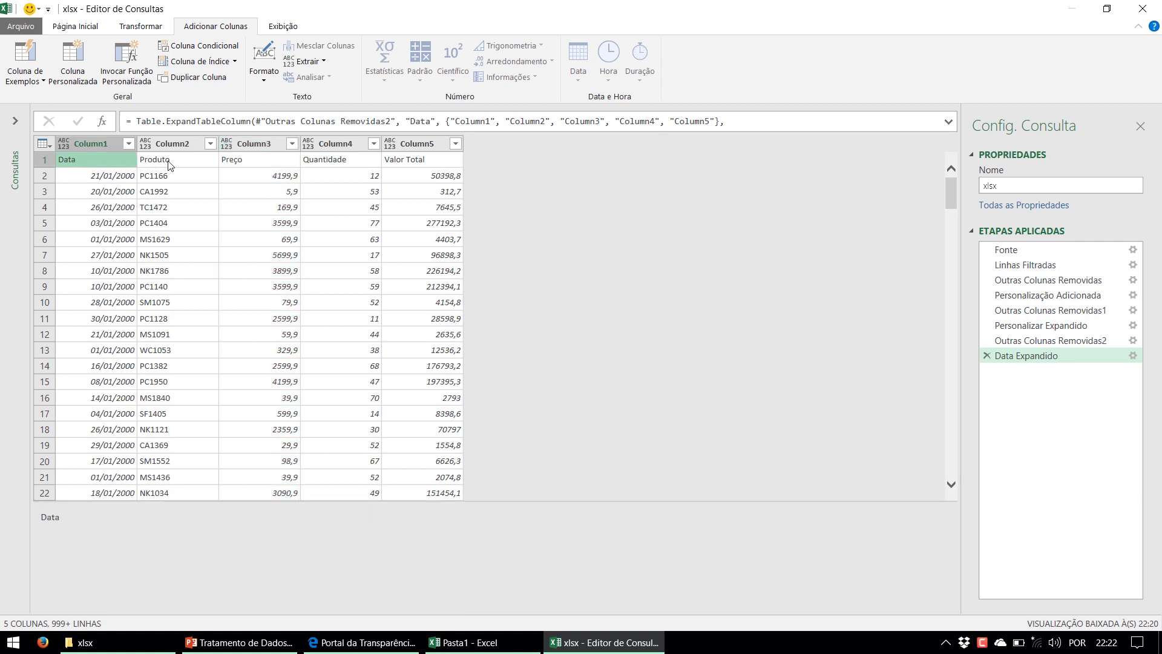
click(45, 143)
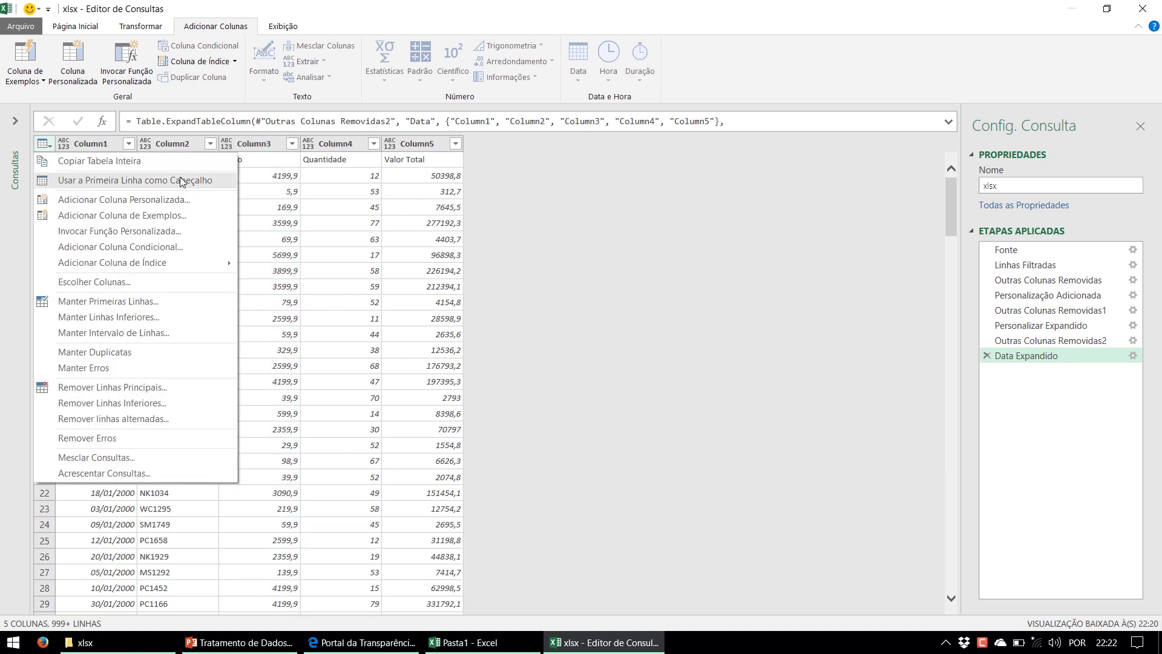
Promote the first row to headers Data, Produto, Preço, Quantidade and Valor Total
click(210, 181)
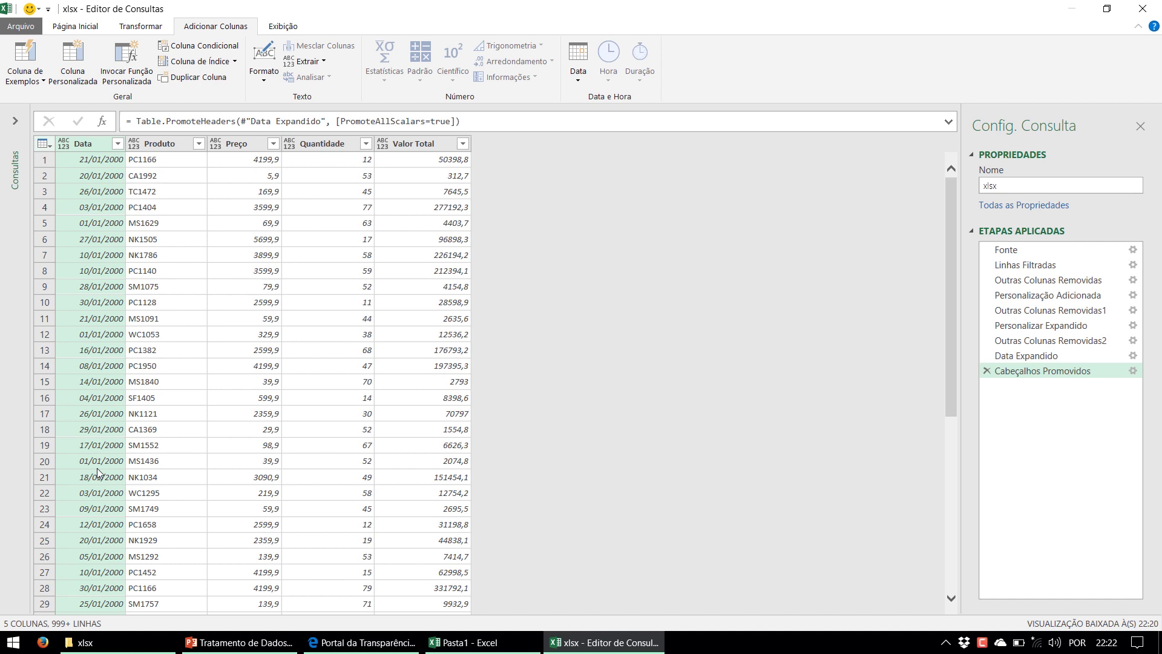
right_click(80, 146)
mouse_move(143, 276)
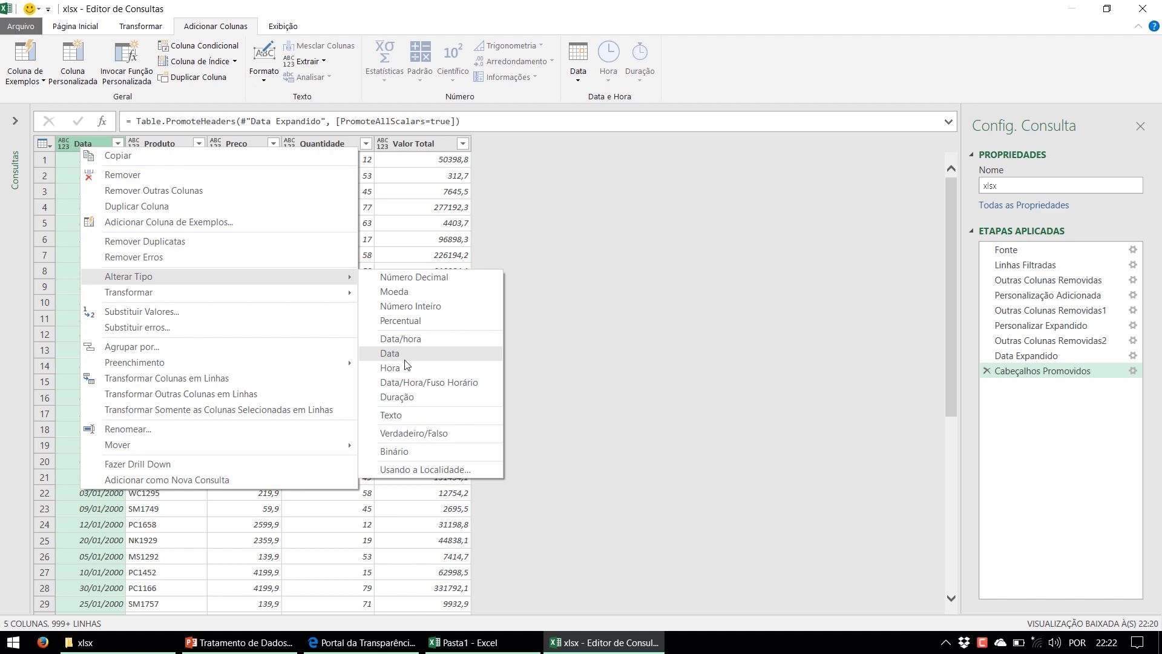
click(62, 179)
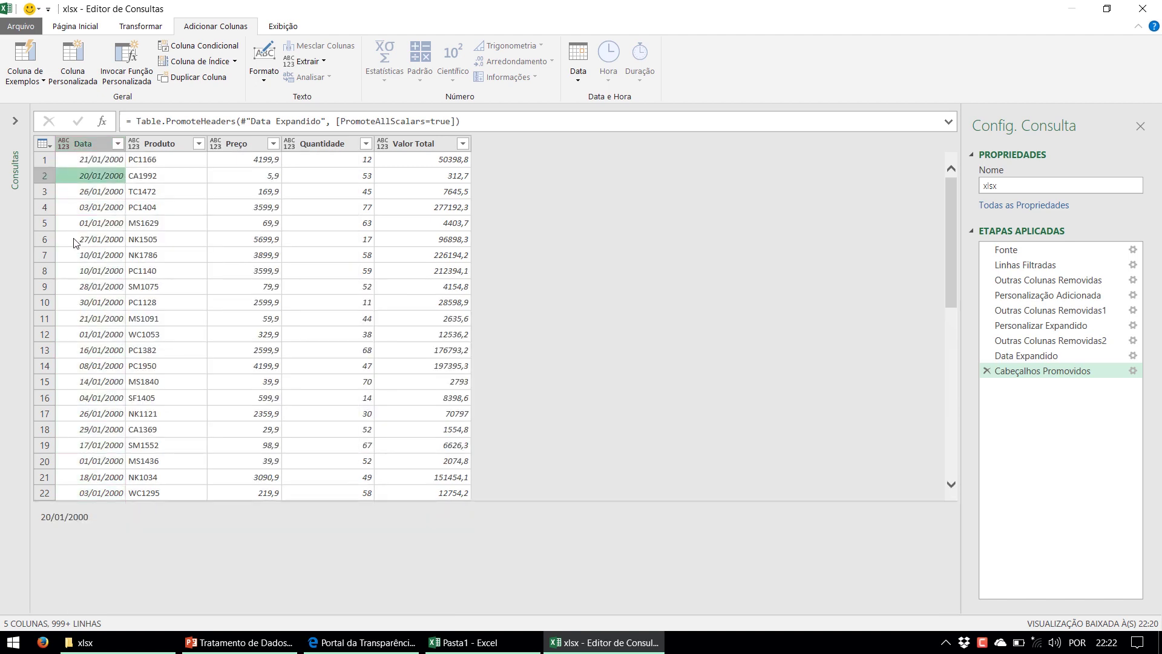
Open the Data column's value filter list
scroll(111, 241, down, 20)
scroll(139, 270, down, 17)
click(953, 315)
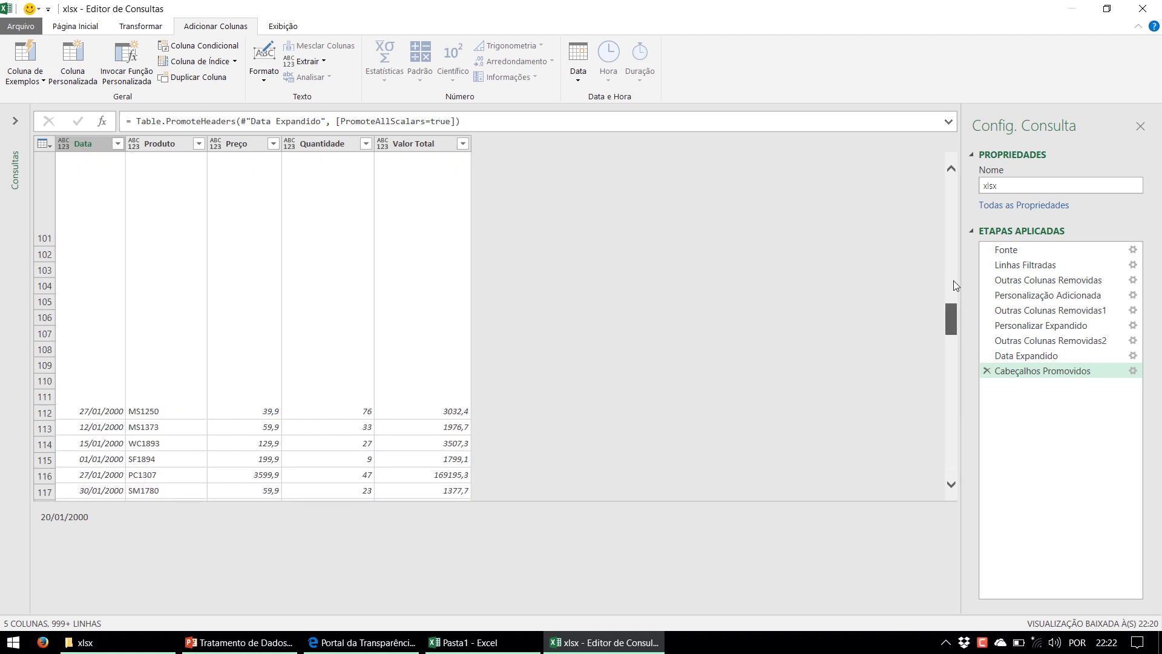
scroll(953, 314, up, 20)
click(118, 144)
drag(357, 336, 351, 533)
Load the full Data value list and uncheck 'Data' to drop the repeated header rows
click(337, 575)
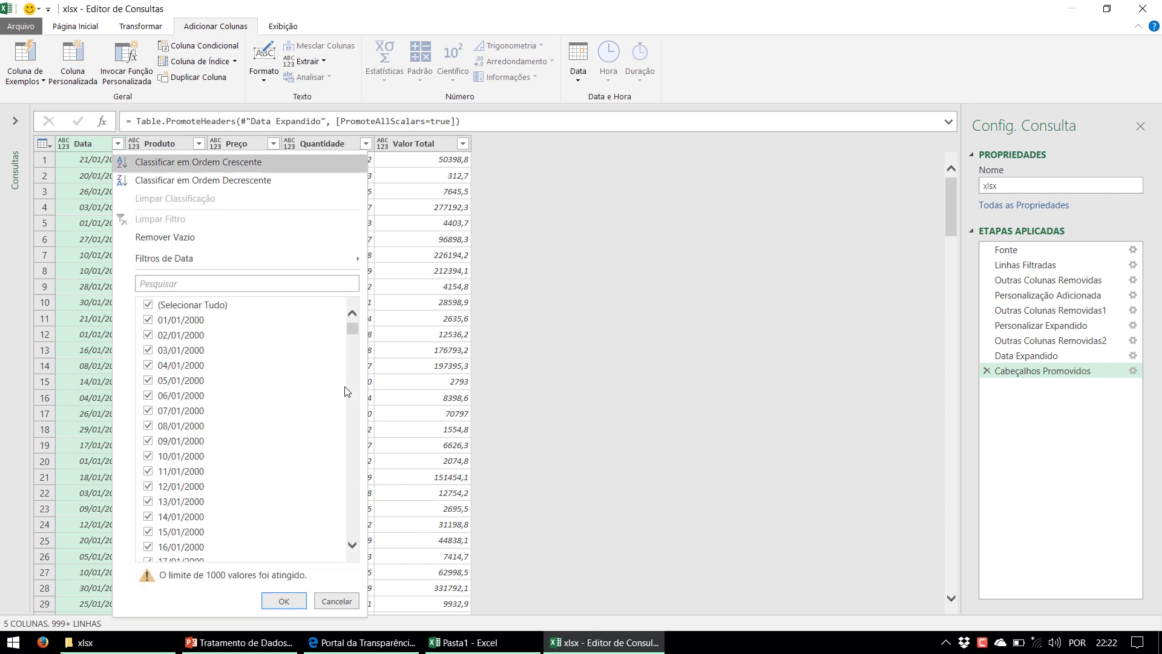
drag(353, 328, 354, 556)
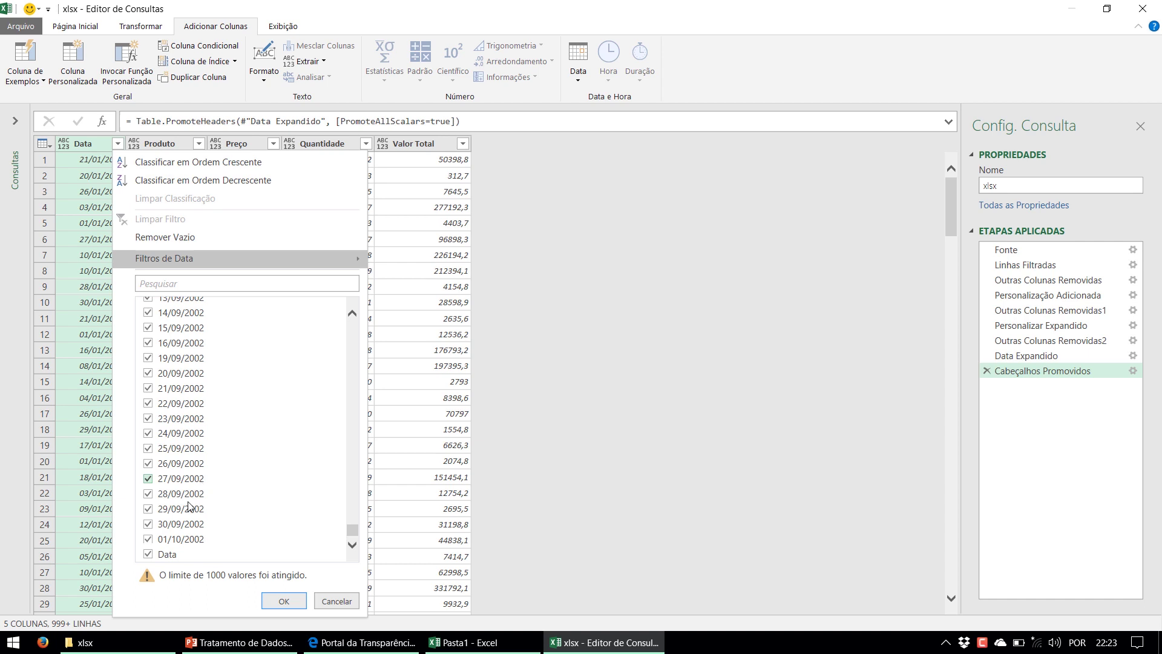
click(148, 554)
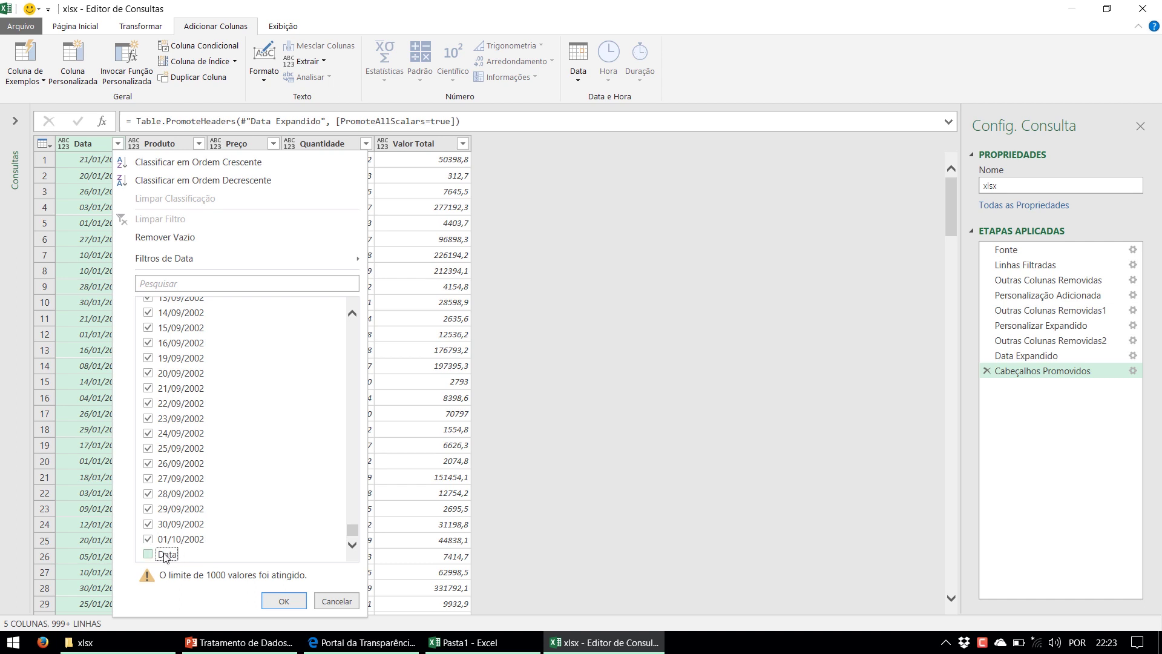
click(165, 554)
mouse_move(165, 556)
mouse_down()
mouse_move(934, 442)
mouse_move(984, 387)
mouse_move(178, 569)
mouse_up()
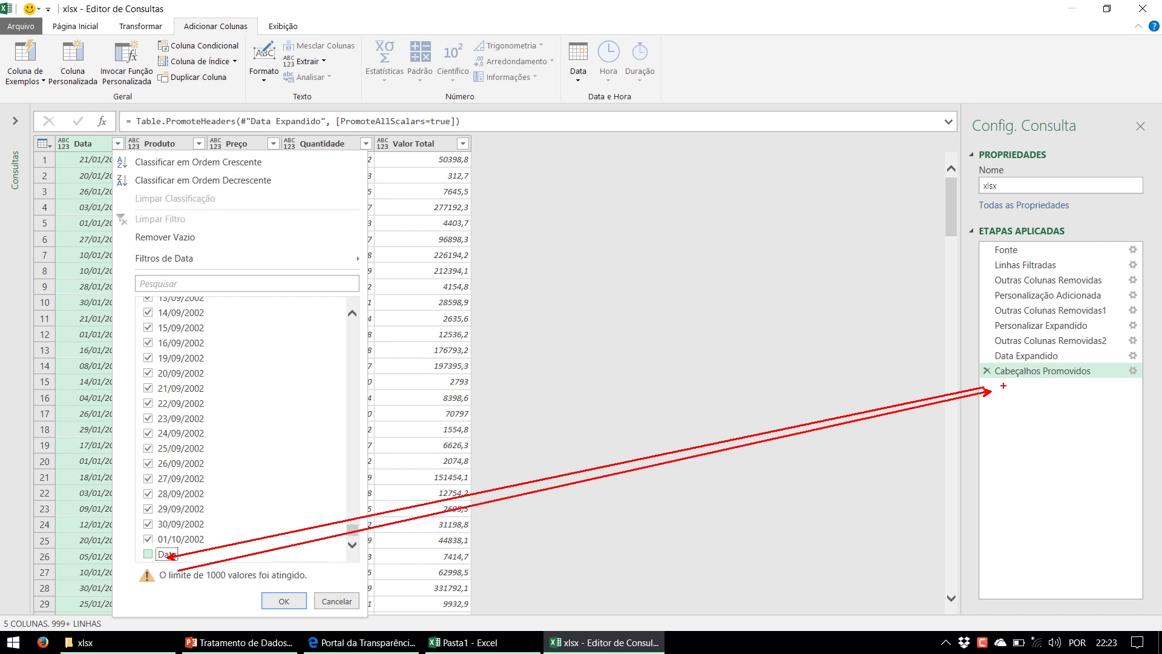
key(Escape)
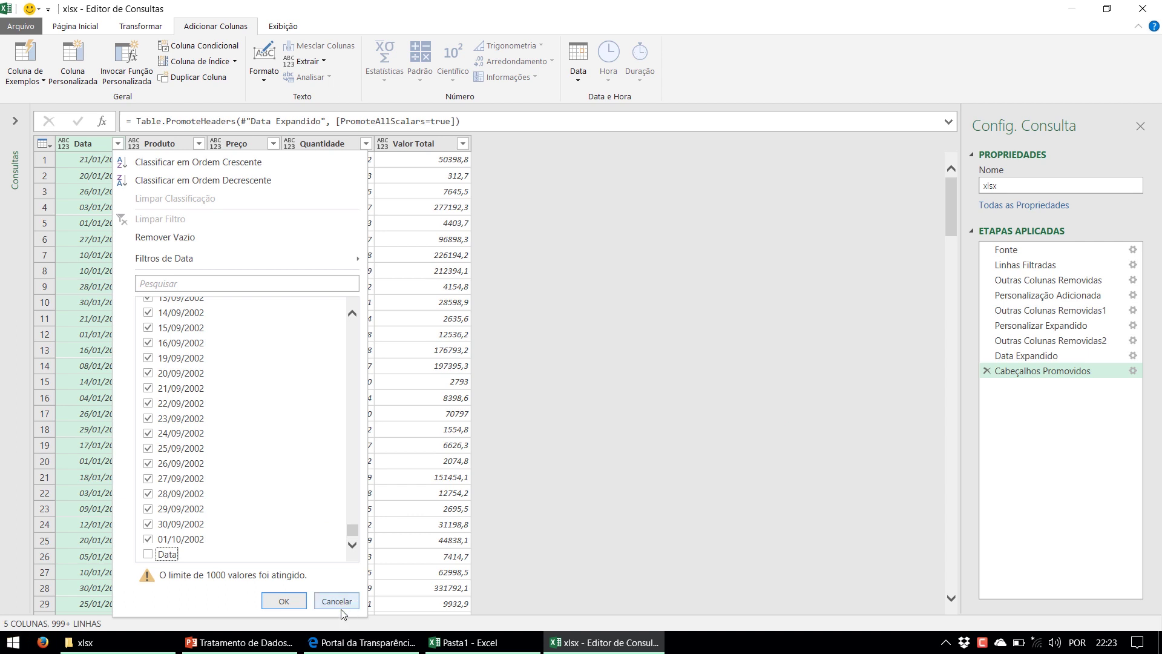
click(289, 601)
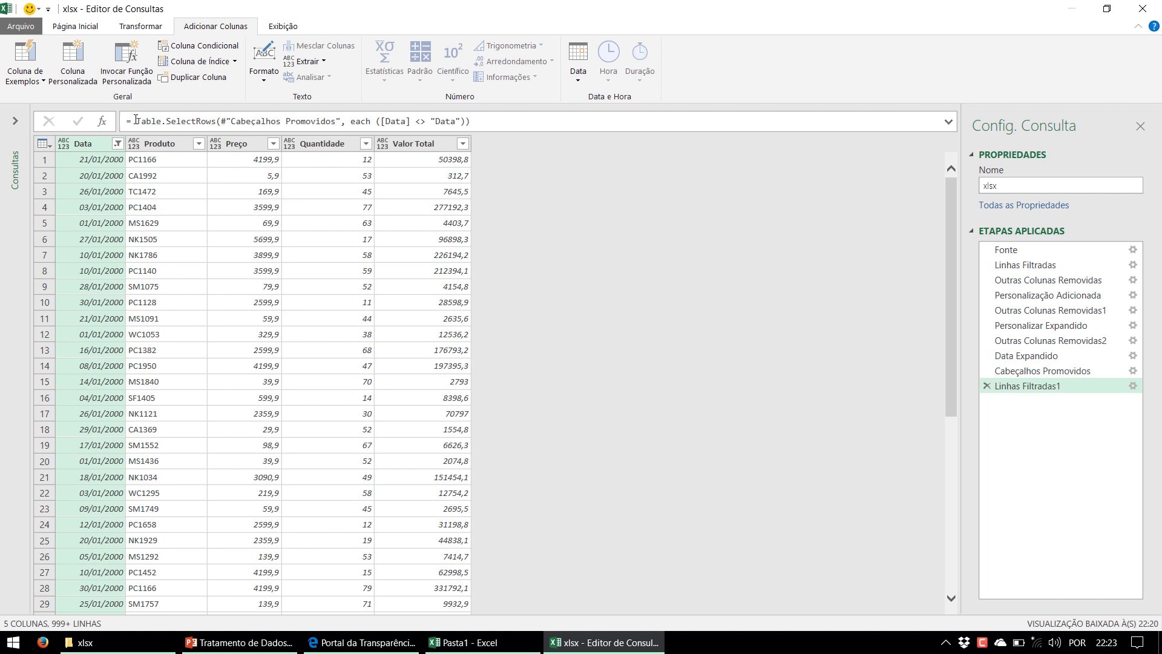
Walk through the Table.SelectRows formula: previous step, each, [Data] and the excluded "Data" value
drag(135, 120, 217, 119)
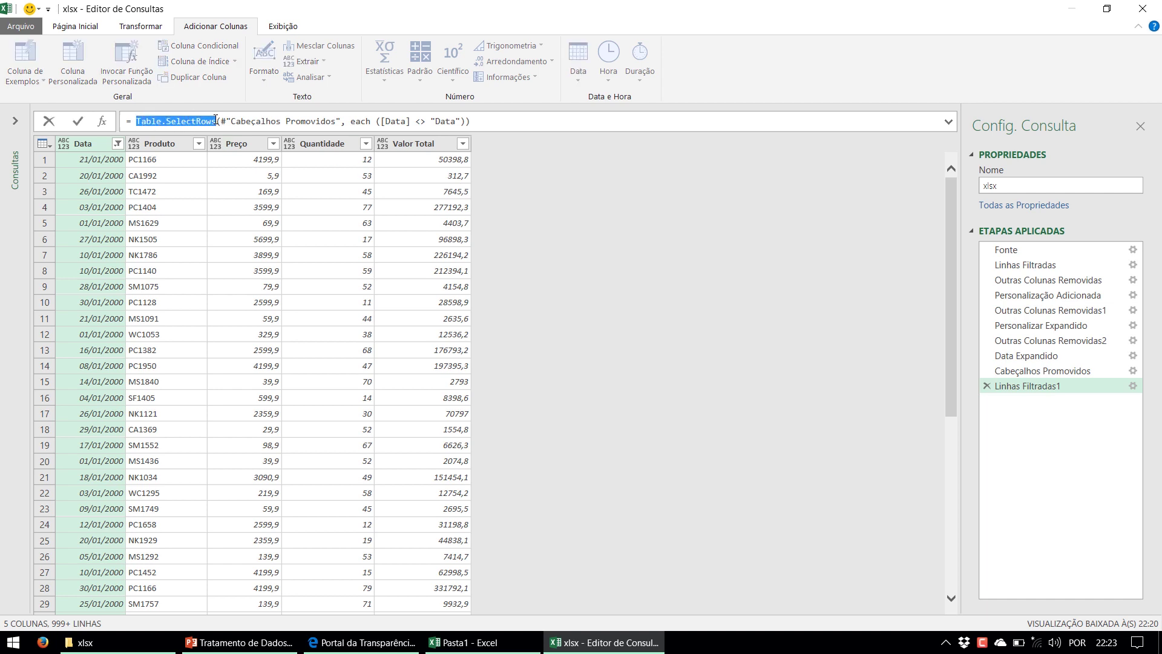
drag(231, 123, 337, 124)
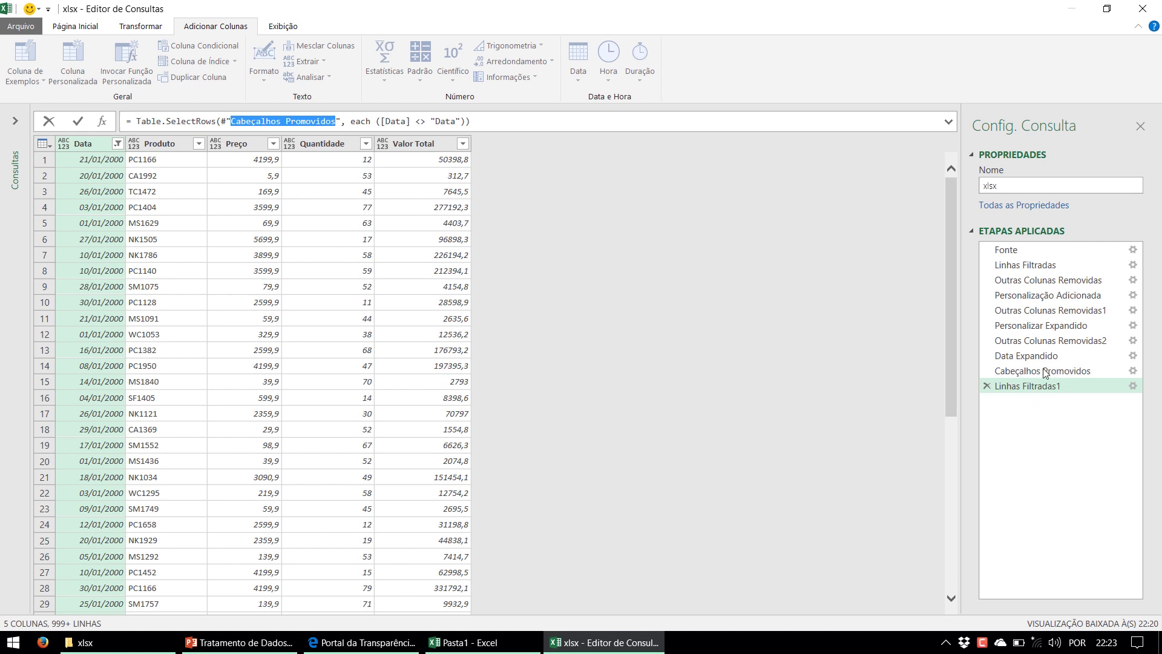
double_click(362, 121)
click(392, 119)
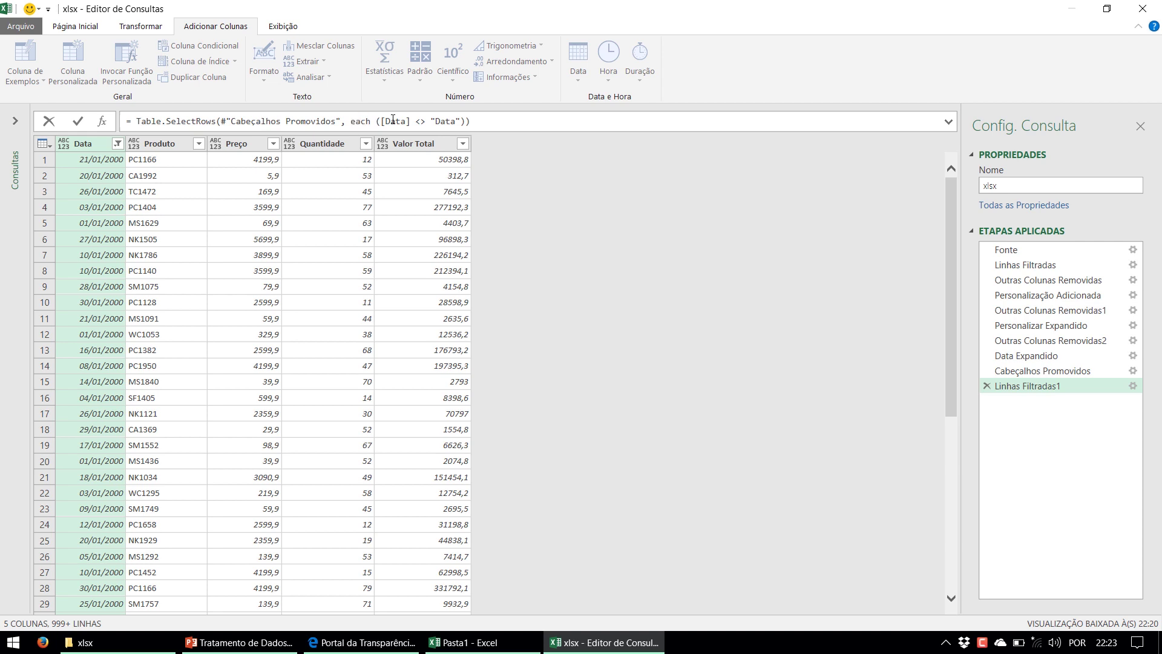
double_click(450, 122)
Step back through Cabeçalhos Promovidos, Data Expandido and Outras Colunas Removidas2 to Personalizar Expandido
click(1049, 372)
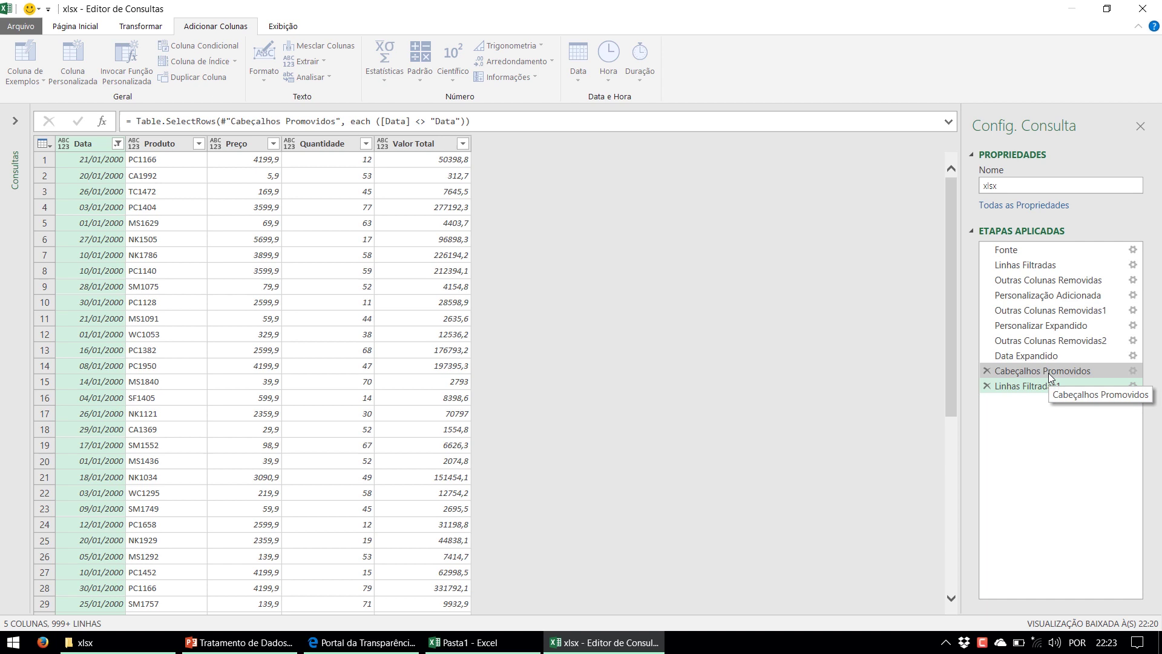
click(1049, 357)
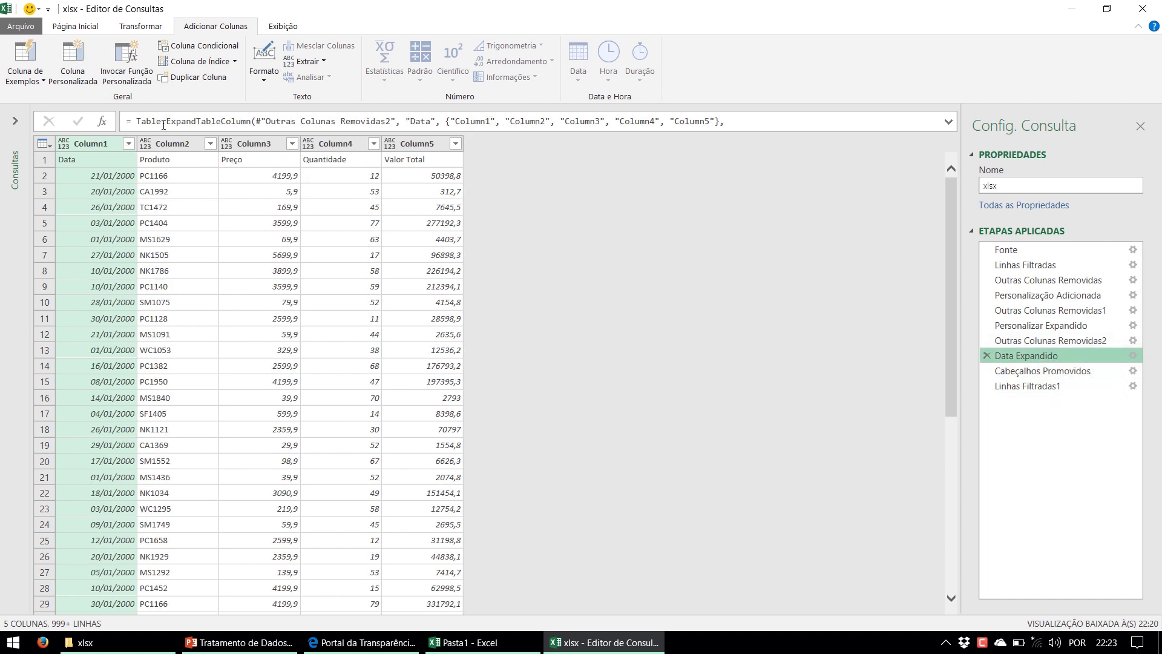
click(1061, 341)
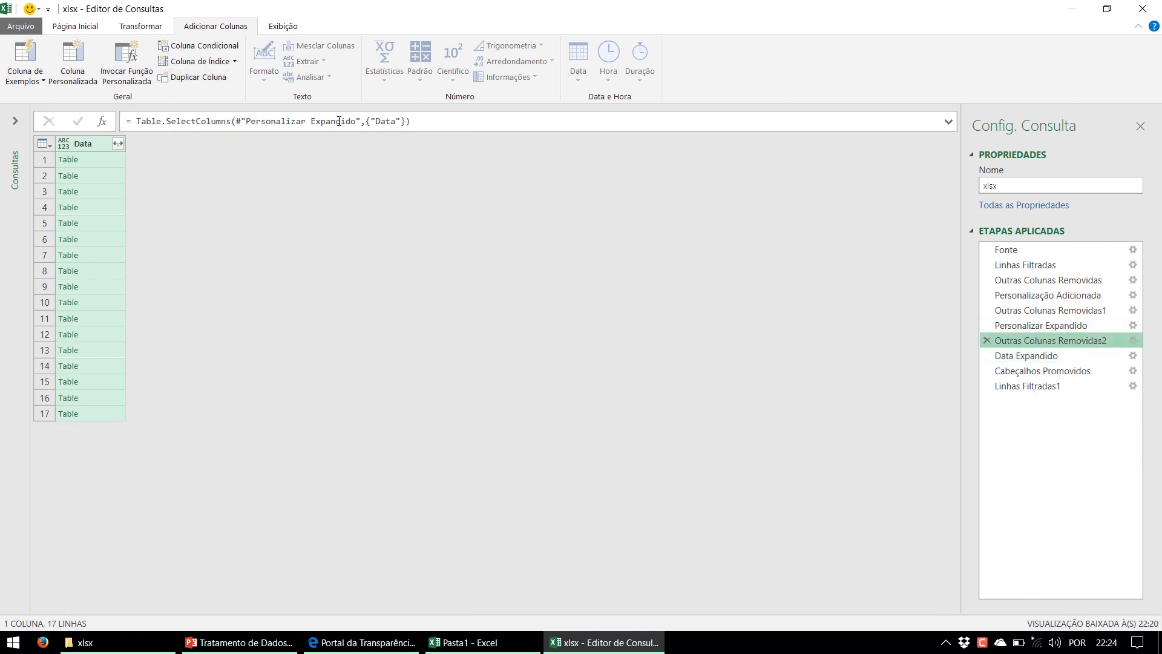
click(1027, 330)
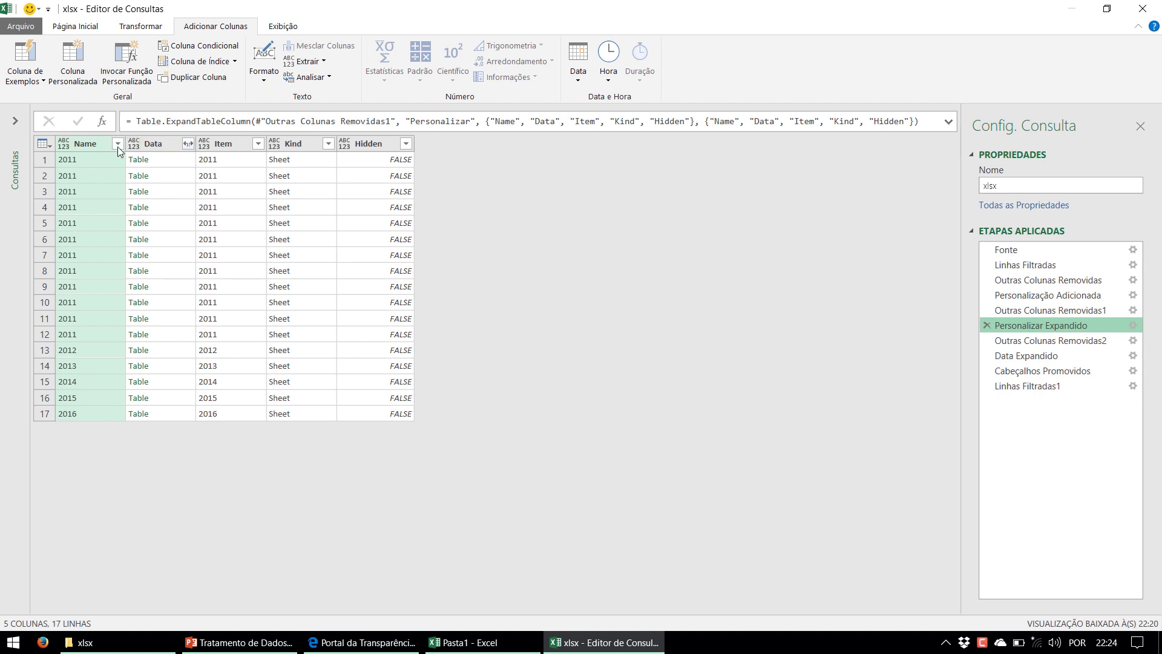
click(284, 28)
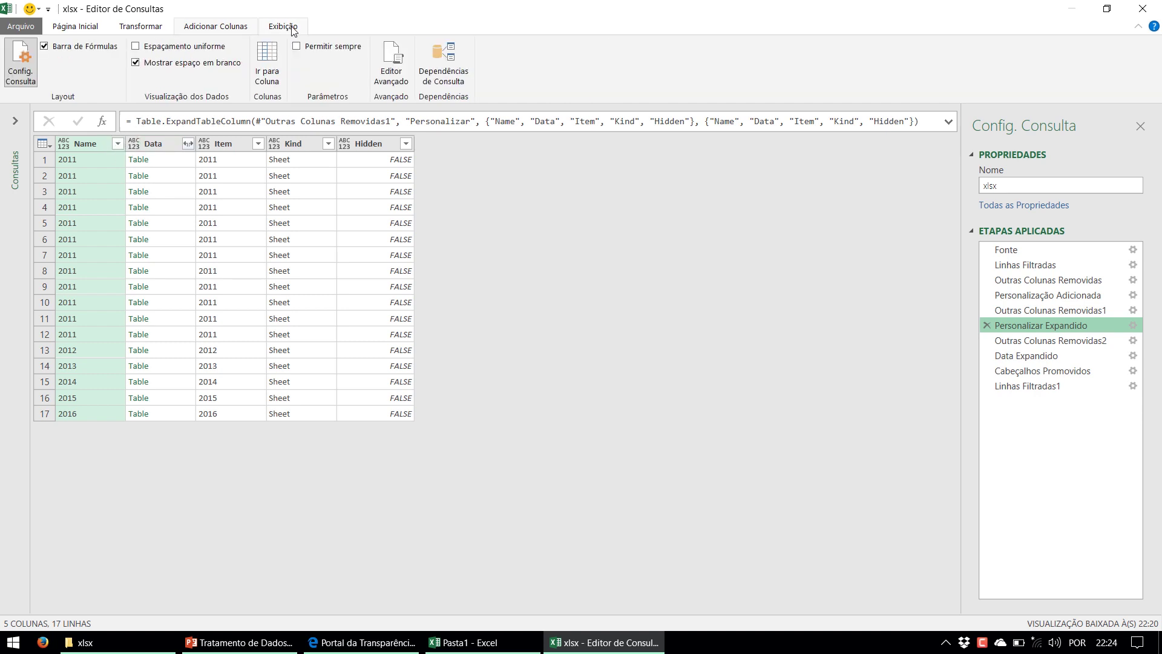
click(399, 78)
drag(410, 77, 327, 66)
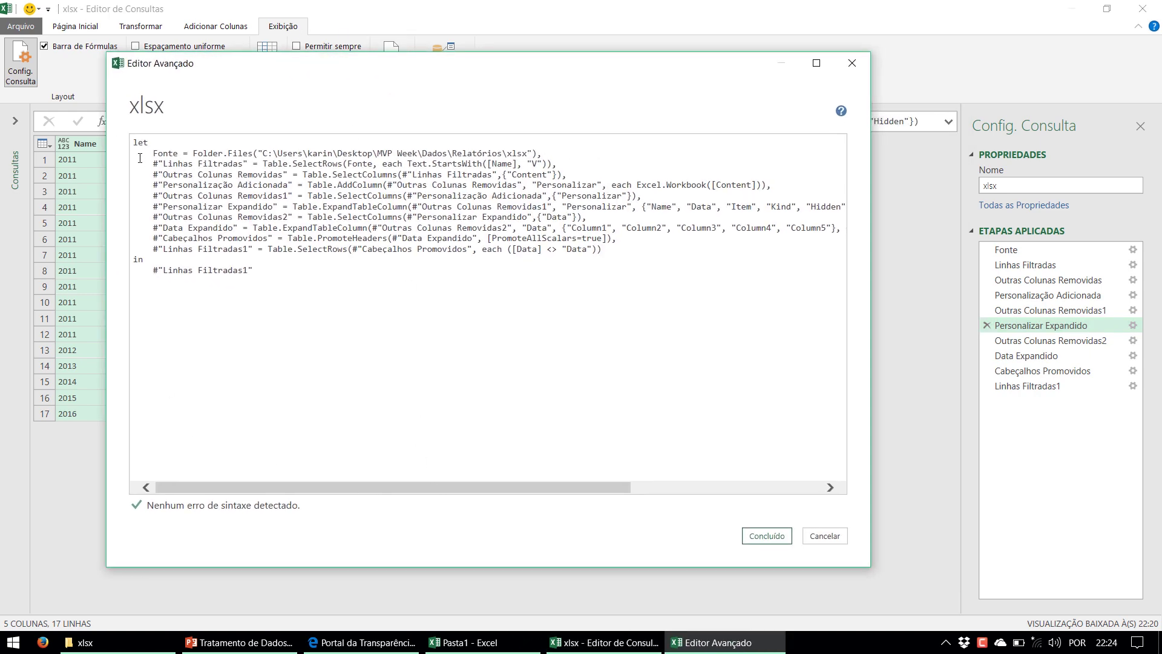
drag(139, 154, 636, 250)
click(625, 269)
click(833, 541)
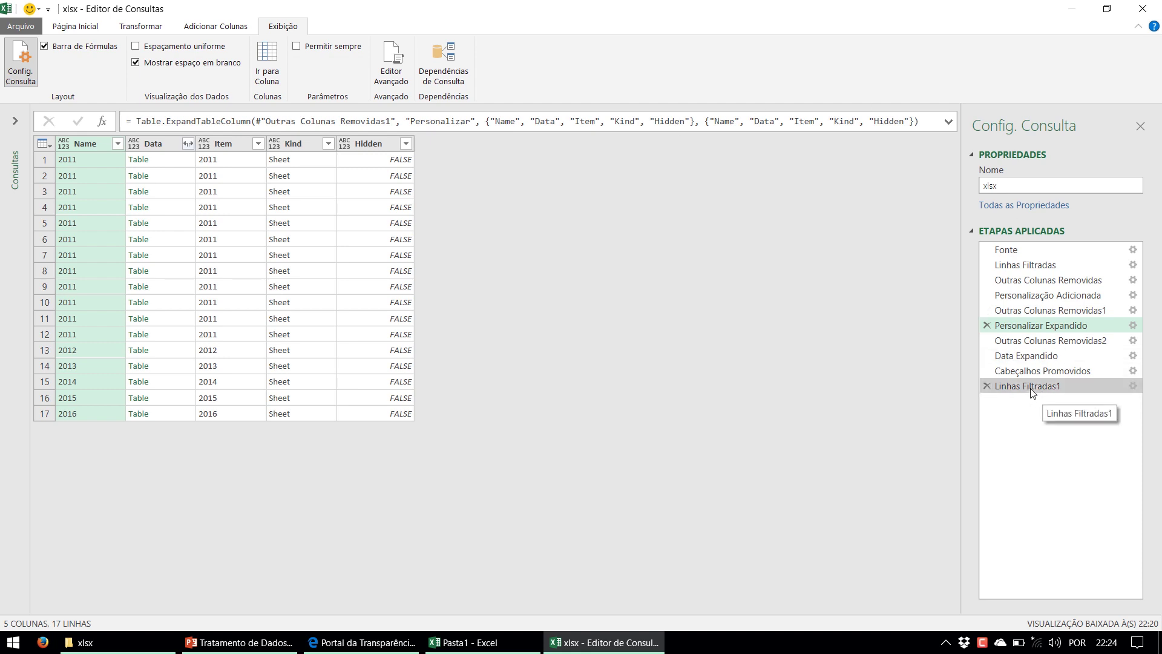
Compare the Personalização Adicionada preview with the final Linhas Filtradas1 step, ending back on Linhas Filtradas1
click(1049, 388)
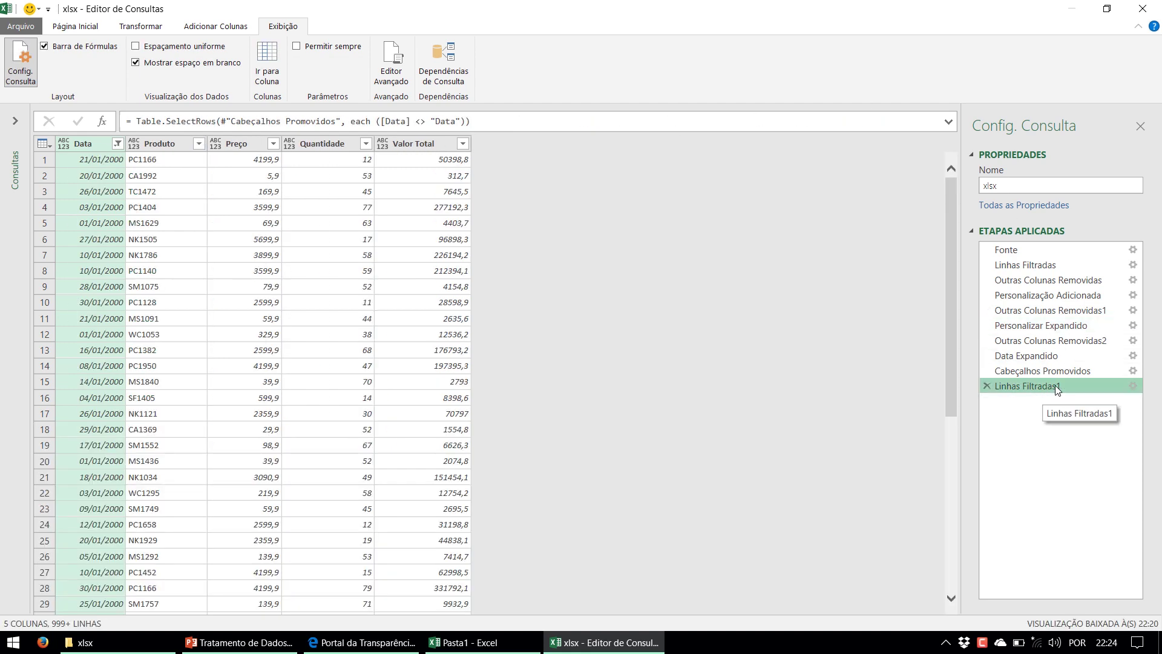
click(1046, 300)
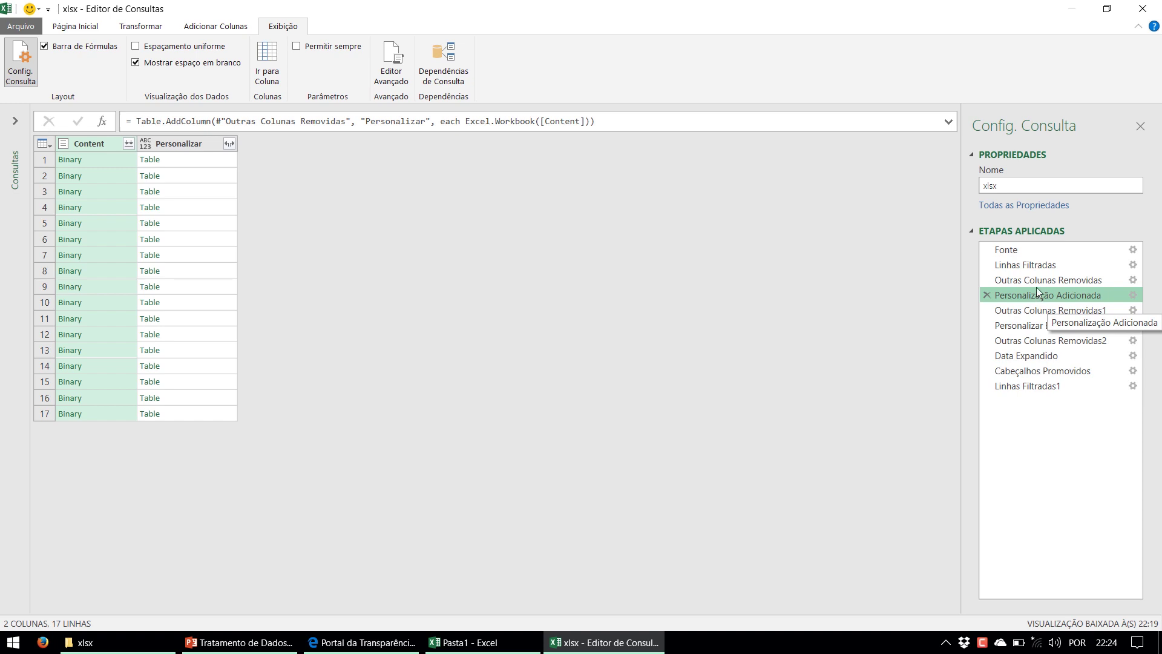
click(1041, 386)
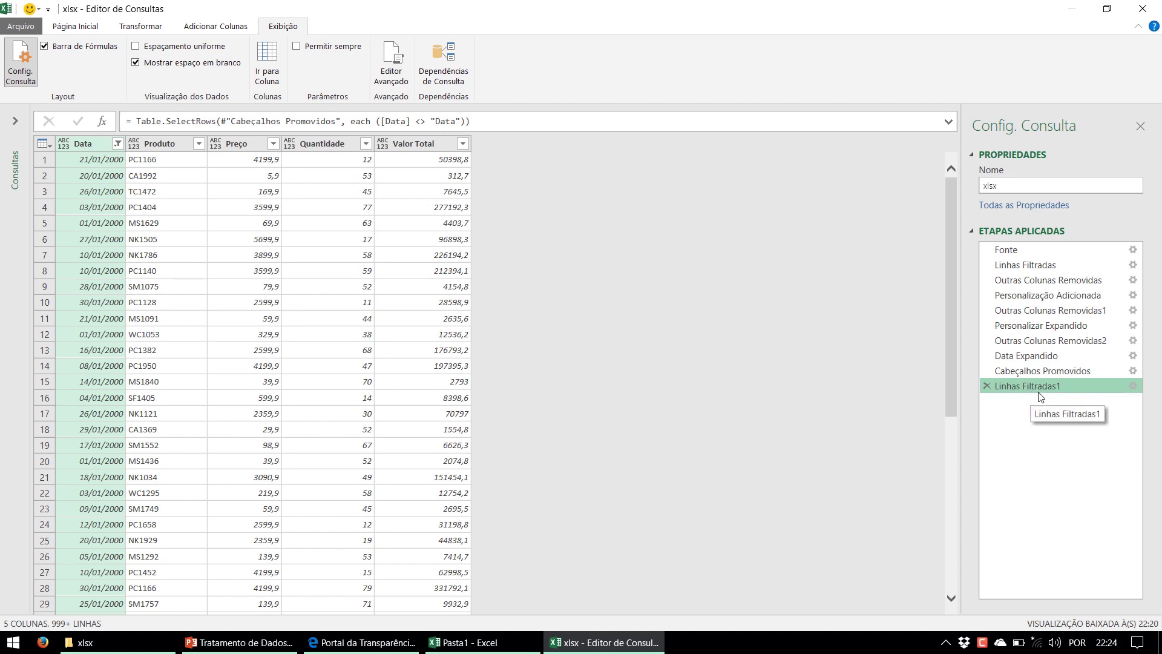
scroll(327, 301, down, 20)
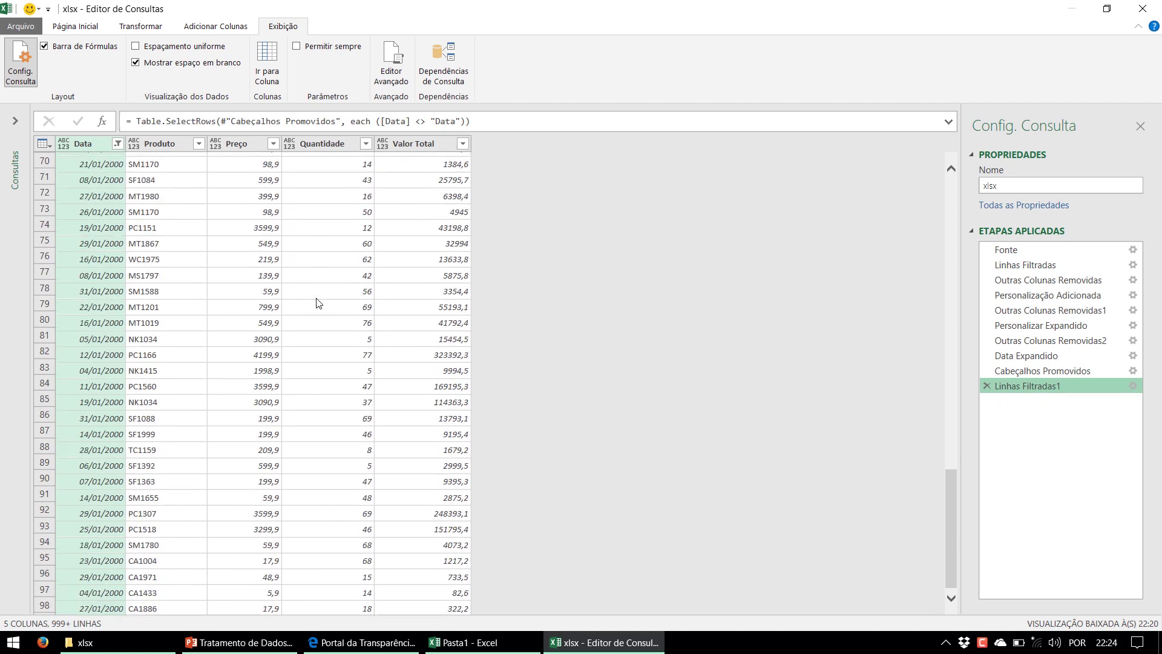
scroll(293, 306, up, 20)
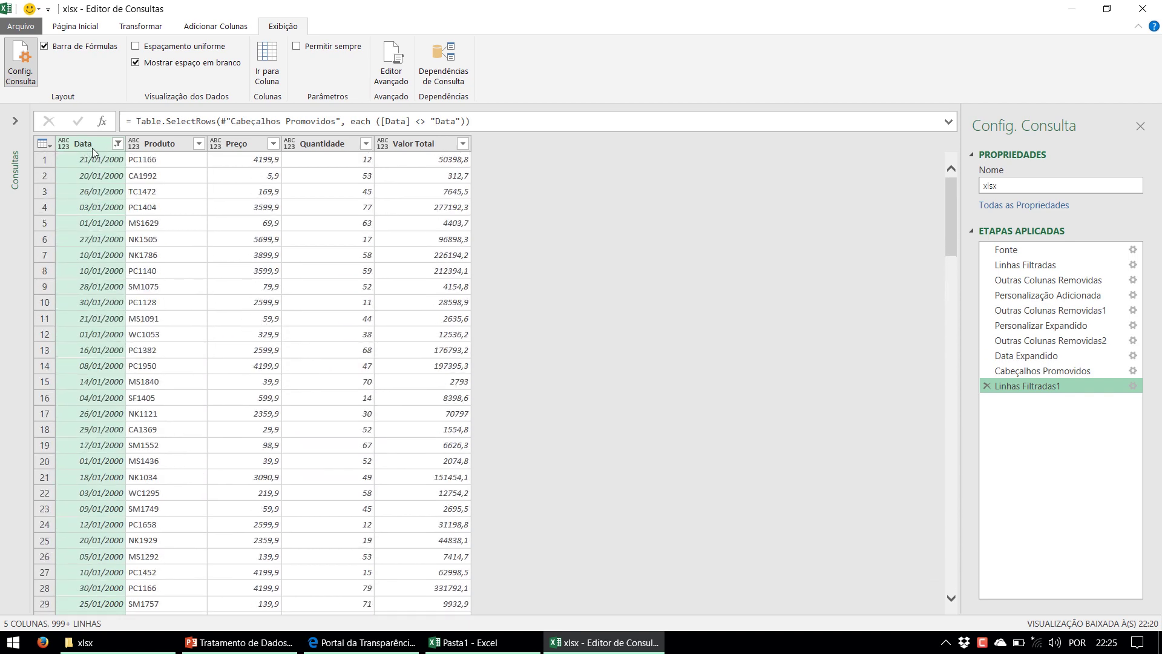
click(141, 26)
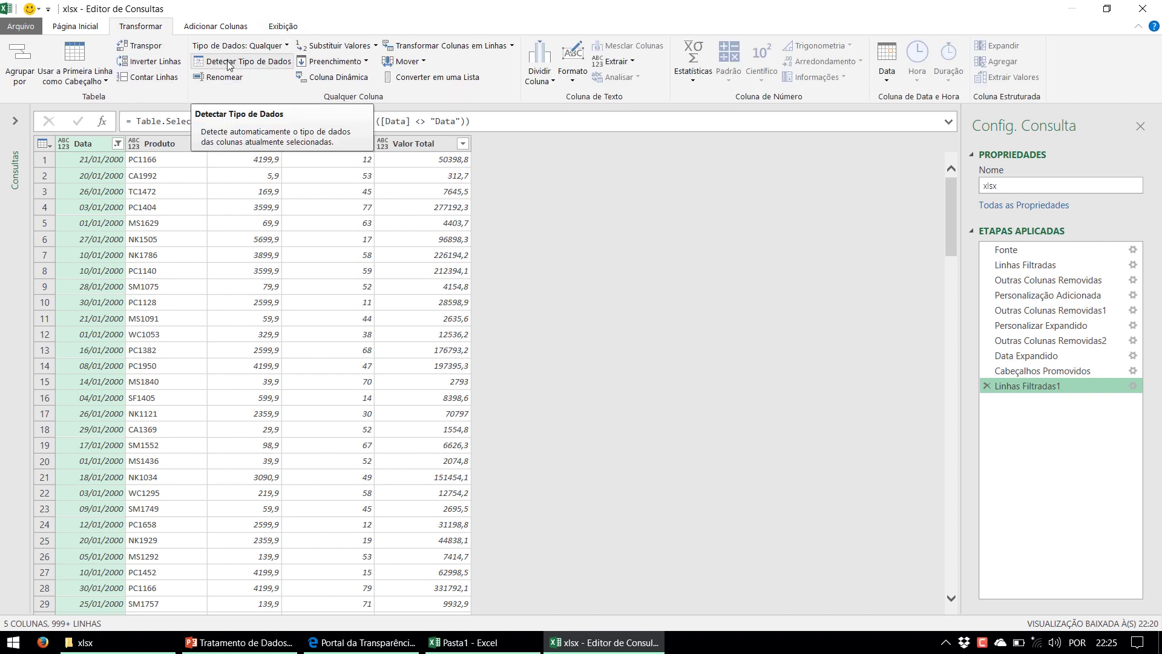
Detect Data as a date, set Produto to text and Preço to whole number
click(266, 66)
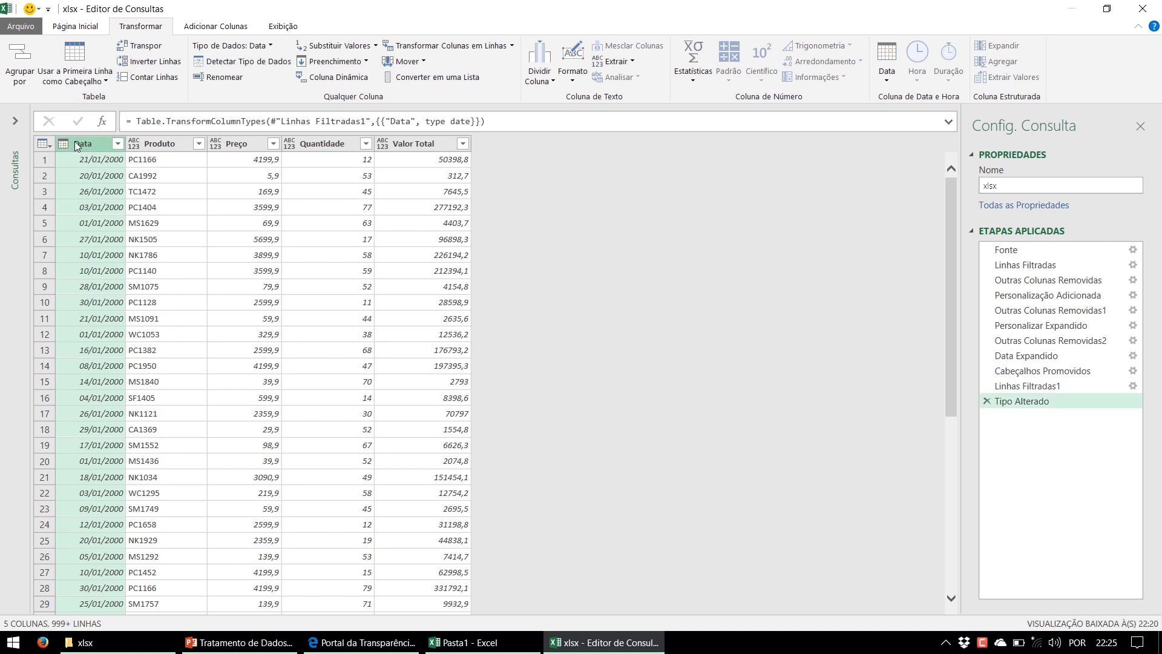
right_click(171, 145)
mouse_move(265, 277)
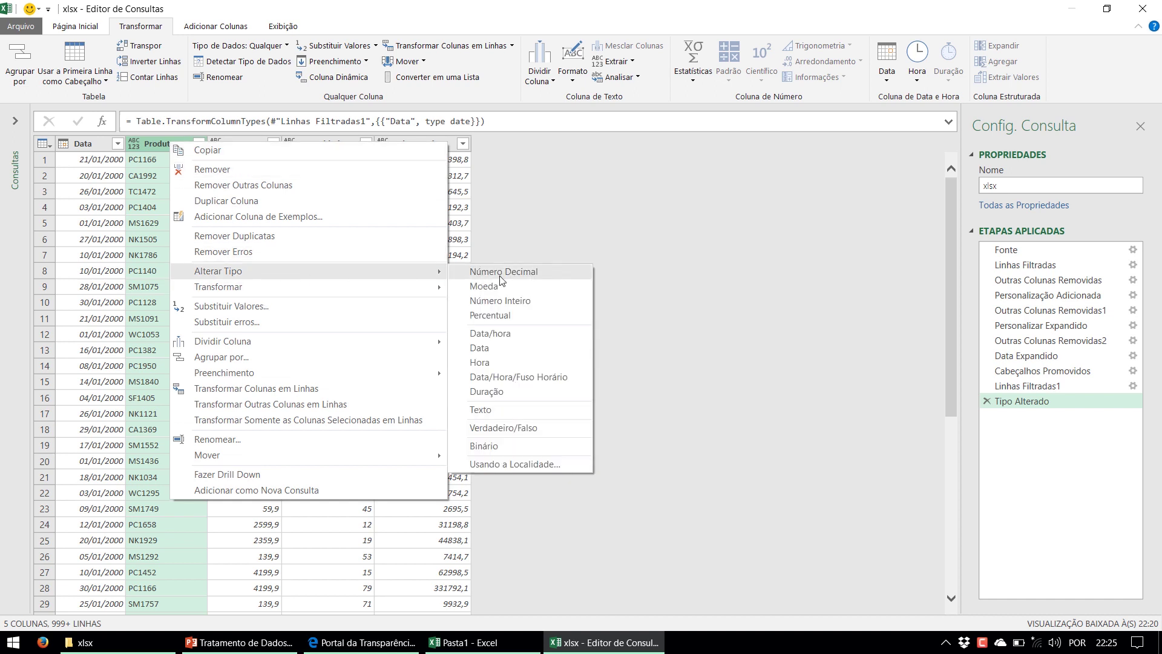
click(512, 411)
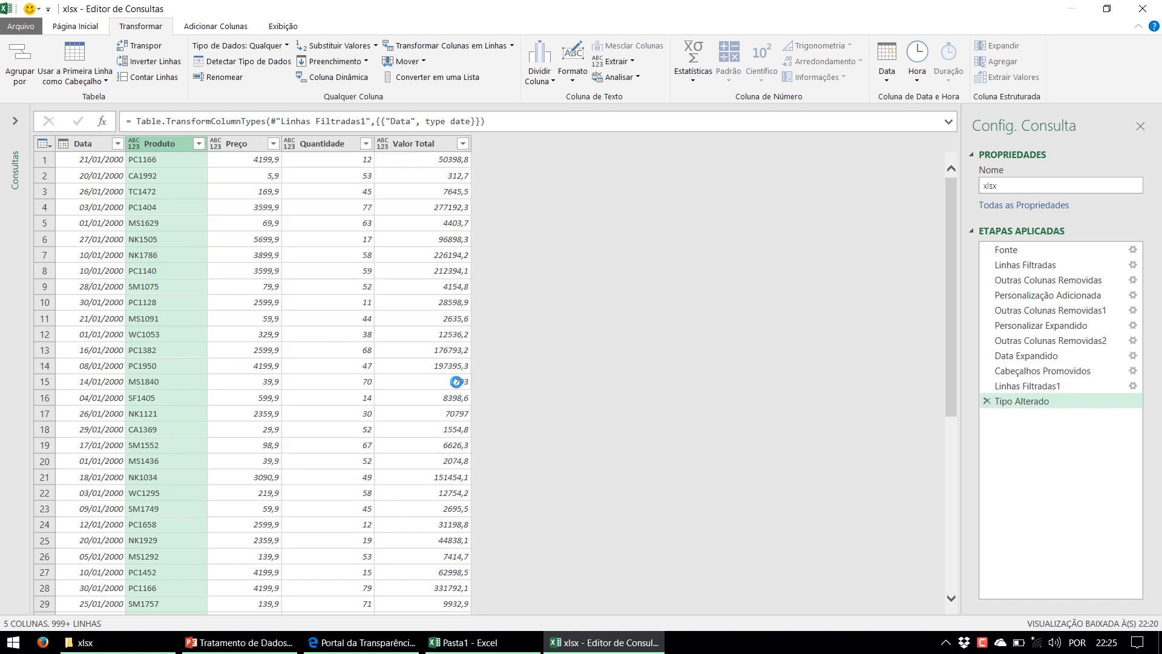
right_click(253, 145)
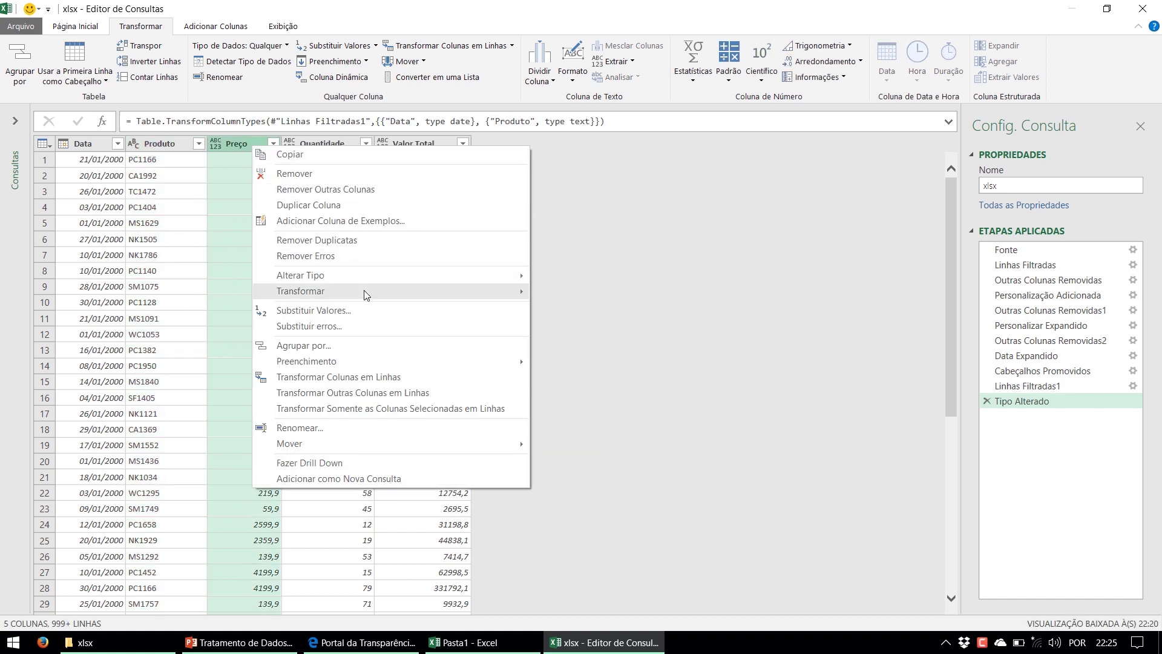
mouse_move(477, 269)
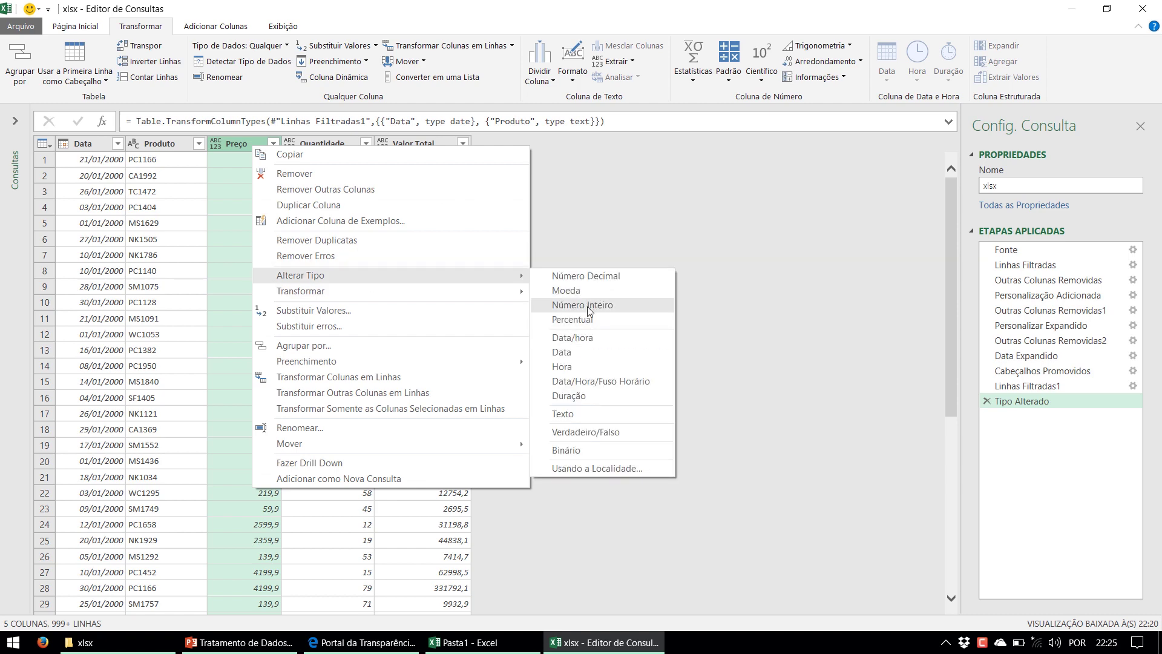
click(588, 307)
Set Quantidade and Valor Total together to decimal number
right_click(343, 148)
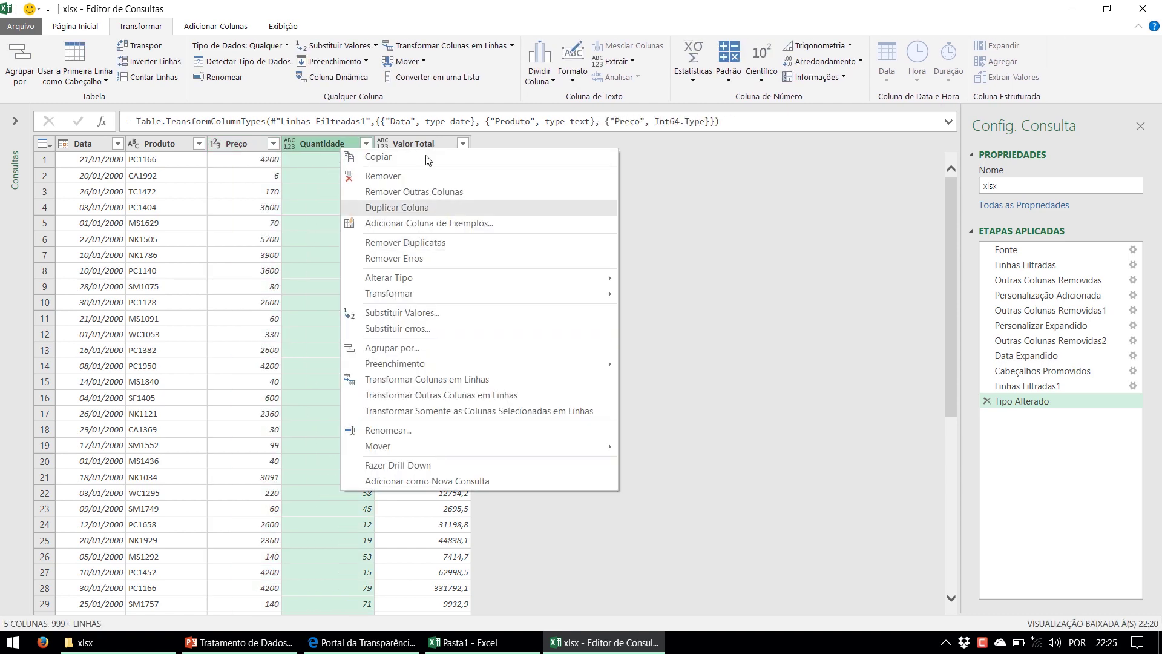
click(419, 143)
ctrl+click(348, 143)
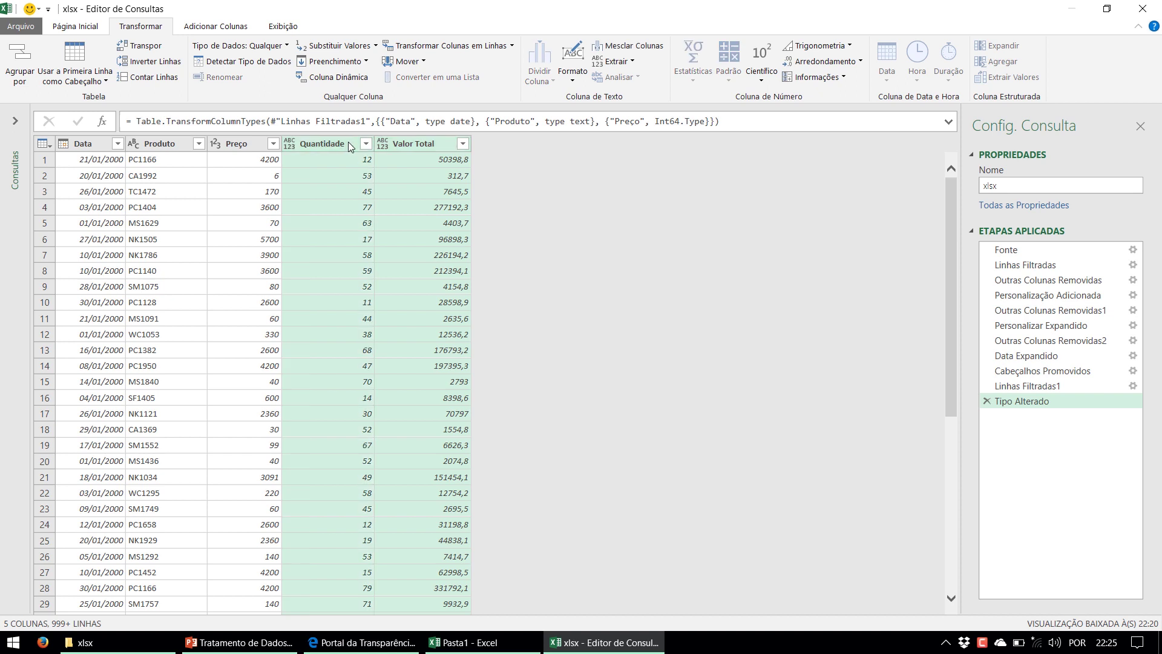
right_click(349, 146)
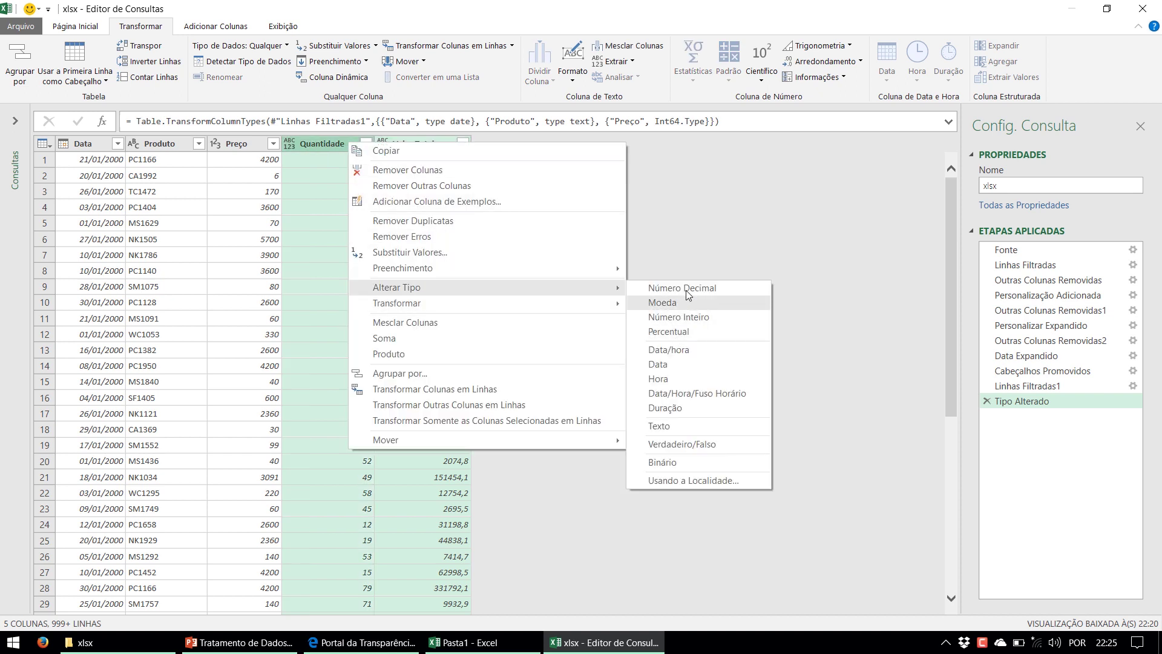
click(682, 289)
click(352, 176)
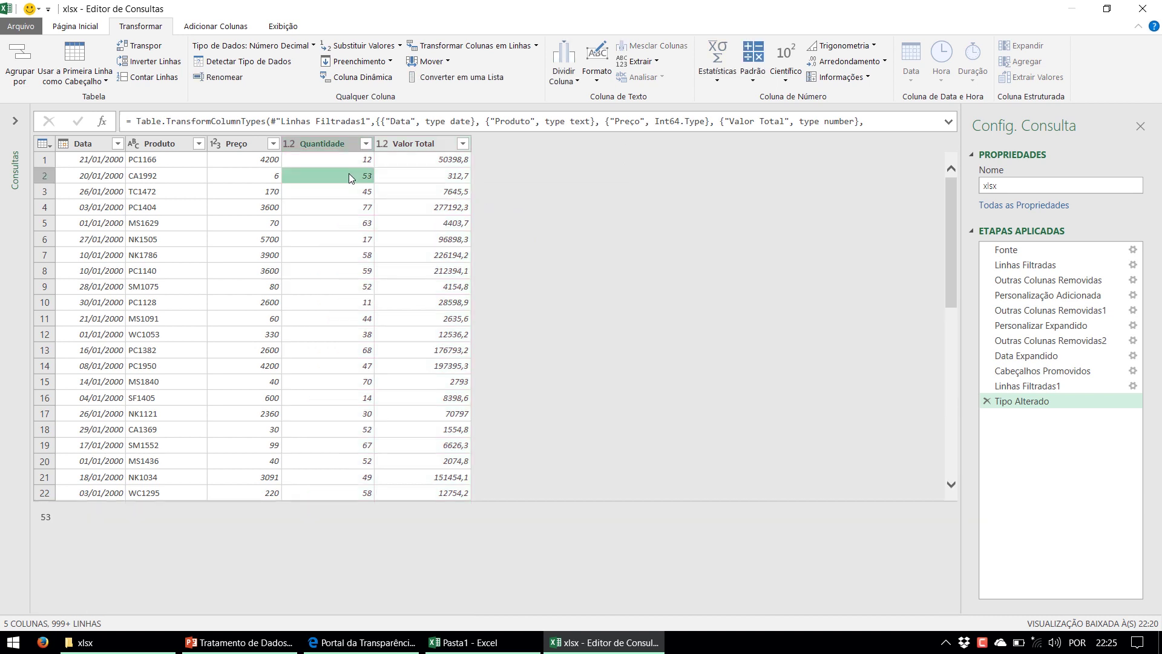
click(331, 143)
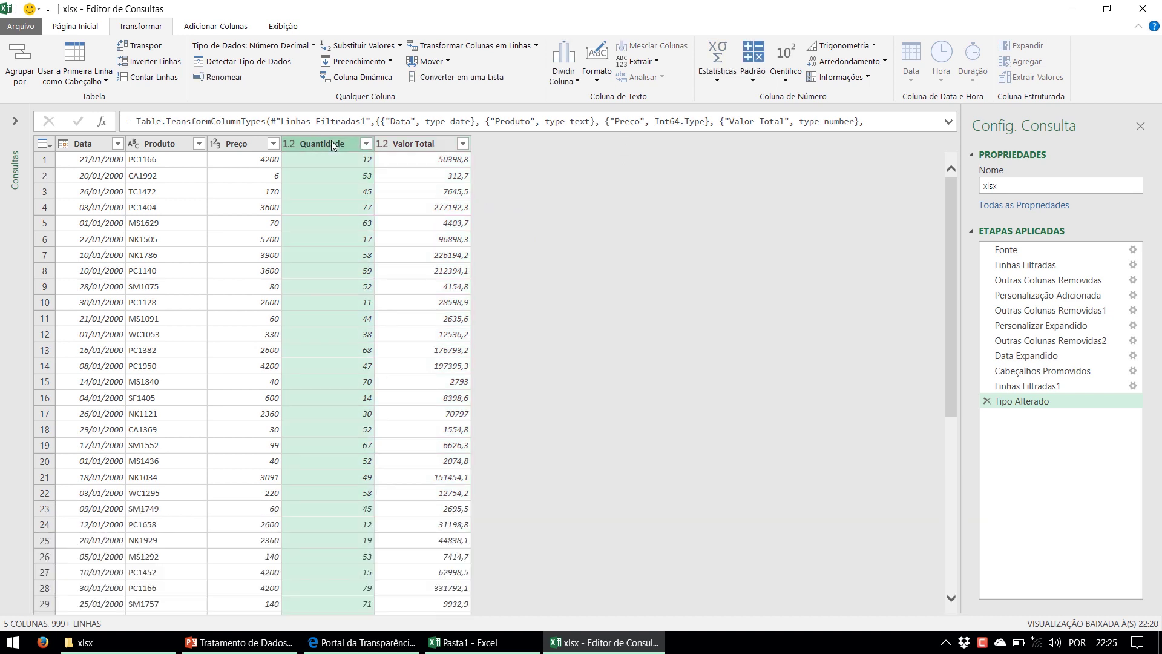
Close and load the query to sheet Planilha2, then inspect values in the 87.634-row table
click(72, 28)
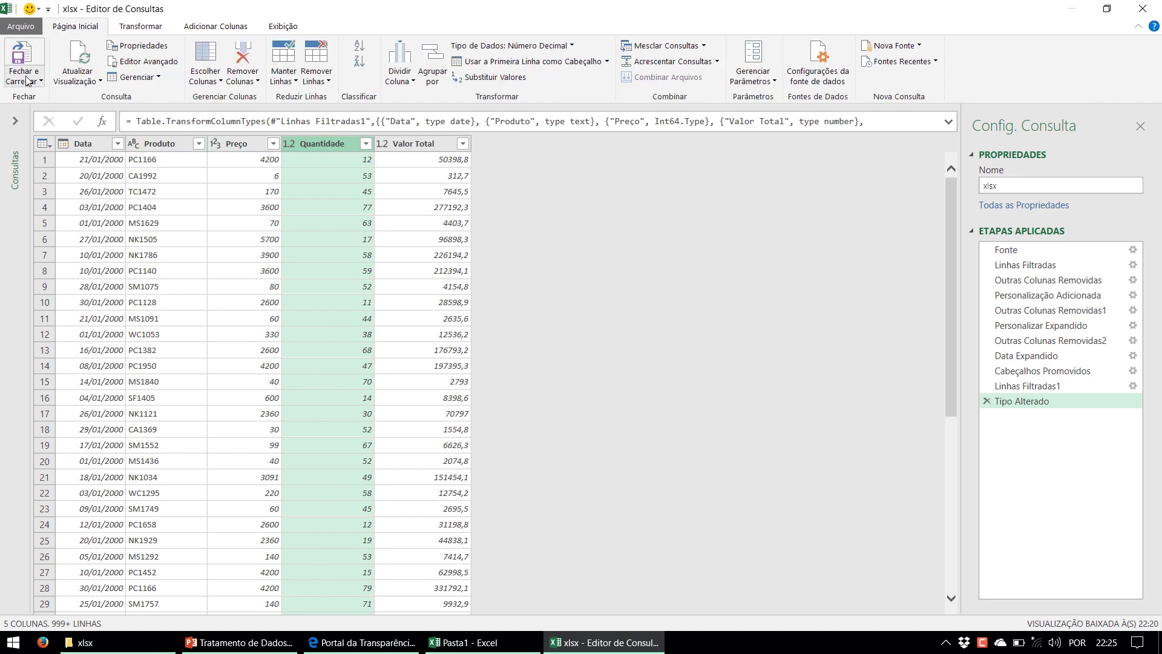
click(24, 56)
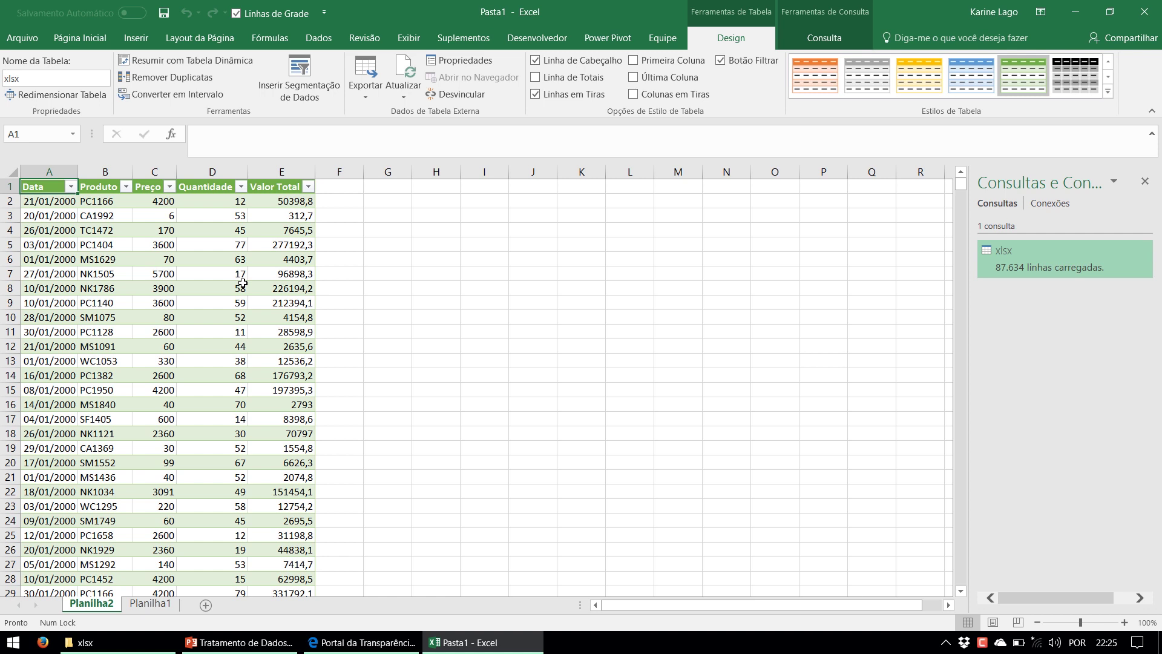
click(242, 283)
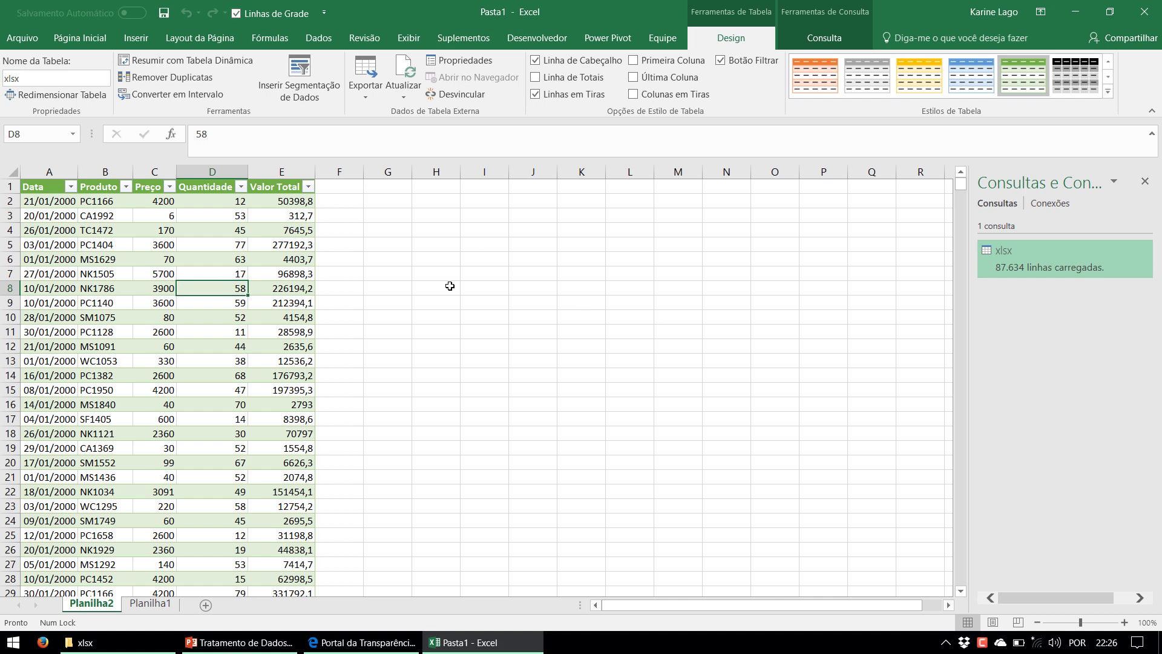
drag(275, 172, 2, 183)
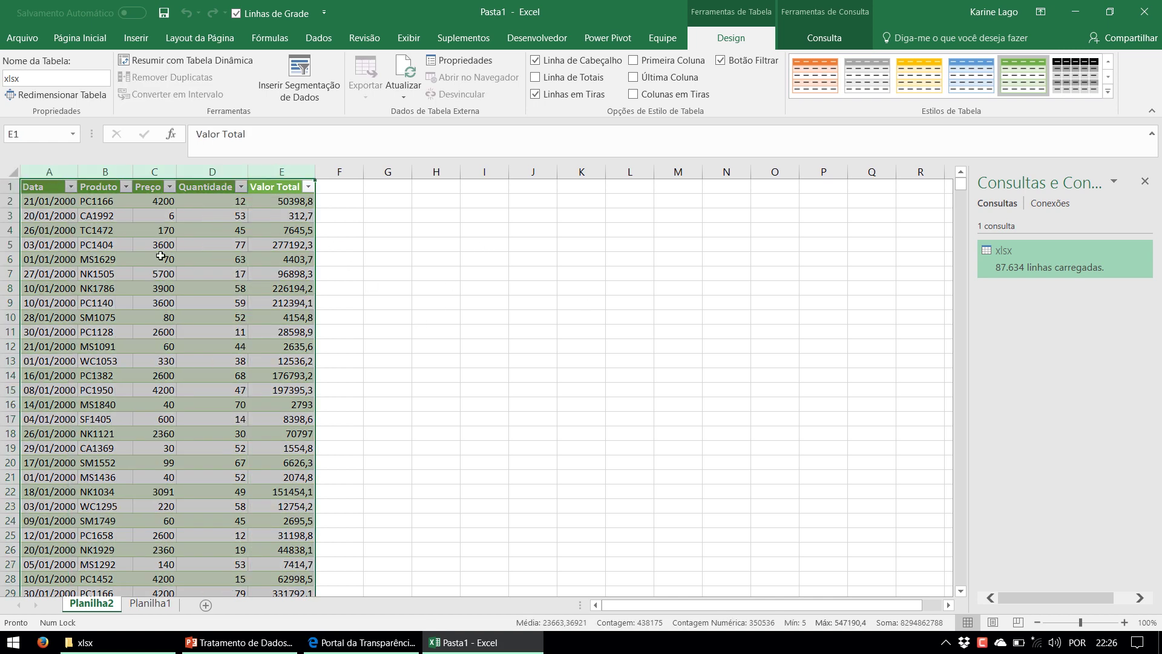
click(163, 258)
click(107, 242)
click(59, 244)
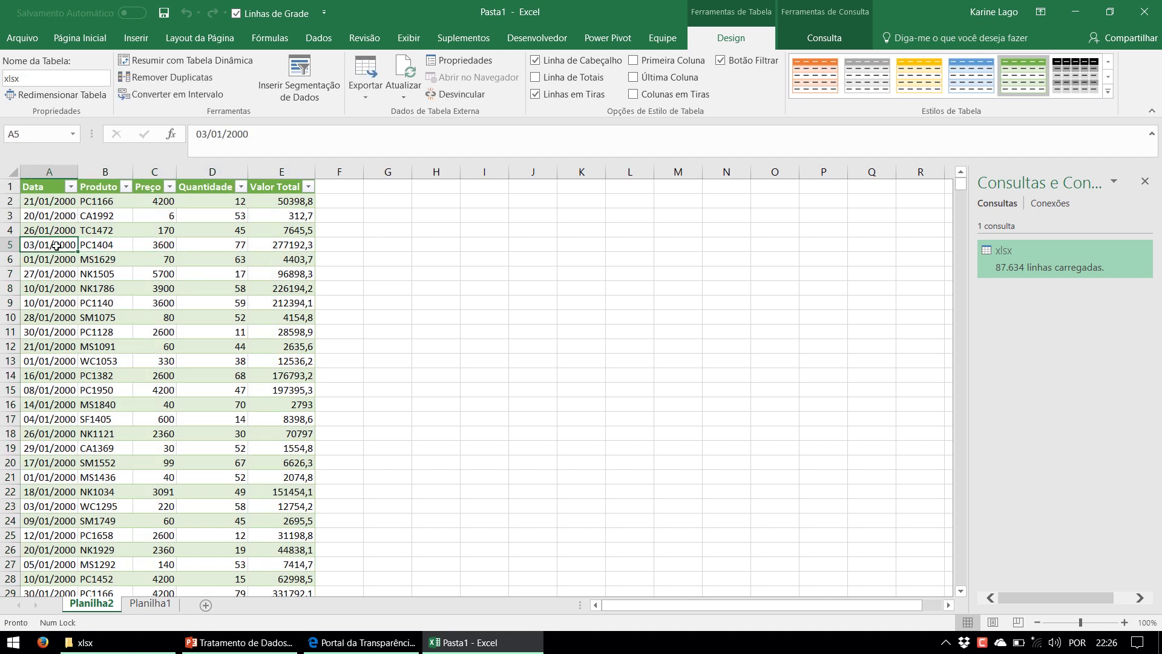
click(121, 642)
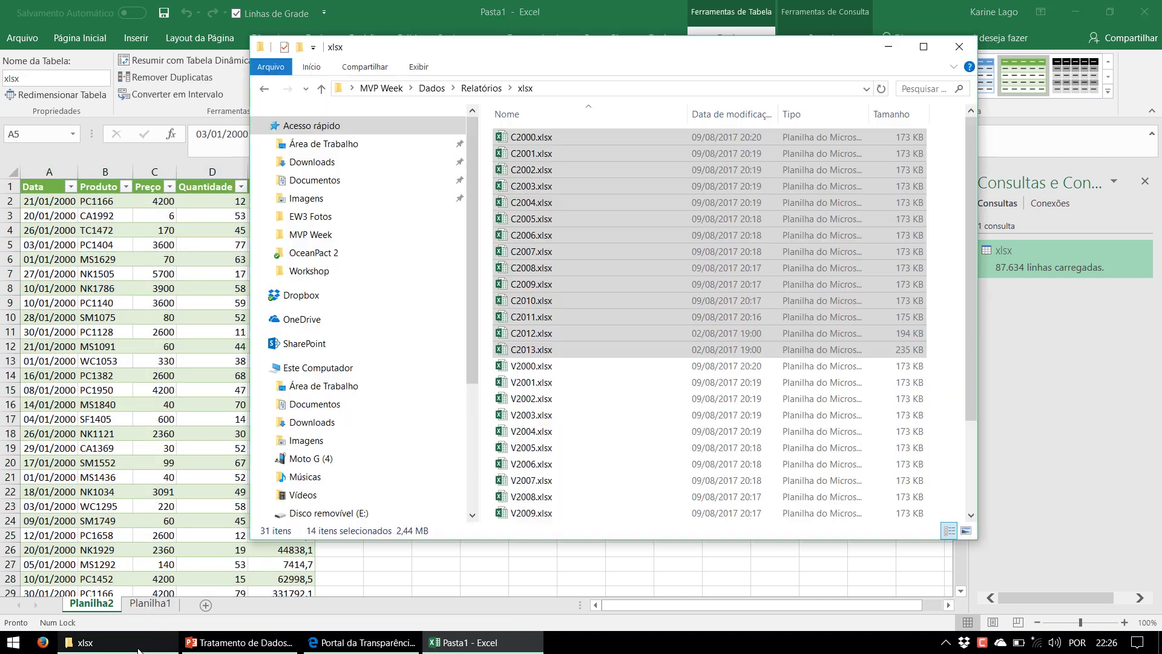
click(529, 367)
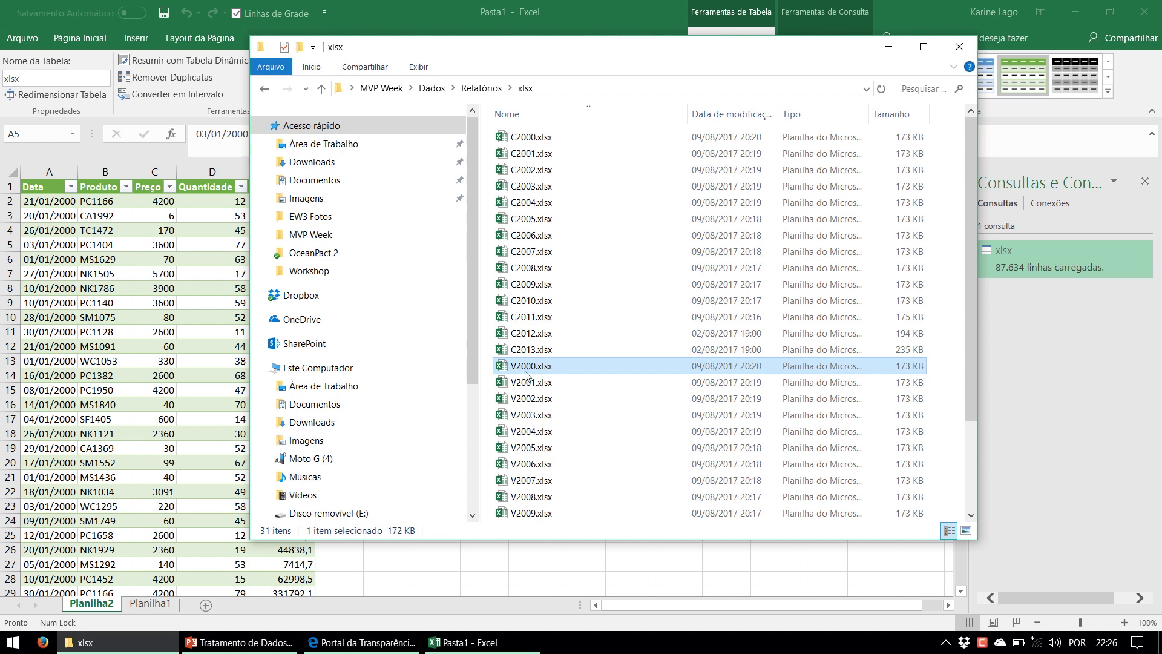
click(539, 515)
scroll(539, 522, down, 3)
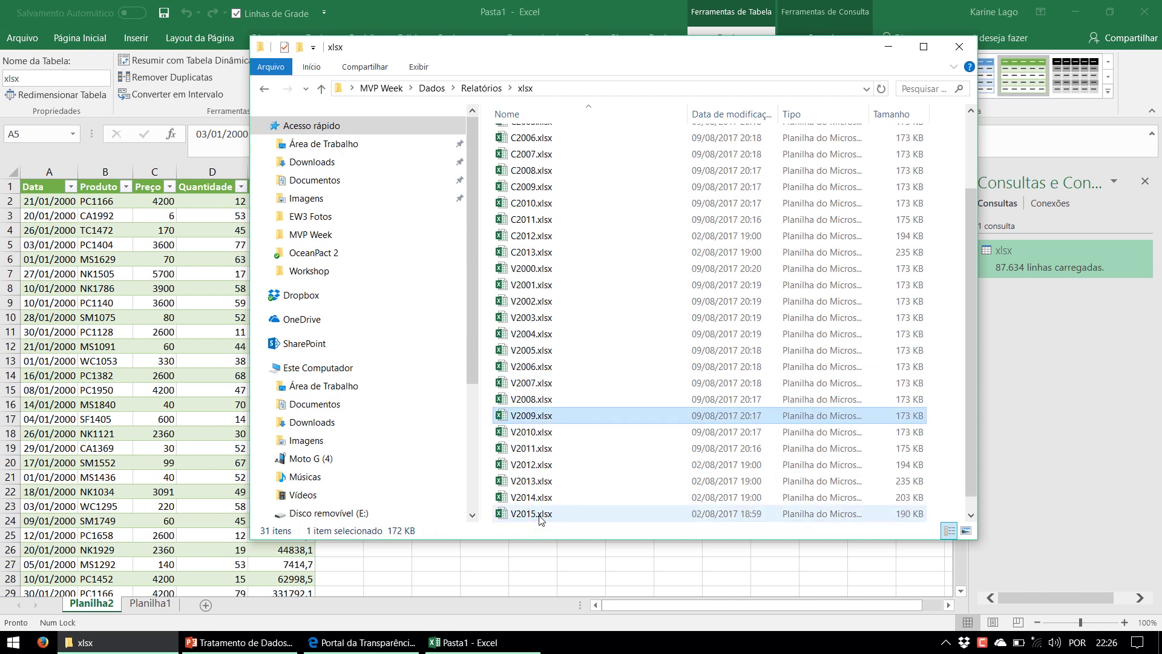
click(535, 514)
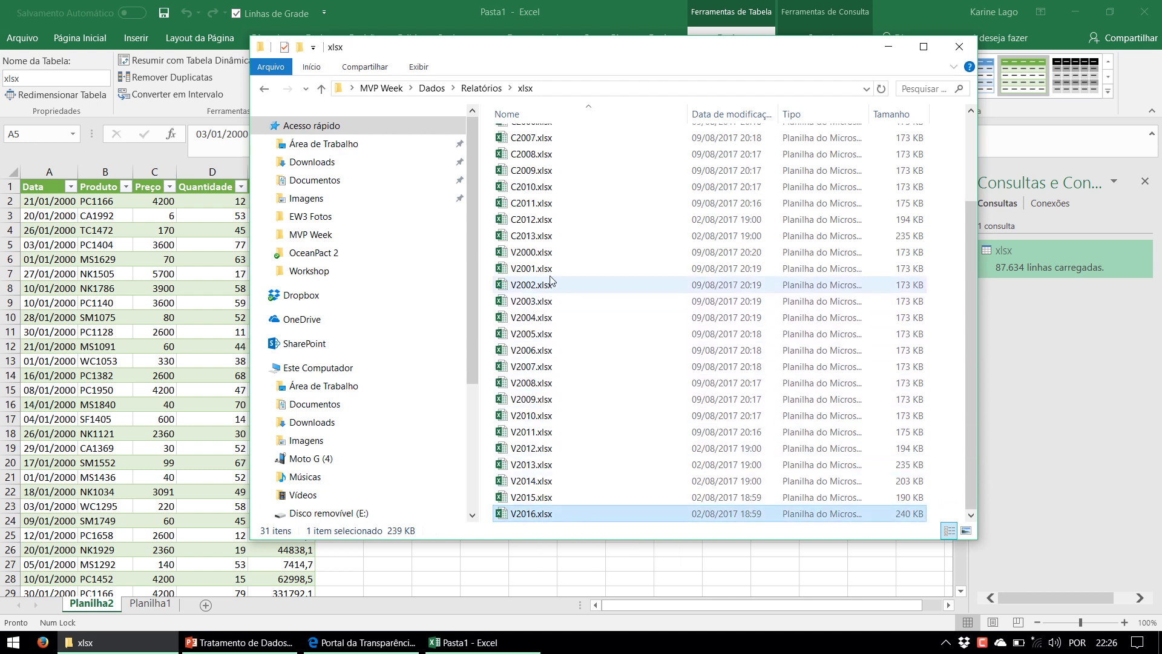
shift+click(552, 256)
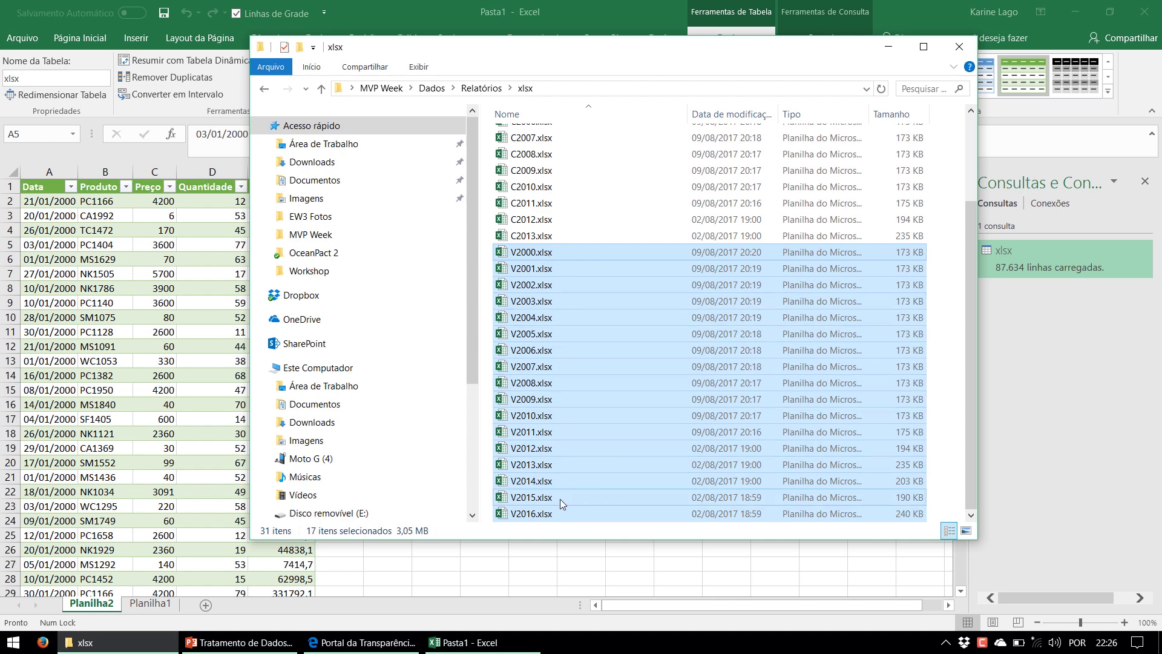
click(62, 243)
click(58, 216)
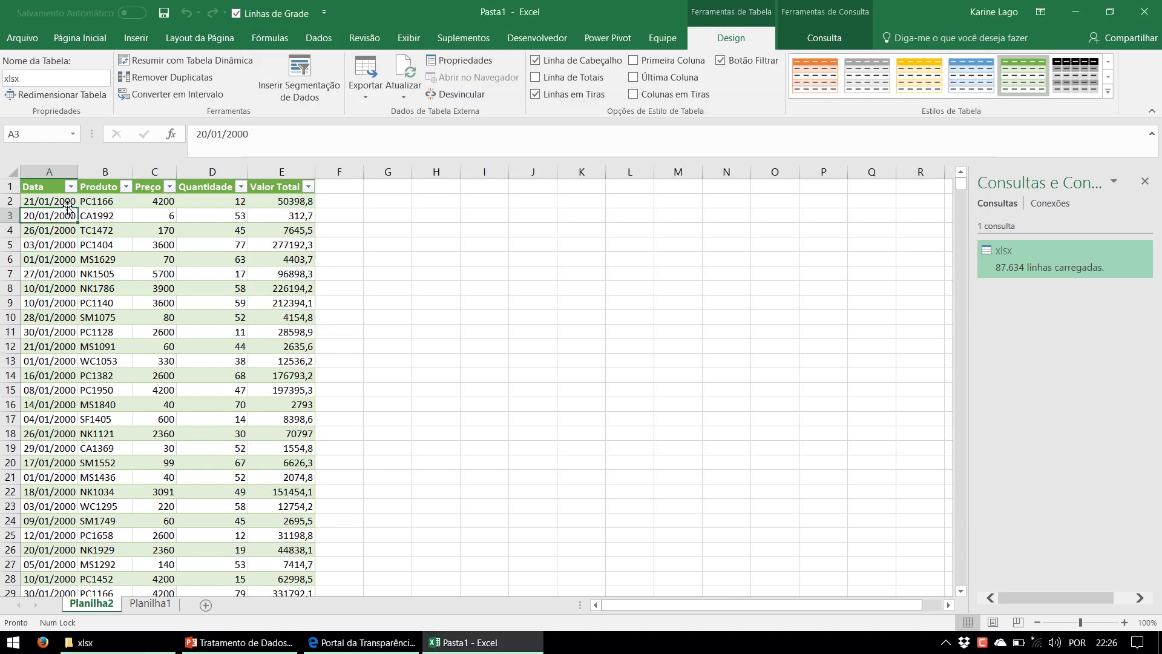
Browse the Data filter's 2016 dates without filtering, then jump to the last row 87635
scroll(93, 298, down, 5)
scroll(92, 179, up, 5)
click(71, 186)
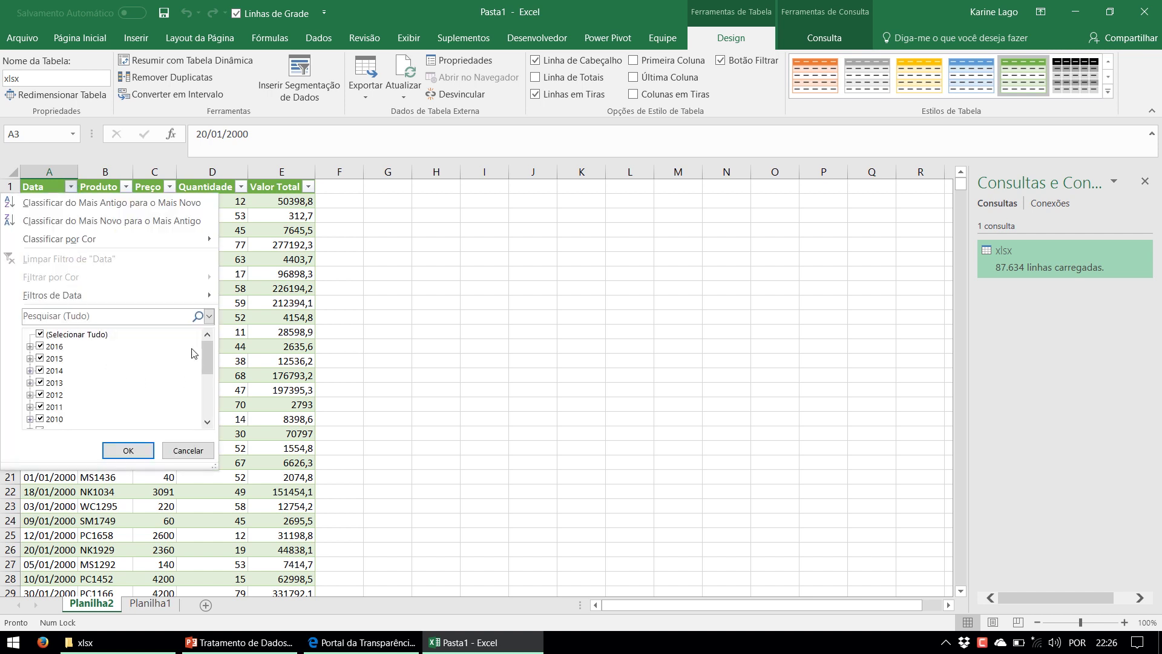
click(53, 348)
click(30, 346)
click(42, 371)
drag(208, 353, 208, 422)
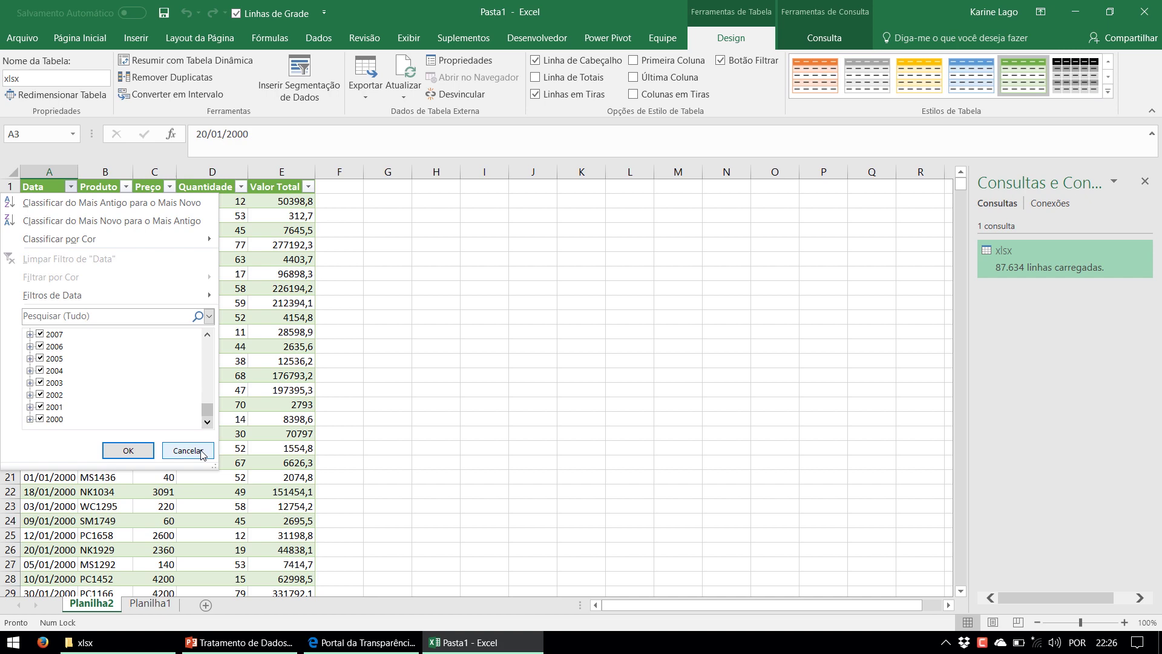
click(201, 454)
click(75, 434)
key(ctrl+Down)
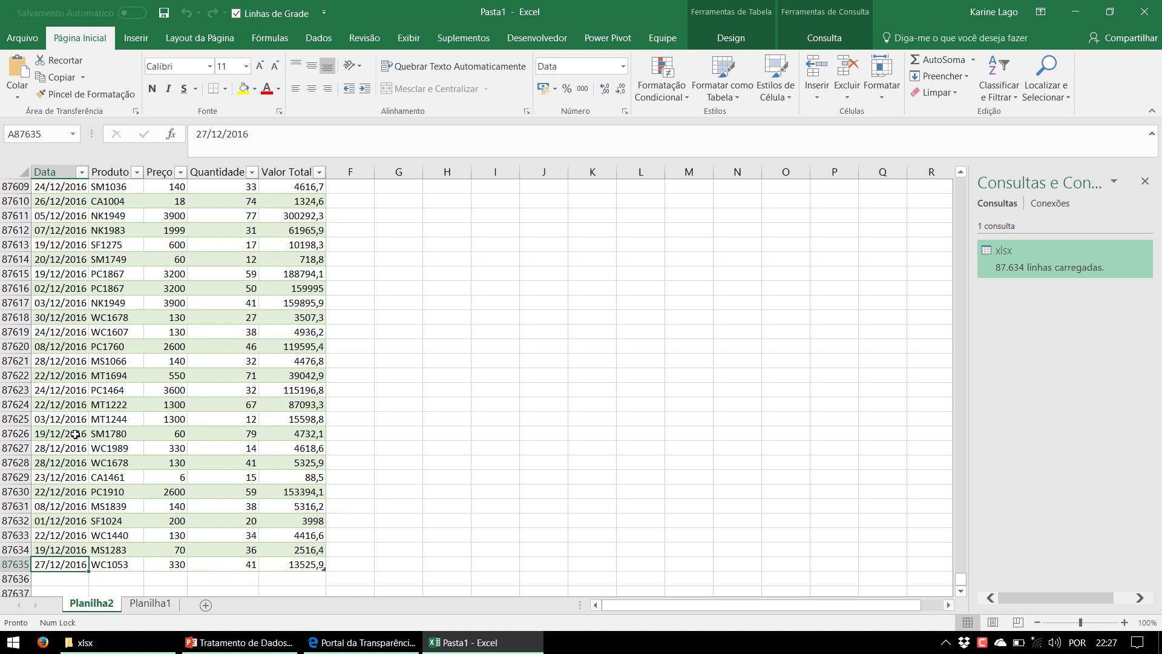
In PowerPoint, highlight the Agenda slide item about adding and deleting data
click(237, 649)
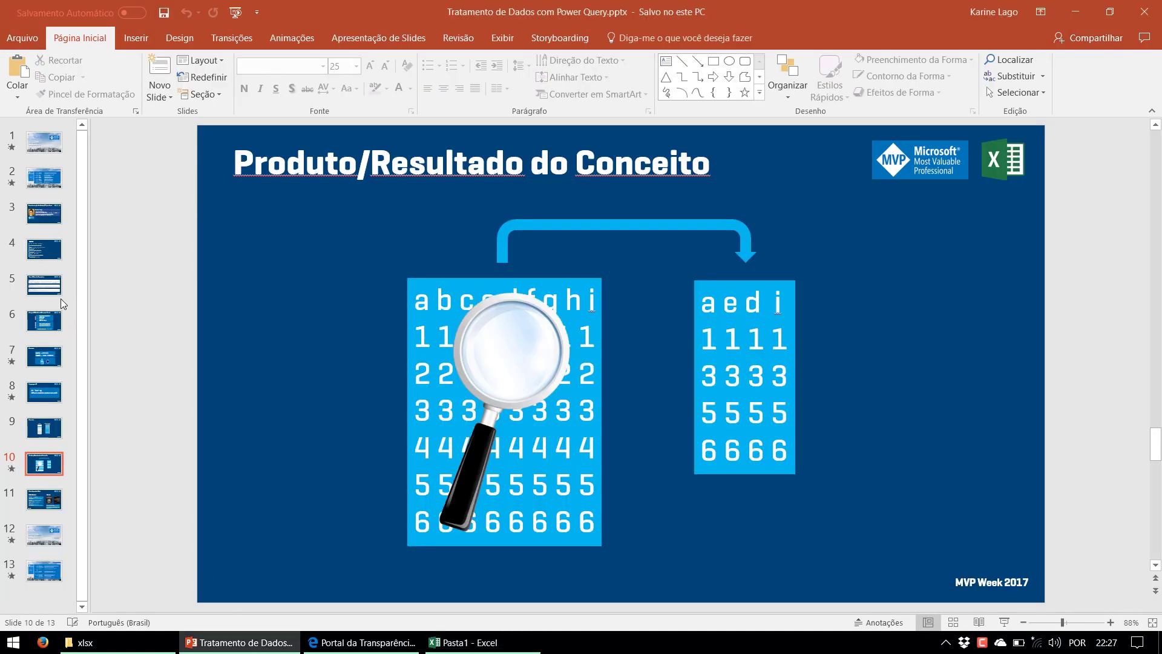
click(45, 257)
mouse_move(315, 304)
mouse_down()
mouse_move(530, 296)
mouse_move(257, 304)
mouse_move(582, 309)
mouse_up()
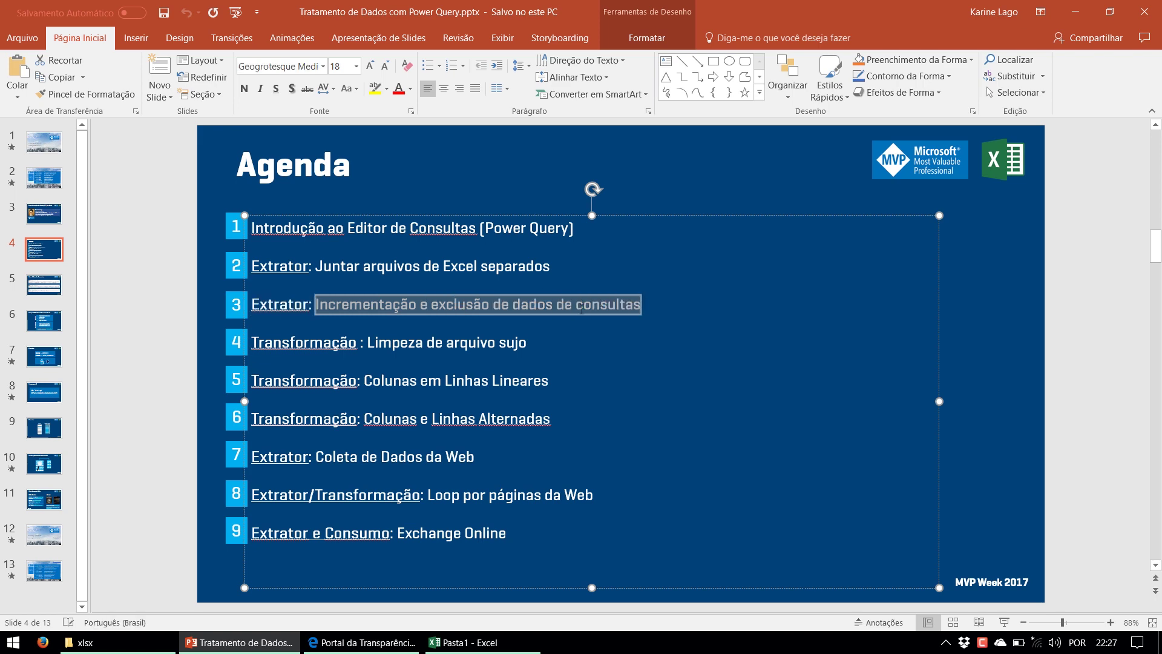
Back in Excel's Pasta1, select the loaded table's last rows, then a single cell
click(259, 644)
drag(303, 229, 77, 406)
click(73, 406)
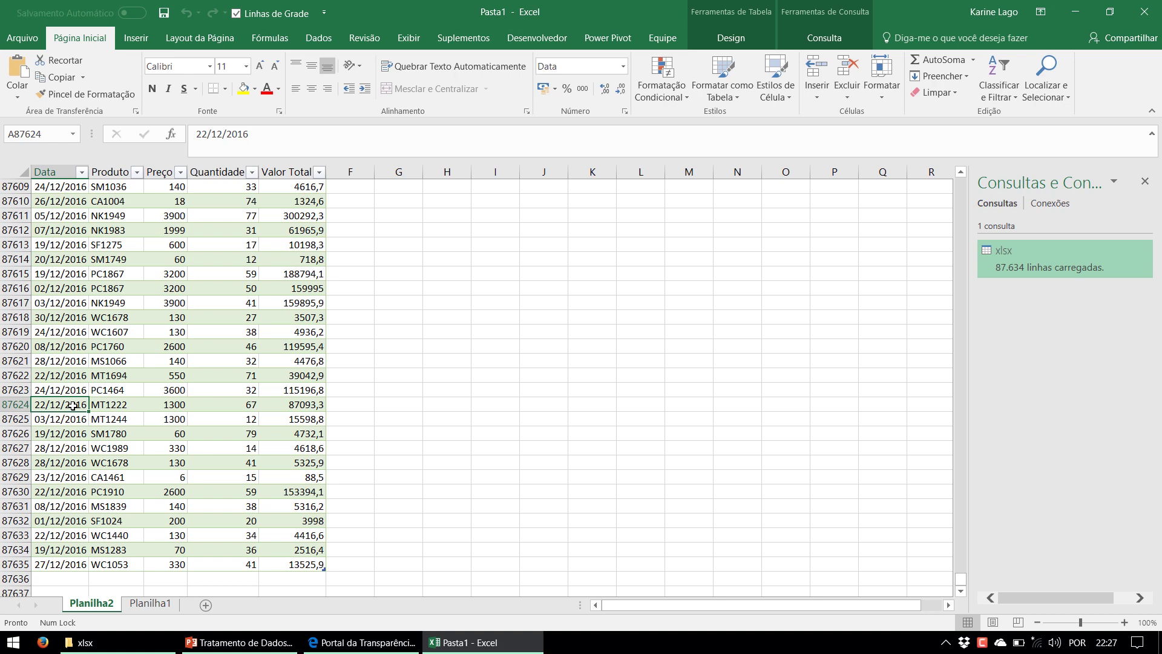
Confirm the new V2017.xlsx is in the Relatórios\xlsx folder, then return to Excel
click(78, 642)
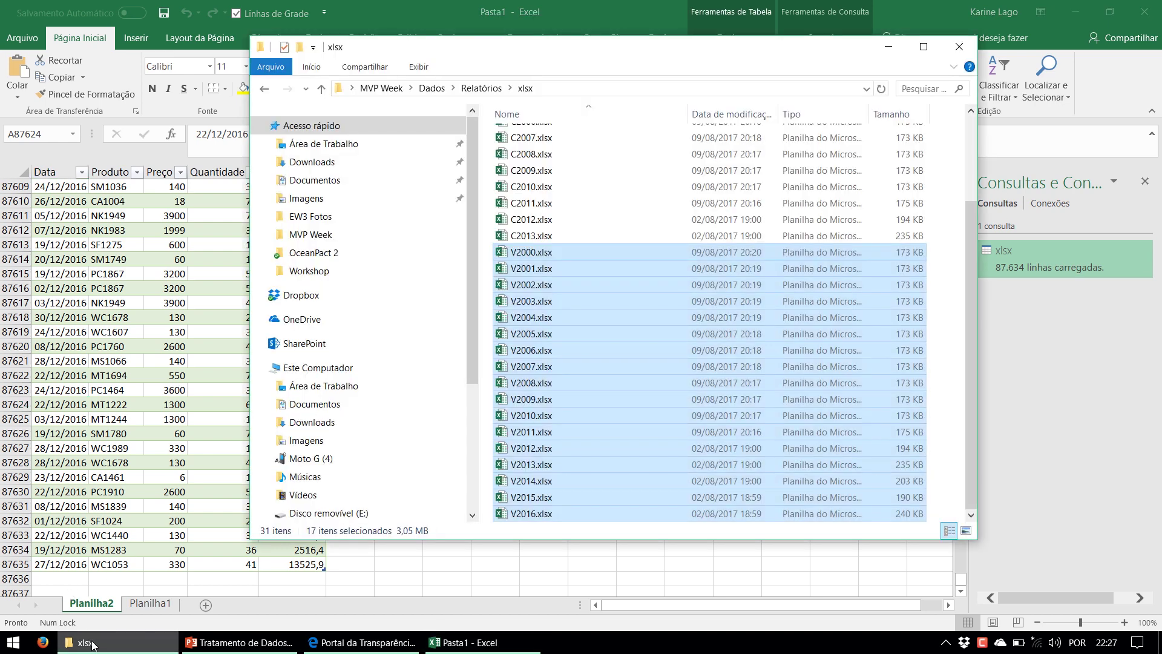
click(265, 88)
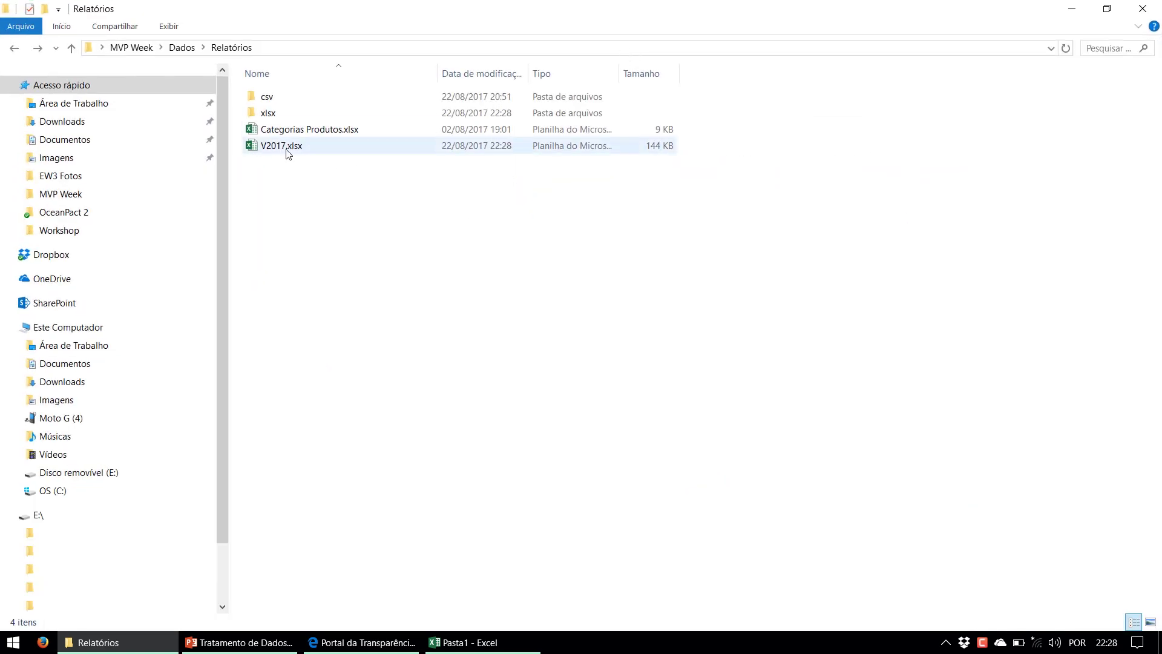
click(287, 148)
double_click(268, 113)
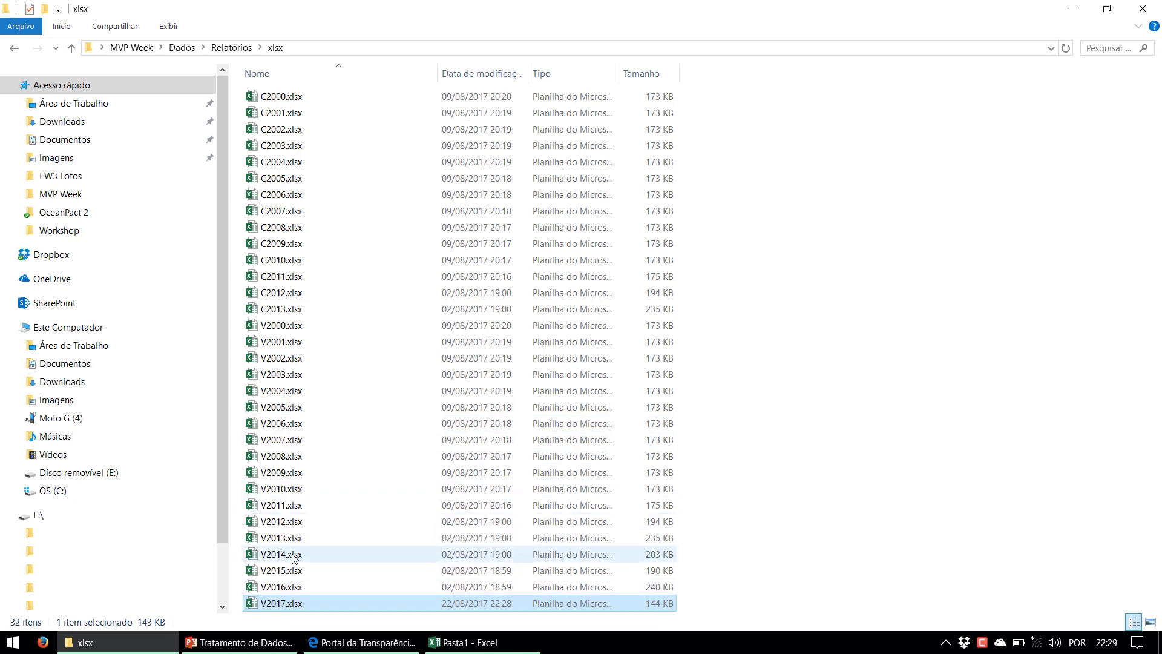
click(463, 642)
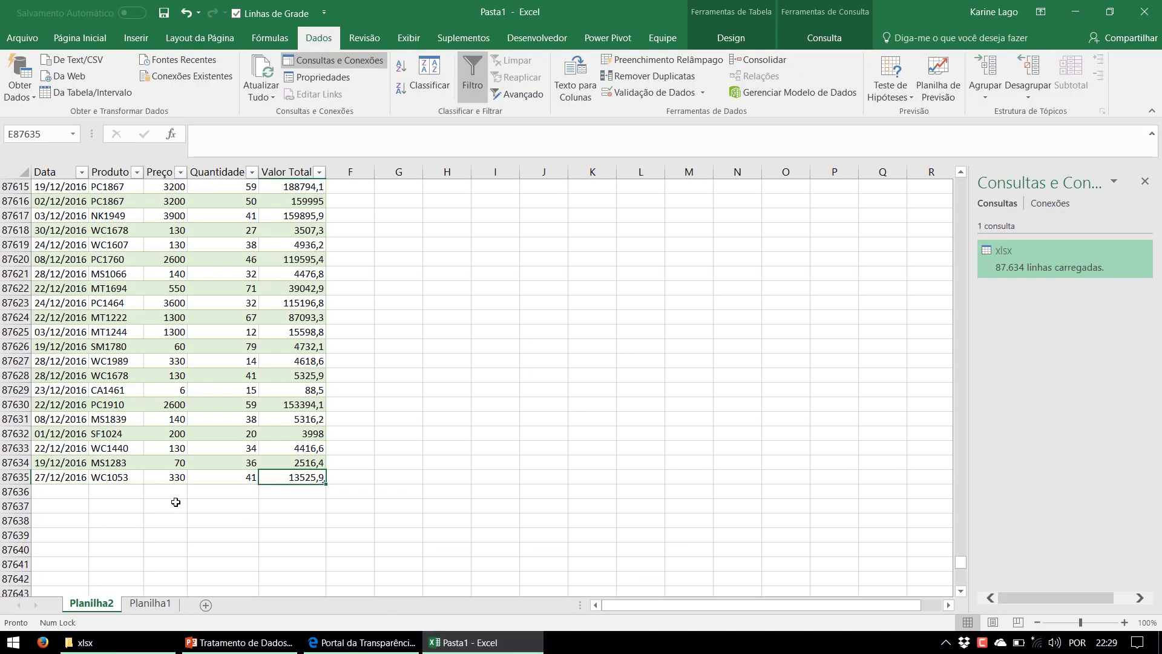
Refresh the query table with Atualizar and scroll to the new January 2017 rows
click(72, 476)
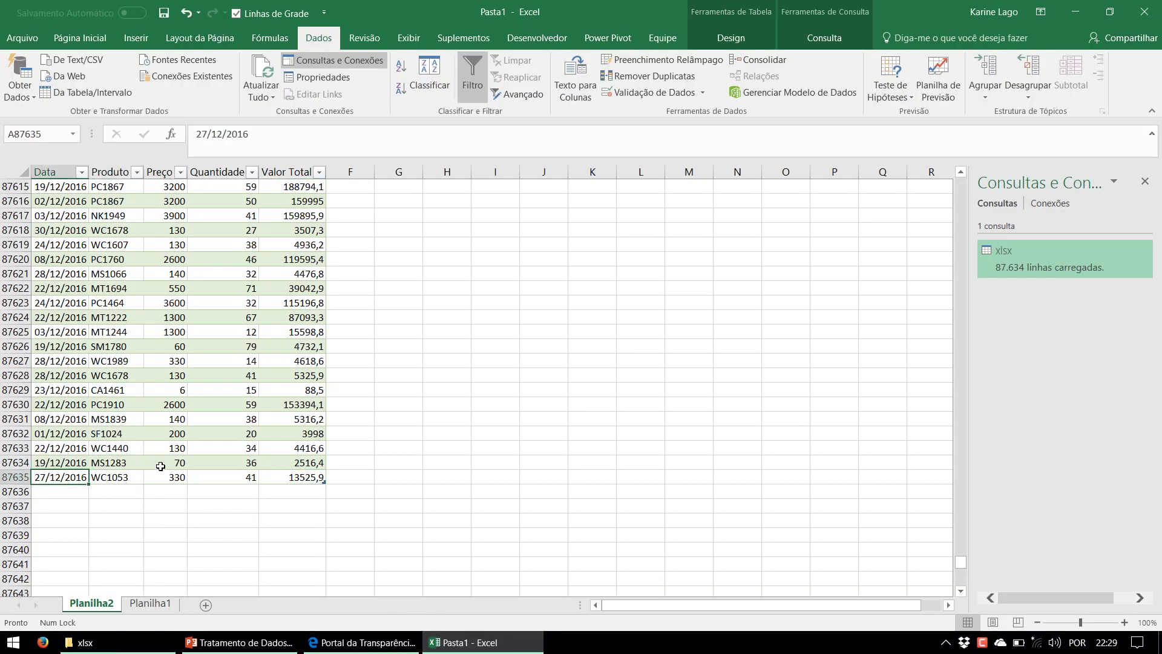
right_click(201, 346)
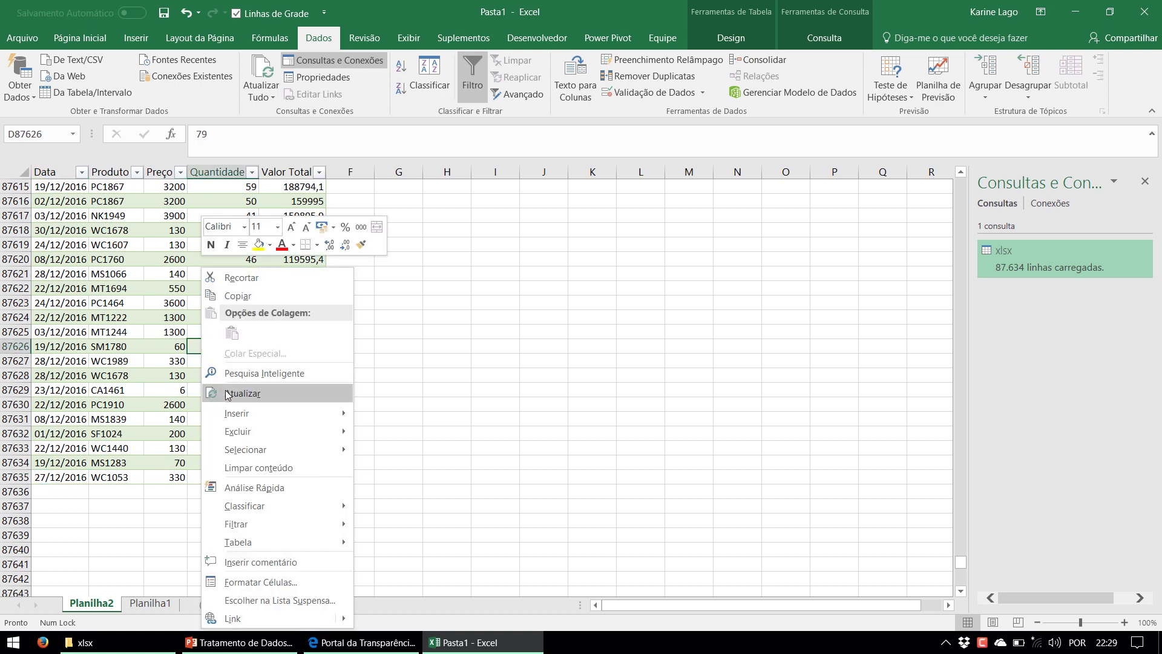
click(227, 395)
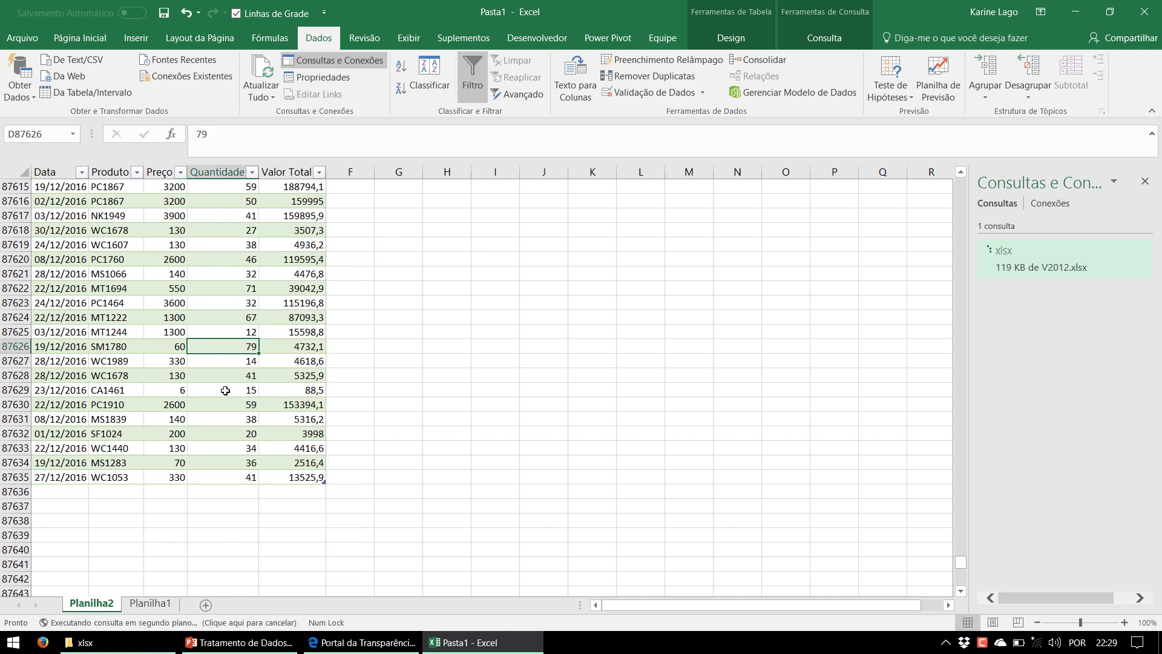
scroll(226, 390, down, 2)
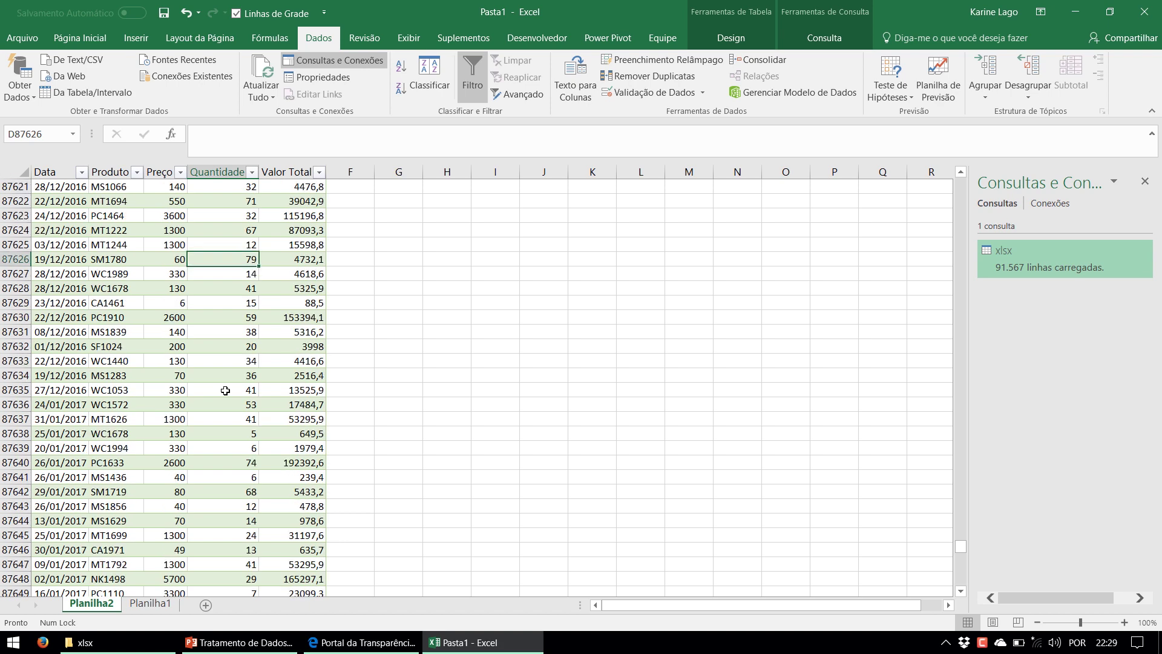
drag(73, 404, 76, 477)
scroll(108, 474, down, 5)
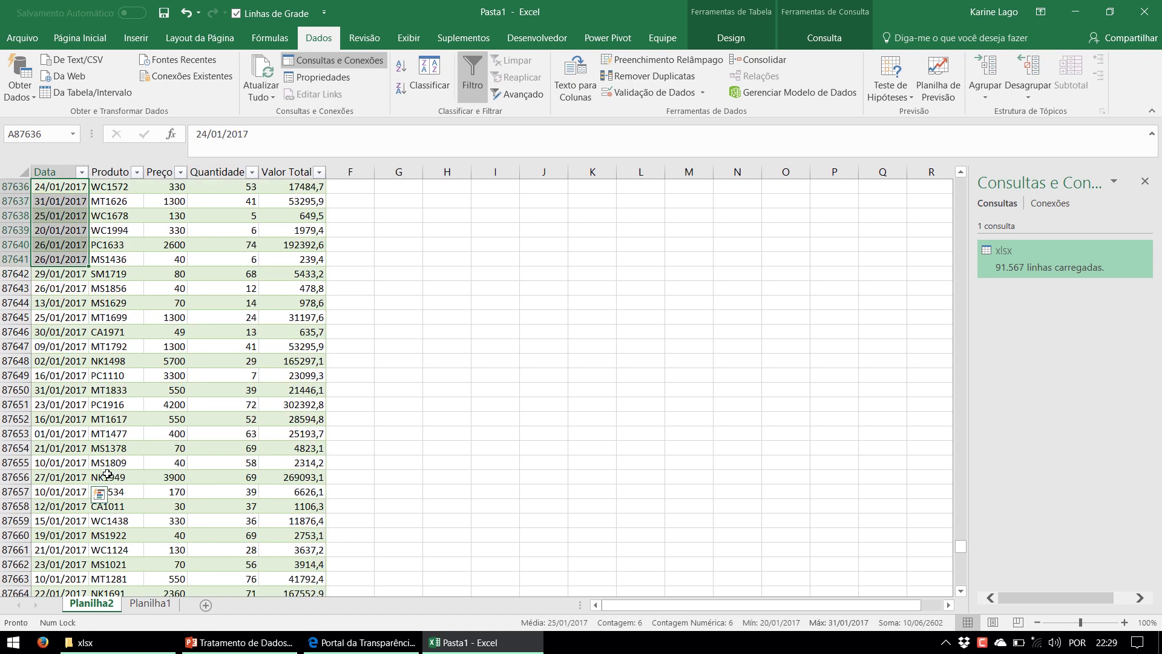
scroll(107, 474, up, 3)
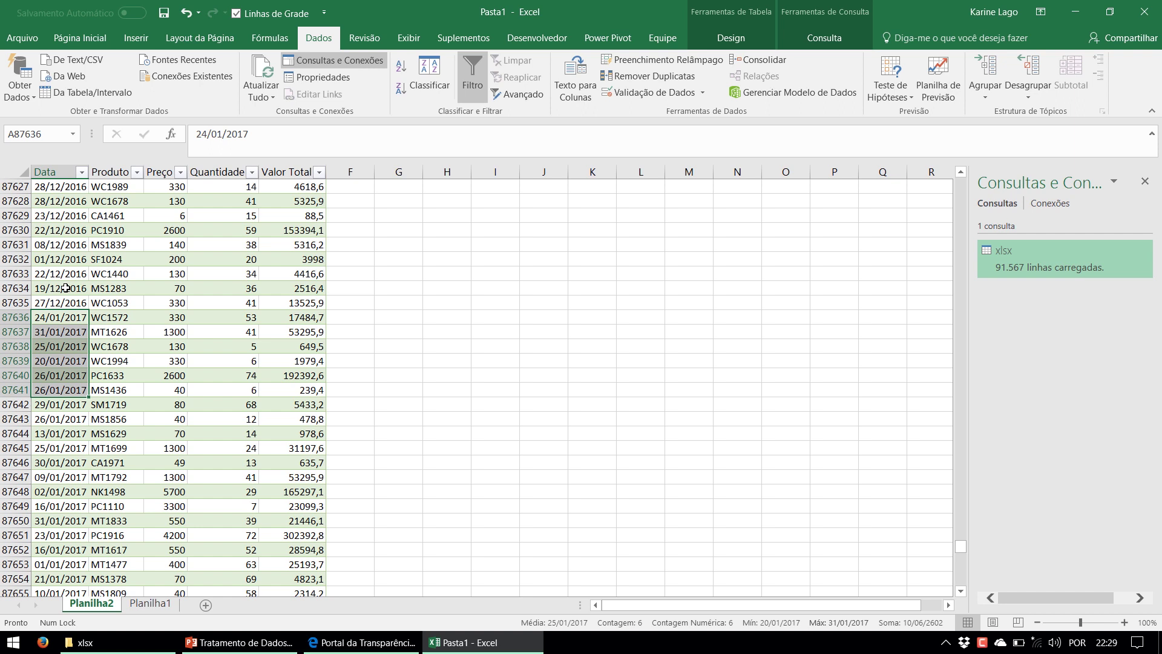
scroll(82, 274, up, 1)
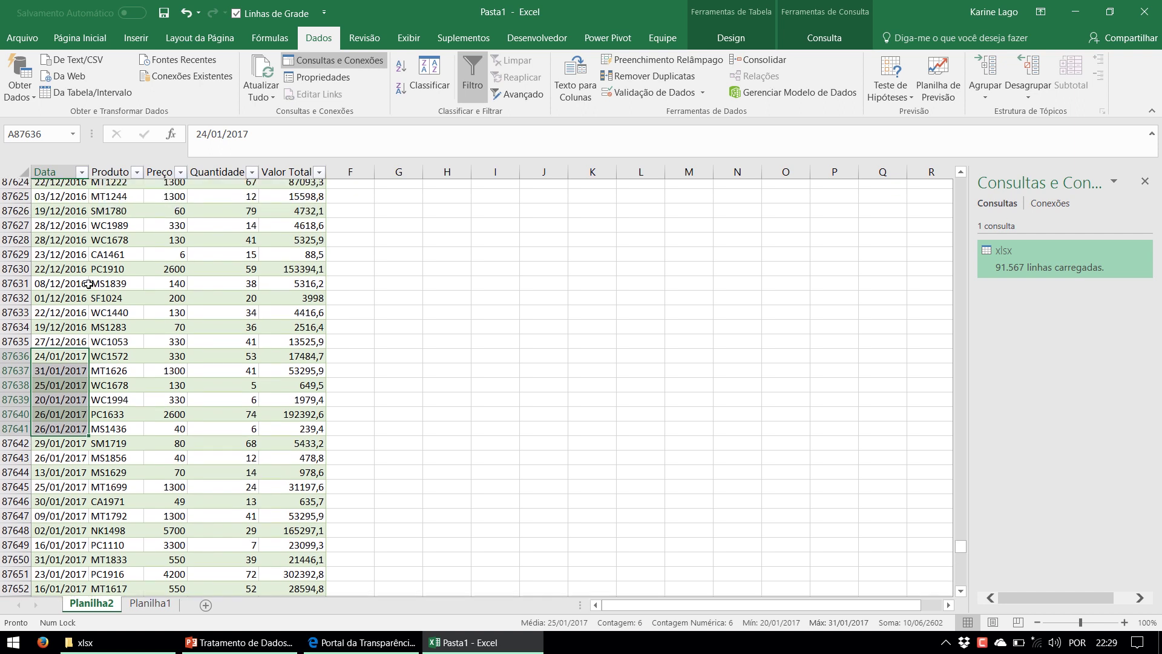
drag(49, 206, 284, 302)
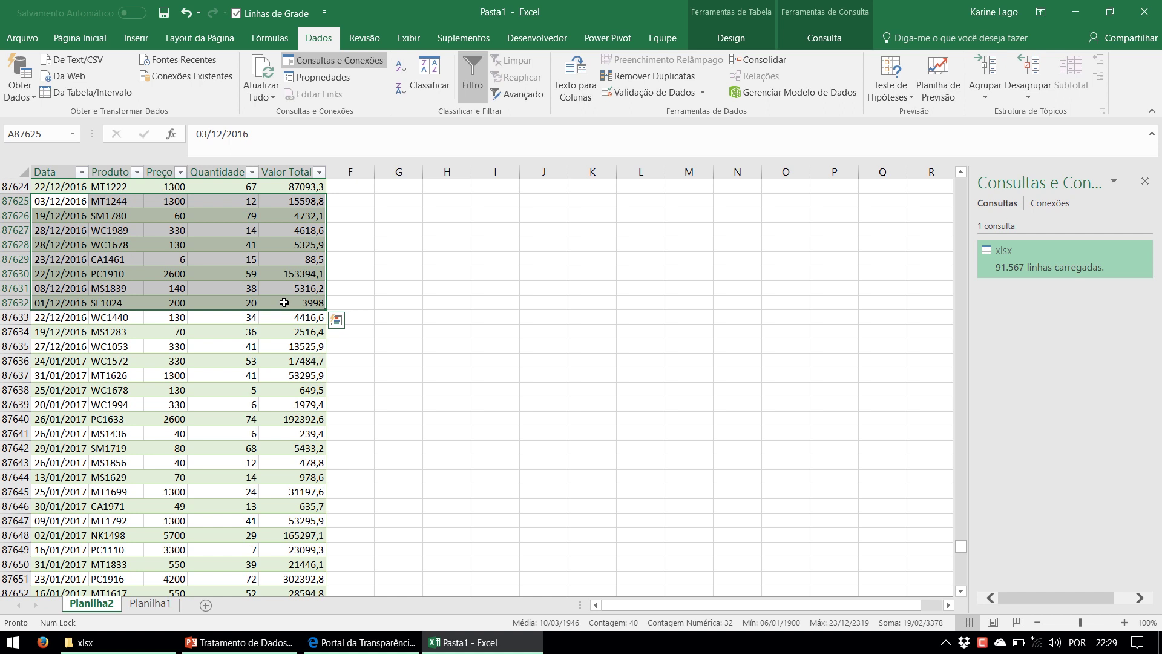
click(525, 479)
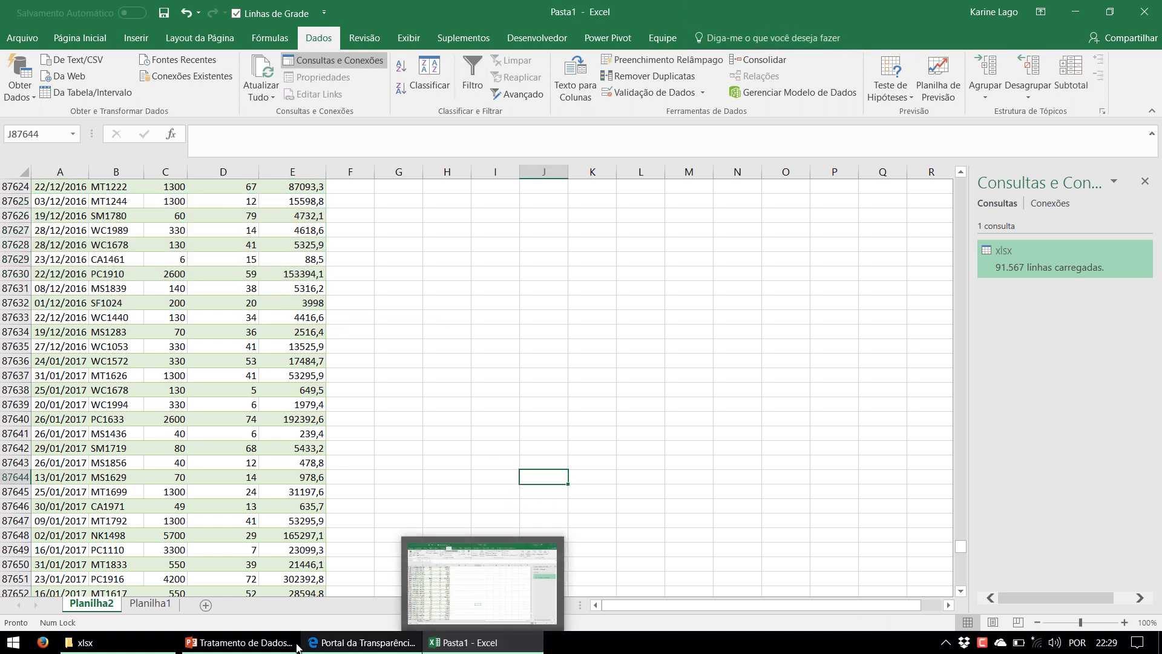
Cut V2015, V2016 and V2017.xlsx from the xlsx folder and paste them into Relatórios
click(85, 643)
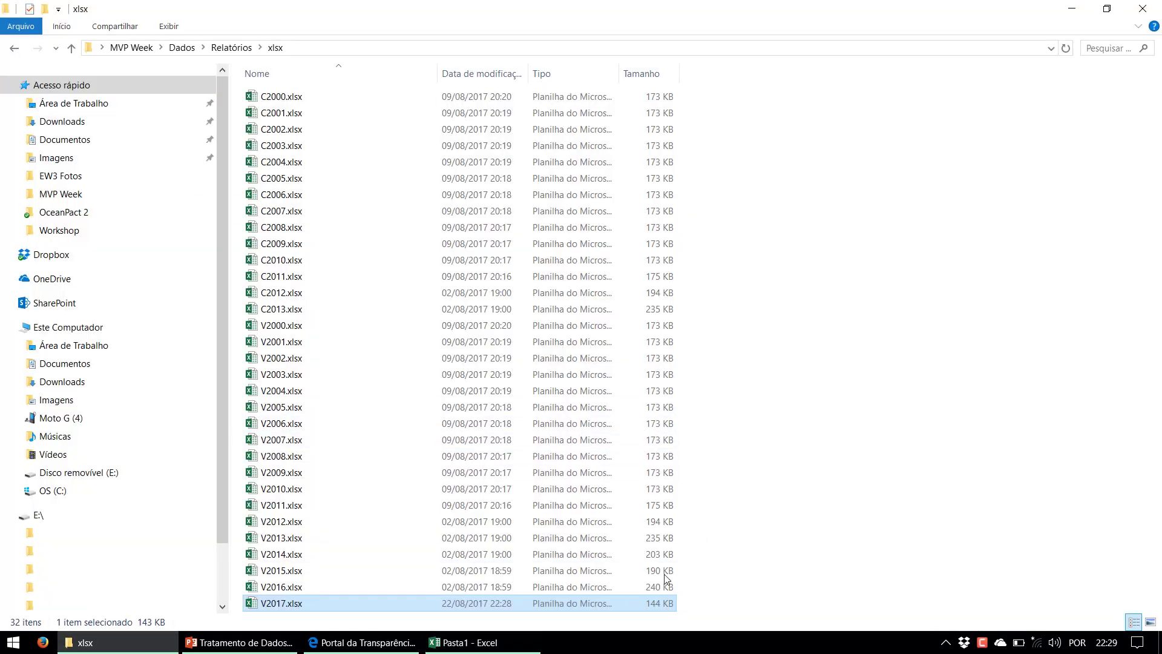
drag(693, 573, 267, 600)
key(ctrl+x)
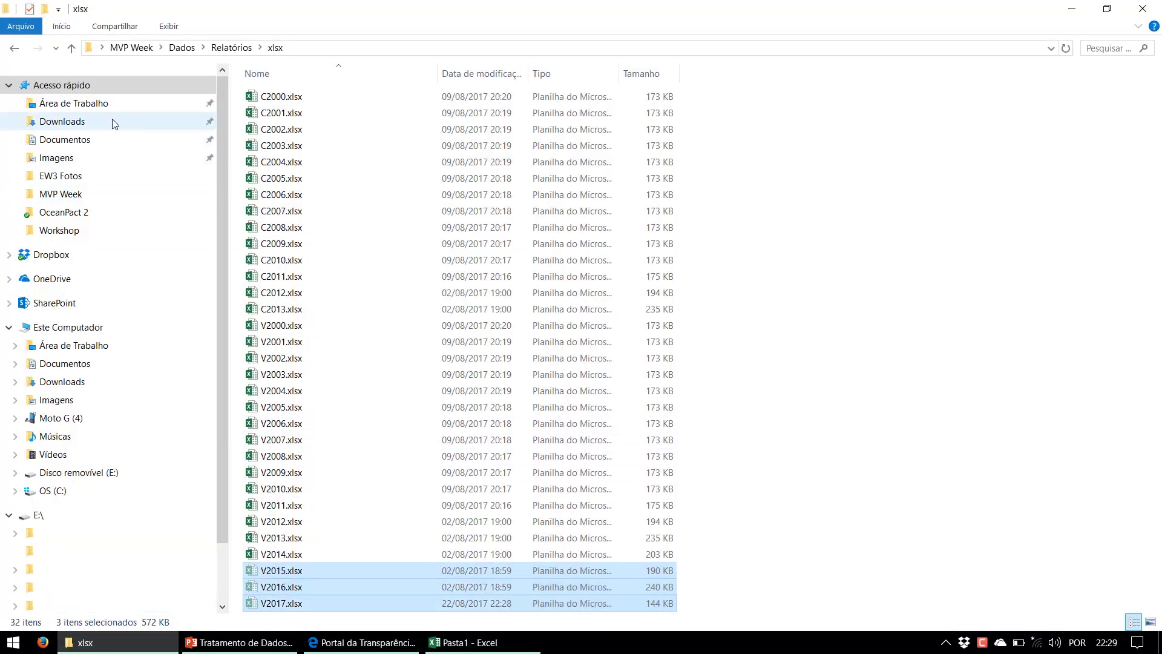
click(14, 51)
click(449, 366)
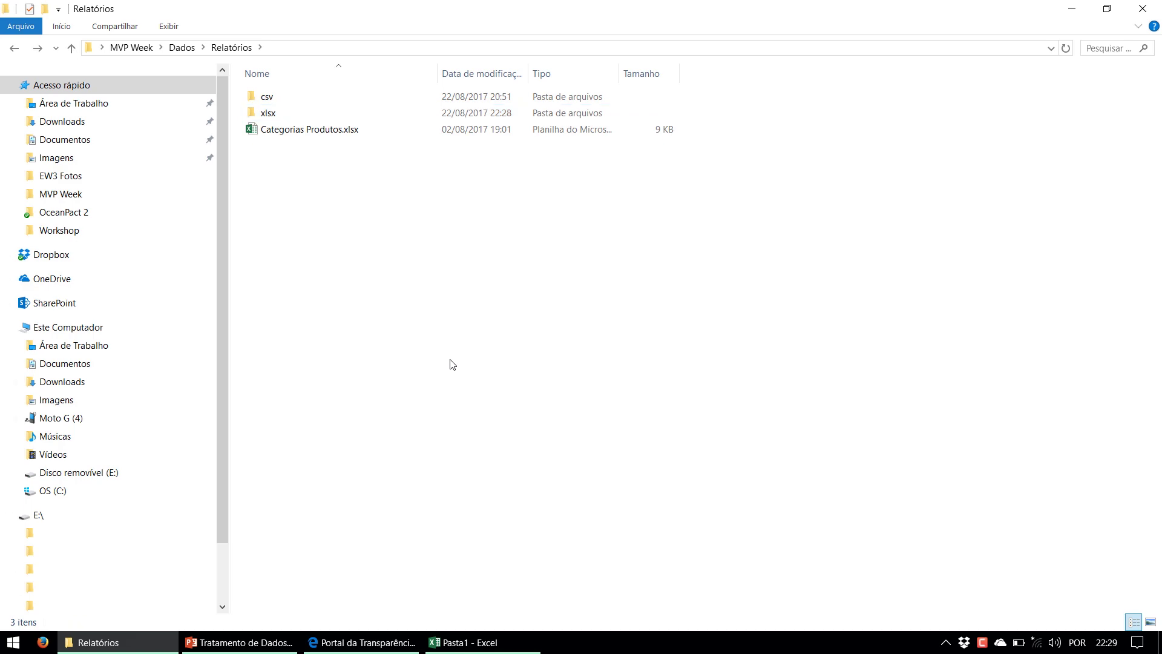
key(ctrl+v)
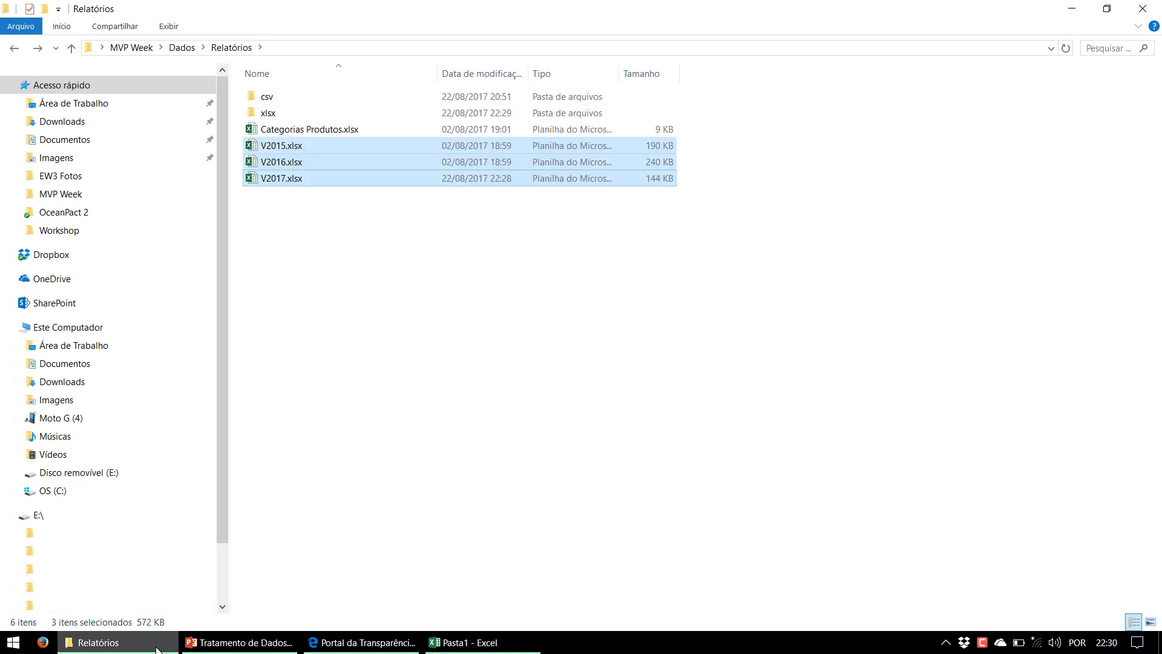
mouse_move(157, 649)
key(alt+Tab)
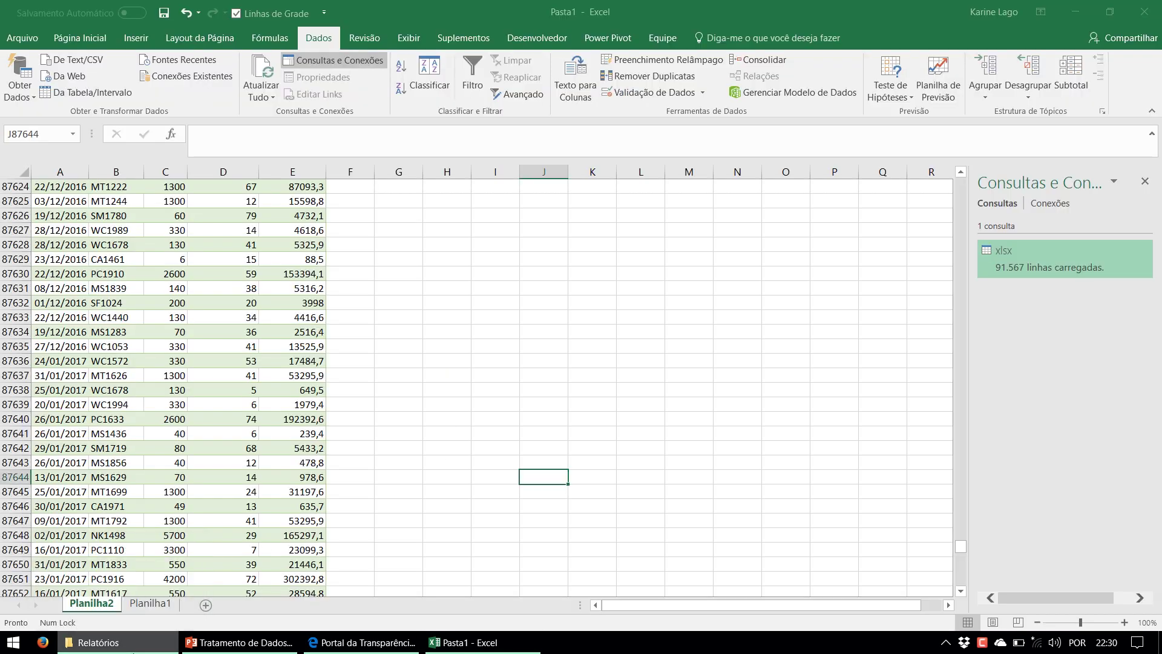
Refresh the xlsx query now that the moved files are gone
click(285, 346)
click(276, 72)
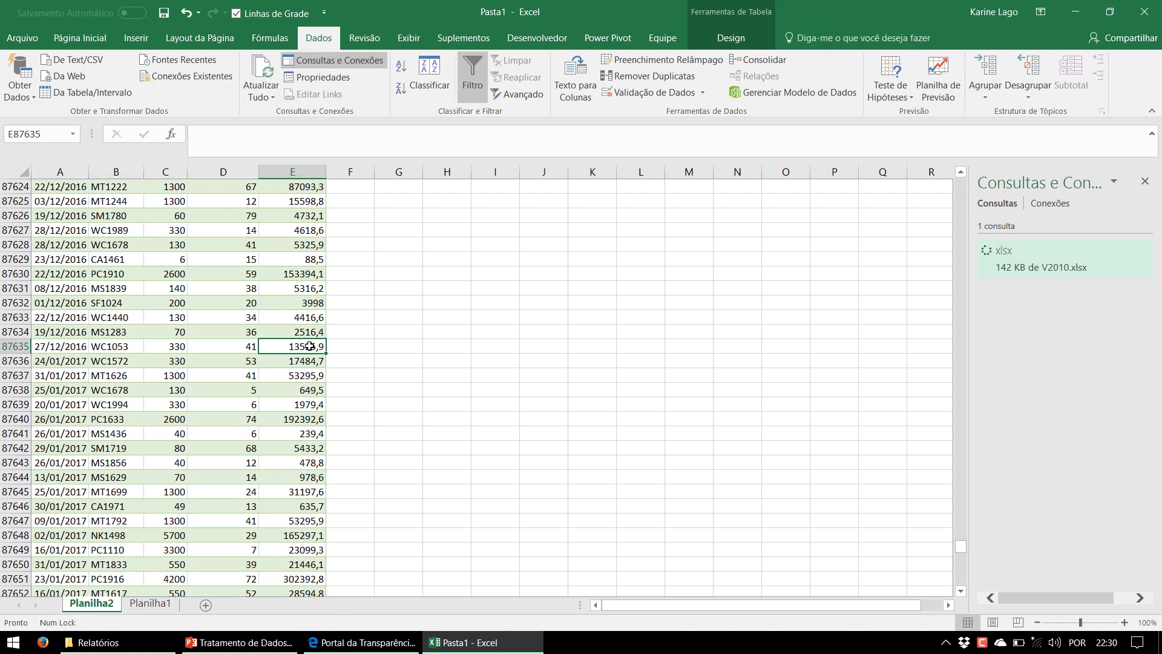
scroll(117, 324, up, 5)
Confirm the table now ends at 75.619 rows on 14/12/2014, then return to PowerPoint
click(147, 320)
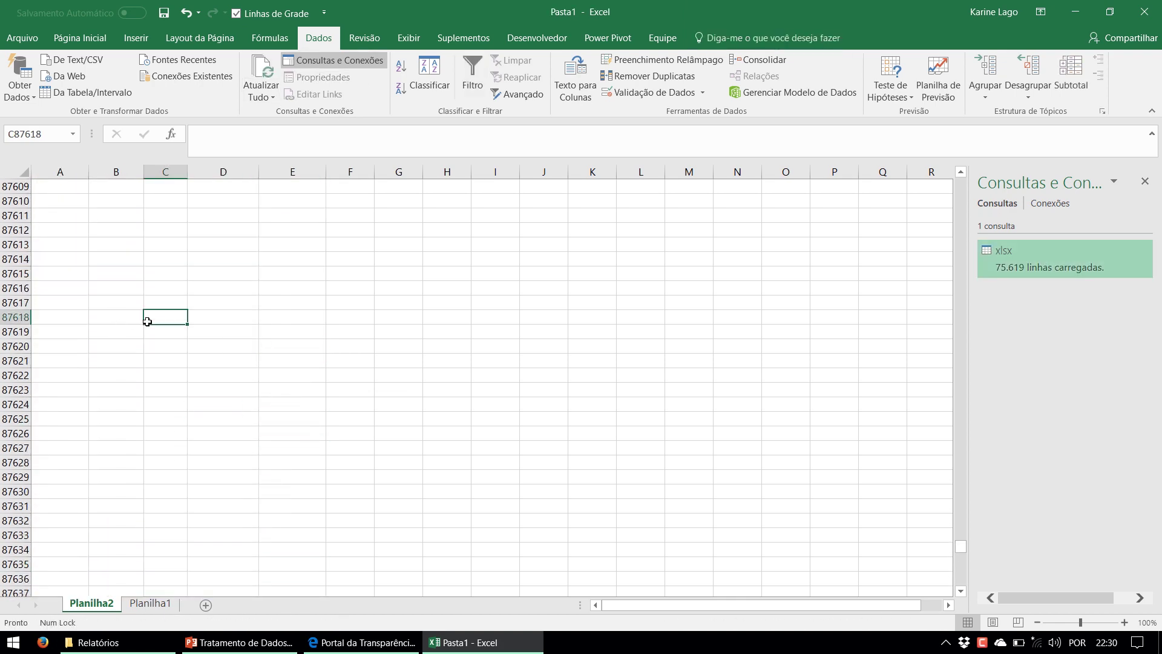
key(ctrl+Up)
scroll(206, 364, up, 6)
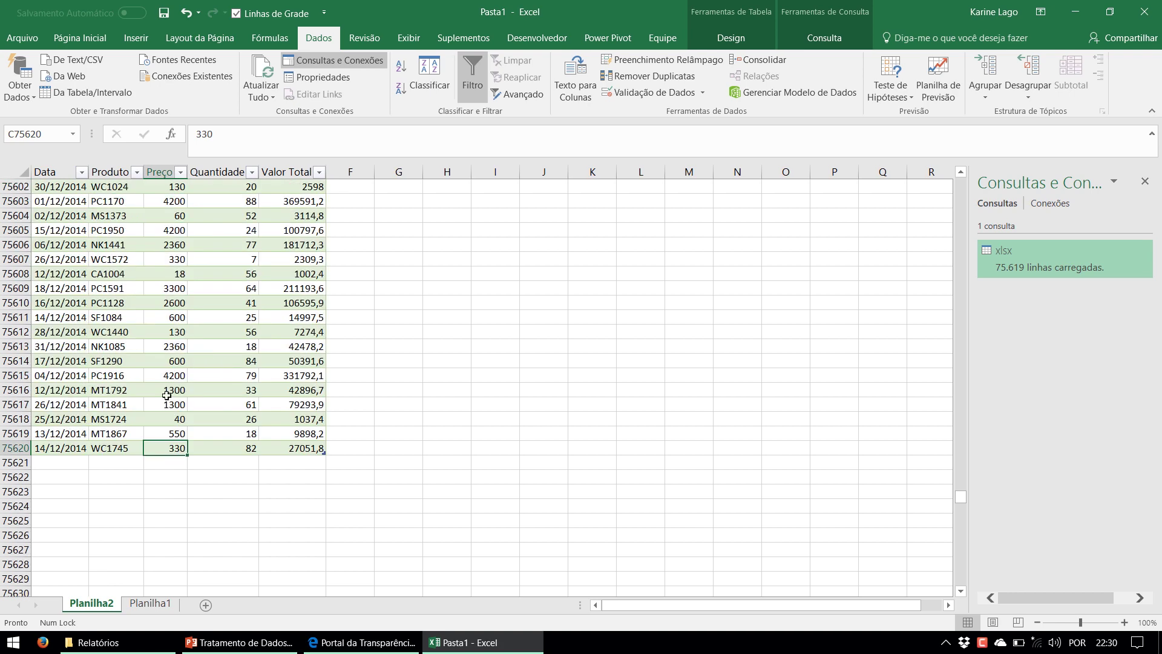
click(59, 443)
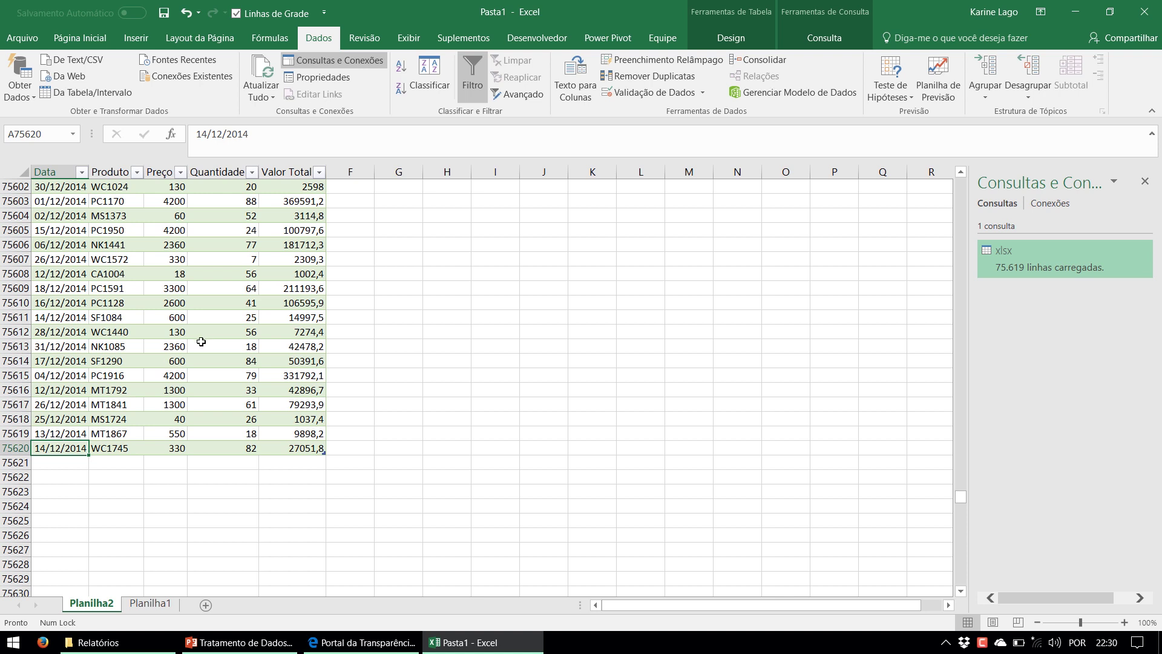
click(417, 462)
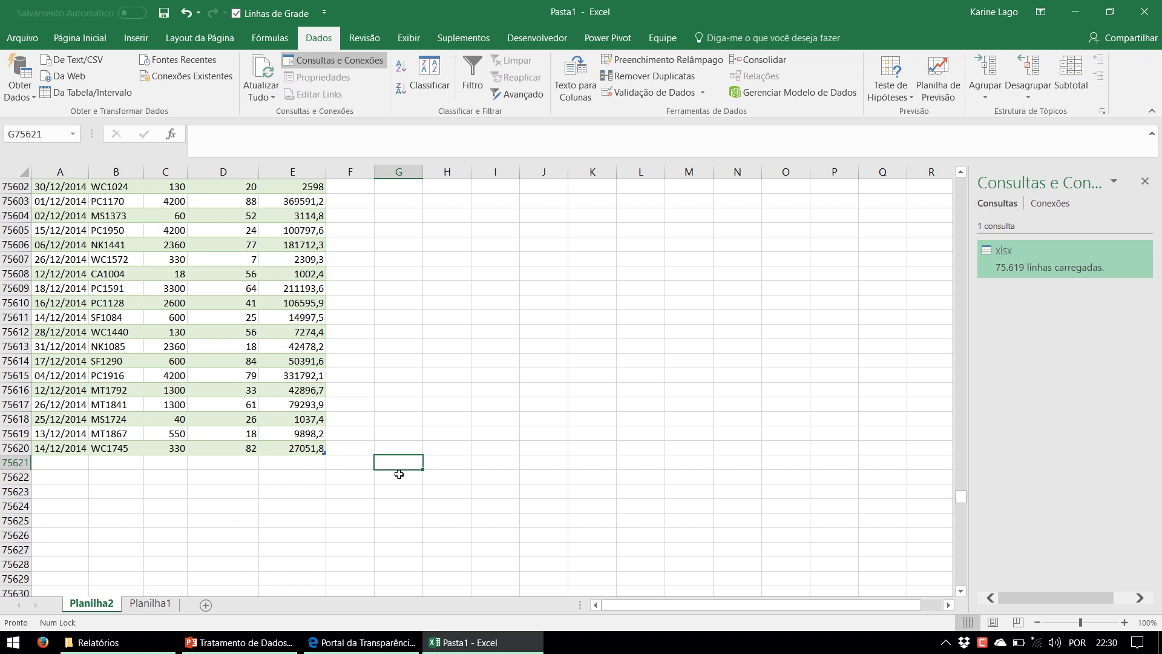
click(258, 647)
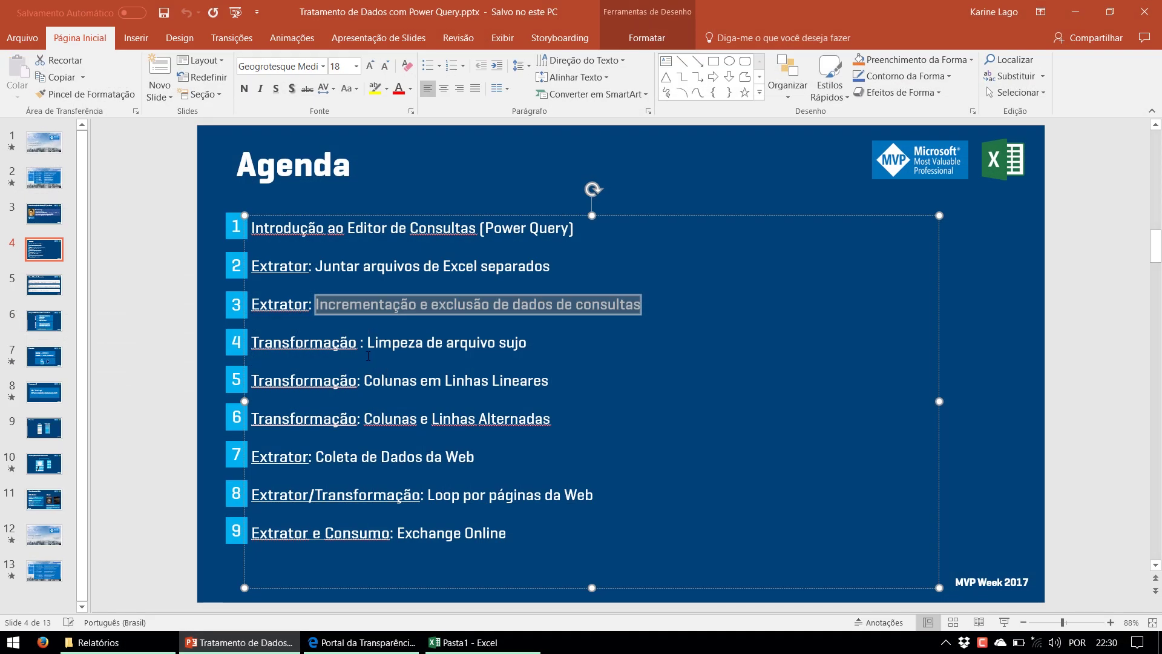
Highlight agenda item 4, 'Limpeza de arquivo sujo', on the PowerPoint slide
drag(368, 349, 528, 345)
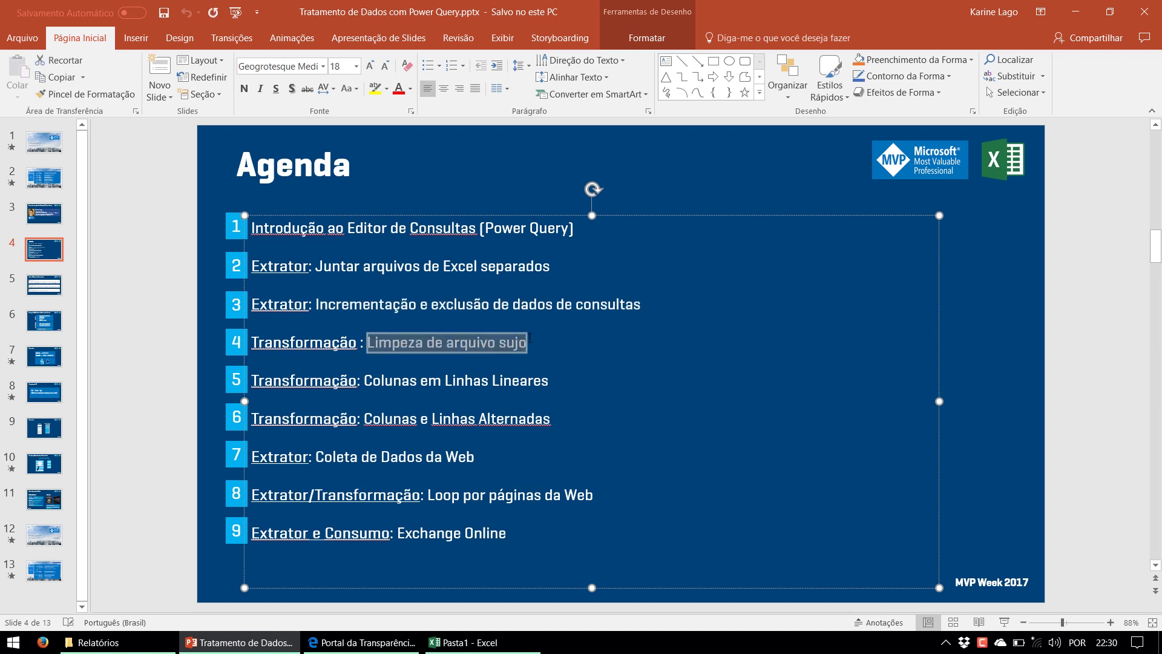
click(192, 400)
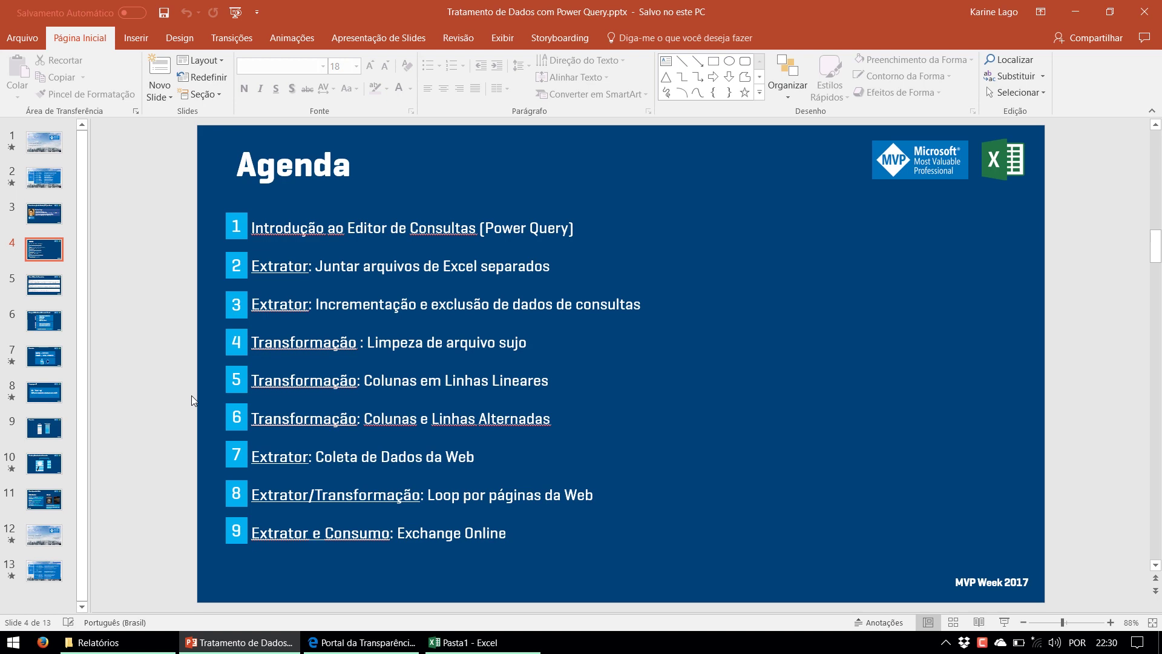
click(478, 645)
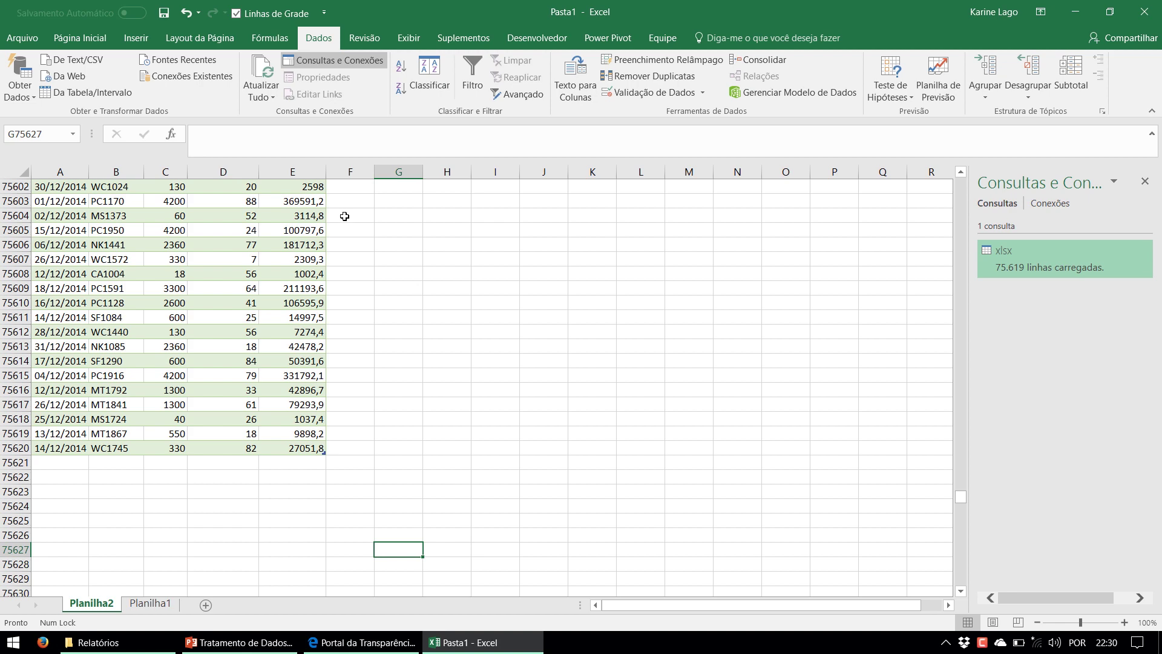
Open Relatório de Vendas Por Região.xlsx from the MVP Week\Dados folder
click(138, 650)
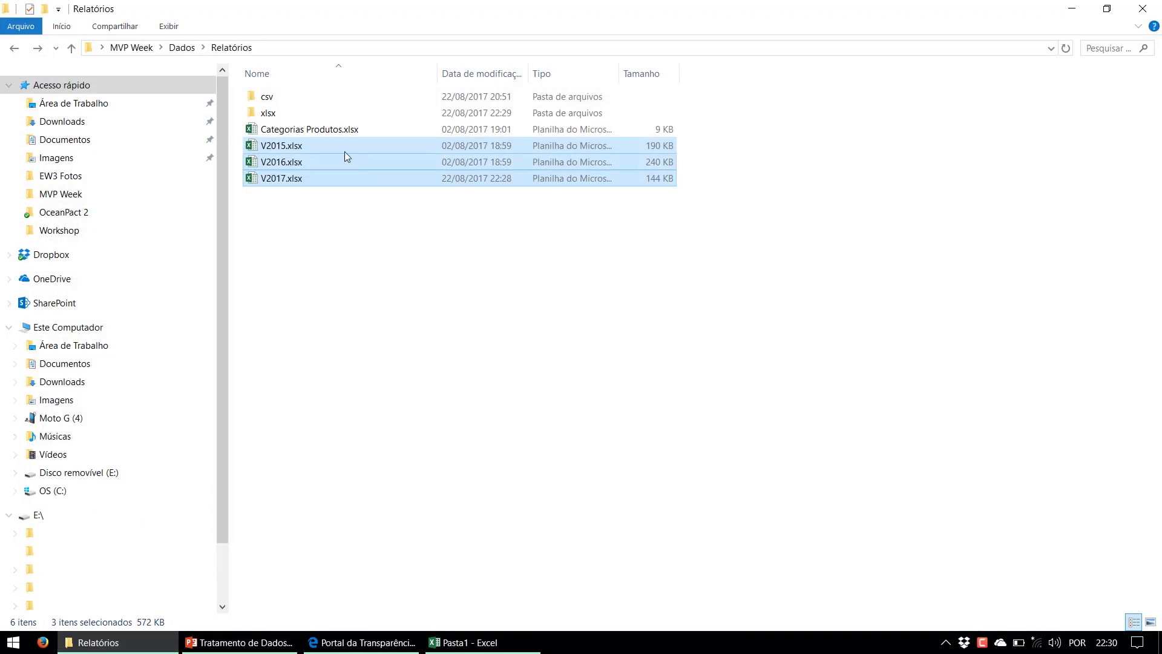
click(262, 192)
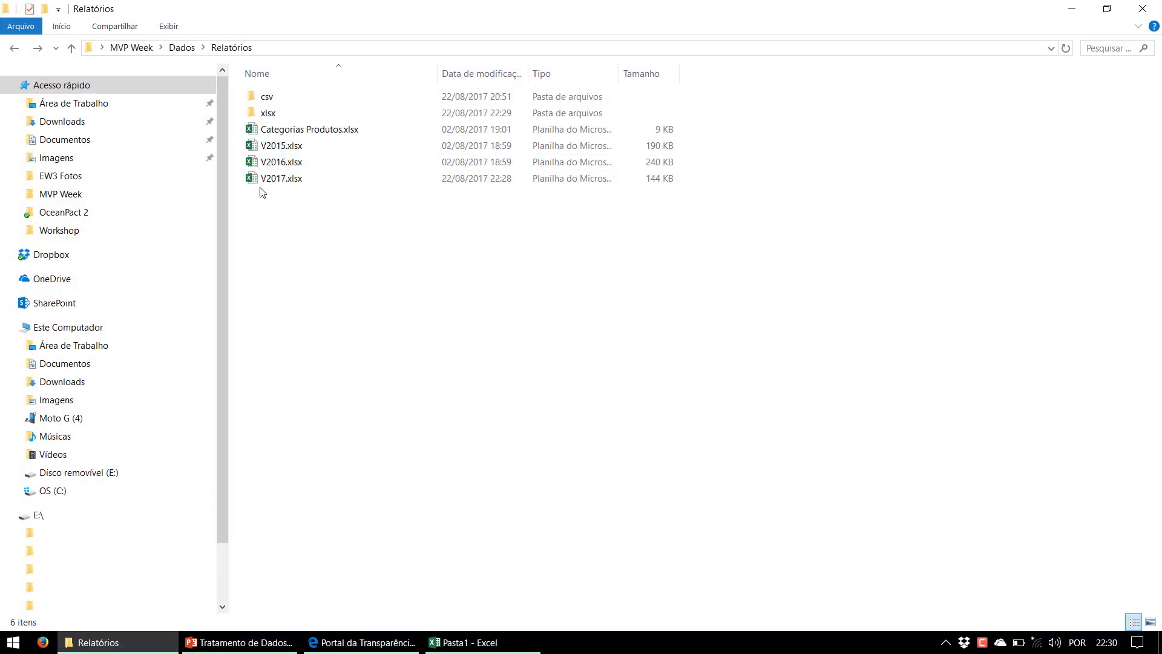
click(15, 47)
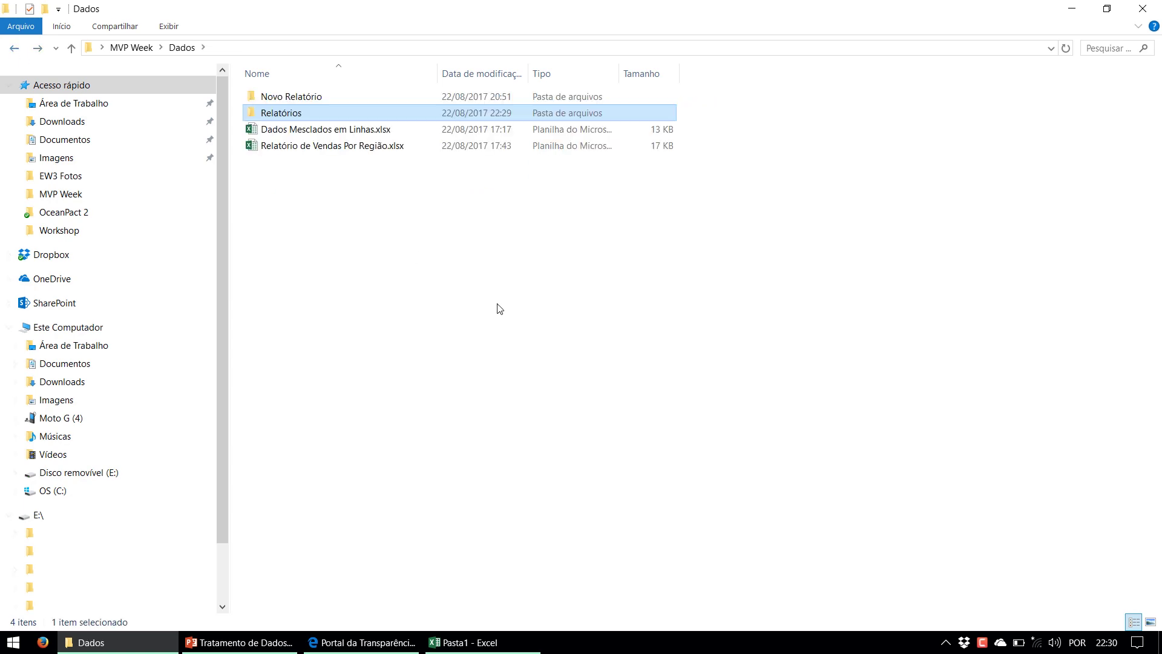
double_click(341, 146)
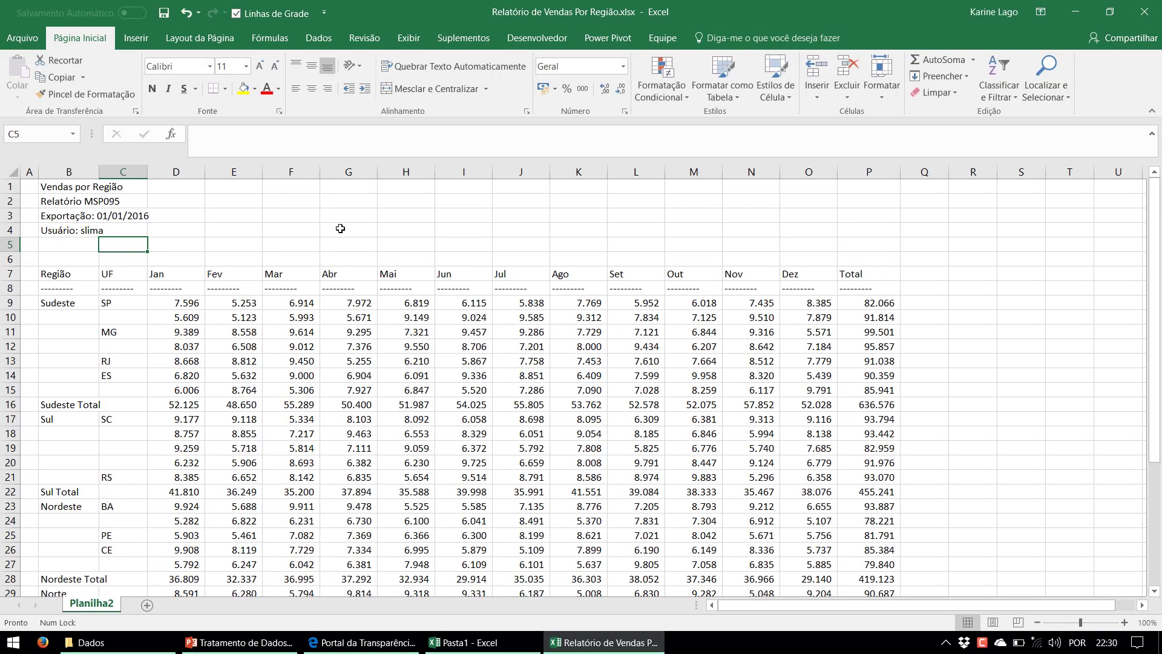
Inspect the Sudeste block, its blank region cells, the dashed row 8 and title rows 1–6
click(267, 402)
drag(67, 317, 57, 393)
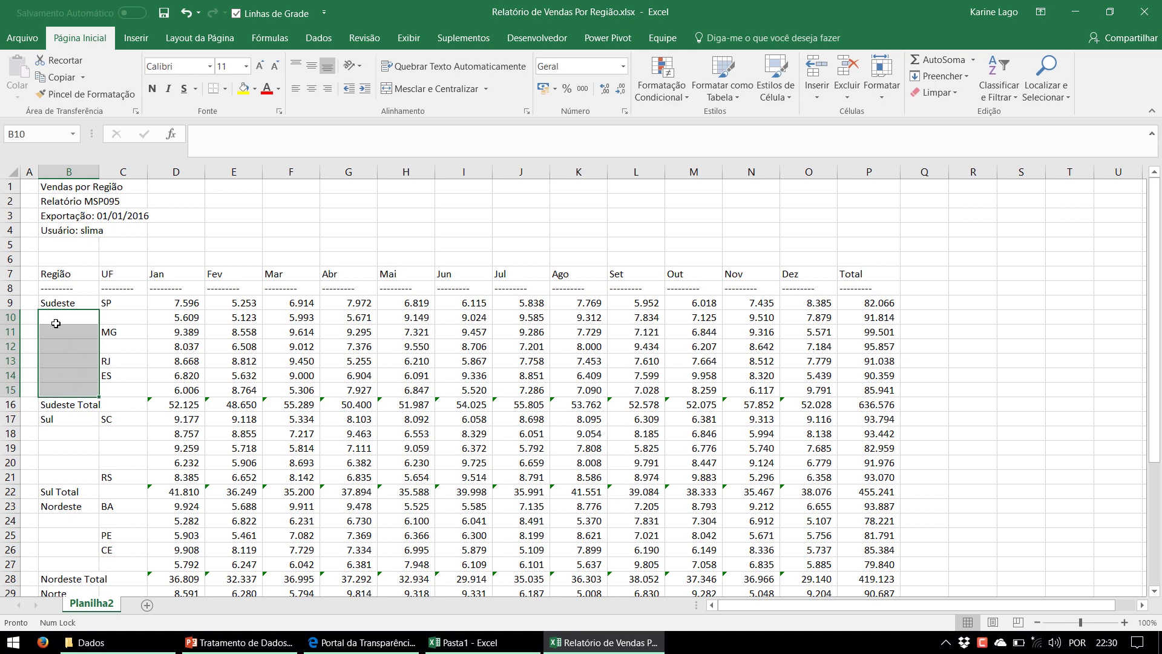
click(65, 303)
drag(65, 303, 871, 387)
drag(77, 318, 73, 390)
drag(112, 303, 863, 319)
click(119, 318)
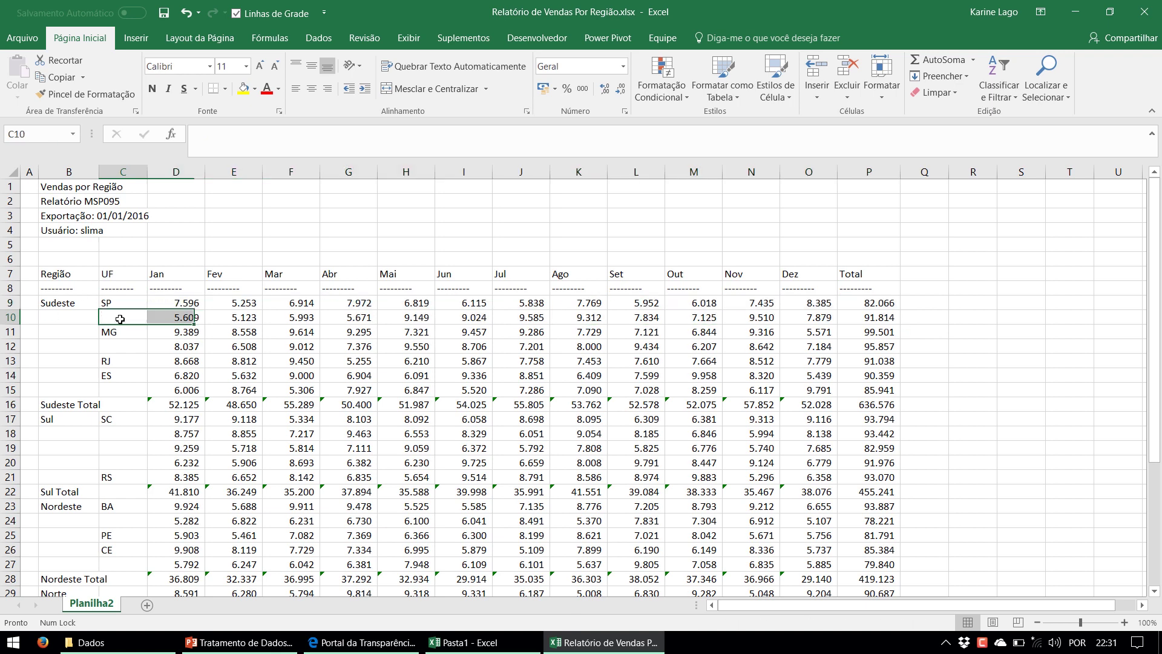
click(8, 288)
drag(9, 259, 16, 168)
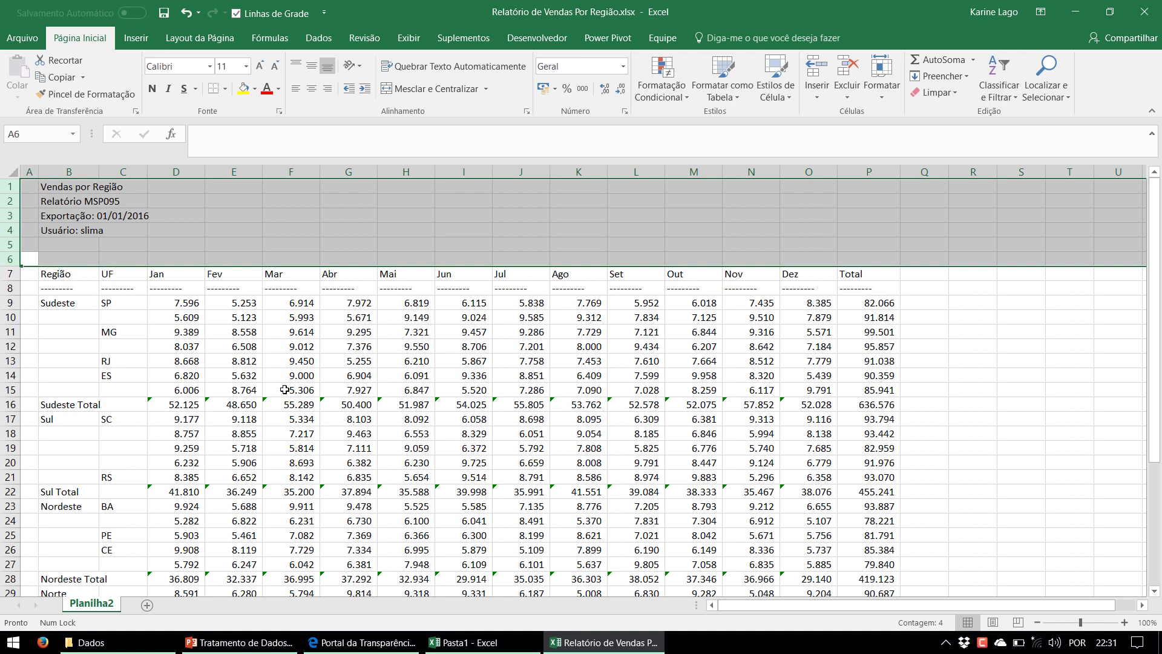
scroll(288, 412, down, 5)
scroll(291, 463, up, 5)
Inspect the Região, UF and Jan headers and the Jan–Dez and Total monthly value columns
click(179, 166)
drag(179, 165, 859, 179)
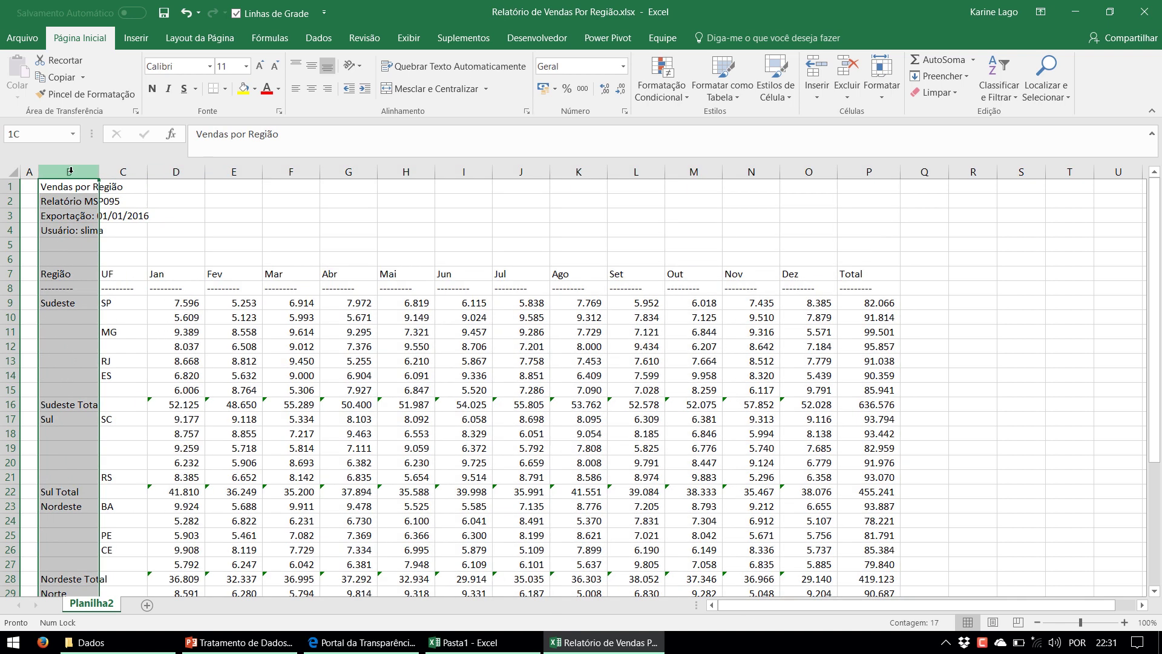
click(123, 168)
click(172, 169)
click(62, 276)
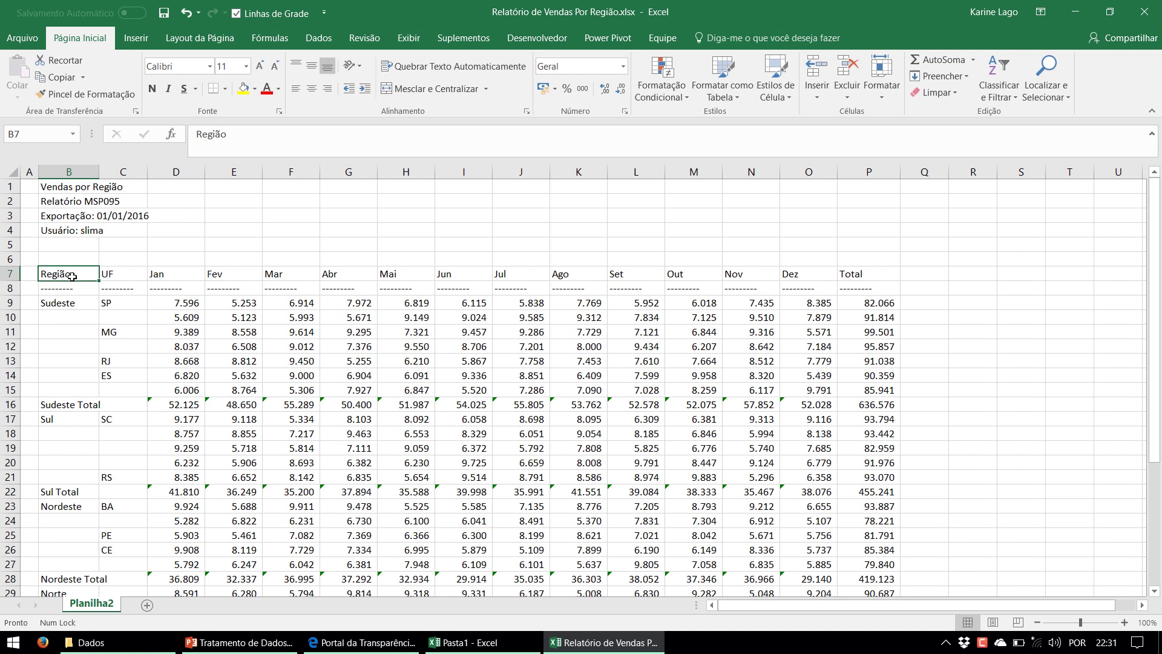
click(127, 272)
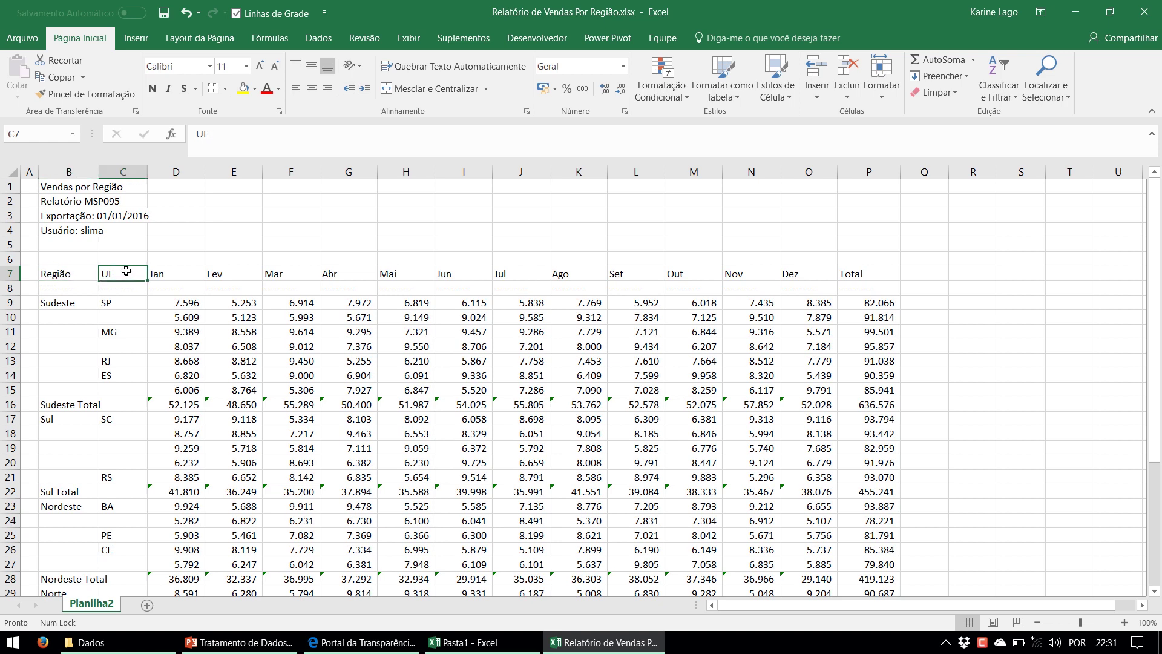
click(164, 273)
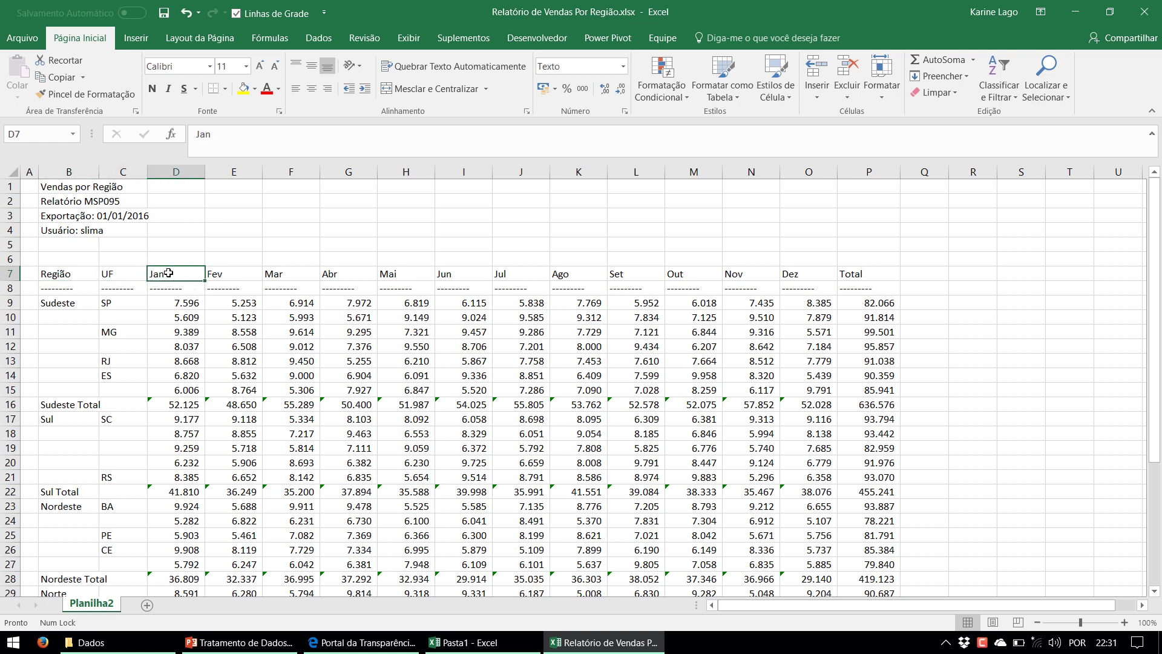
click(236, 172)
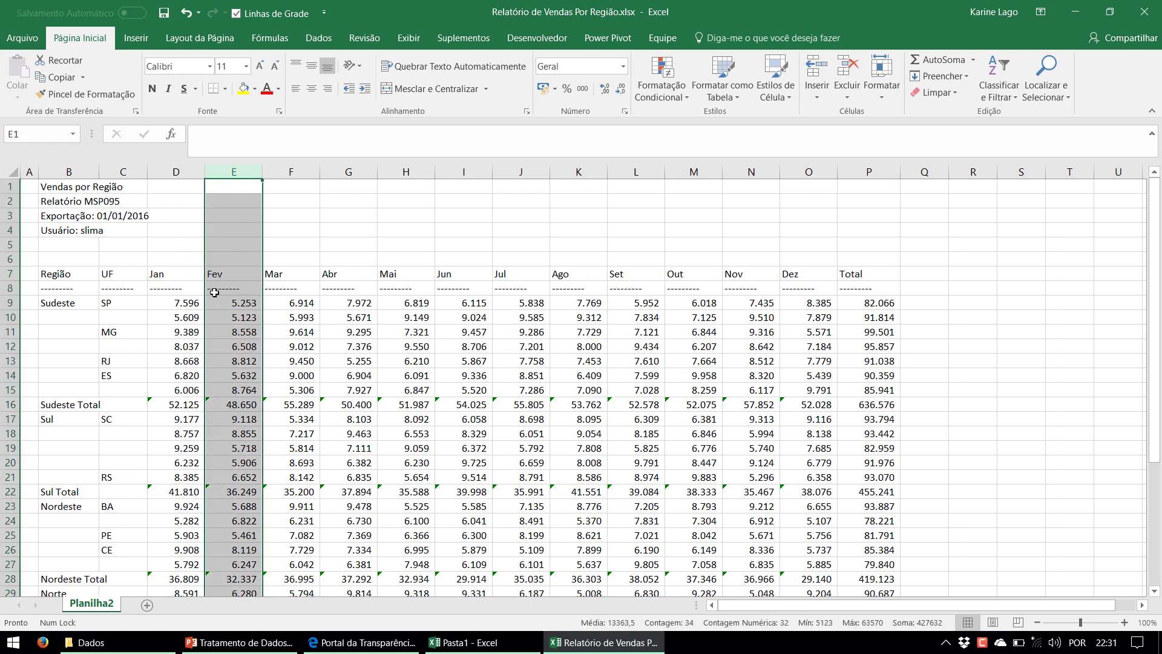
drag(166, 290, 192, 499)
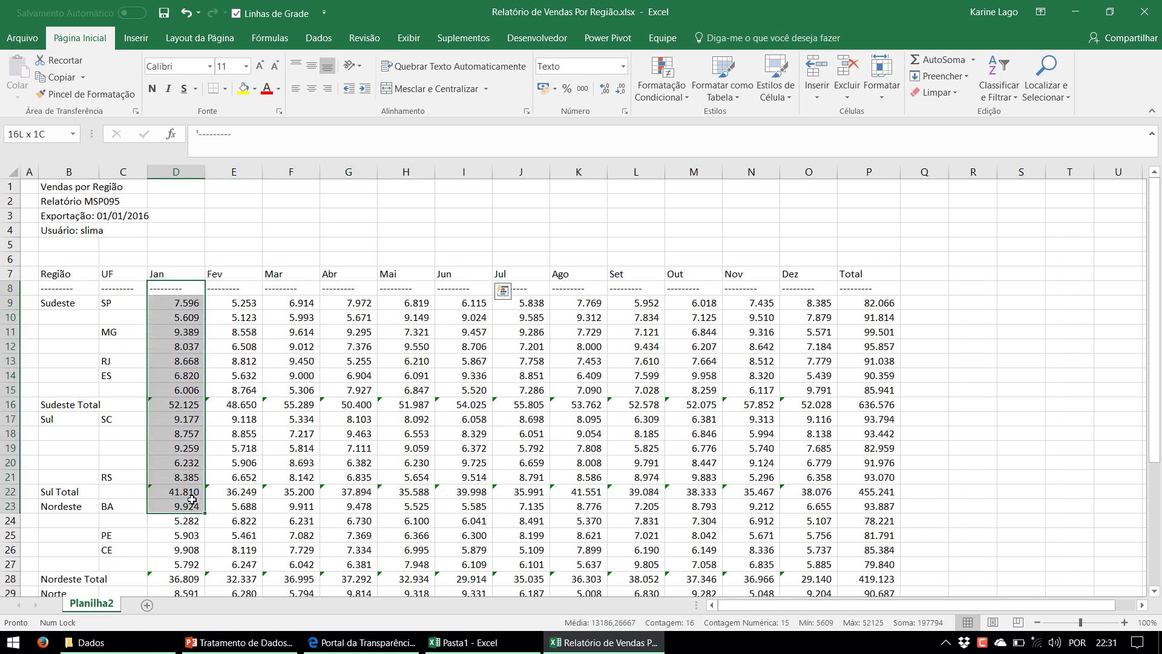
drag(194, 301, 905, 405)
drag(245, 305, 235, 563)
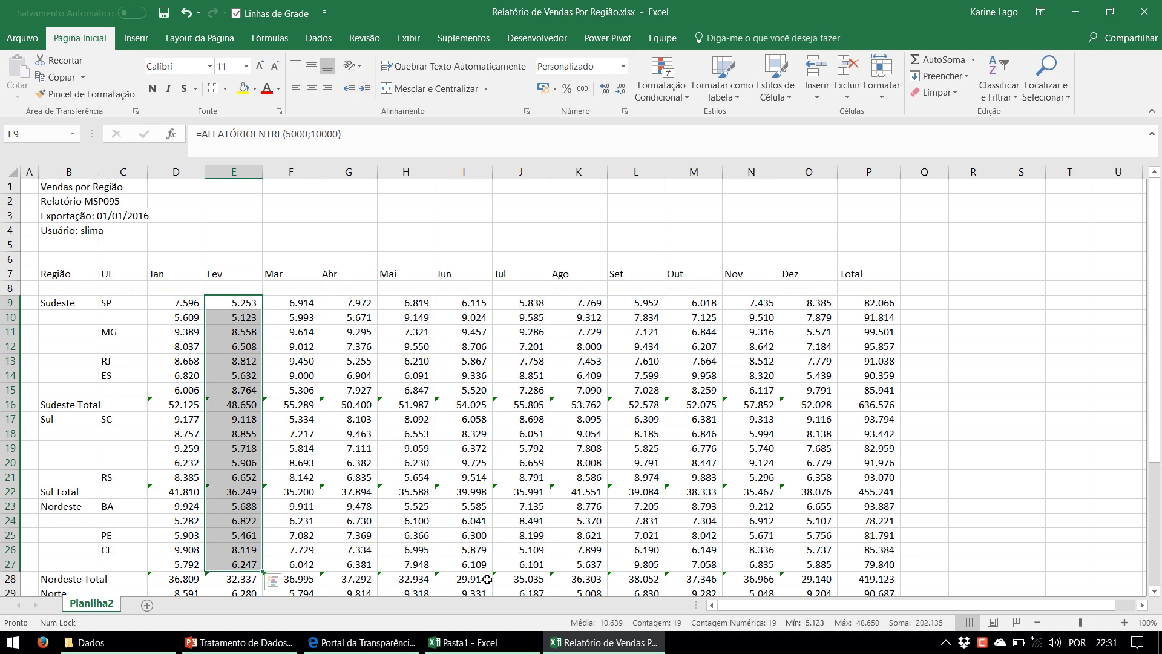
Close the report without saving and start an import from an Excel workbook
click(1154, 7)
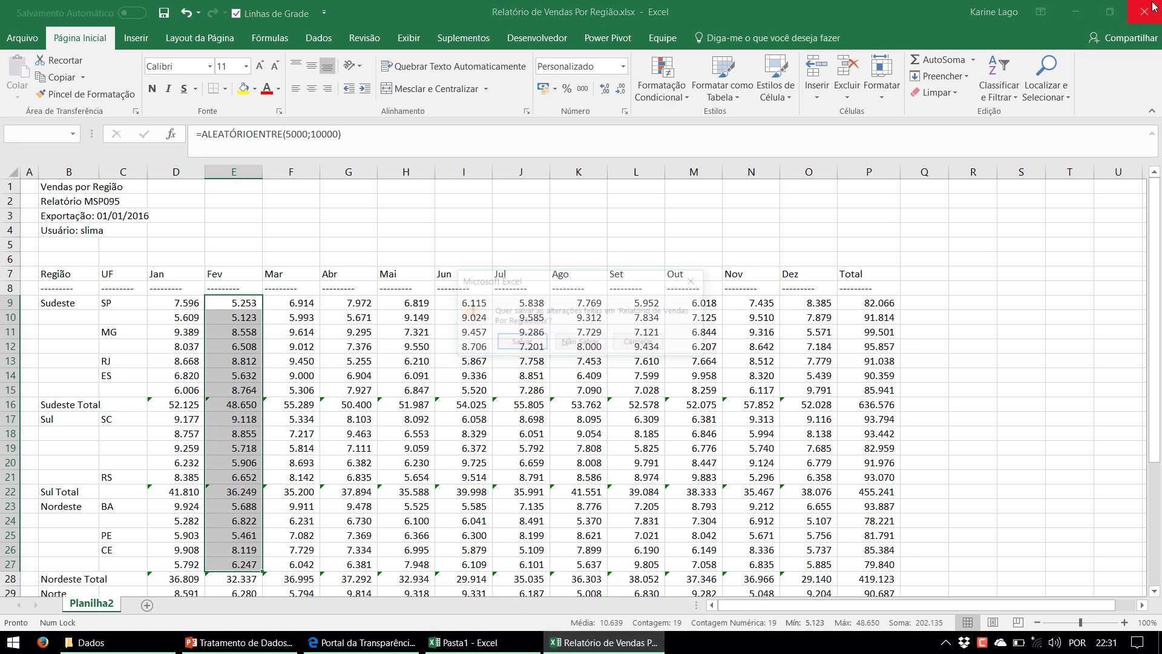
click(593, 341)
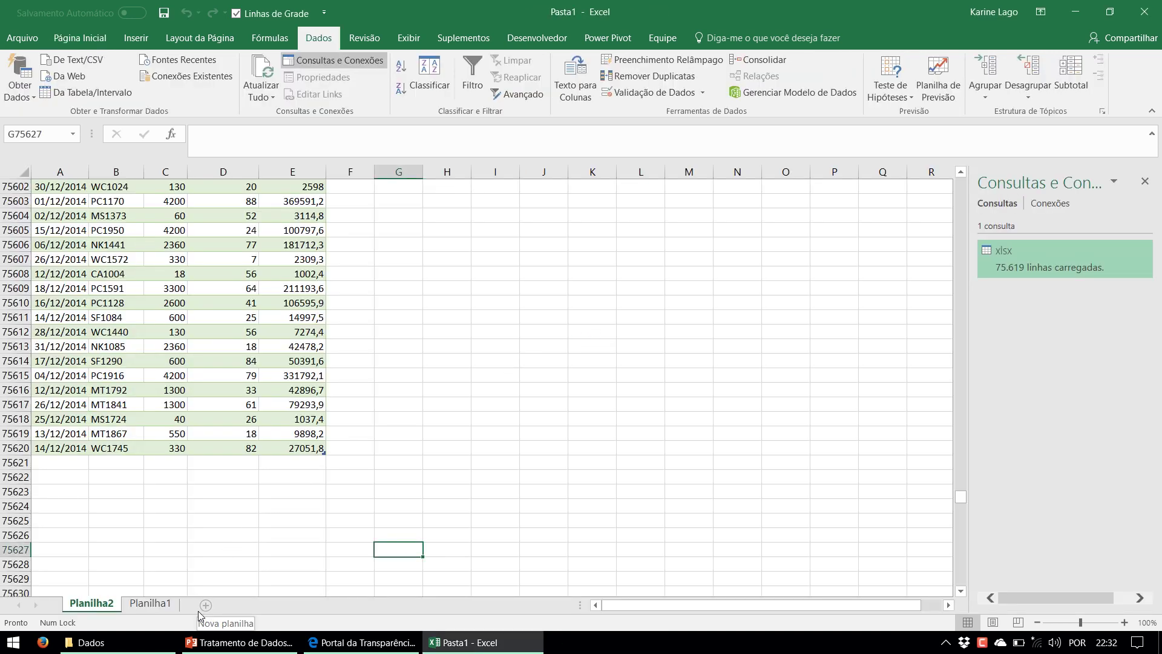
click(23, 91)
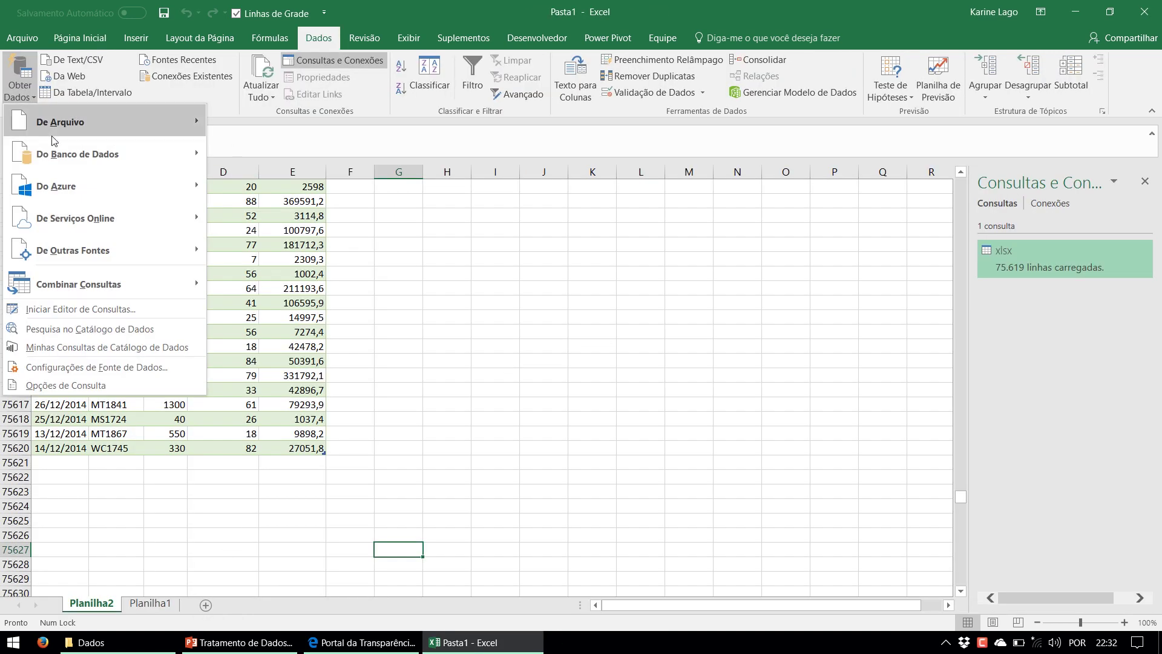
mouse_move(68, 120)
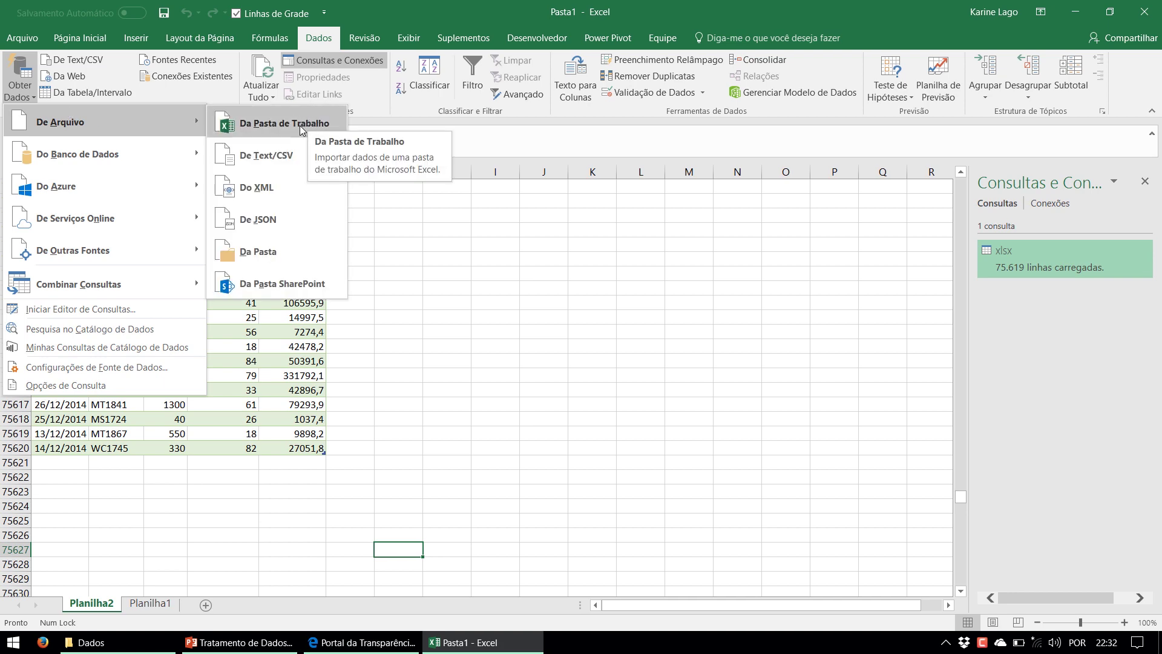
click(299, 126)
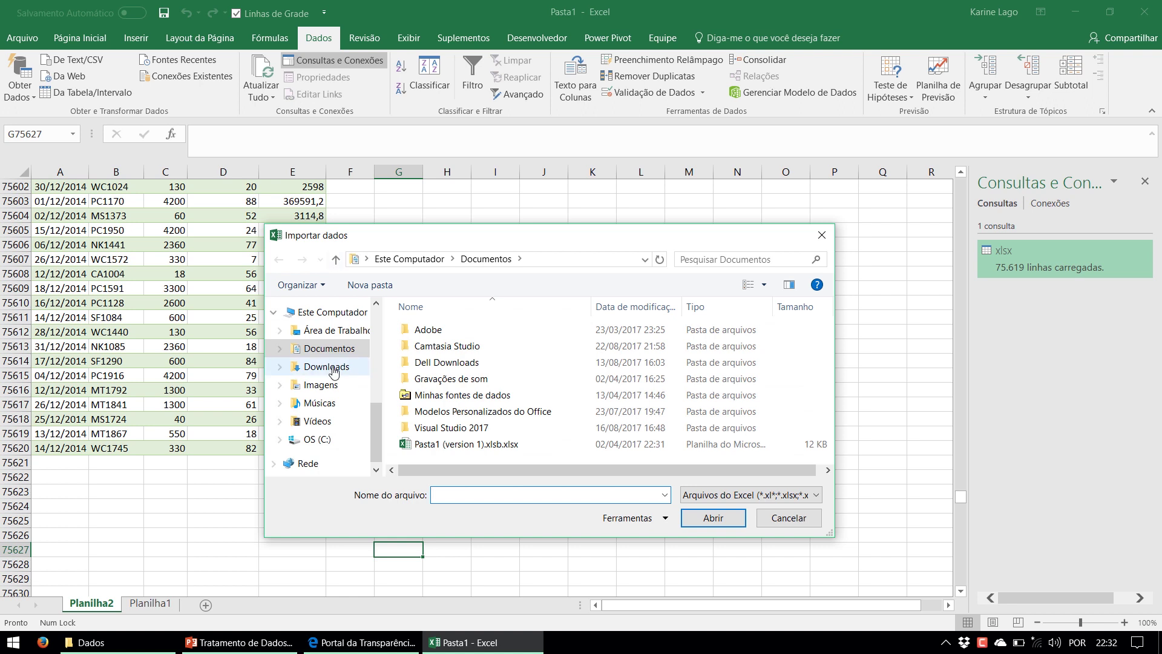
Import the Planilha2 sheet of Relatório de Vendas Por Região.xlsx from Dados for editing
drag(376, 433, 375, 337)
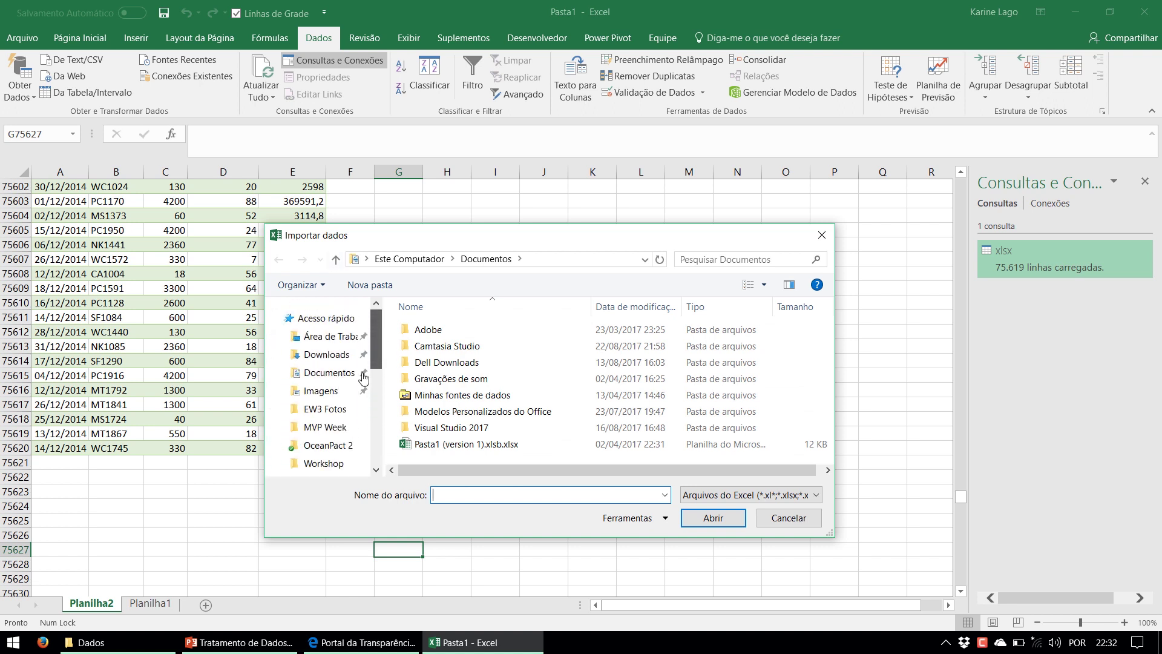
click(326, 431)
double_click(428, 330)
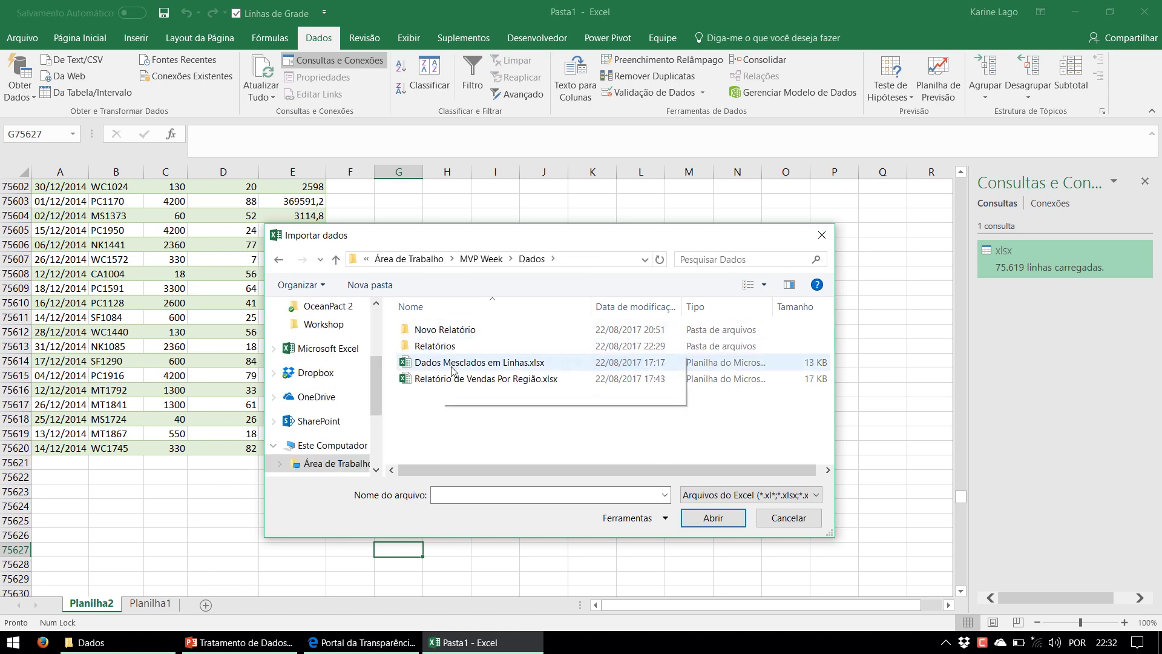
click(451, 380)
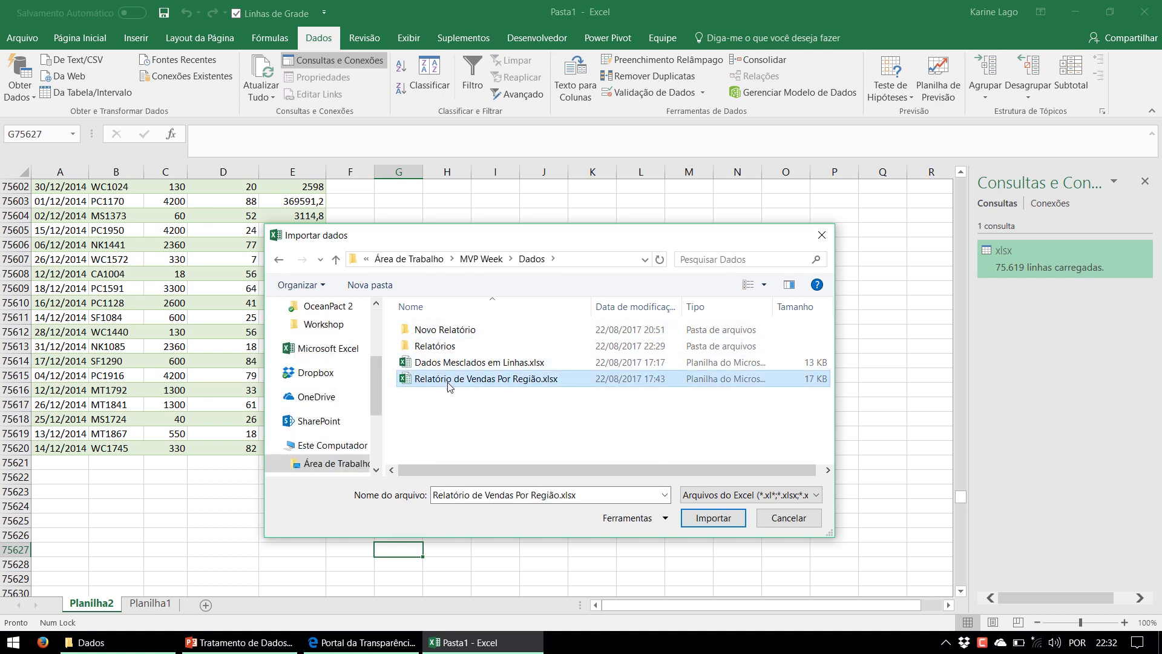
click(723, 522)
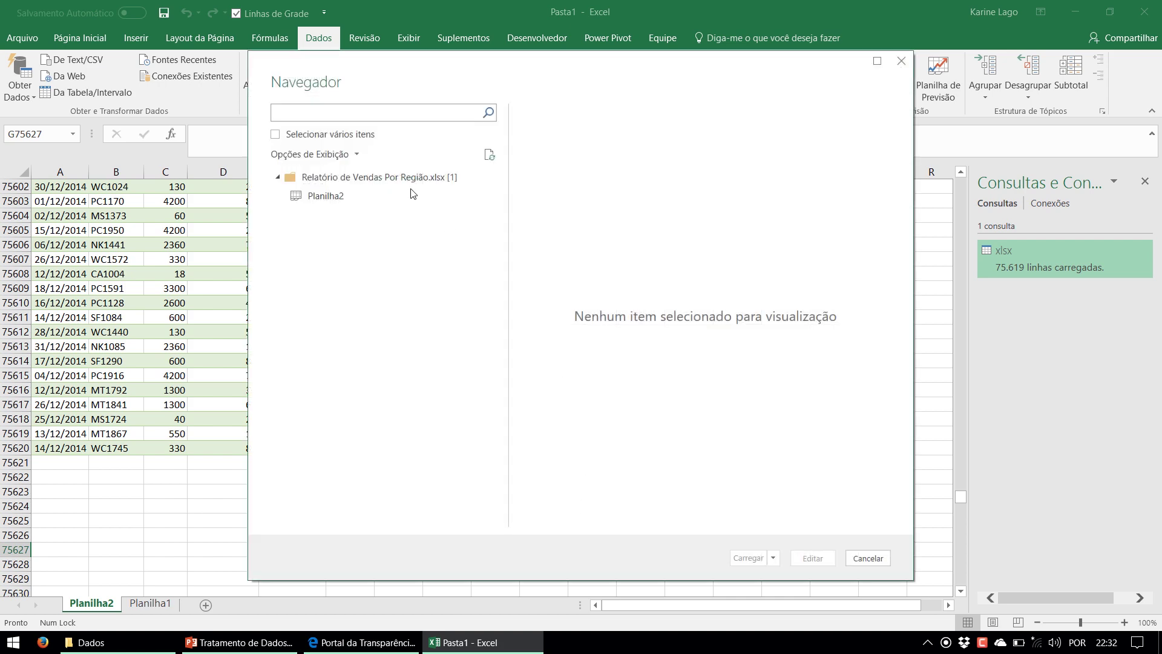
click(341, 199)
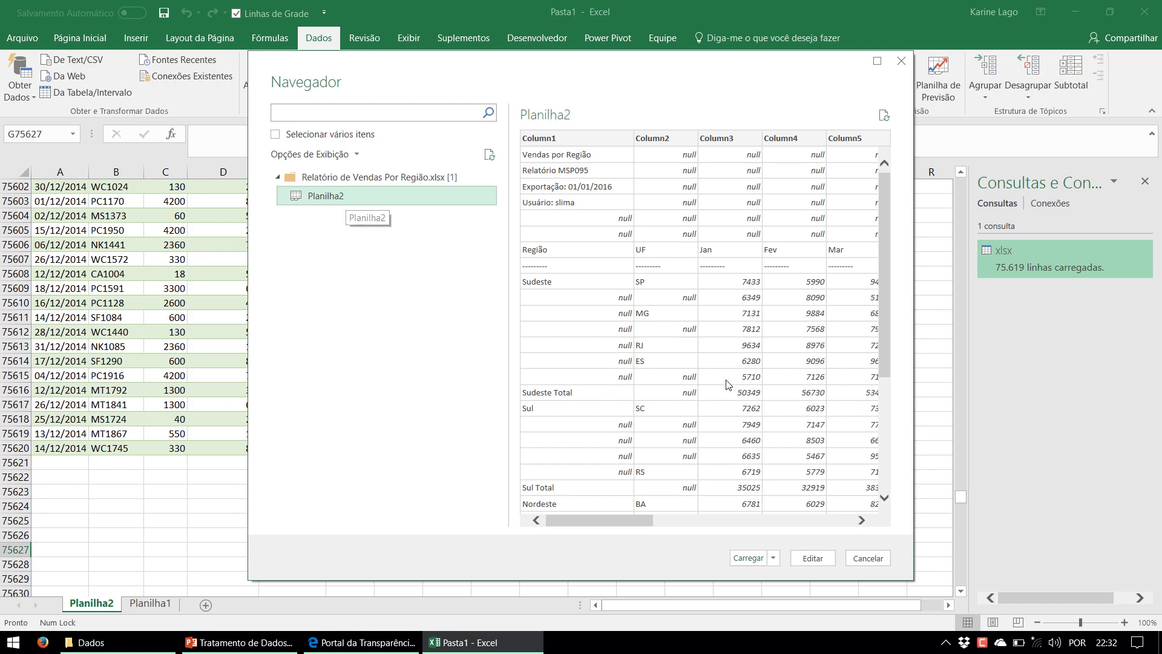
click(812, 558)
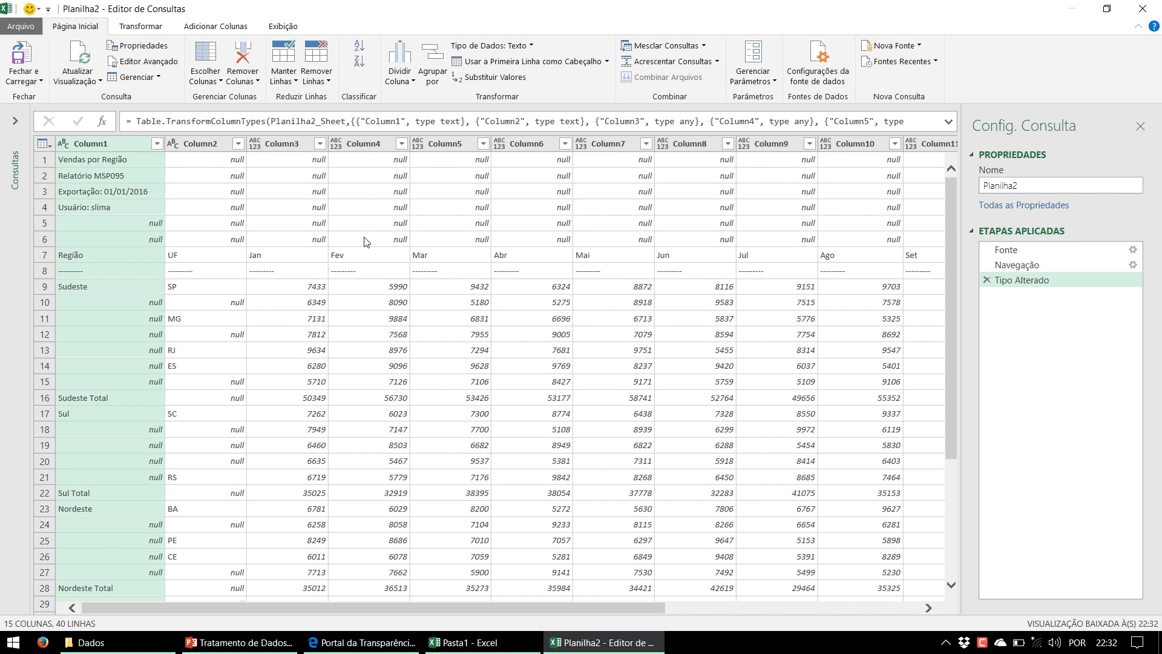
Inspect the Exportação title, Sudeste, SP, empty UF and dashed separator cells
click(133, 191)
click(44, 159)
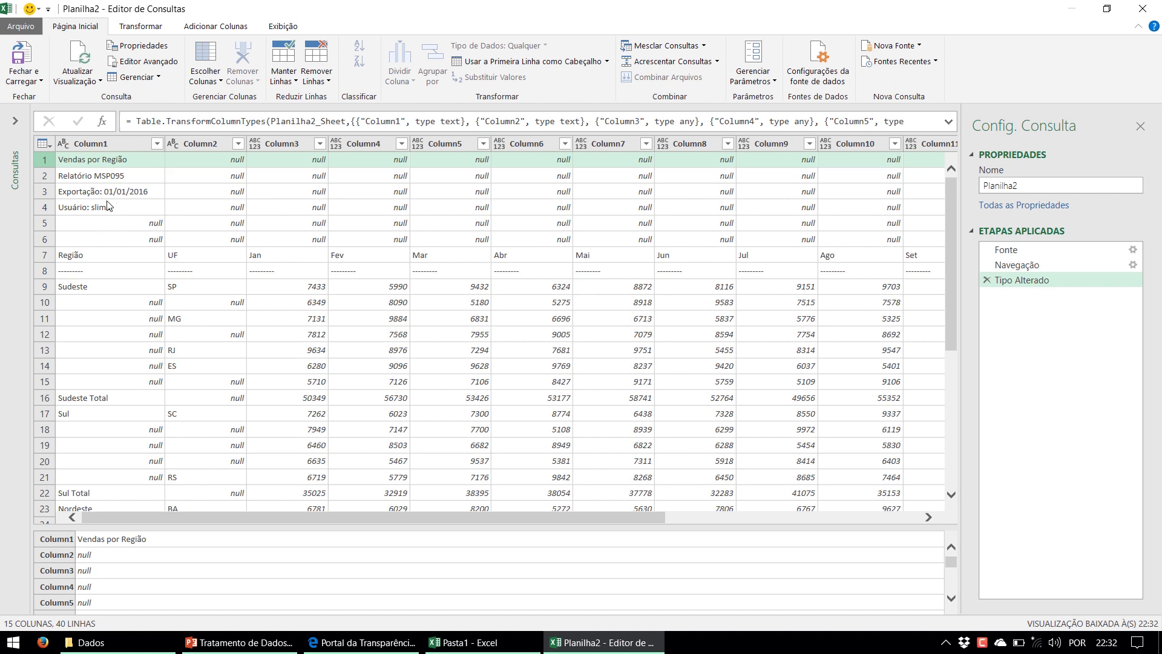
click(91, 288)
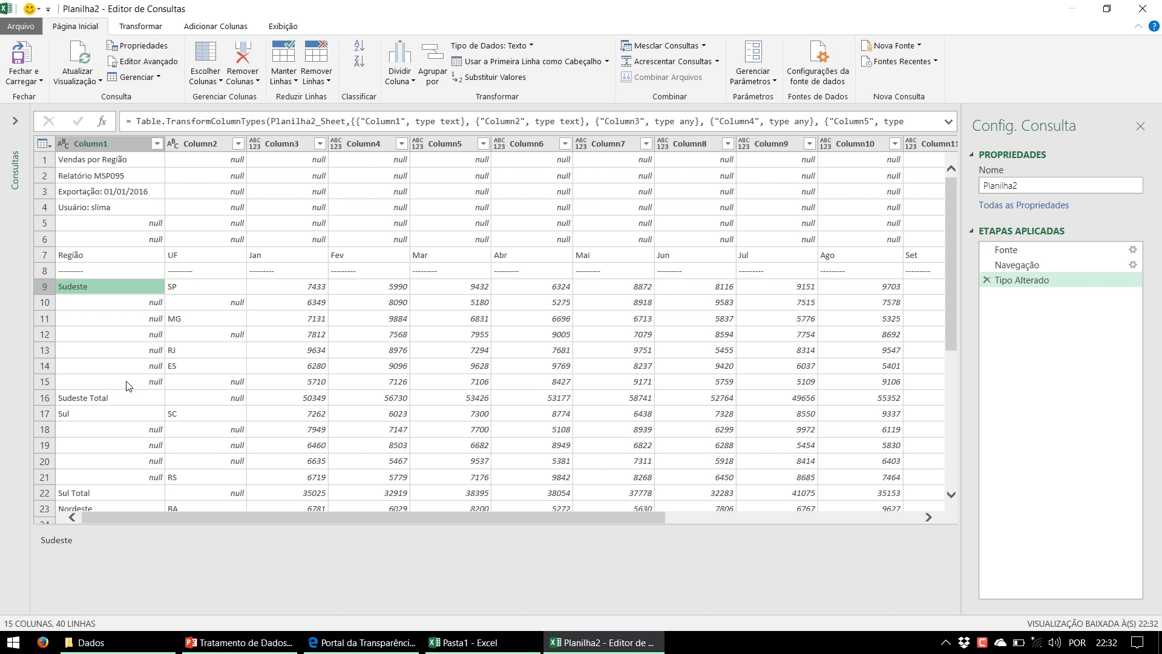
click(209, 295)
click(210, 304)
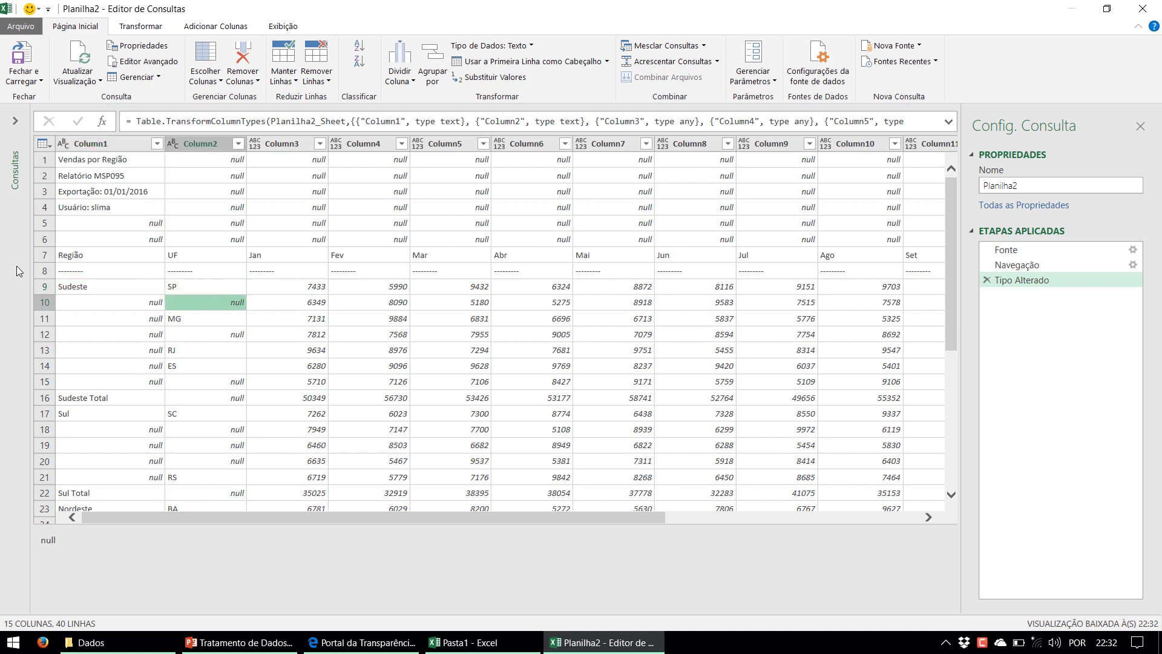
click(73, 272)
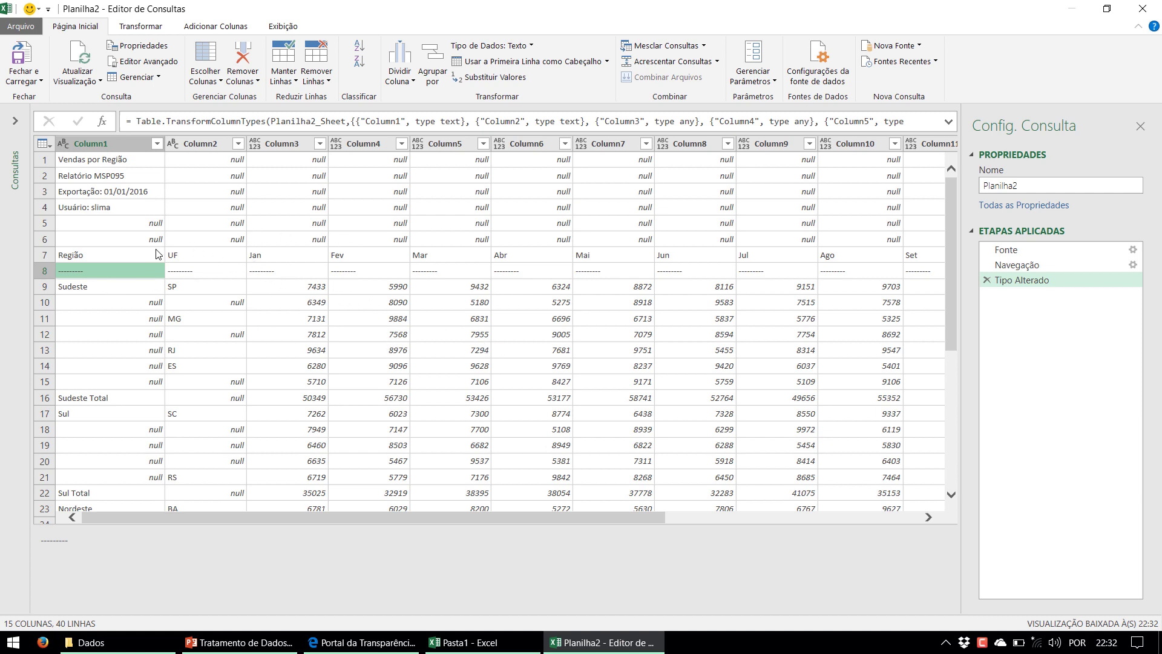
click(248, 224)
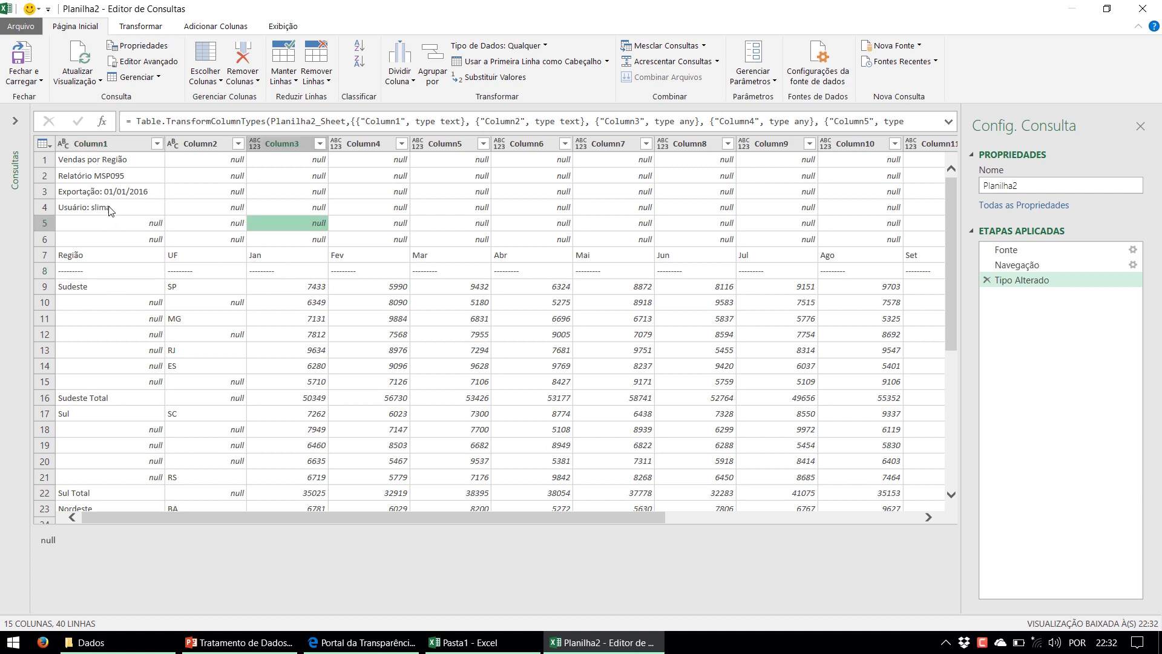
Remove the top 6 rows with Remover Linhas Principais
click(328, 82)
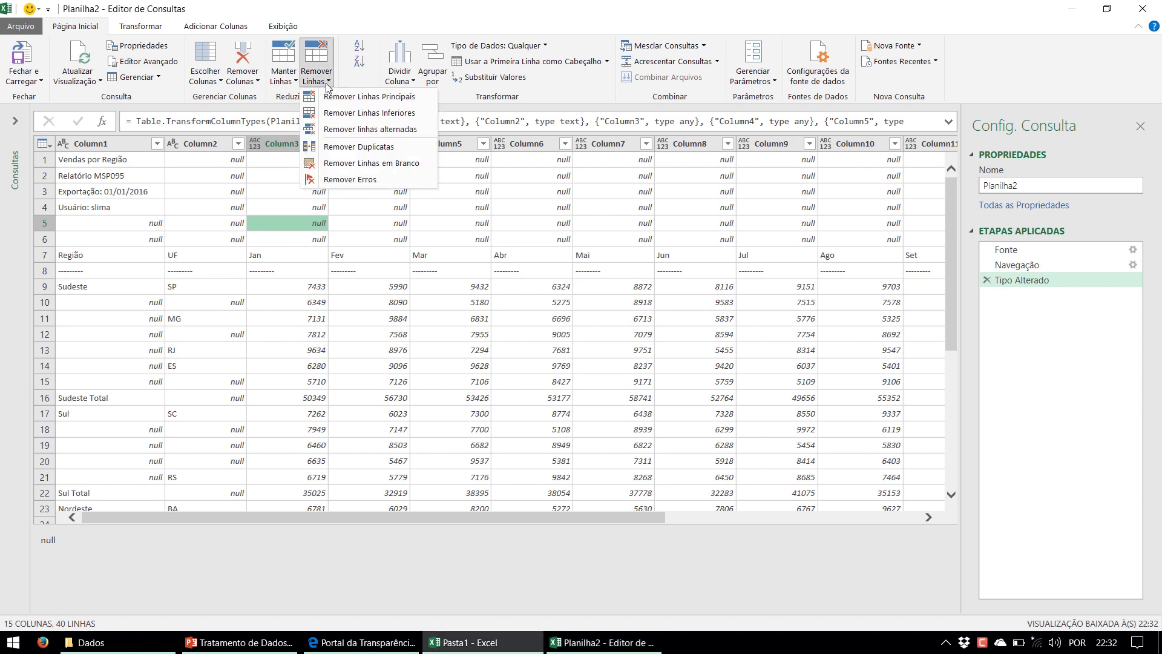
click(376, 100)
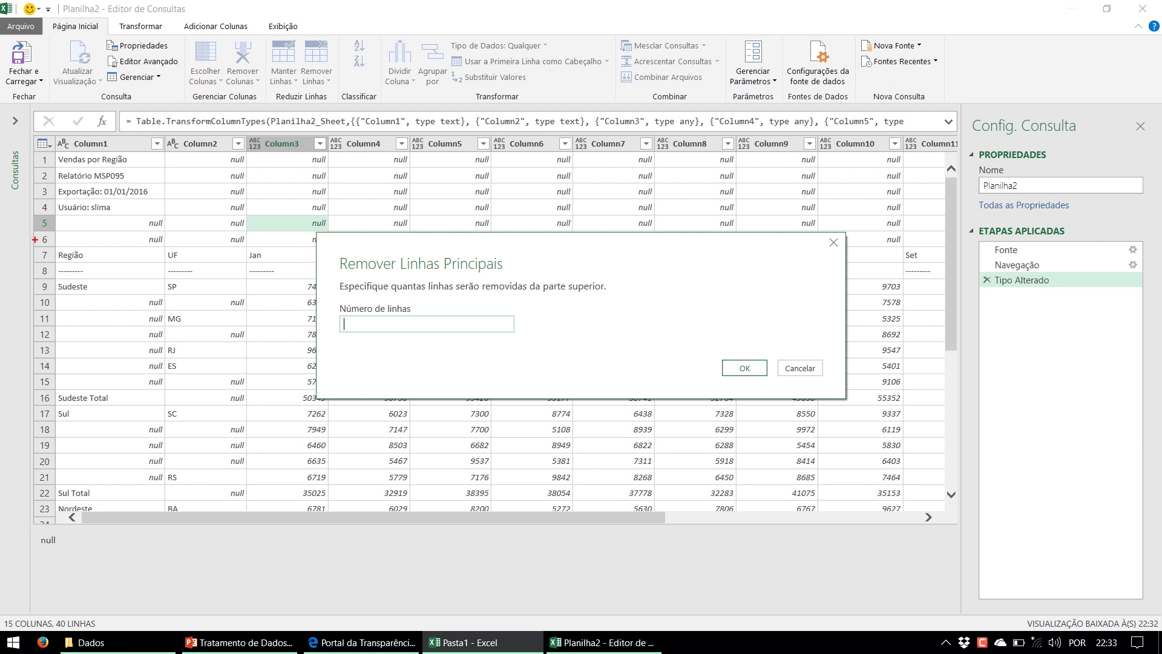
drag(29, 221, 11, 222)
key(Escape)
text(6)
click(736, 370)
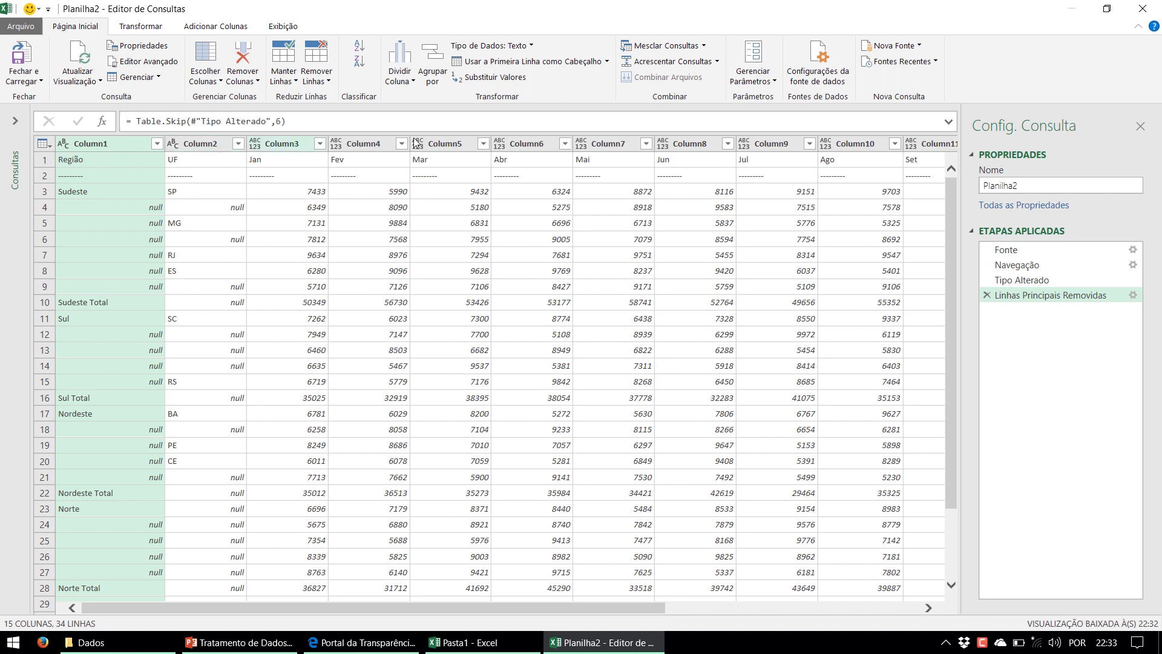
Promote the Região, UF, Jan… row to column headers, leaving 33 rows
click(126, 164)
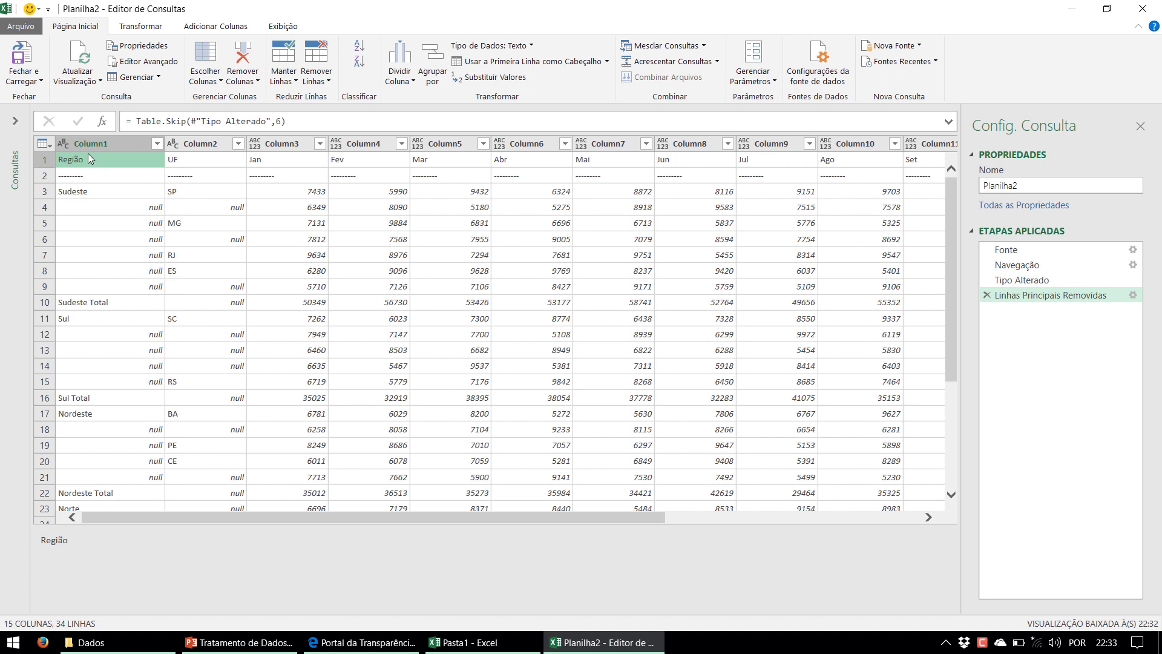
click(39, 161)
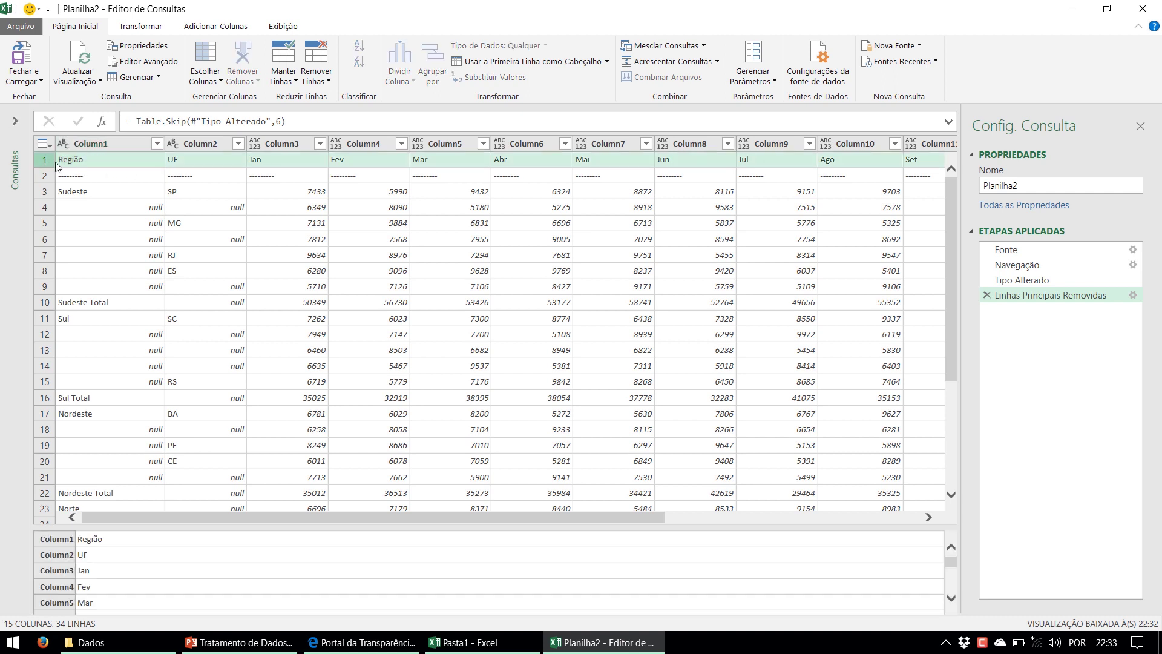
click(45, 192)
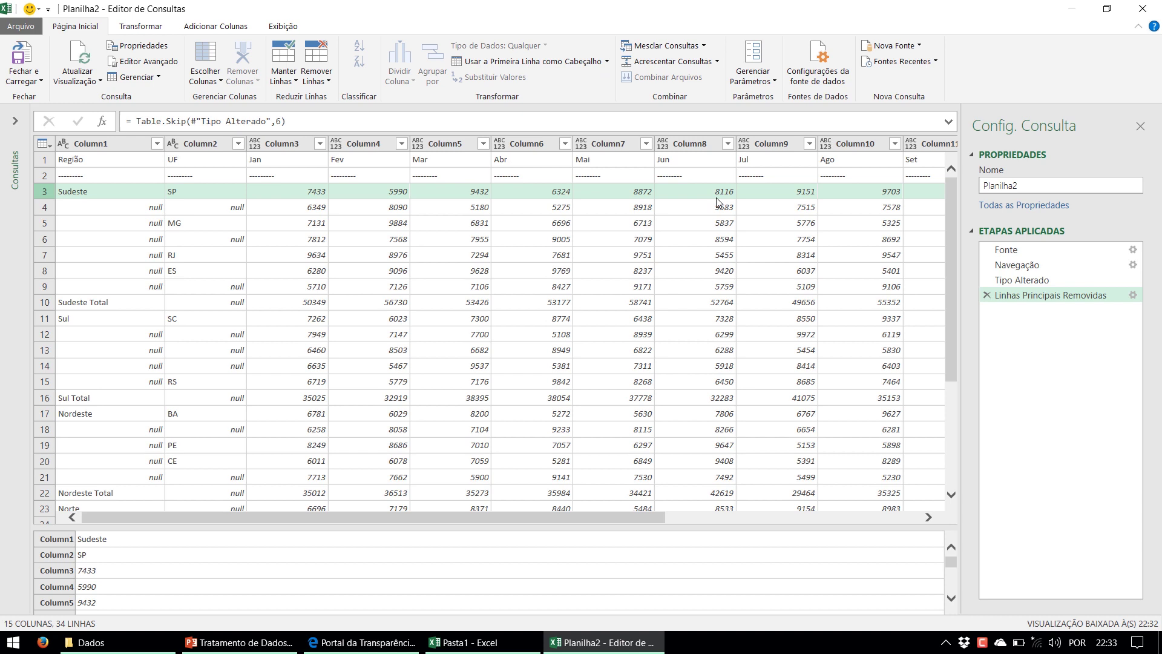
click(42, 163)
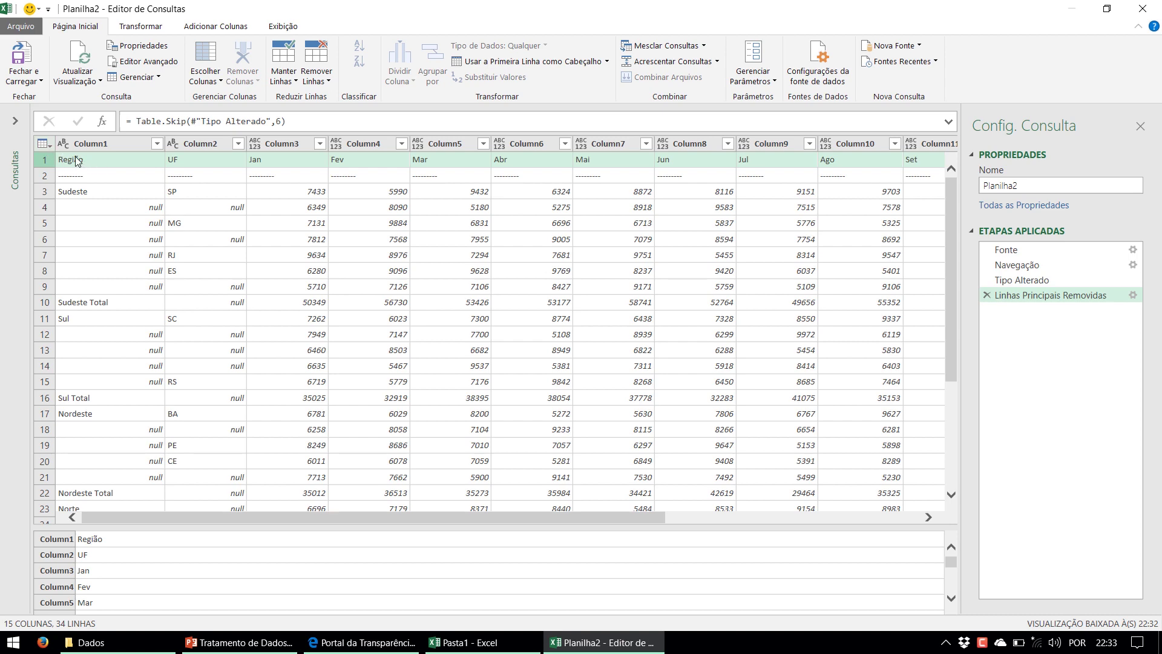
click(44, 144)
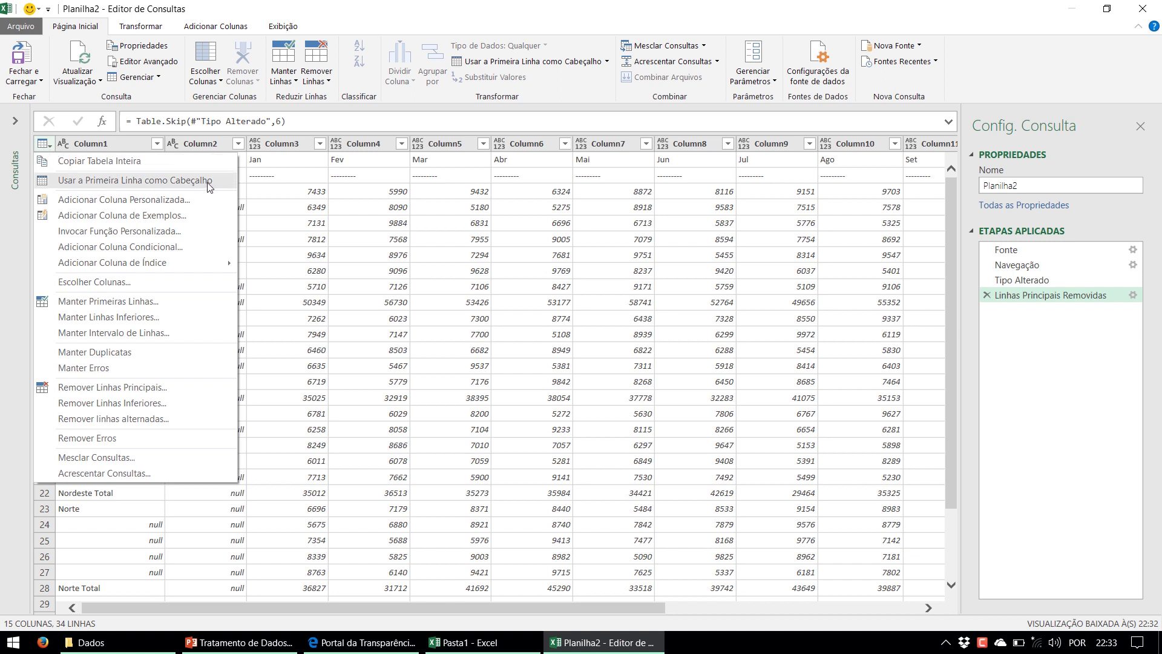
click(209, 182)
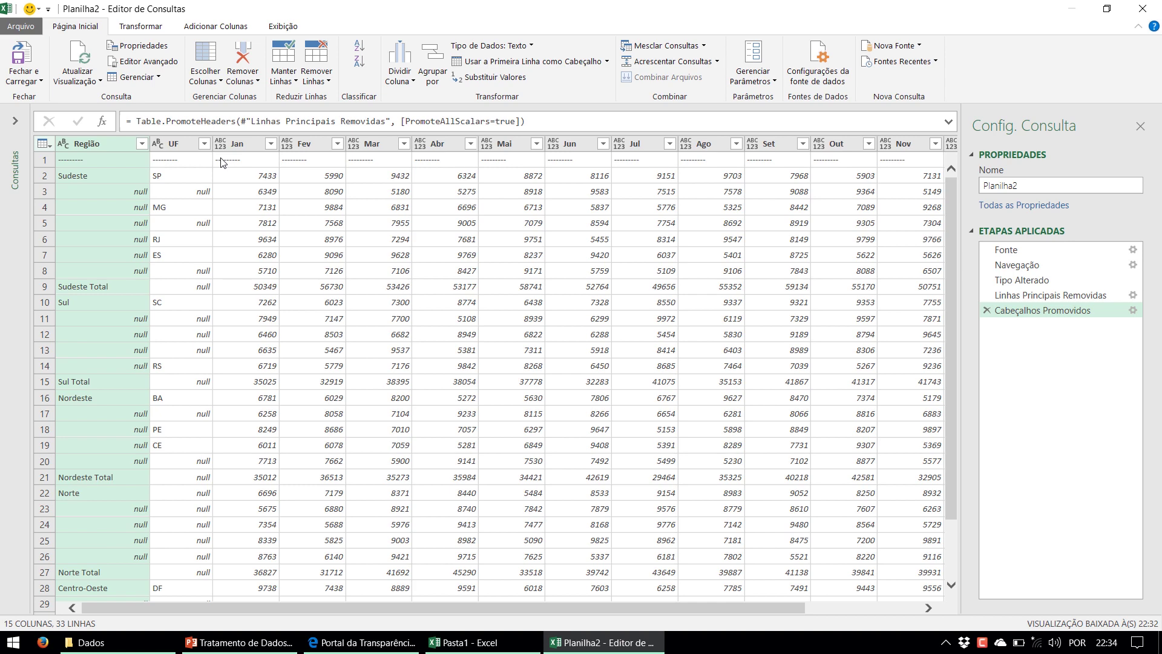
Filter the '---------' value out of Região and check the remaining Sudeste, Sul and null cells
click(128, 162)
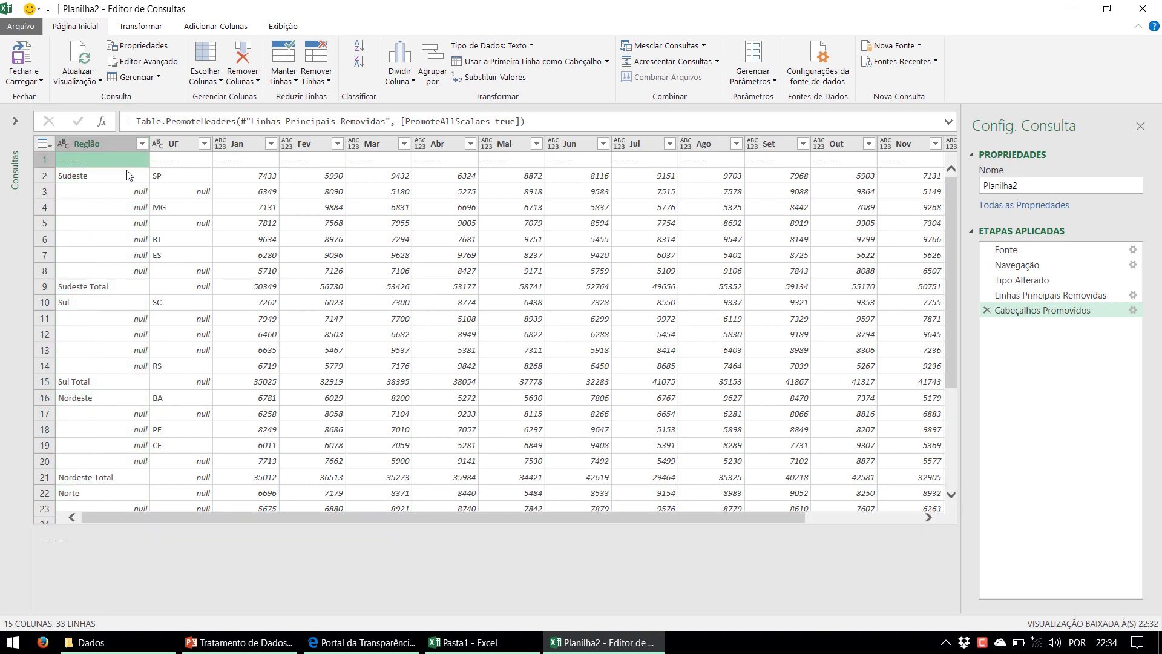
scroll(132, 242, down, 4)
scroll(136, 265, up, 4)
click(142, 144)
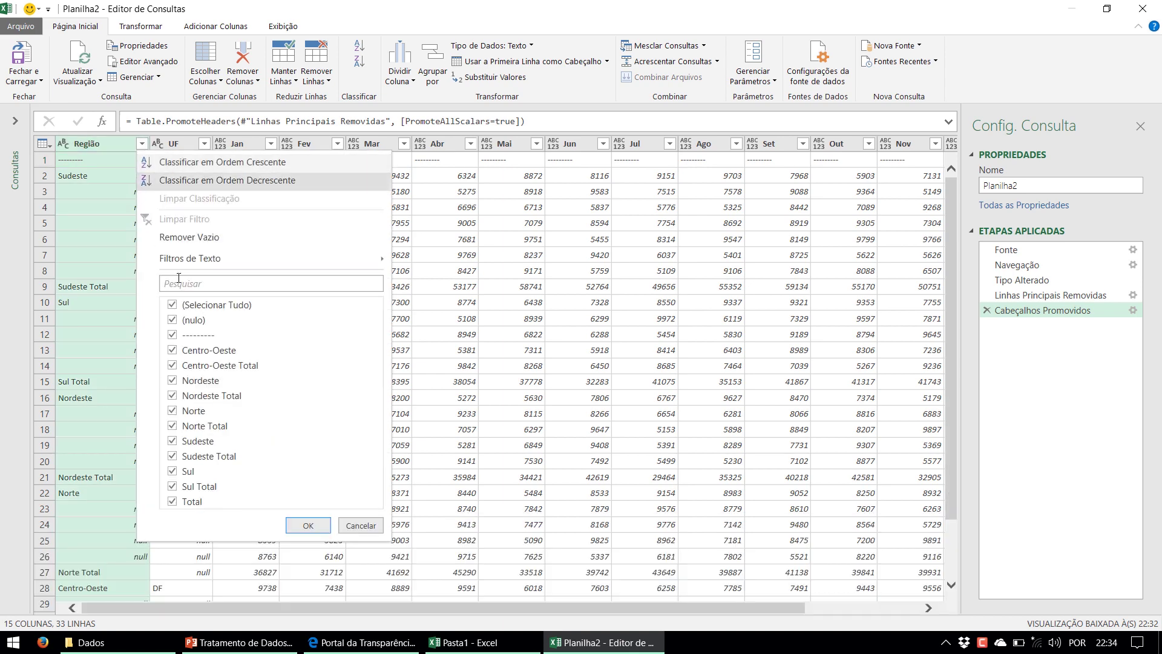
click(172, 335)
click(308, 525)
click(132, 229)
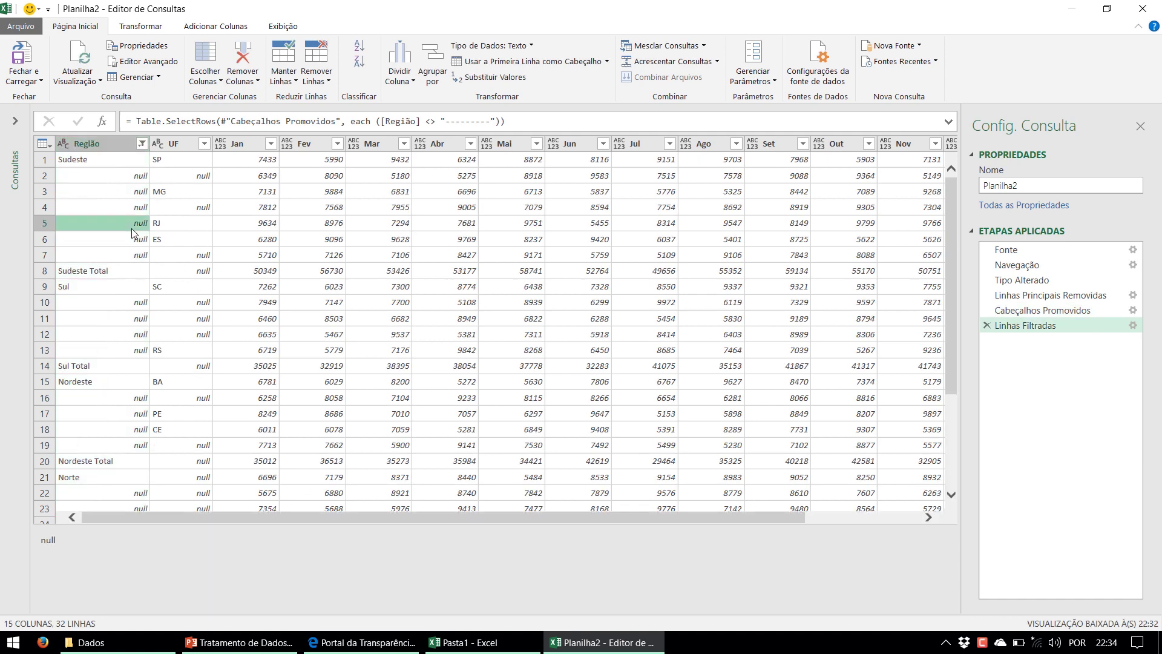
click(75, 158)
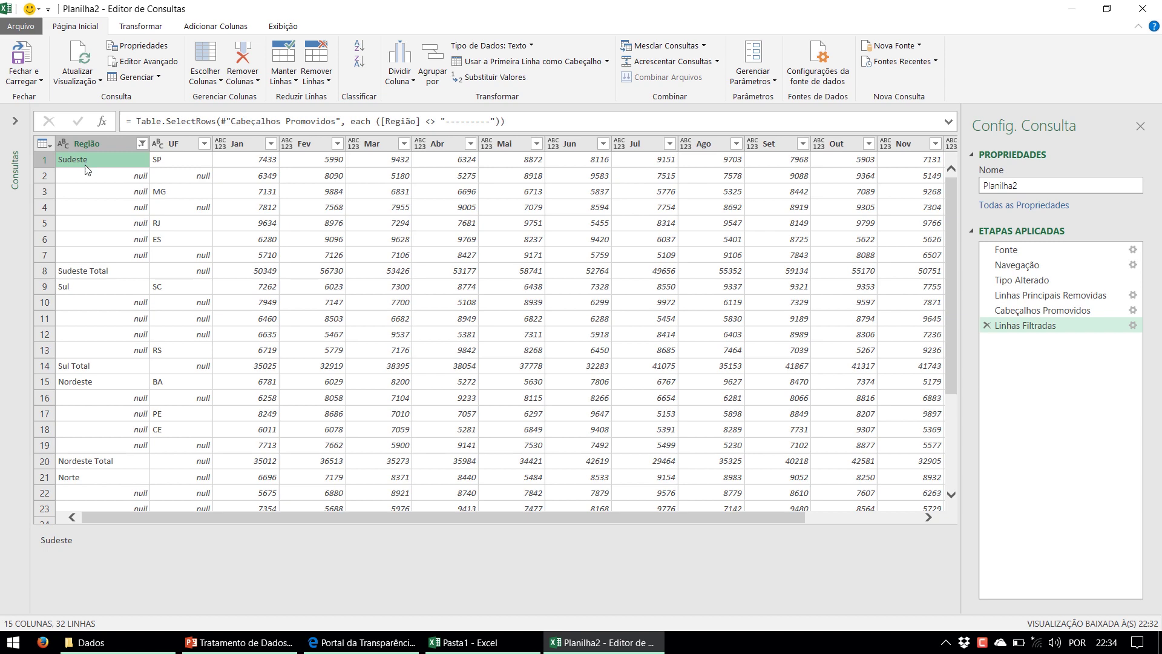
click(76, 290)
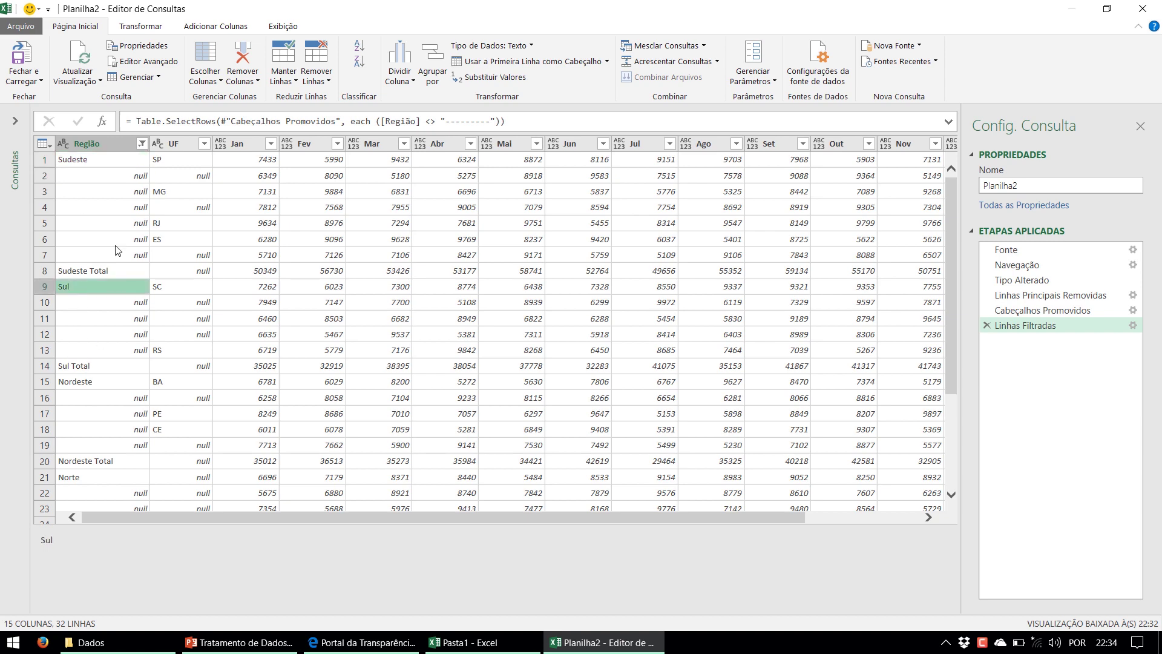
click(113, 145)
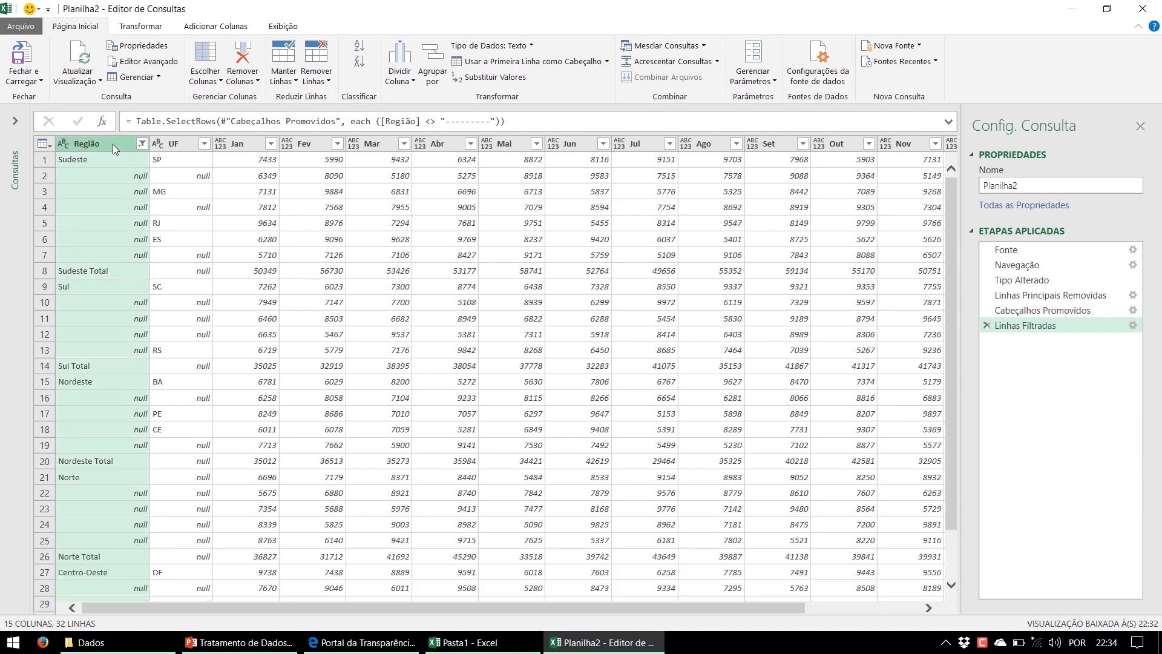
Fill down Região so blank cells take names like Sudeste and Sul
click(164, 27)
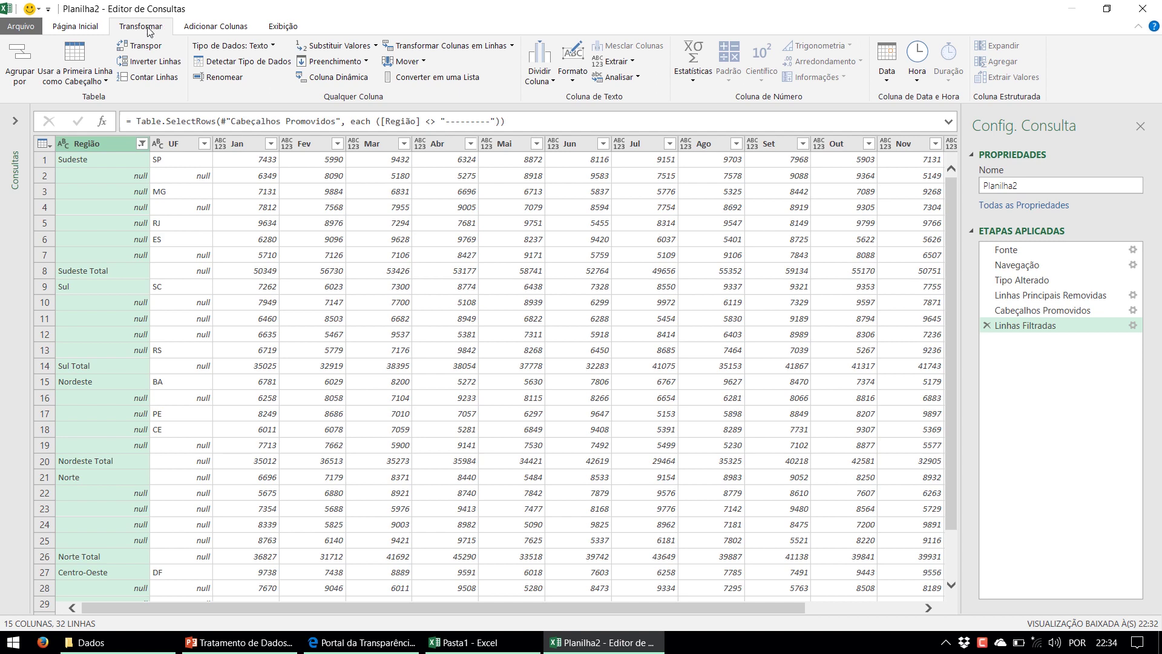
click(345, 63)
click(336, 78)
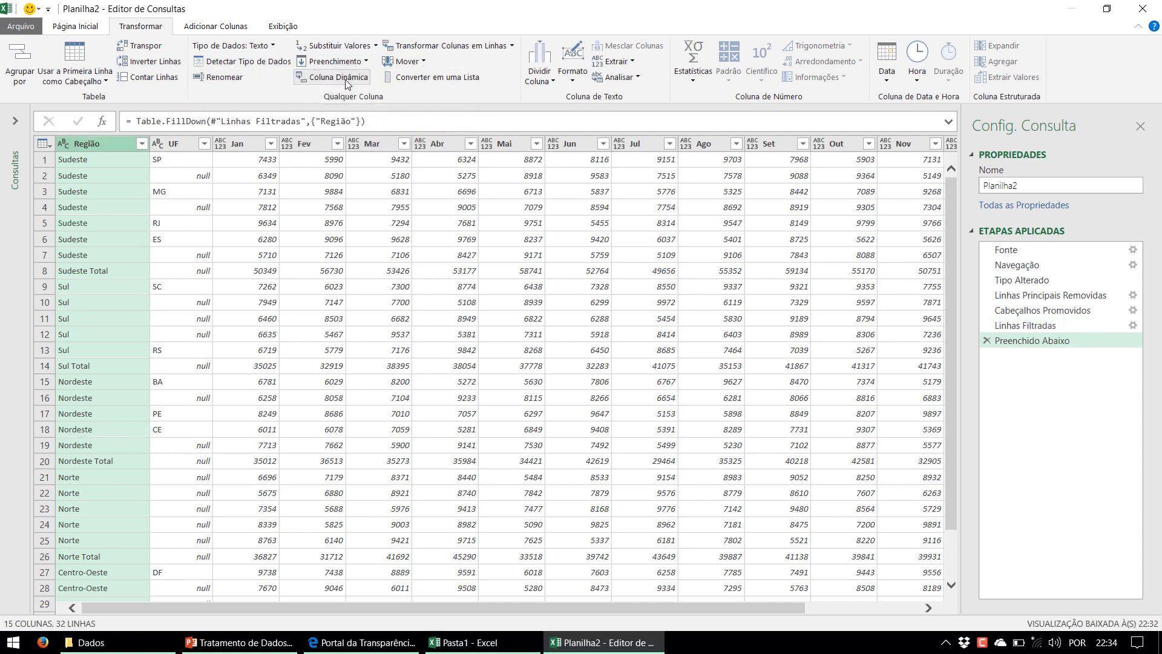
click(100, 175)
click(93, 209)
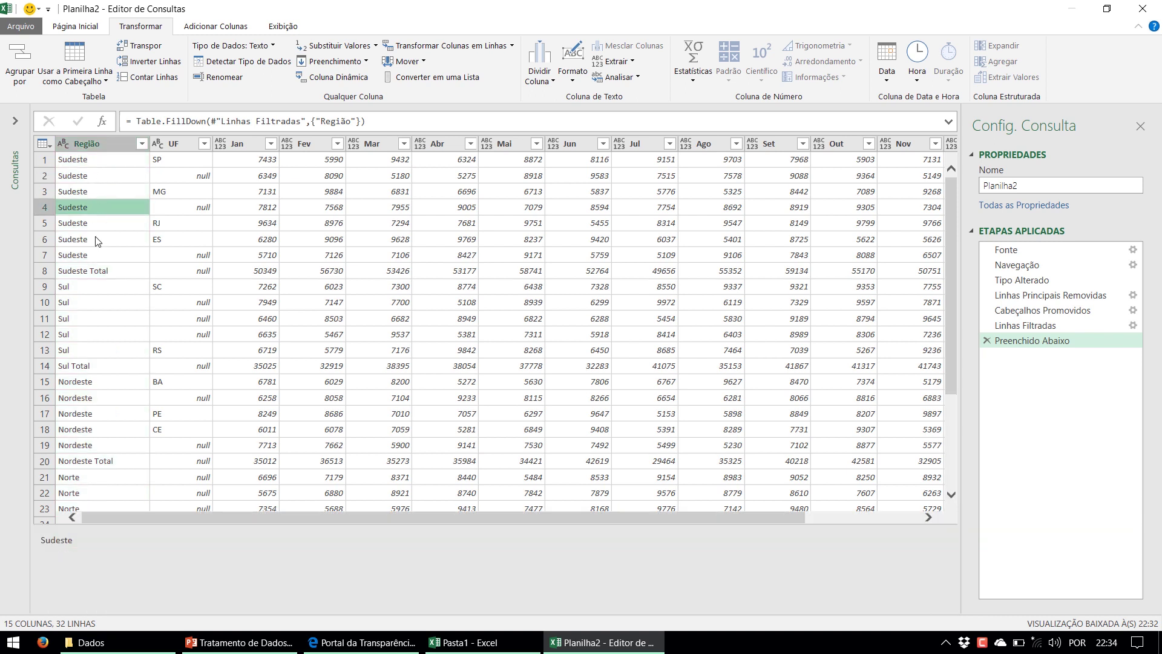
click(103, 289)
click(91, 320)
click(90, 330)
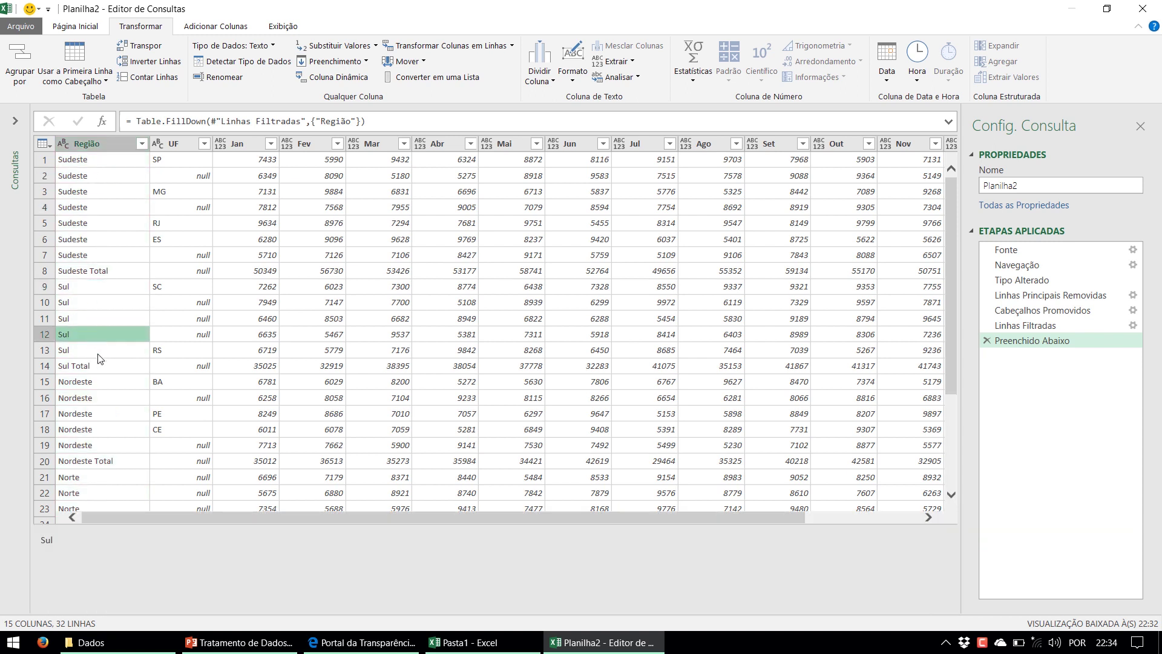
Compare the table before and after the fill-down and point out Table.FillDown in the formula
click(1045, 330)
click(1043, 339)
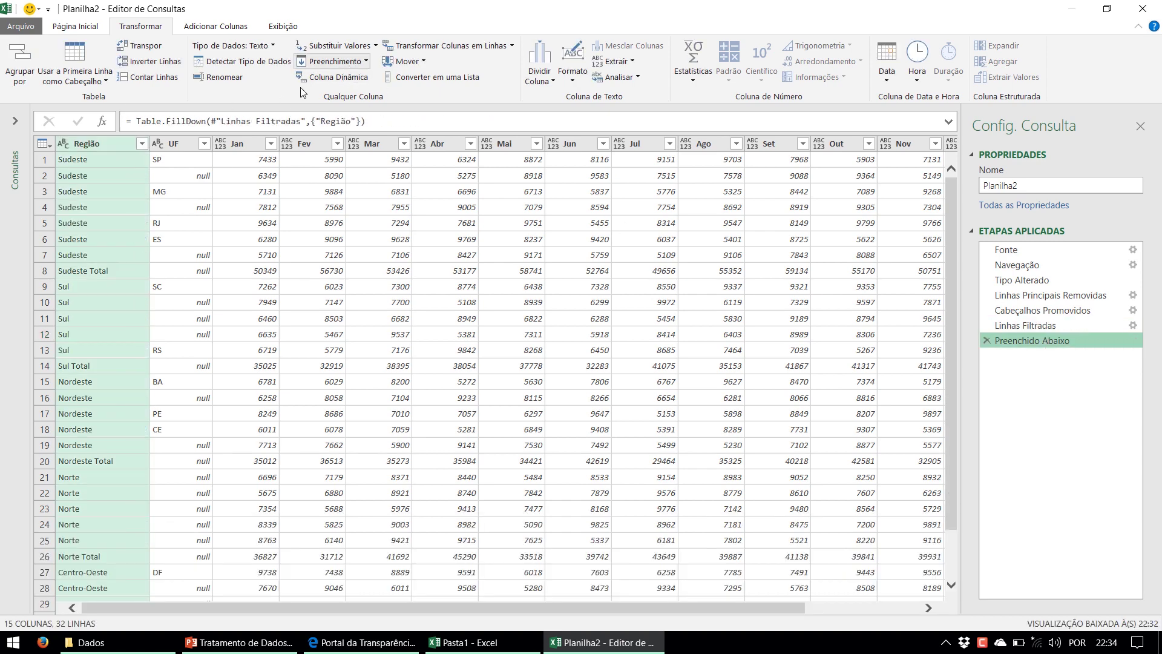
drag(125, 124, 287, 126)
click(172, 122)
double_click(139, 123)
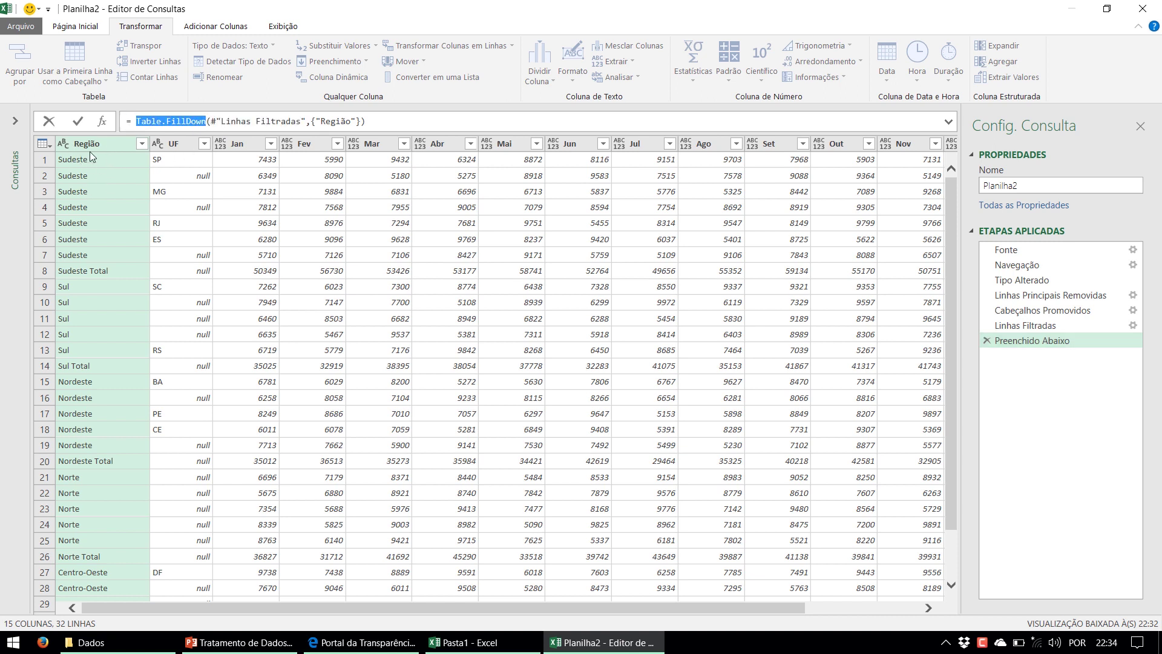
click(176, 147)
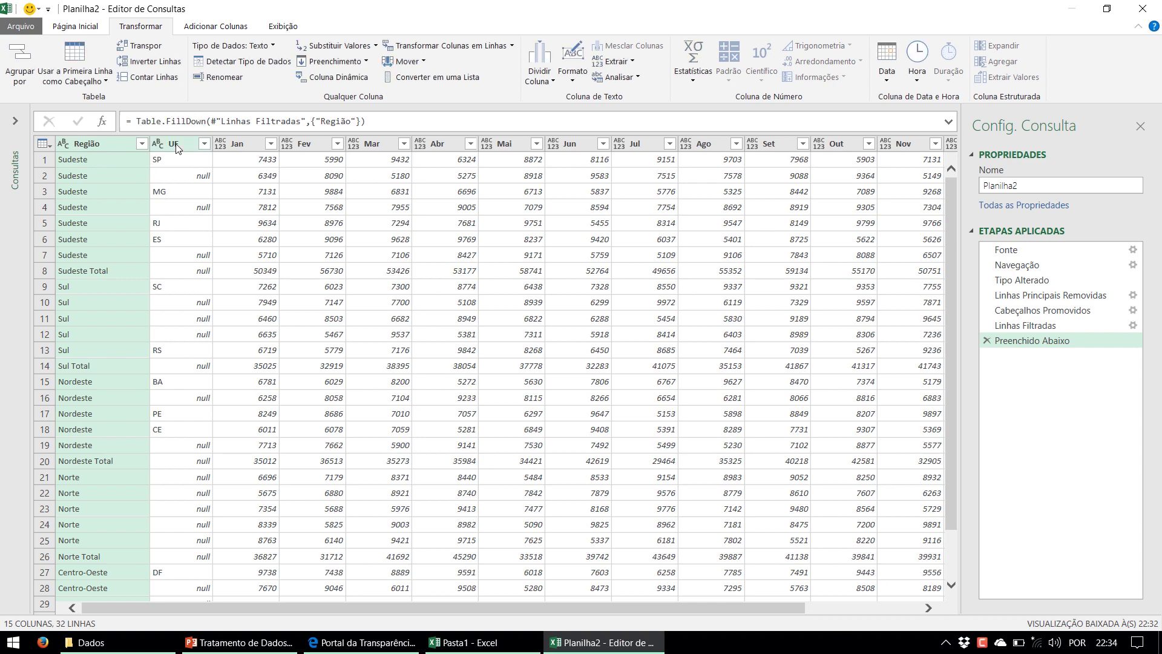
click(174, 147)
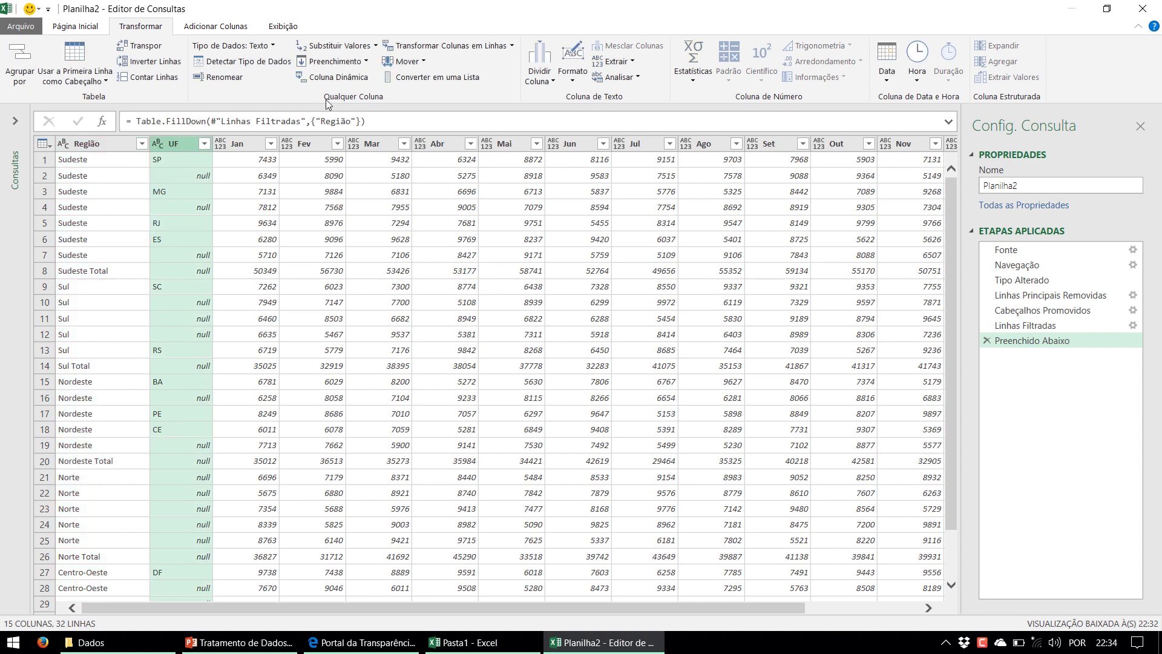
click(351, 63)
Fill down UF so blank cells take state codes like SP, MG and RJ
click(349, 77)
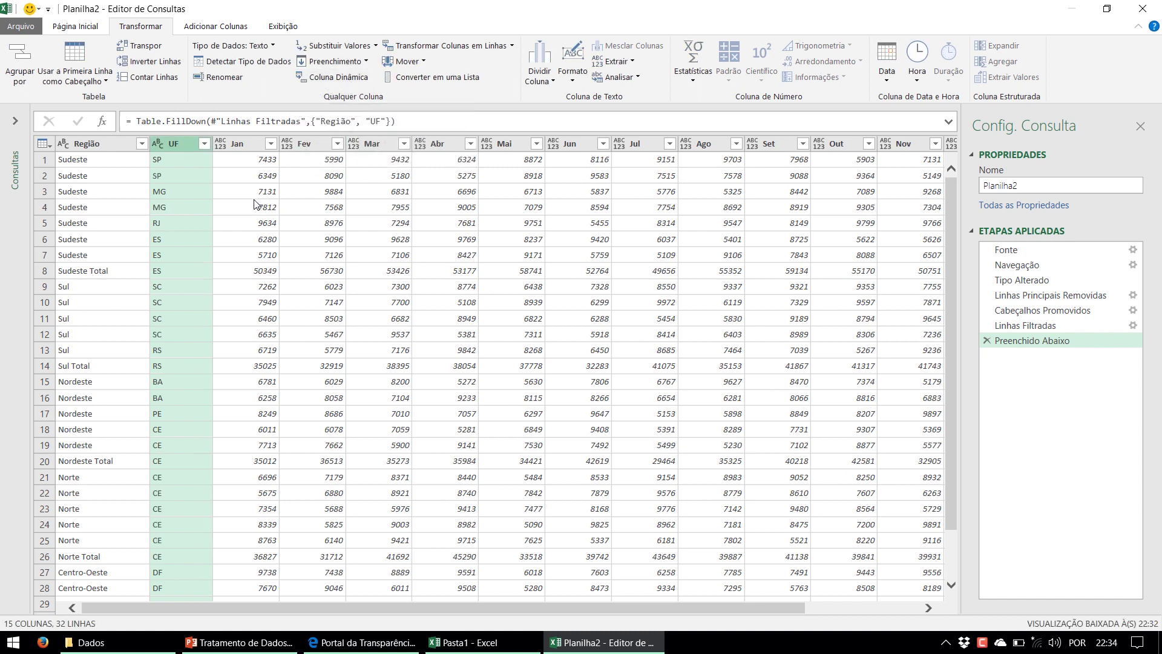
scroll(282, 384, down, 2)
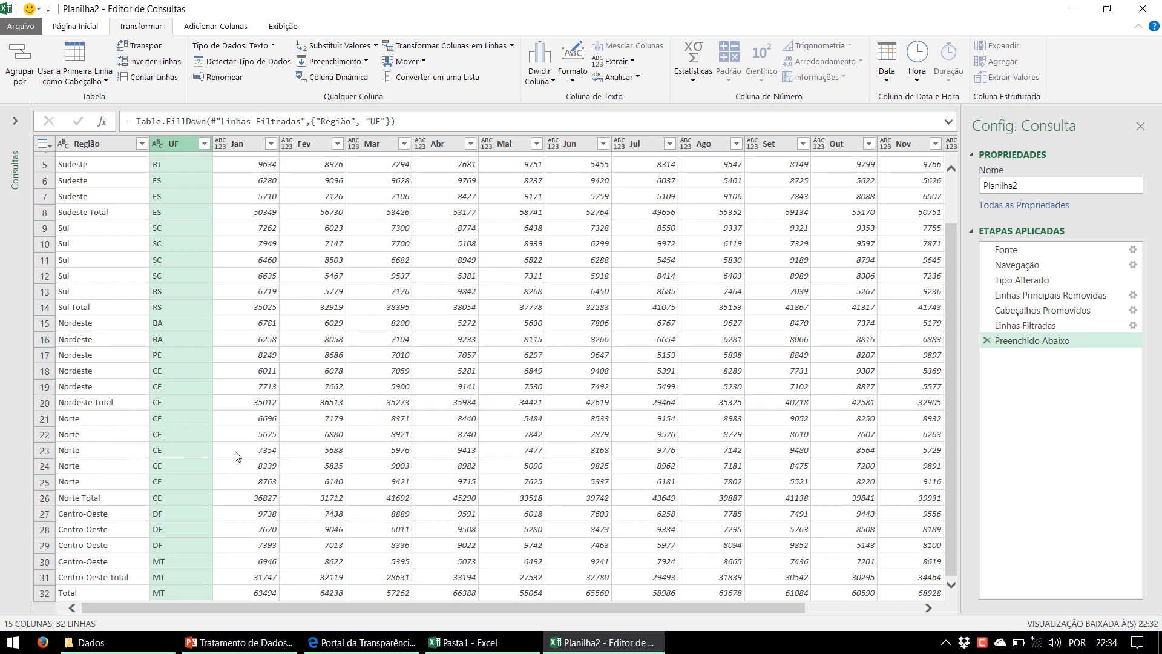
scroll(239, 457, up, 2)
drag(261, 607, 73, 600)
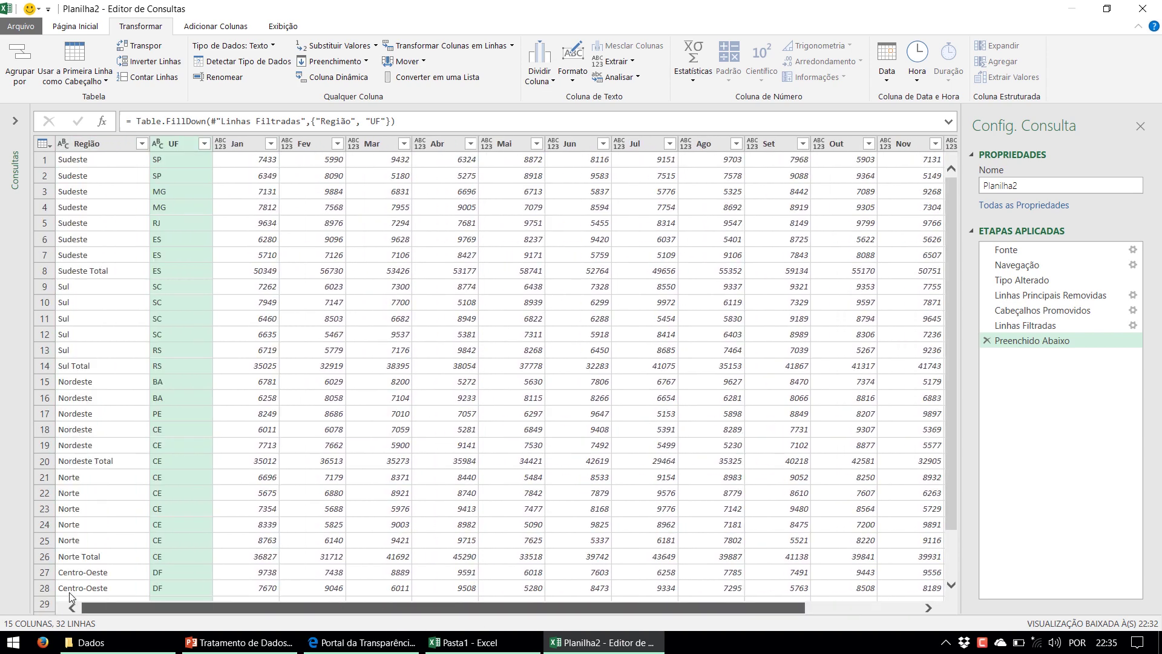
click(245, 145)
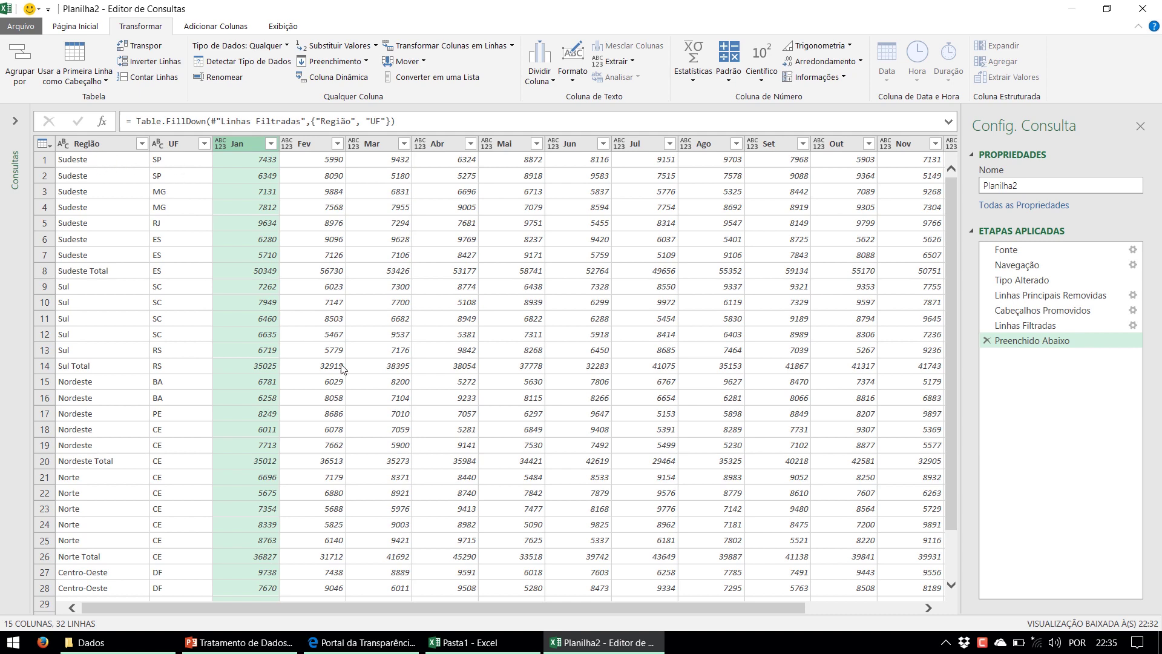
drag(474, 608, 587, 609)
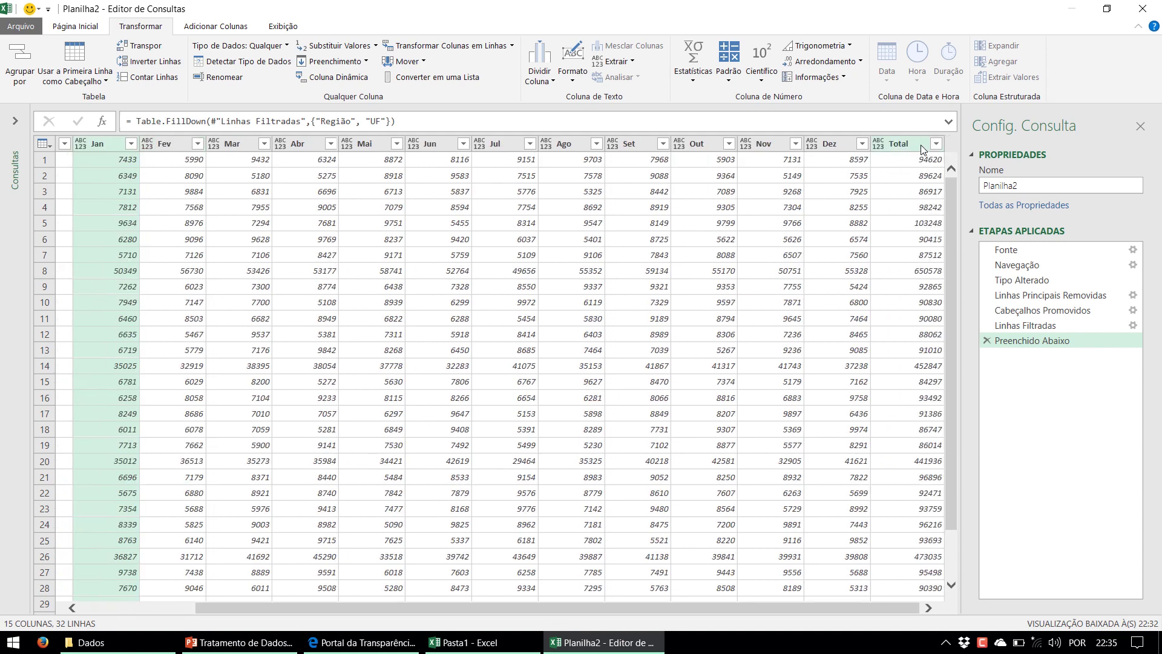
Unpivot the Jan through Total columns into attribute/value rows, giving 416 rows
shift+click(923, 145)
drag(876, 608, 762, 608)
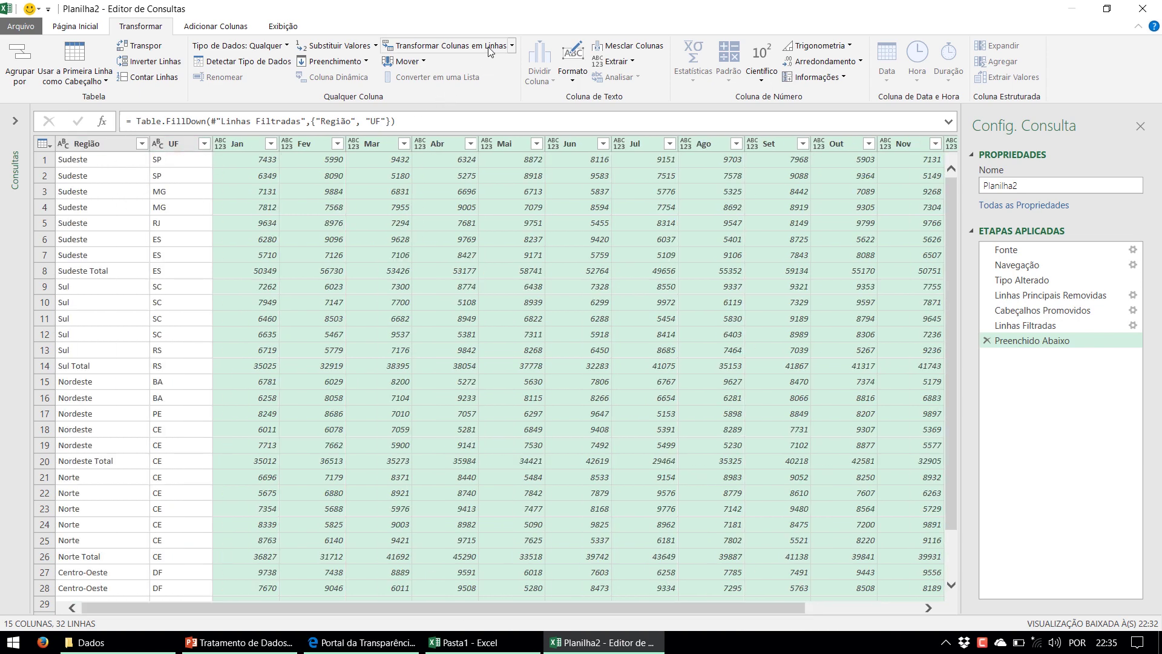
click(445, 45)
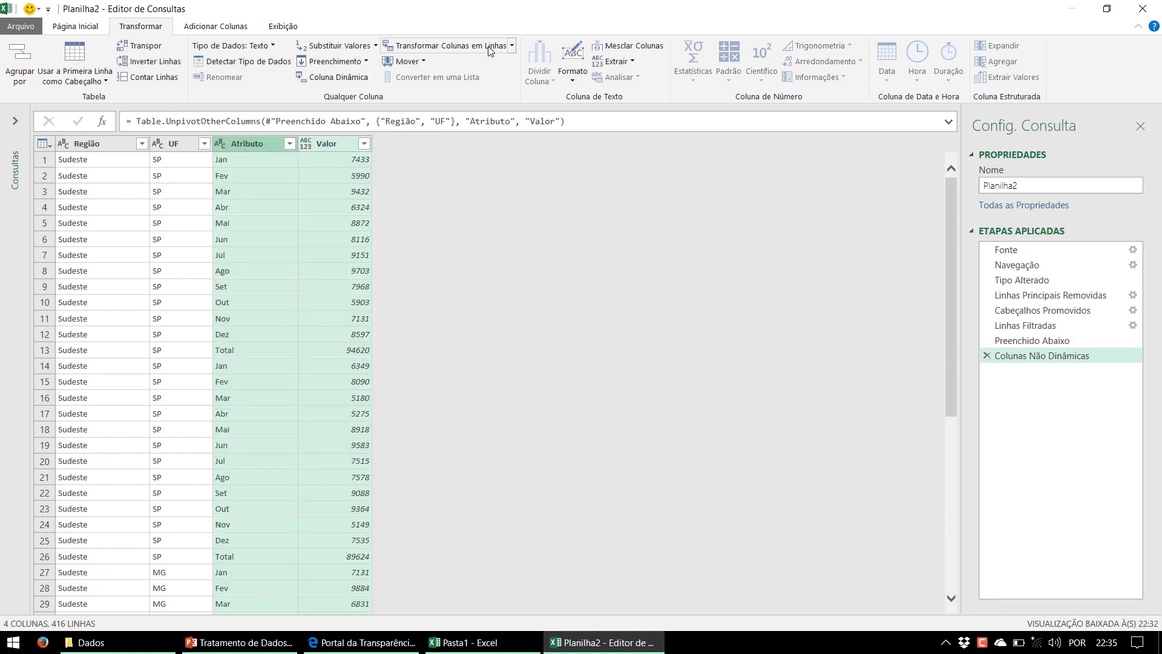
Rename the Atributo column to Mês
click(266, 146)
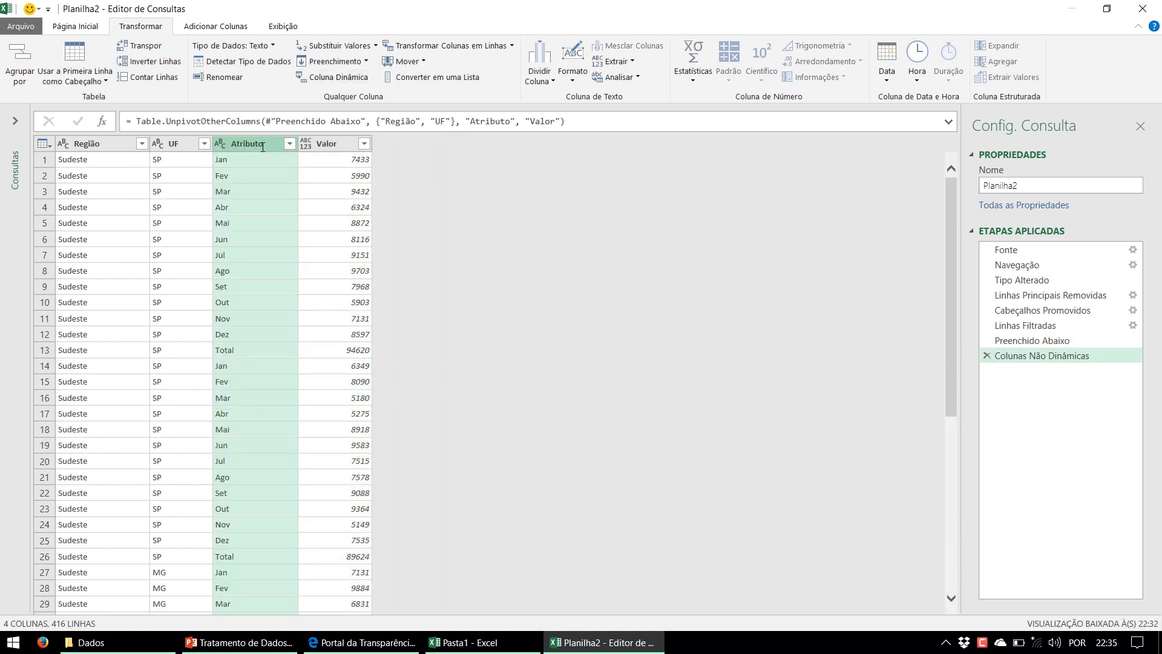
double_click(262, 147)
text(/M)
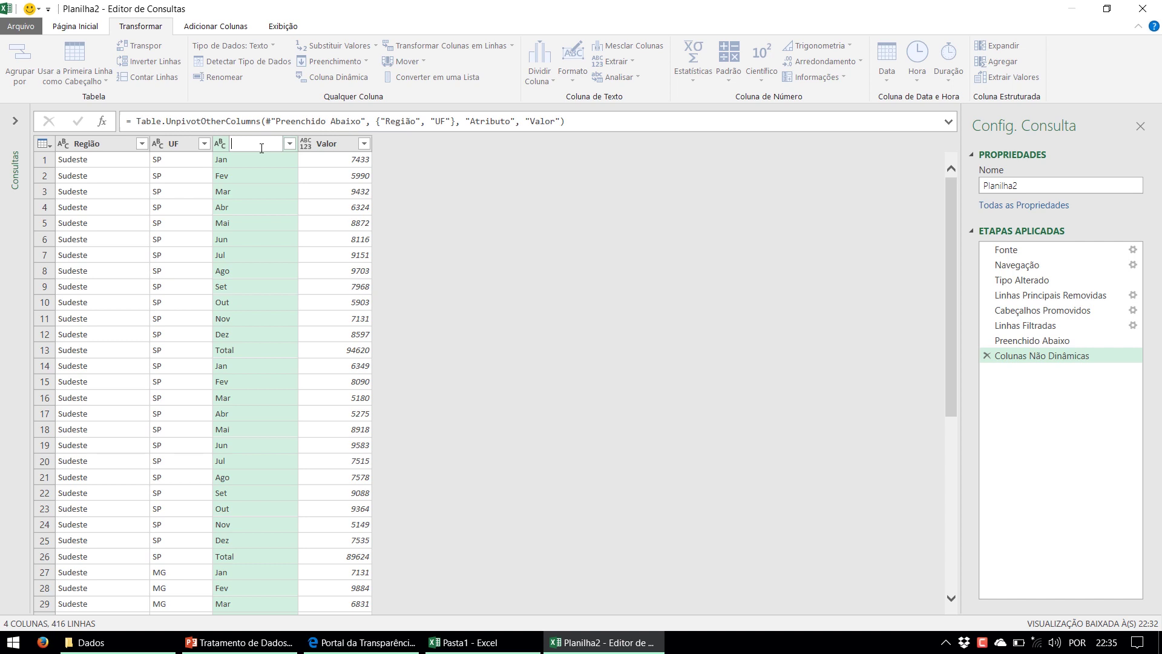
text(ês)
key(Return)
click(318, 145)
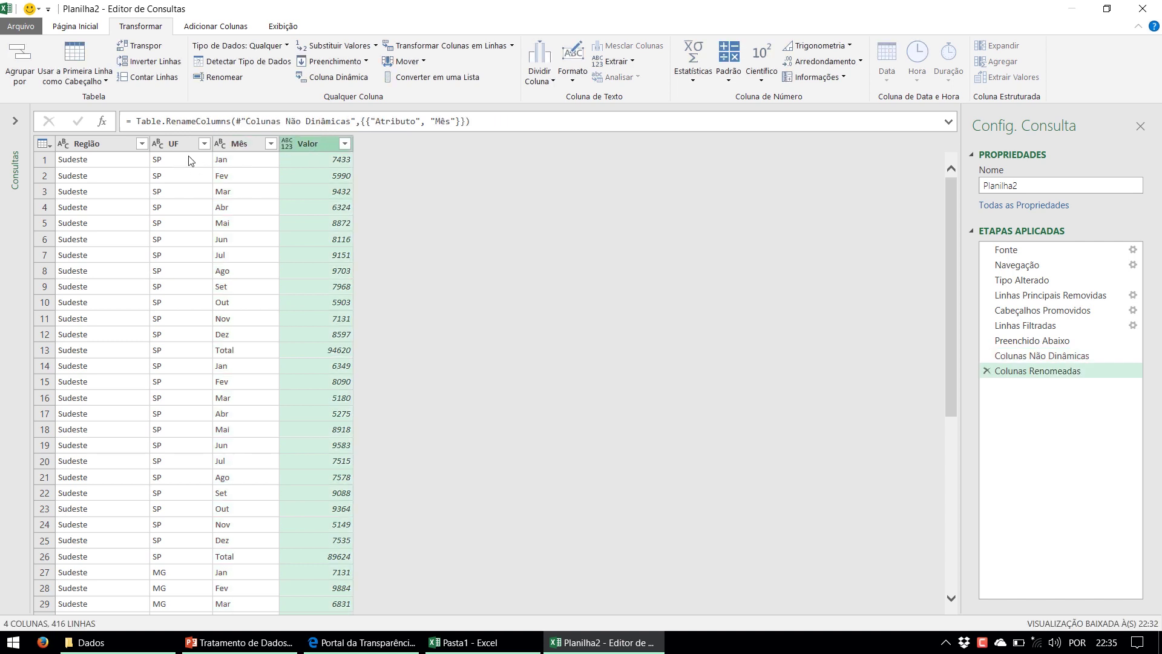
Check the Região and UF values in the unpivoted rows, from SP in row 2 down to row 22
click(99, 161)
click(156, 162)
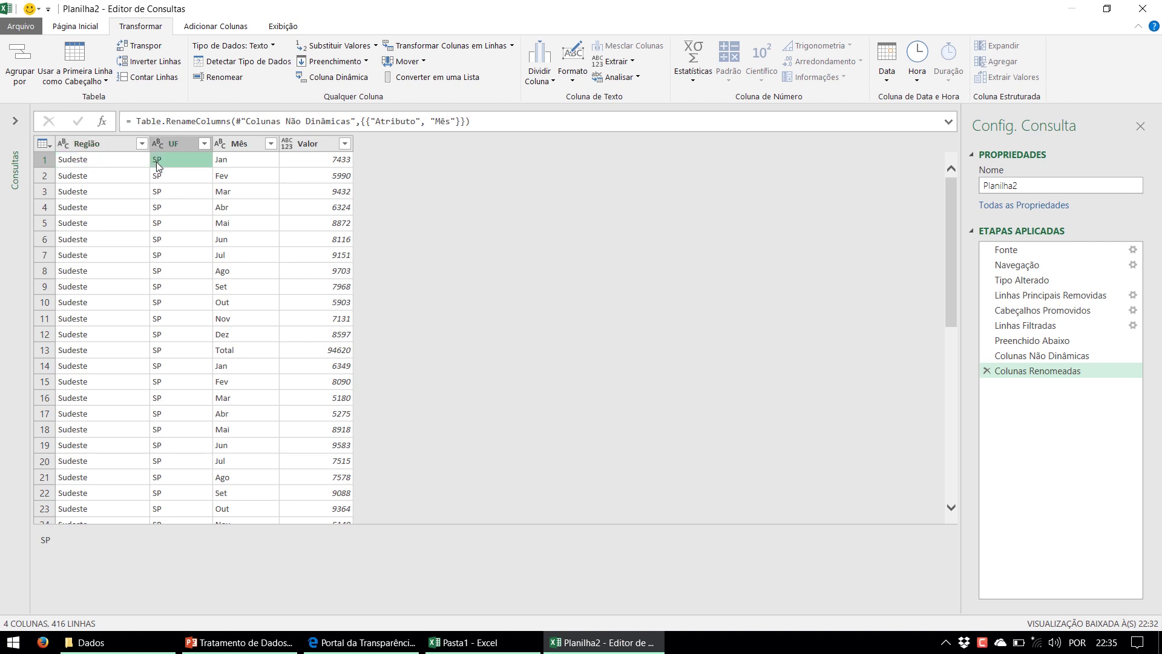
click(163, 176)
click(164, 193)
click(165, 241)
click(181, 355)
click(184, 384)
click(188, 431)
click(201, 493)
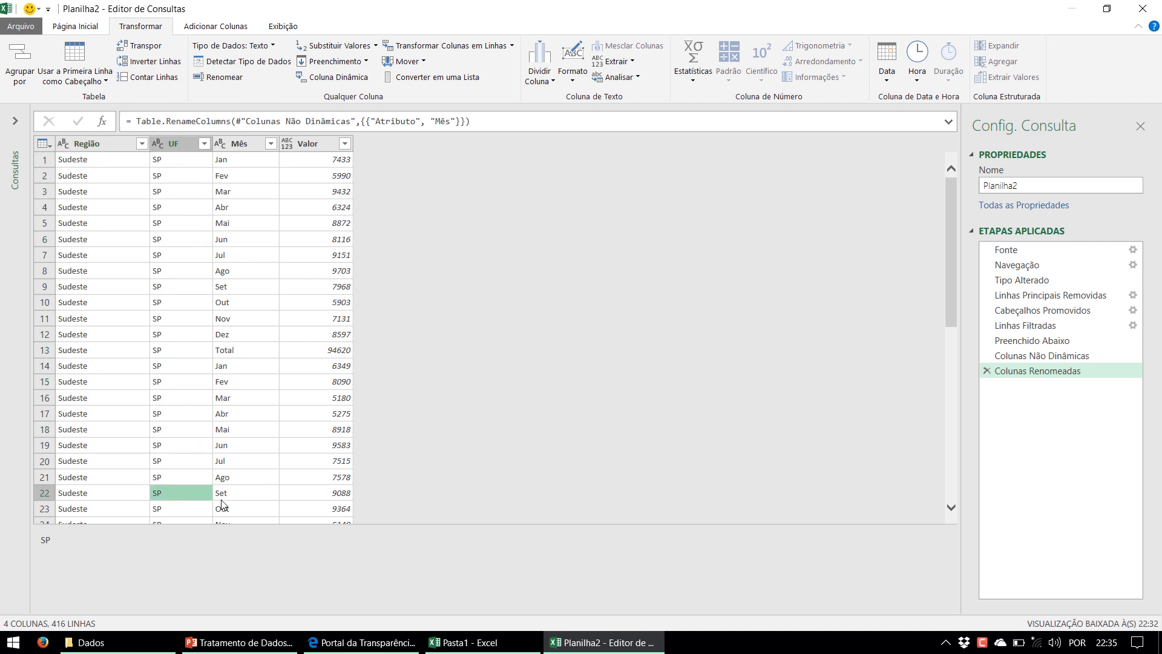
Check the Mês values from Jan to Mai in row 18, scrolling down the rows and back to the top
click(232, 162)
click(238, 207)
click(239, 303)
click(246, 381)
click(252, 431)
scroll(253, 430, down, 3)
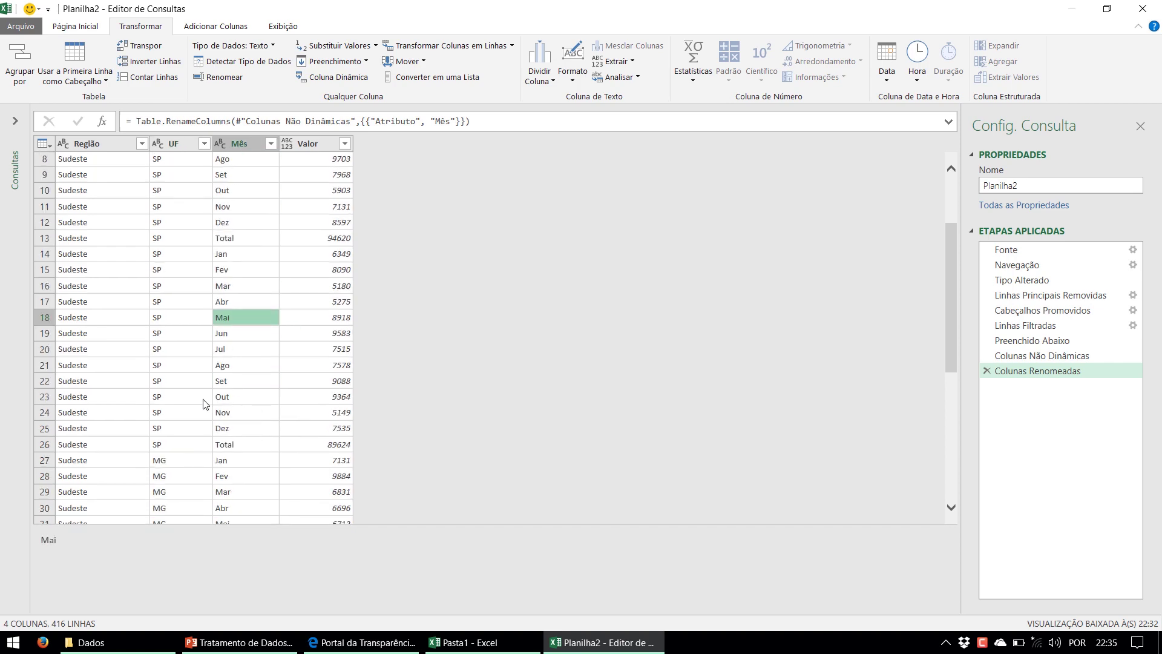
scroll(212, 403, down, 6)
scroll(213, 402, down, 12)
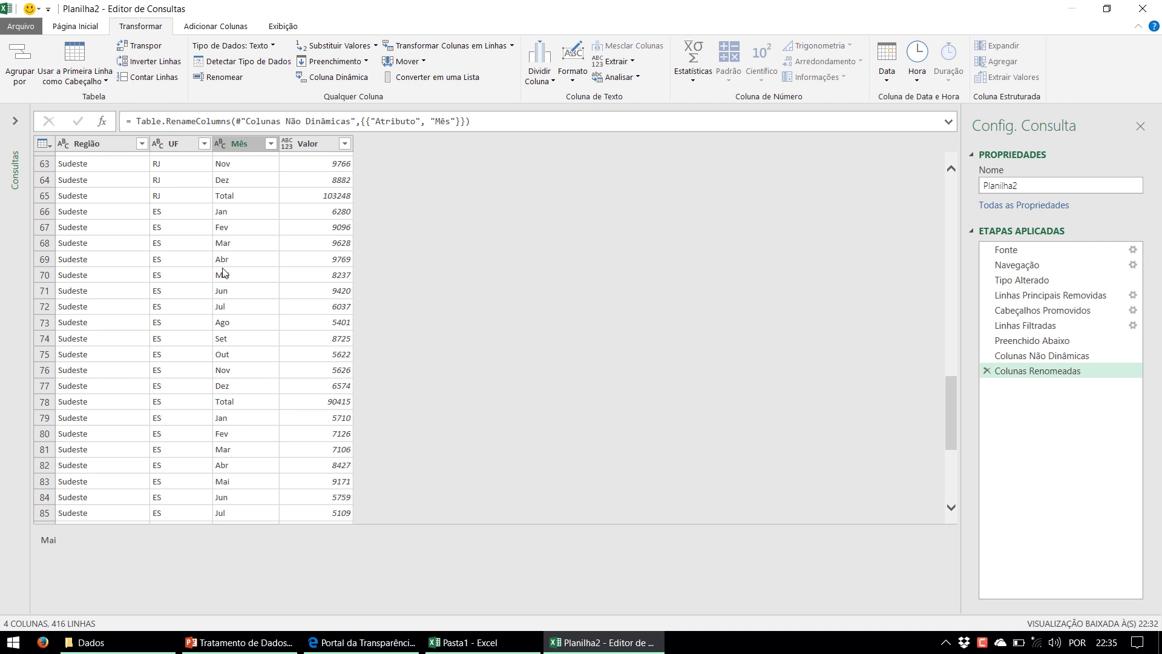
scroll(224, 272, up, 20)
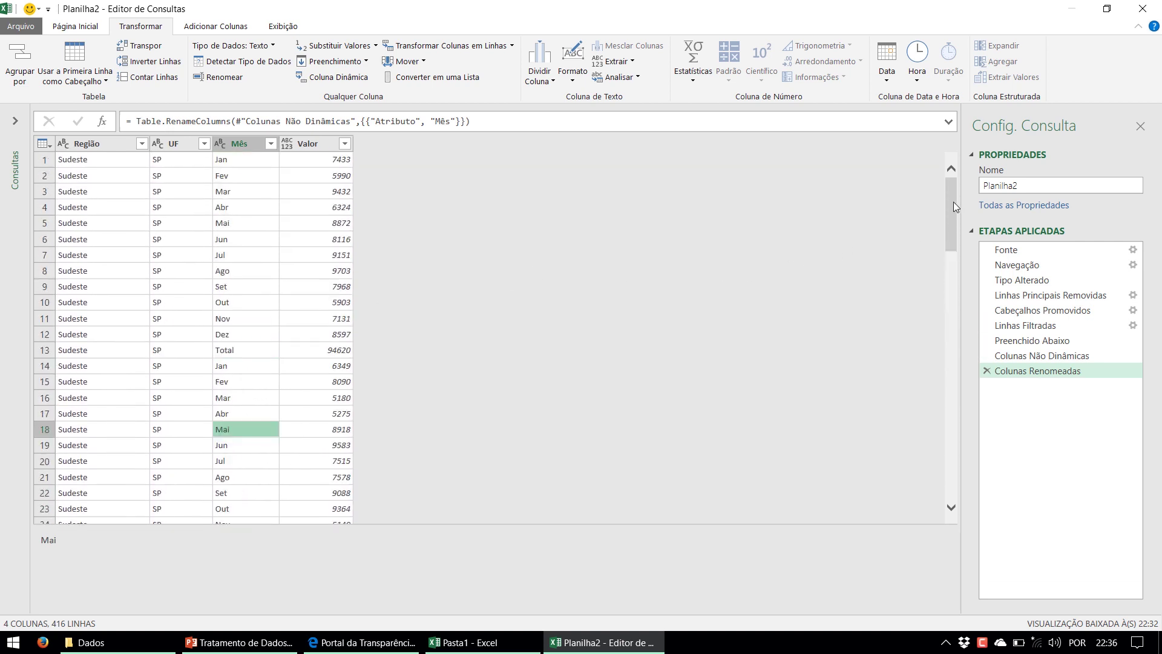
click(76, 29)
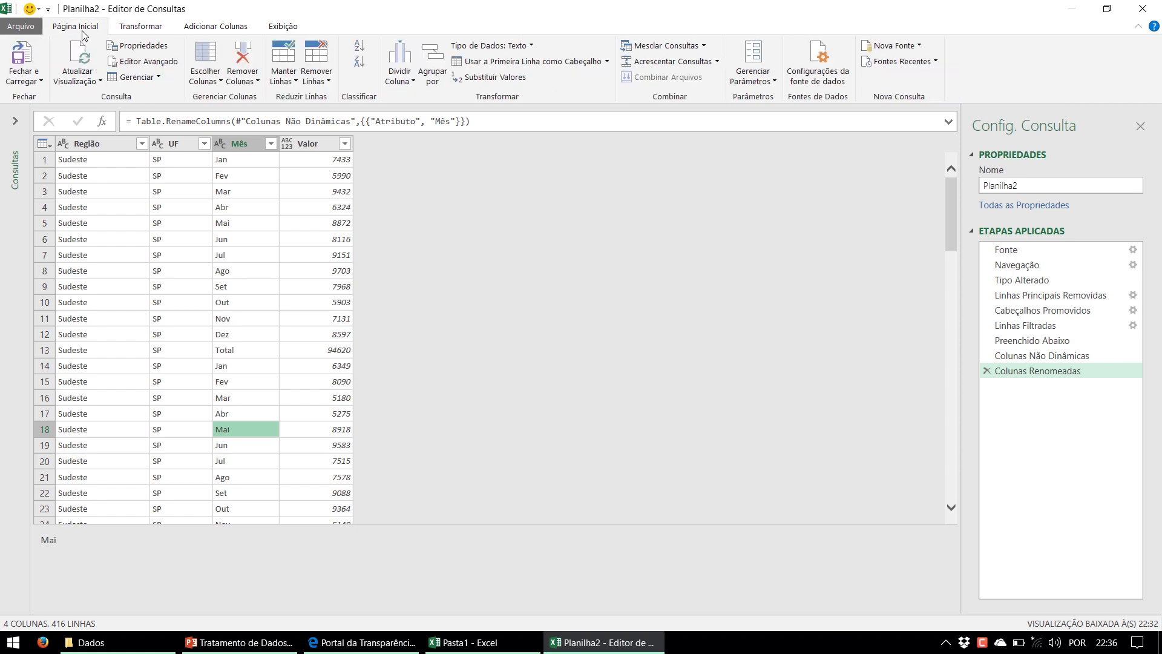
Close and load the query, placing the 416-row Região/UF/Mês/Valor table on Planilha3
click(22, 58)
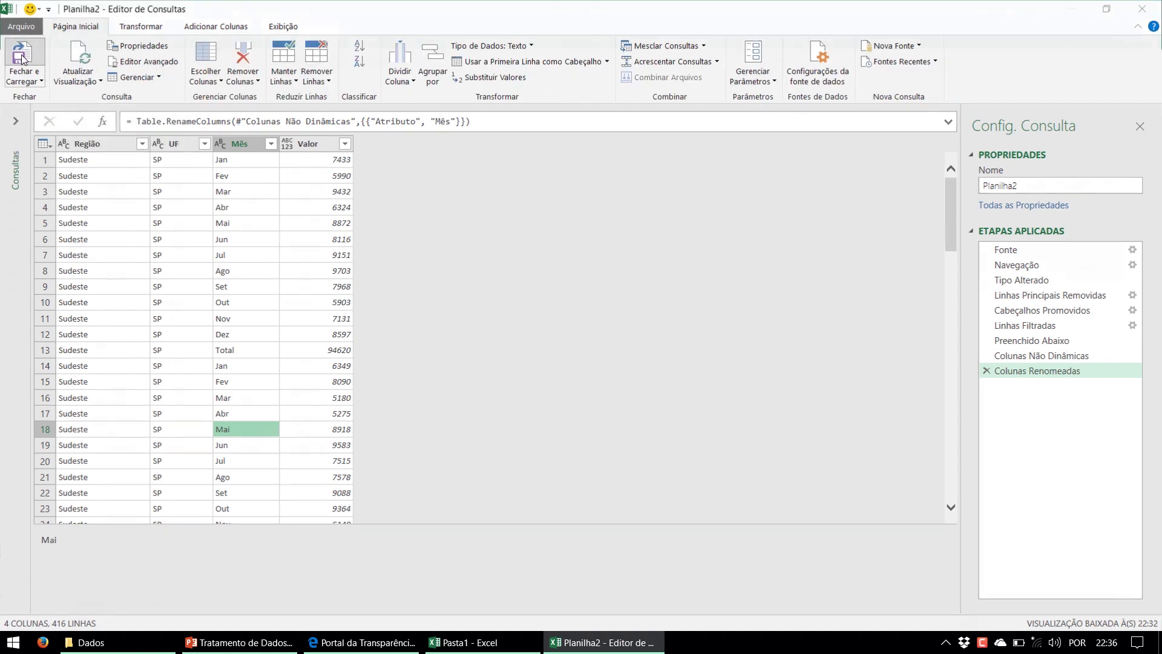
click(150, 301)
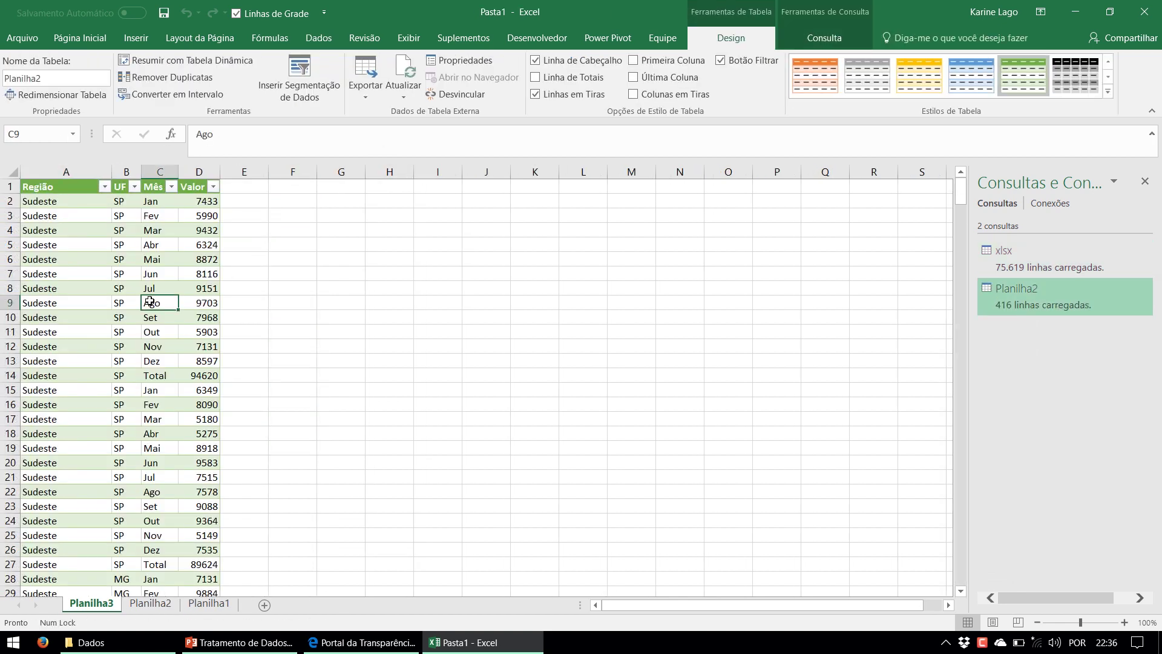
scroll(150, 301, down, 20)
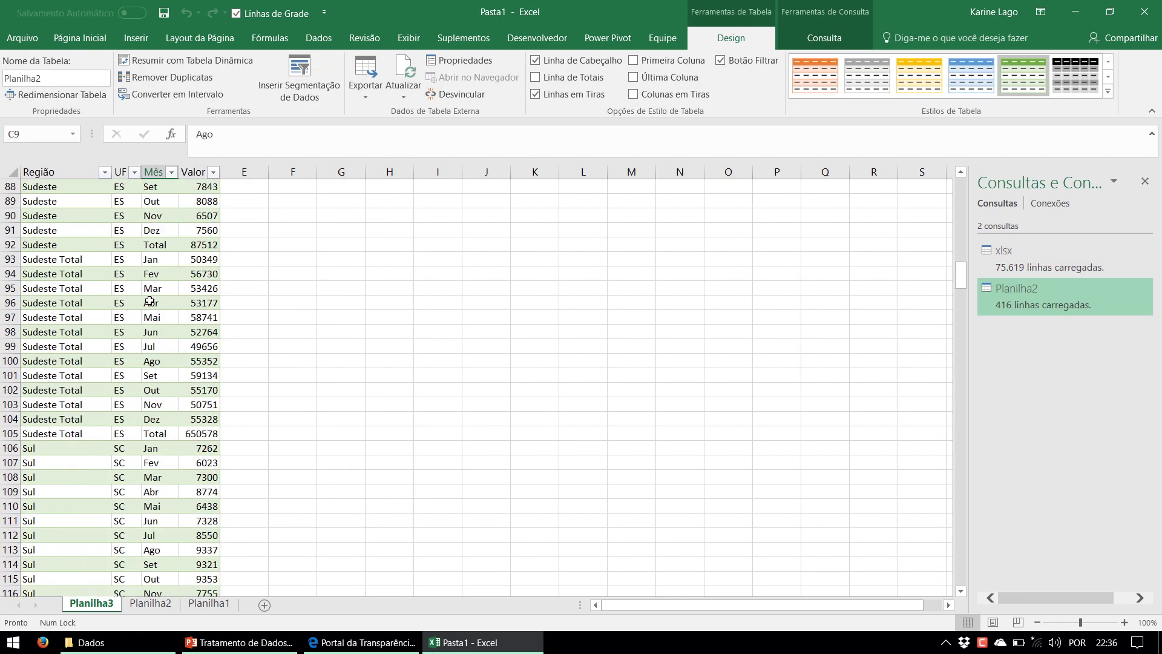
scroll(150, 300, down, 1)
Review the loaded table by selecting the Sul rows in the Região and Mês columns, then return to PowerPoint
click(97, 303)
scroll(75, 376, down, 3)
click(58, 316)
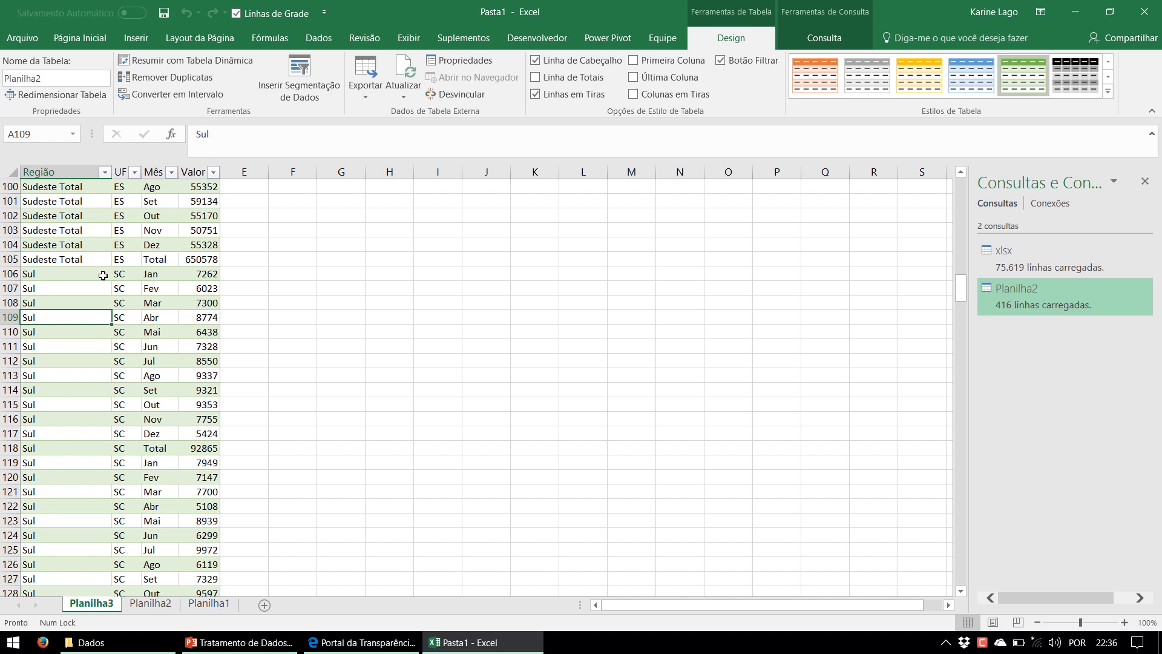
drag(91, 277, 121, 493)
drag(154, 275, 152, 538)
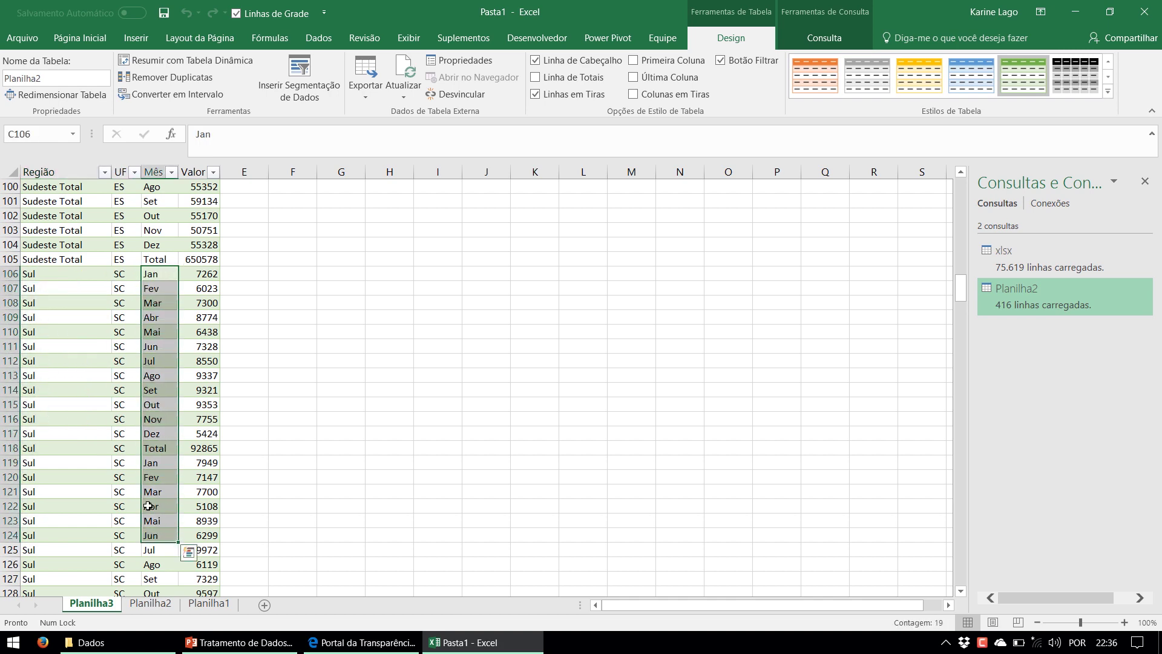
scroll(143, 491, down, 5)
scroll(143, 492, down, 20)
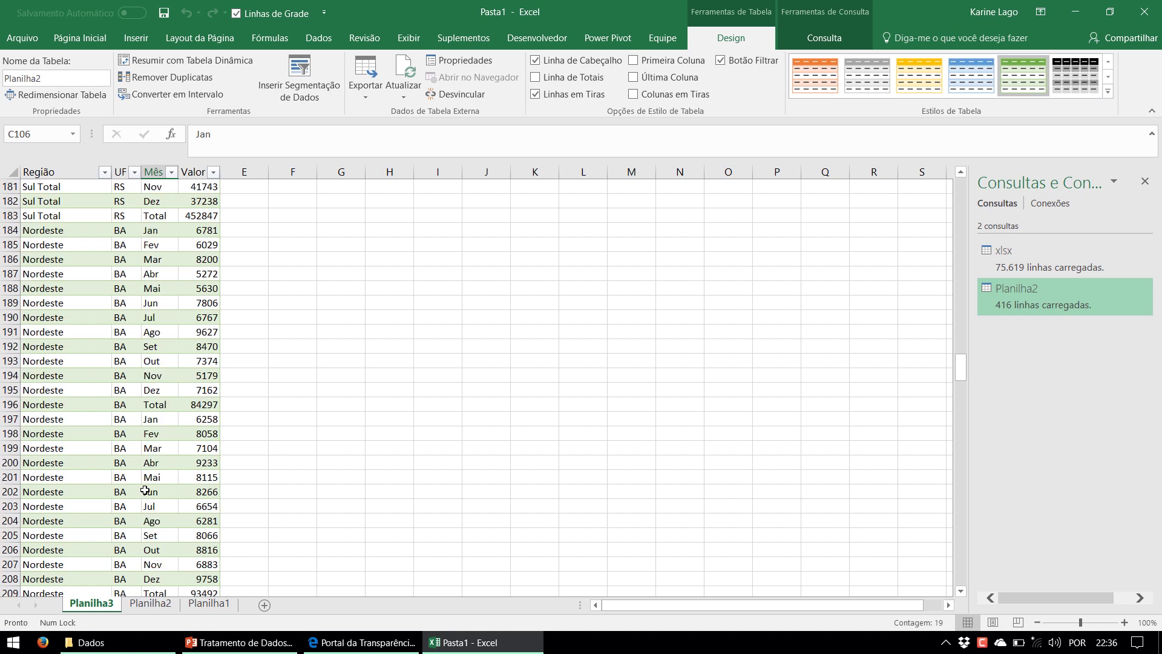
scroll(145, 487, down, 8)
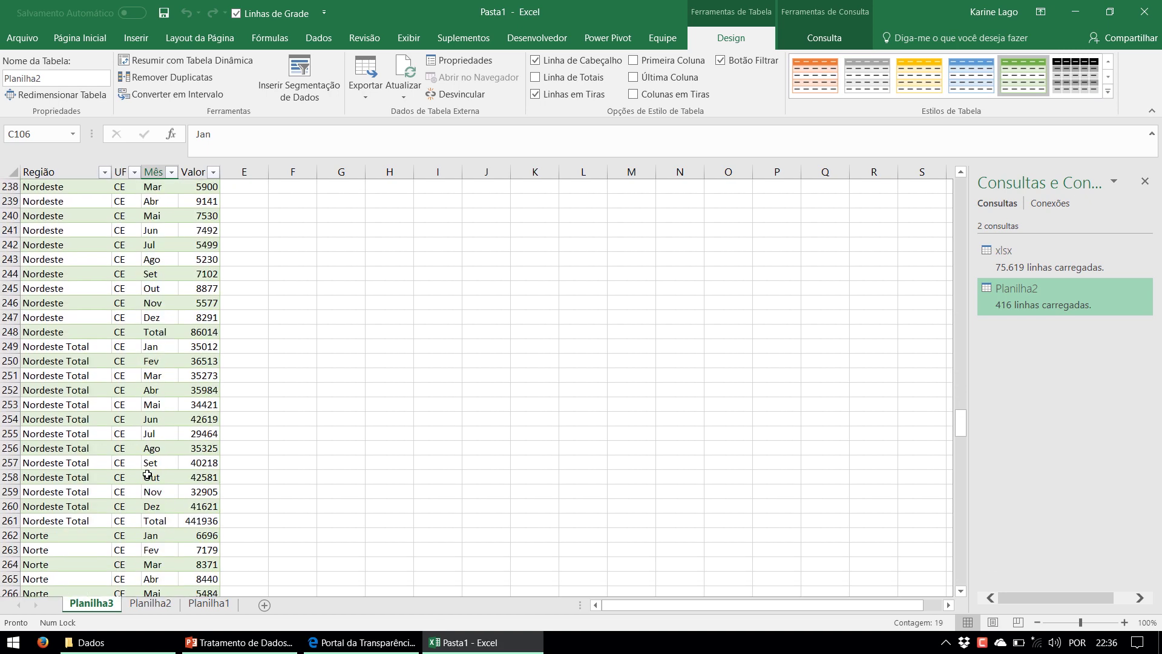
click(239, 642)
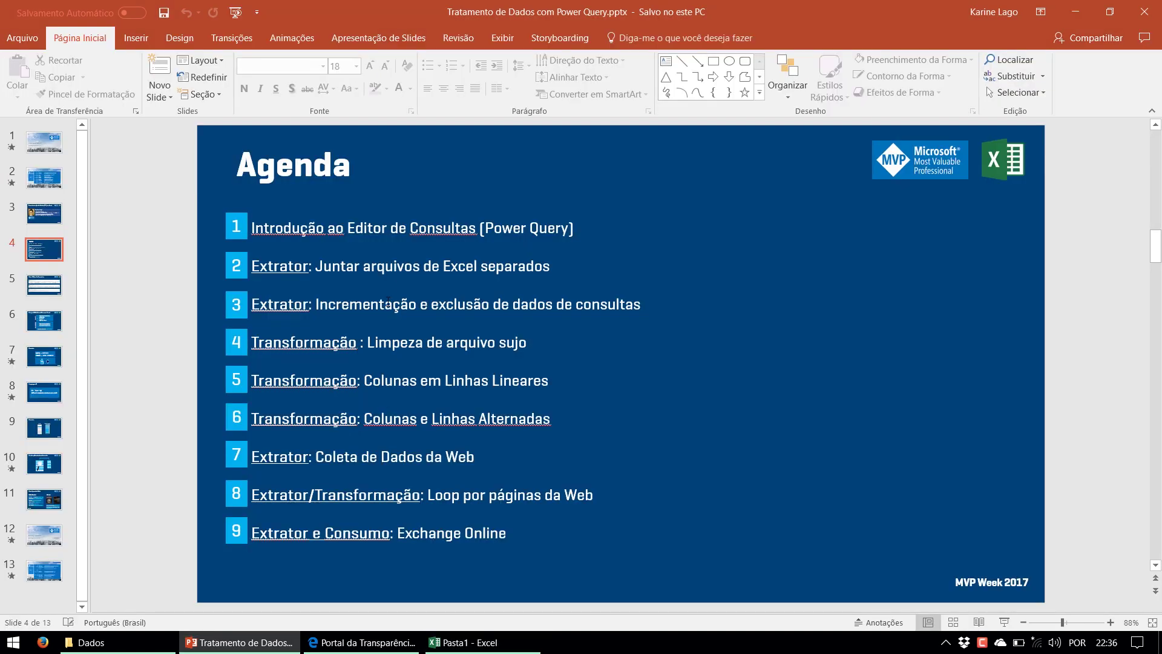
Highlight agenda items 'Limpeza de arquivo sujo' and 'Colunas em Linhas Lineares', then bring up the Dados folder
drag(403, 343, 529, 343)
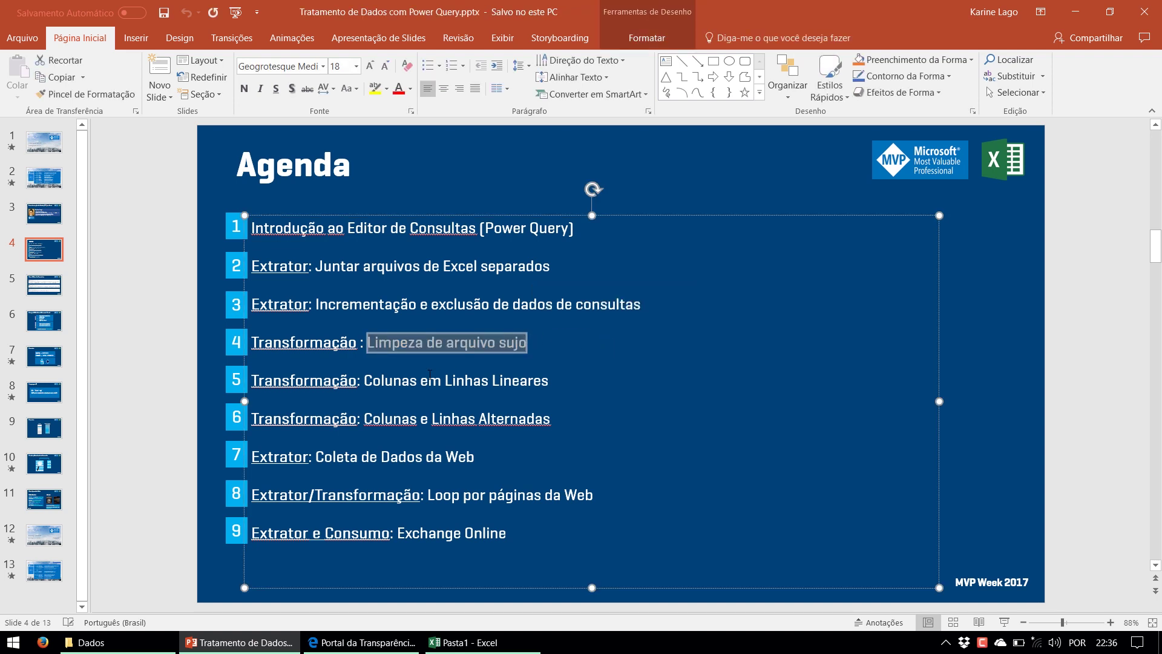
drag(374, 380, 572, 380)
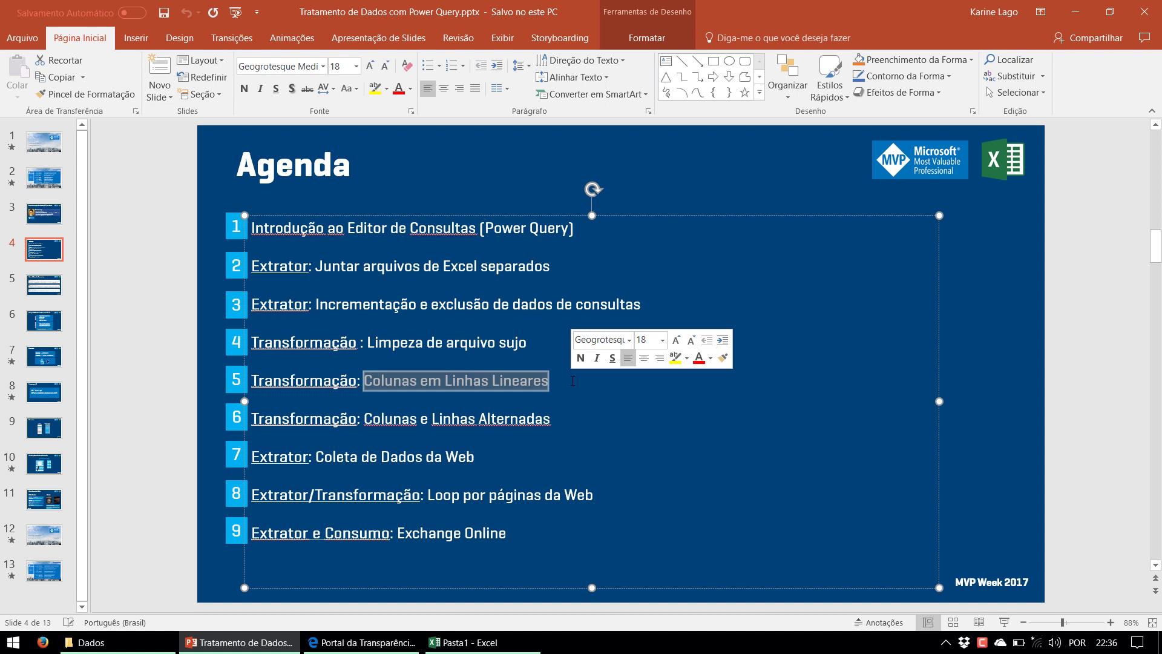
click(150, 651)
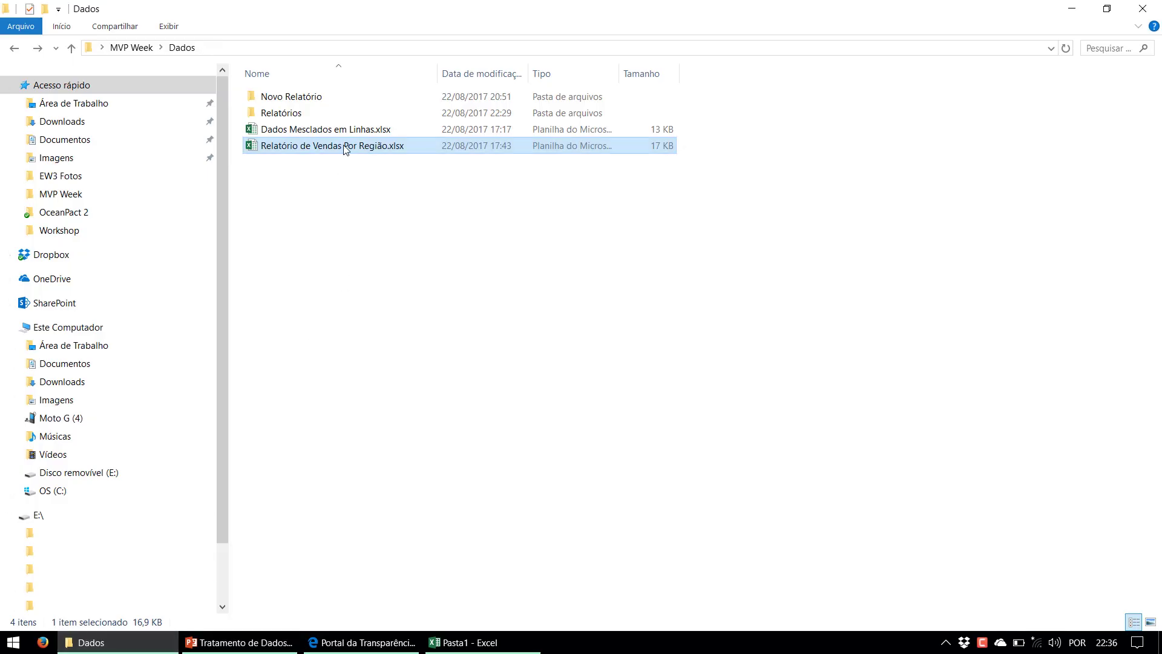
Open Relatório de Vendas Por Região.xlsx and highlight month columns D–P, header row 7, UF column C and block D9:P28
double_click(346, 147)
drag(176, 172, 862, 152)
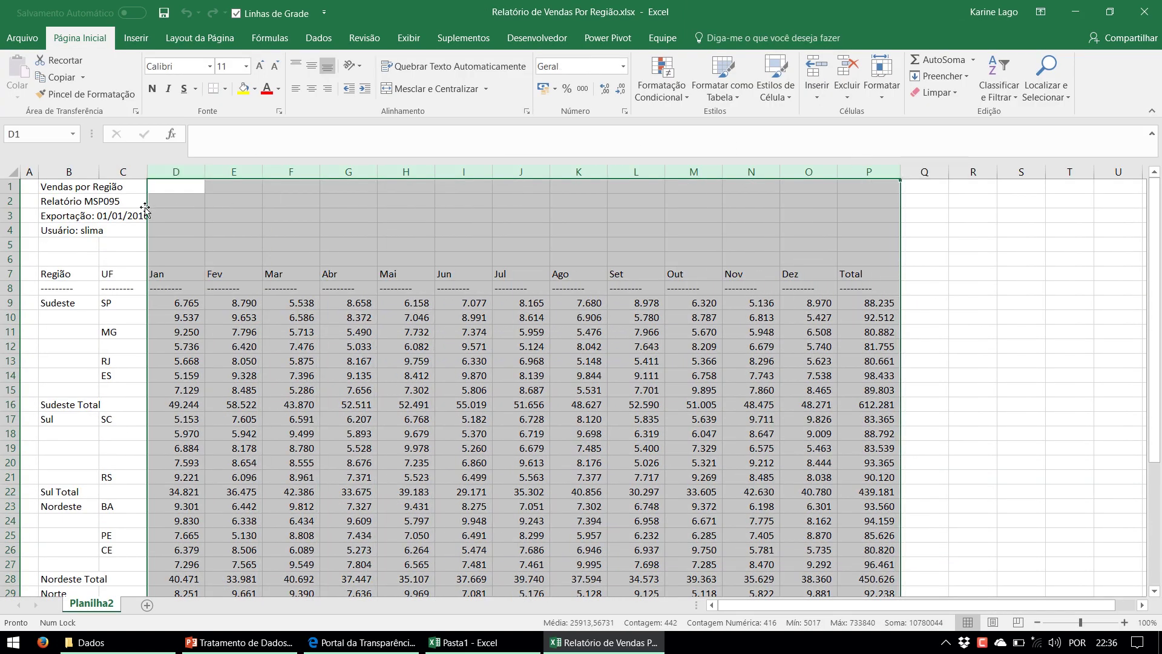
click(13, 273)
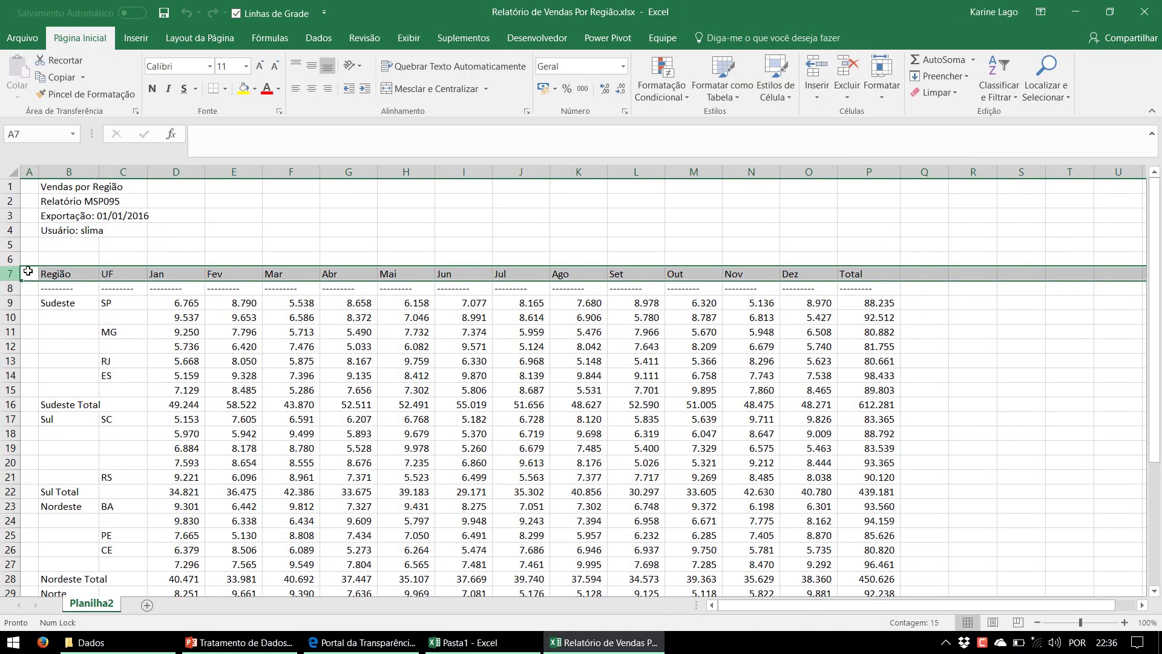
click(124, 174)
drag(182, 305, 842, 579)
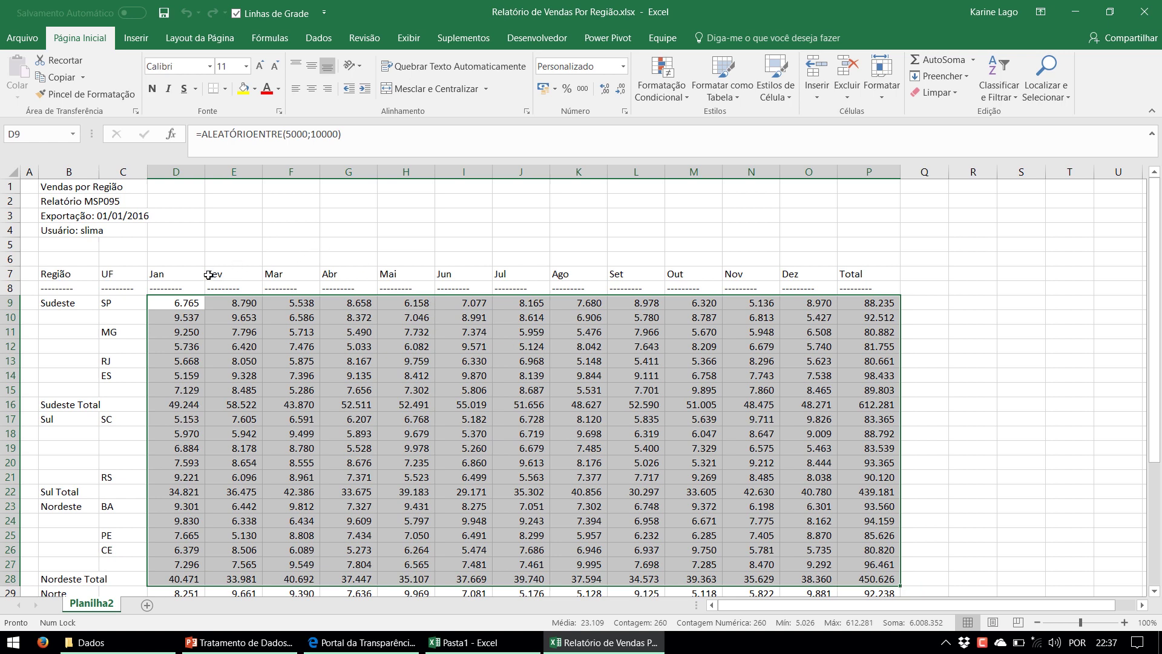
Highlight the Jan–Total headers, the Jan column, the Sudeste values D9:P16 and the Fev column, then return to PowerPoint
drag(183, 274, 902, 277)
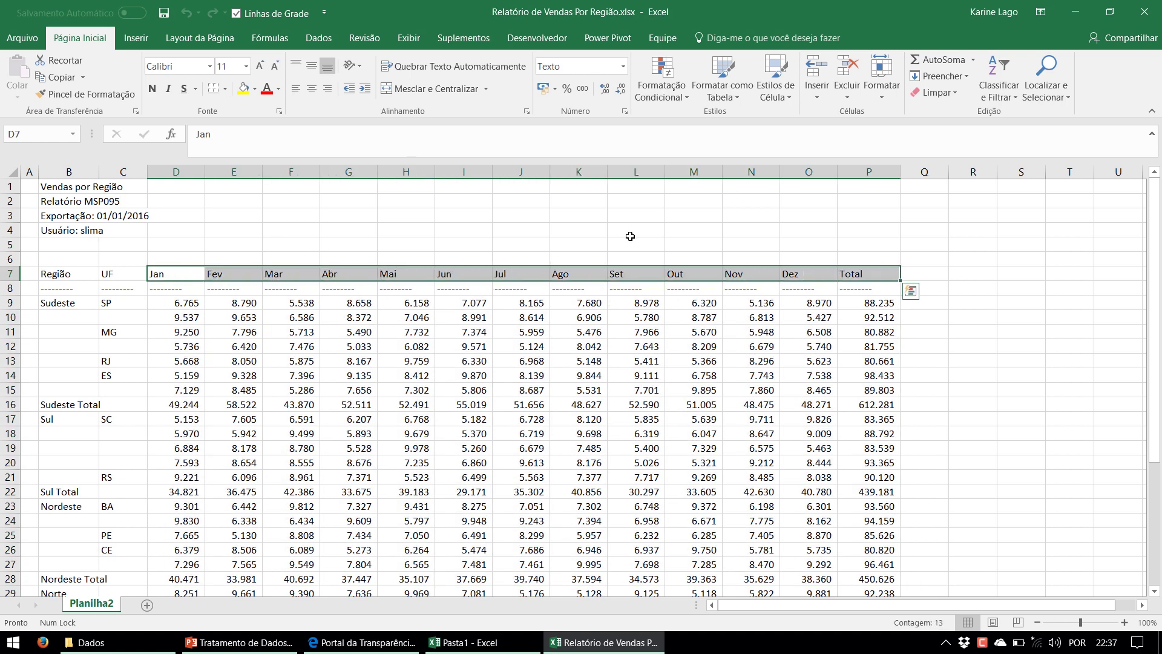
click(176, 172)
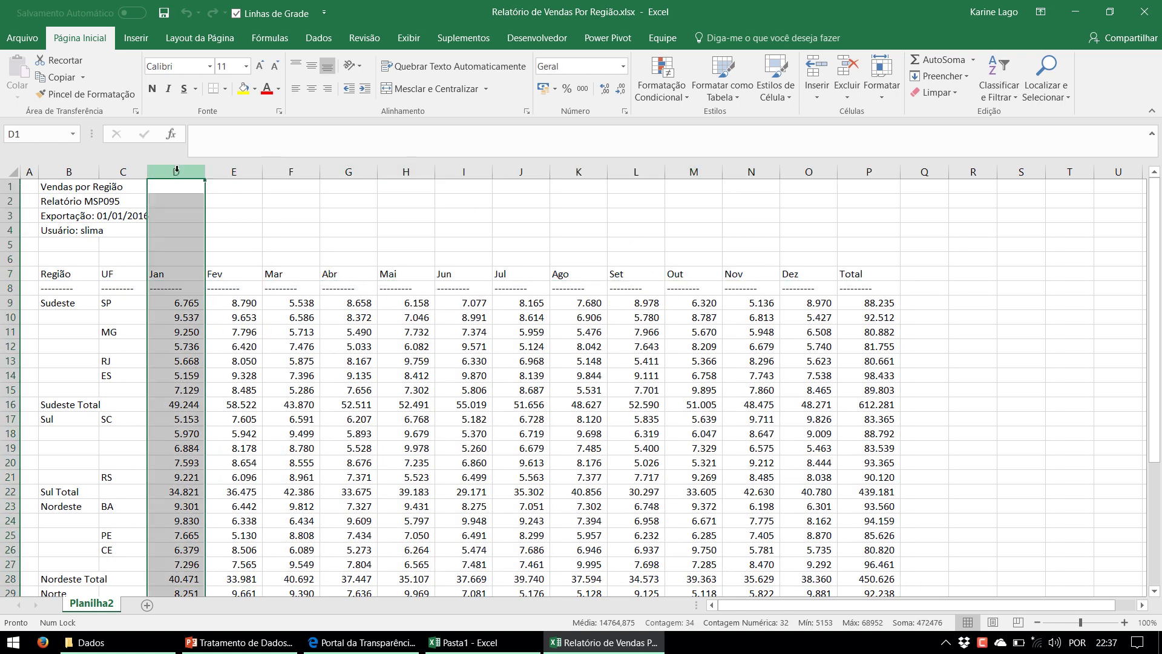
drag(182, 302, 872, 405)
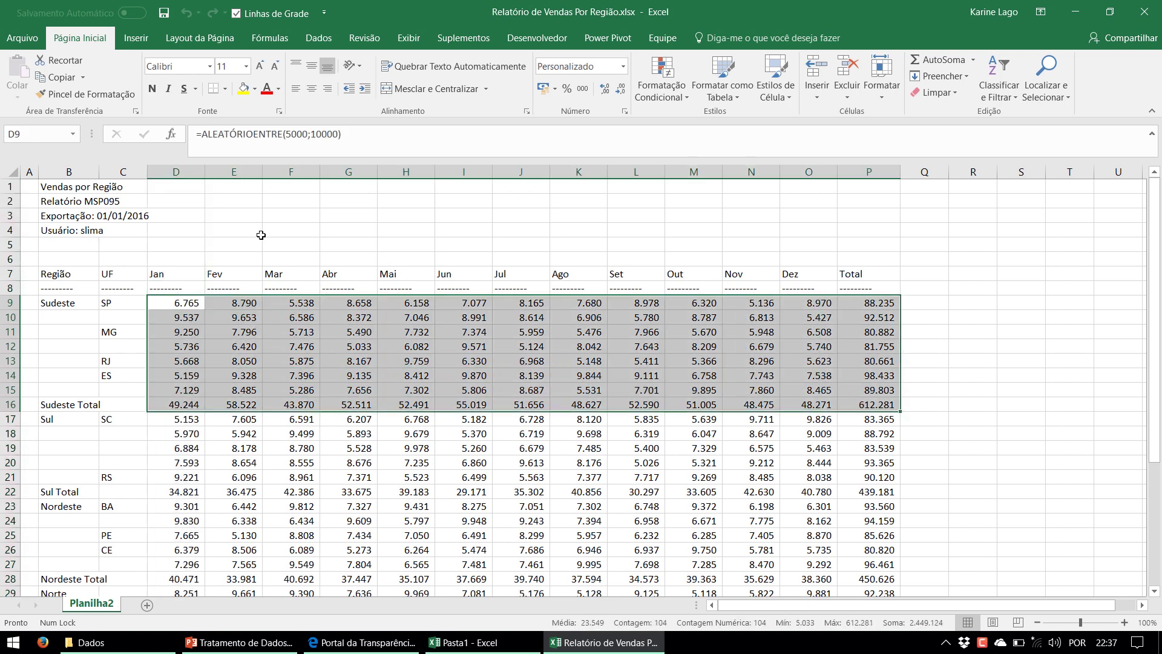
click(243, 173)
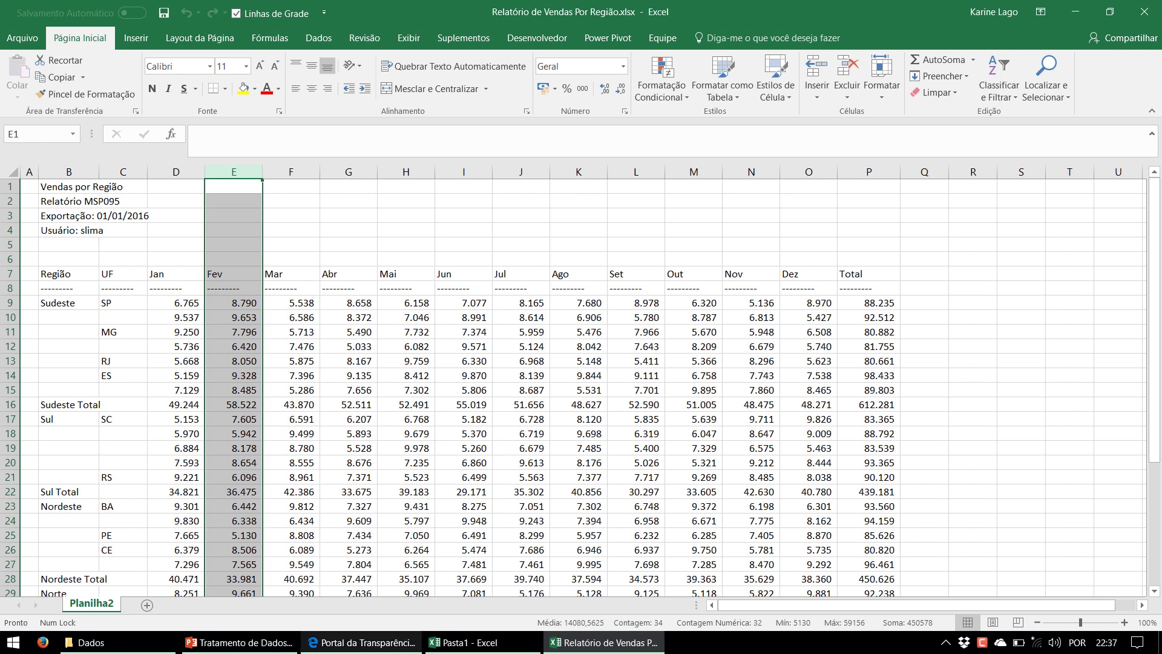
click(242, 642)
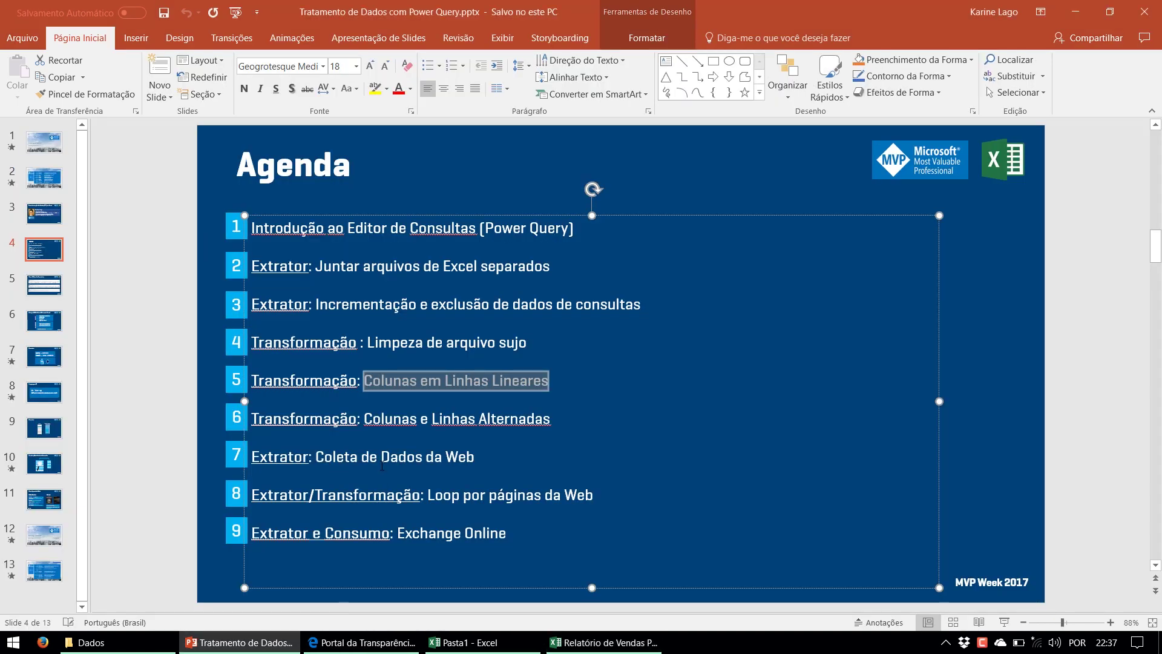
Highlight the 'Colunas e Linhas Alternadas' agenda item, deselect it, and bring the Dados folder forward
triple_click(324, 424)
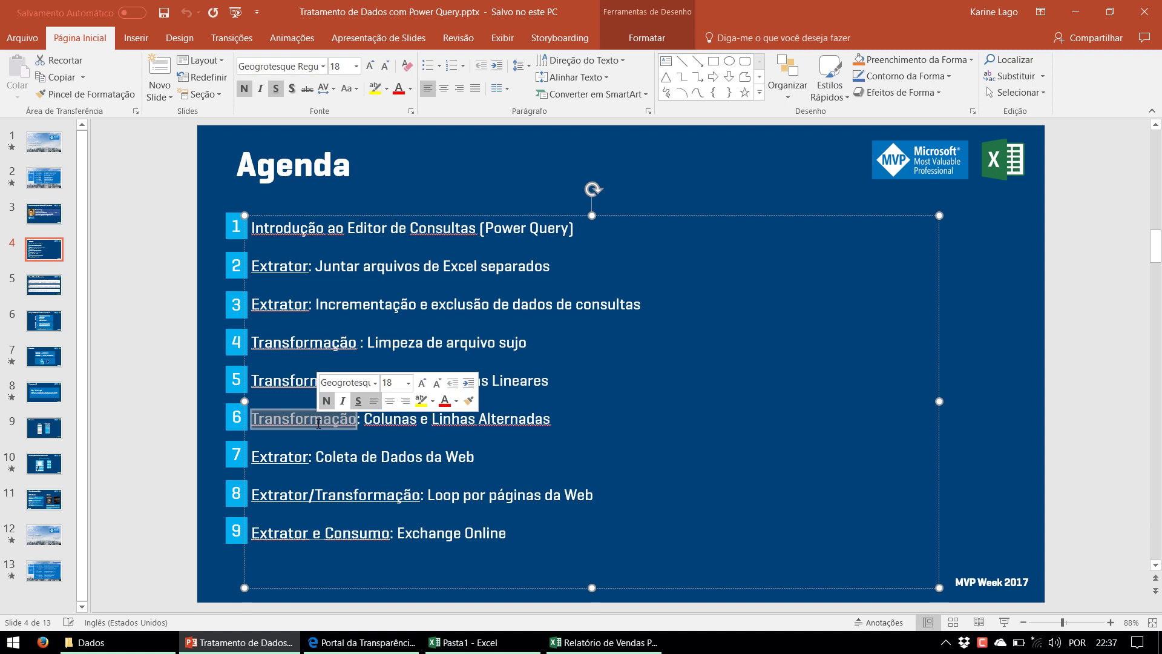
click(416, 422)
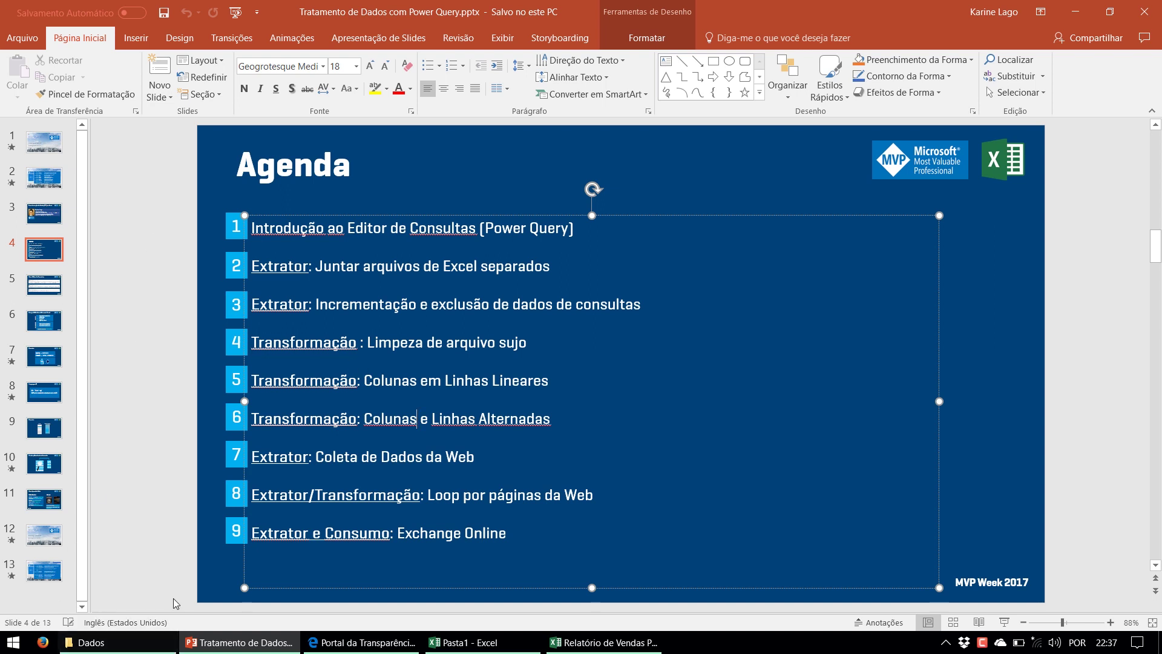
click(143, 564)
click(91, 643)
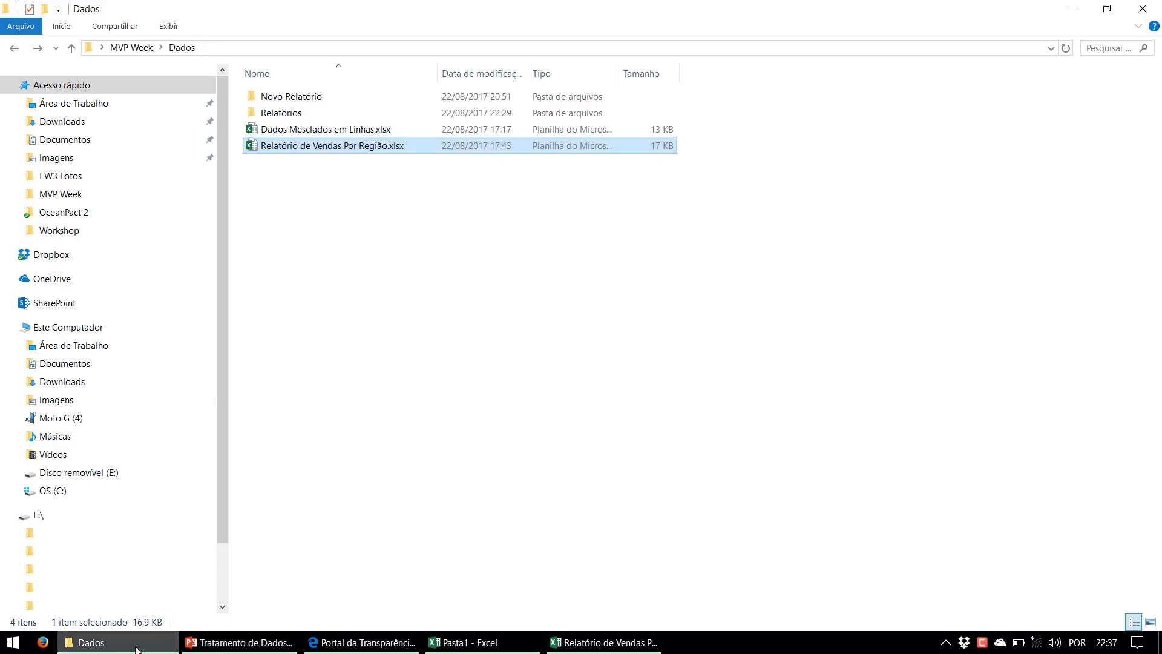
Open Dados Mesclados em Linhas.xlsx, close Relatório de Vendas Por Região without saving, and select cell J10
double_click(312, 133)
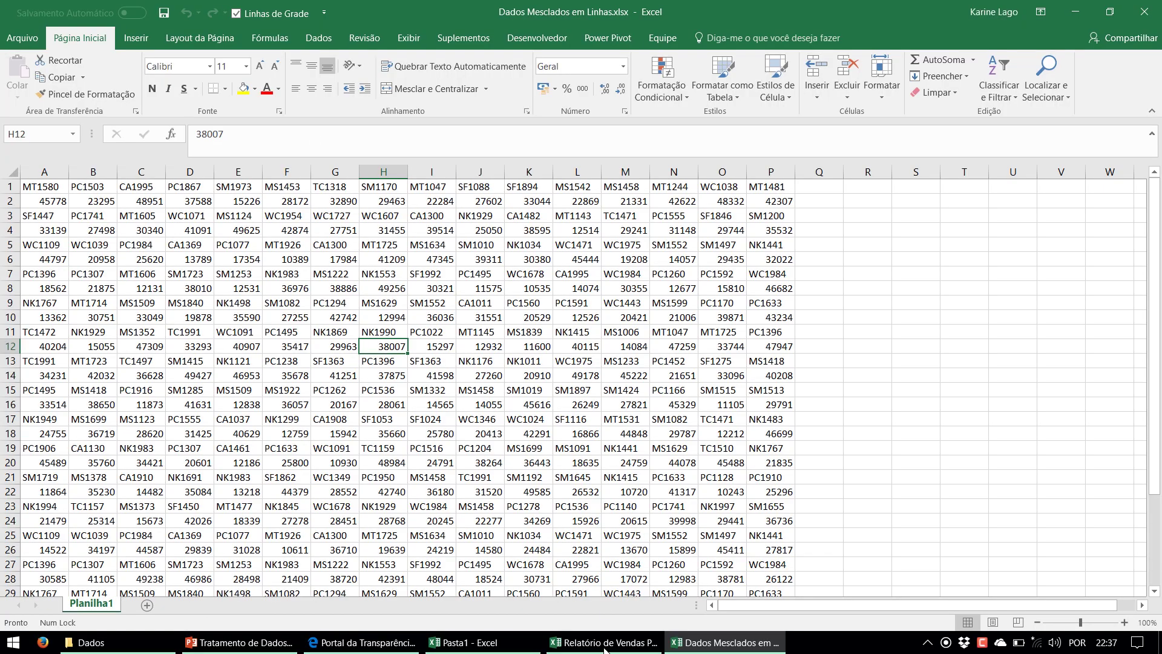
click(600, 645)
right_click(584, 635)
click(575, 613)
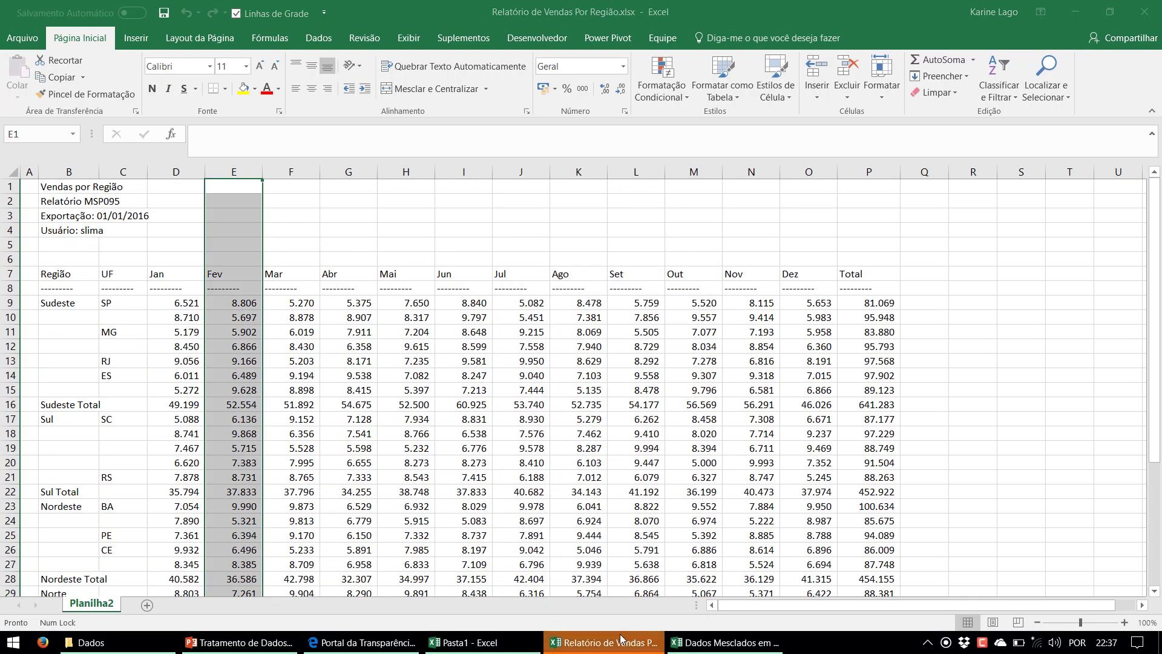
click(596, 344)
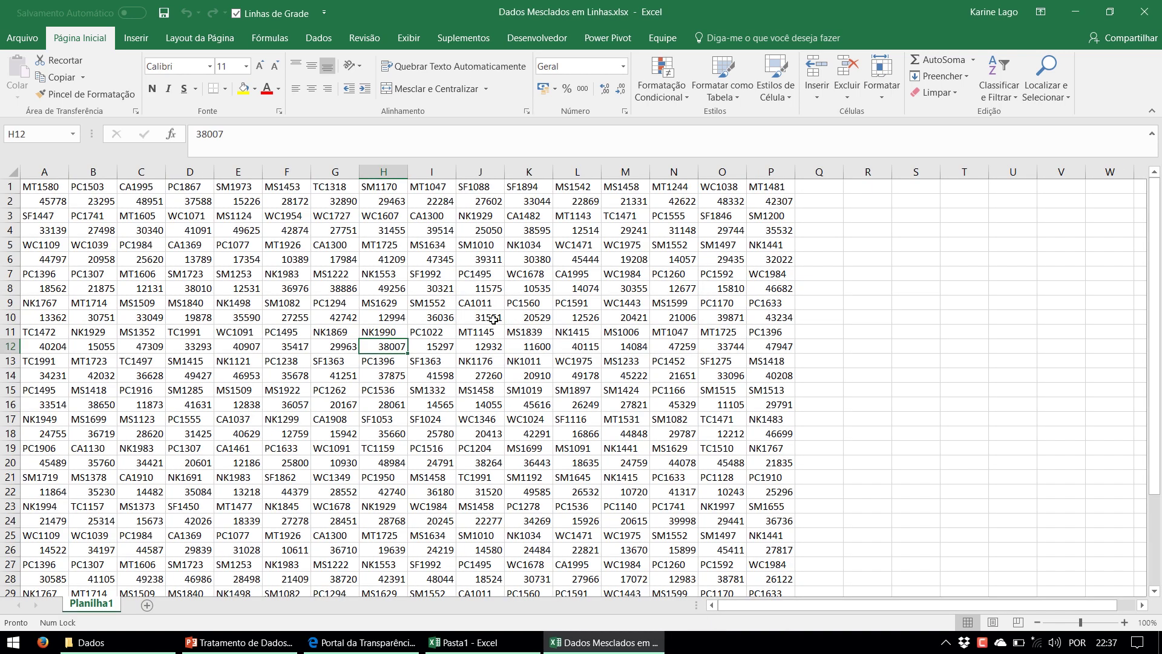
click(471, 315)
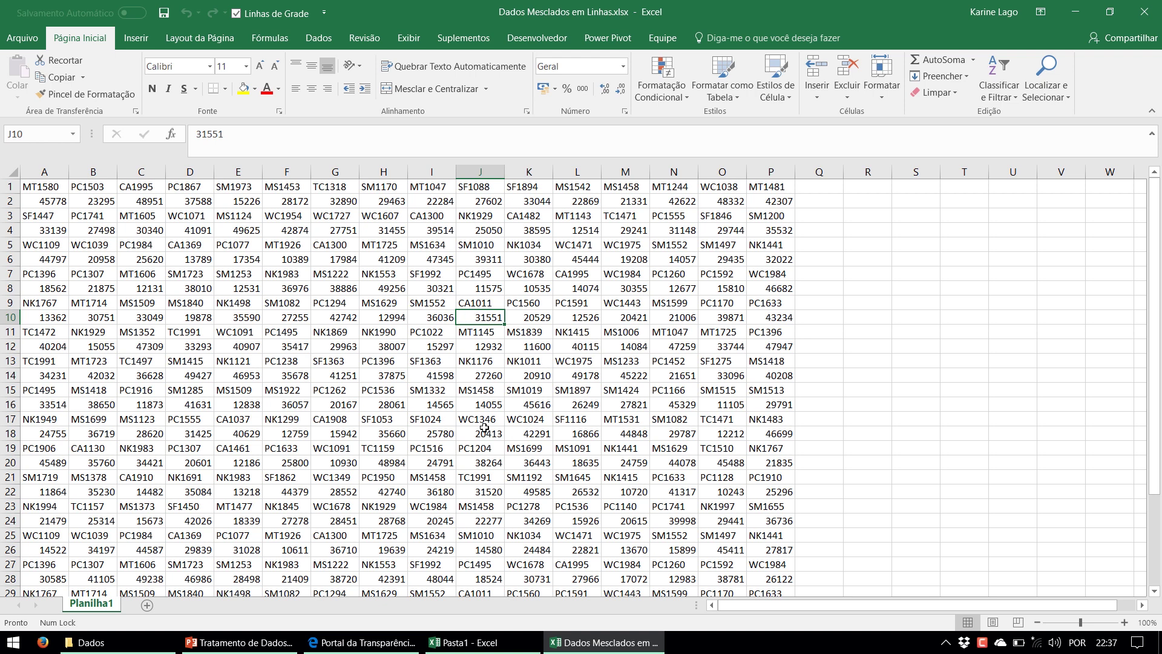
Inspect product code A1 and highlight the alternating code rows 1, 3, 5, 7 and 9
click(45, 188)
drag(45, 188, 756, 183)
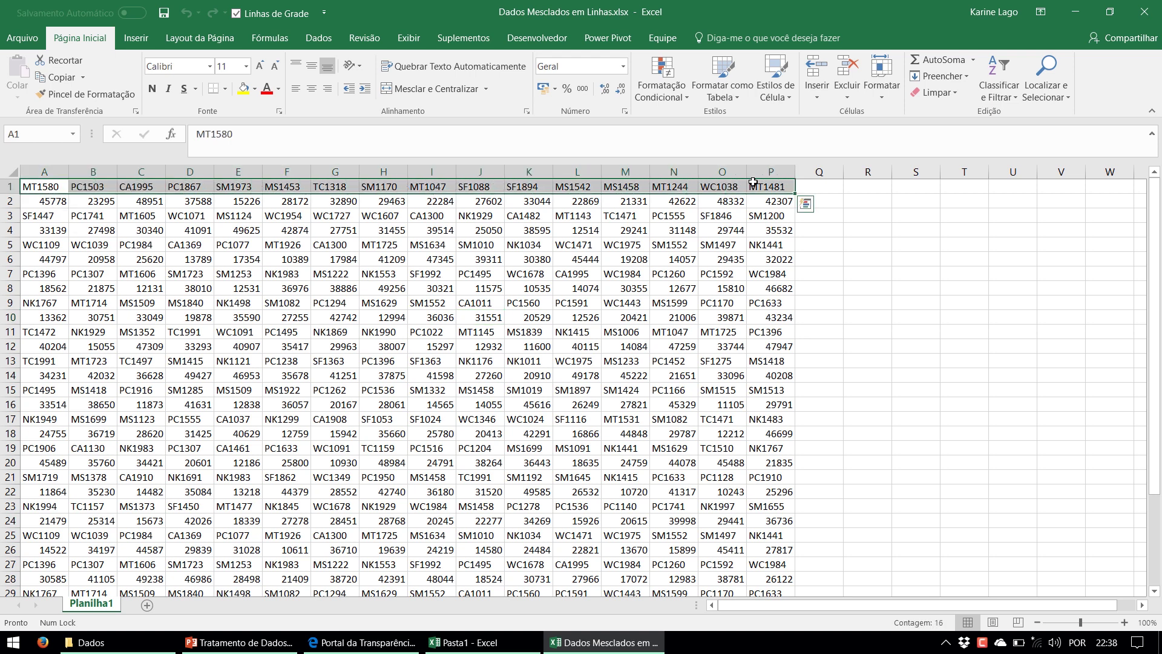
double_click(35, 188)
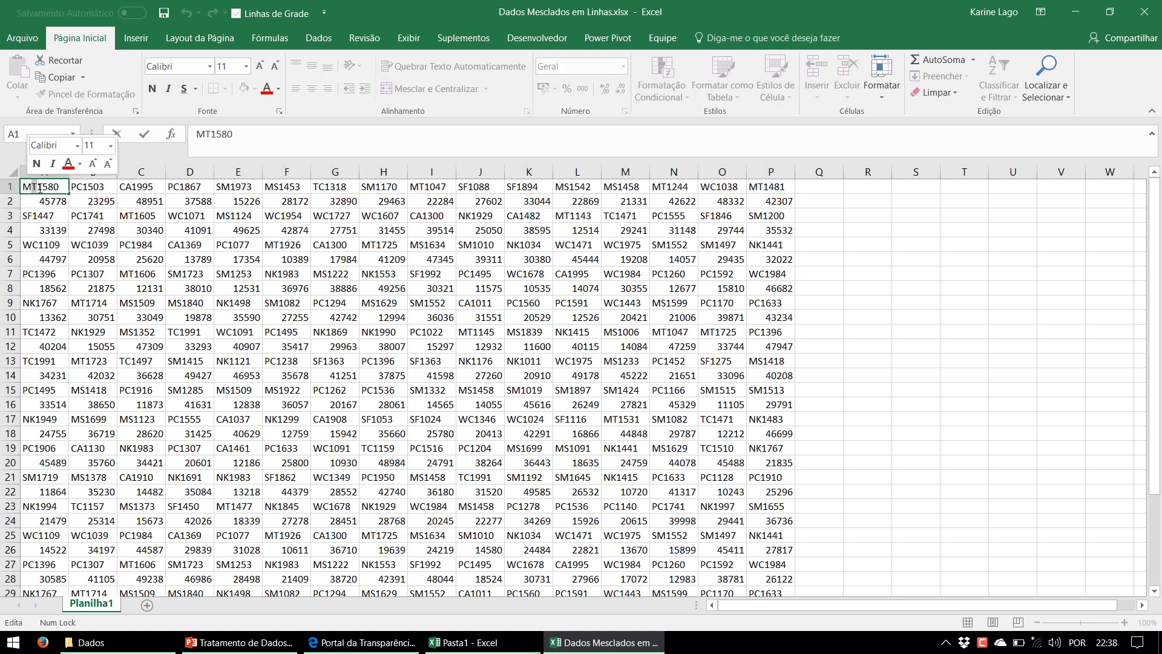
key(Escape)
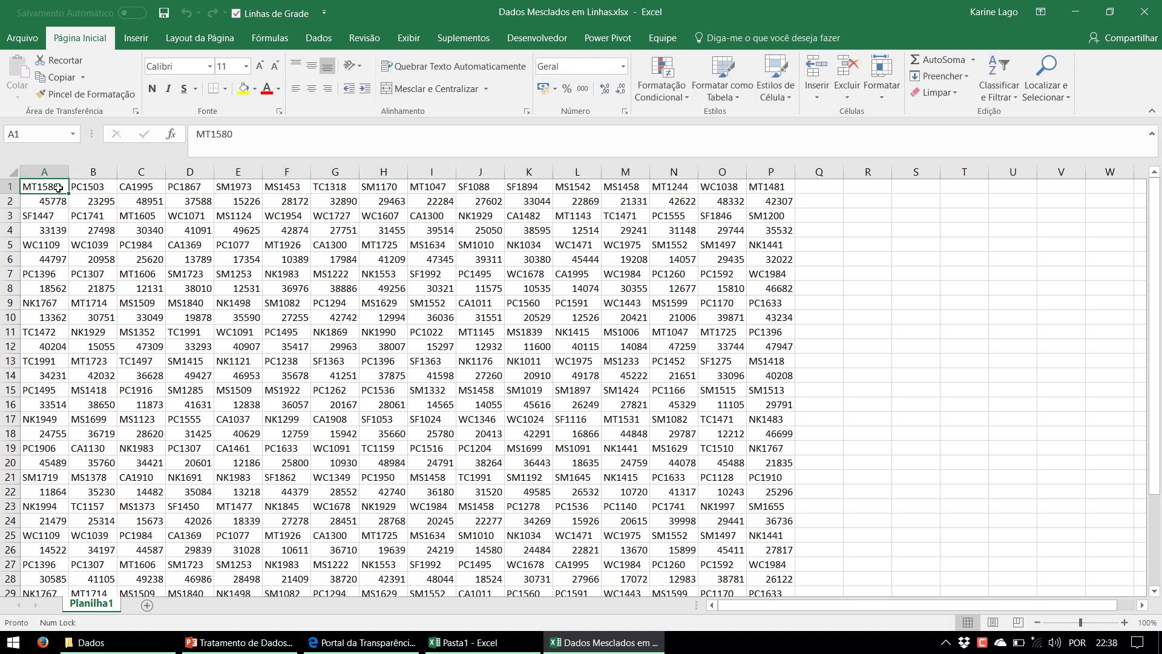
click(8, 188)
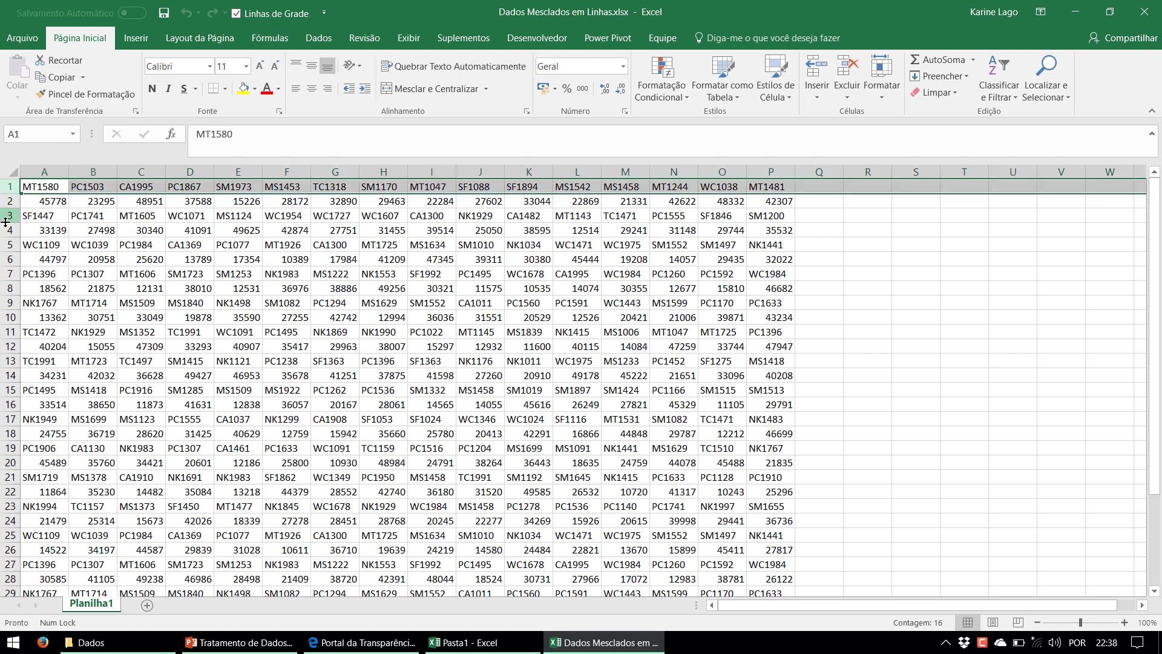
click(6, 217)
click(7, 245)
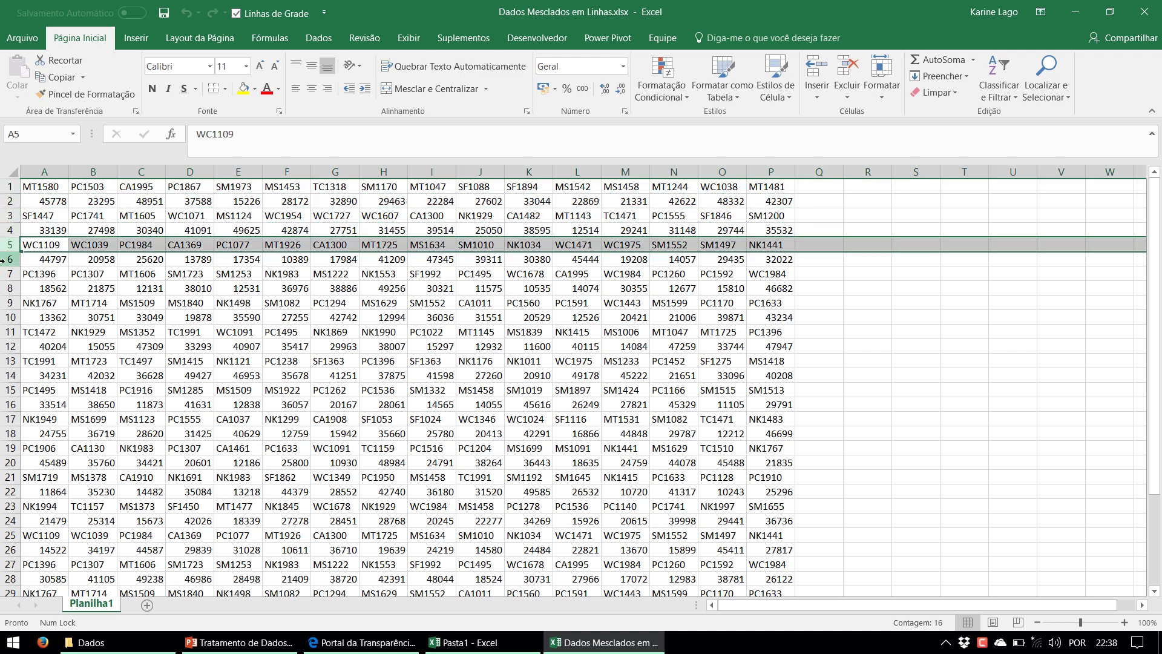
click(7, 274)
click(7, 302)
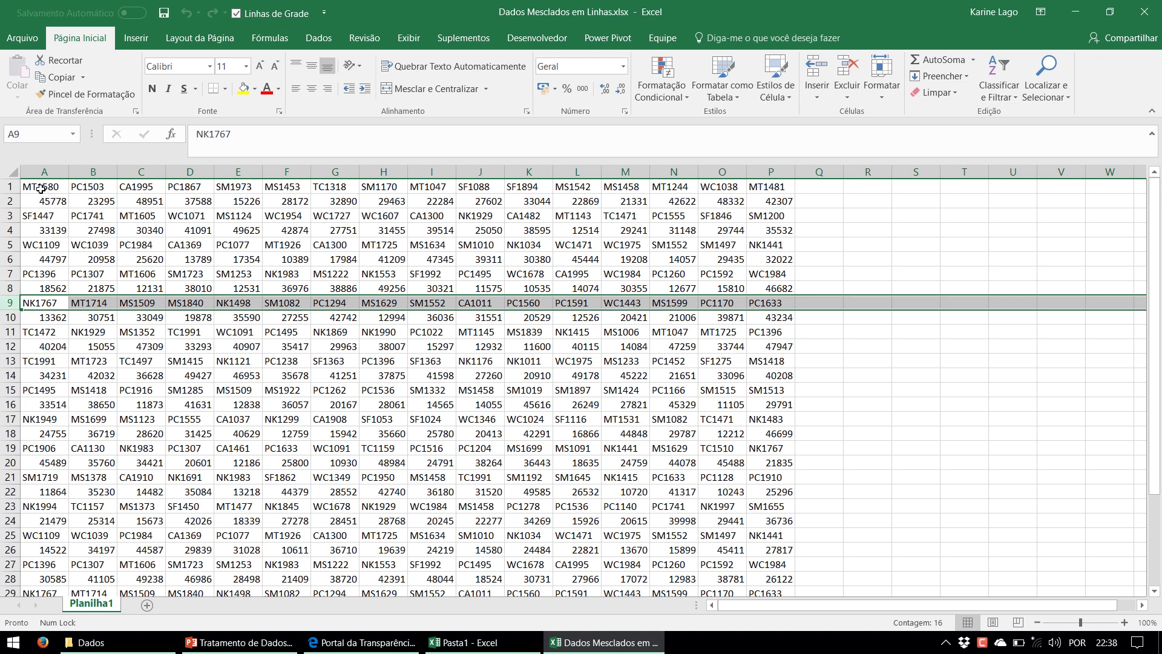
Highlight code rows 9 and 11 and value row 2, then point out cells A1–A4
drag(45, 303, 776, 309)
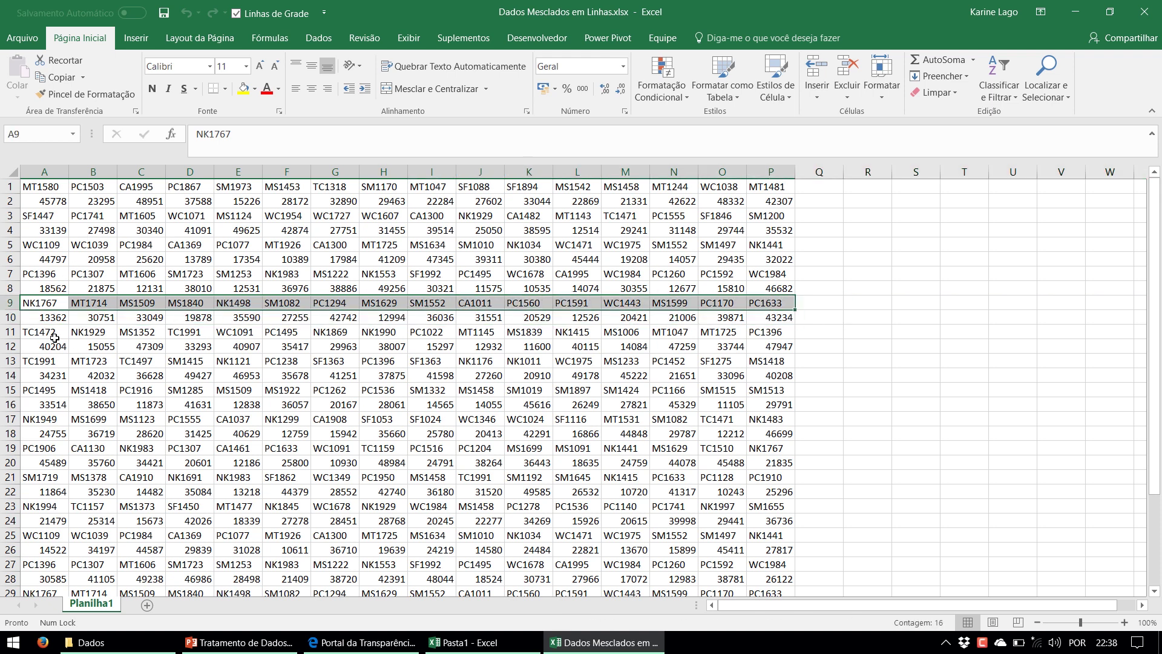
drag(42, 332, 762, 335)
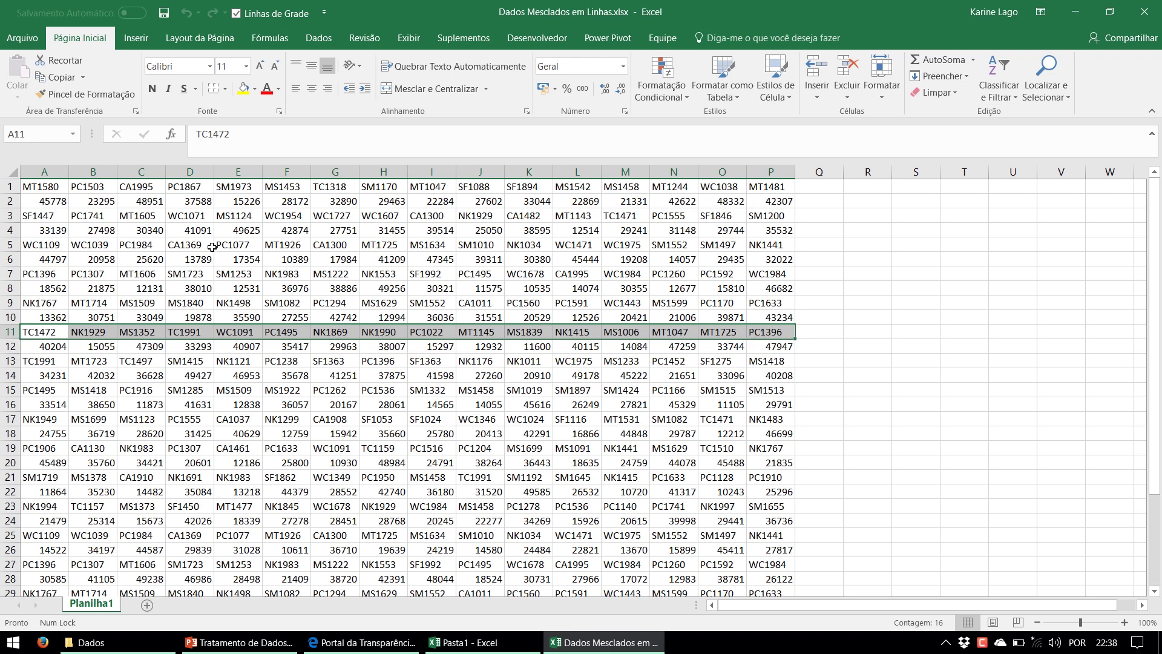
drag(58, 203, 757, 203)
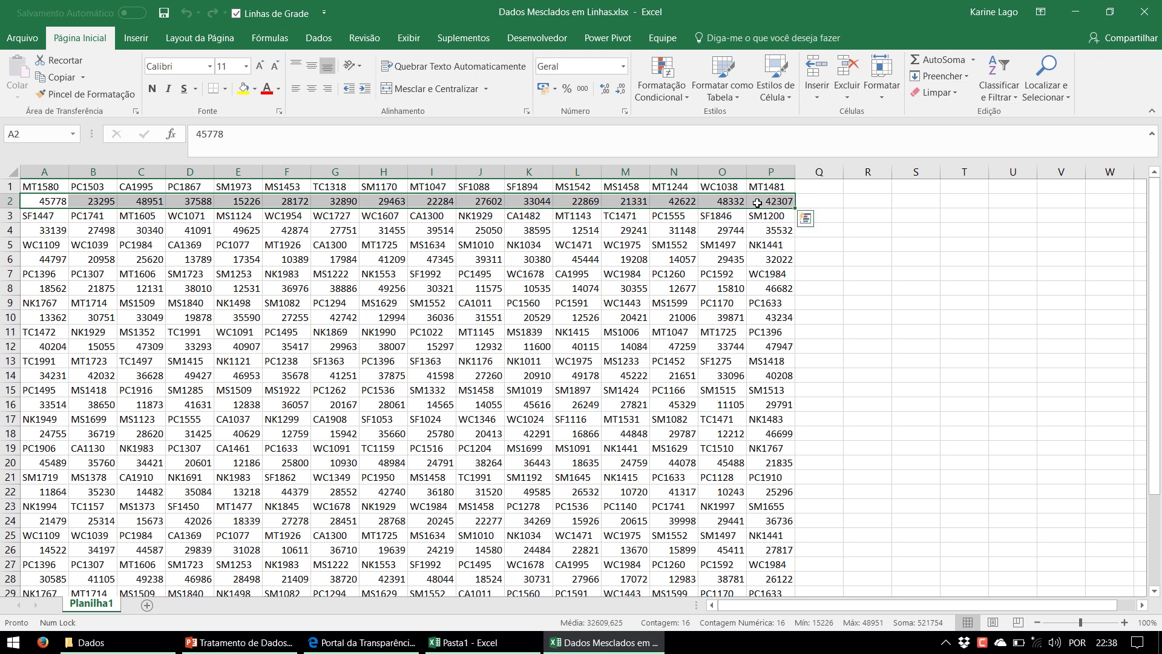
click(42, 201)
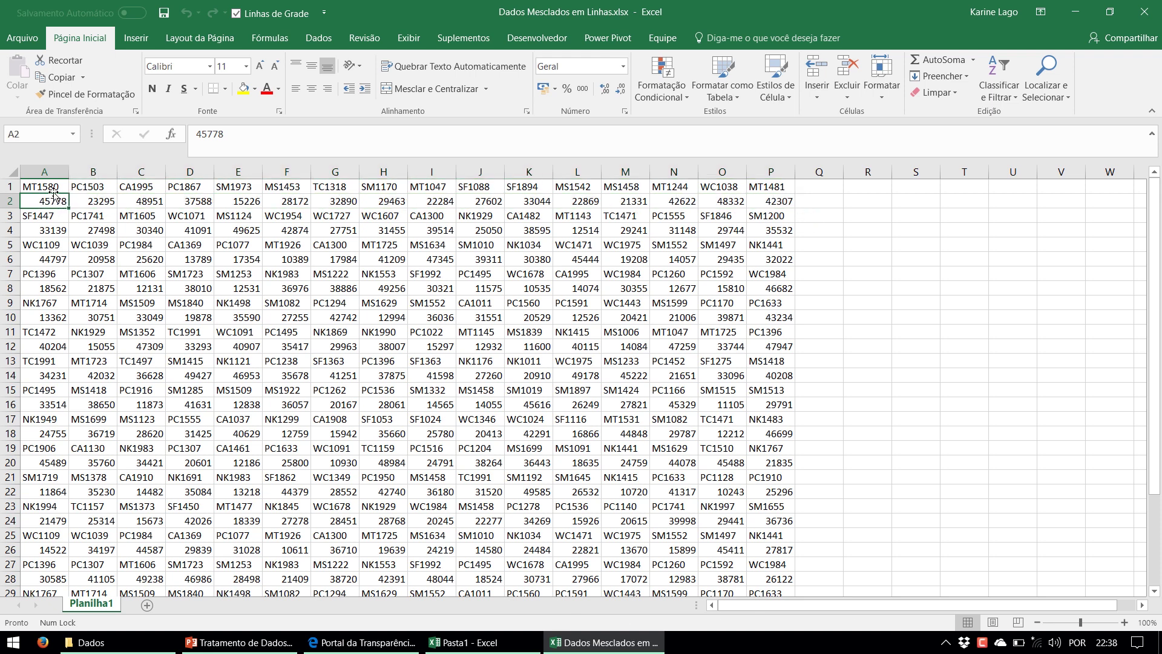
click(45, 187)
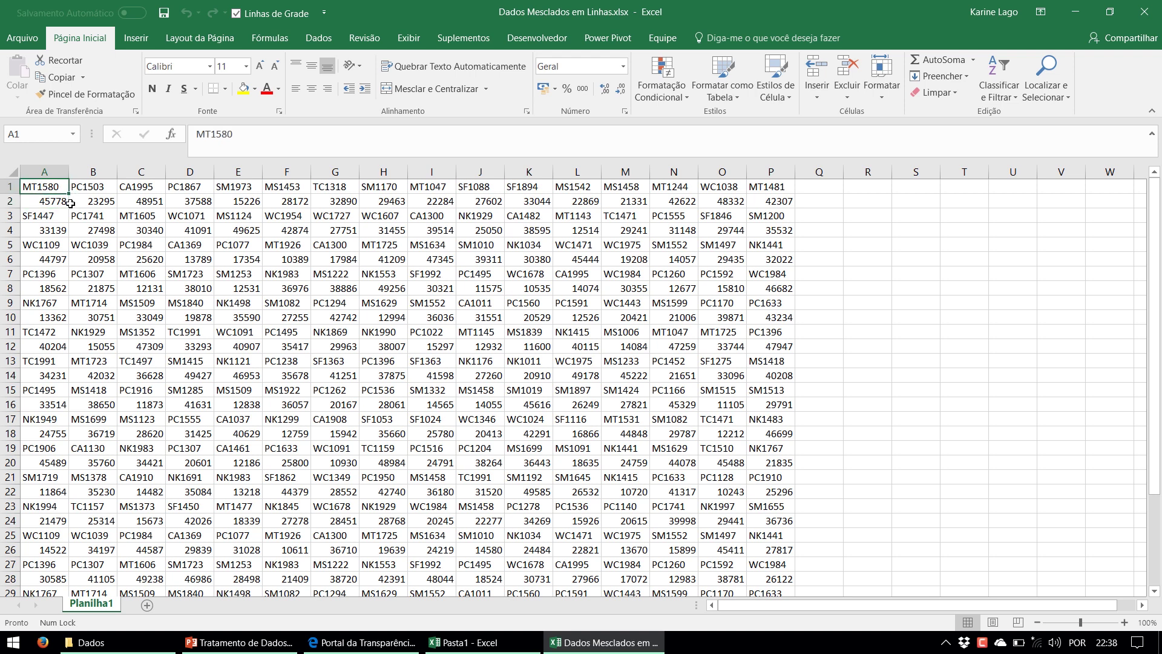
click(33, 230)
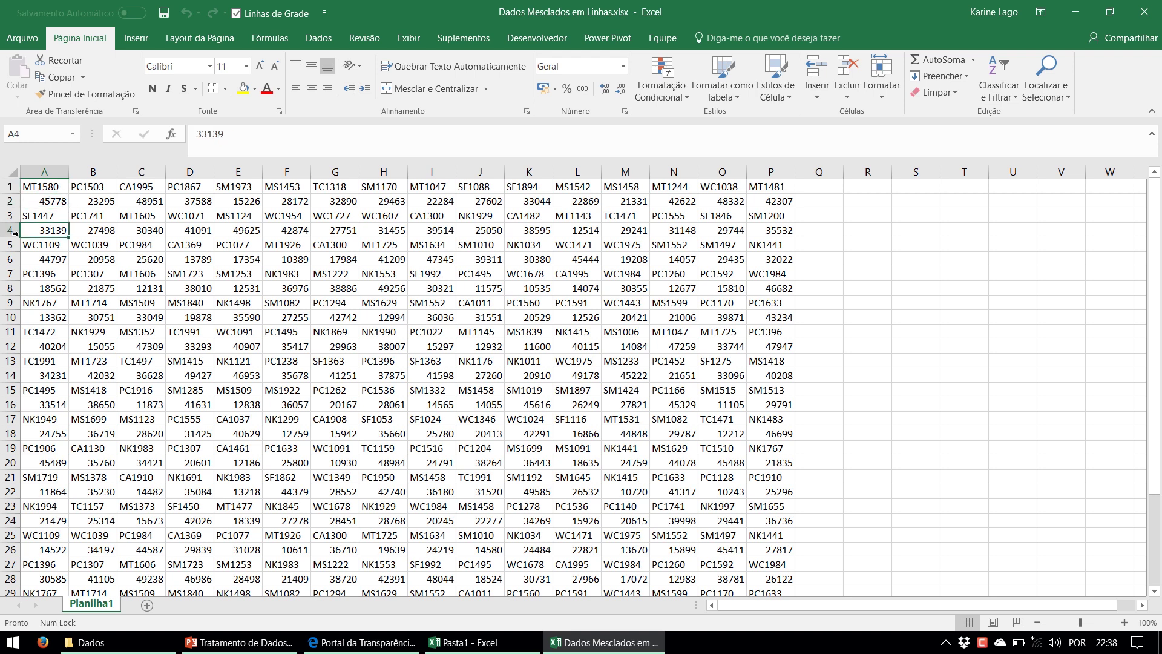
click(35, 216)
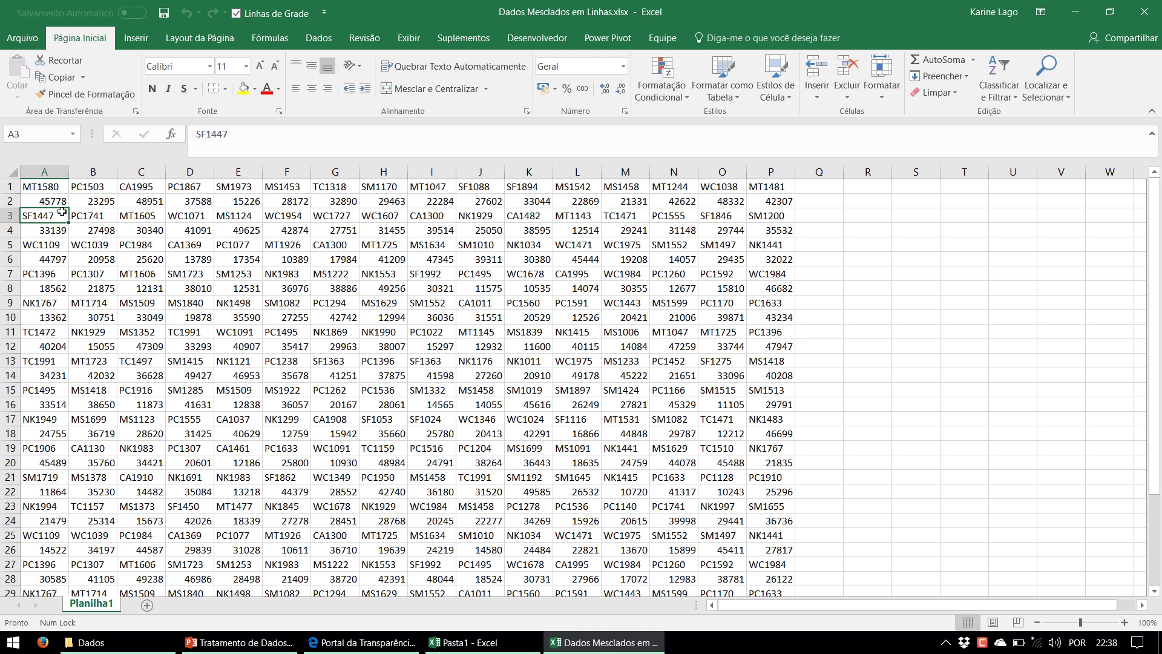
Copy the codes A1:P1 and paste them transposed down column R from R1
drag(44, 187, 785, 187)
key(ctrl+c)
click(867, 183)
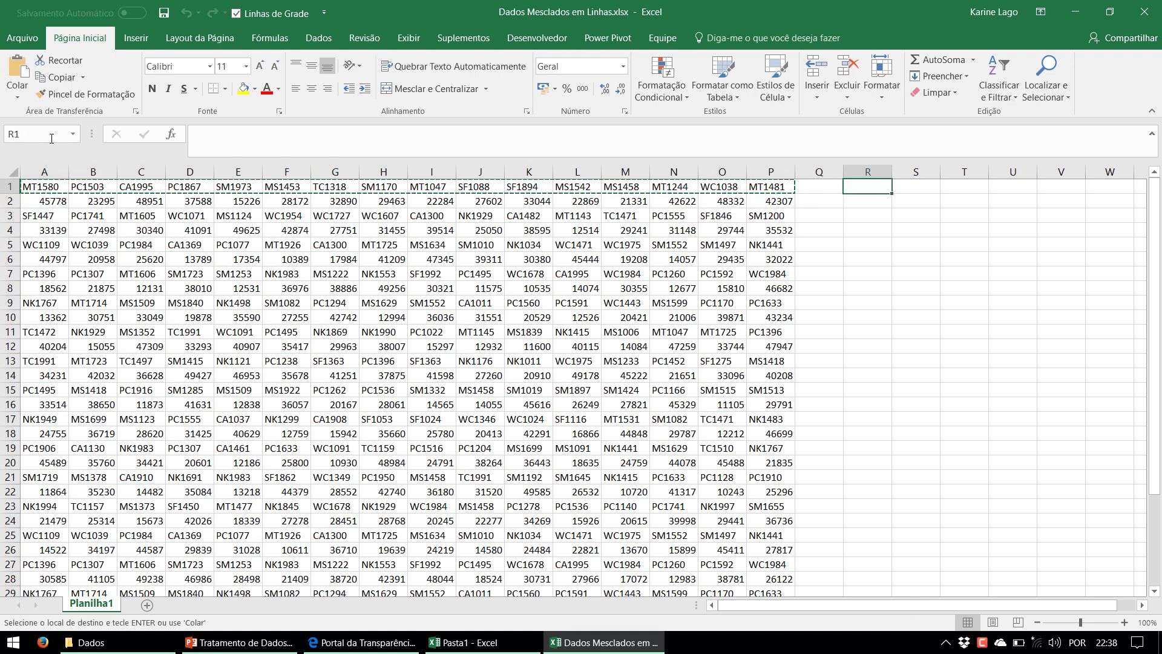
click(17, 94)
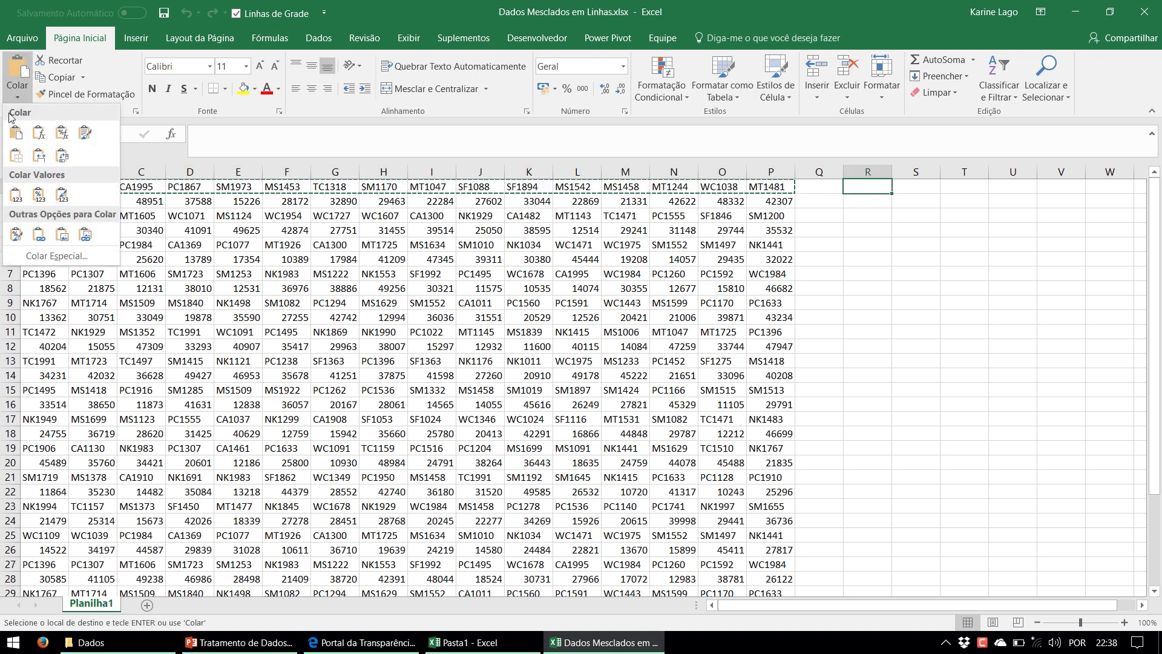
click(62, 156)
Shift the code list down one row and add headers Produto in R1 and Valor in S1
key(ctrl+c)
key(Down)
key(Return)
key(Up)
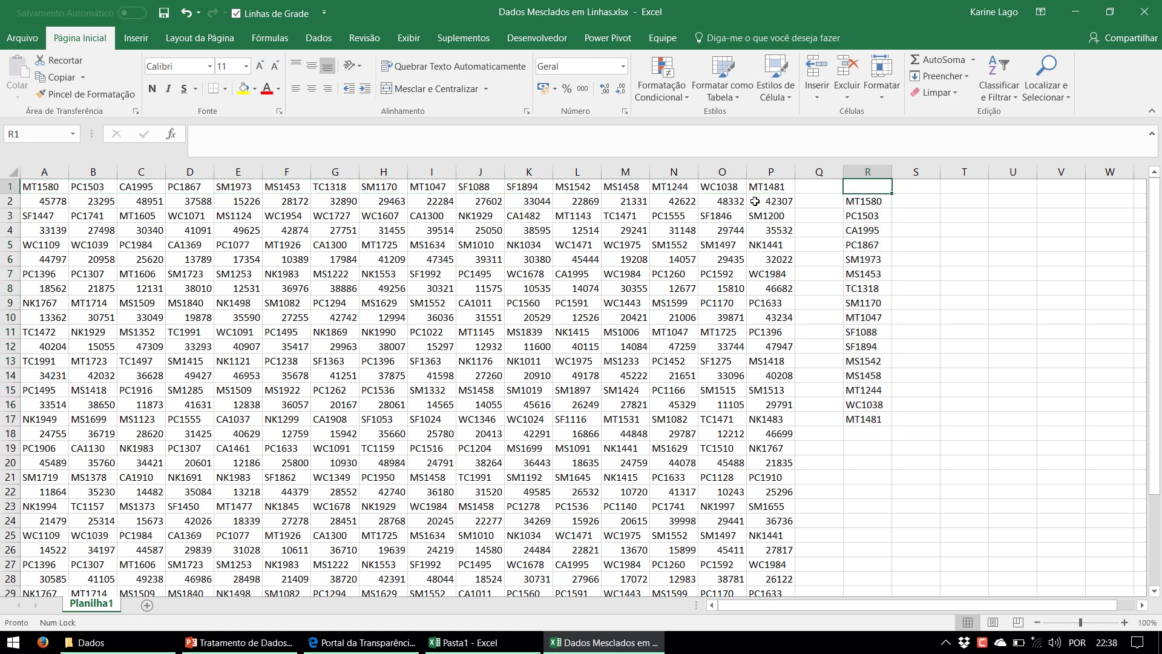
text(Produto)
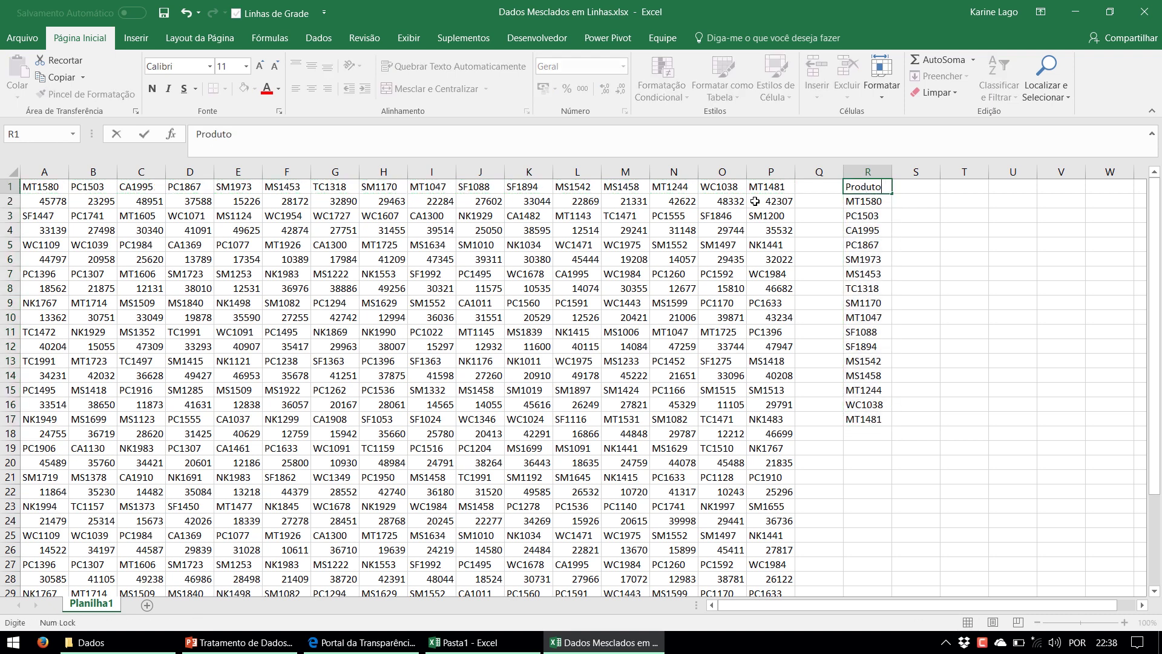
key(Return)
key(Up)
key(Right)
text(Valo)
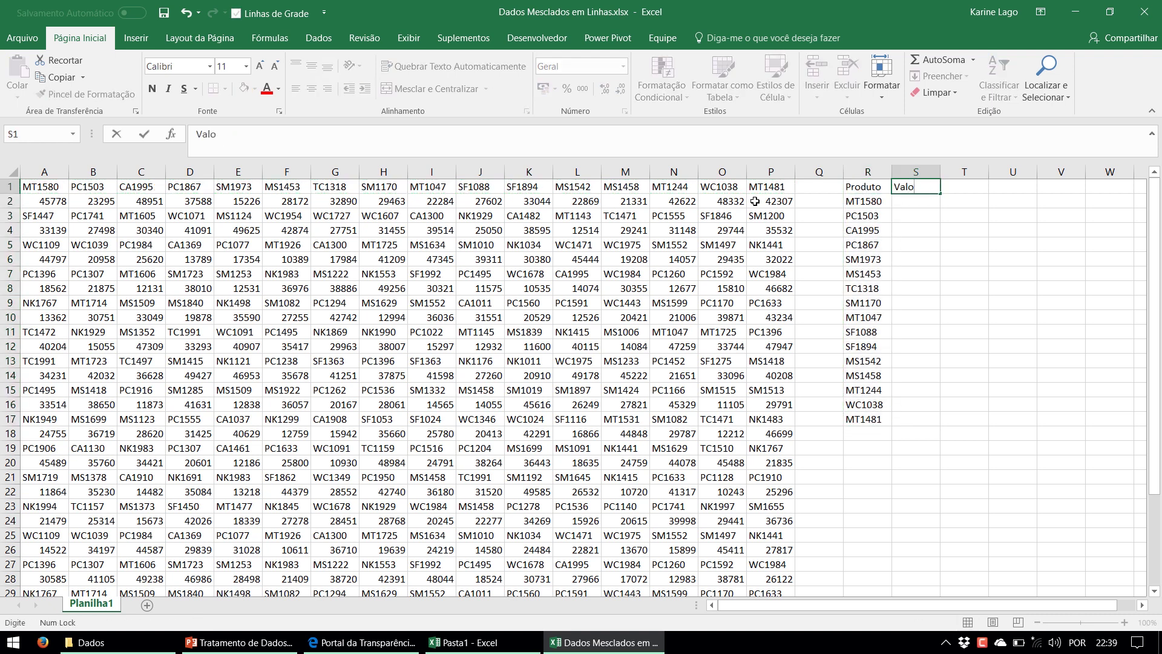
text(r)
key(Return)
Copy the row 2 values A2:P2 and paste them transposed down column S from S2
drag(754, 200, 33, 202)
key(ctrl+c)
click(916, 200)
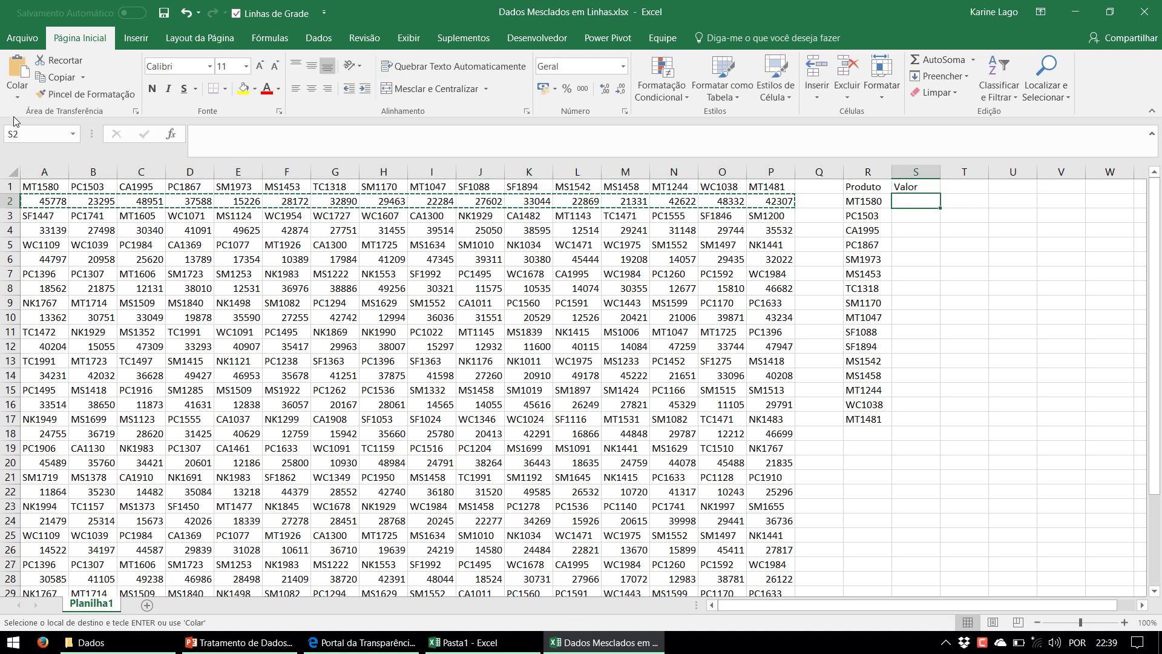
click(17, 96)
click(61, 156)
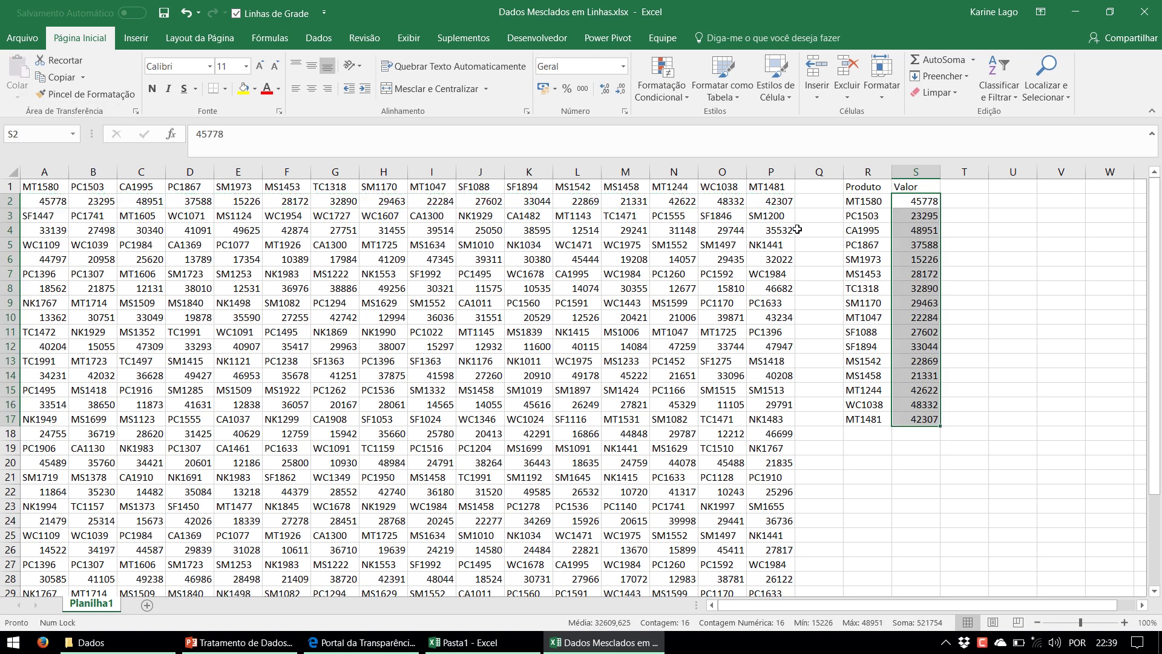
Highlight the Produto codes and Valor values listed in columns R and S
click(867, 172)
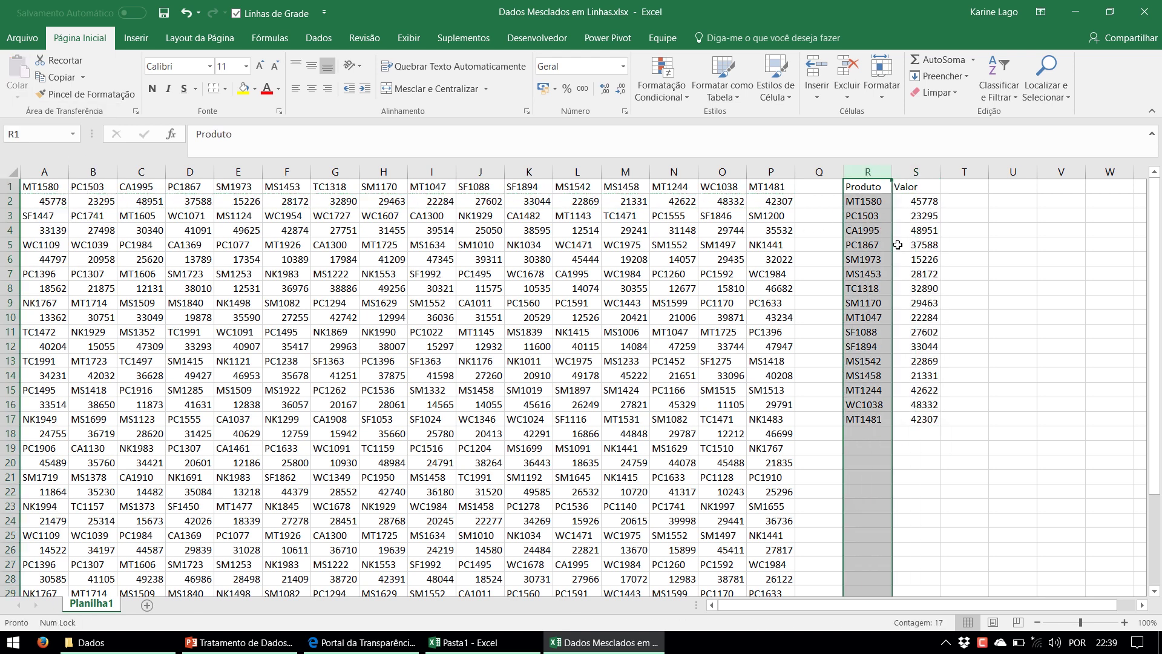
drag(875, 203, 871, 520)
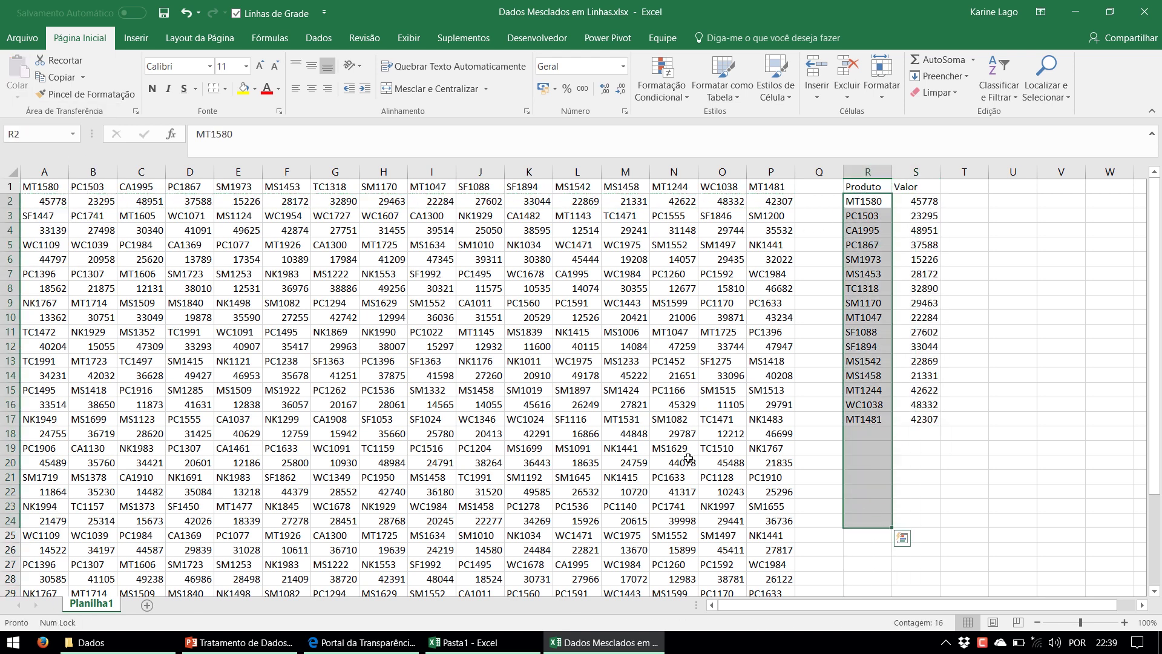
drag(759, 345, 575, 346)
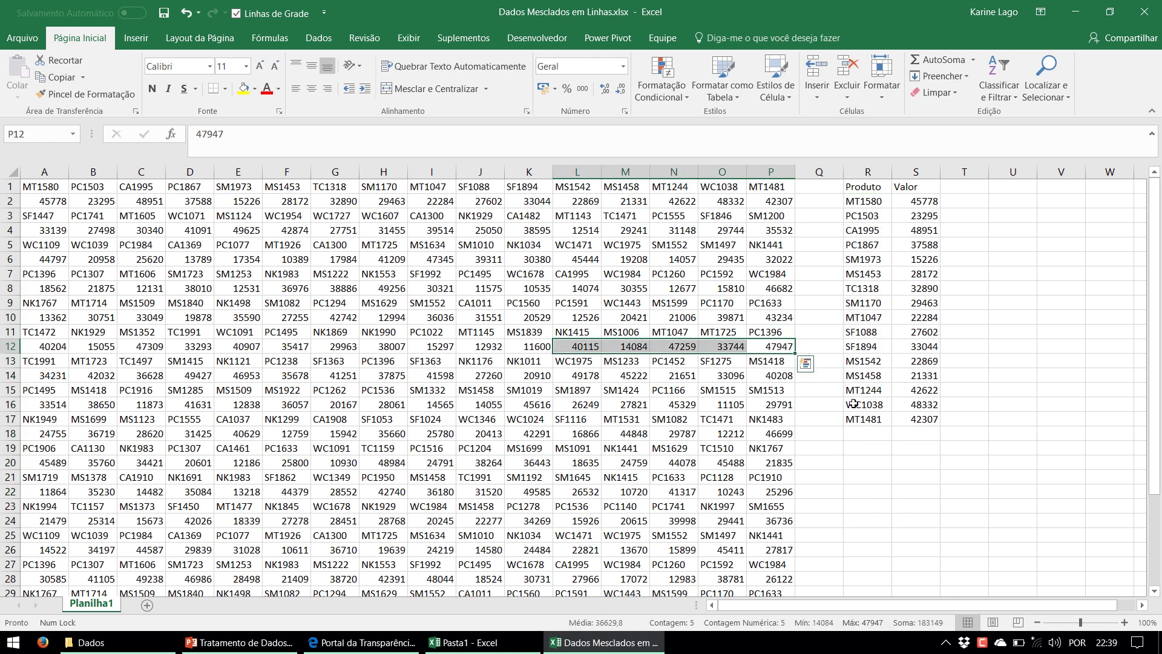
drag(854, 403, 877, 486)
drag(916, 206, 919, 549)
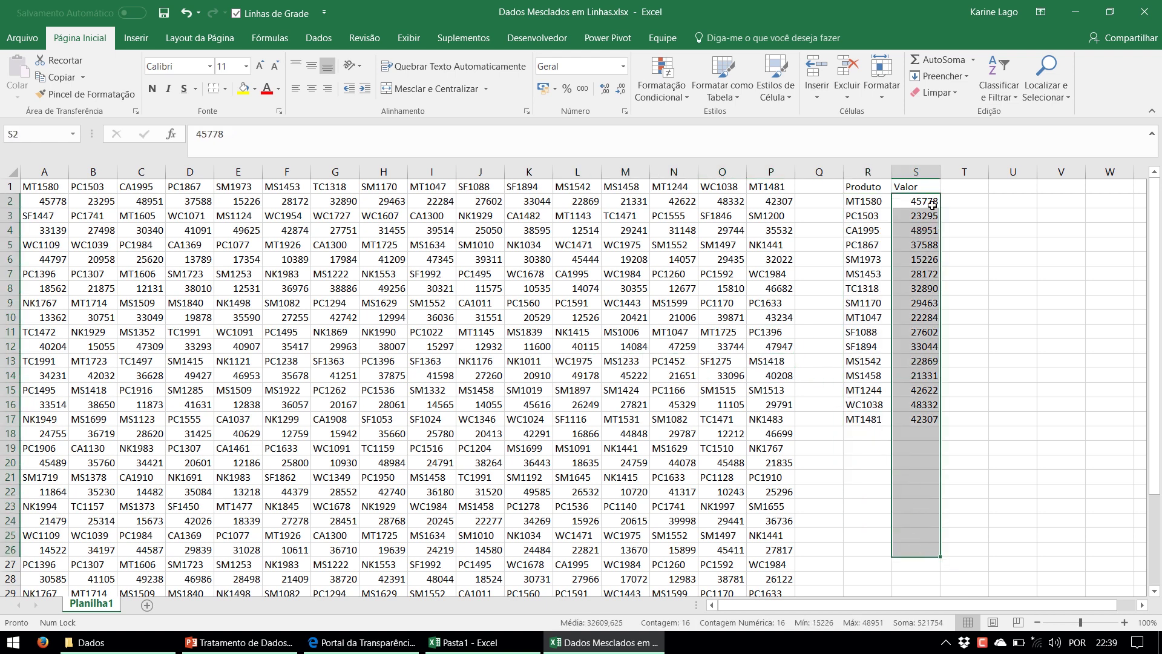
drag(866, 171, 898, 172)
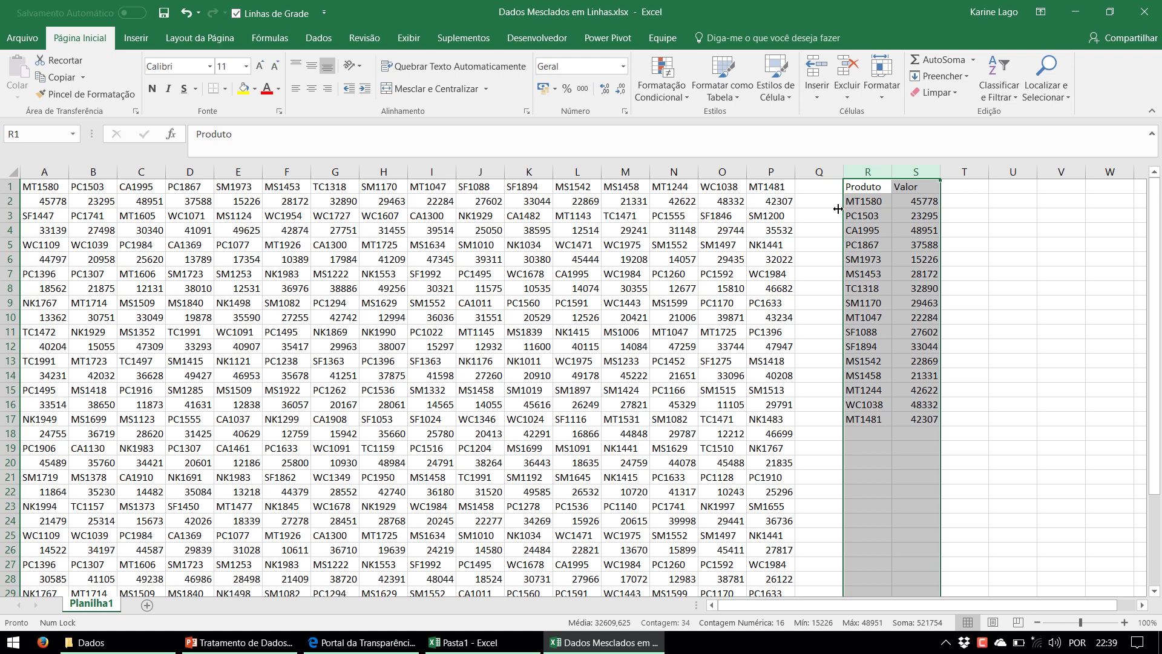
Clear the transposed Produto/Valor list and highlight the original alternating-row data block
key(Delete)
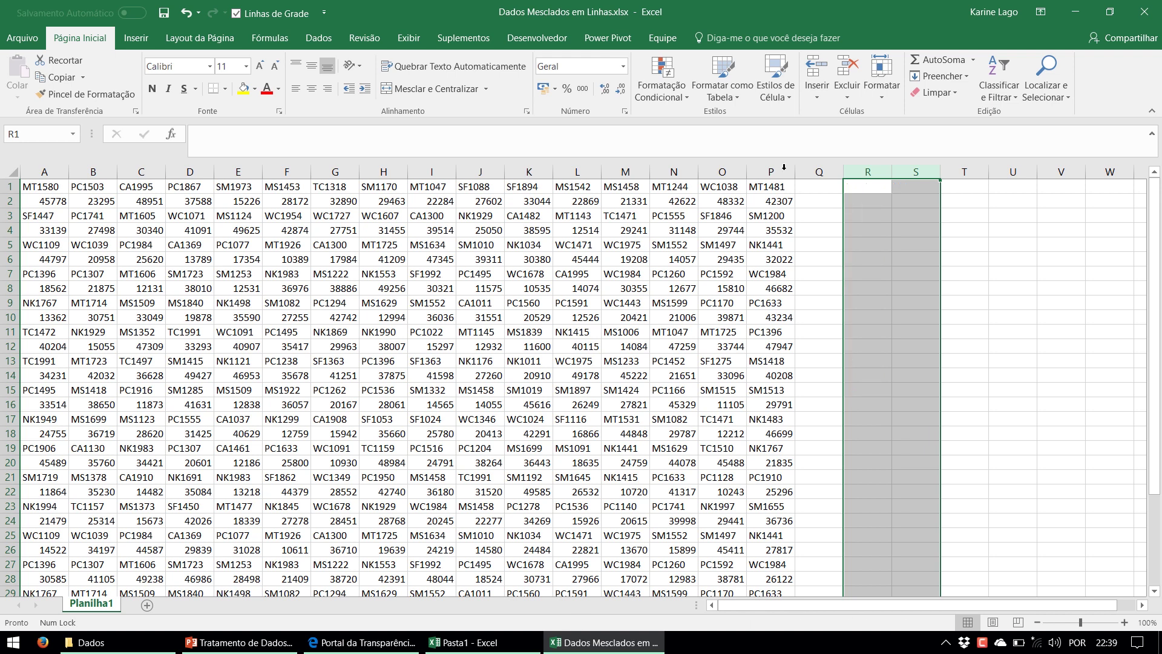
click(764, 197)
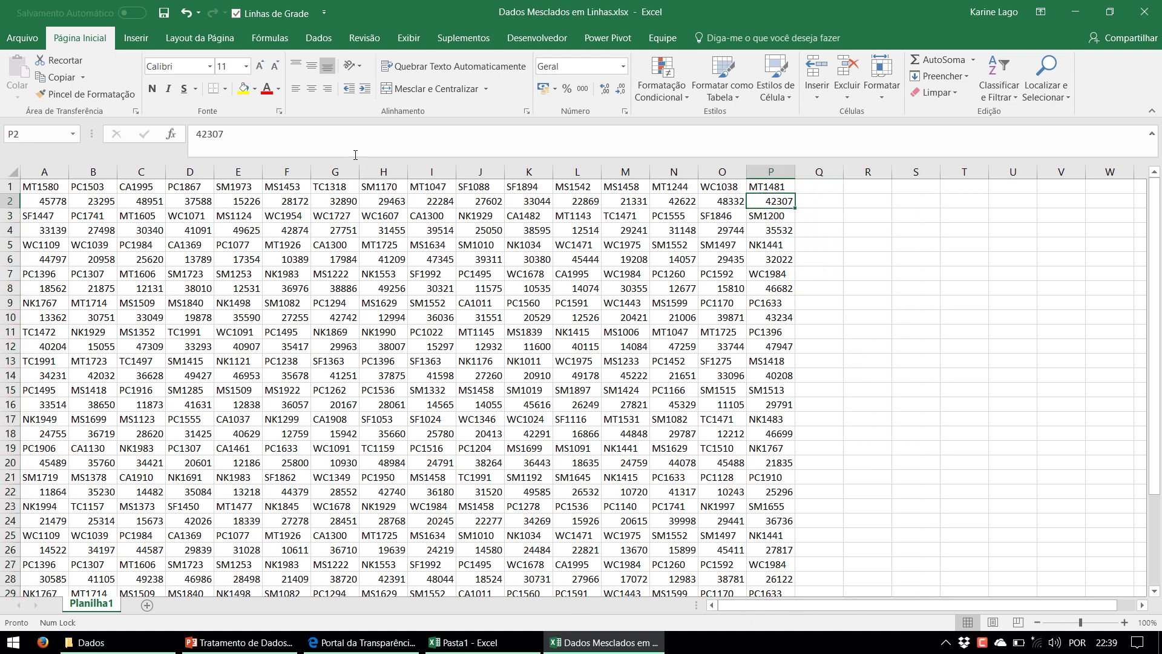
click(318, 38)
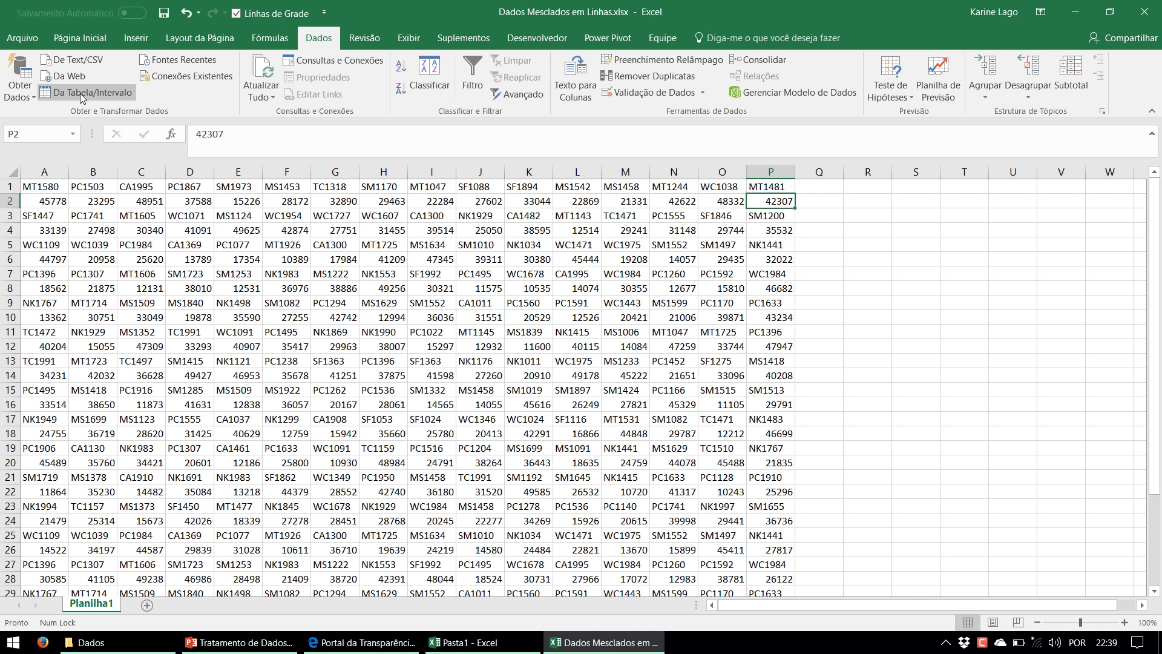
drag(756, 189, 6, 489)
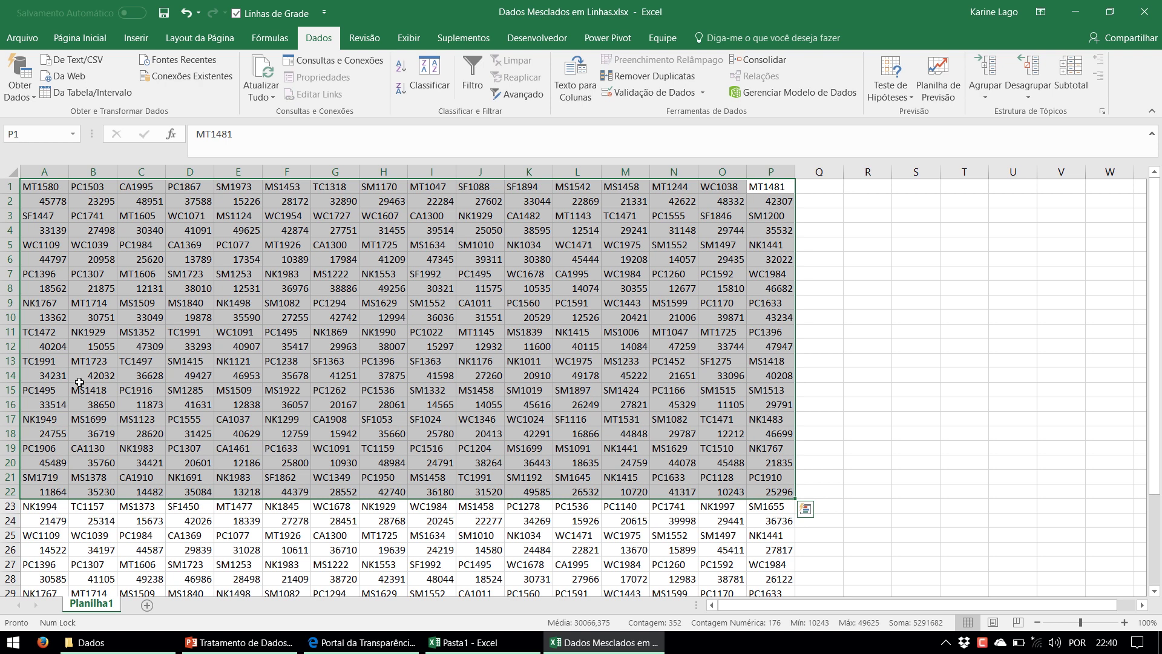
click(79, 382)
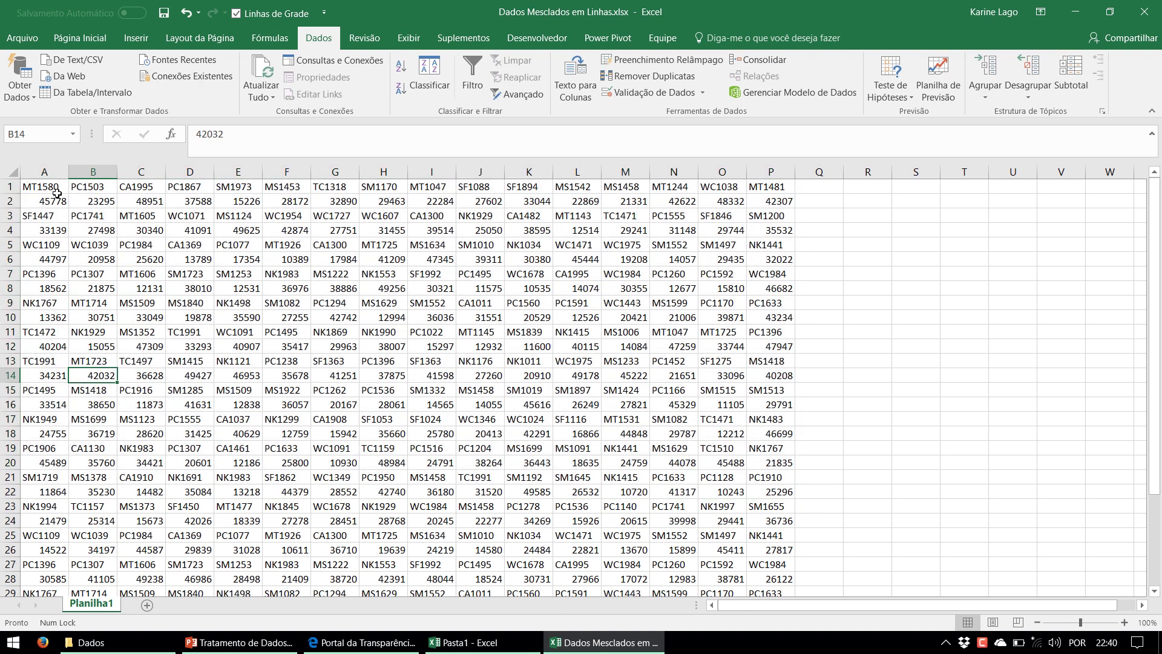
drag(57, 192, 317, 349)
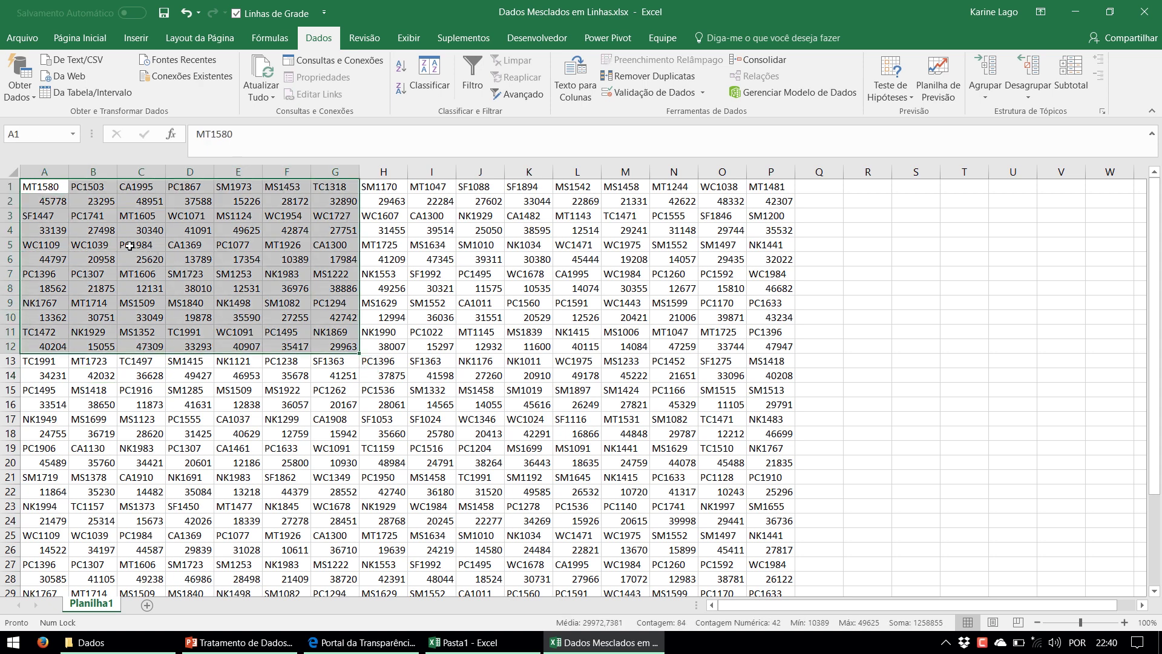
Select the full data range A1:P36 with Ctrl+Shift shortcuts and start a table with Ctrl+T
key(ctrl+Home)
key(ctrl+shift+Right)
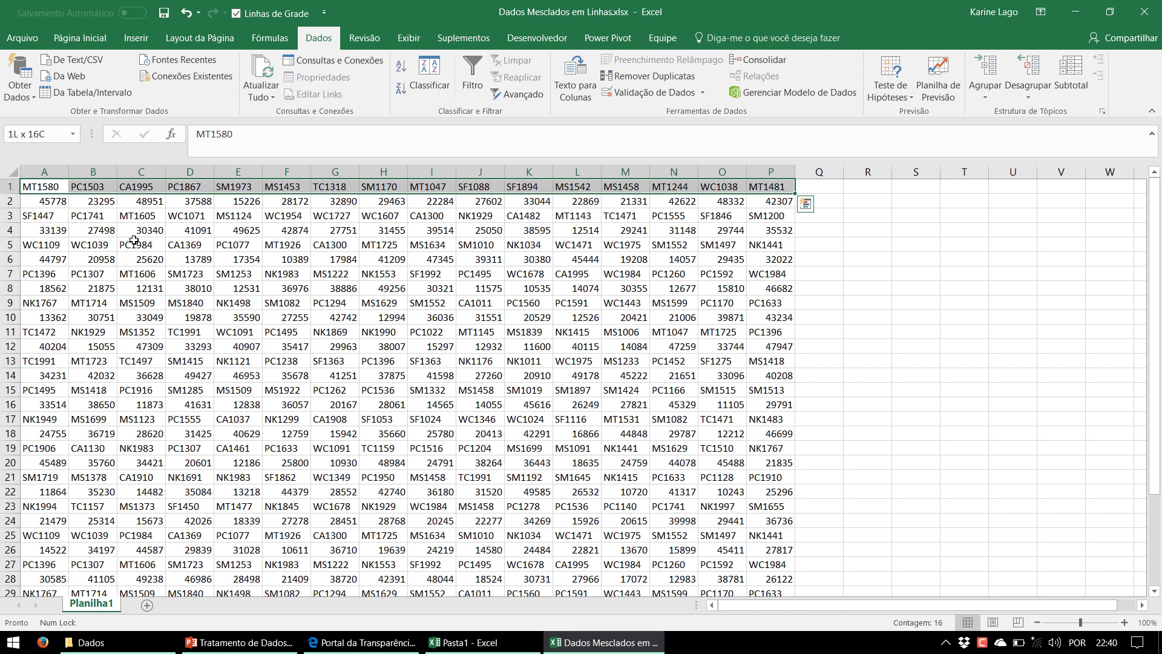
key(ctrl+shift+Down)
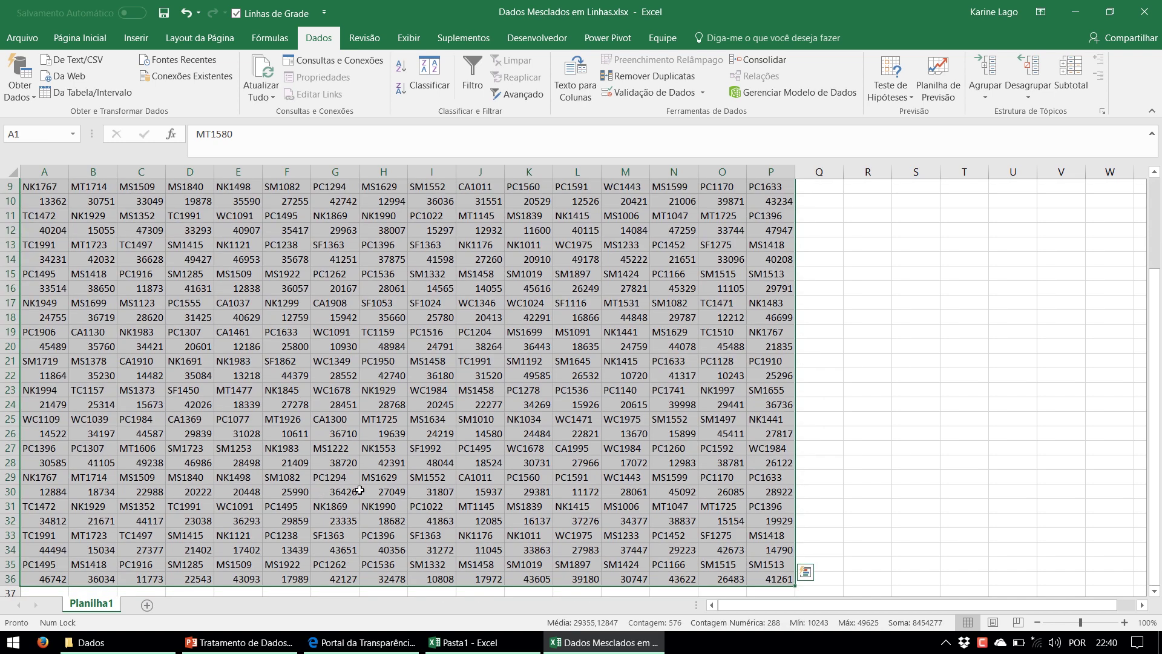
scroll(343, 486, up, 1)
scroll(344, 486, up, 3)
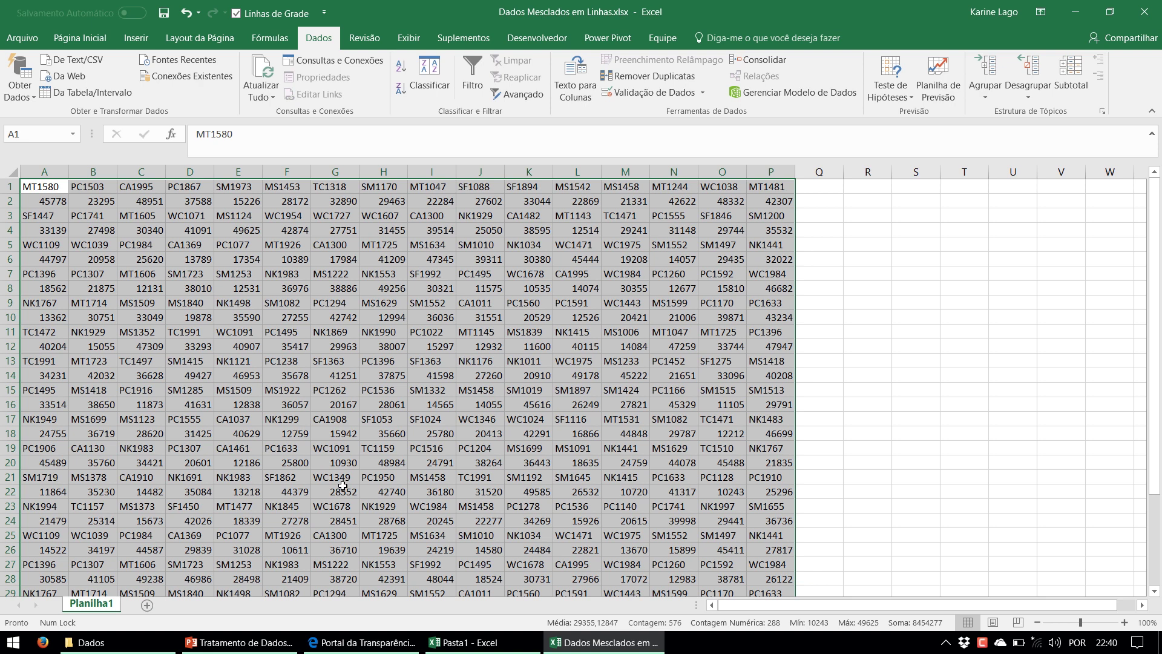
key(ctrl+t)
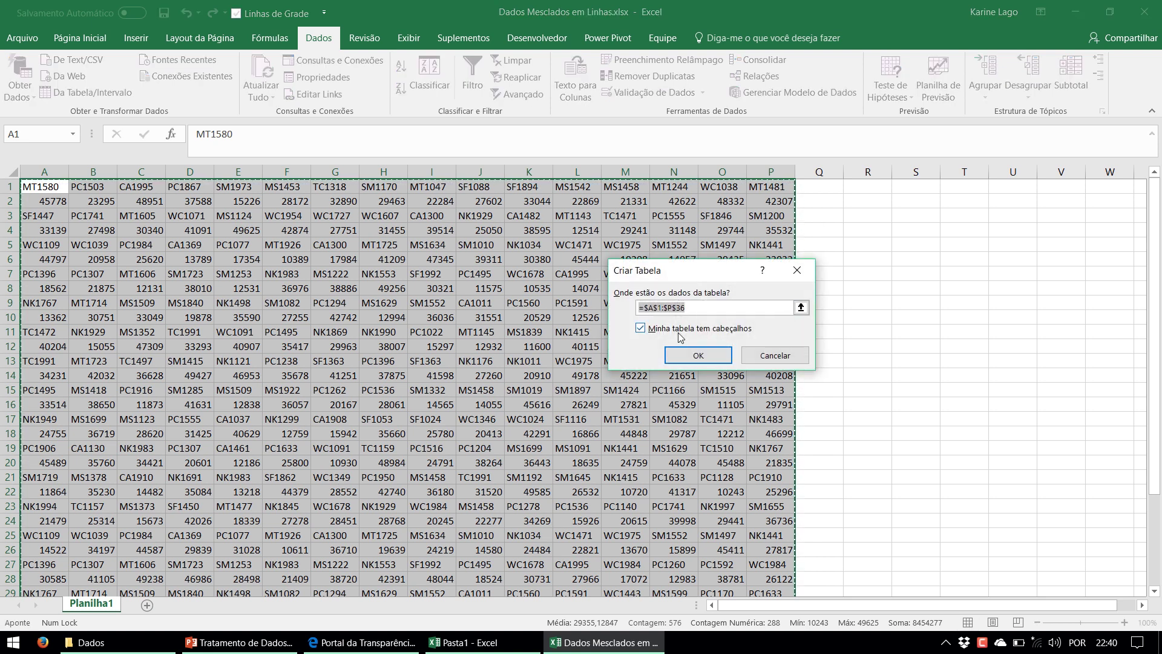
Create the table without a header row, producing generic headers Coluna1–Coluna16, and review them
click(707, 328)
click(697, 358)
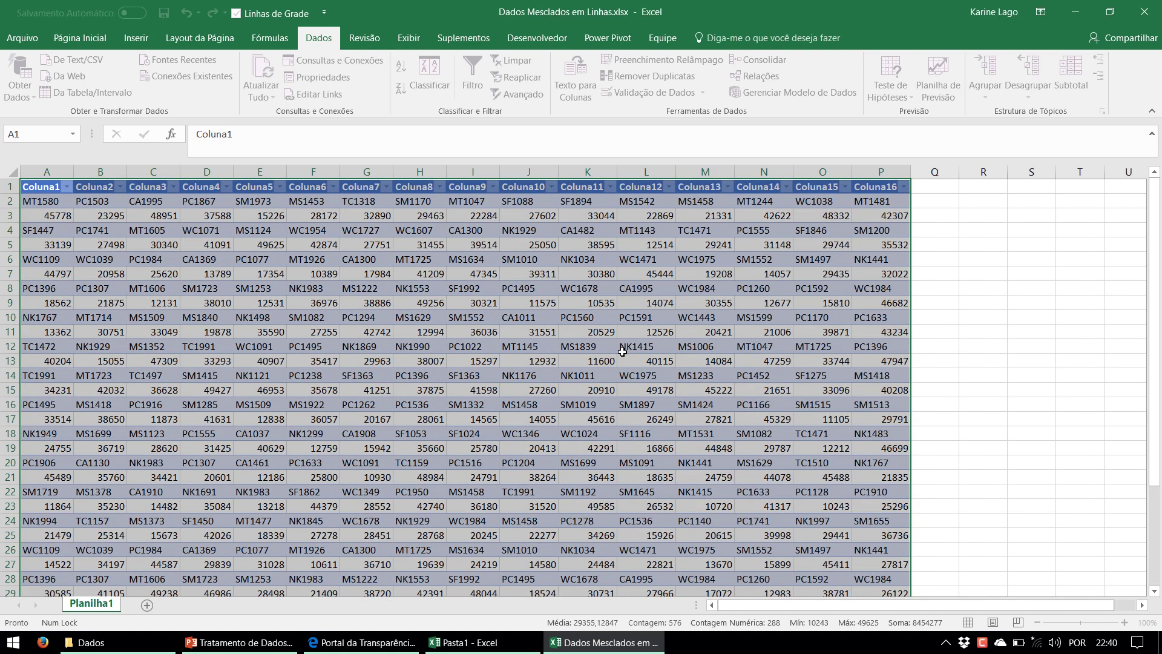
drag(54, 206, 886, 202)
drag(54, 188, 882, 172)
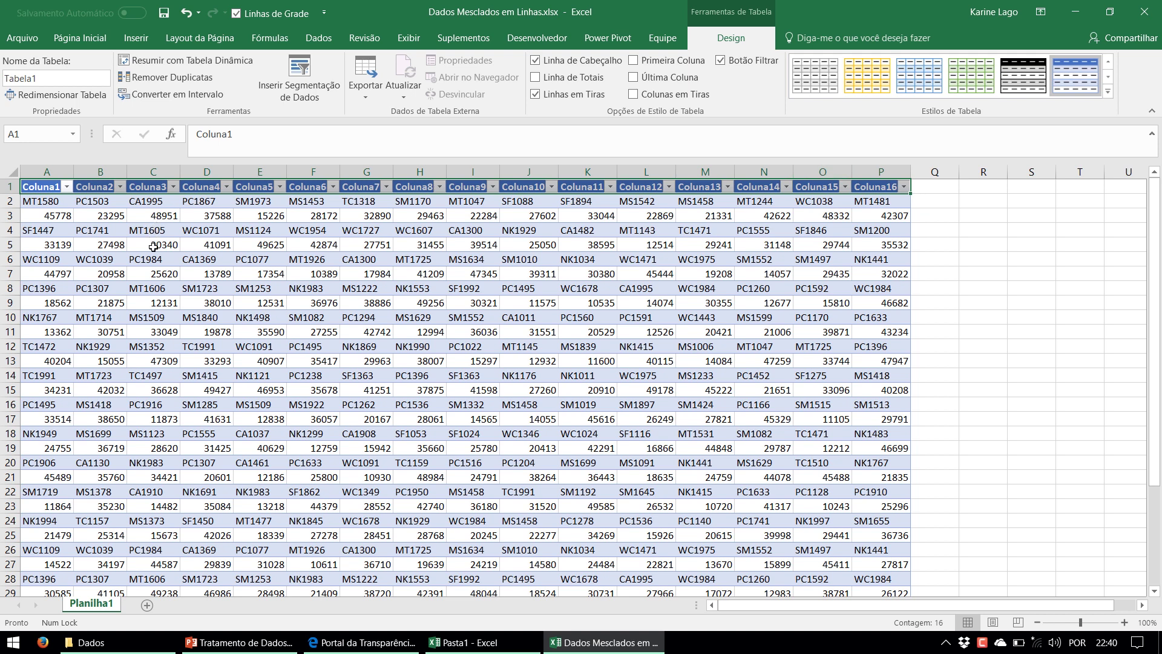
click(154, 245)
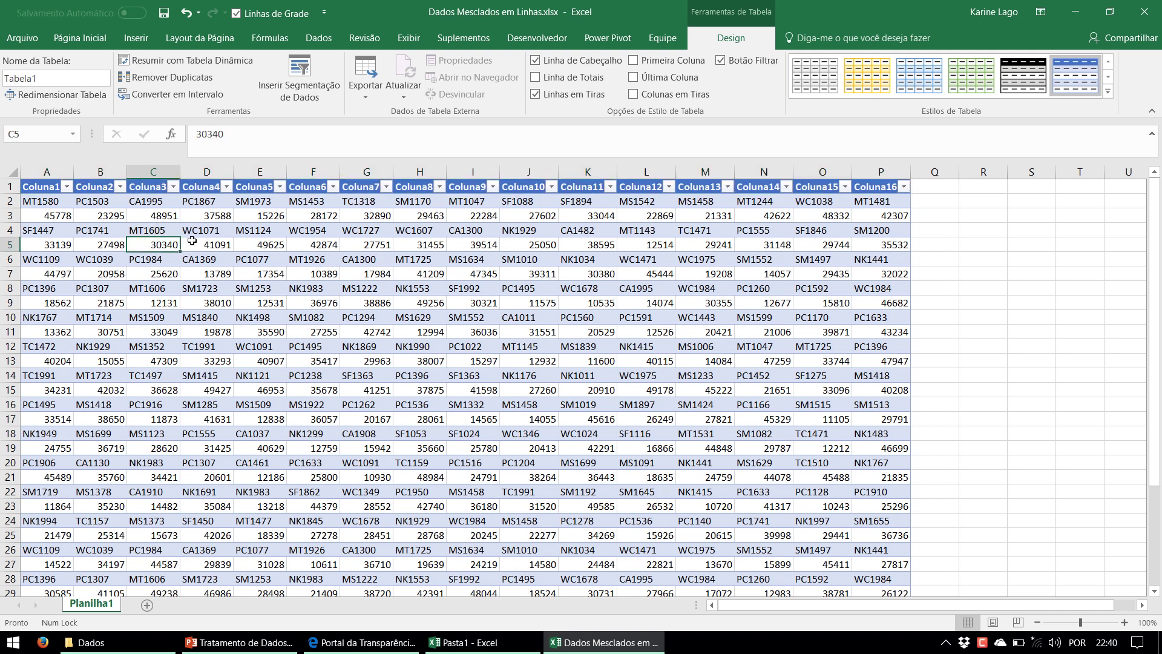
click(321, 39)
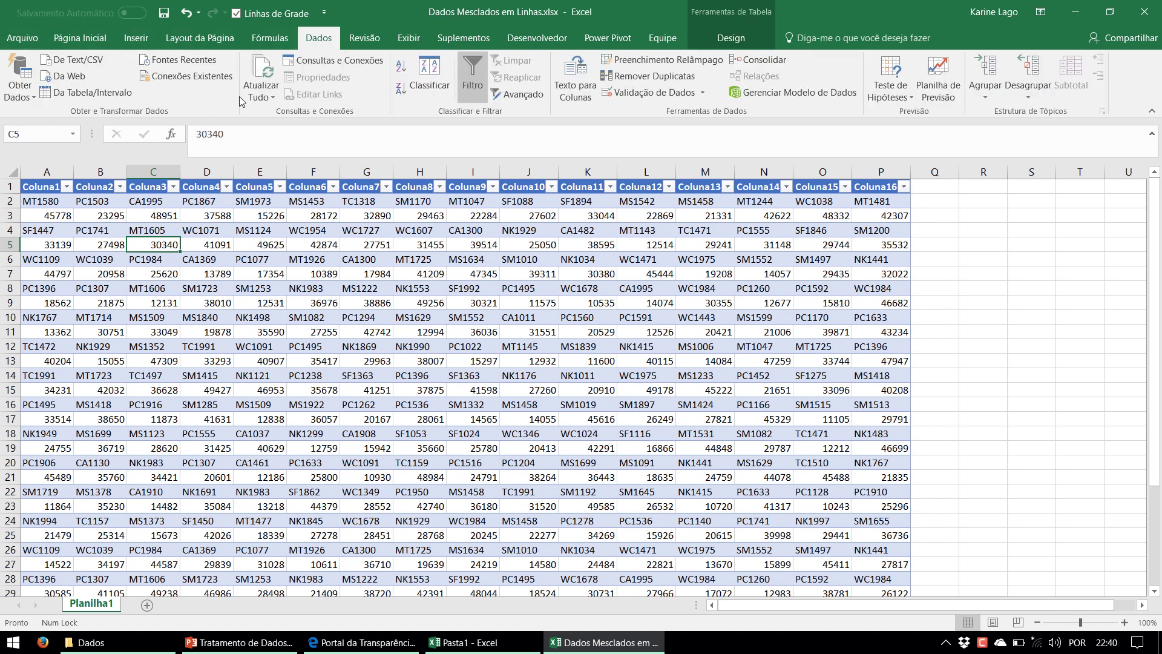
Load Tabela1 from the table range into the Power Query Editor and maximize its window
click(73, 98)
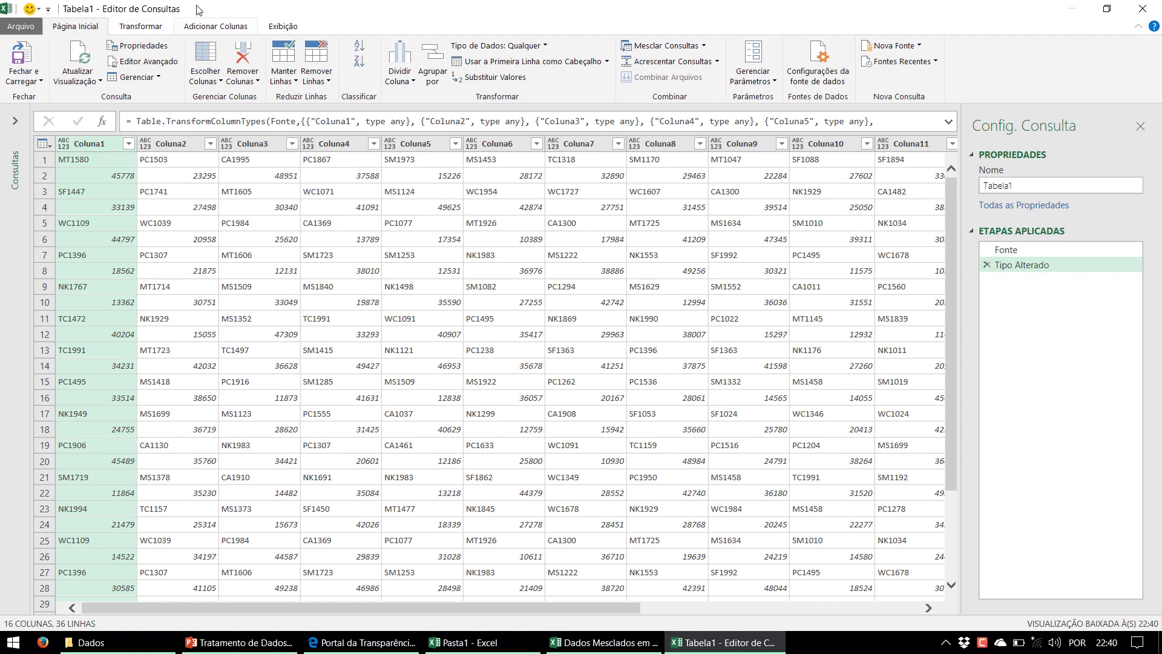
drag(196, 8, 247, 90)
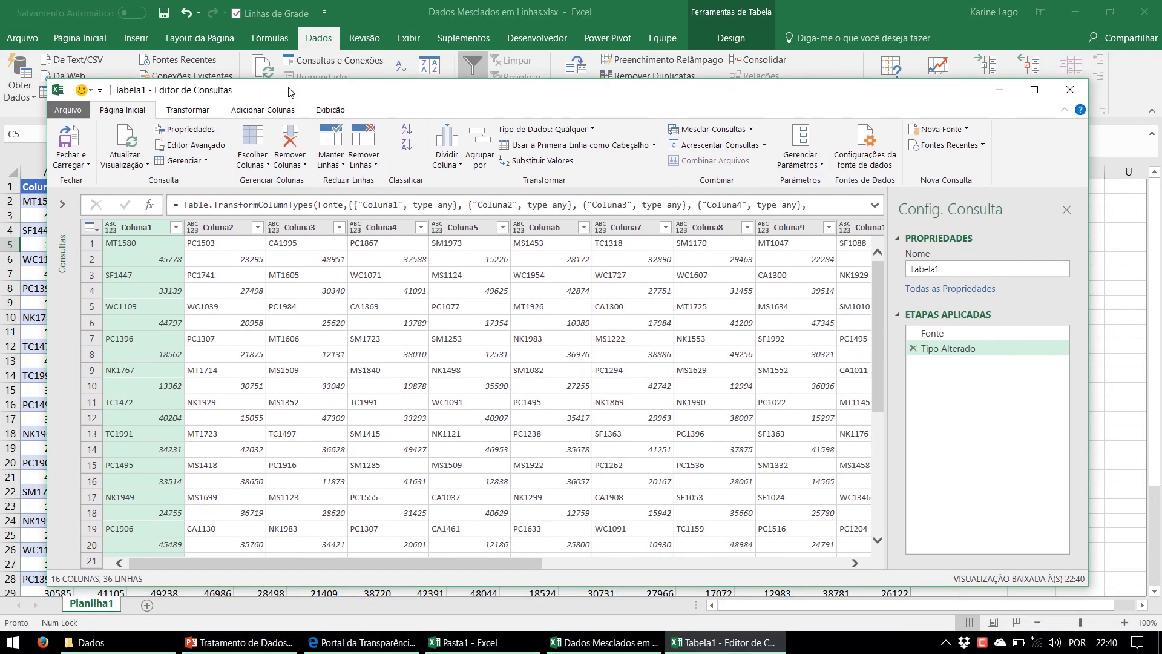
double_click(288, 92)
drag(260, 608, 721, 613)
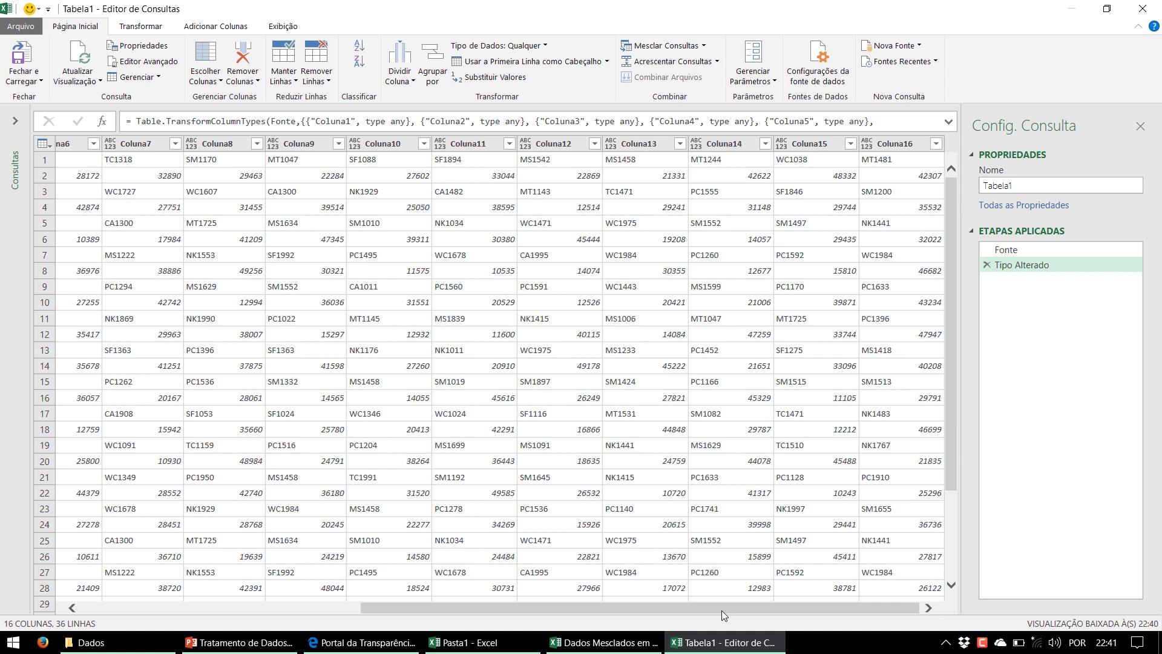
drag(654, 606, 207, 605)
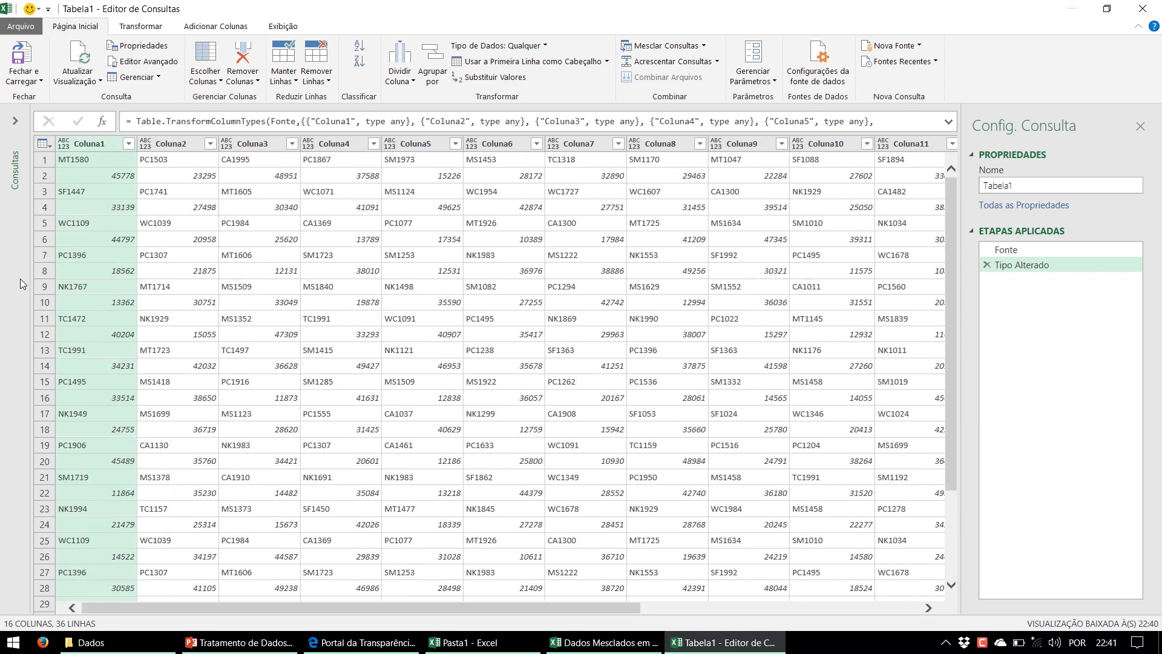
Inspect Coluna1's alternating rows: codes SF1447, NK1767, TC1472, PC1495, PC1906 and value 34231
click(70, 160)
click(81, 194)
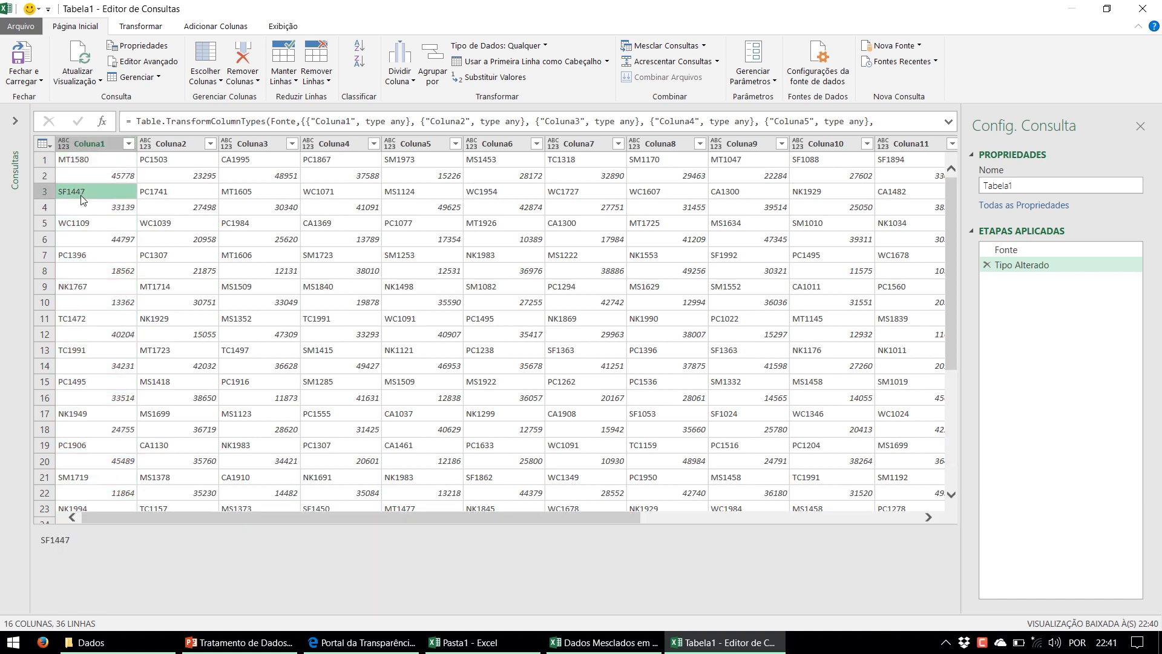
click(84, 227)
click(86, 252)
click(81, 293)
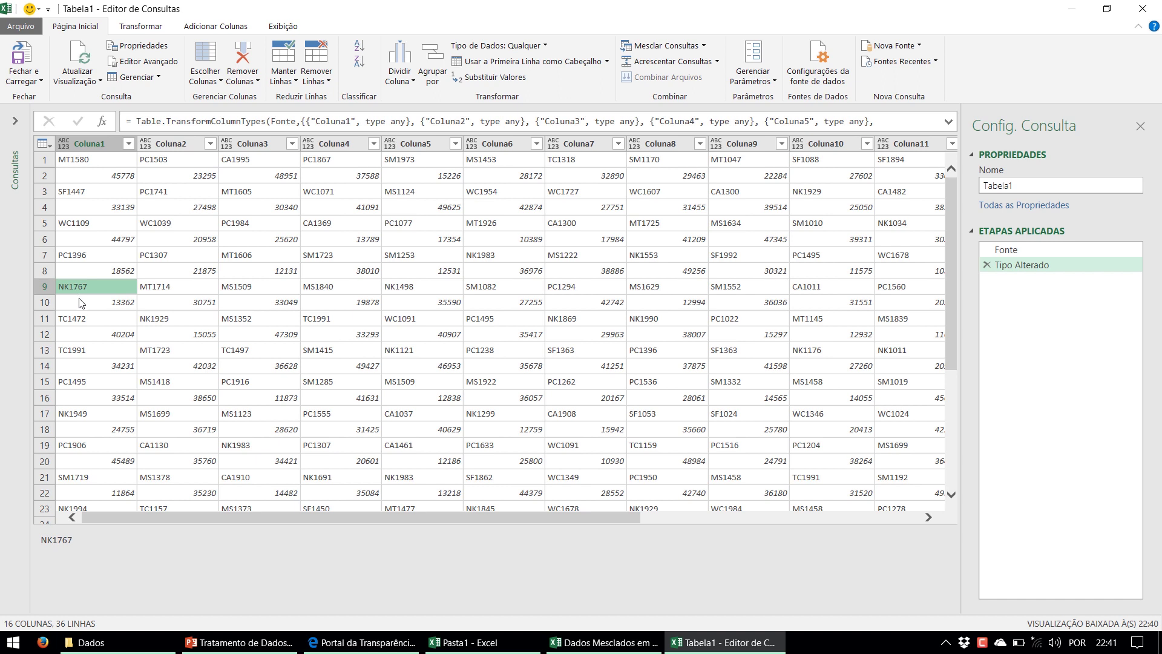
click(81, 321)
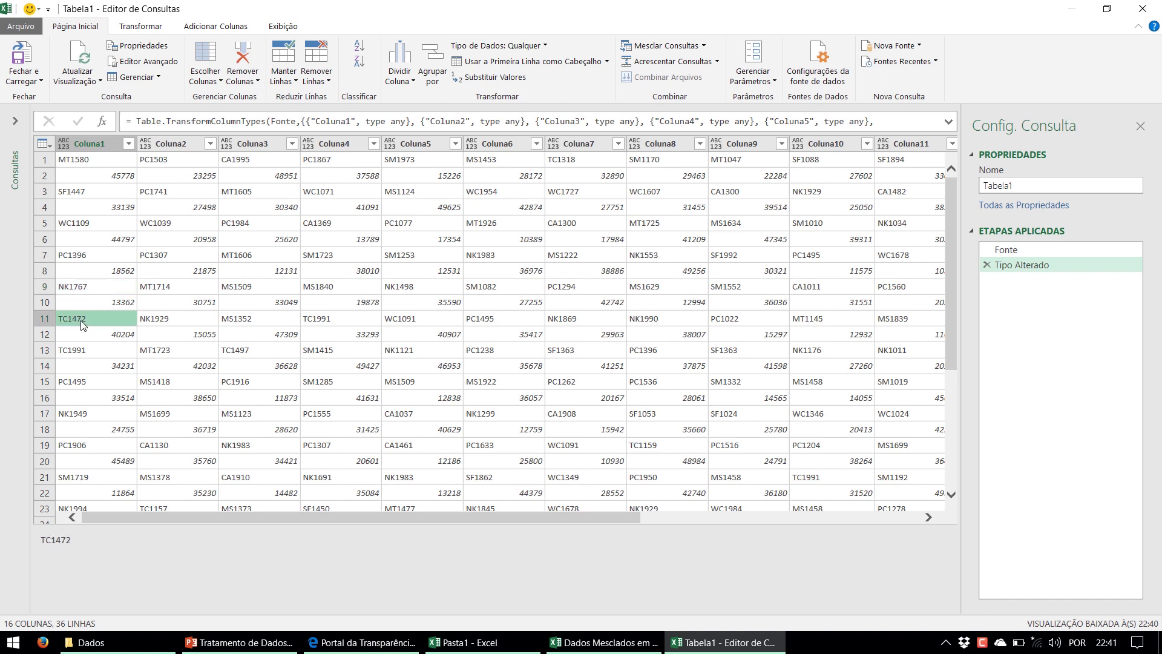
click(85, 353)
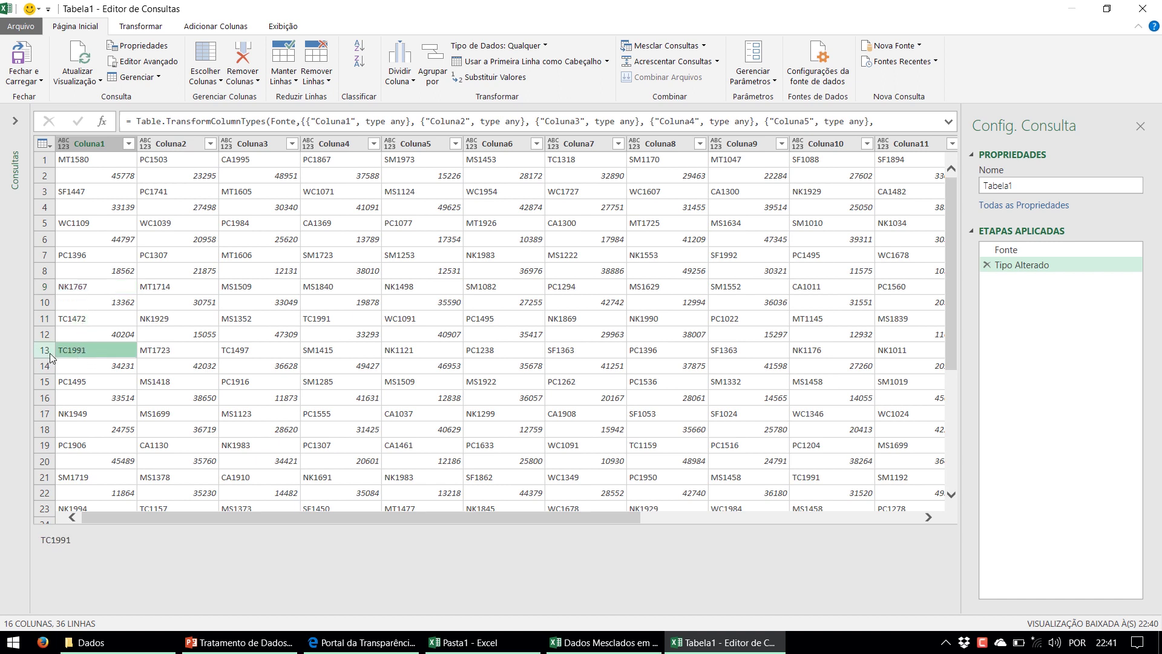
click(67, 385)
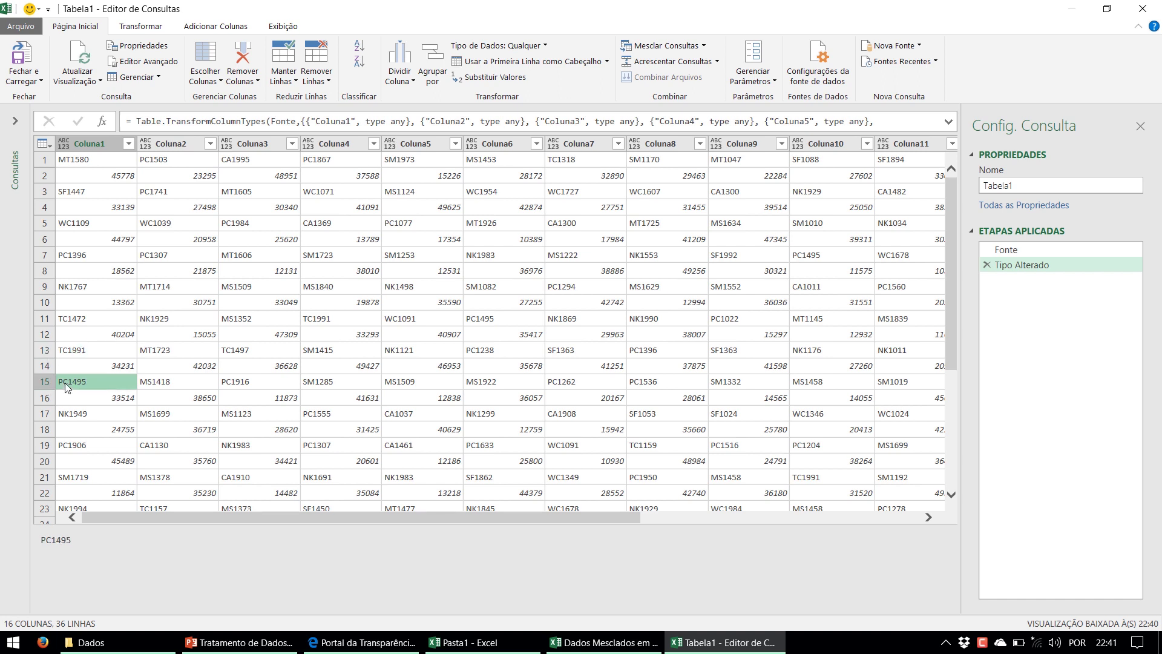
click(69, 414)
click(72, 446)
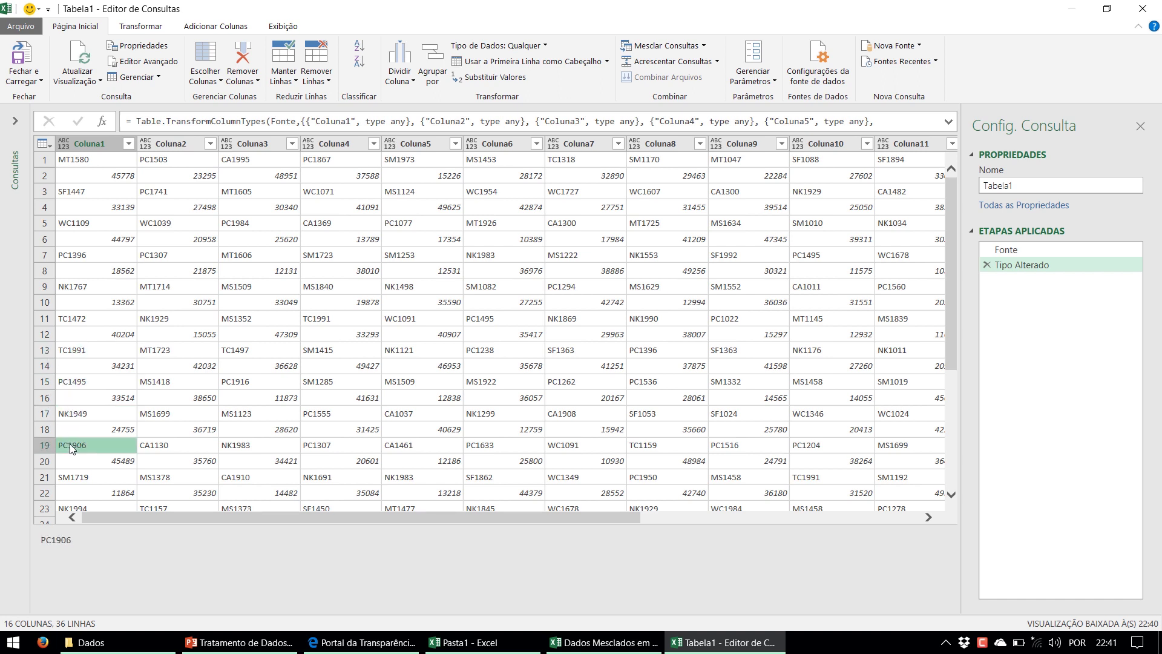
click(88, 431)
click(91, 398)
click(95, 366)
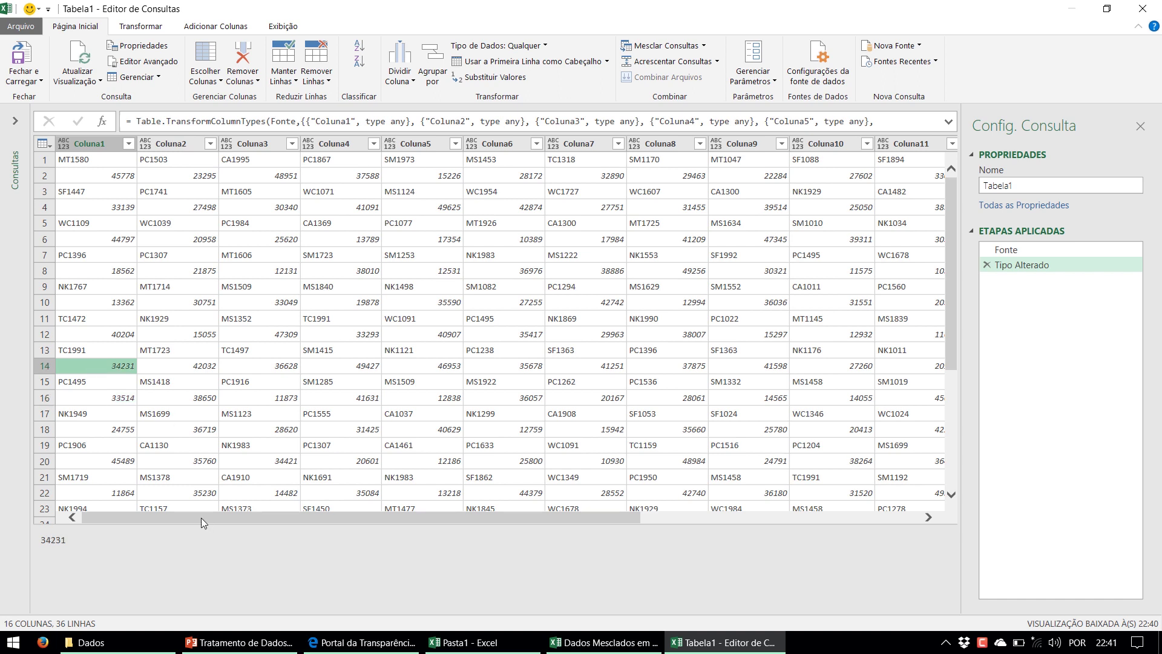
Browse the Transformar, Adicionar Coluna and Página Inicial ribbon commands
click(139, 28)
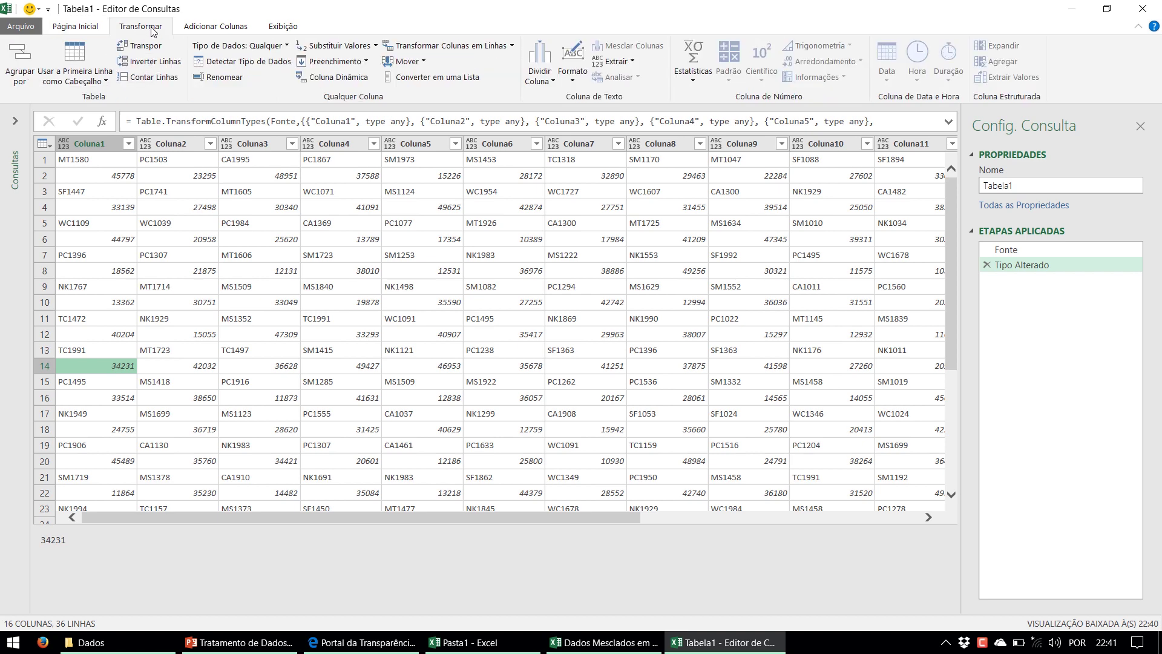
click(190, 30)
click(78, 29)
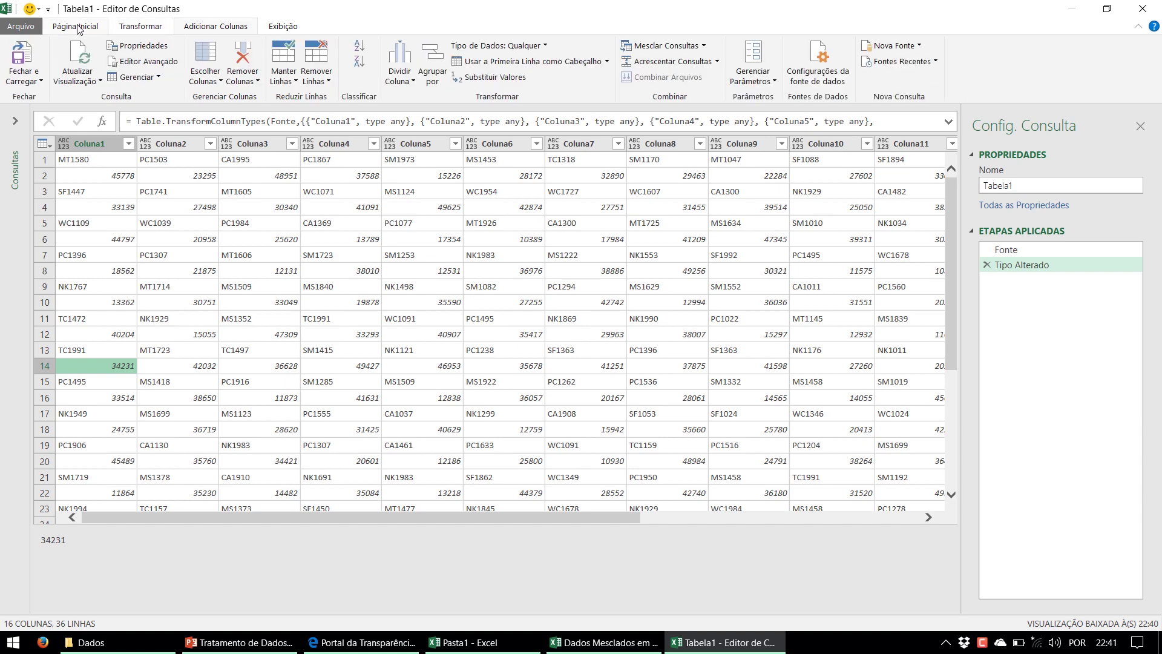
click(139, 28)
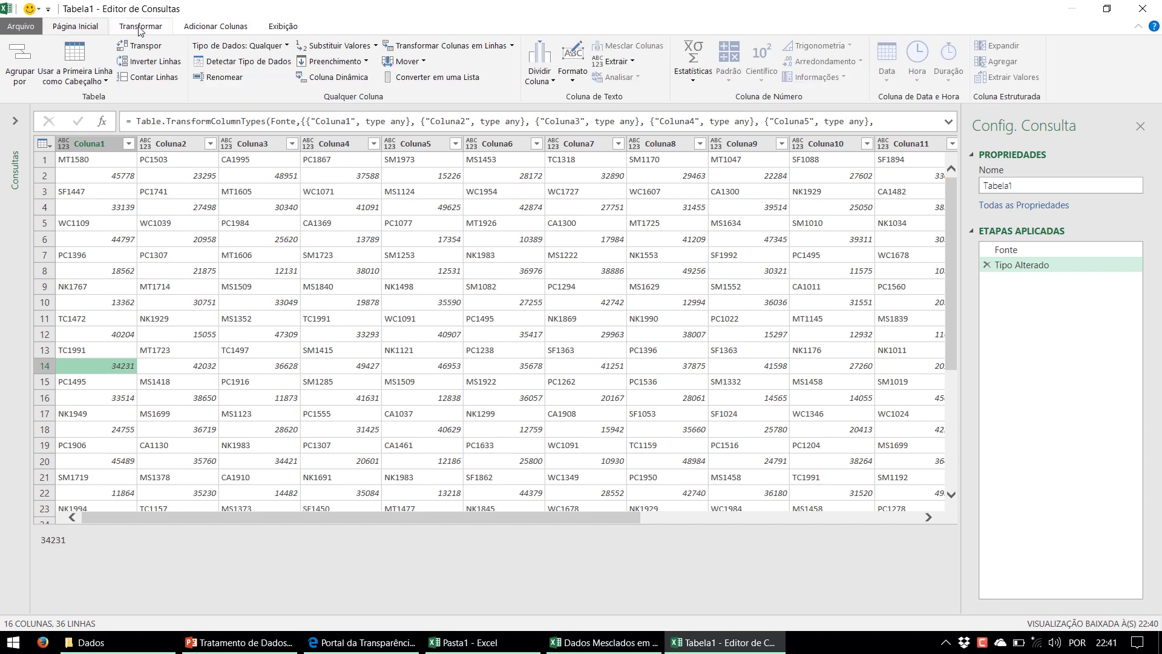
click(216, 28)
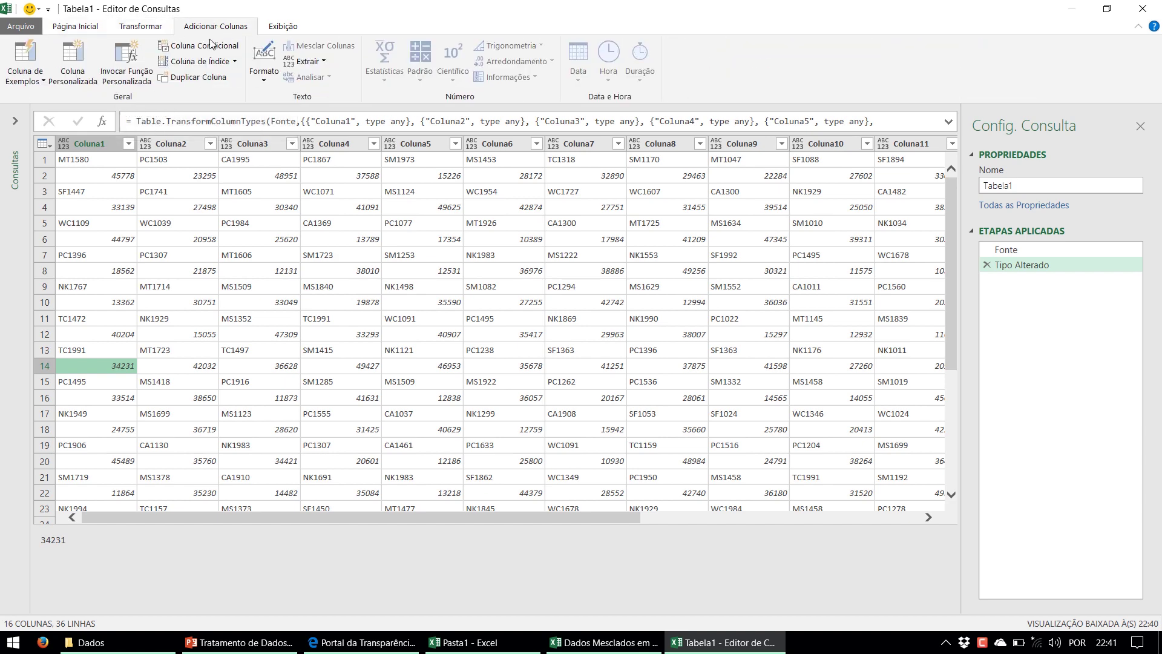
click(234, 63)
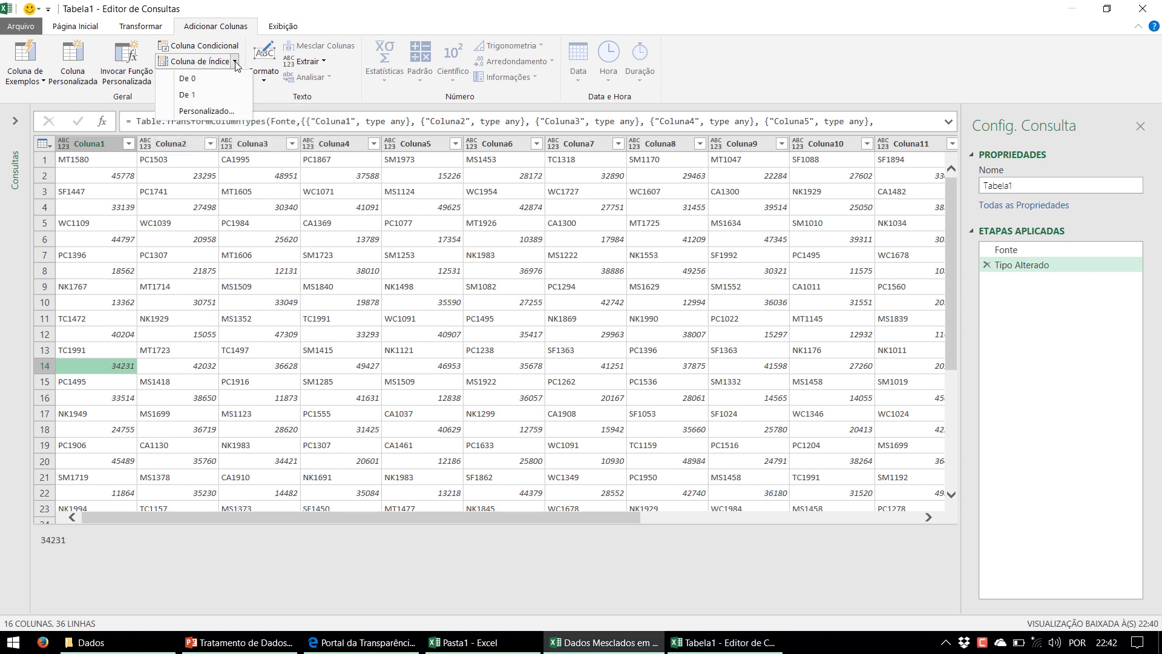
click(211, 83)
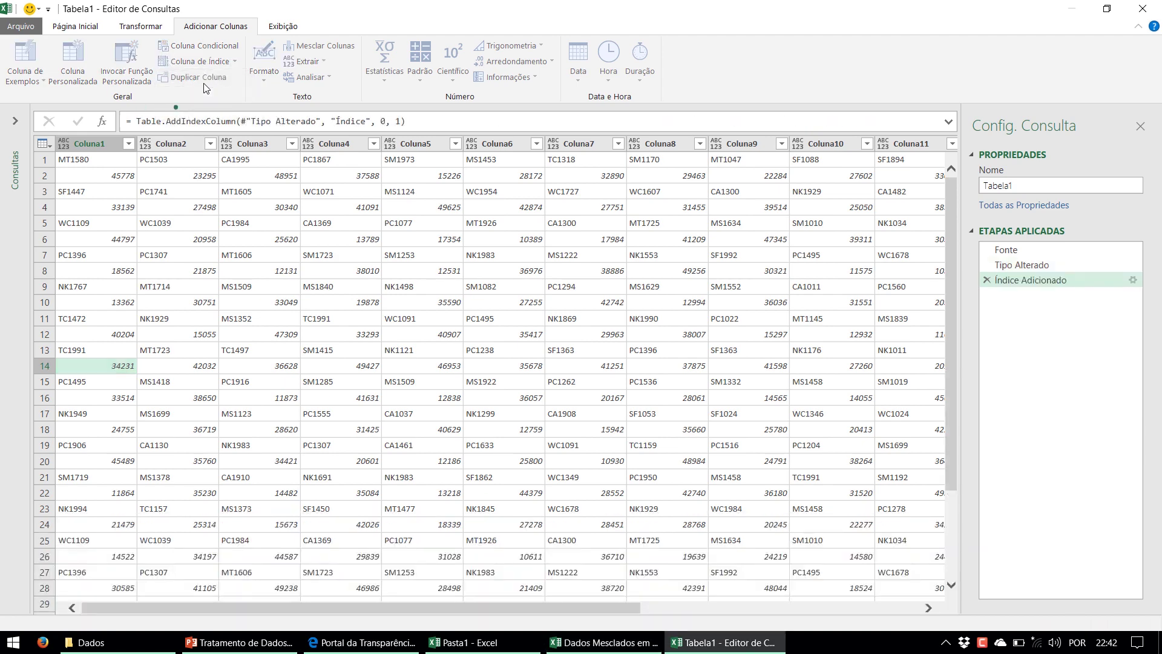
scroll(427, 311, down, 3)
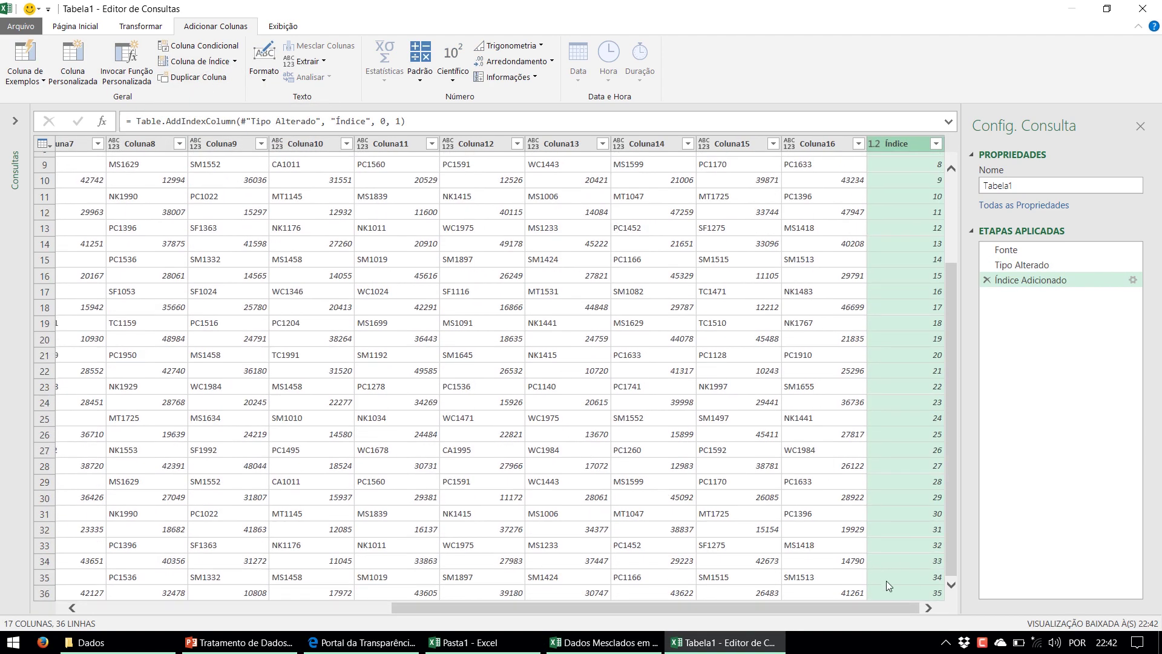
scroll(886, 585, up, 3)
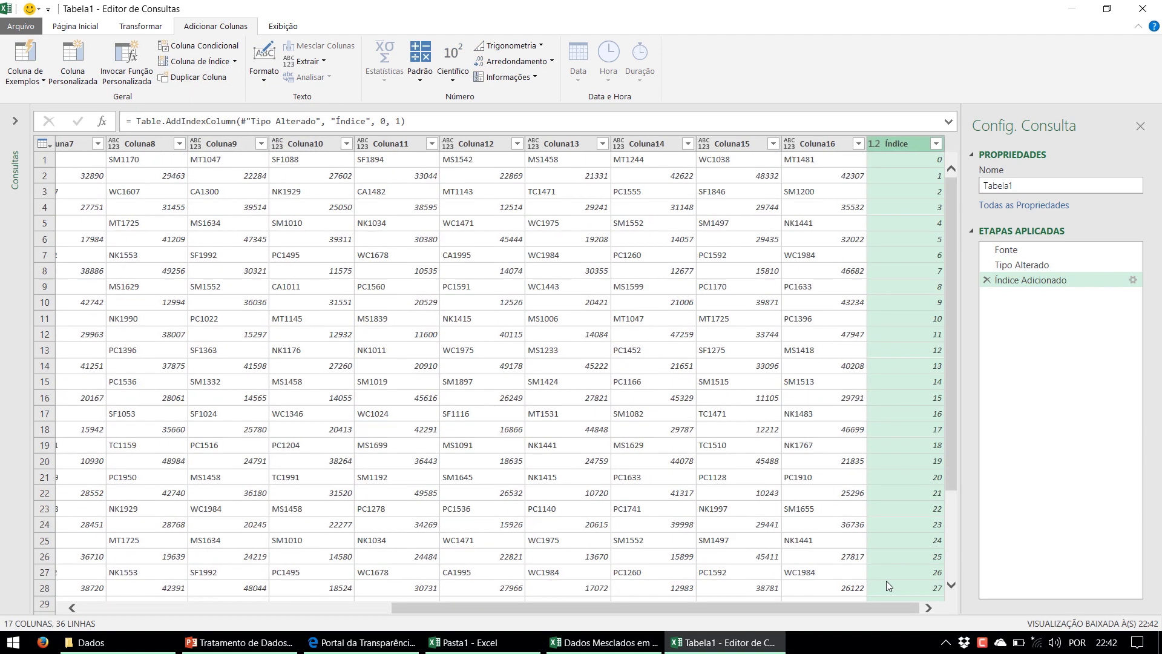
click(848, 162)
click(917, 164)
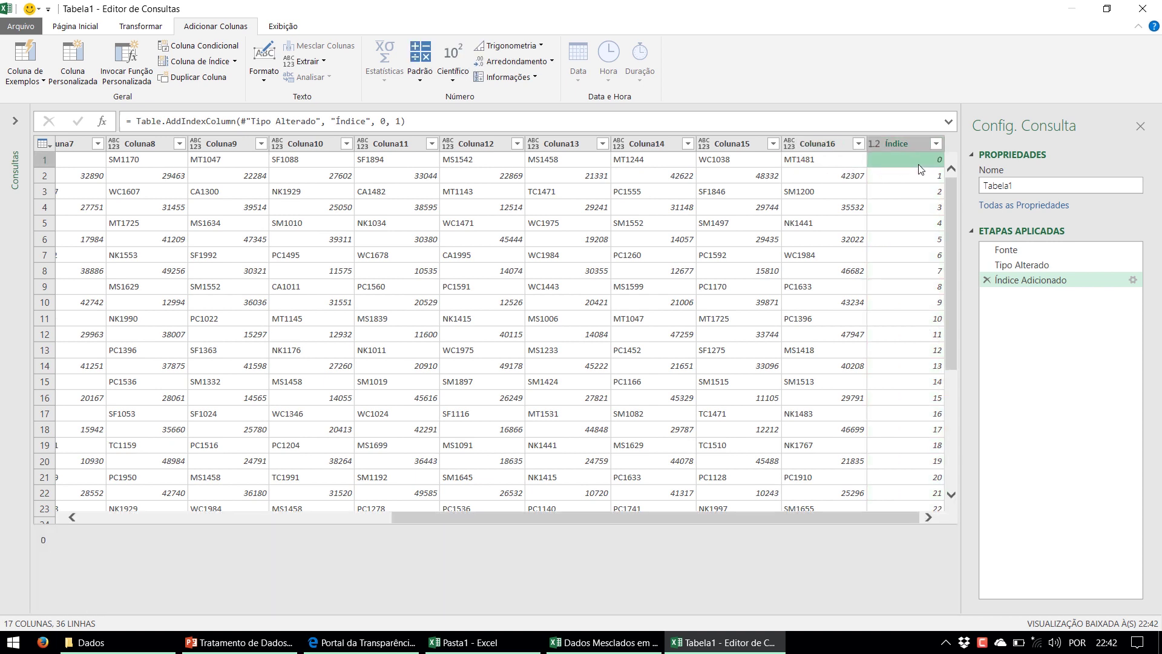
click(817, 196)
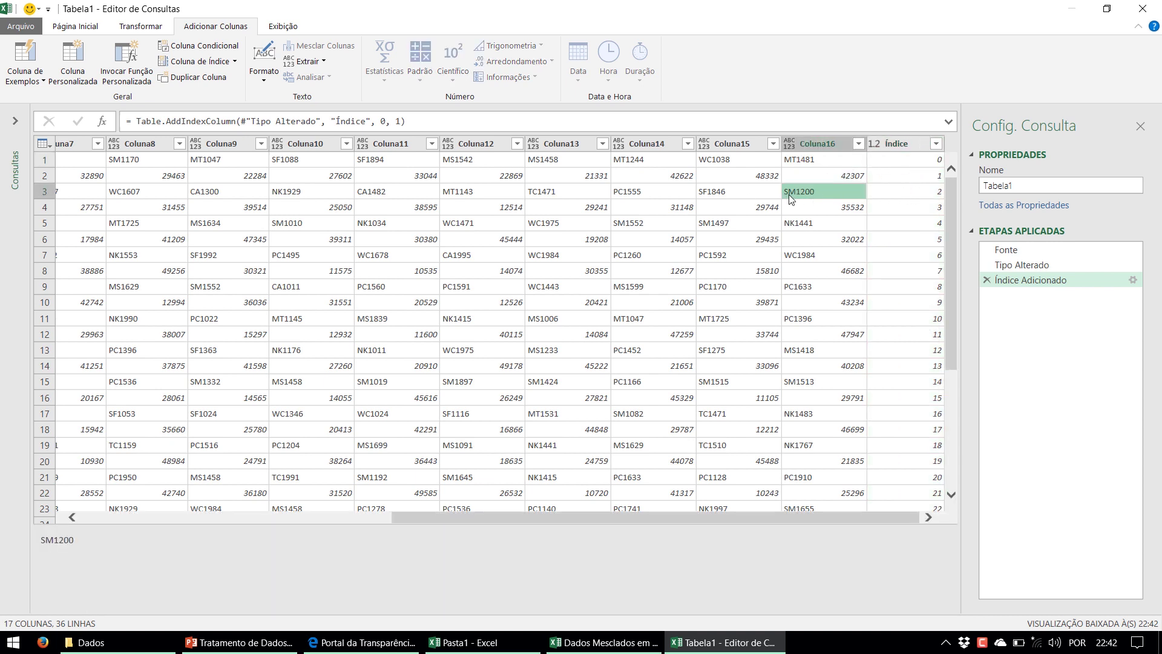
click(884, 197)
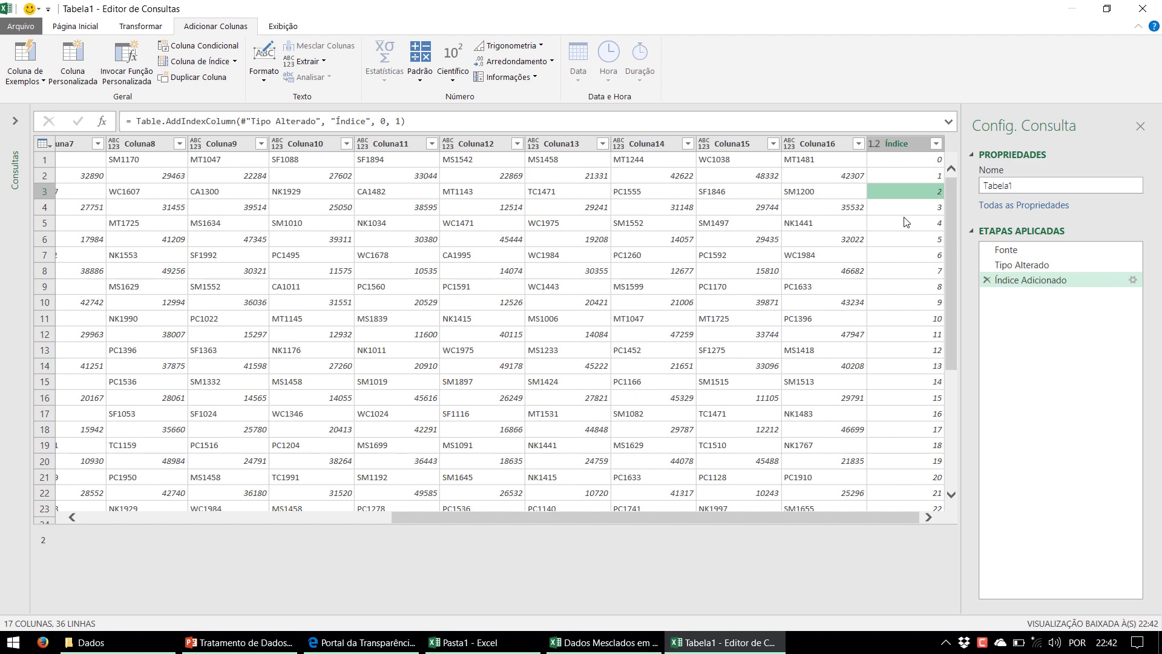
Start a custom column and enter Number.IsOdd in the formula, correcting its capitalisation
click(95, 67)
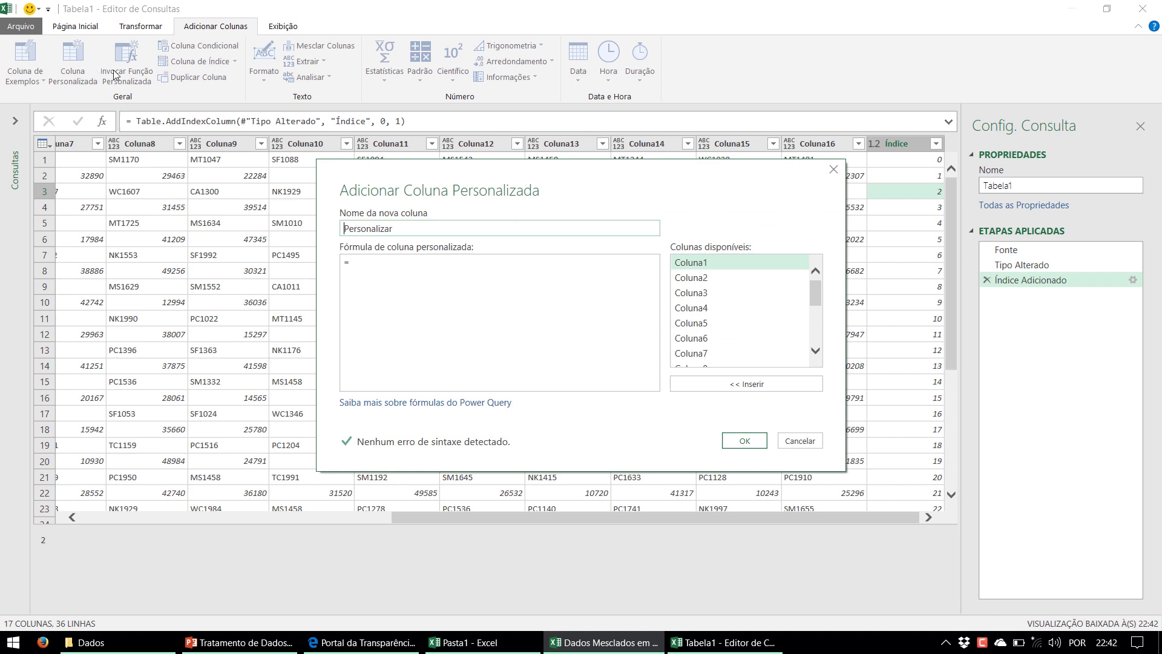
click(426, 264)
text(Number.IsOdd)
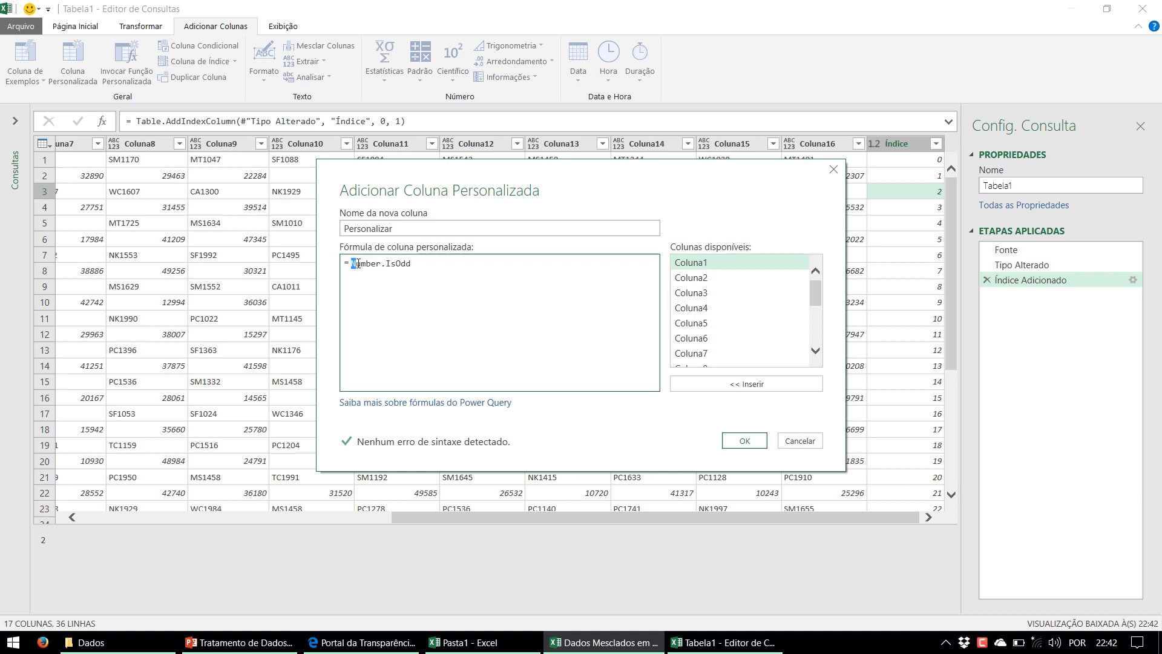
click(356, 263)
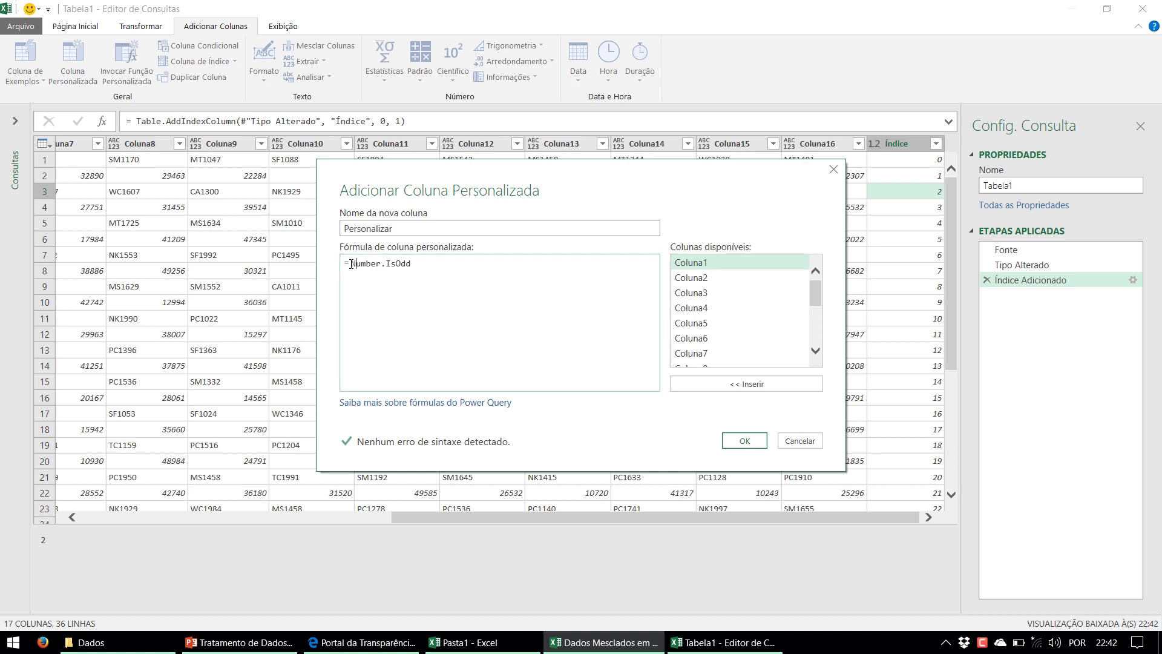
drag(351, 264, 359, 264)
double_click(389, 264)
click(351, 265)
key(BackSpace)
text(i)
Complete the formula as Number.IsOdd([Índice]) and confirm the new Personalizar column
click(525, 299)
key(BackSpace)
text(O)
key(BackSpace)
text(IsOdd()
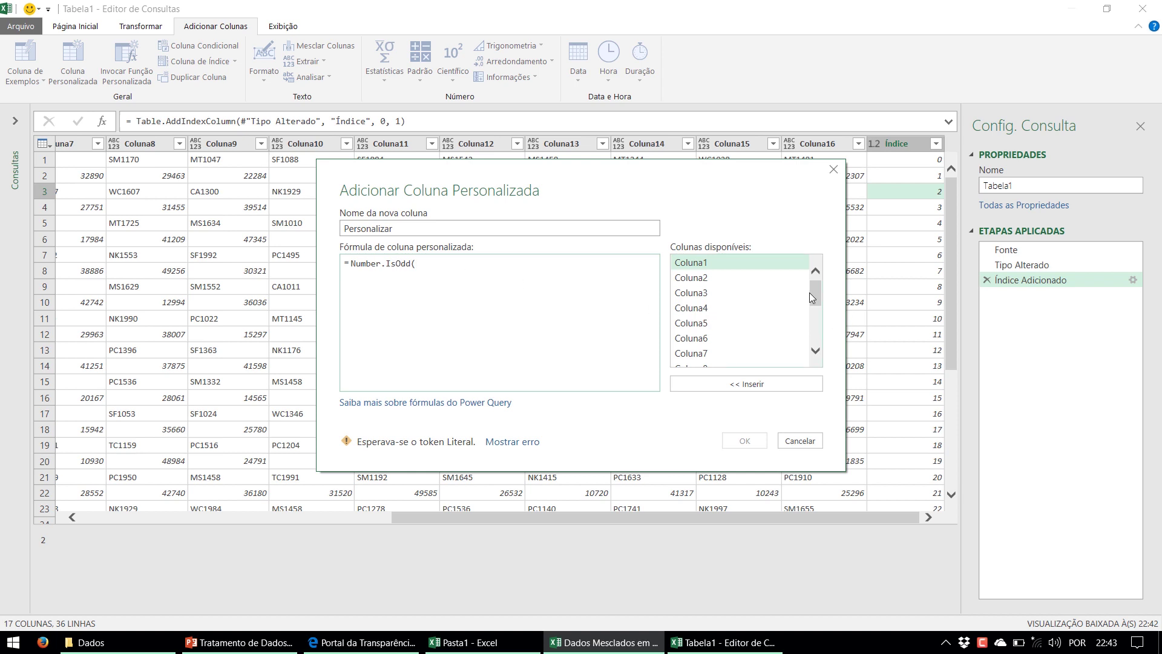
scroll(814, 301, down, 1)
scroll(814, 301, down, 3)
double_click(687, 359)
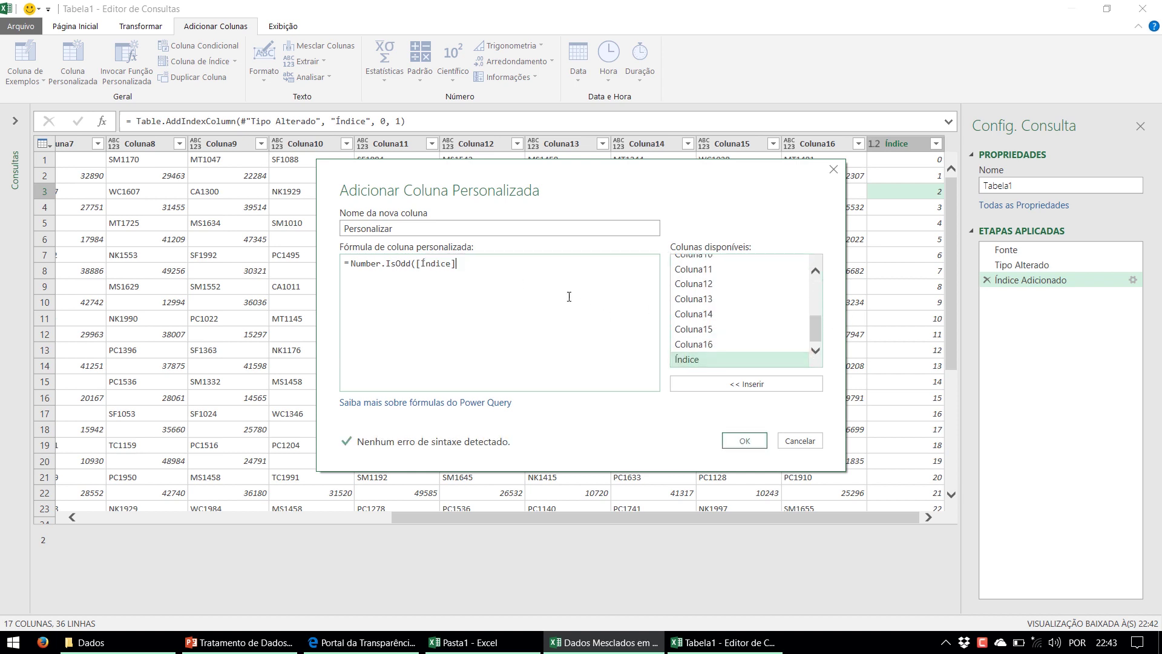
text())
click(749, 446)
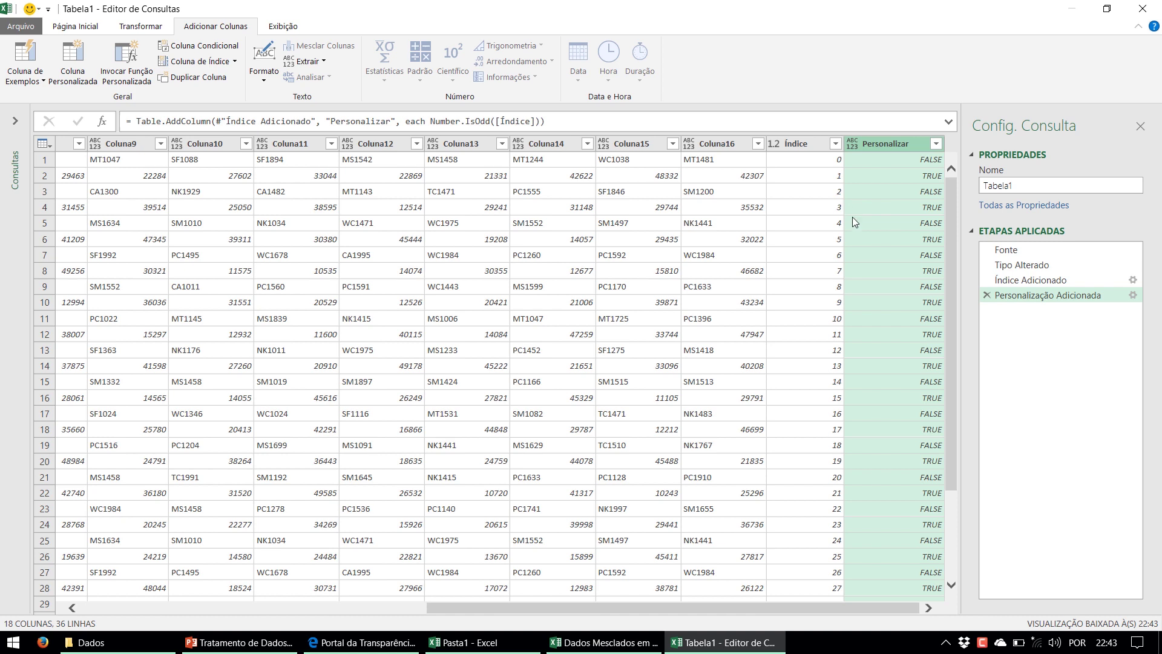
Verify Personalizar is FALSE for Índice 0 and TRUE for row 2, then select that column
click(880, 164)
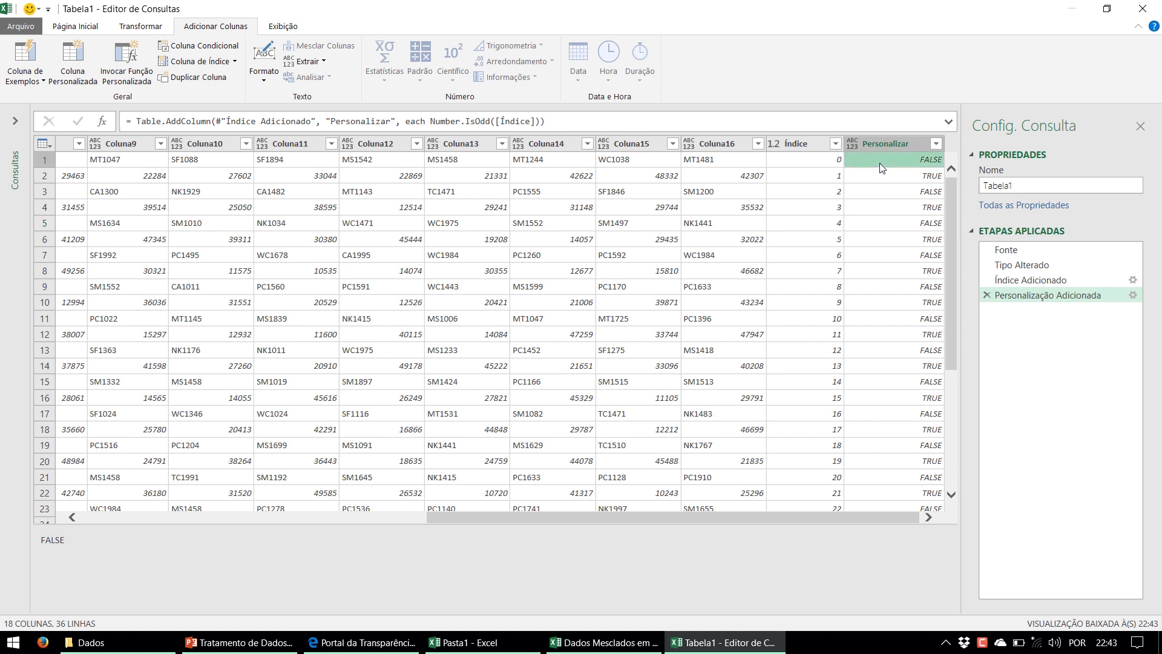
click(818, 162)
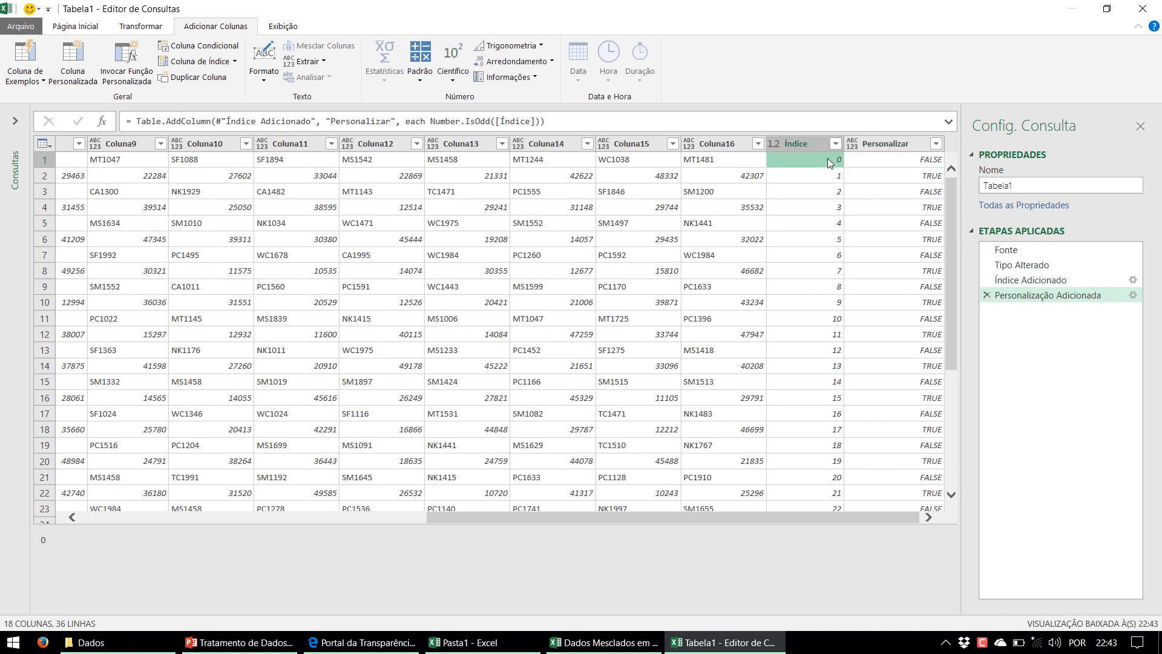
click(876, 158)
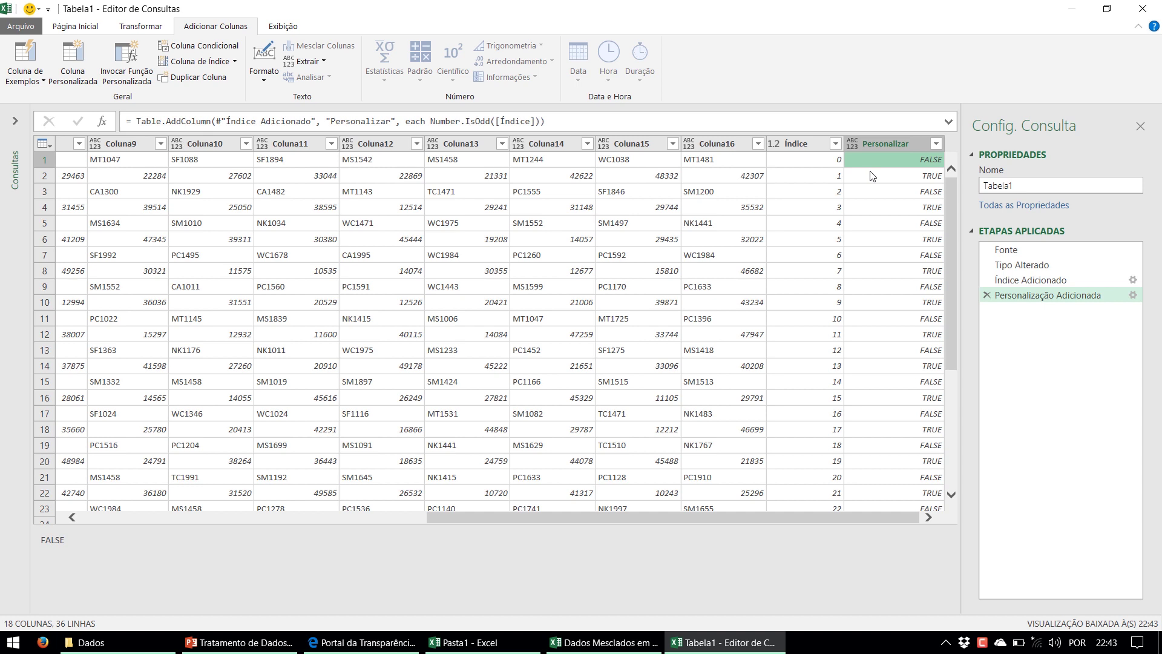
click(870, 175)
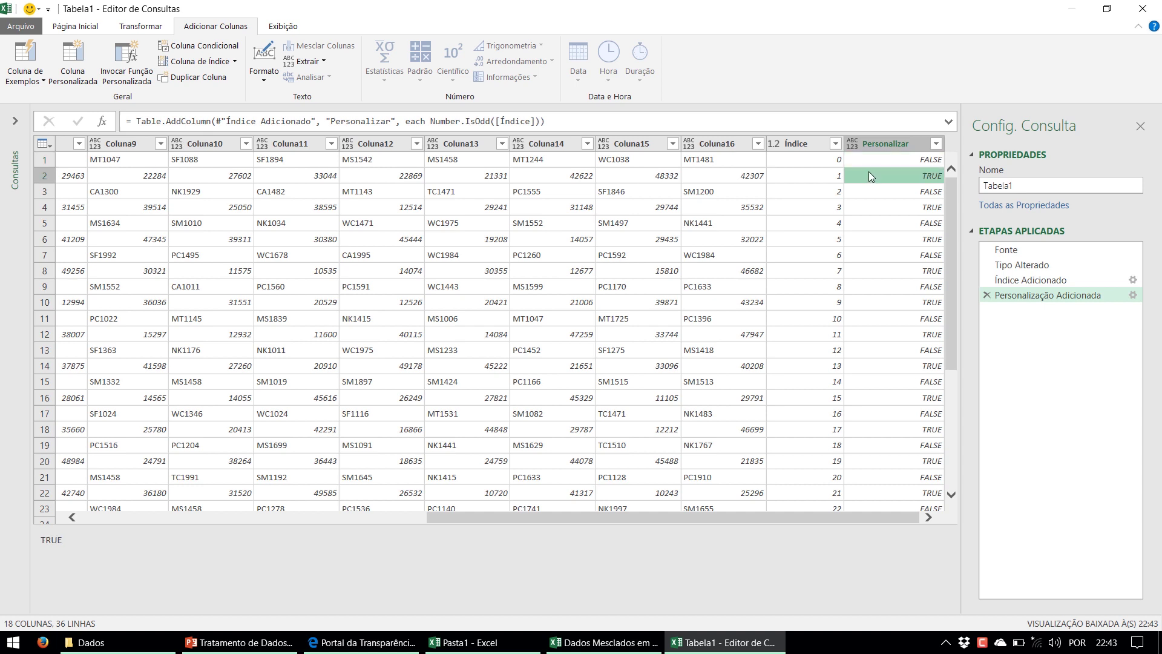
click(809, 175)
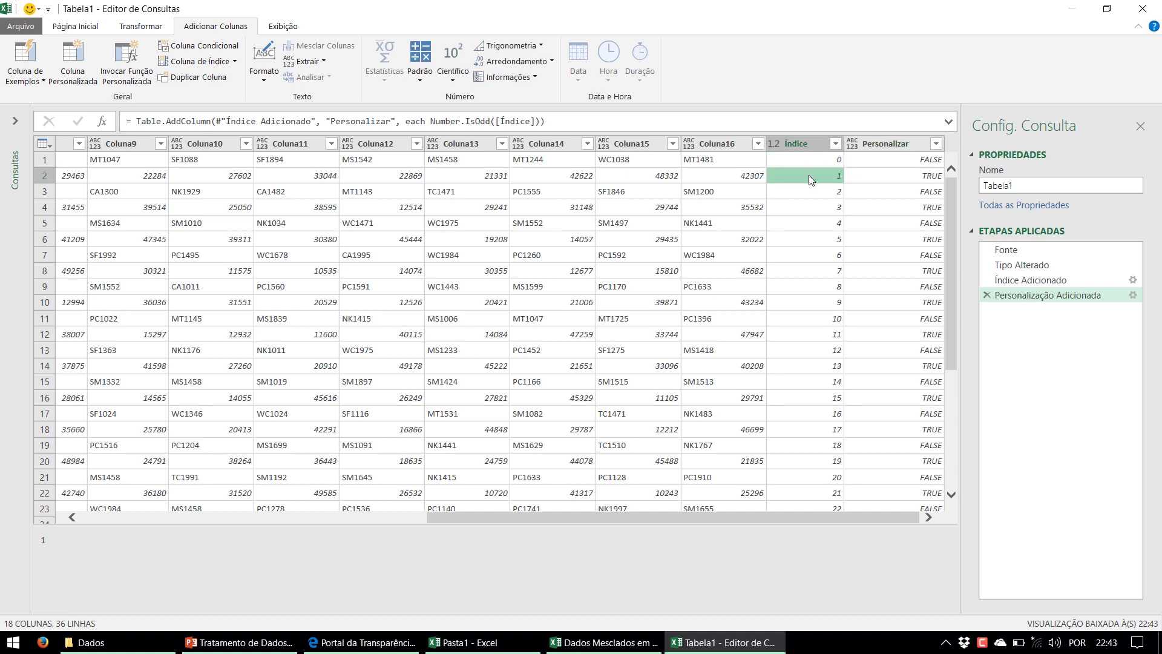
click(811, 162)
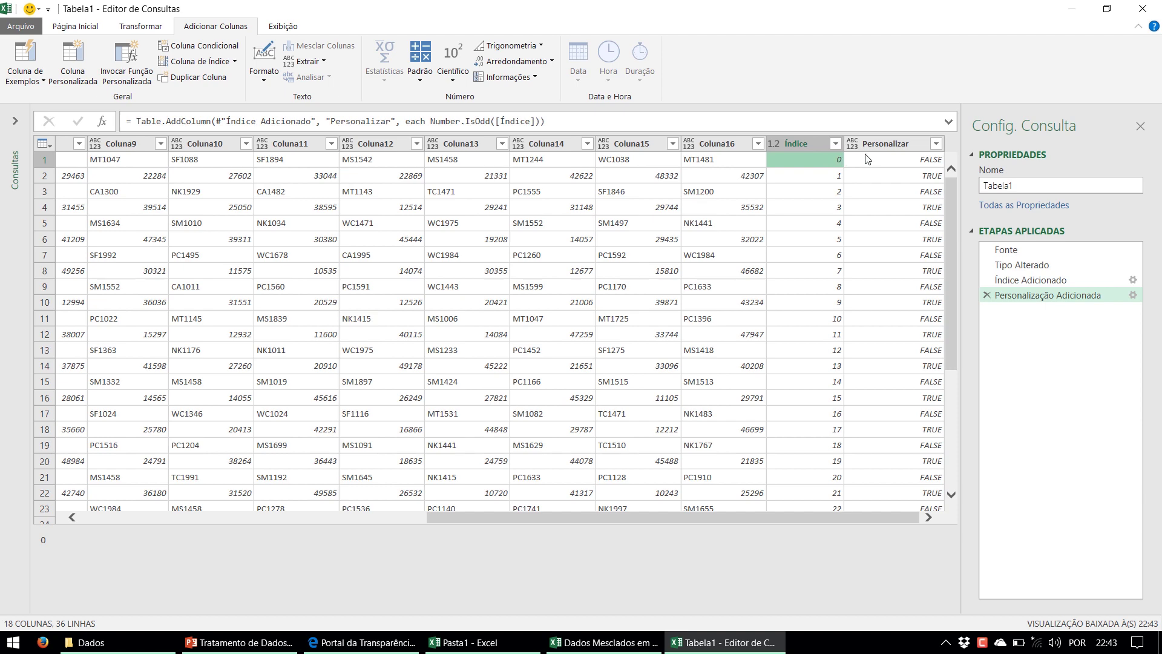
click(883, 151)
click(73, 61)
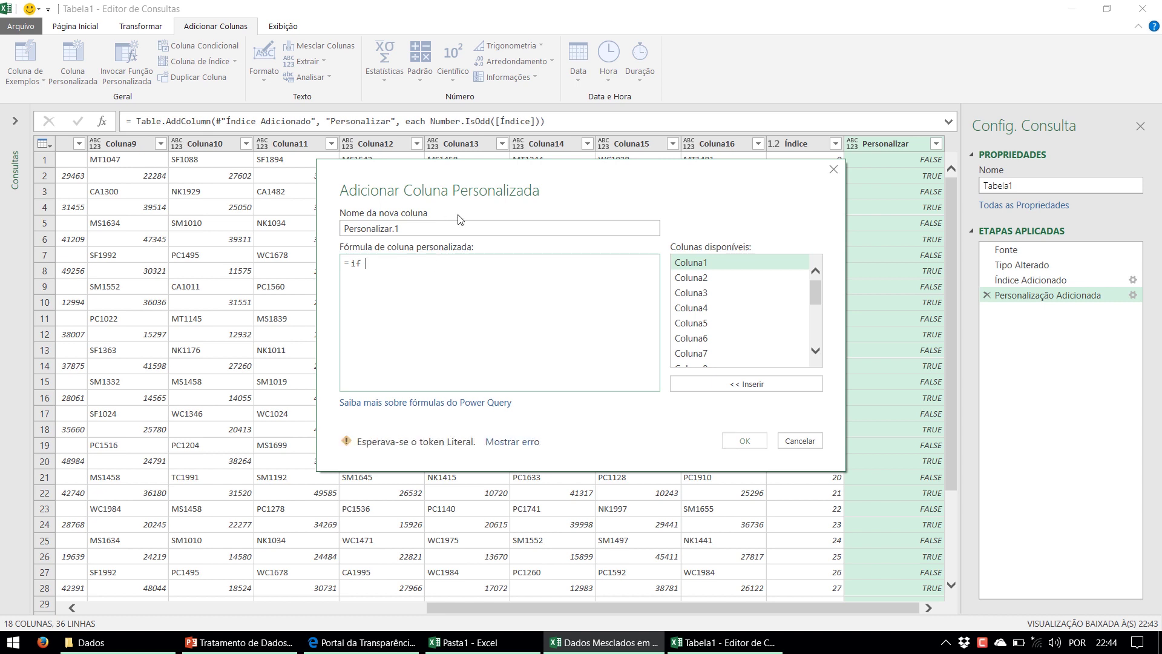
Define Personalizar.1 as if [Personalizar] then [Índice]-1 else [Índice] and confirm it
drag(686, 180, 538, 226)
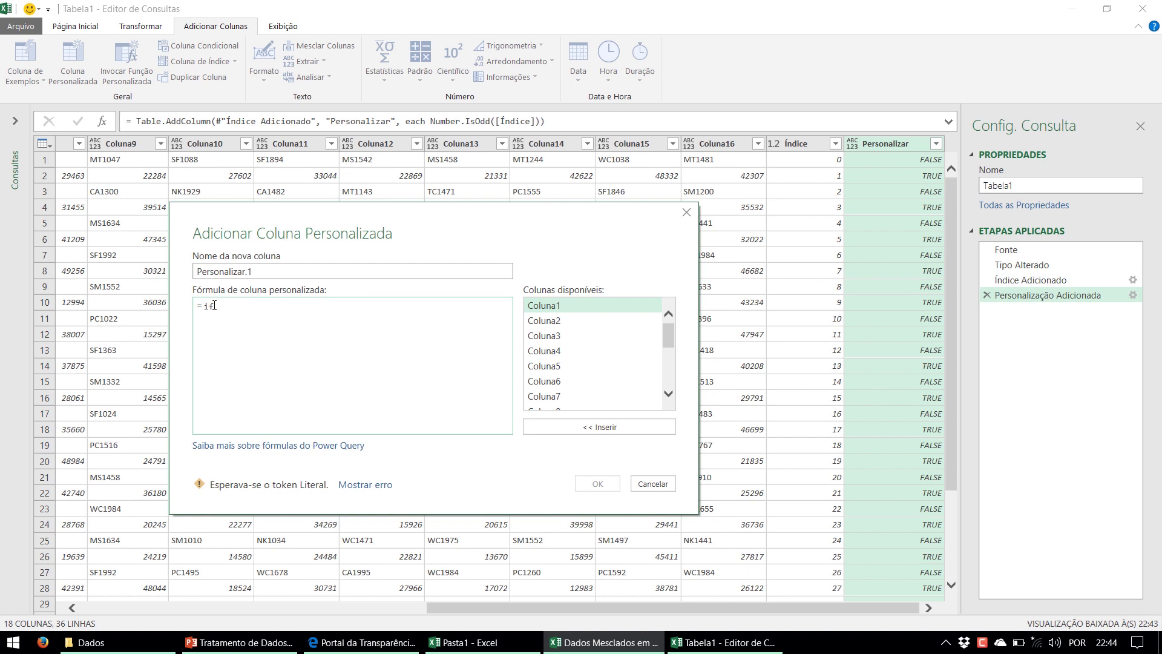
drag(669, 335, 669, 371)
double_click(580, 405)
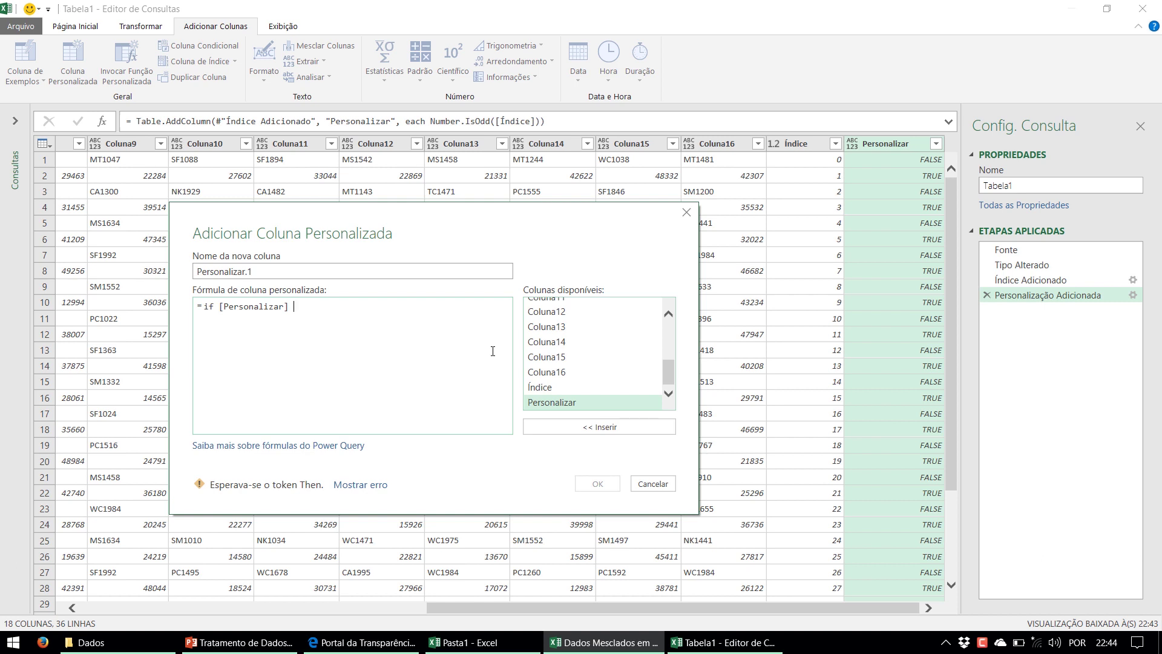
text(then)
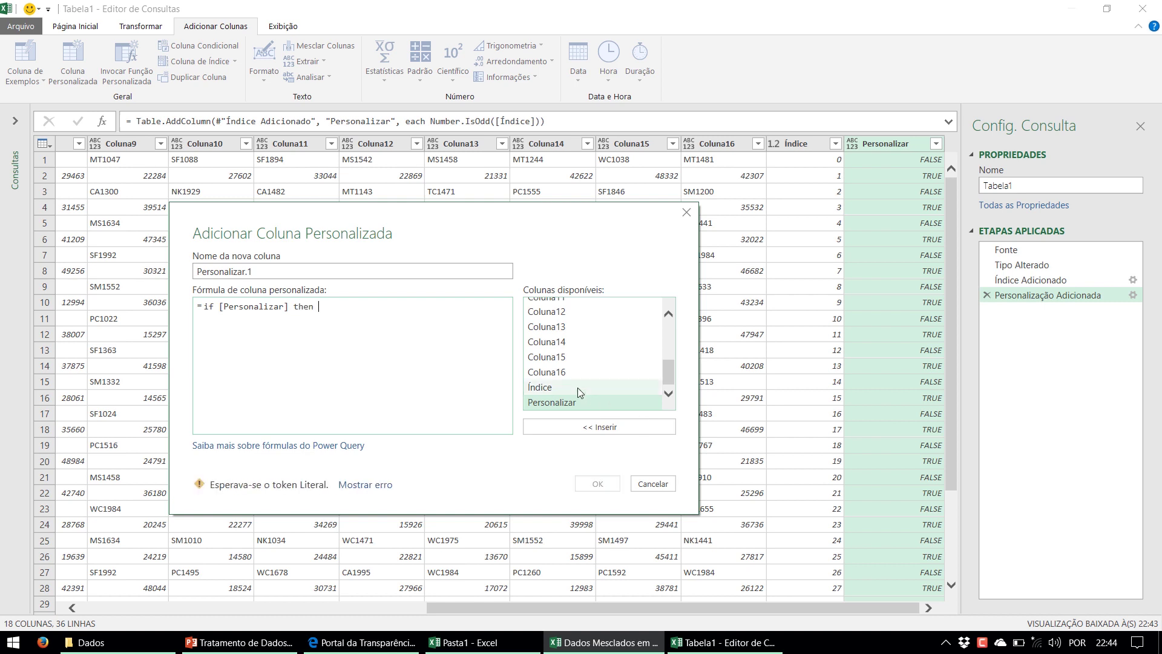
double_click(574, 386)
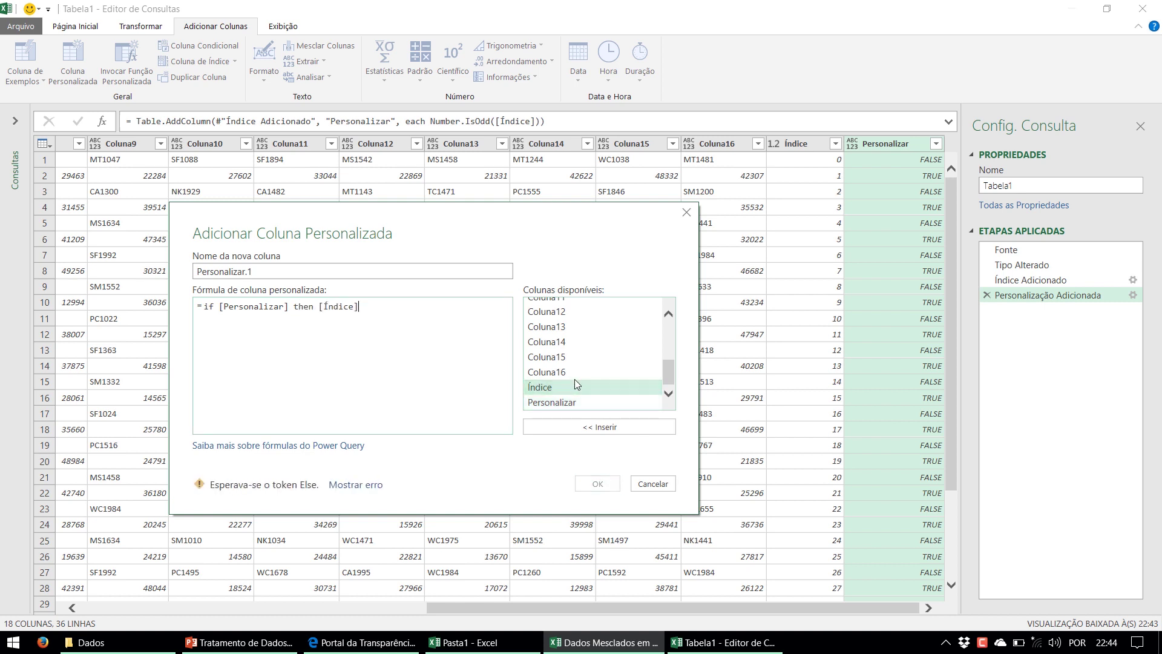
text(-1 e)
text(lse)
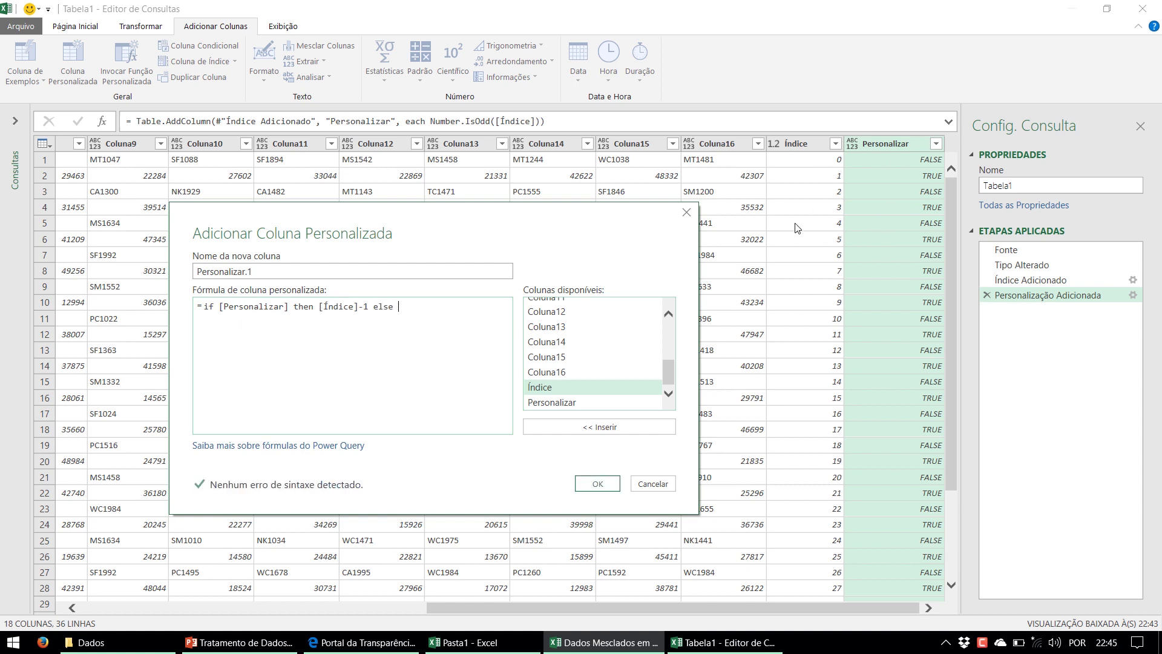
double_click(614, 389)
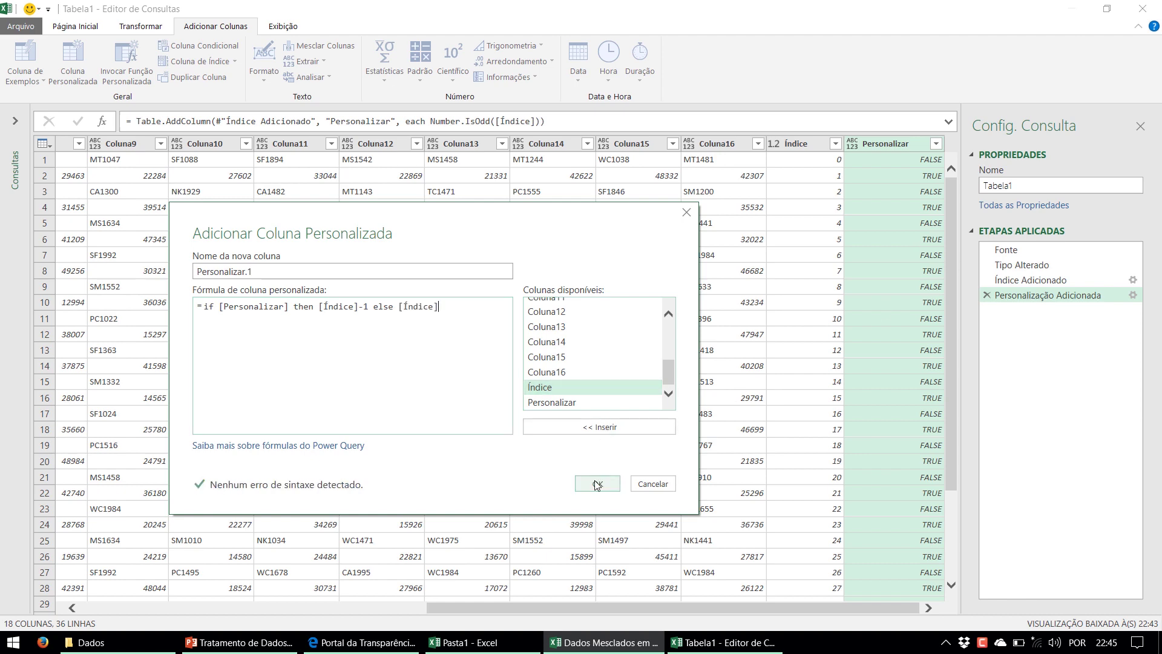
click(594, 483)
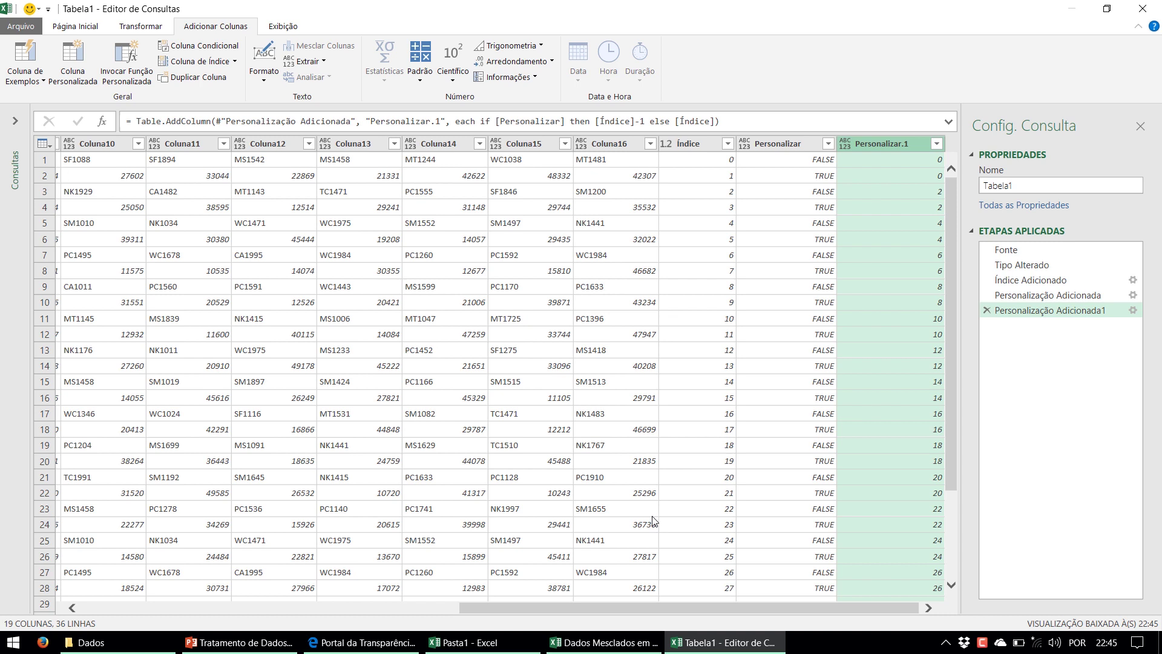
Check Personalizar.1 values in rows 1–6 against Índice and the TRUE flag in row 6
click(899, 162)
click(898, 176)
click(899, 191)
click(896, 208)
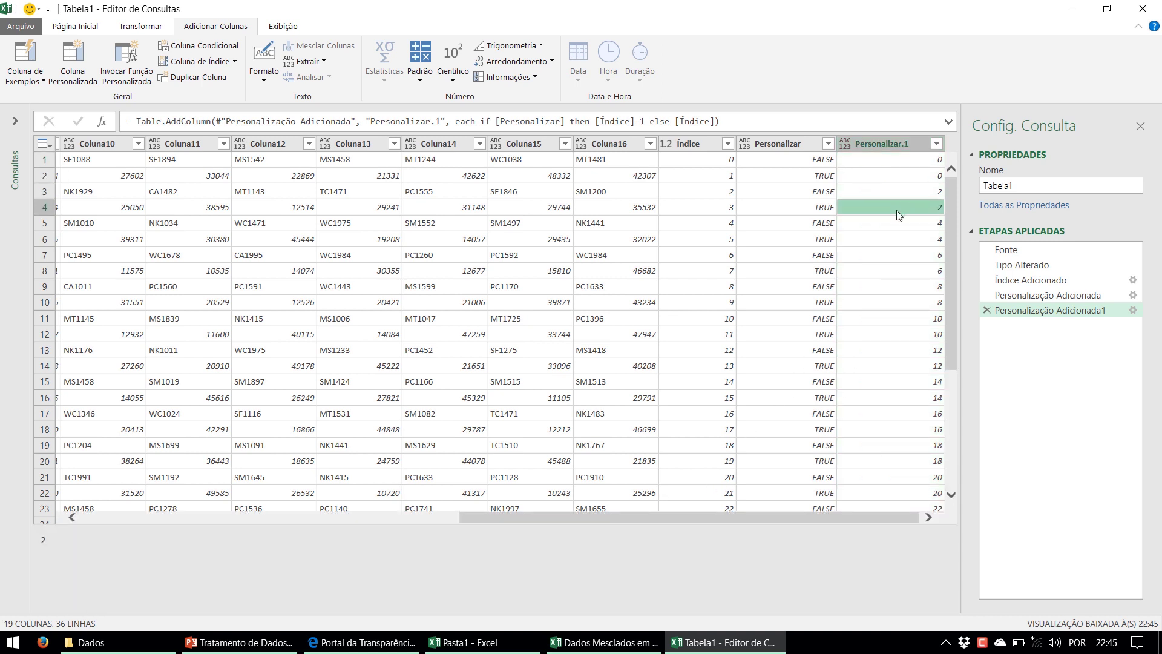
click(899, 222)
click(899, 238)
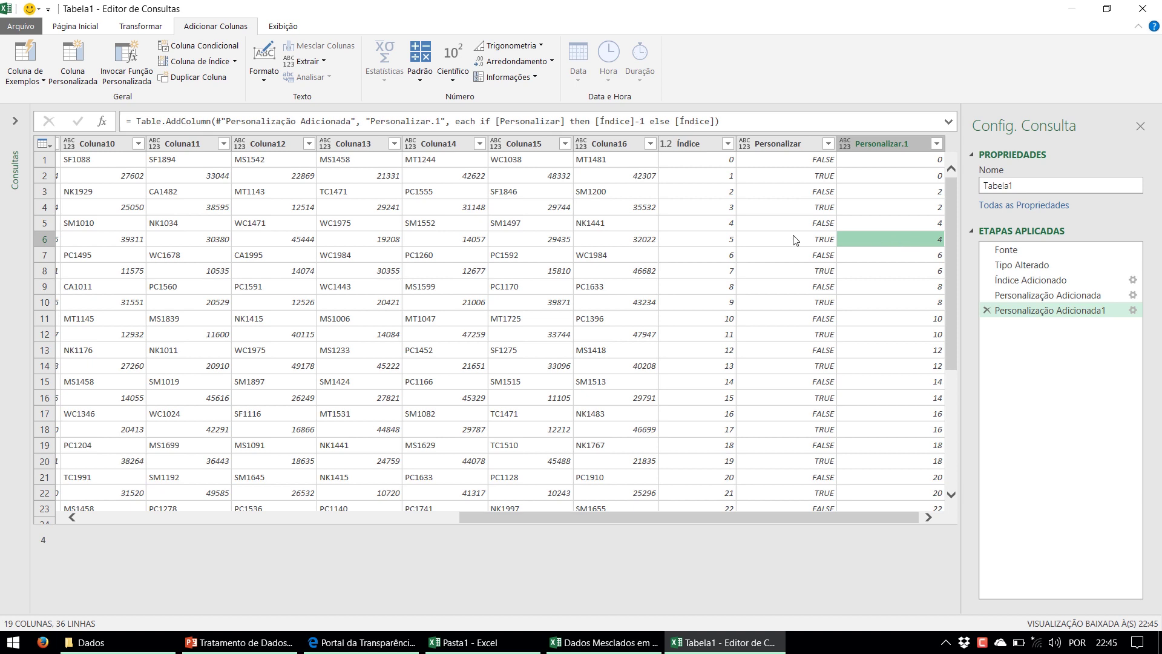
click(730, 242)
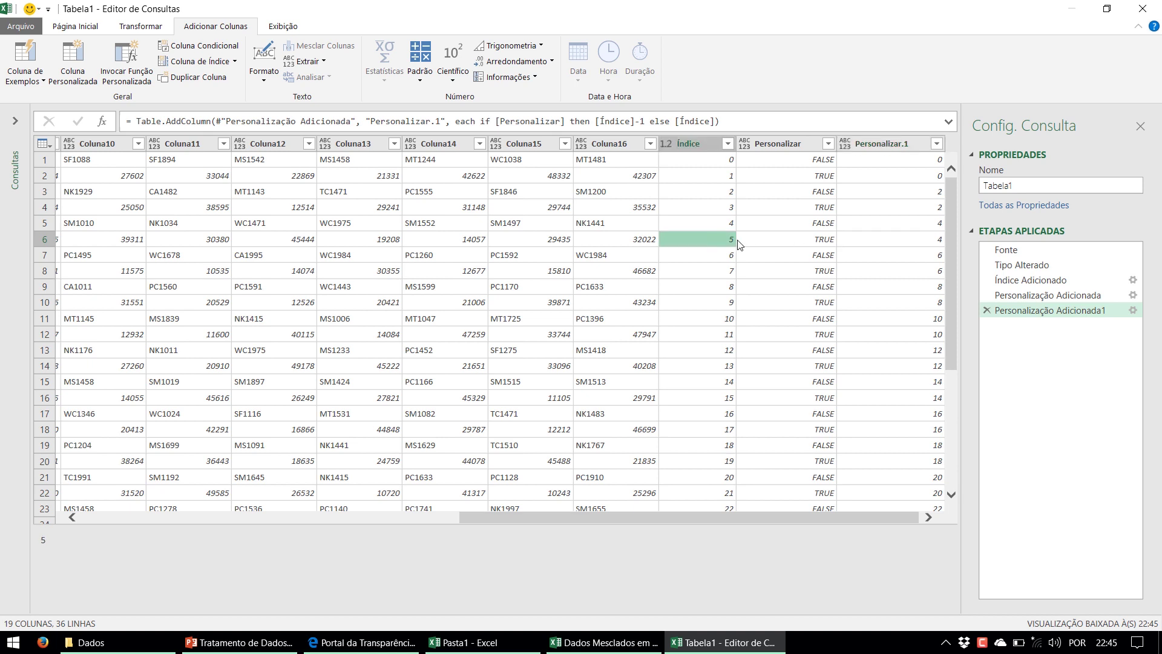
click(808, 242)
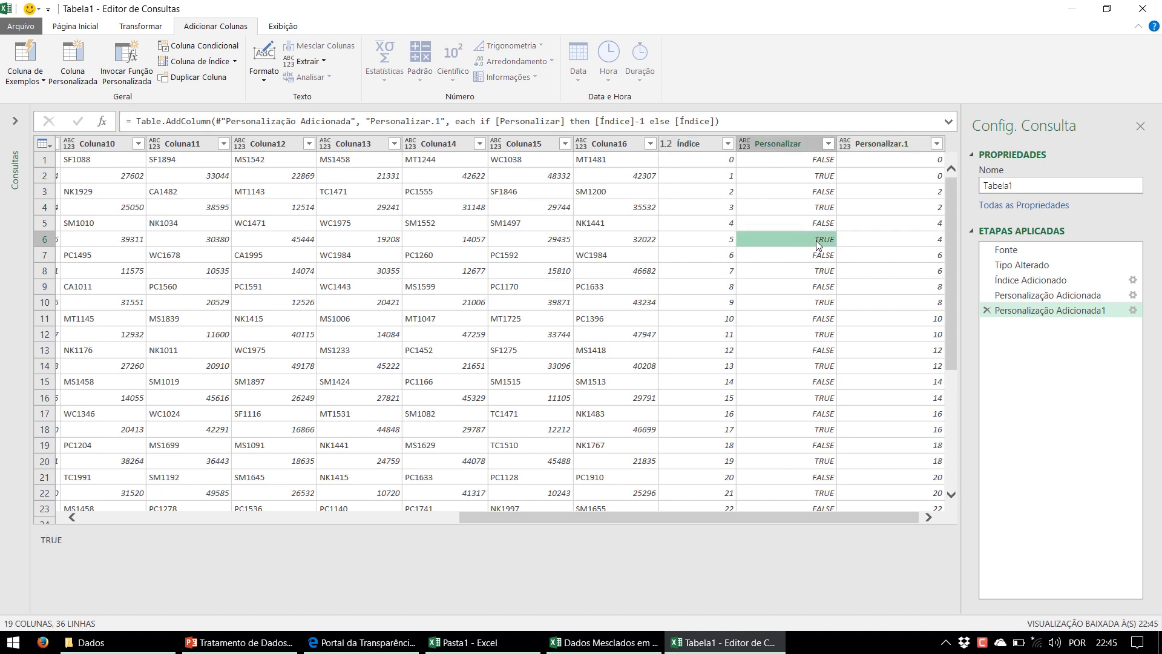
click(731, 241)
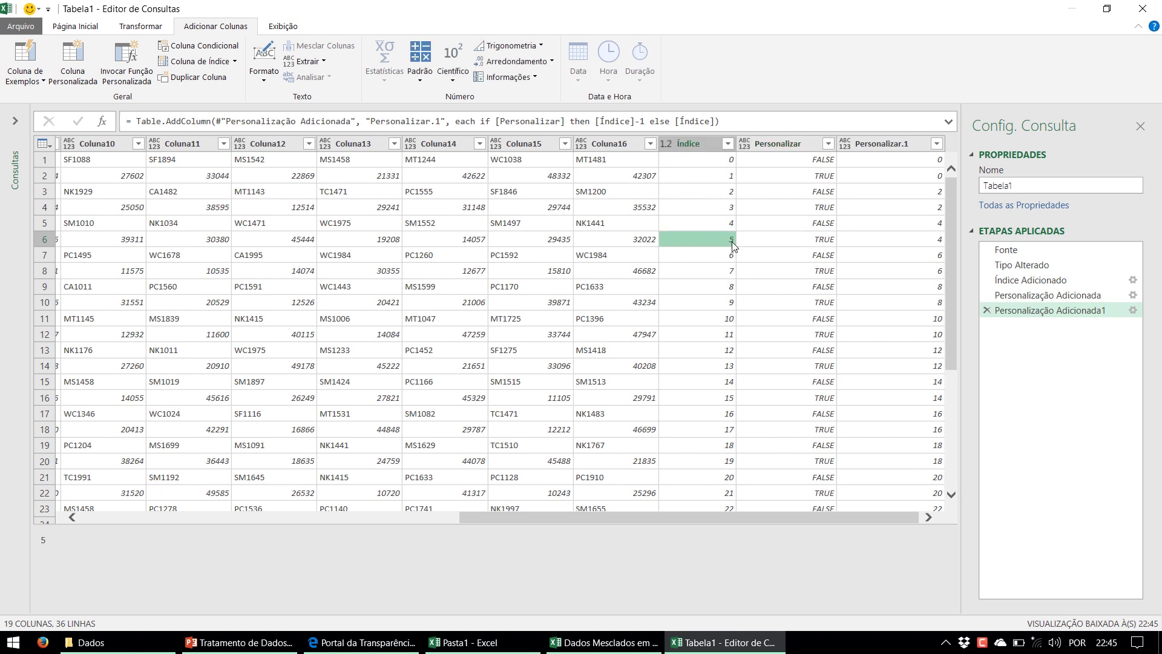
Review the Personalização Adicionada1 formula in its dialog, cancel without changes, and select Índice
click(1133, 310)
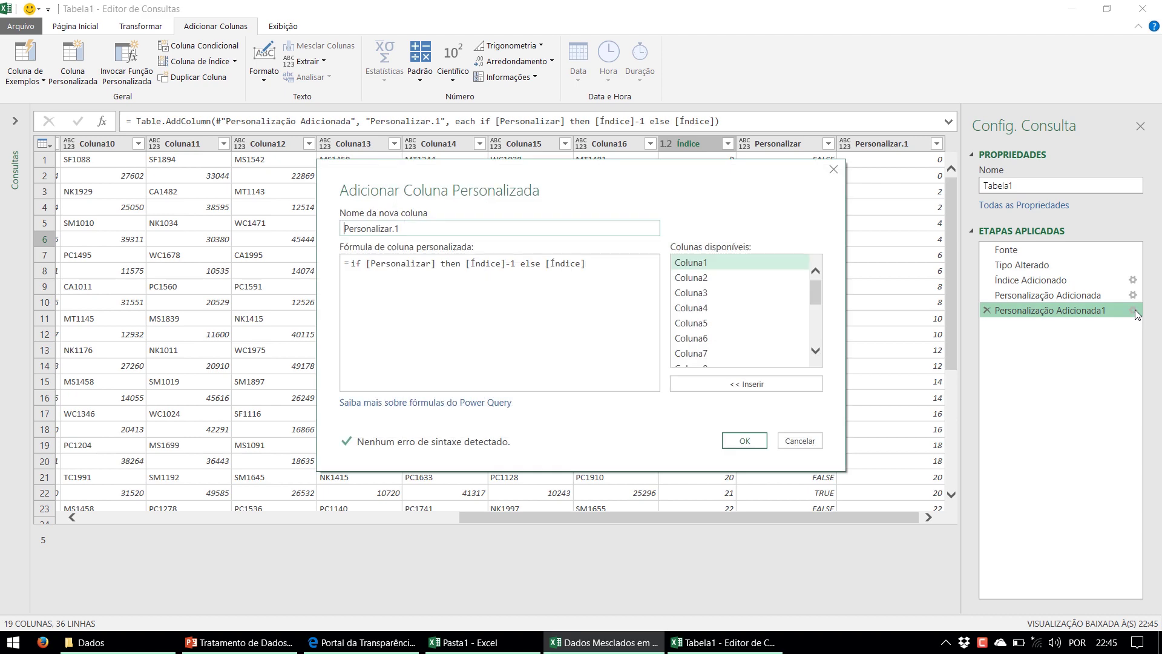
click(400, 263)
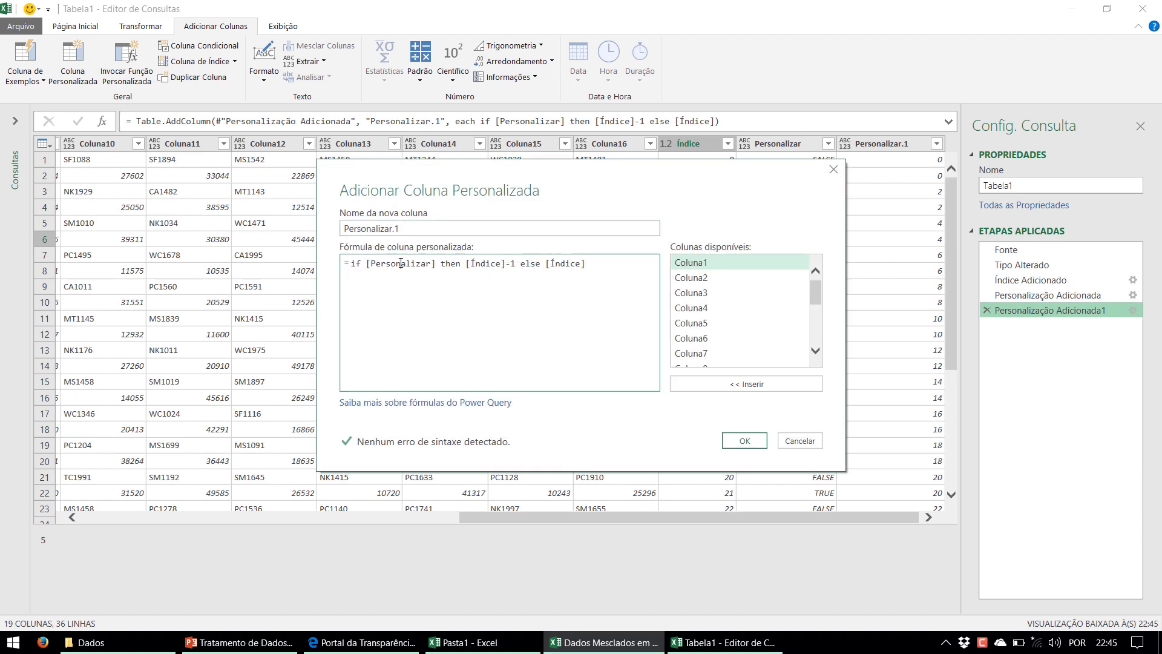
drag(436, 263, 470, 263)
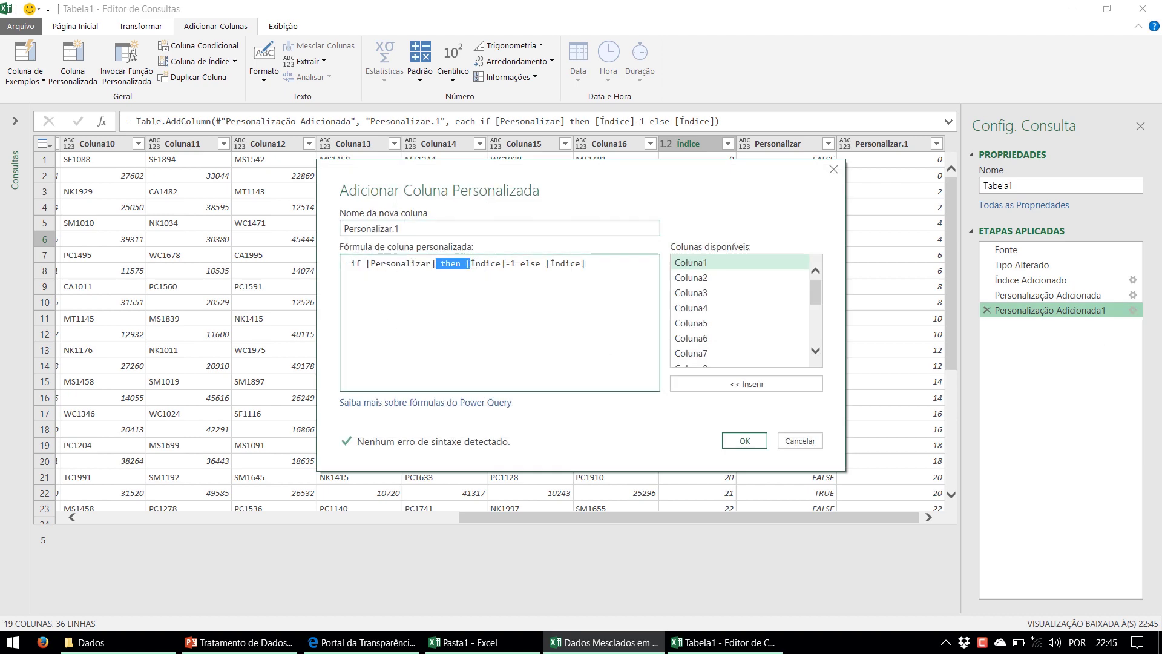
double_click(477, 263)
click(511, 264)
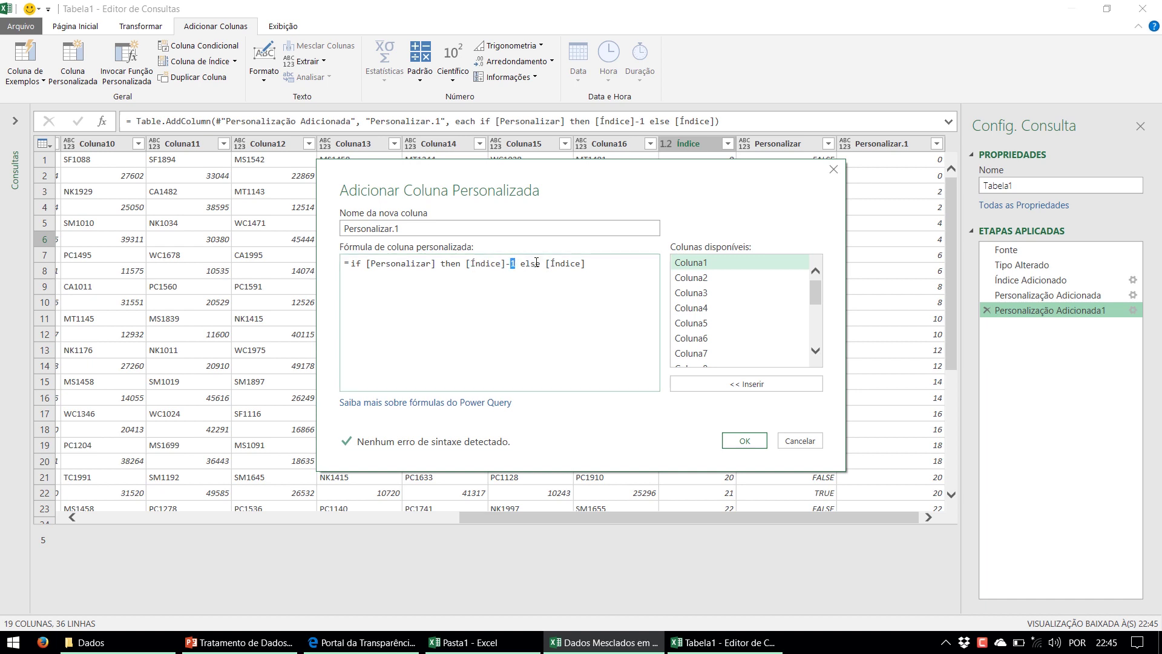
drag(617, 198, 471, 198)
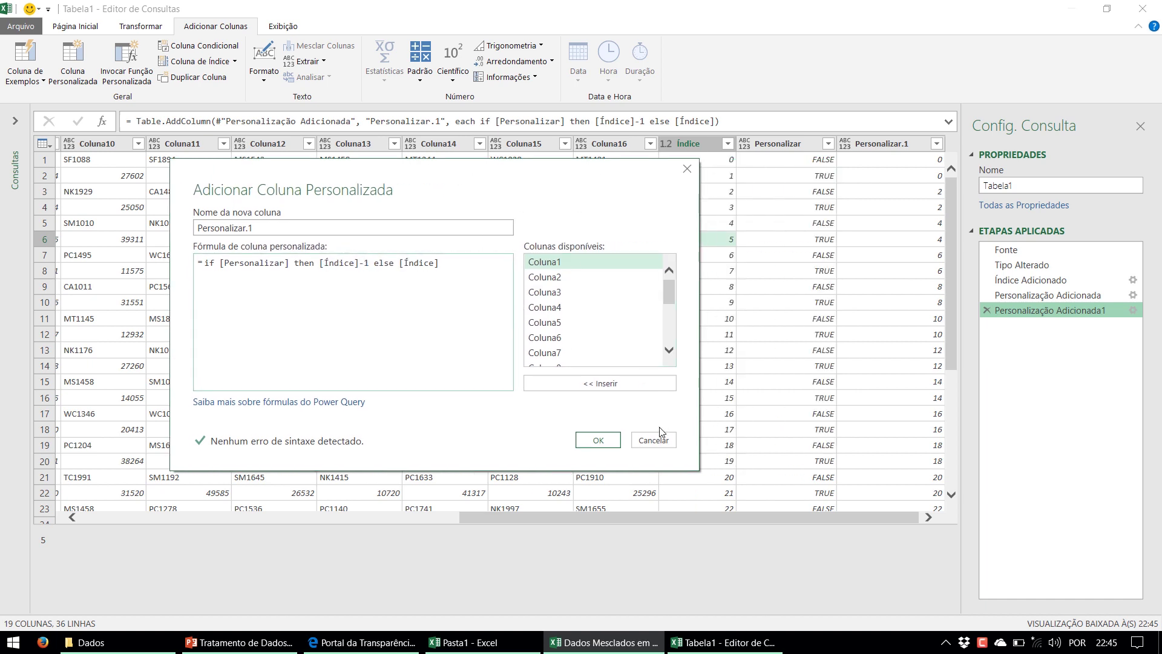
click(659, 445)
click(703, 146)
Remove the Índice column from the table
right_click(703, 147)
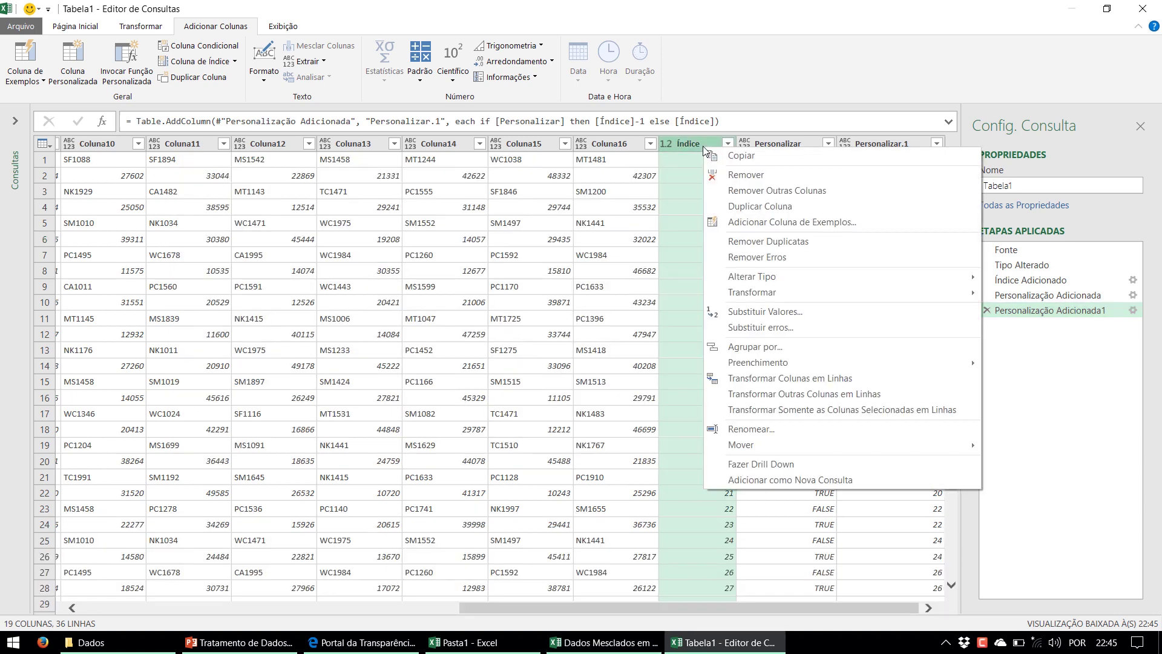
click(729, 177)
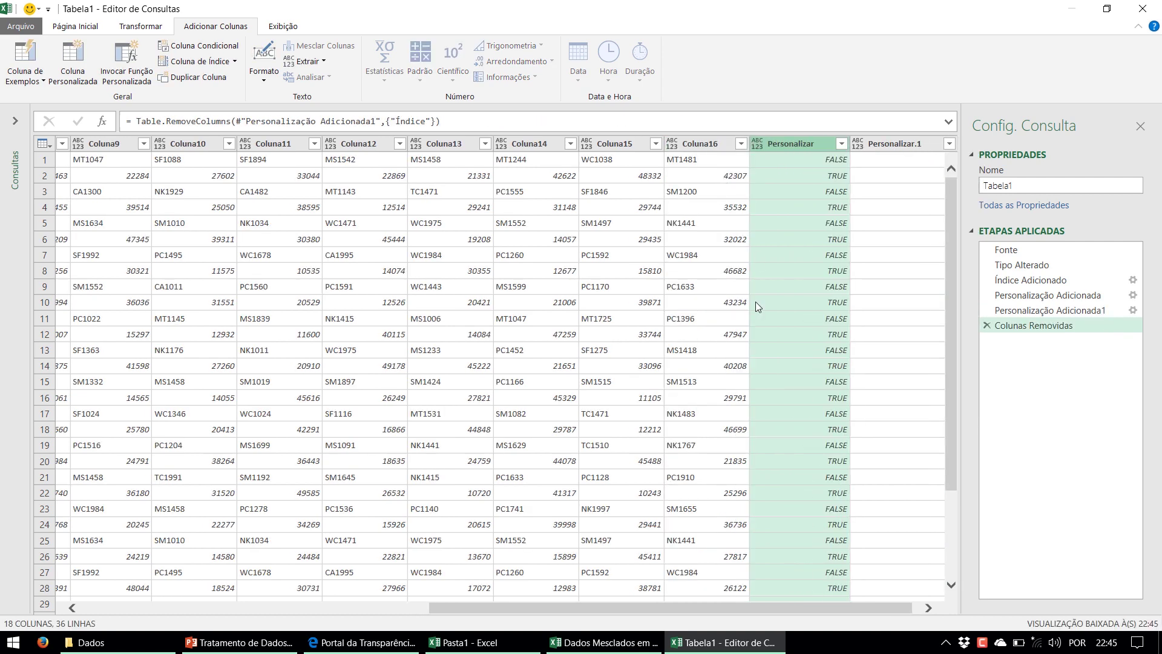
drag(779, 610, 878, 607)
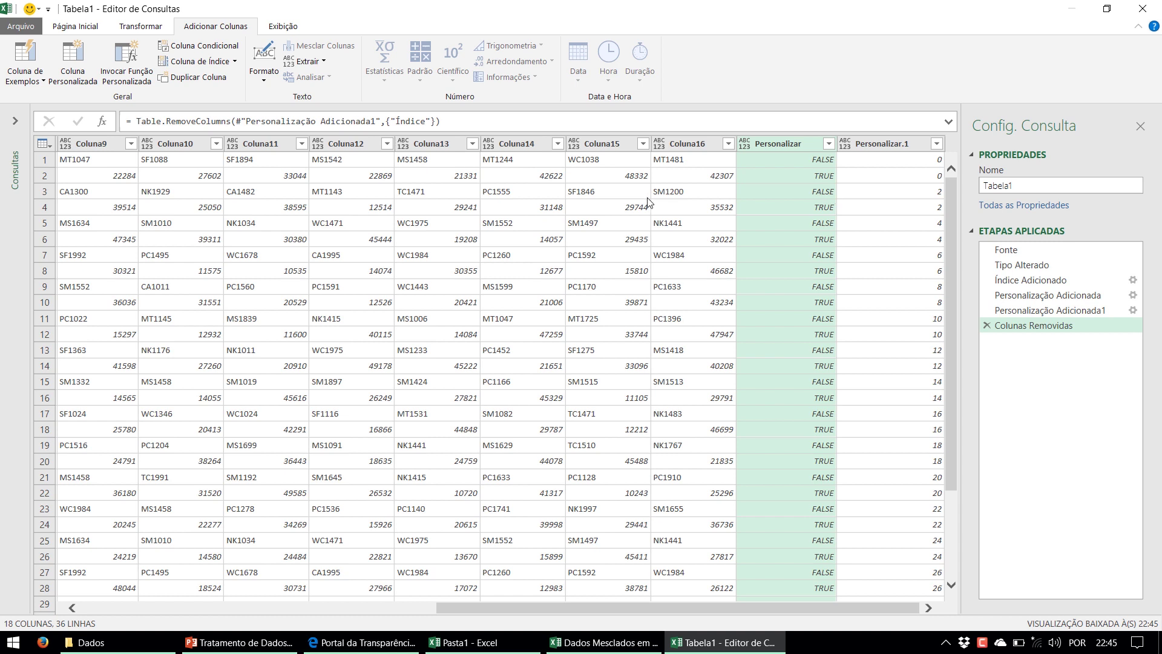
Select Personalizar.1 together with Personalizar
ctrl+click(892, 143)
drag(756, 613, 599, 607)
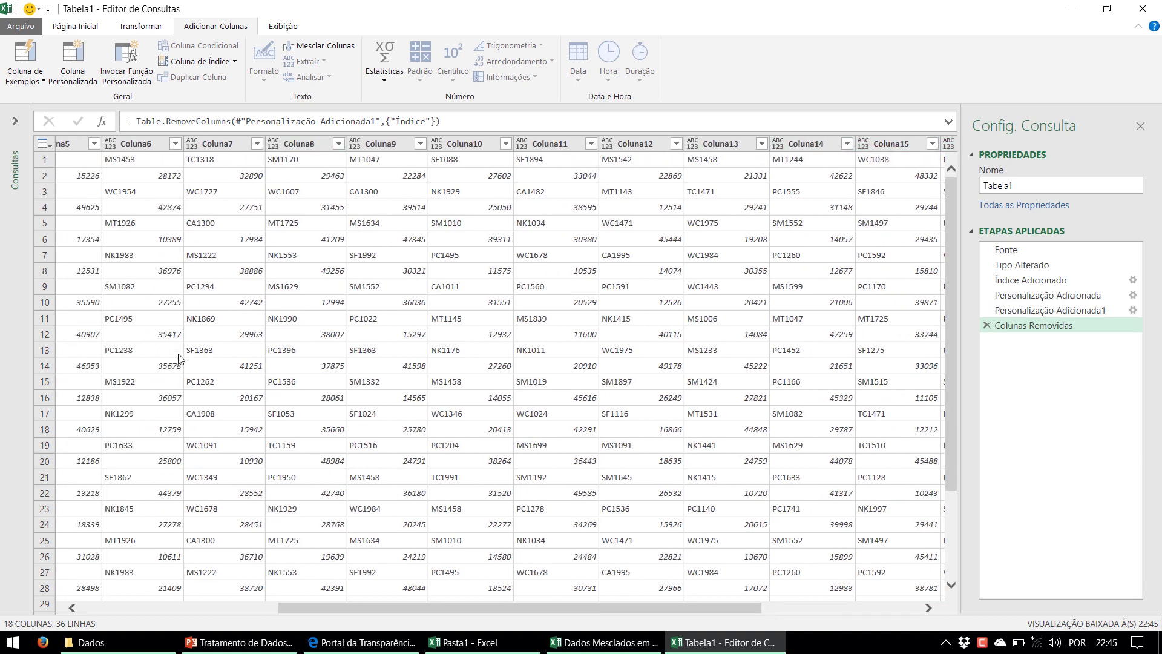
drag(418, 613, 644, 590)
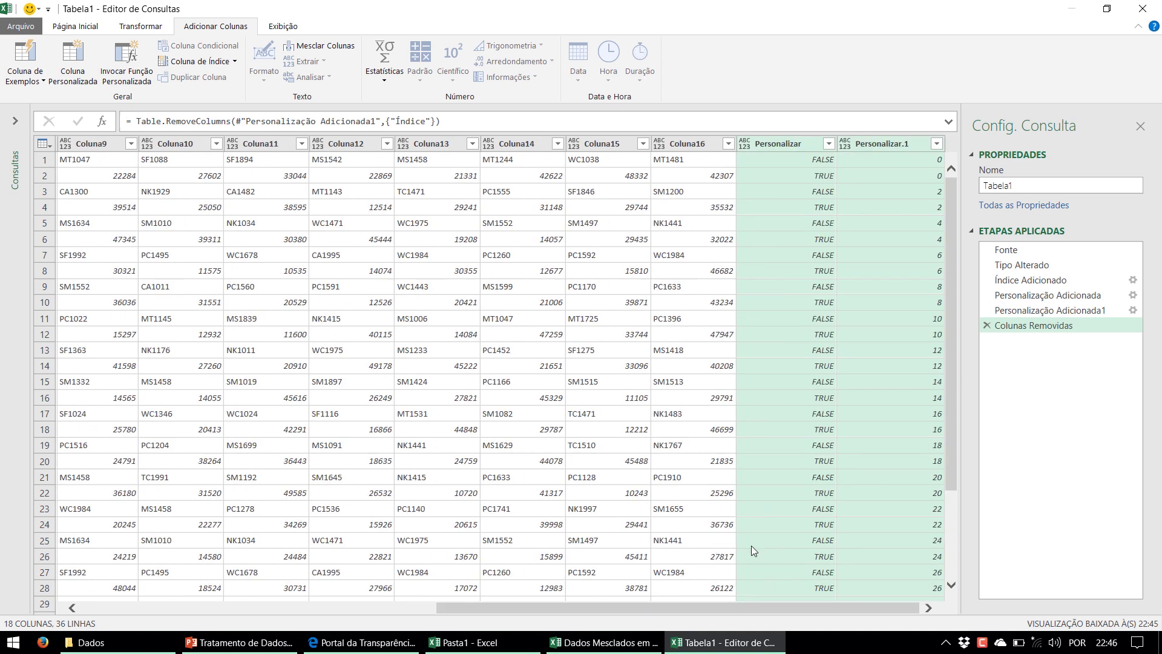
Unpivot every column except Personalizar and Personalizar.1 into Atributo and Valor rows
right_click(873, 150)
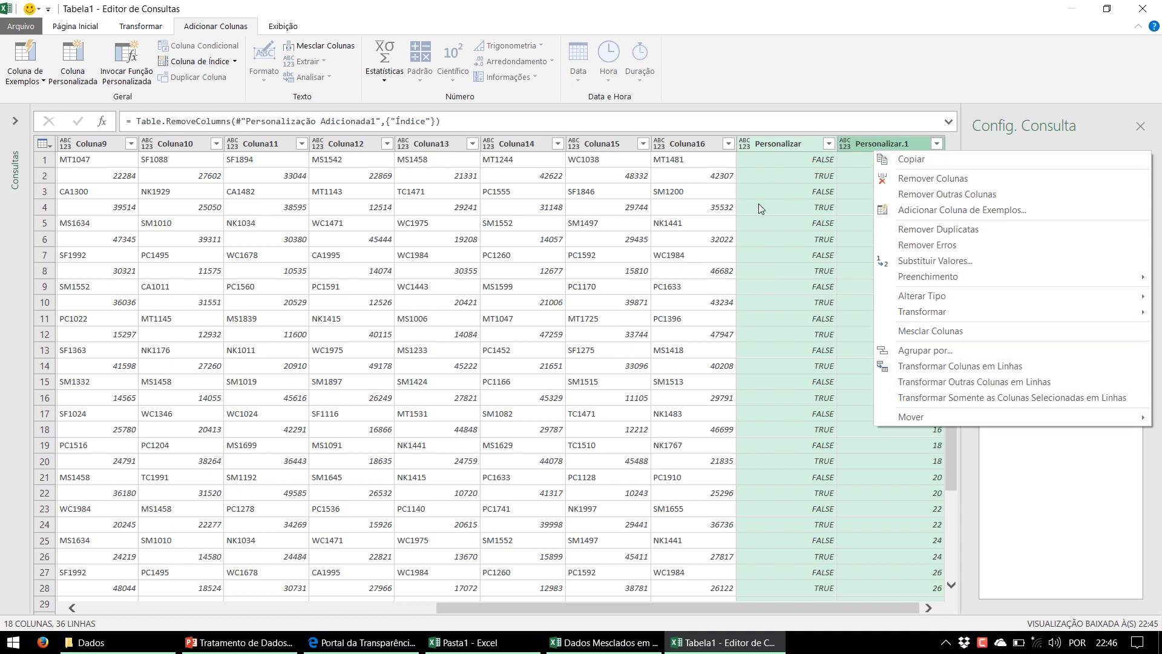
click(948, 382)
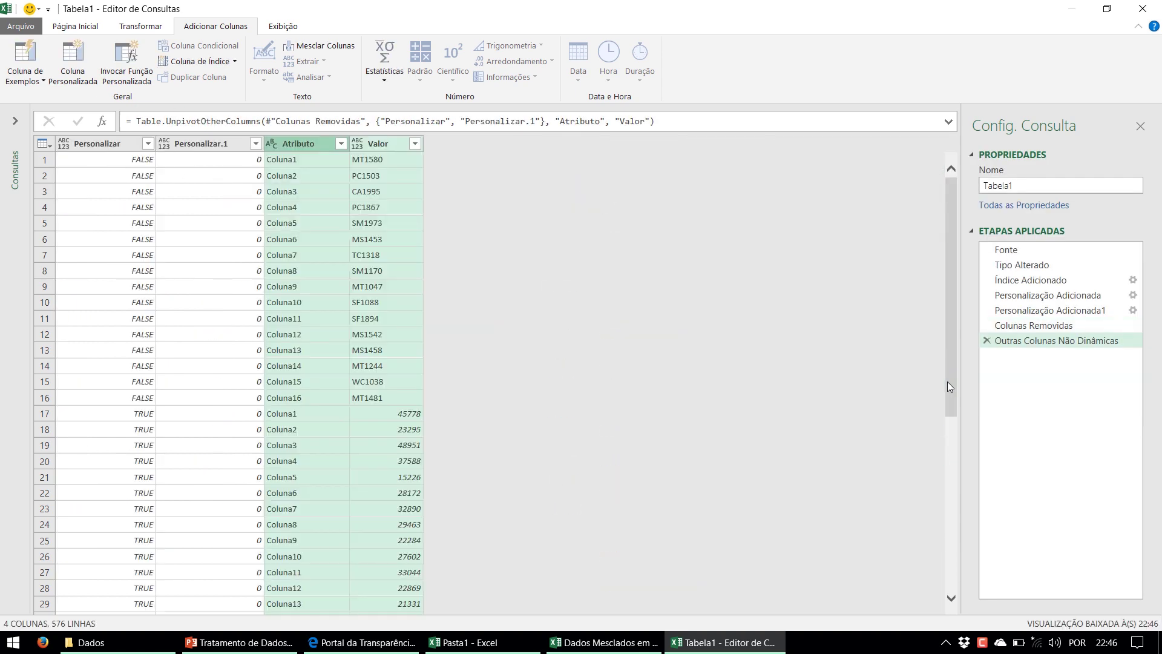
click(347, 275)
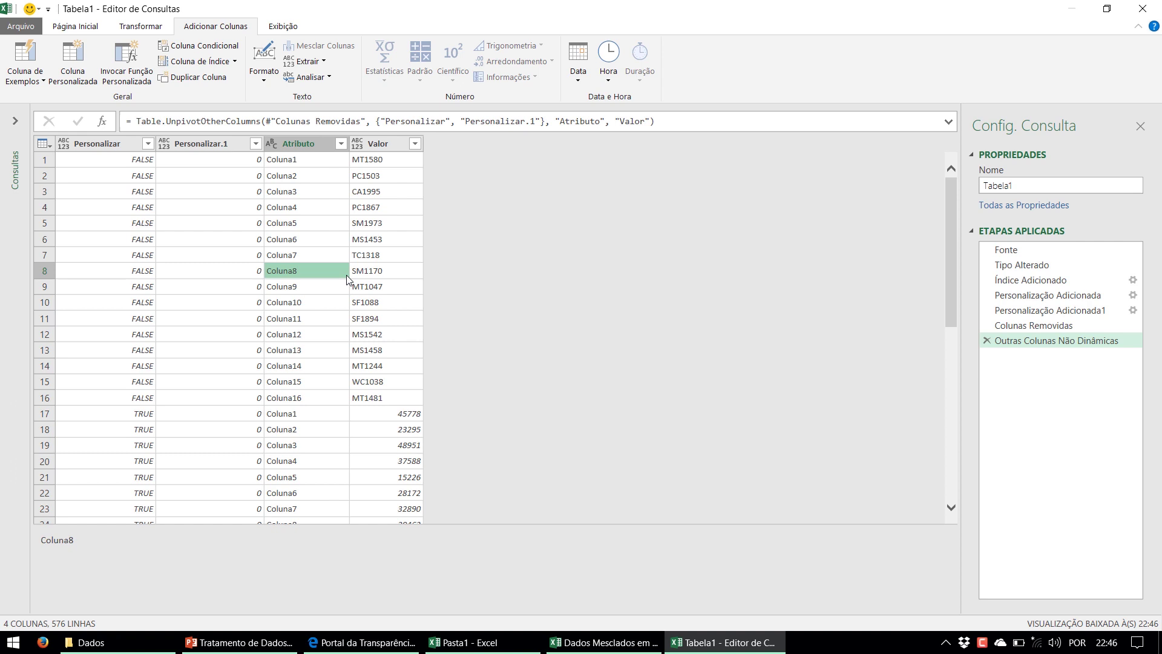
Check Valor entries such as product code MT1580 in row 1 and 45778 in row 17
click(383, 161)
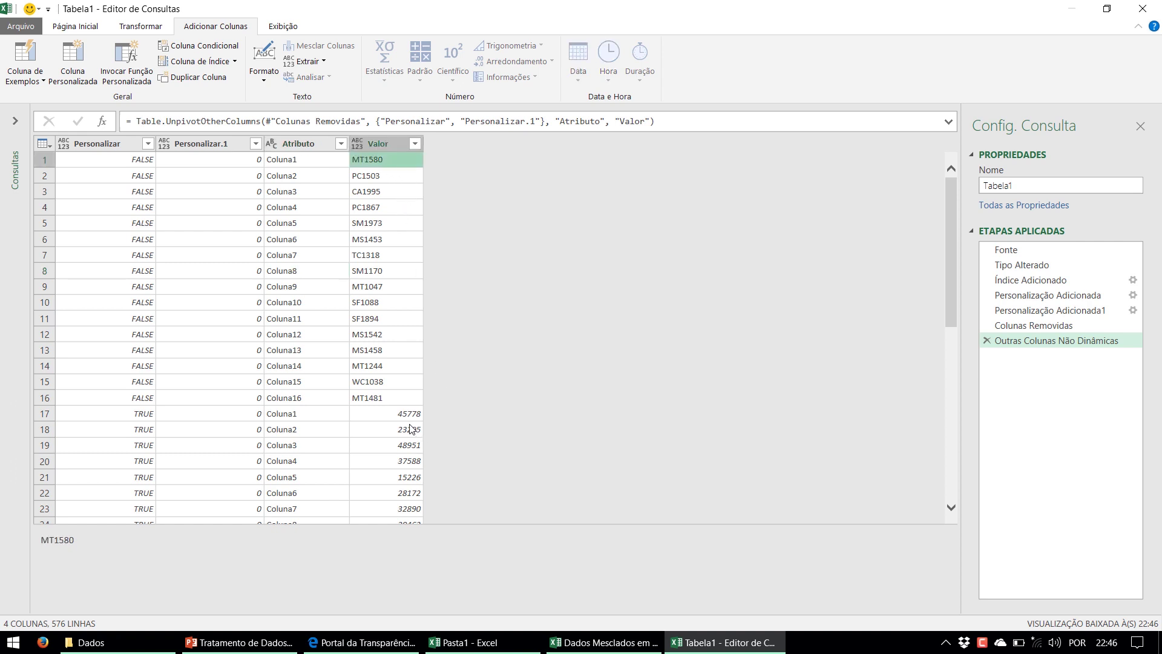
click(409, 415)
click(384, 157)
click(393, 414)
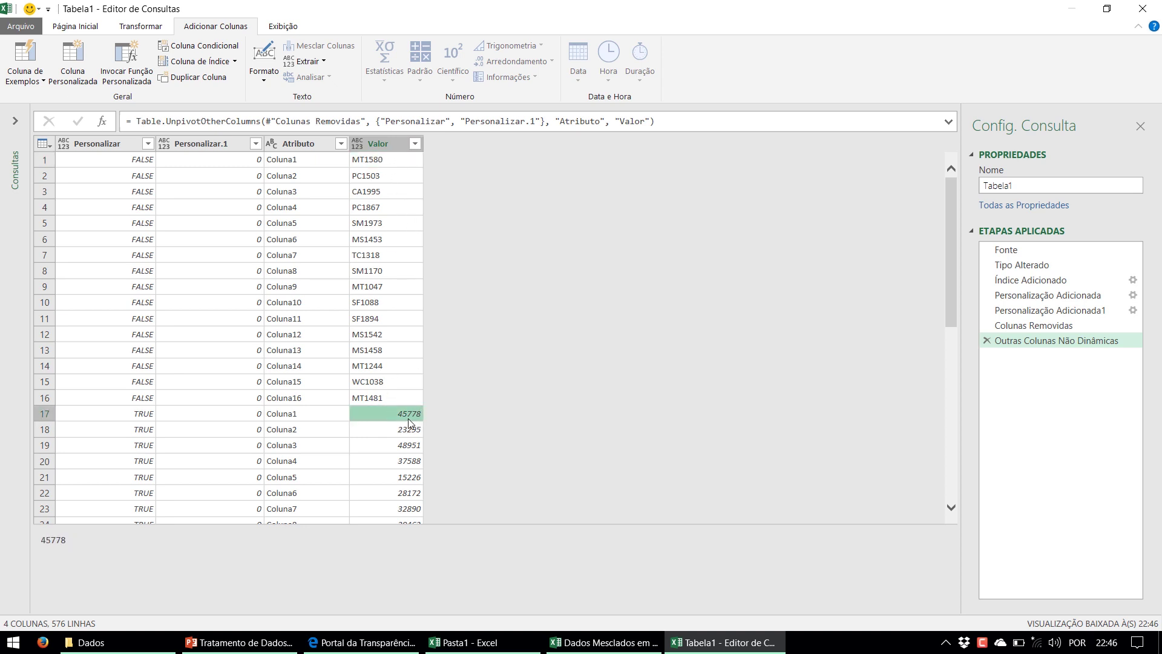
click(374, 162)
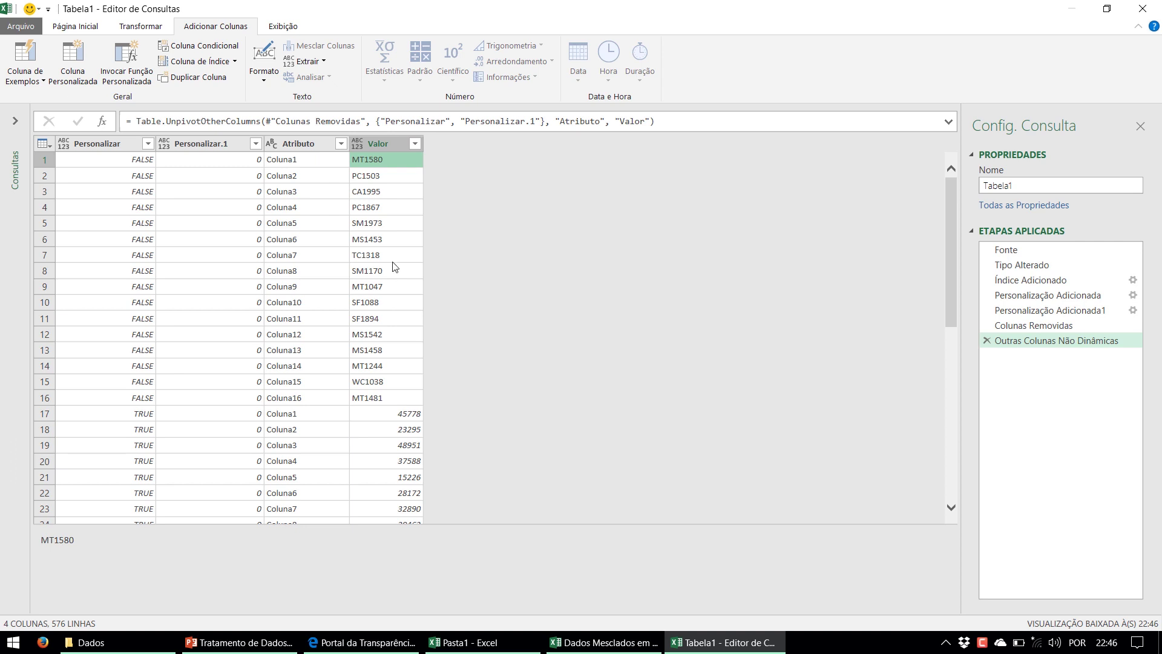
Build a Mesclado column from Personalizar.1 and Atributo by example, entering 0Coluna1
click(228, 149)
ctrl+click(300, 146)
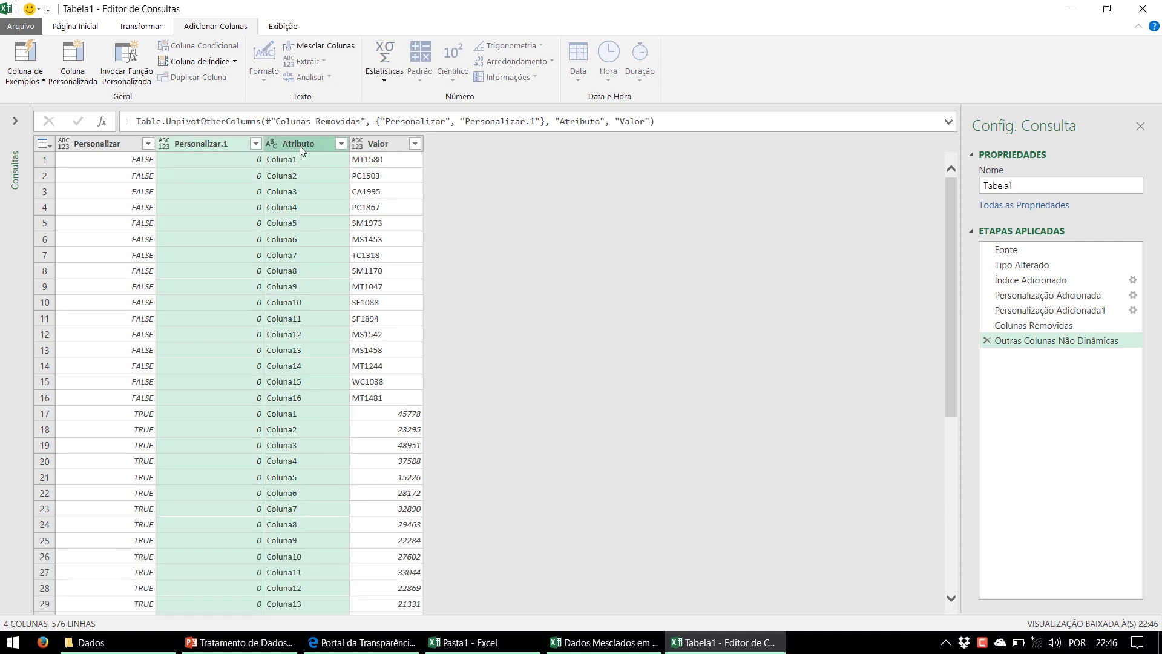
click(38, 79)
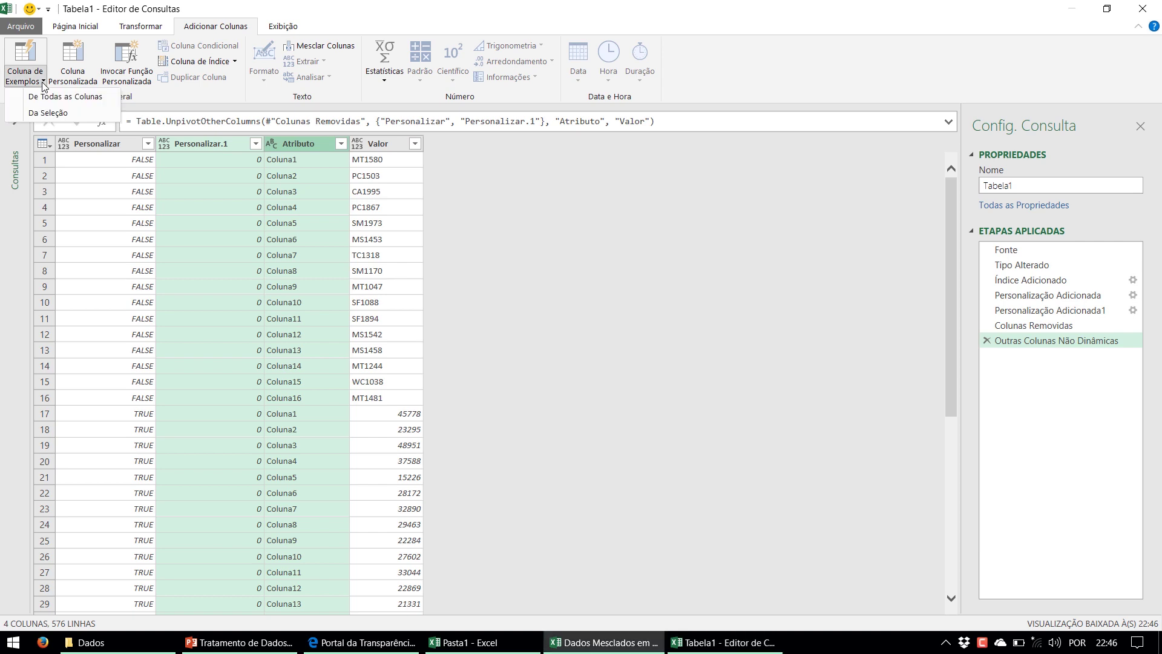
click(44, 114)
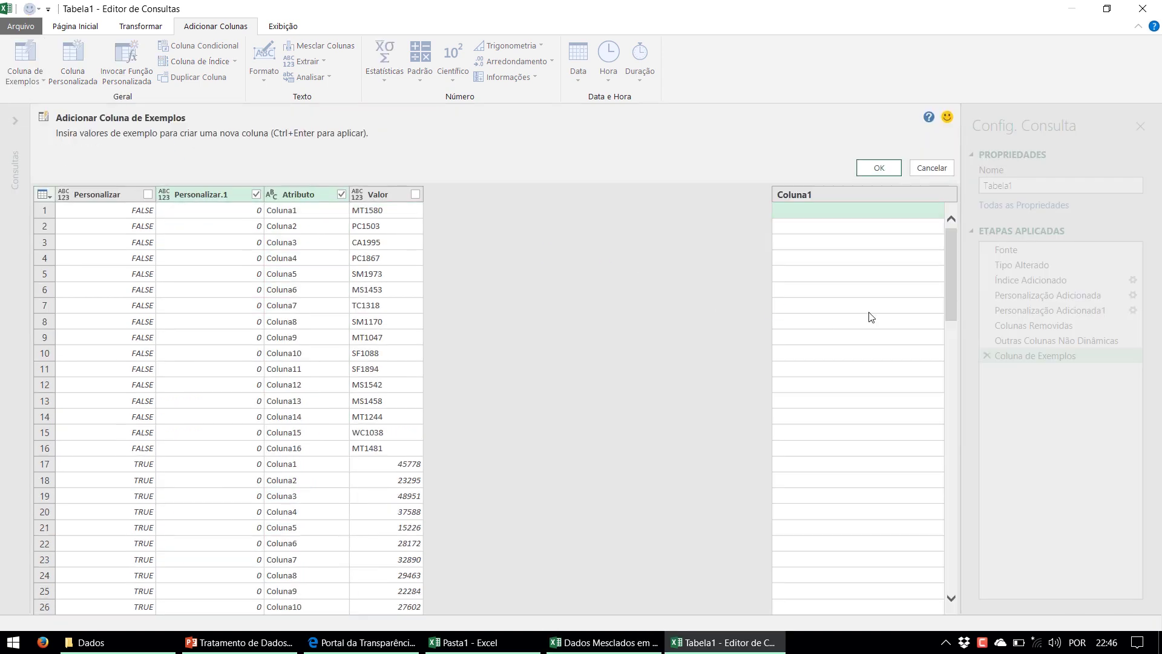
click(830, 210)
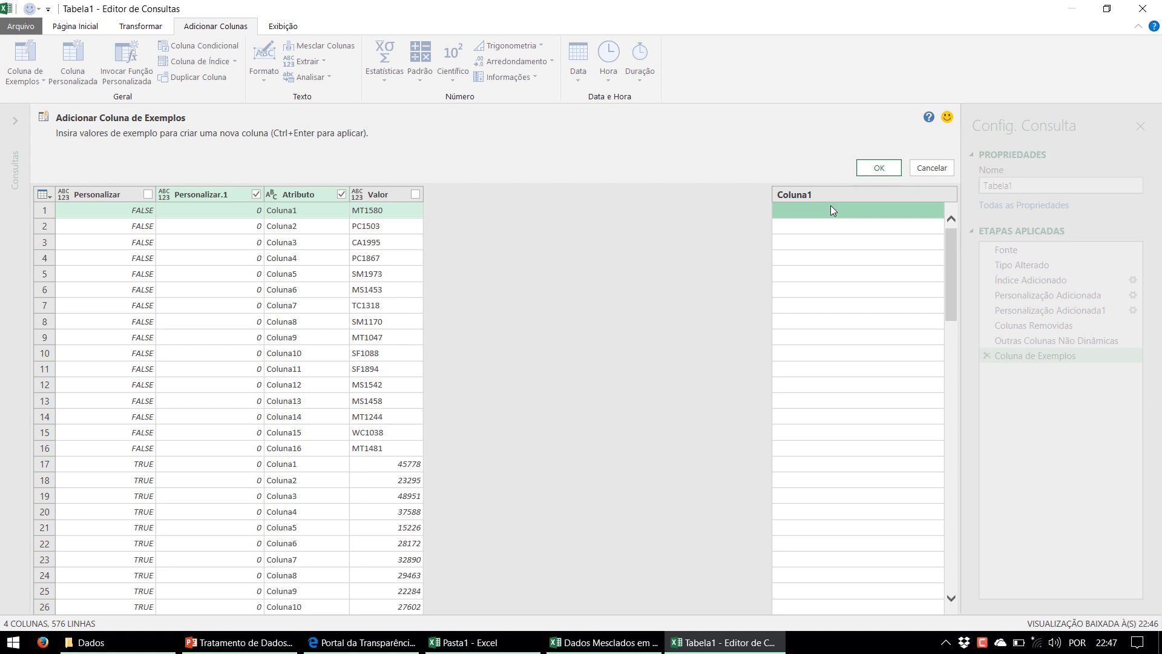
text(0)
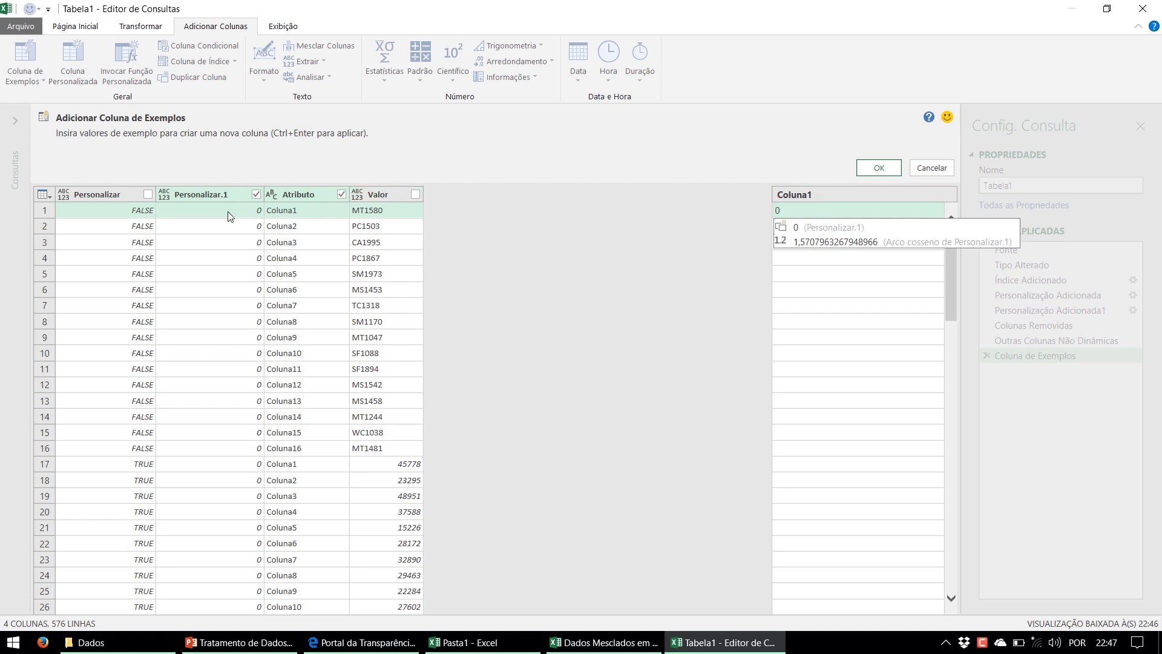
text(Coluna1)
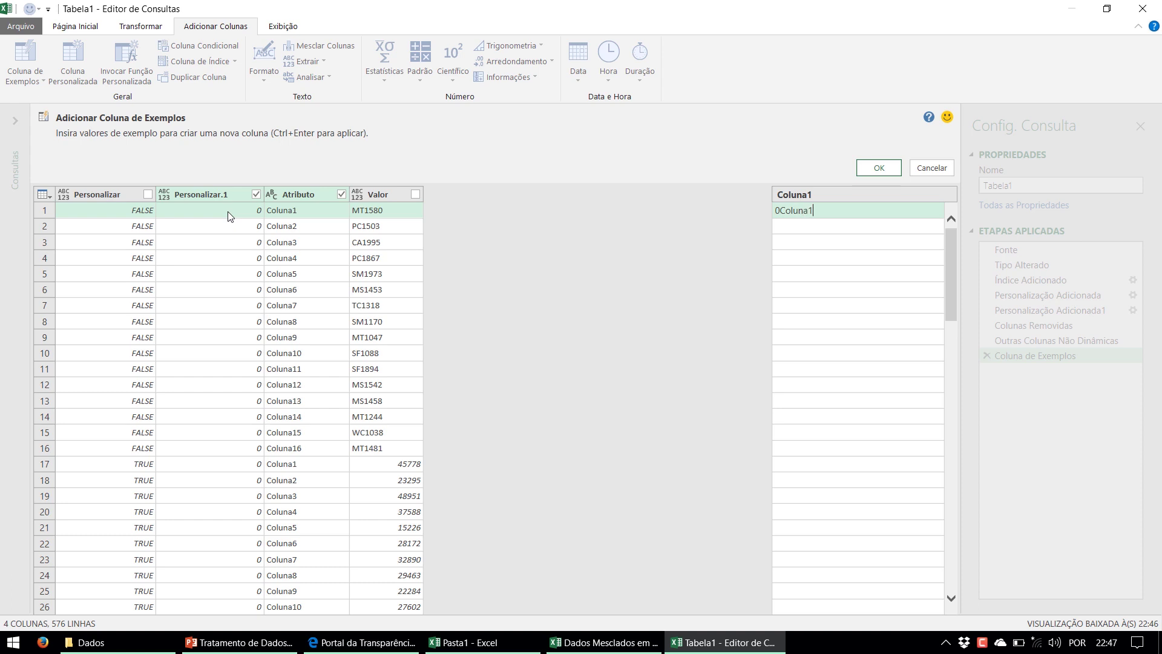
key(Return)
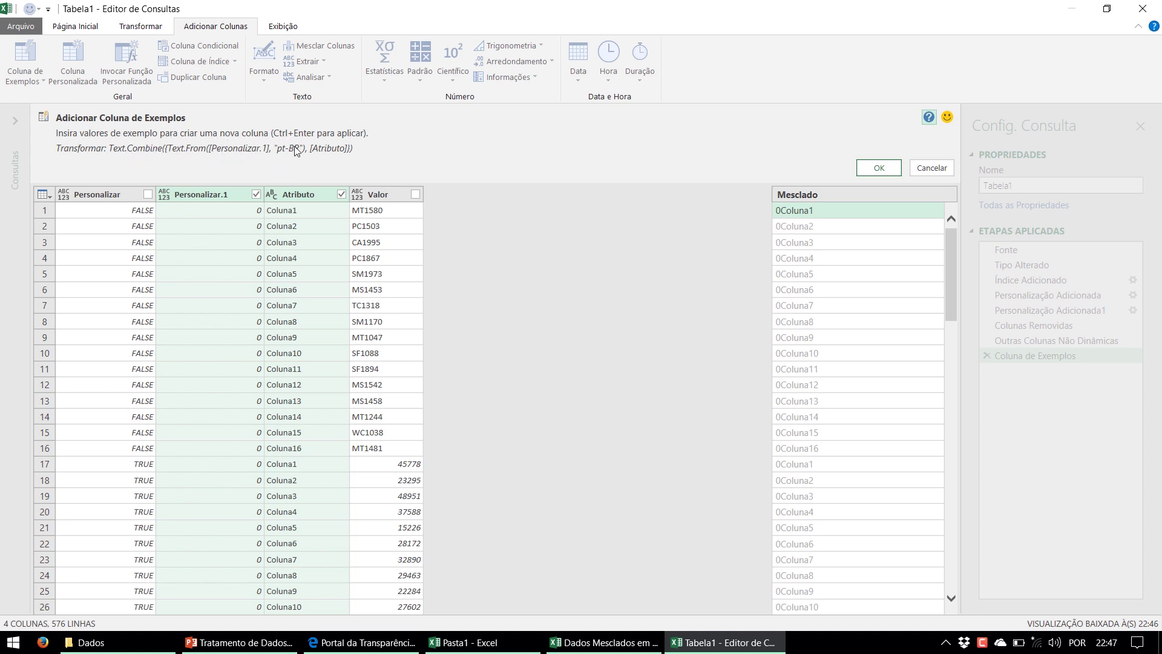
click(883, 173)
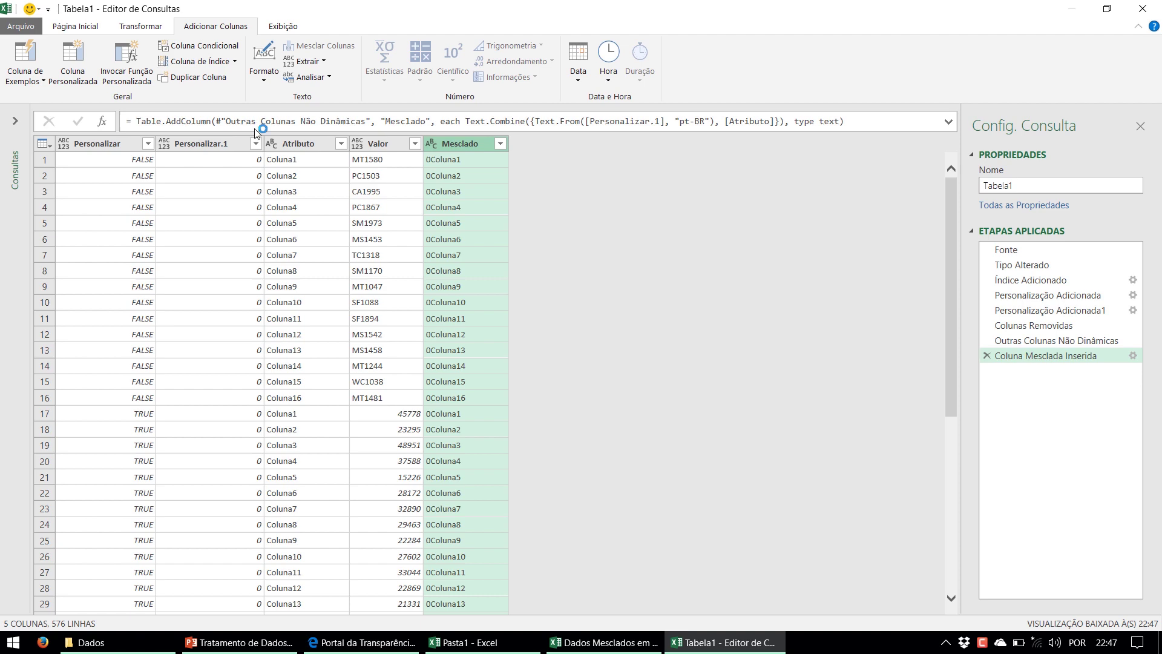
Remove the Personalizar.1 and Atributo columns
click(219, 144)
ctrl+click(300, 144)
right_click(302, 143)
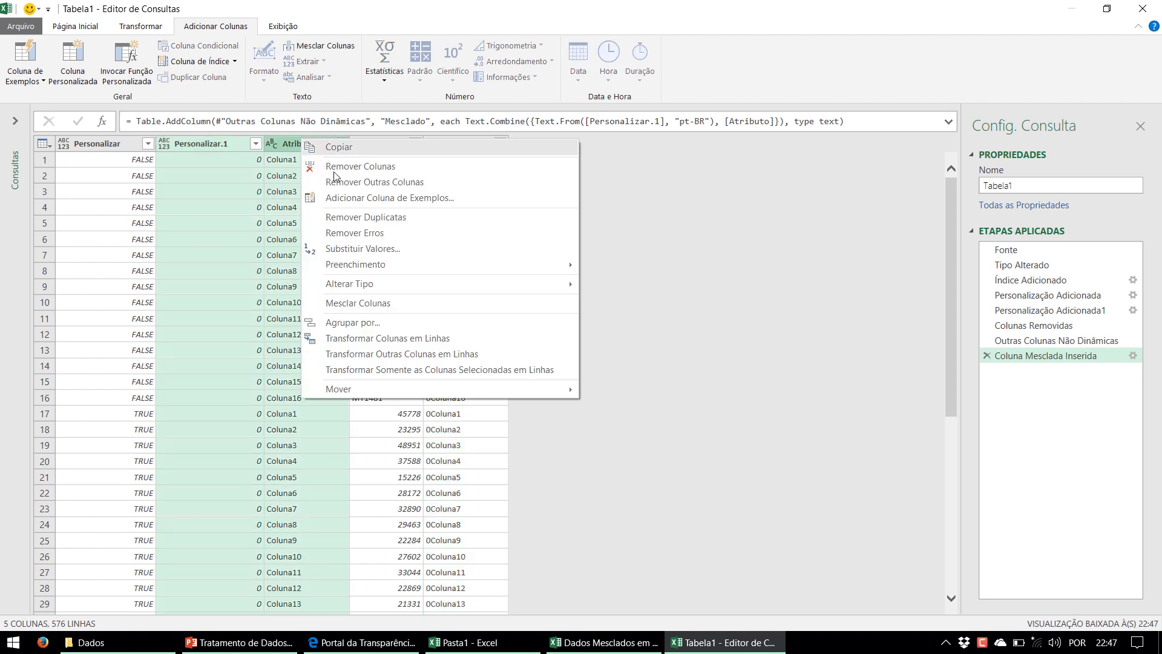
click(330, 164)
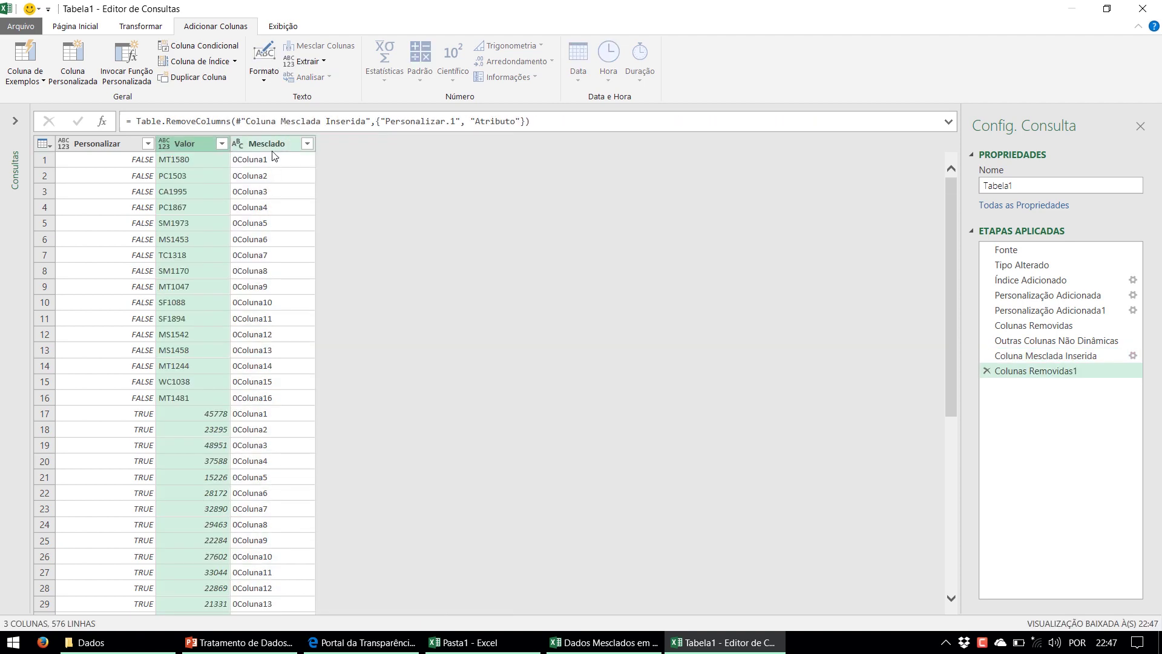
Inspect Valor and Mesclado entries in rows 1, 14 and 17, such as MT1244 and 45778
click(264, 155)
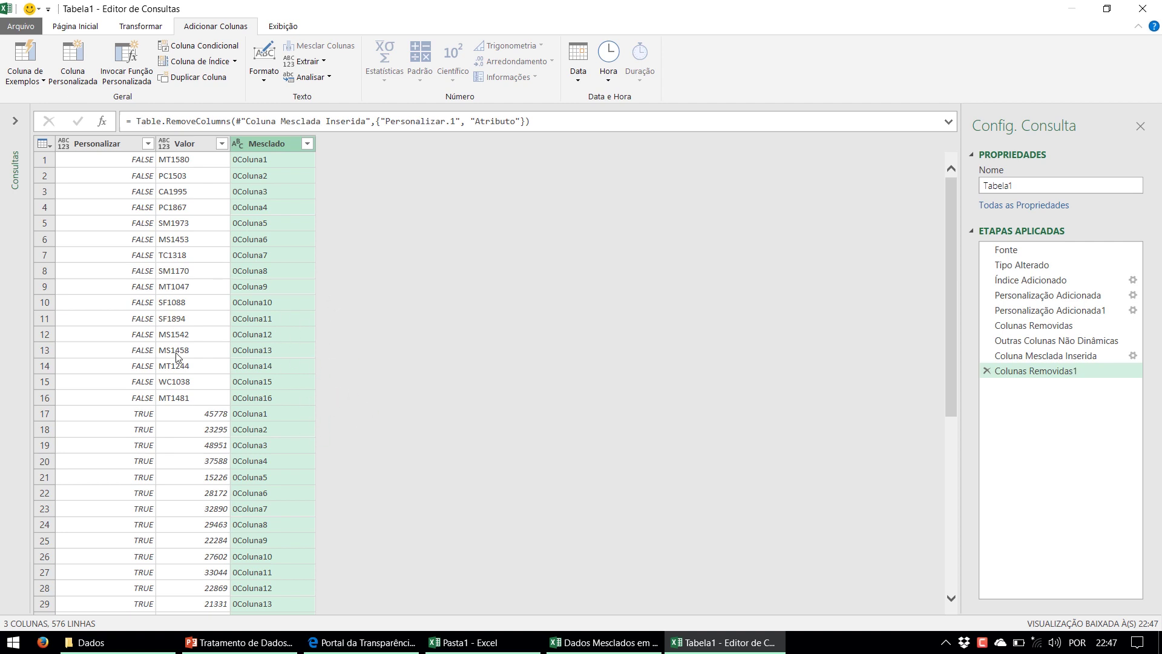
click(174, 413)
click(188, 366)
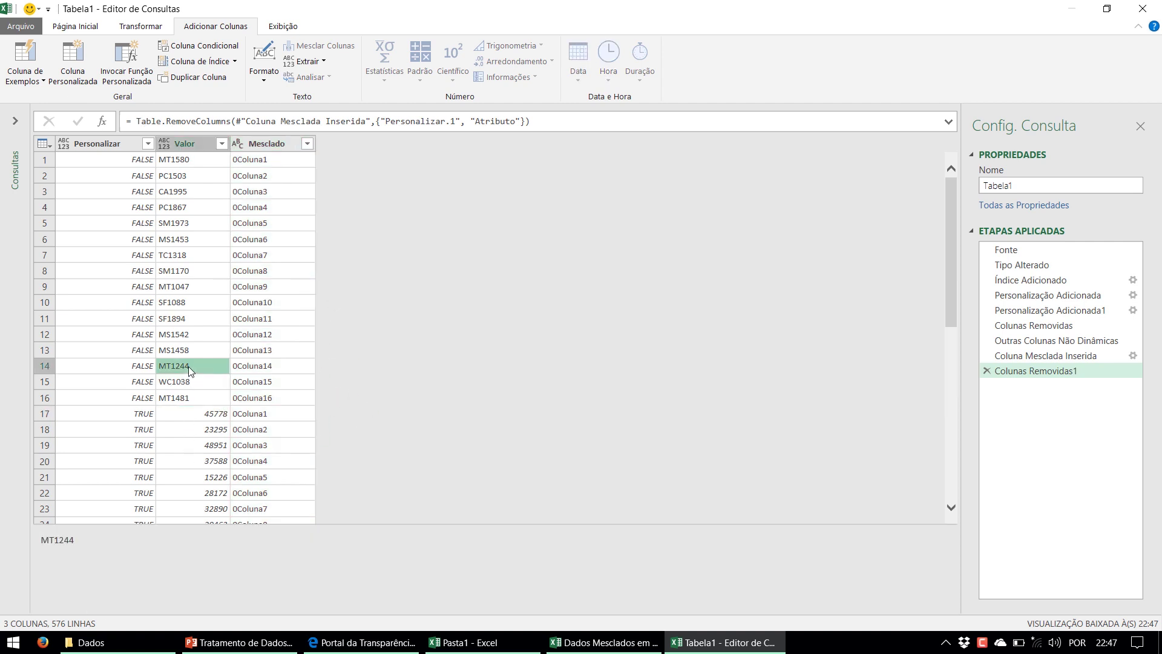
click(190, 413)
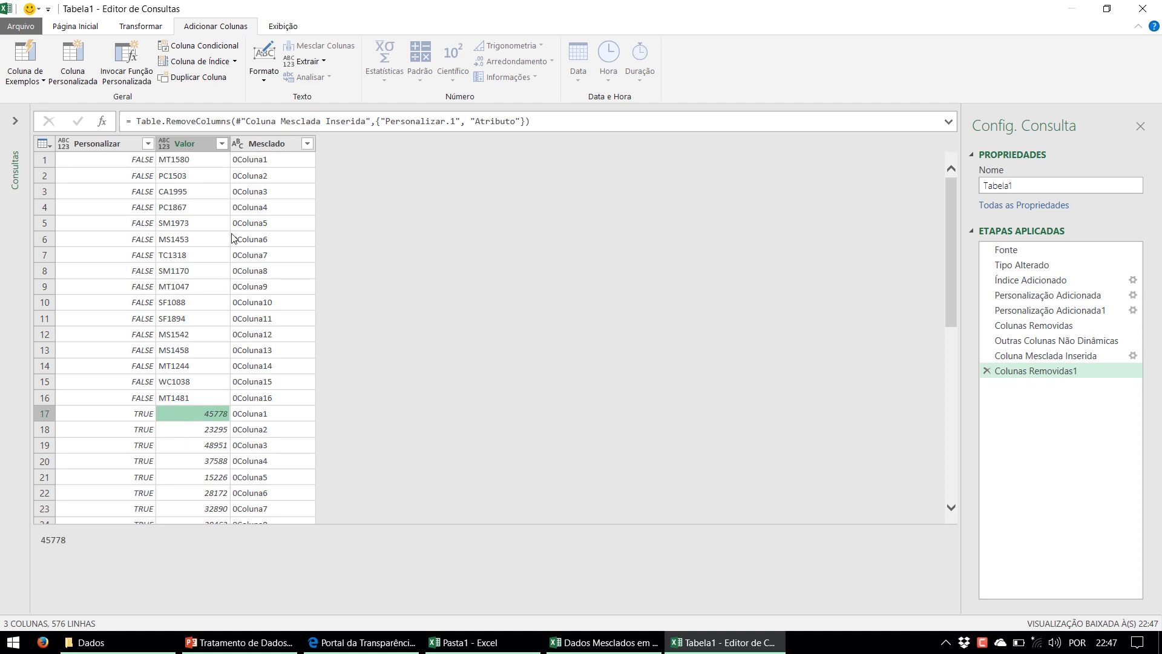
click(267, 414)
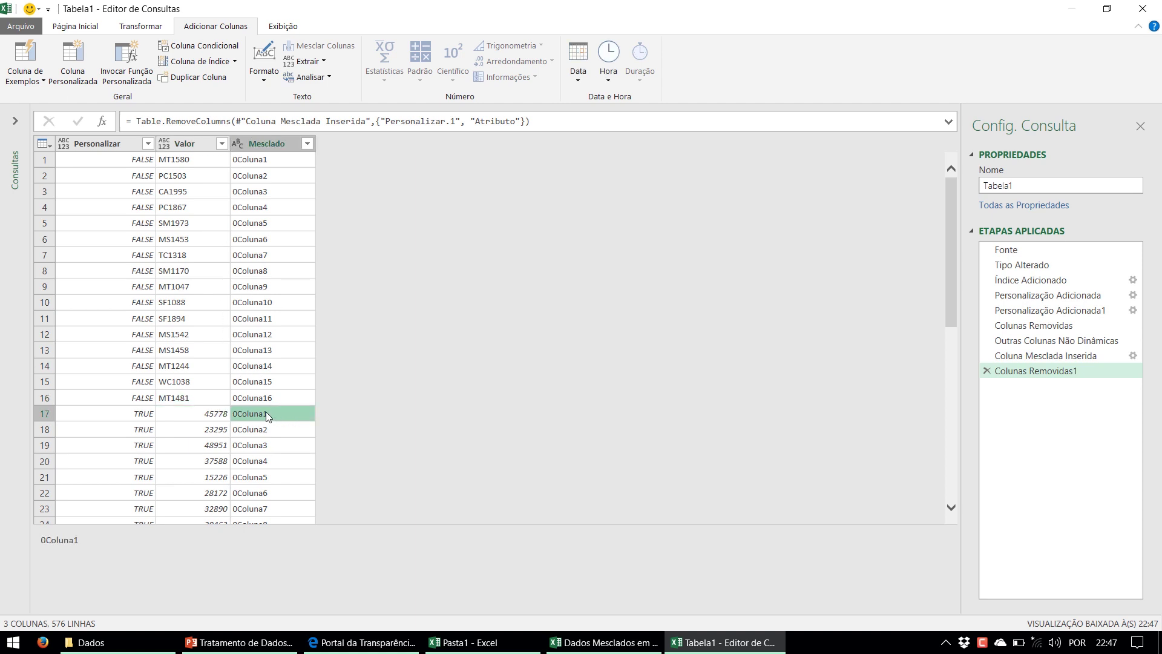
click(267, 159)
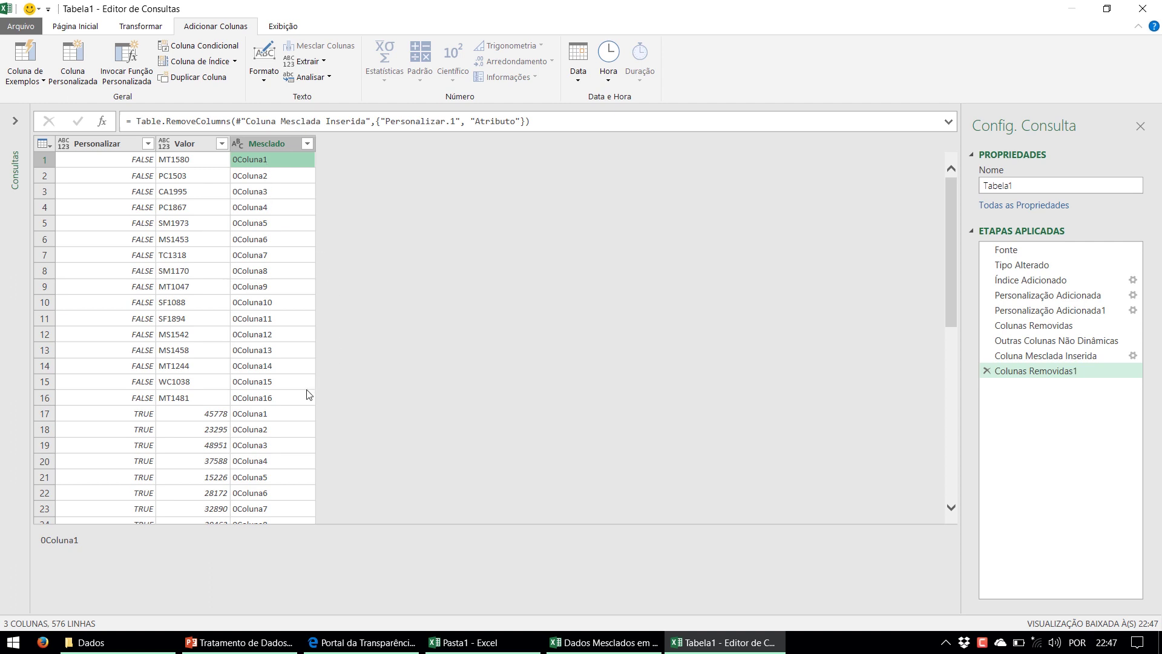
click(280, 414)
click(276, 159)
click(148, 144)
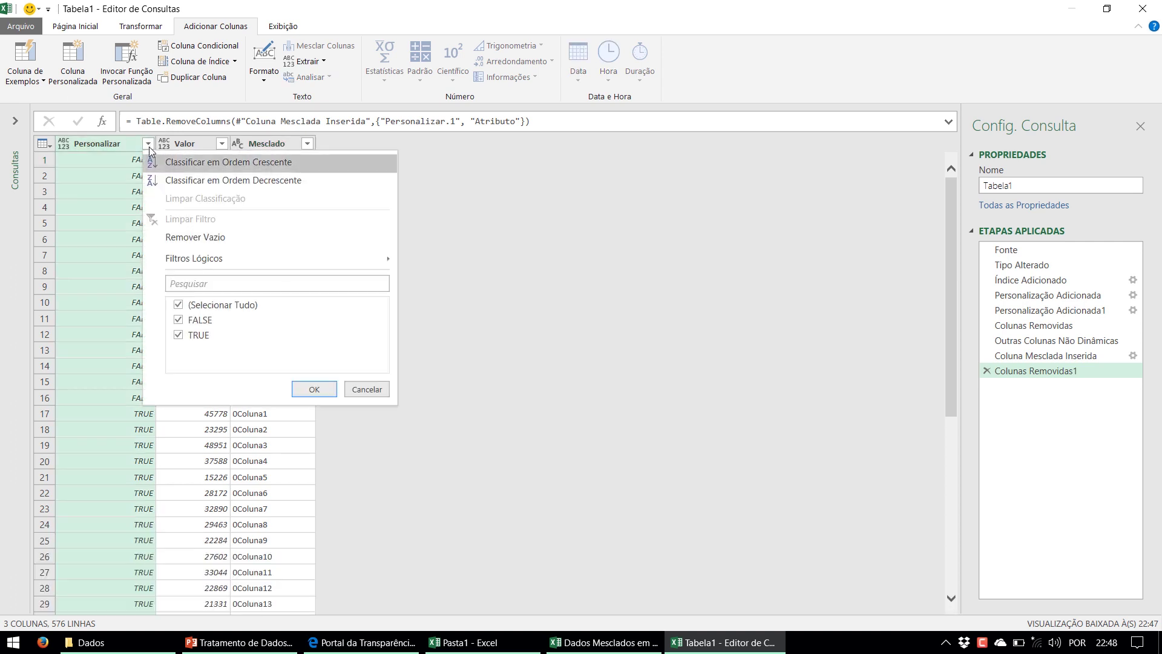
click(178, 320)
click(313, 389)
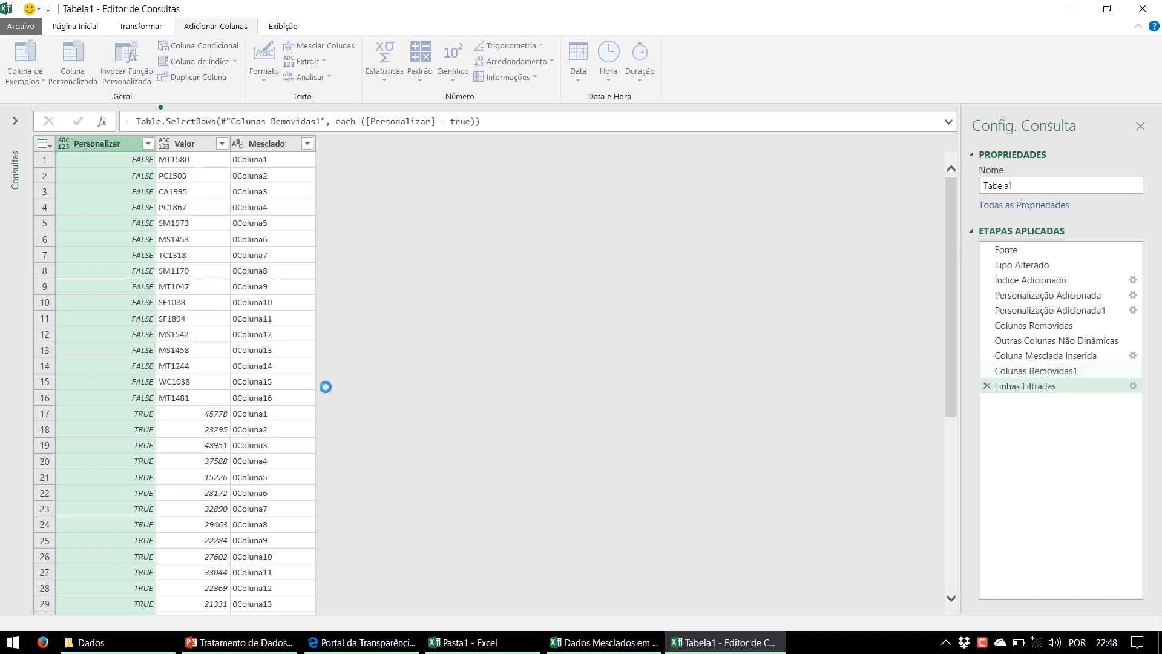
click(204, 153)
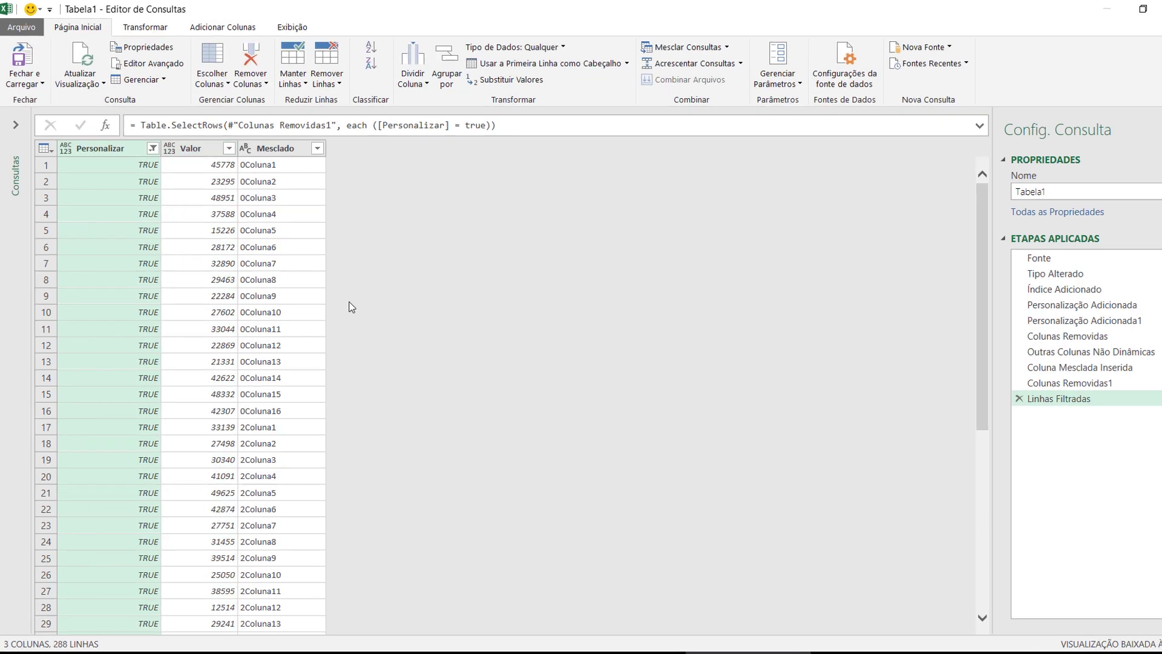
click(152, 149)
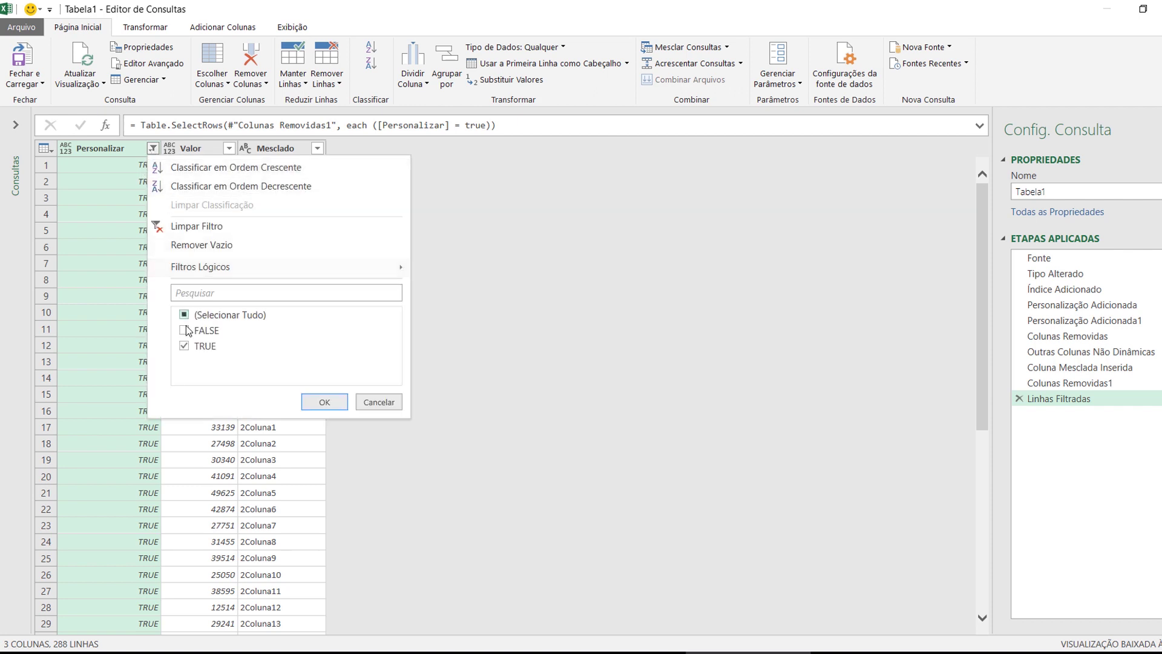
click(184, 331)
click(184, 345)
click(324, 402)
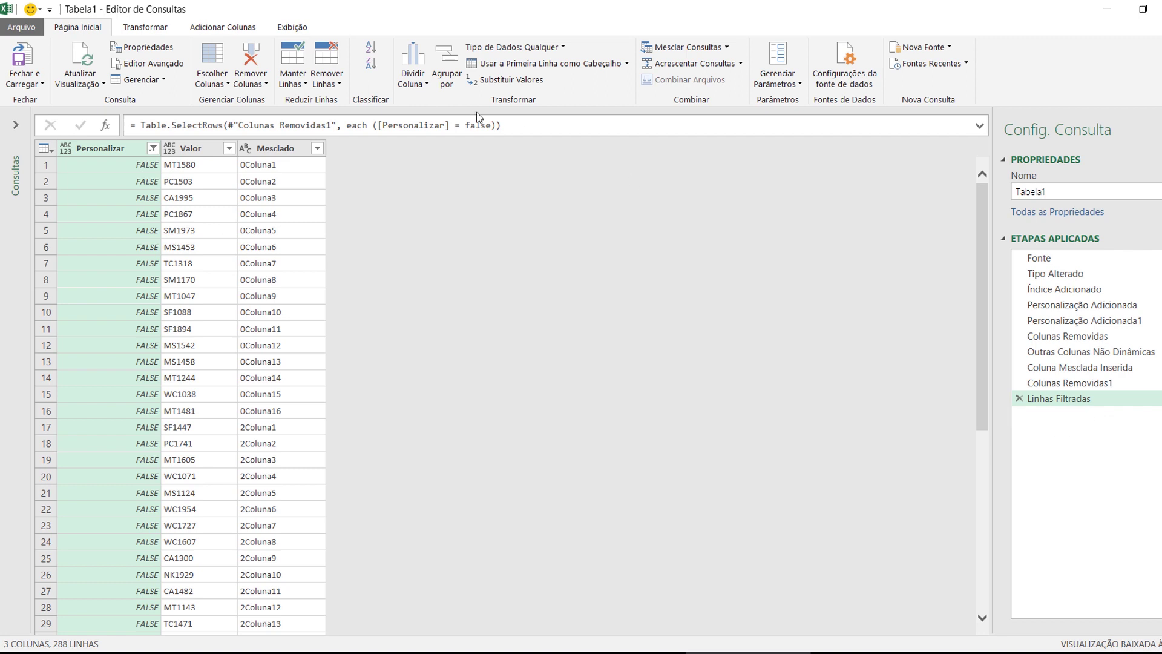
drag(466, 125, 497, 126)
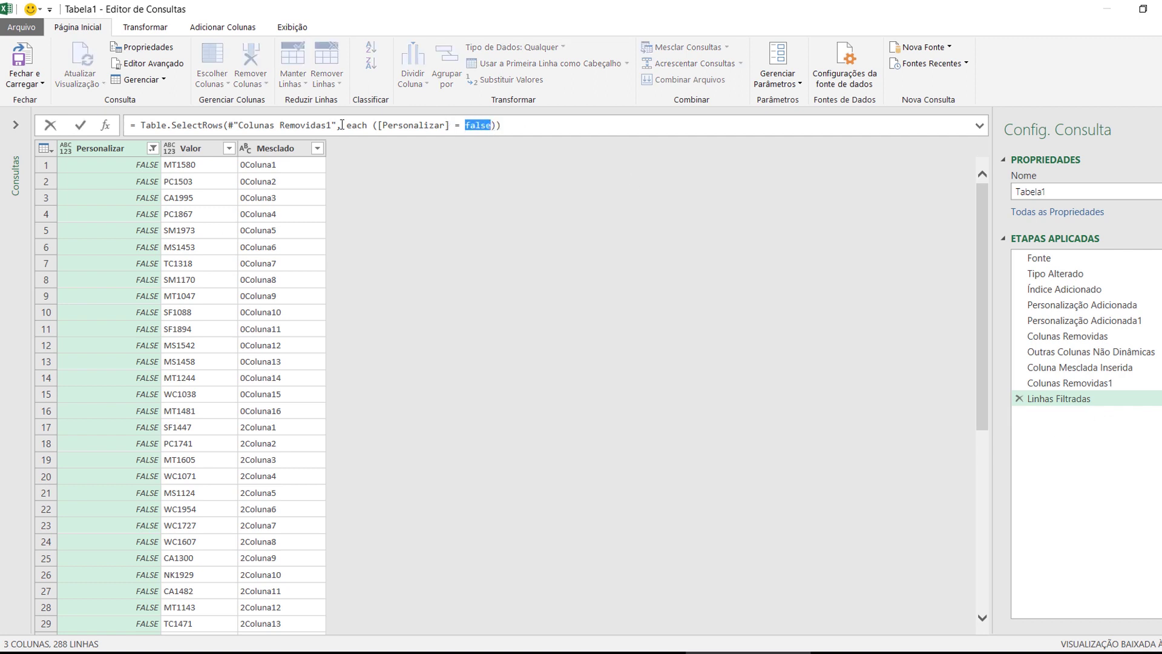
click(154, 150)
click(153, 149)
click(184, 345)
click(184, 330)
click(323, 402)
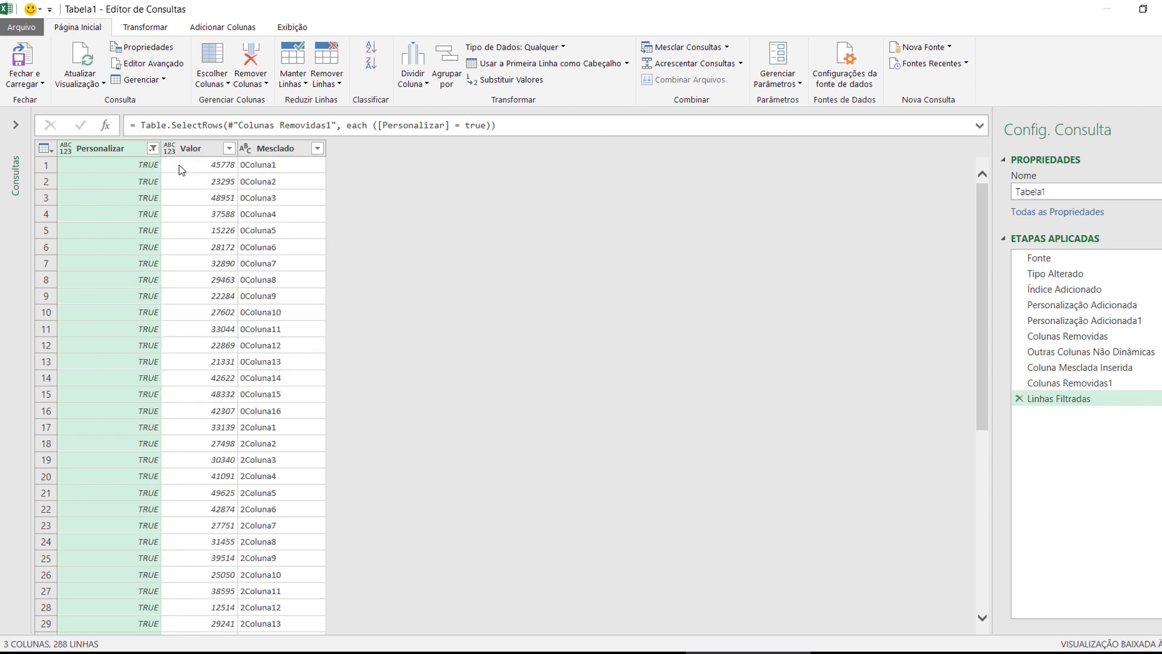
click(545, 125)
key(ctrl+a)
key(ctrl+c)
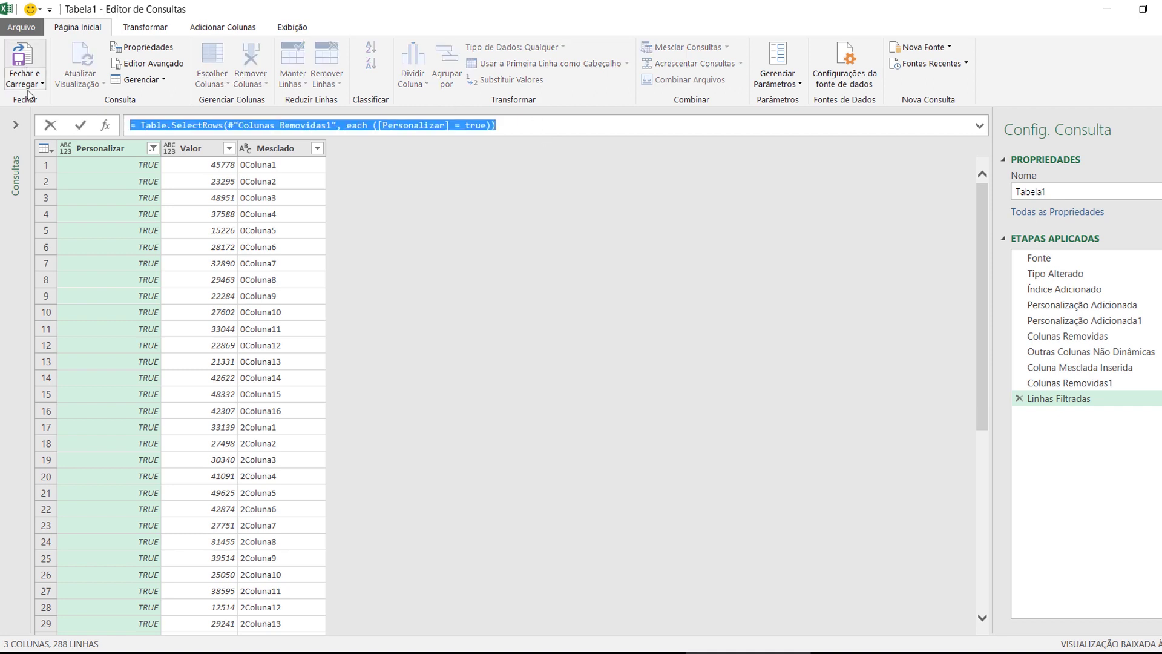
Add a custom Personalizar1 step equal to Linhas Filtradas, then preview Personalização Adicionada
click(106, 128)
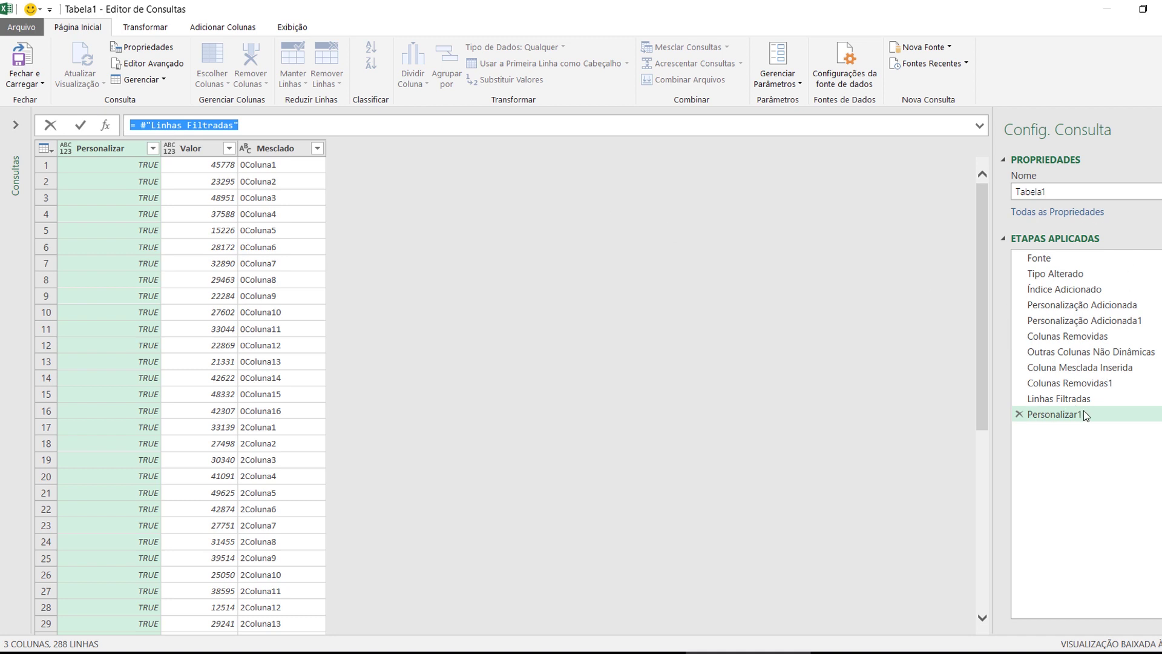
click(1040, 416)
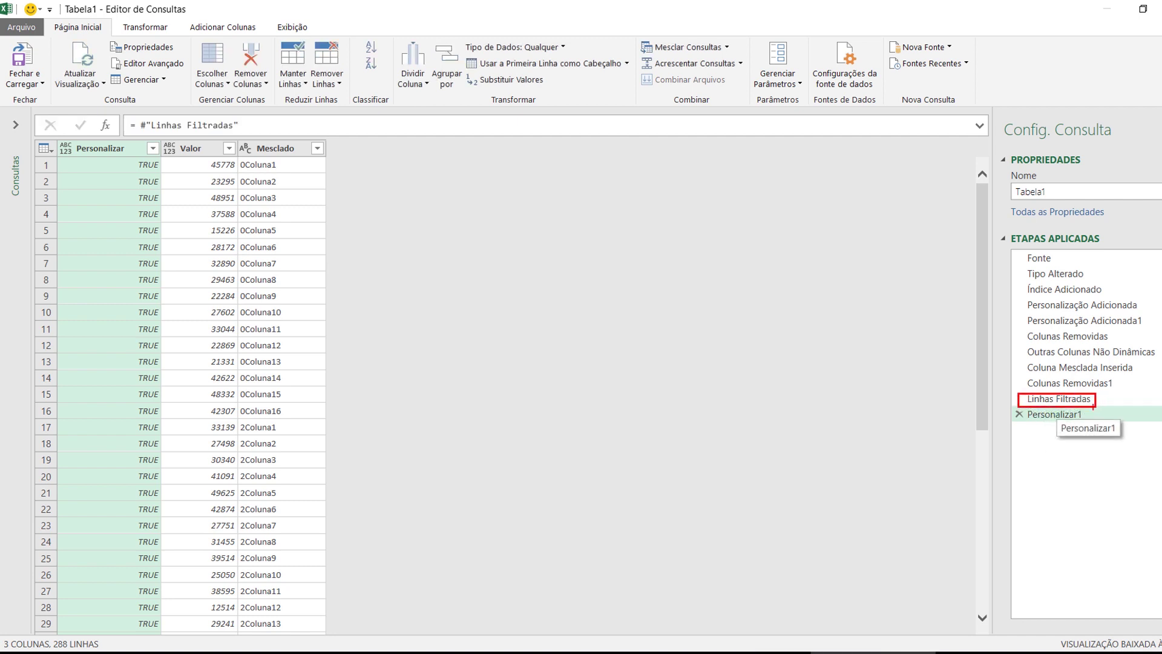
click(1058, 306)
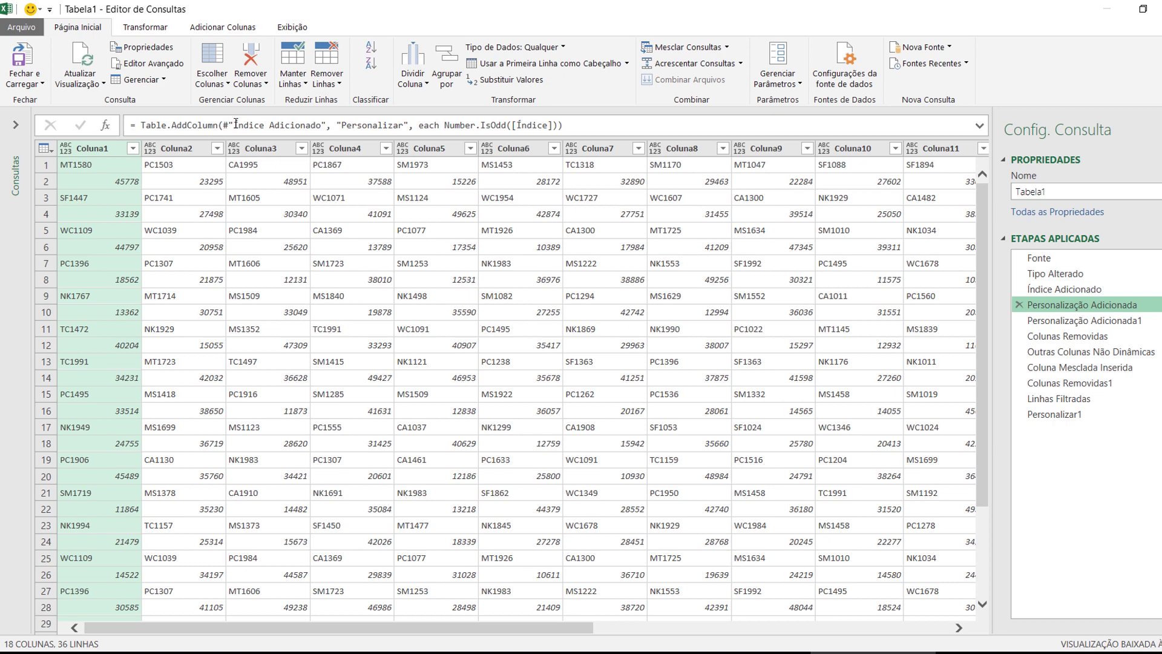
Annotate the Índice Adicionado reference in the formula and in the applied steps list
drag(235, 124, 321, 126)
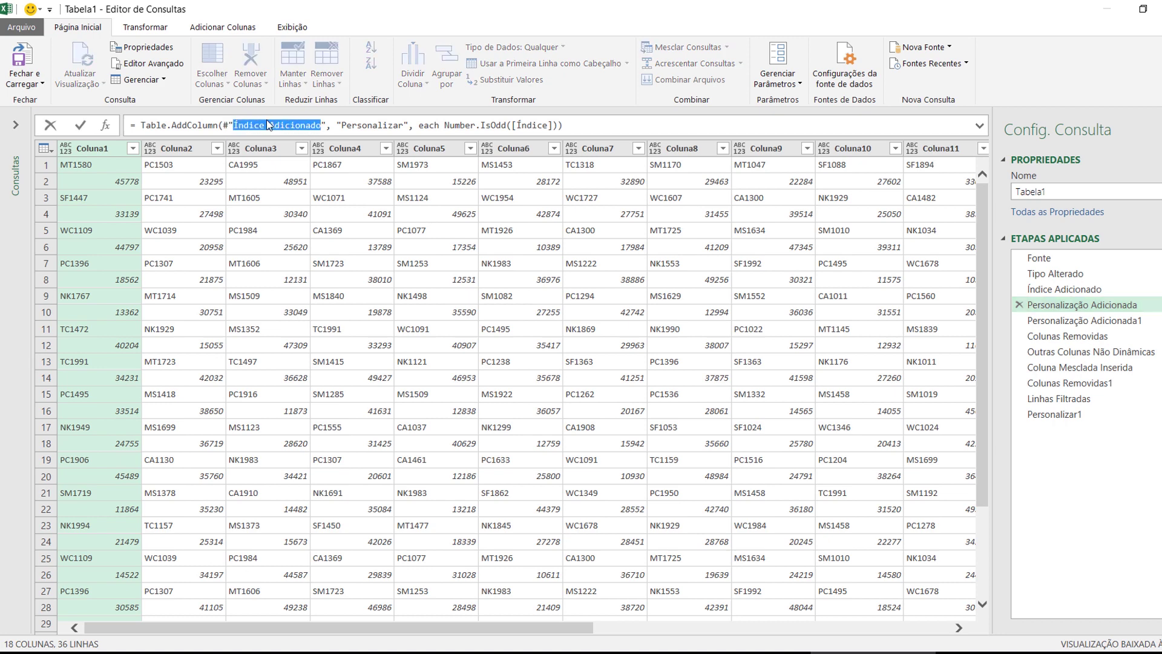
drag(223, 117, 333, 136)
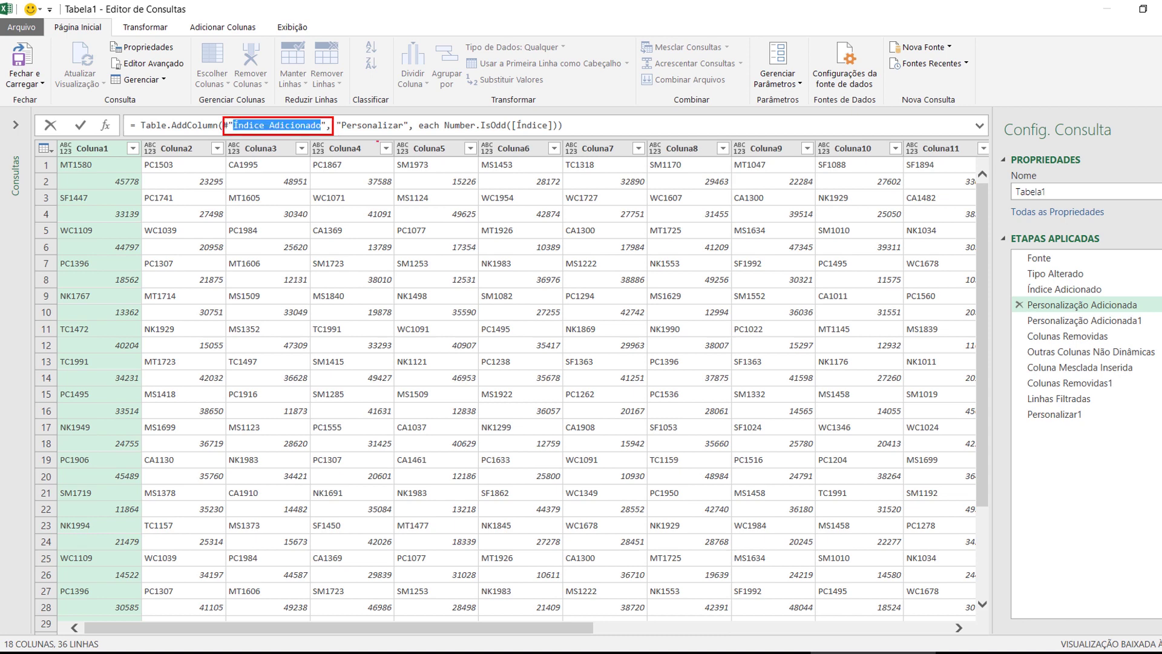
drag(1018, 278, 1110, 295)
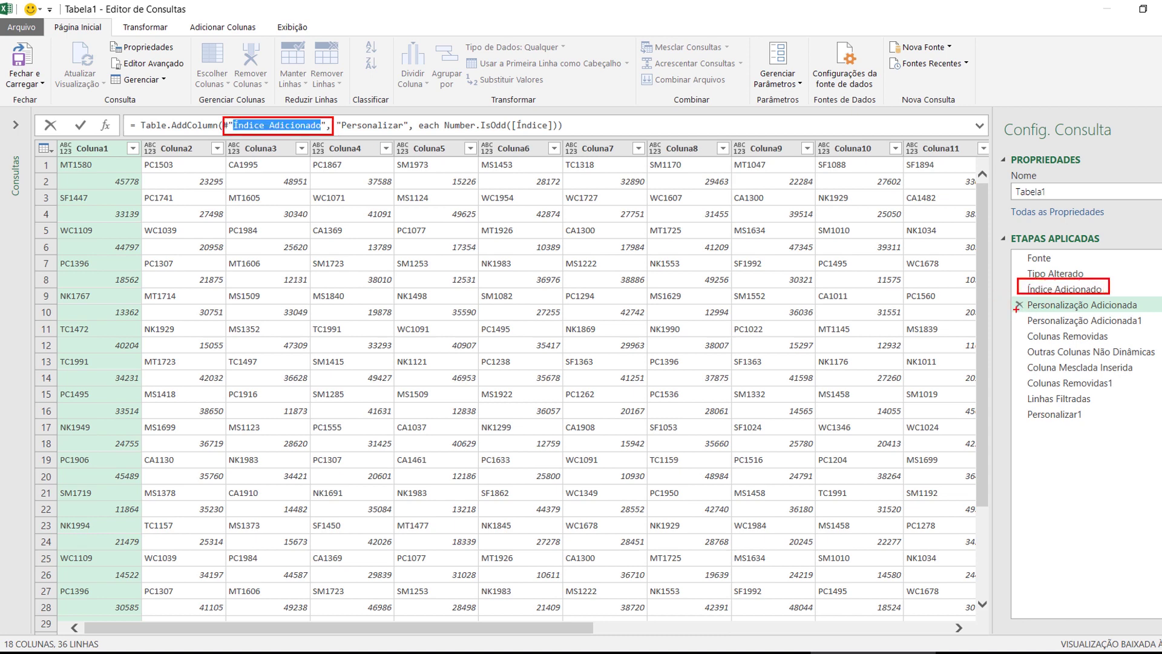
drag(1021, 290, 1016, 306)
key(Escape)
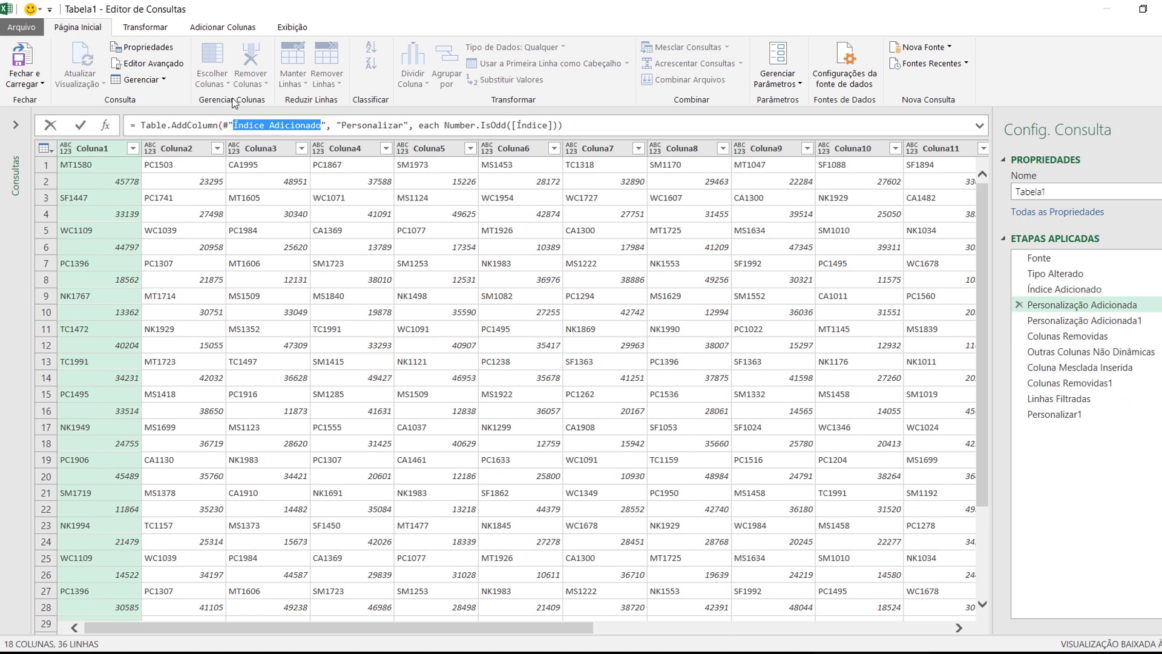
Preview each applied step from Personalização Adicionada1 down to the final Personalizar1
click(1059, 321)
click(1056, 337)
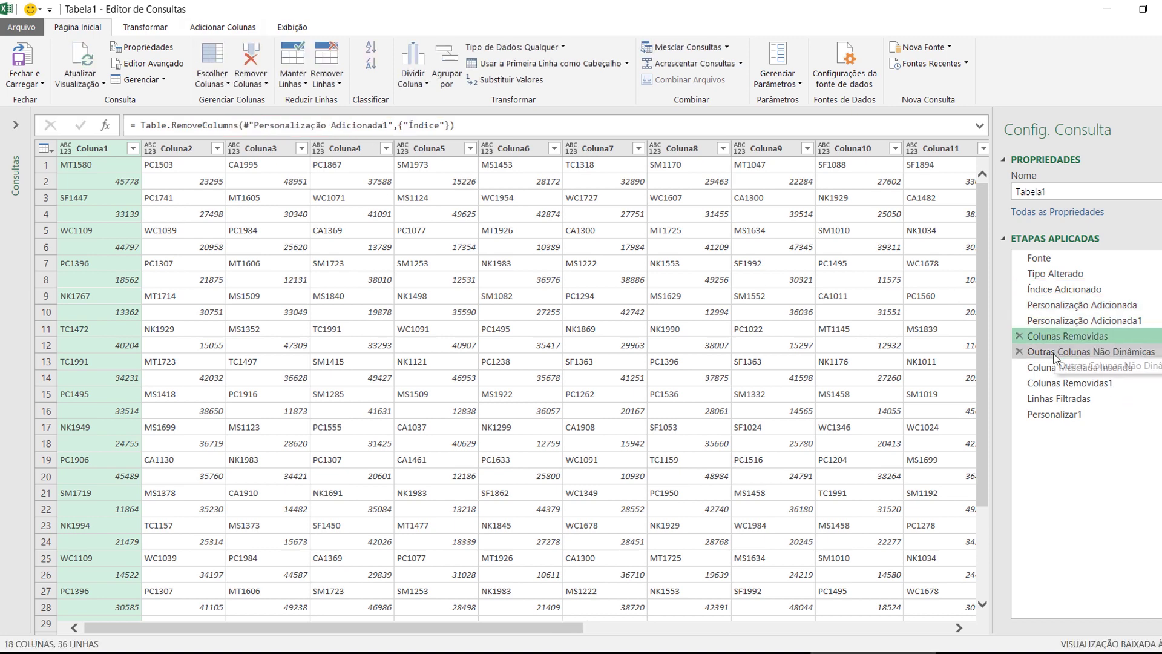
click(1056, 353)
click(1054, 368)
click(1054, 383)
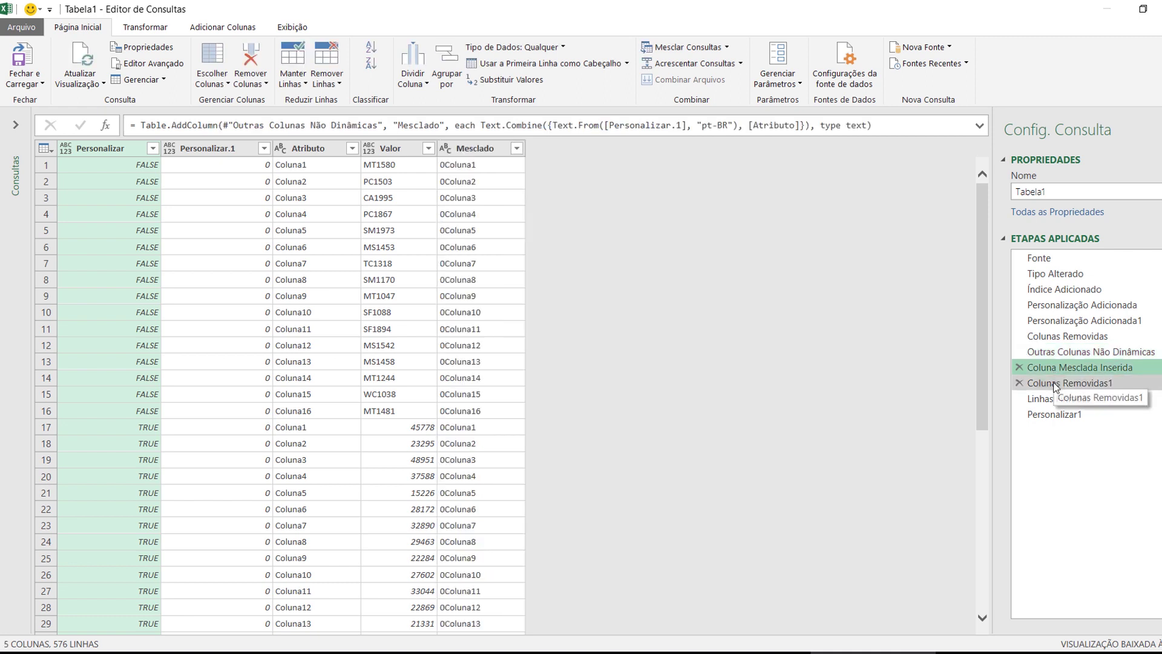
click(1054, 399)
click(1055, 414)
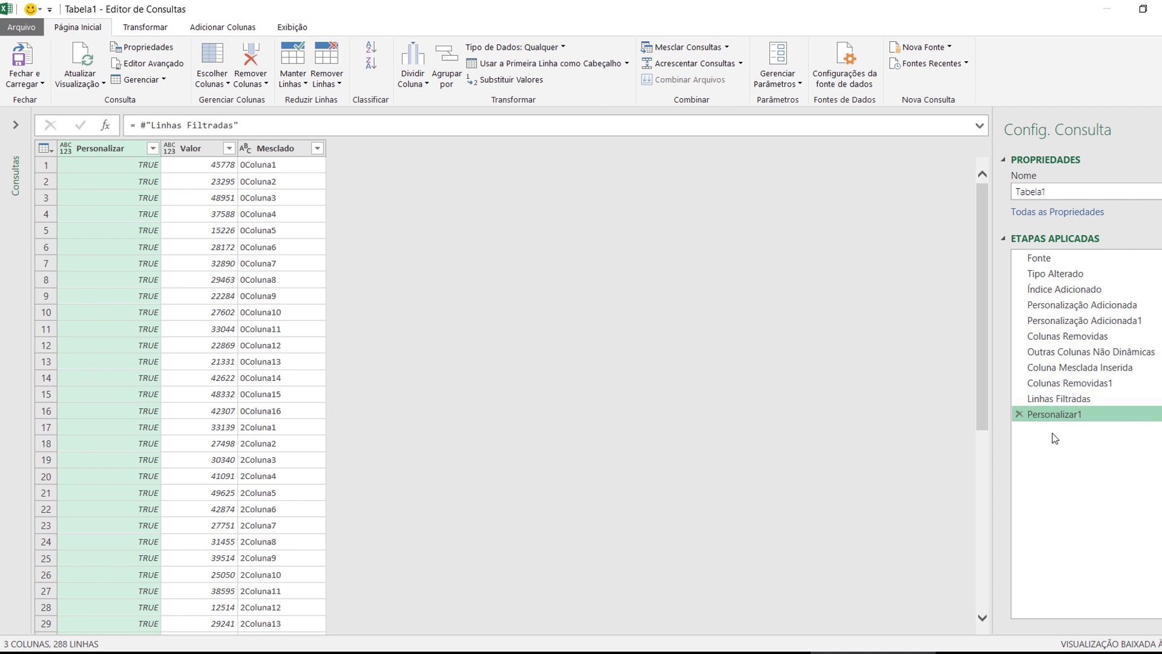
Paste a Table.SelectRows formula on Colunas Removidas1 into Personalizar1, annotating the references involved
drag(270, 125, 27, 92)
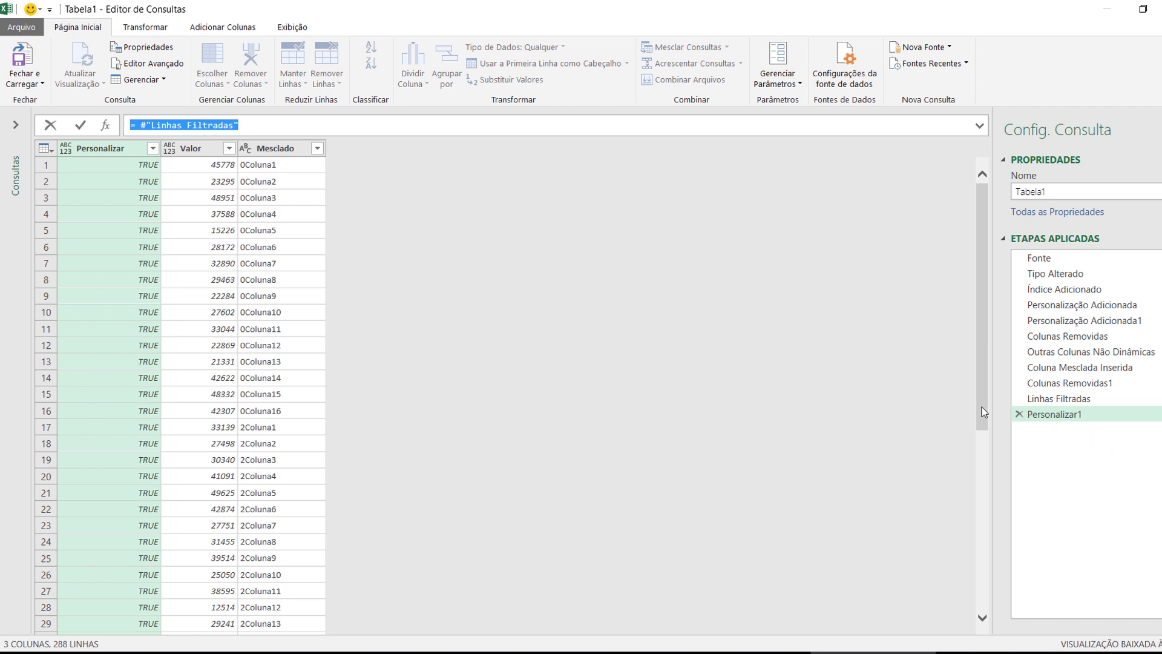
key(ctrl+v)
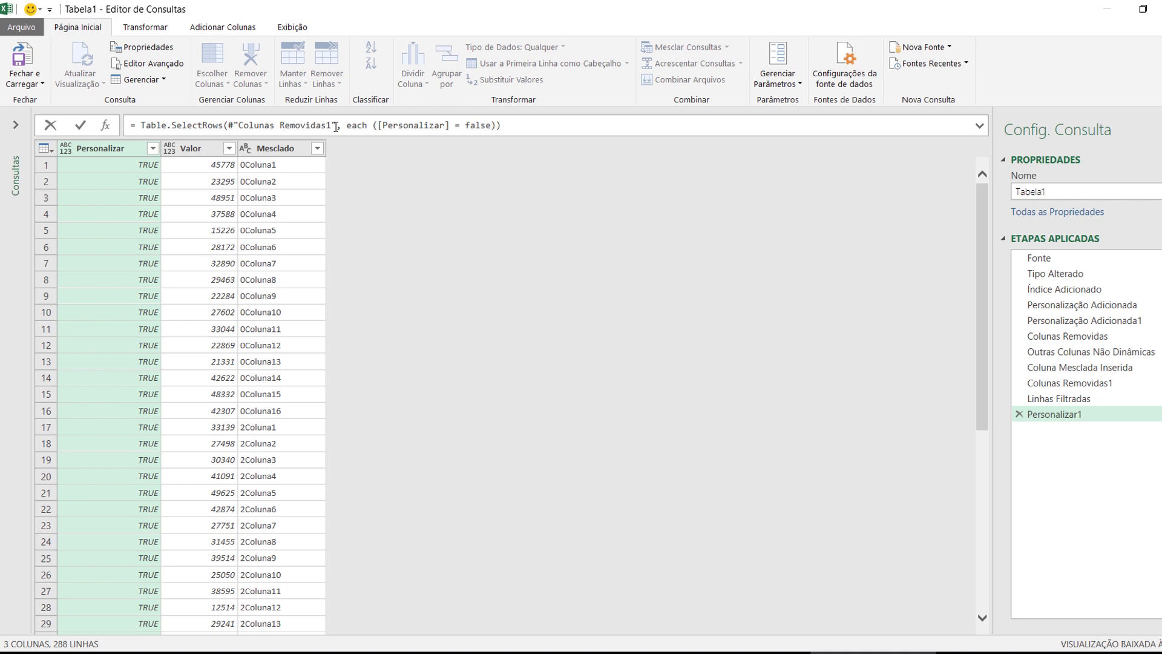
drag(235, 118, 337, 132)
drag(1014, 375, 1121, 389)
drag(1011, 406, 1102, 426)
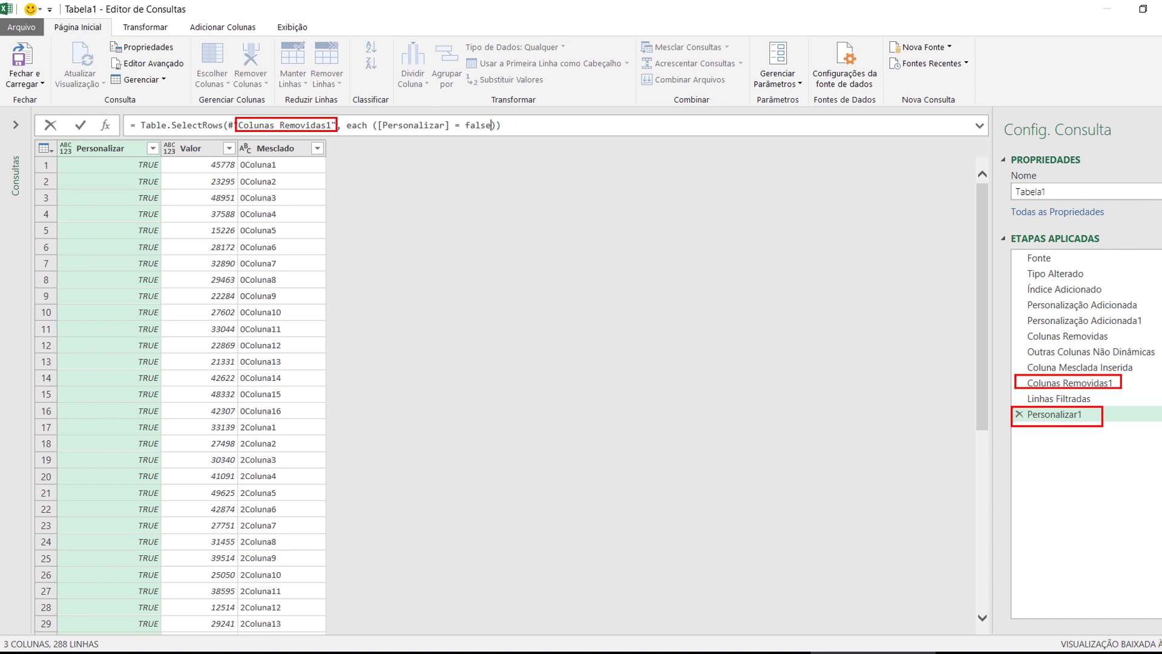
drag(637, 37, 735, 59)
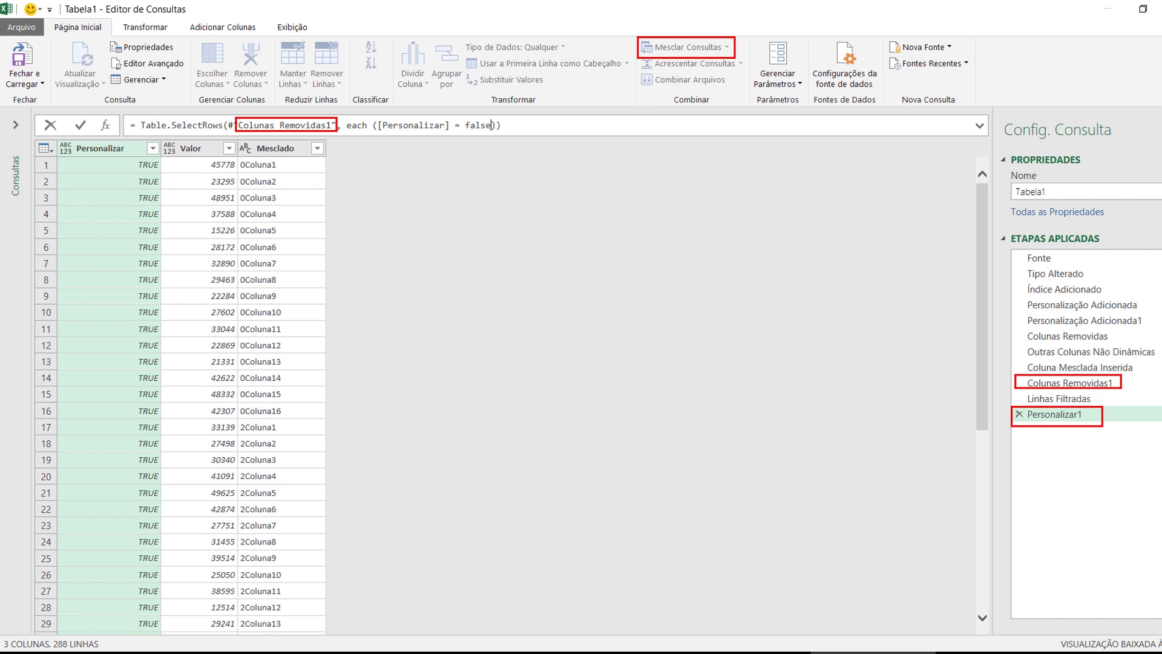
key(Escape)
Commit the formula so Personalizar1 keeps only rows where Personalizar is false
key(Return)
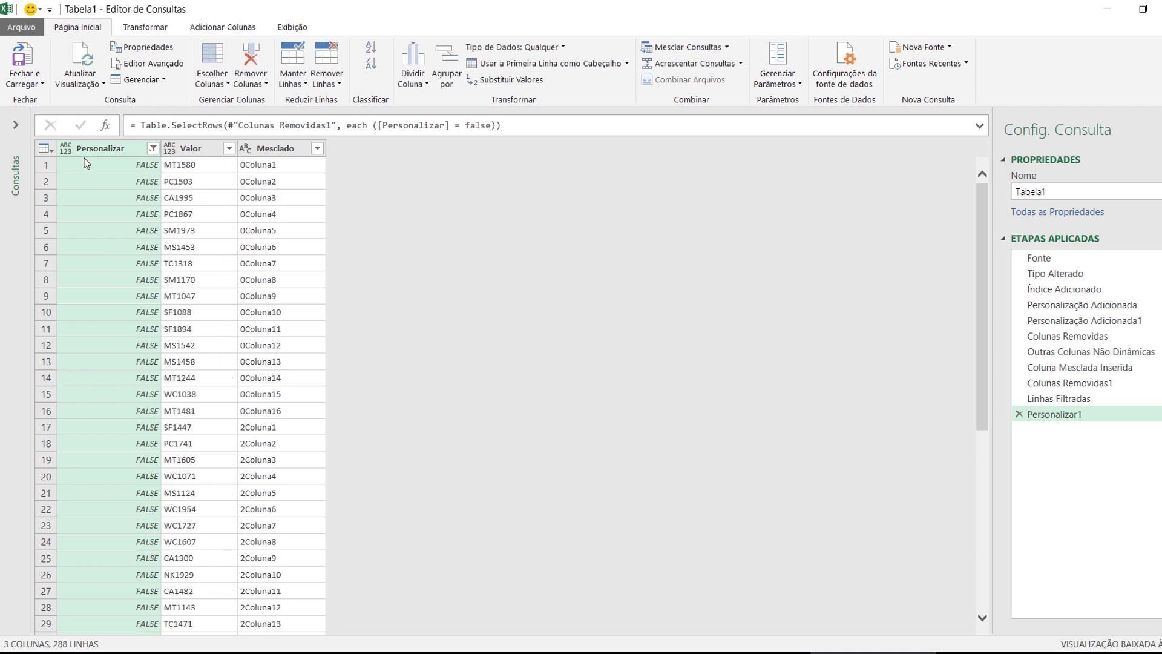
drag(64, 141, 162, 305)
drag(462, 114, 506, 133)
drag(1013, 407, 1085, 422)
key(Escape)
right_click(1059, 415)
click(1077, 446)
text(Consulta)
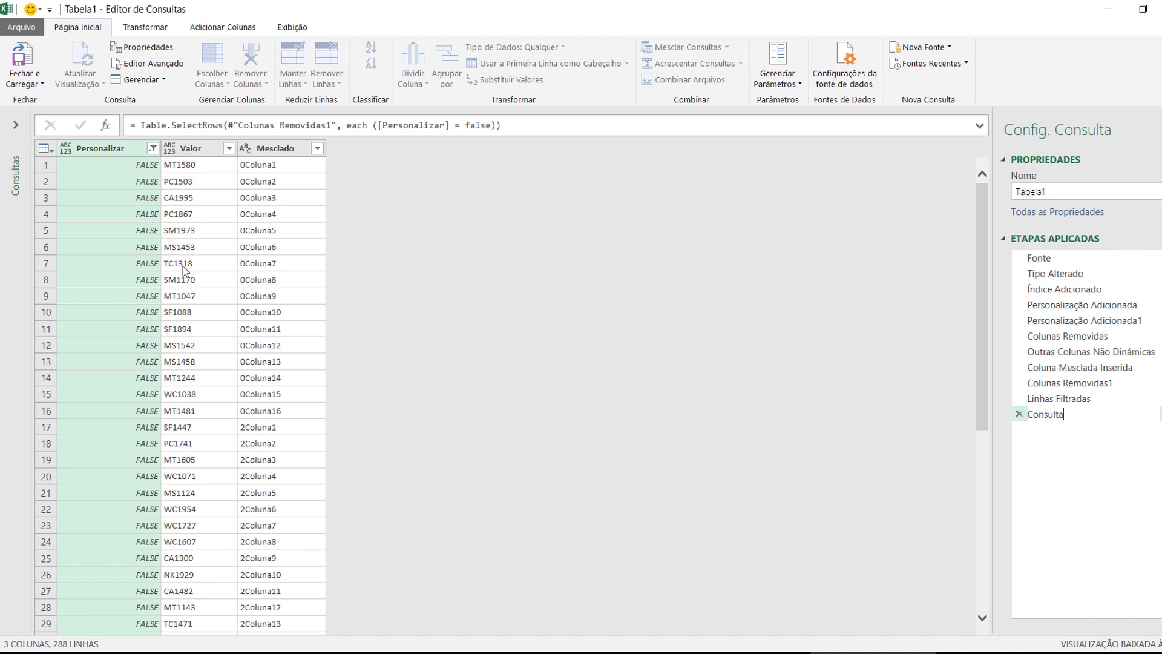
text(Produtos)
key(Return)
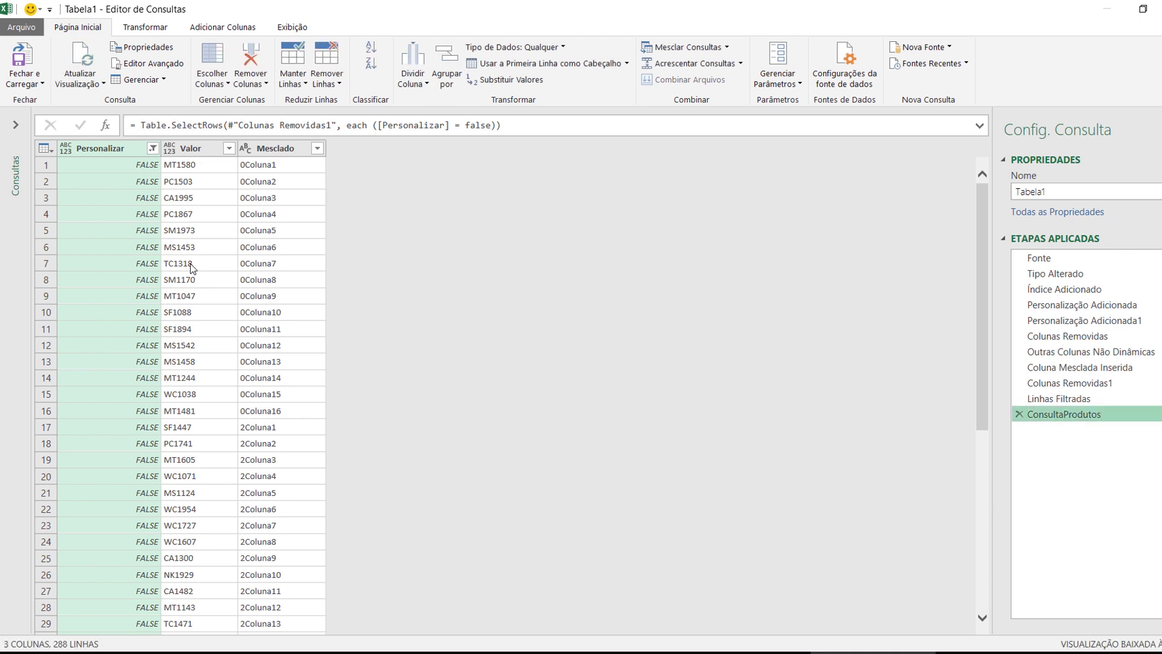
click(1059, 399)
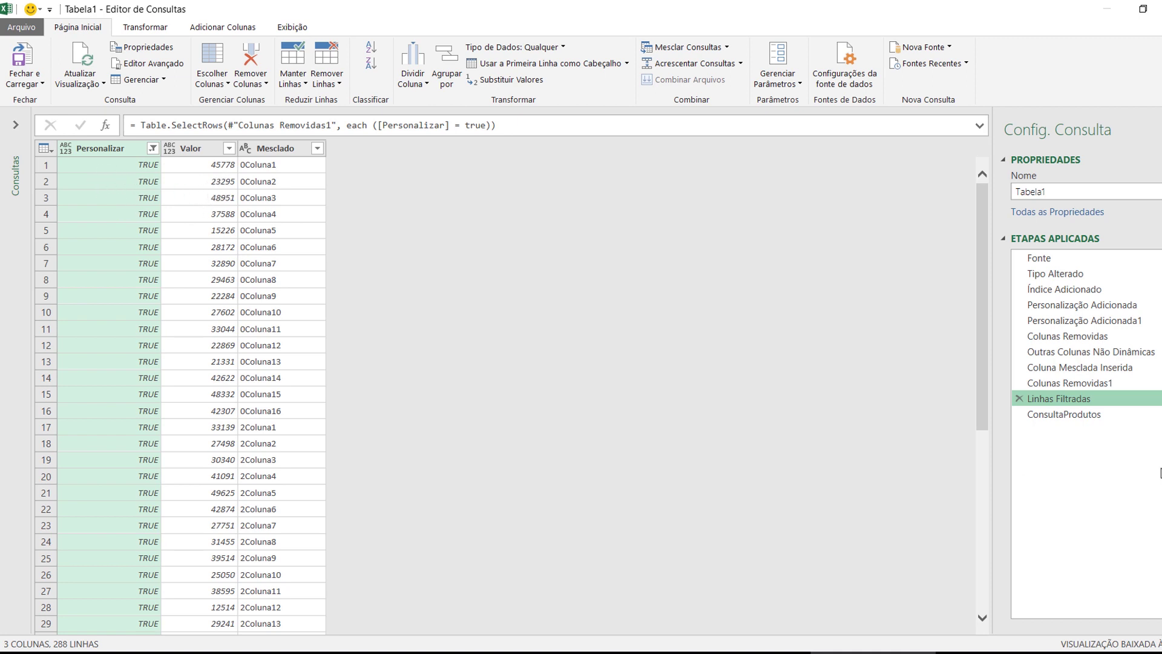
click(1072, 415)
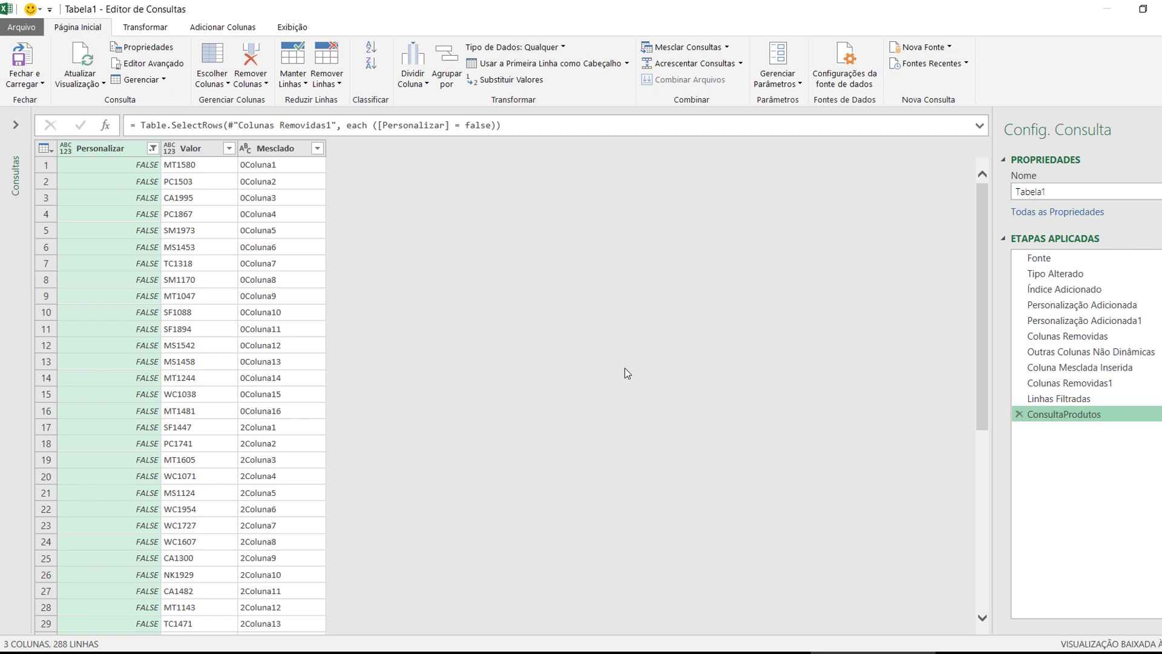
mouse_move(206, 165)
mouse_down()
mouse_move(345, 230)
mouse_move(1010, 419)
mouse_up()
key(Escape)
click(1053, 401)
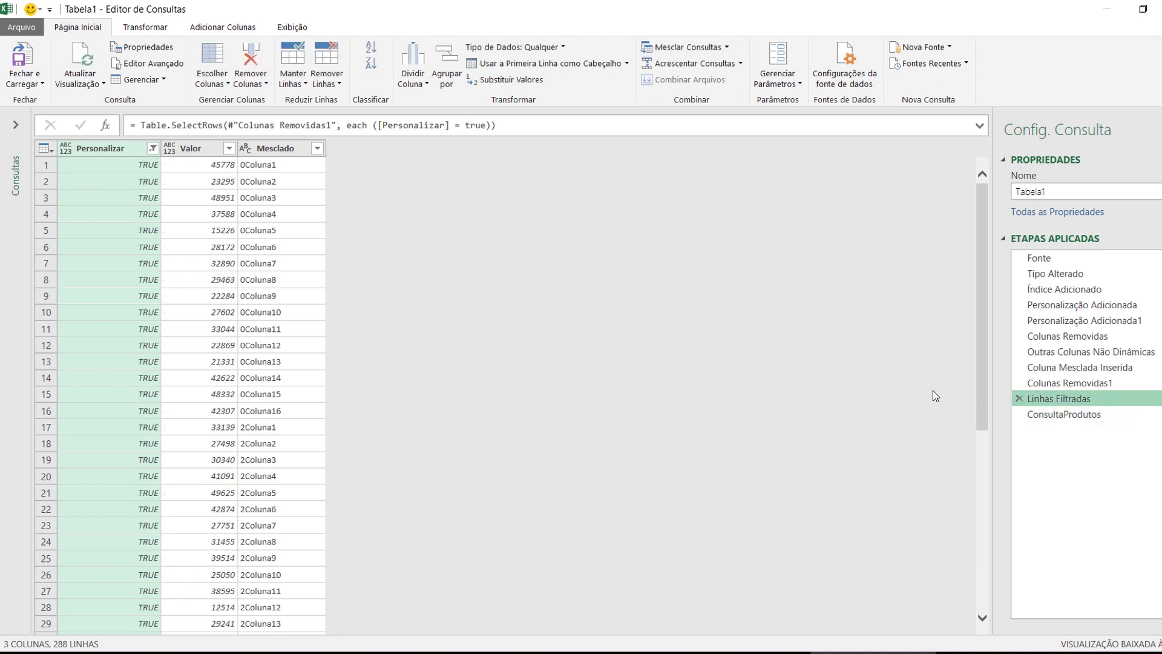
right_click(1056, 401)
click(1080, 422)
text(C)
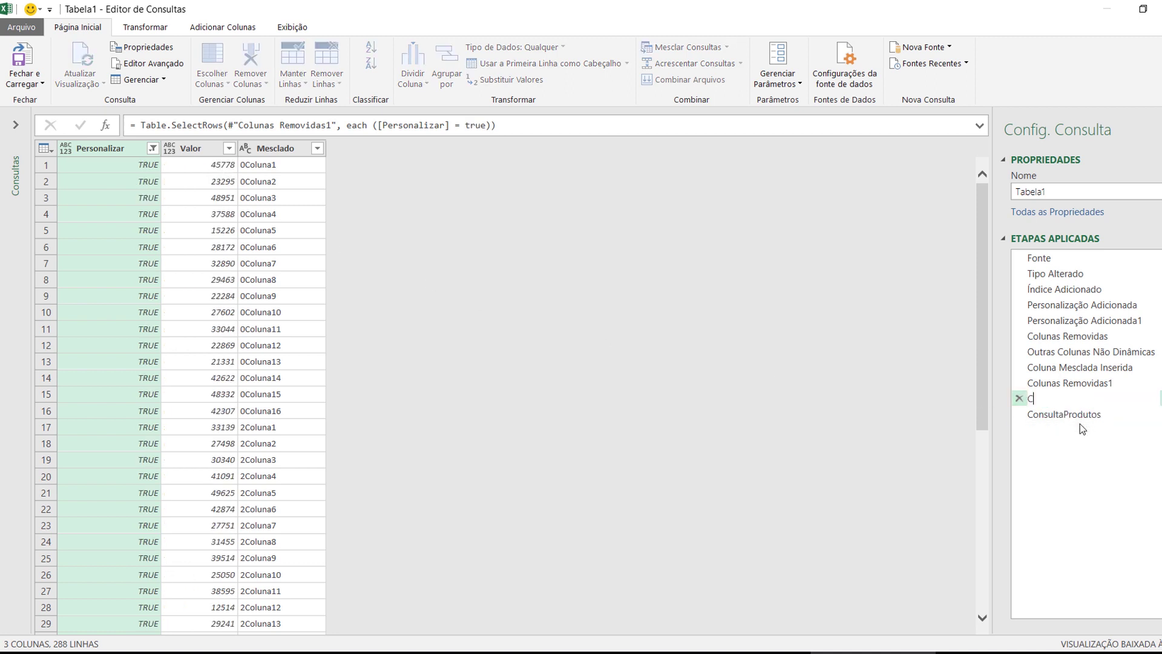
text(onsultaValor)
key(Return)
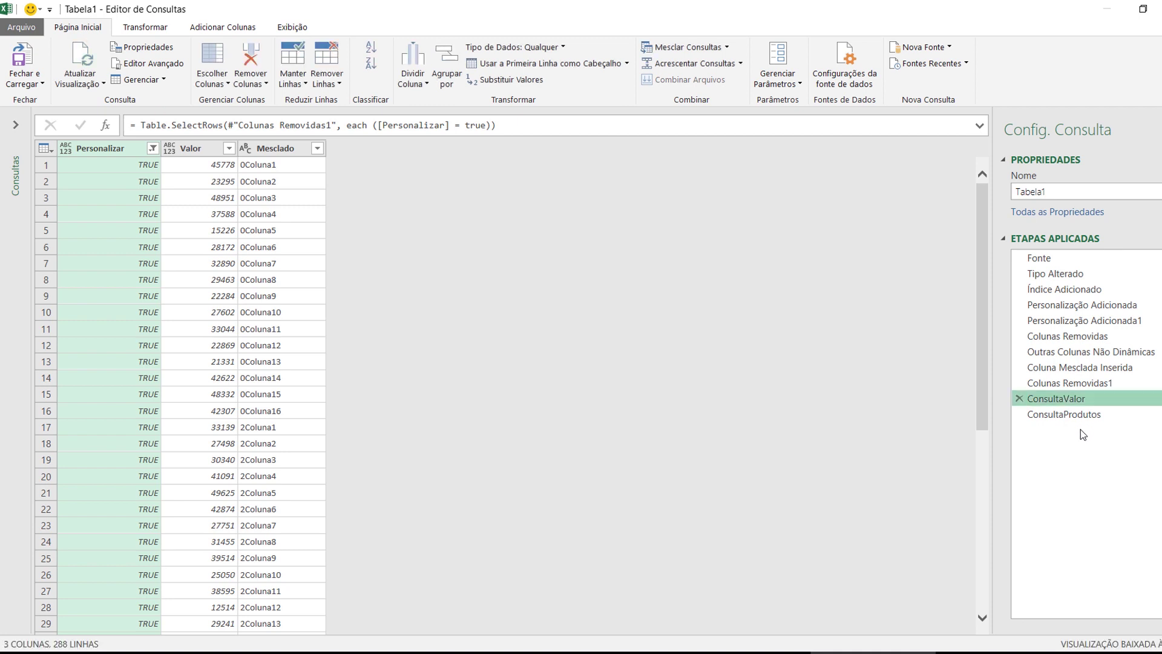
click(1080, 417)
click(1080, 405)
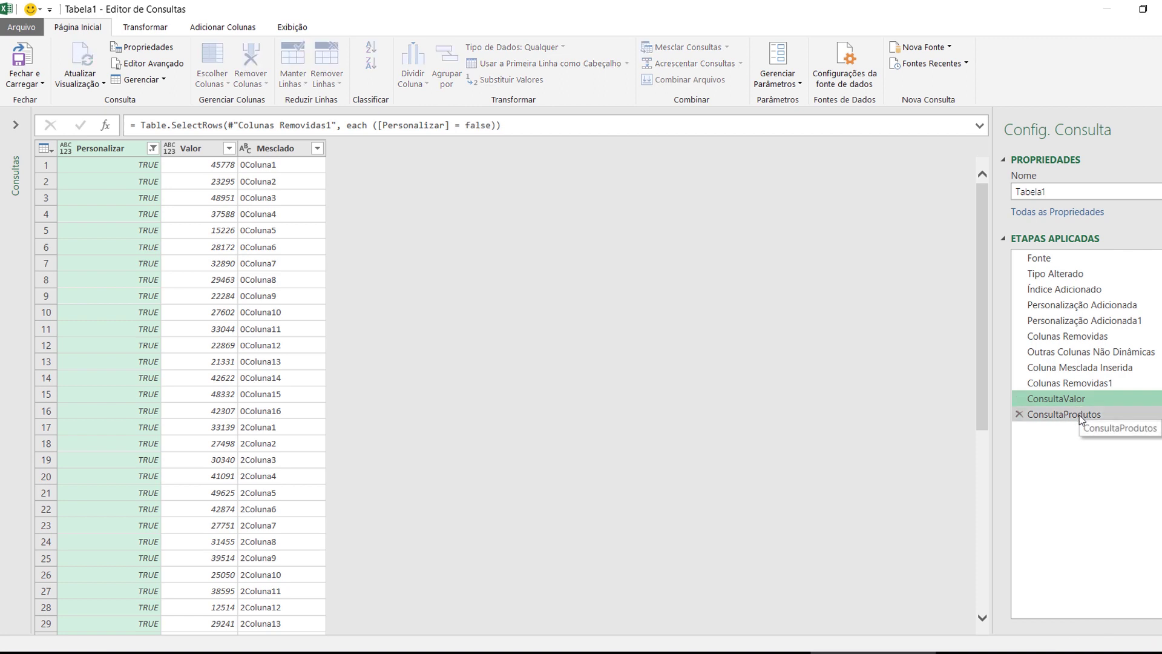
click(1080, 415)
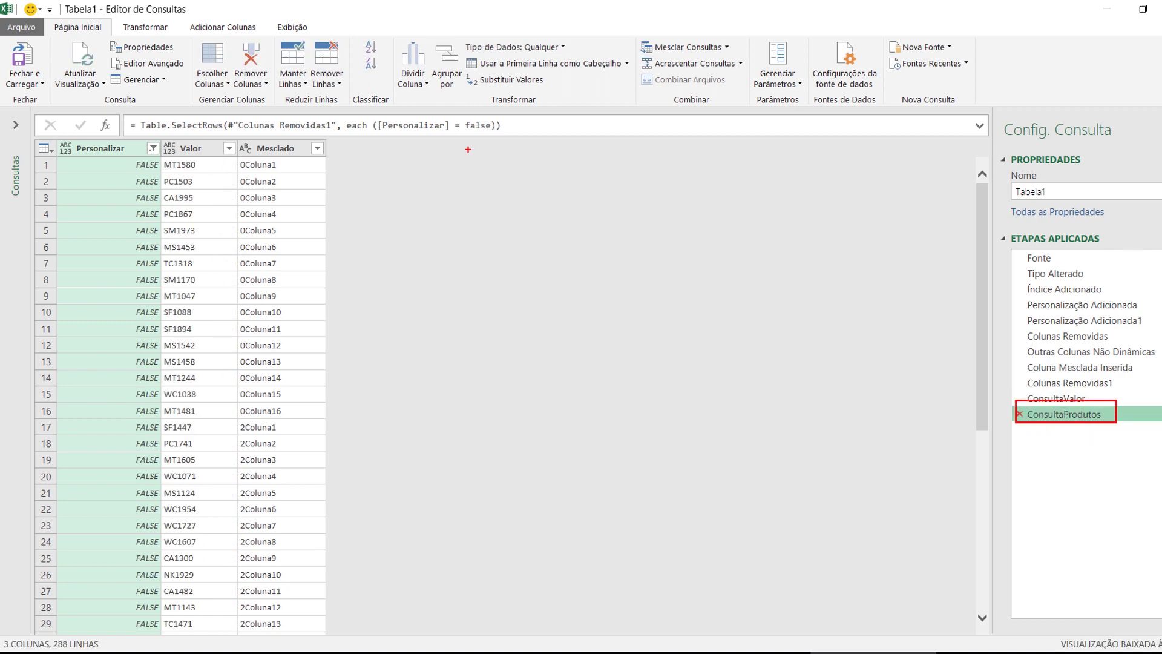
drag(160, 142, 228, 250)
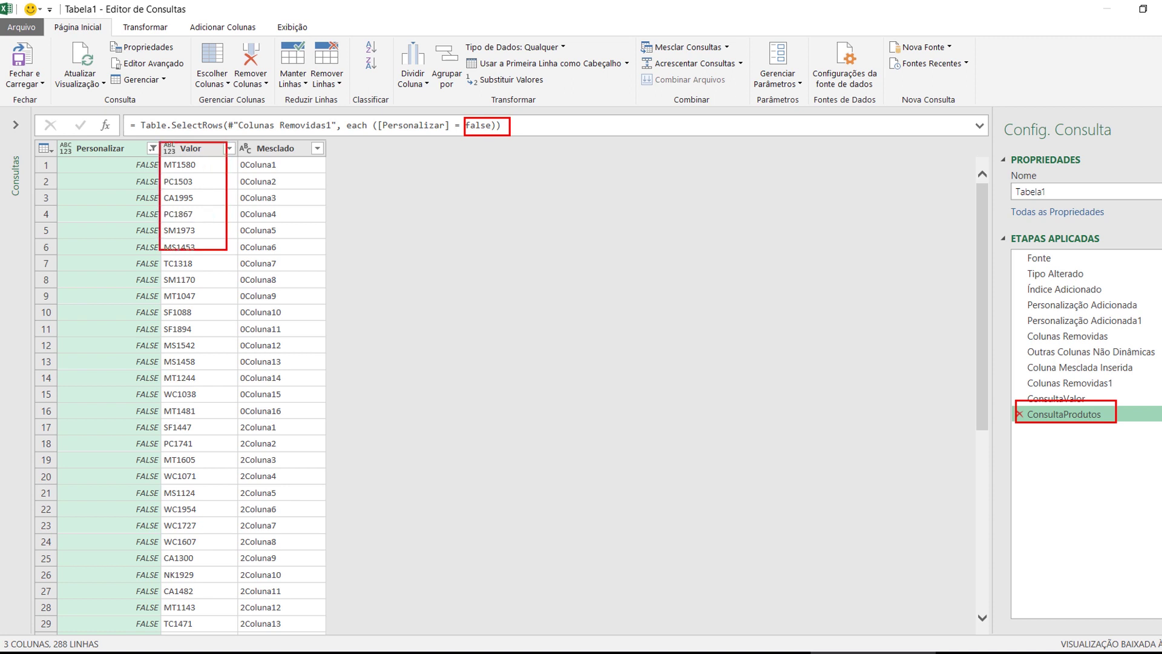
drag(55, 140, 162, 257)
key(Escape)
click(1021, 399)
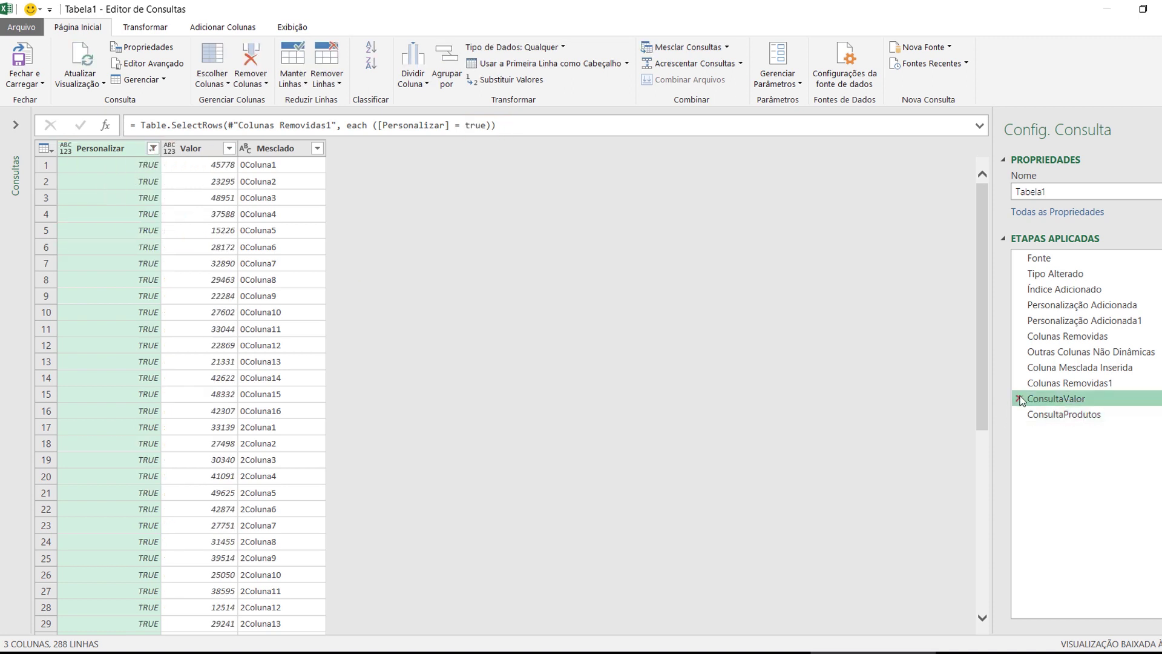
key(ctrl+2)
drag(1019, 389, 1095, 407)
drag(450, 116, 499, 138)
drag(55, 140, 161, 279)
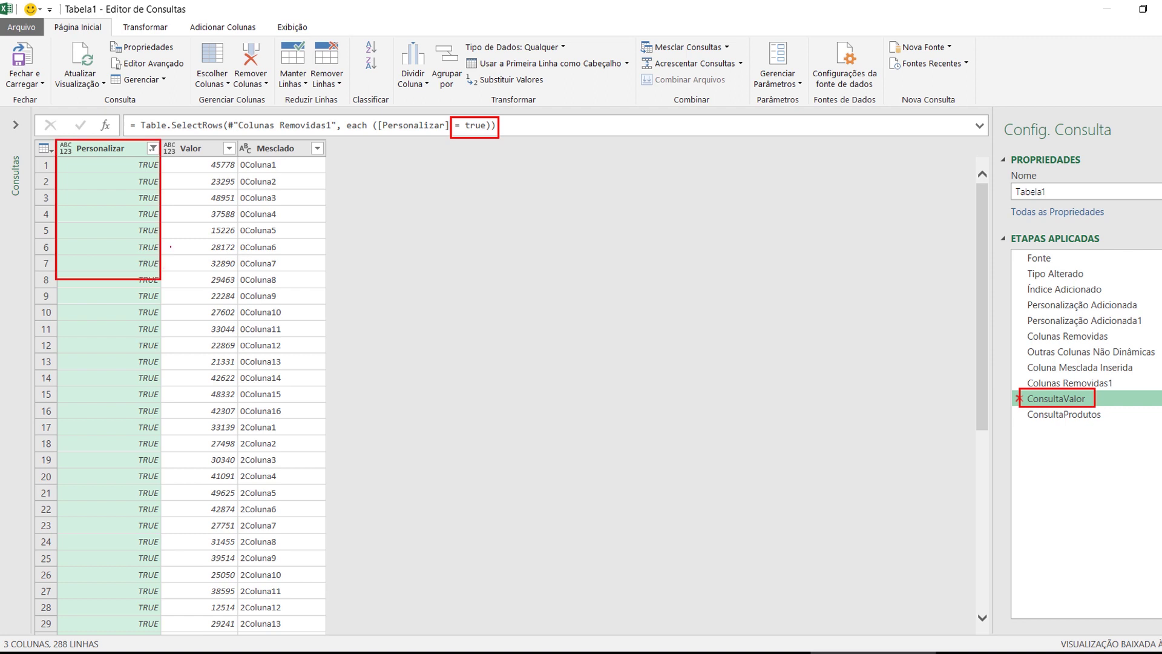
mouse_move(236, 141)
mouse_down()
mouse_move(162, 237)
mouse_move(161, 279)
mouse_up()
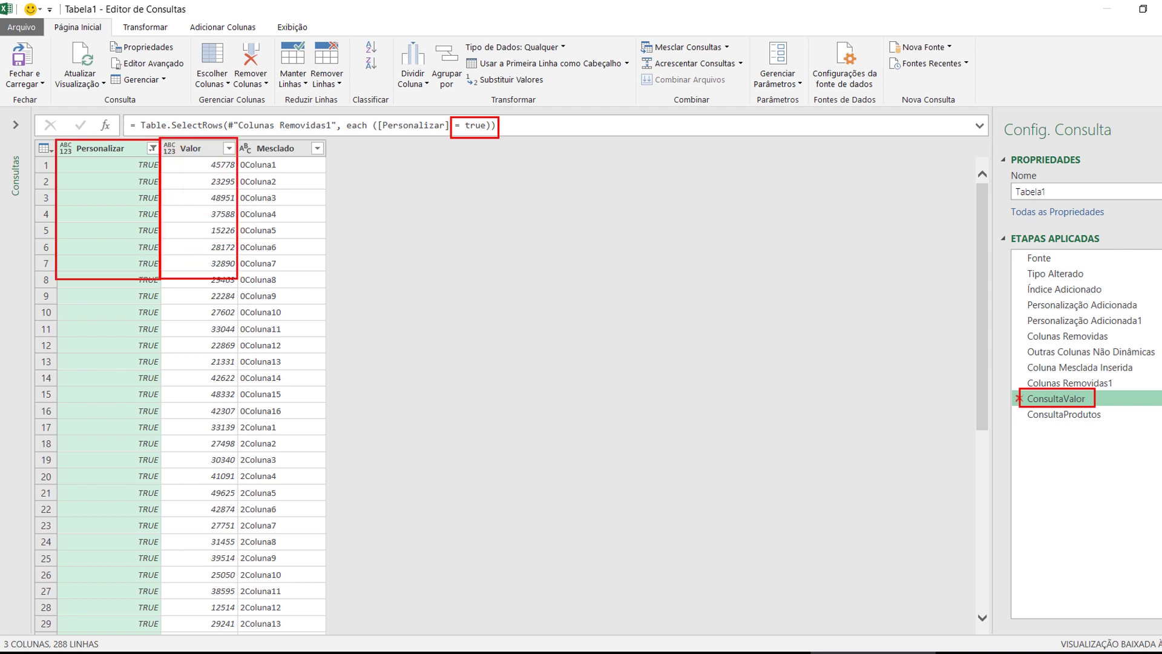
key(Escape)
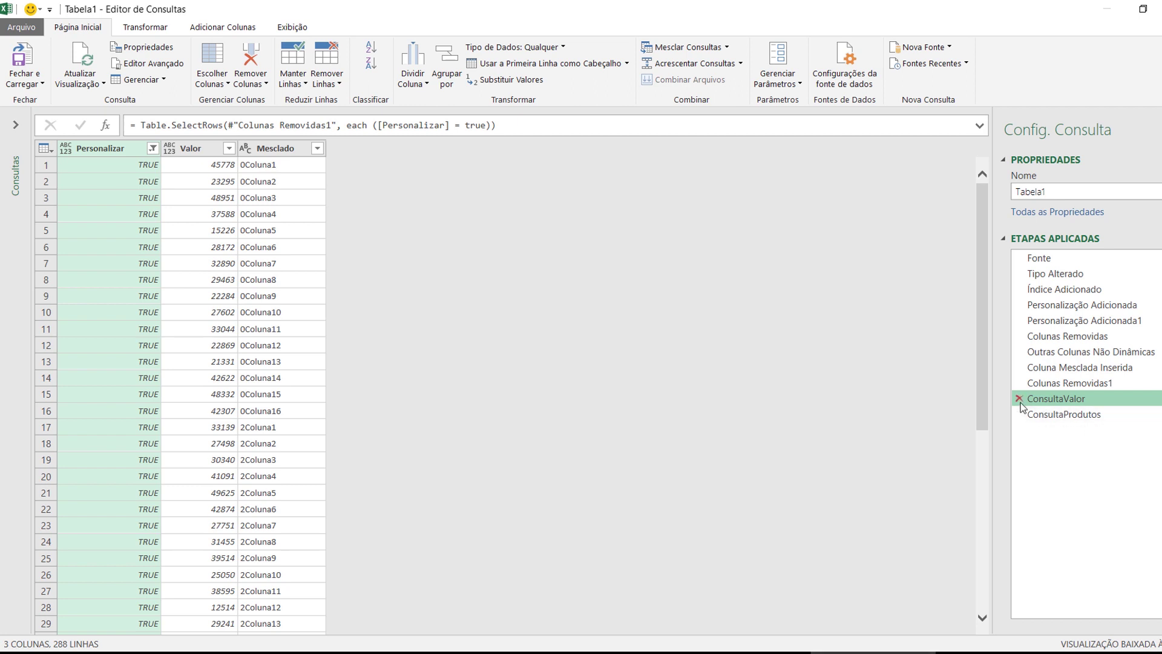
click(1035, 416)
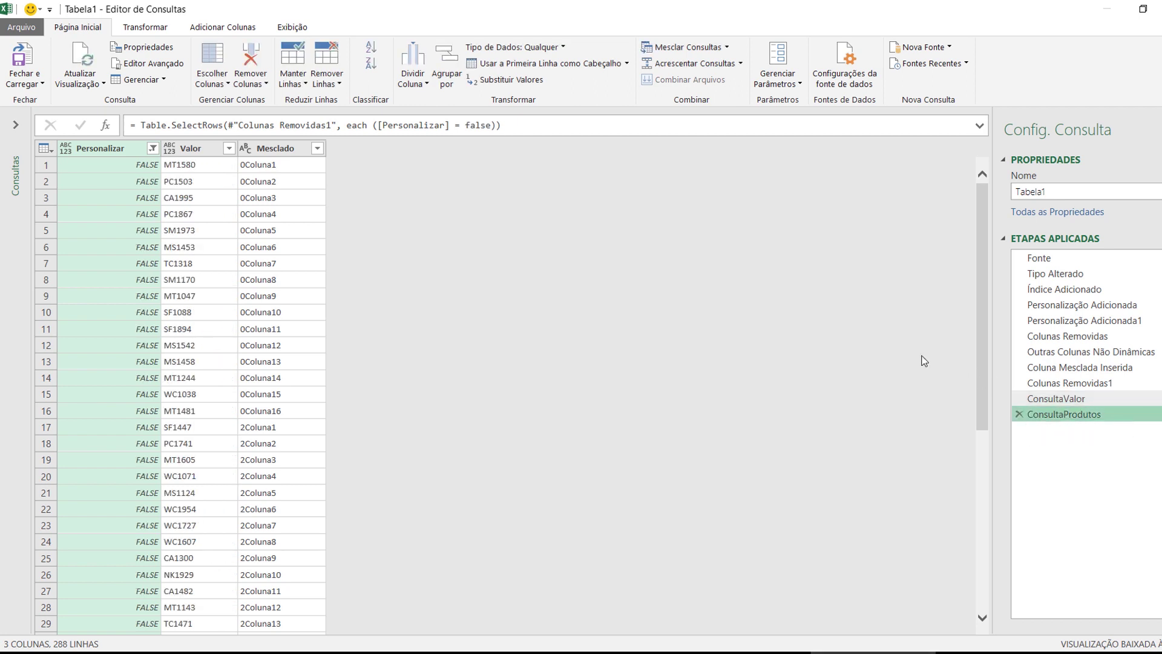
Merge the query with Tabela1 (Atual) on Mesclado using an Interna (inner) join
click(689, 48)
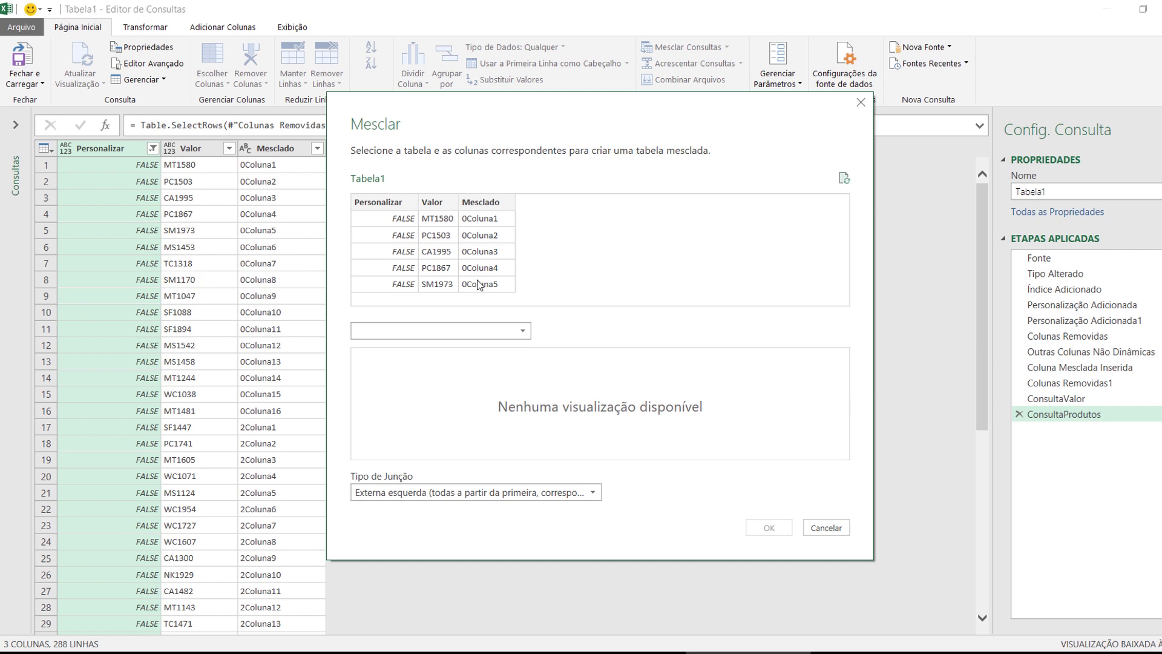
click(428, 330)
click(423, 343)
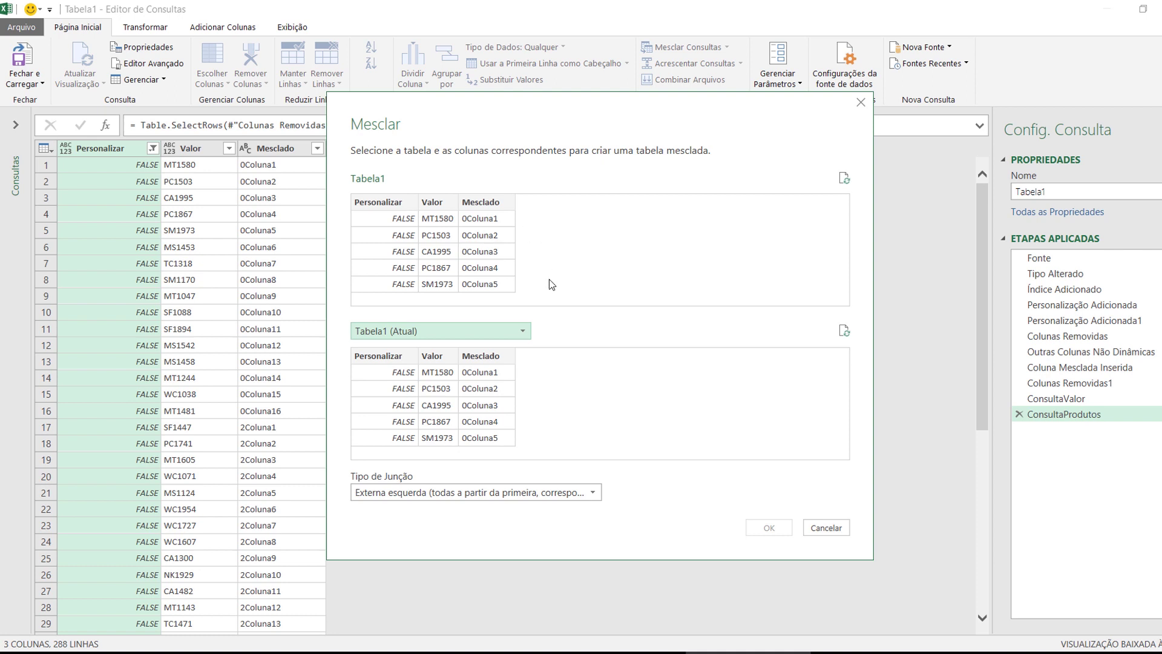
click(488, 253)
click(496, 359)
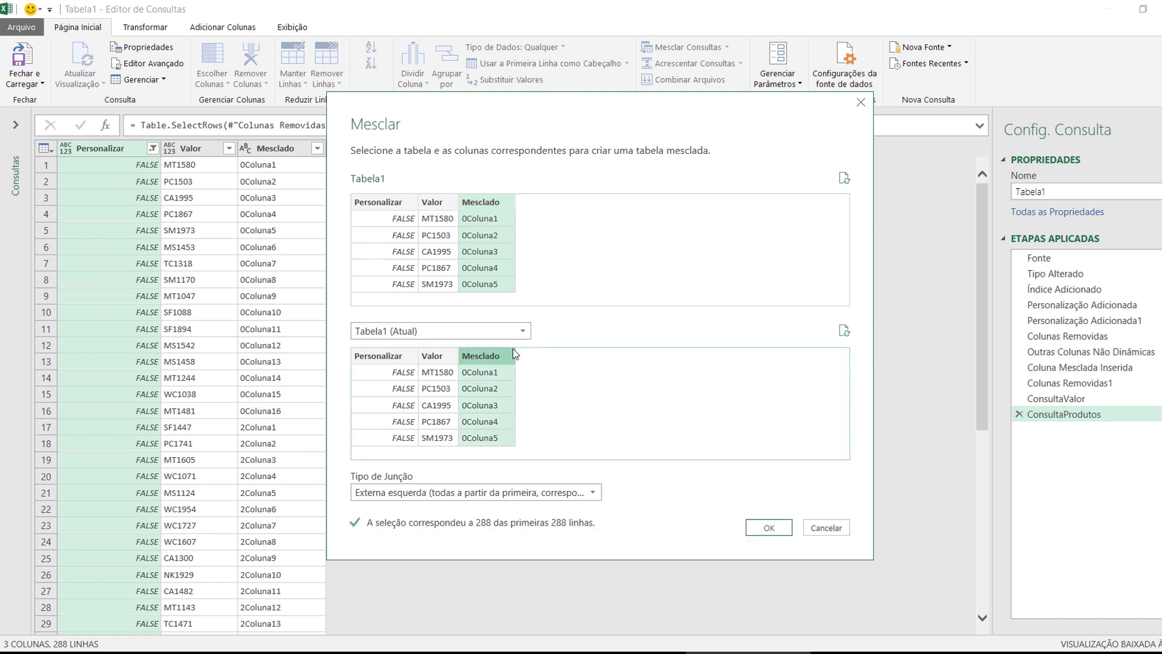
click(368, 489)
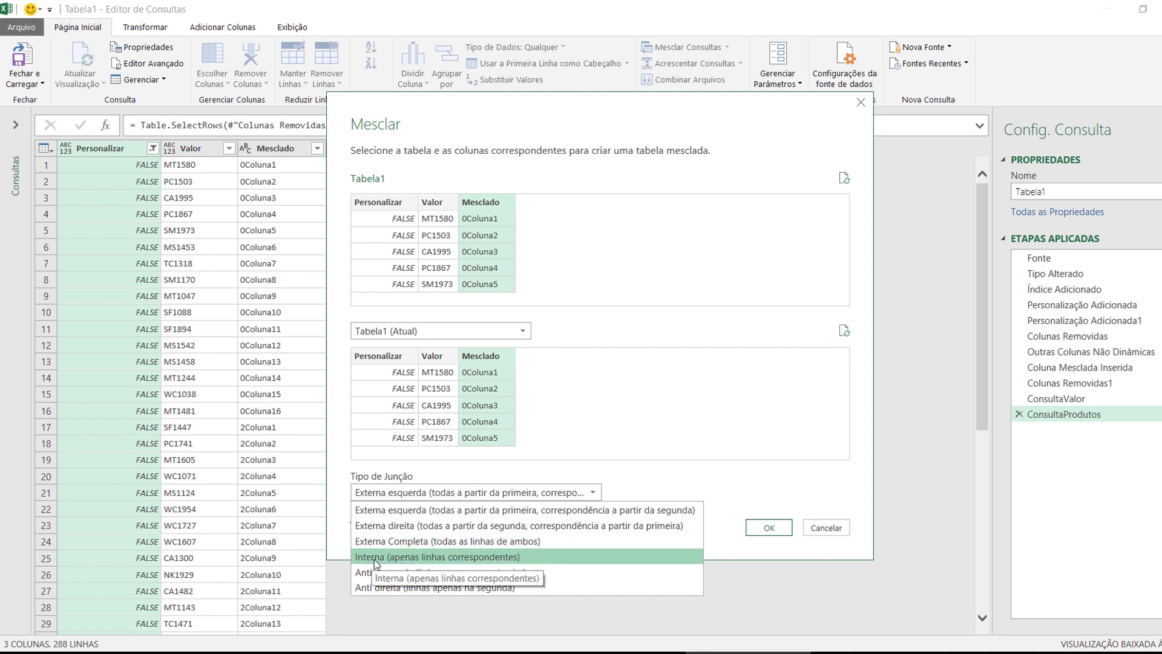
click(428, 556)
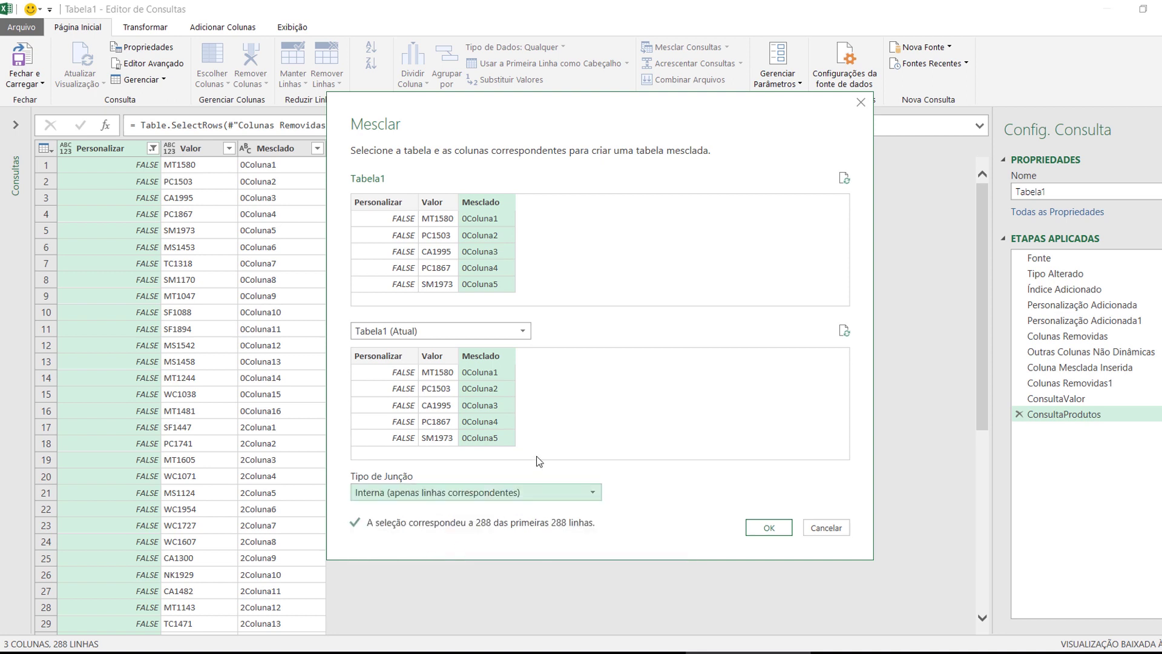
click(768, 529)
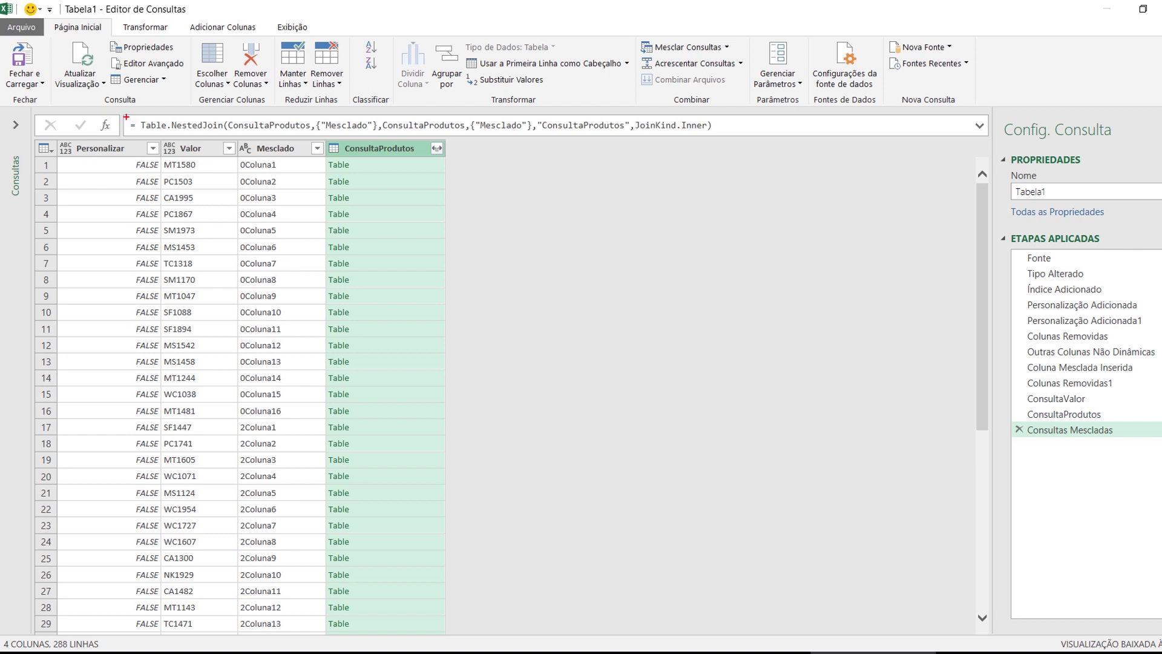
mouse_move(122, 110)
mouse_down()
mouse_move(726, 117)
mouse_move(729, 140)
mouse_up()
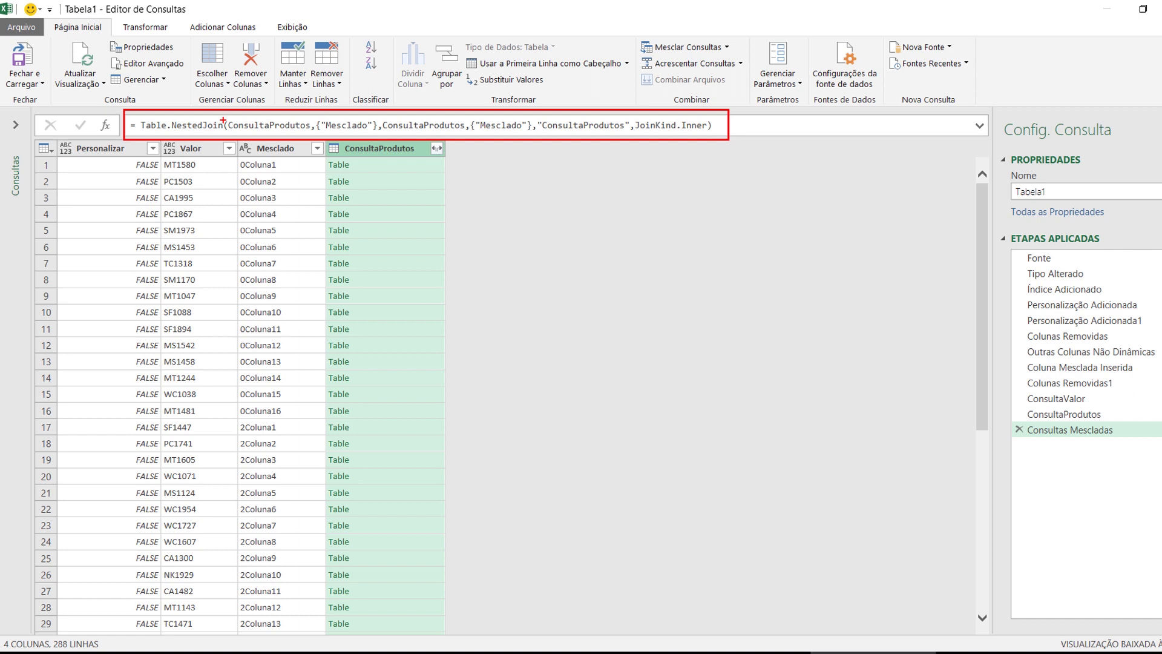
drag(228, 119, 377, 133)
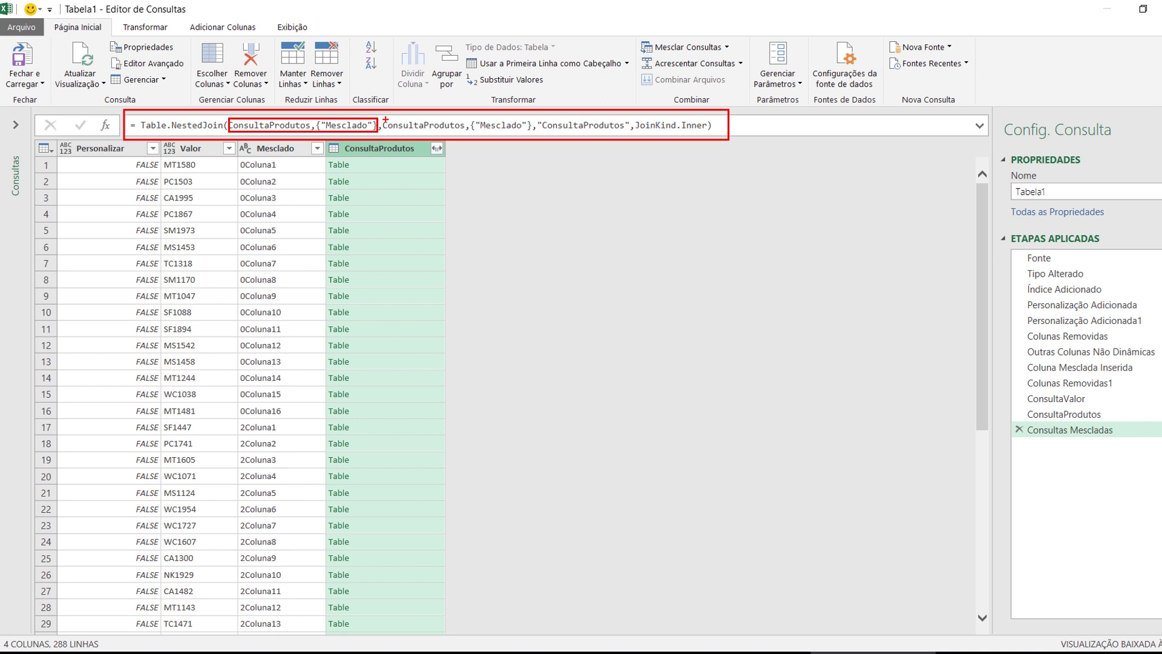
drag(381, 117, 533, 134)
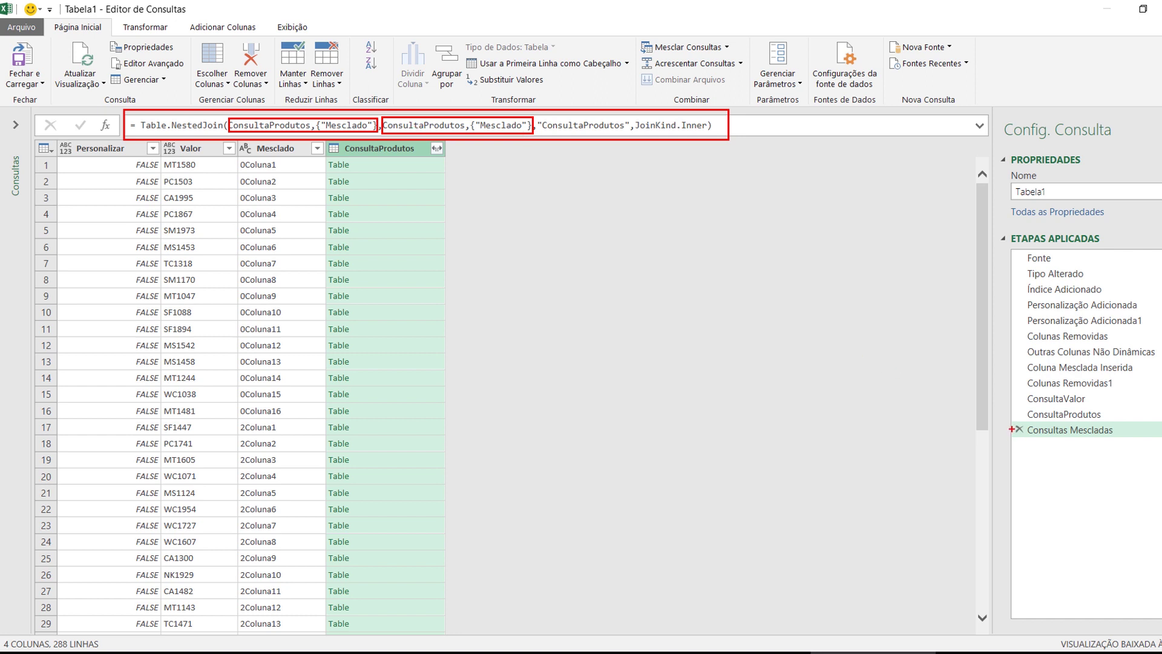
mouse_move(1016, 415)
mouse_down()
mouse_move(423, 145)
mouse_move(279, 137)
mouse_up()
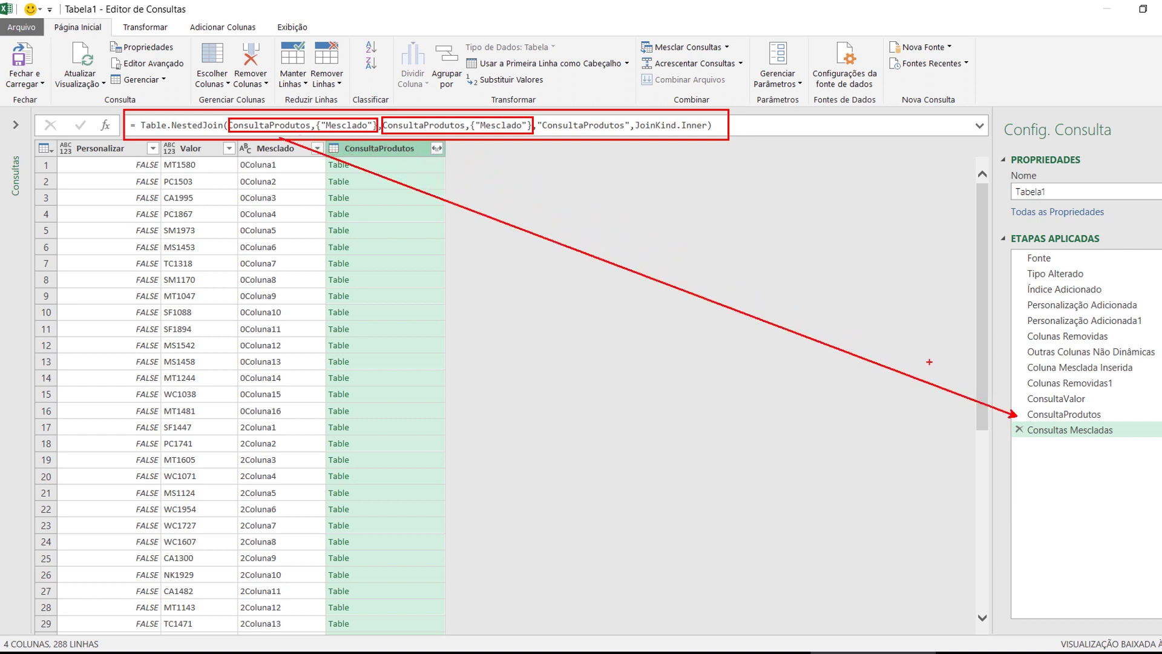
mouse_move(1015, 430)
mouse_down()
mouse_move(529, 213)
mouse_move(443, 144)
mouse_up()
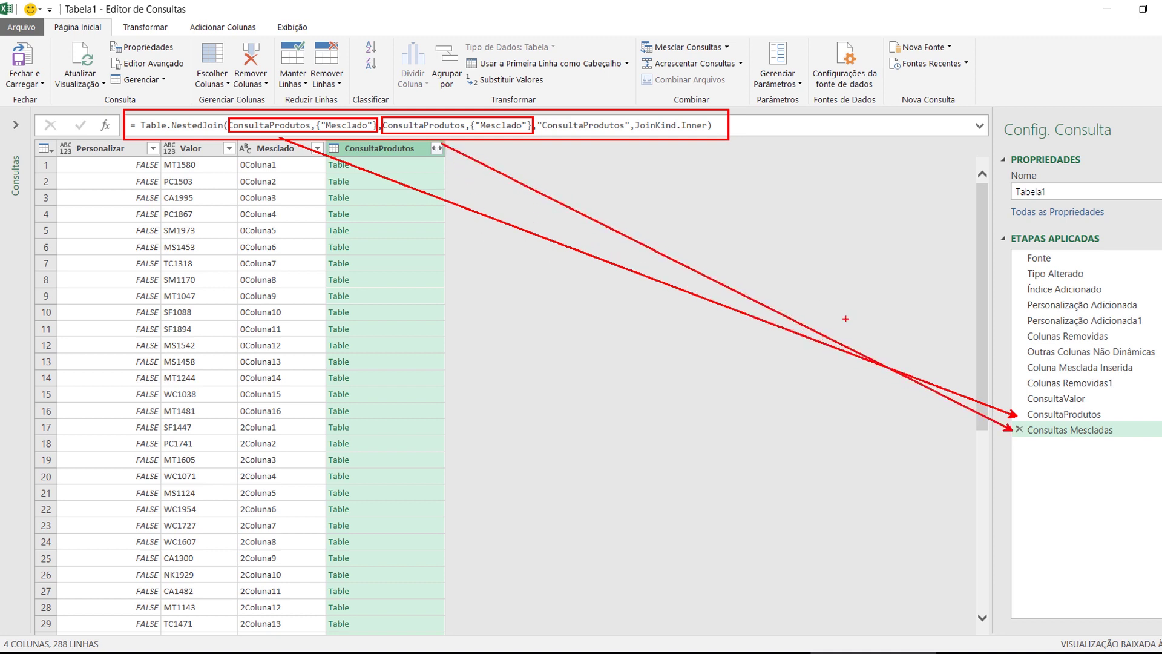
key(ctrl+z)
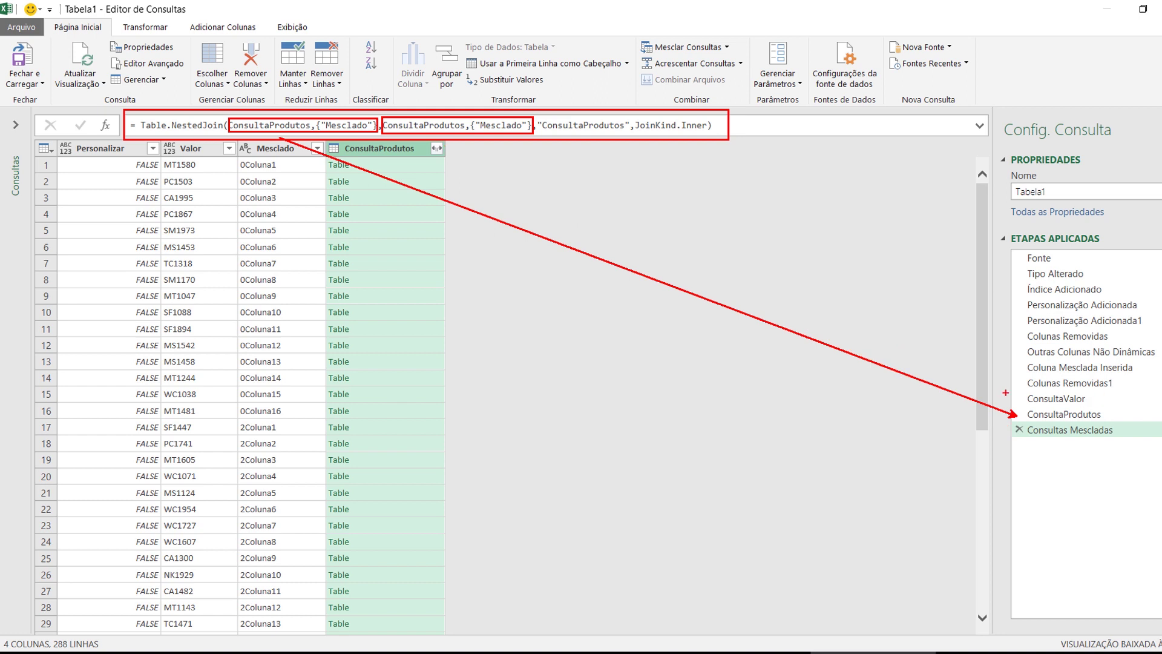
drag(1013, 399, 434, 139)
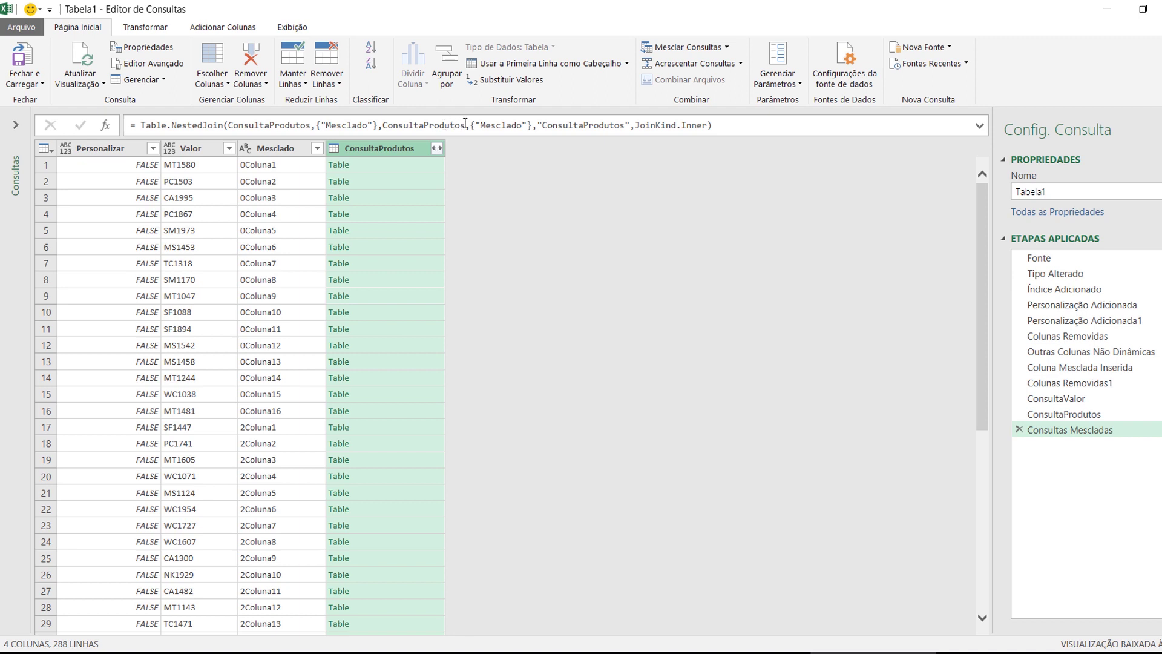
Change the merge formula's second ConsultaProdutos to ConsultaValor
drag(465, 124, 386, 133)
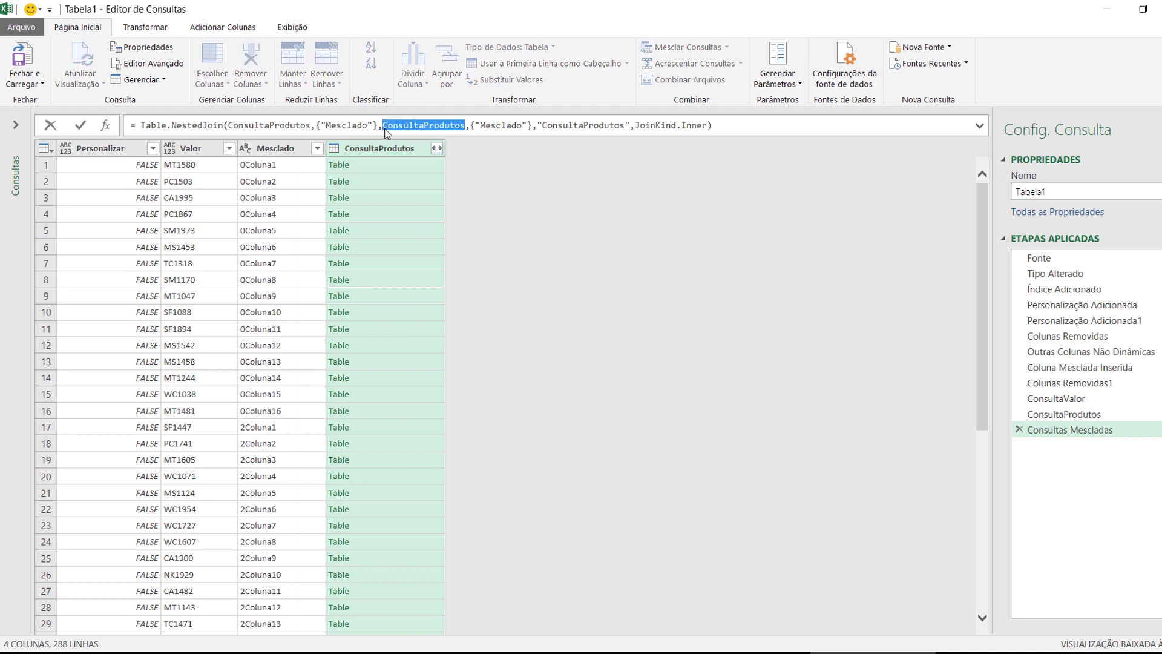
text(ConsultaValor)
key(Return)
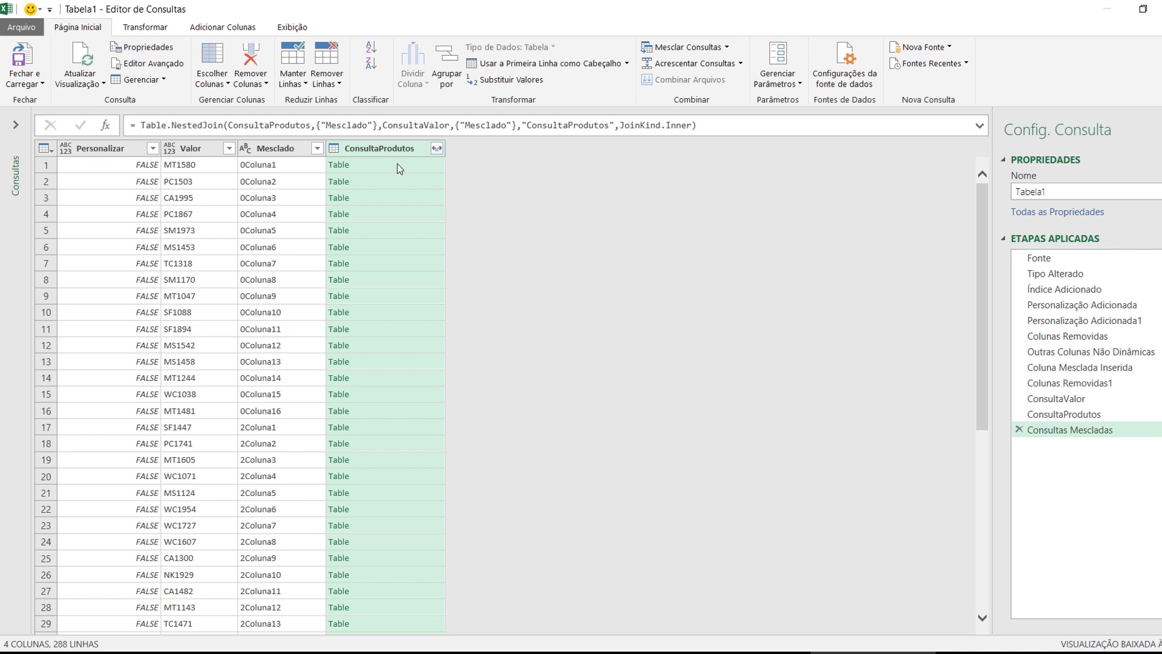
Set the ConsultaProdutos expand options to keep only Valor, without the column-name prefix
click(436, 149)
click(250, 227)
click(233, 259)
click(229, 294)
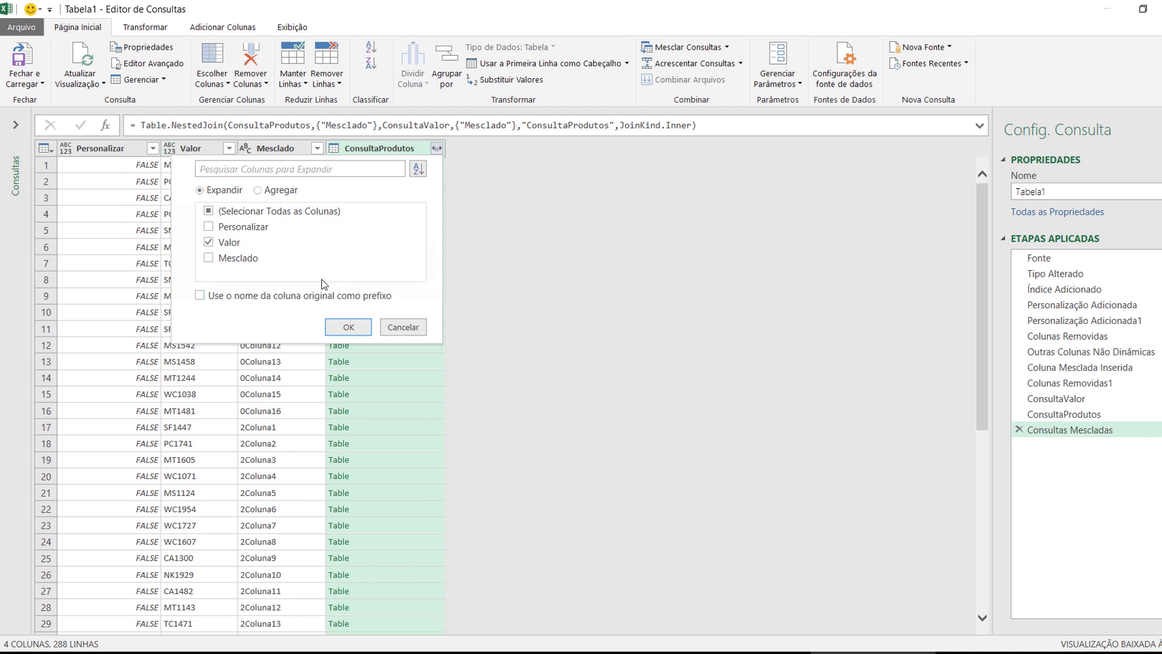
Expand ConsultaProdutos into a Valor.1 column holding values like 45778
click(349, 327)
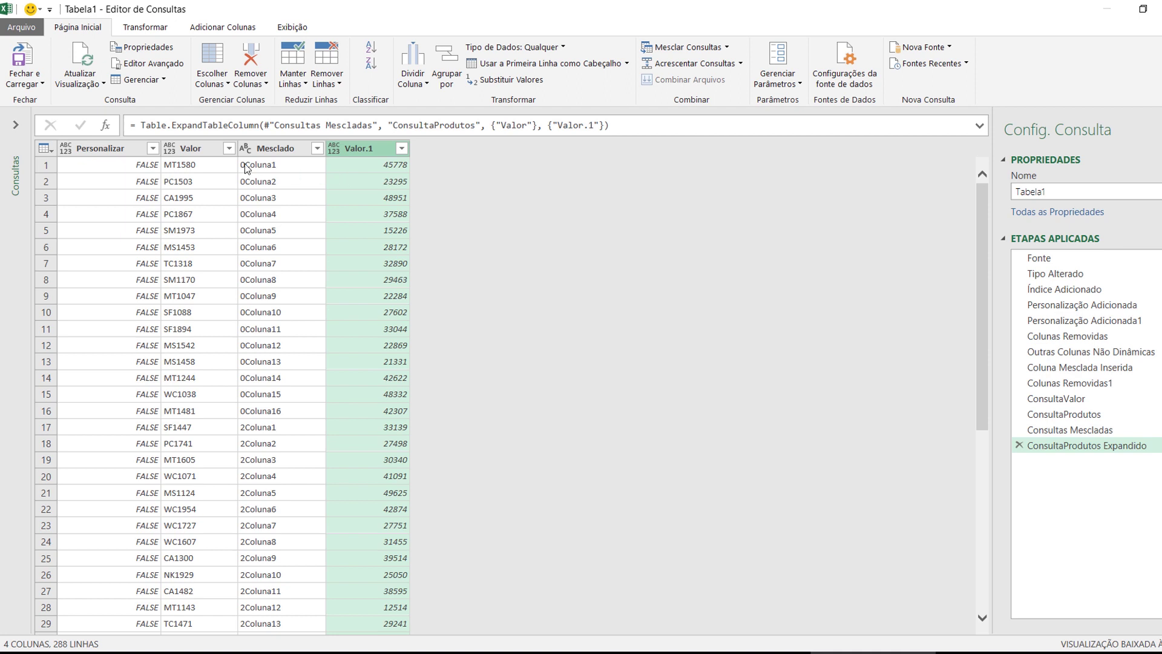
Rename the Valor column to Produto and the Valor.1 column to Valor
click(187, 150)
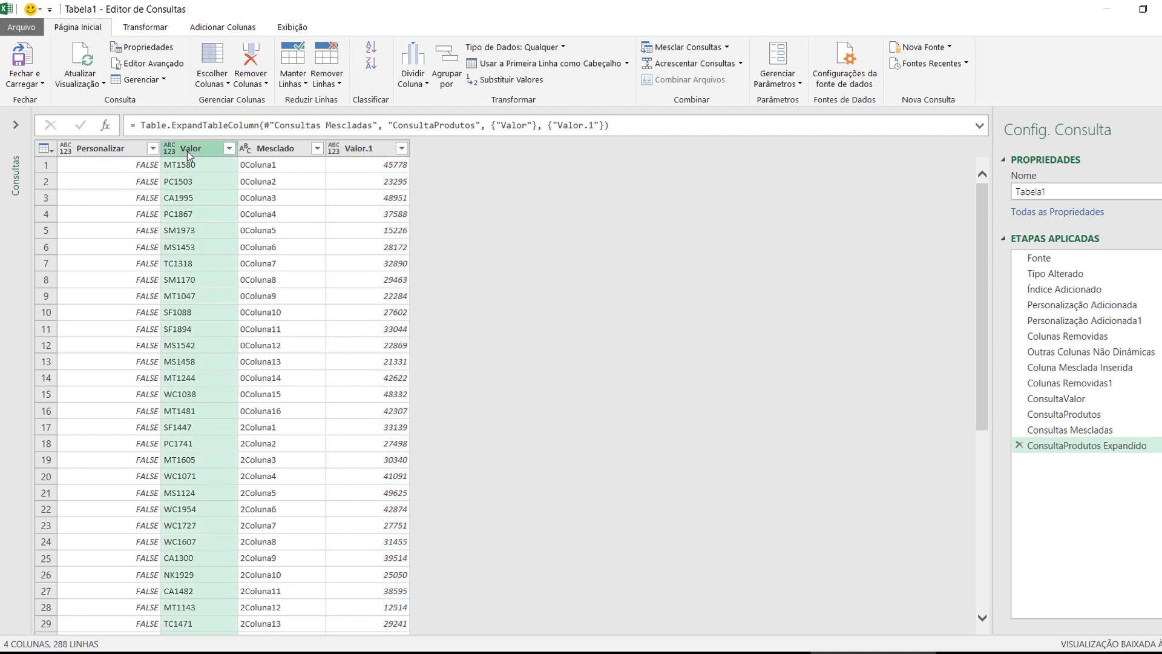
double_click(192, 150)
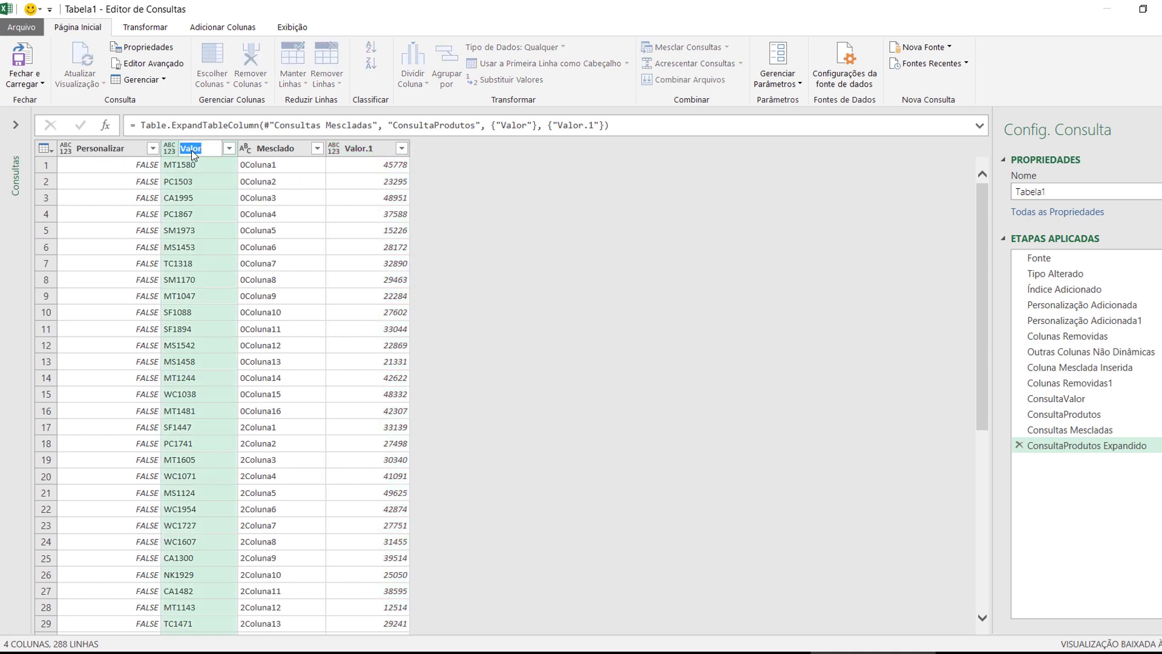
key(Return)
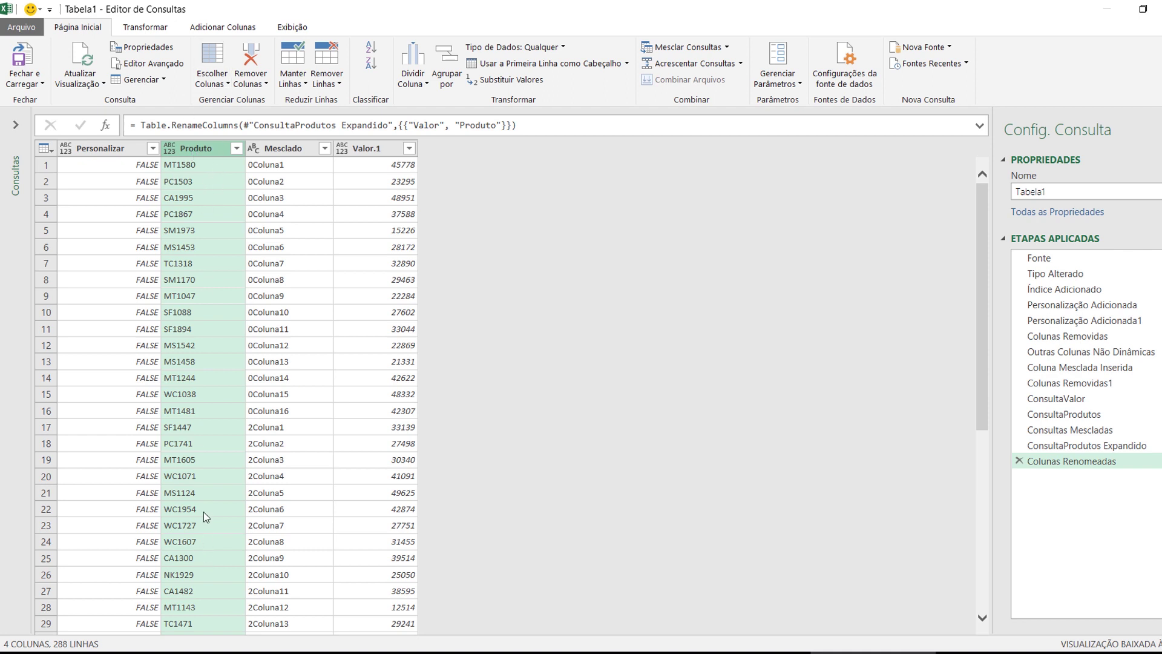
double_click(373, 149)
text(Valor)
key(Return)
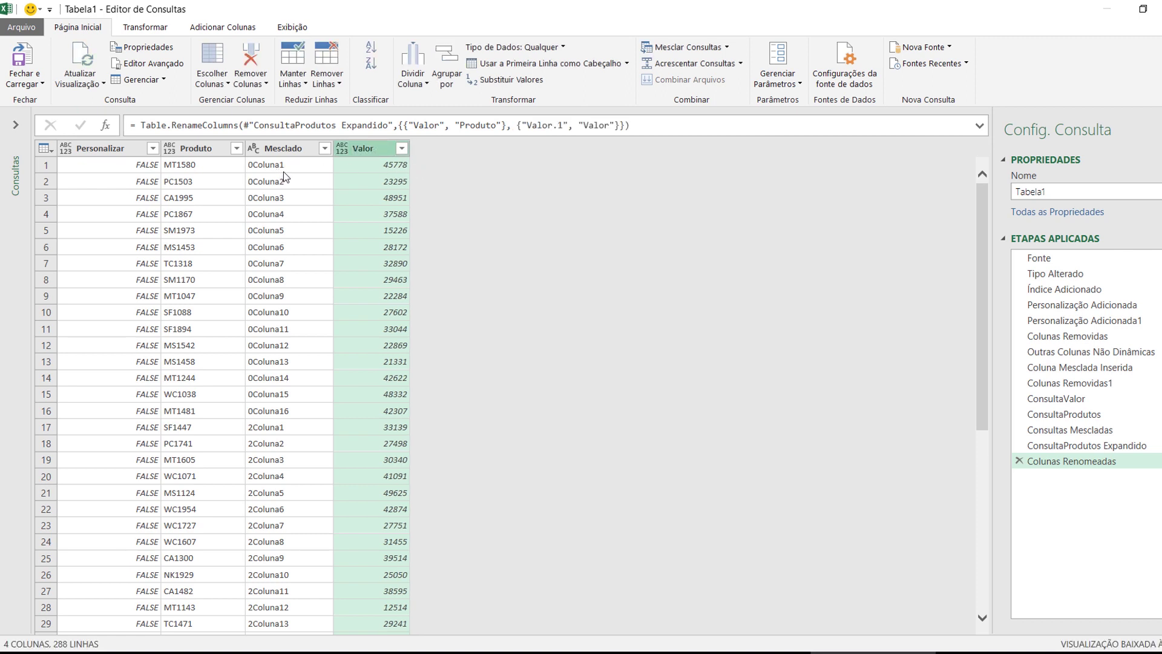
click(355, 170)
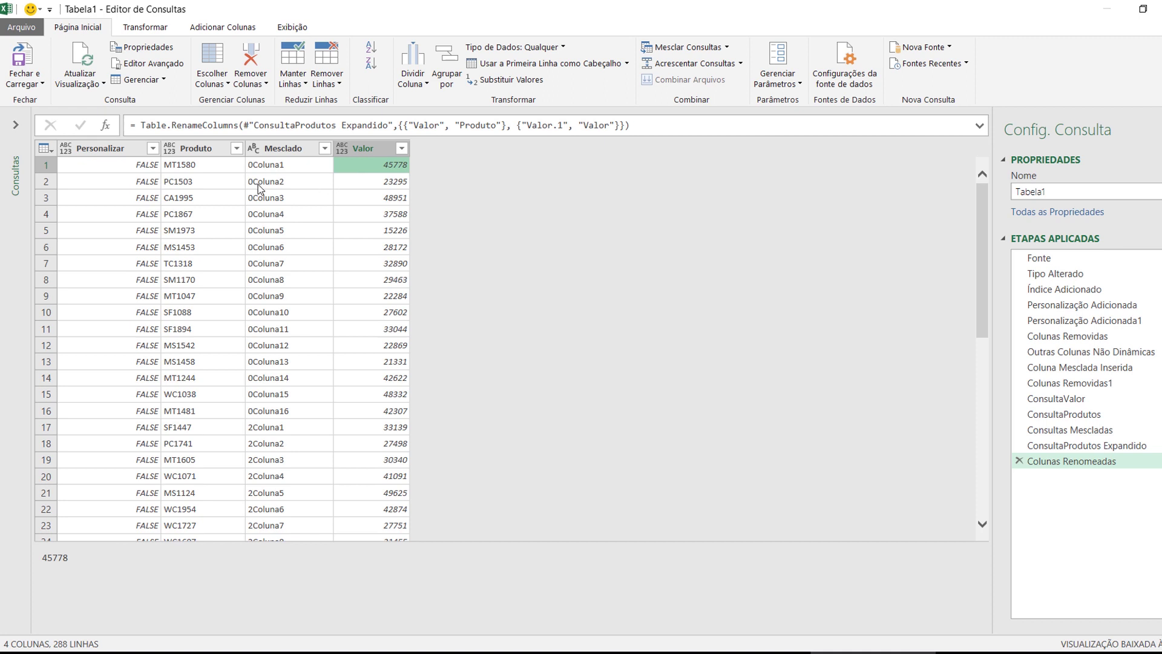
click(220, 168)
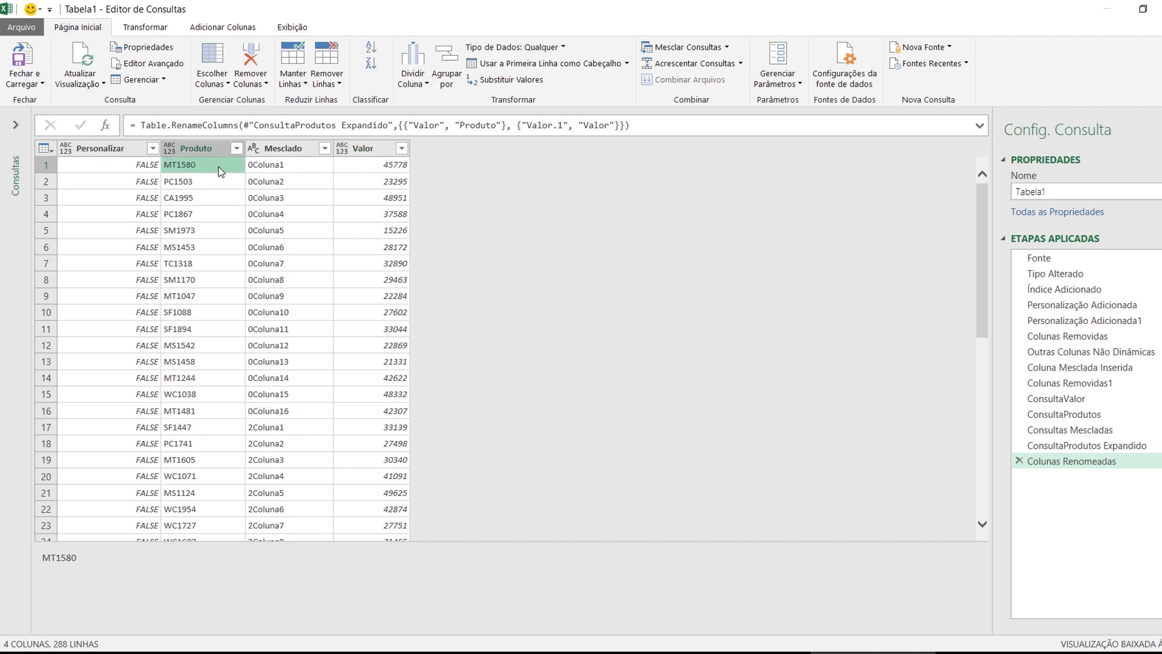
drag(246, 174, 334, 156)
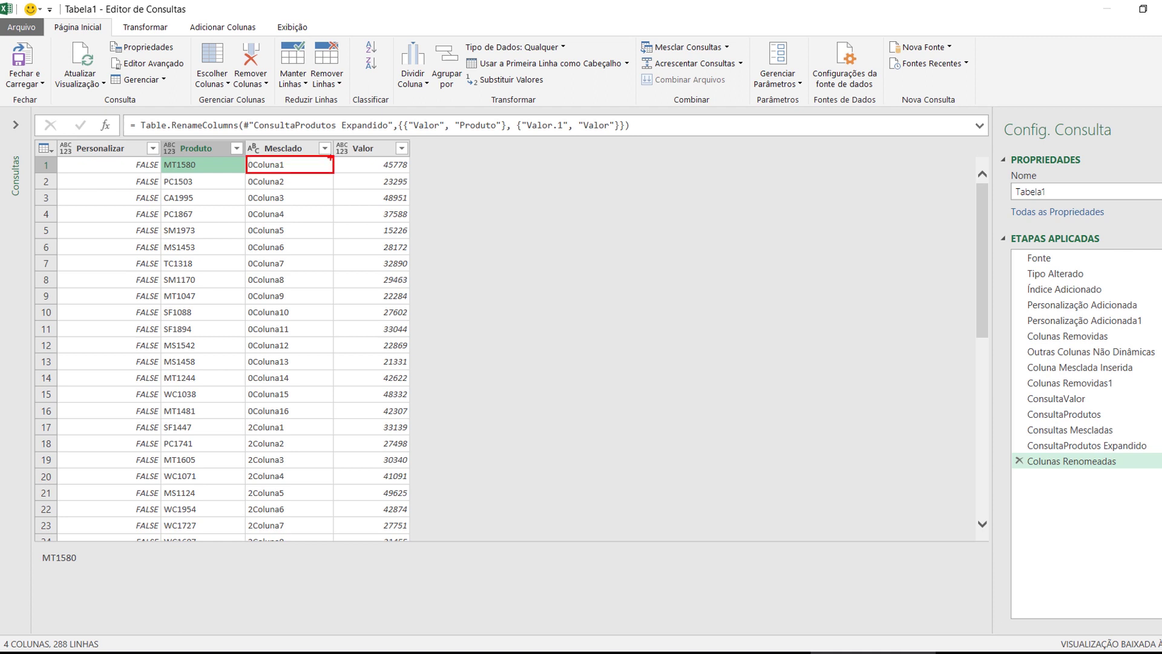
drag(34, 156, 410, 174)
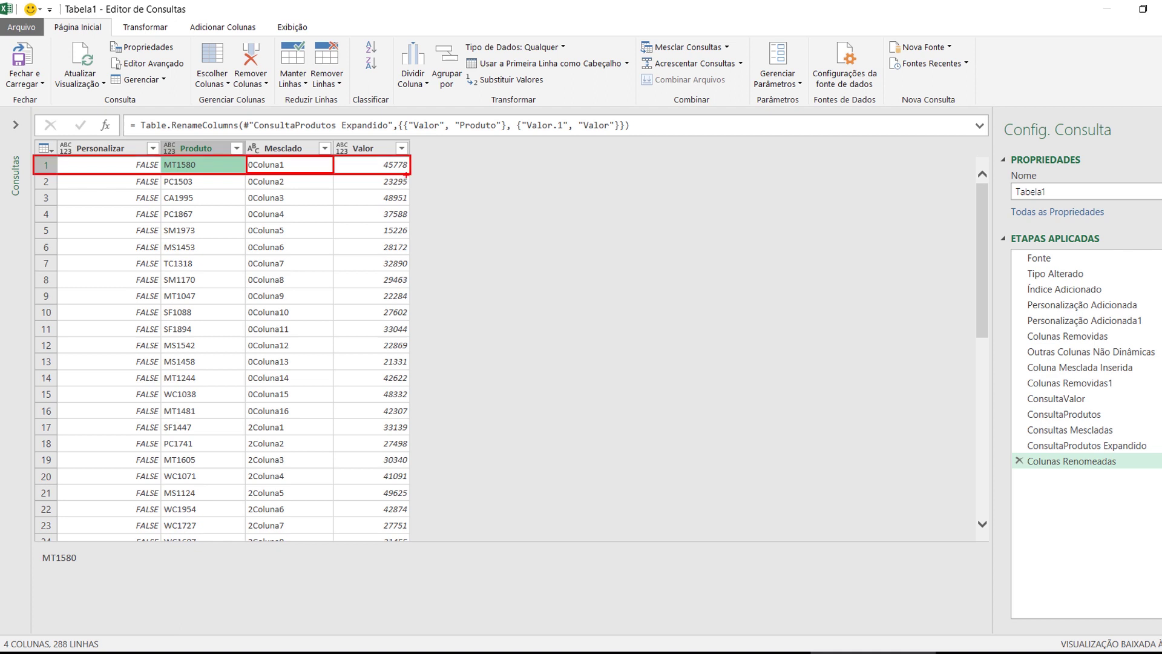
drag(248, 152, 255, 167)
drag(245, 421, 255, 436)
key(Escape)
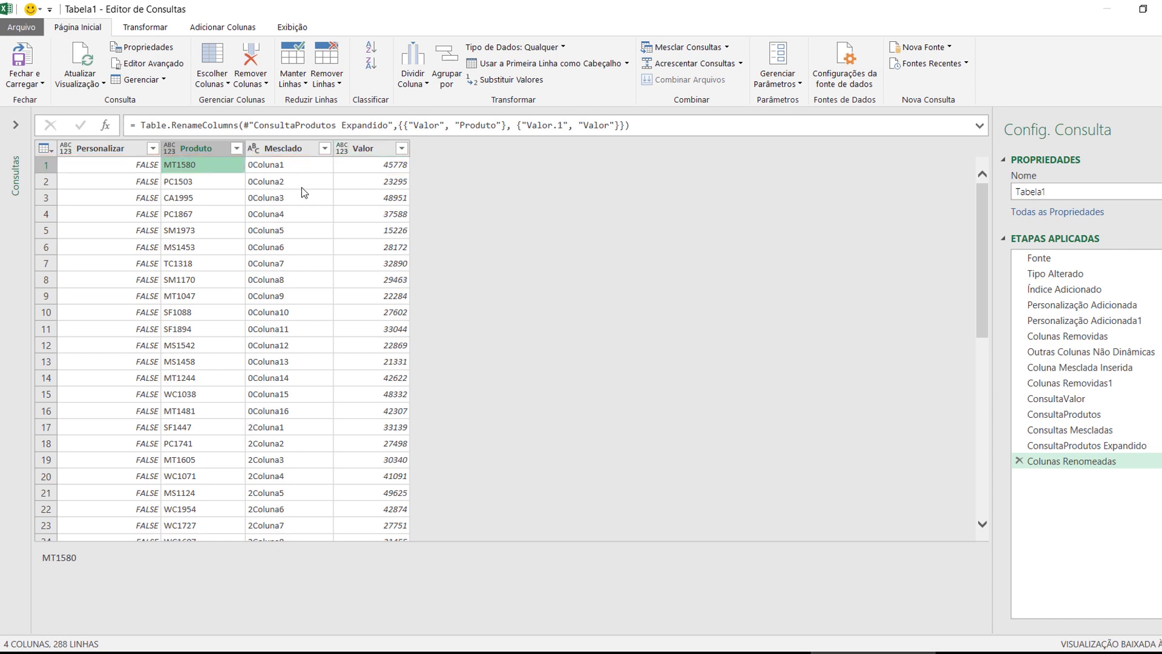
Remove the Mesclado and Personalizar columns, leaving only Produto and Valor
click(299, 150)
ctrl+click(98, 150)
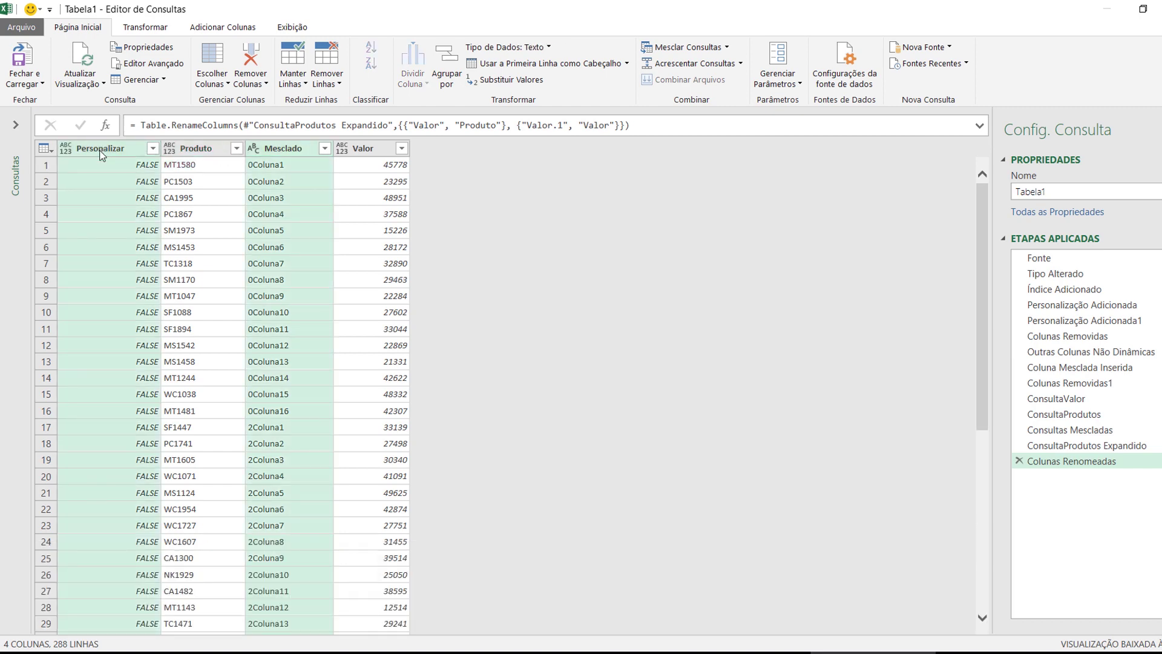
right_click(98, 151)
click(141, 179)
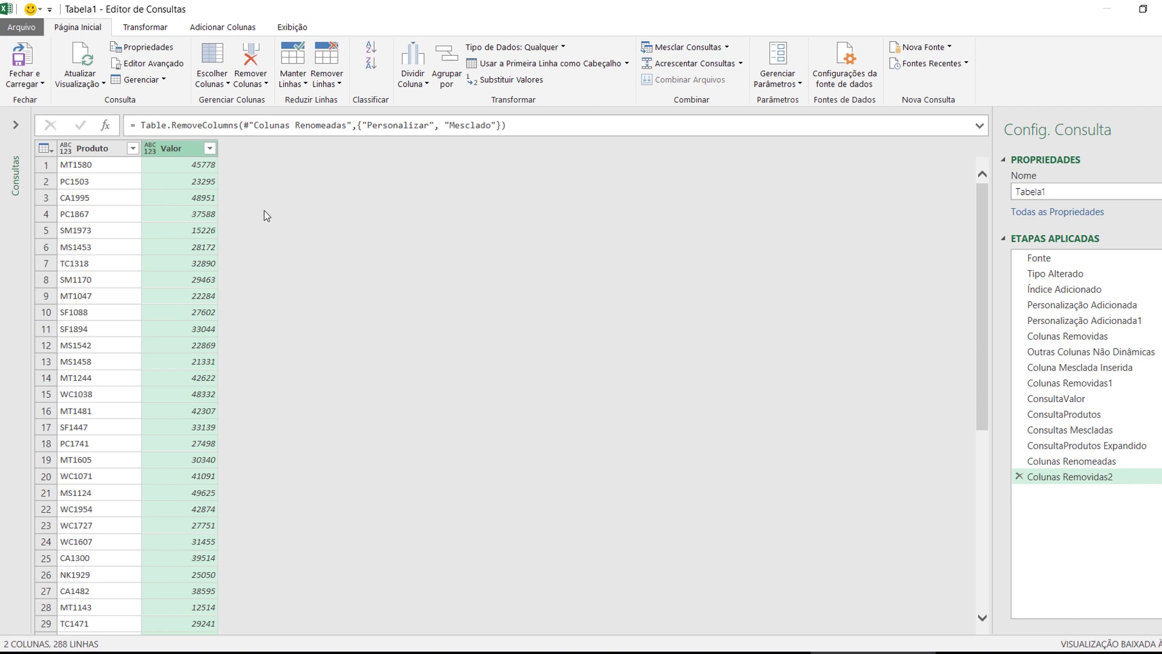
click(192, 234)
scroll(157, 285, down, 20)
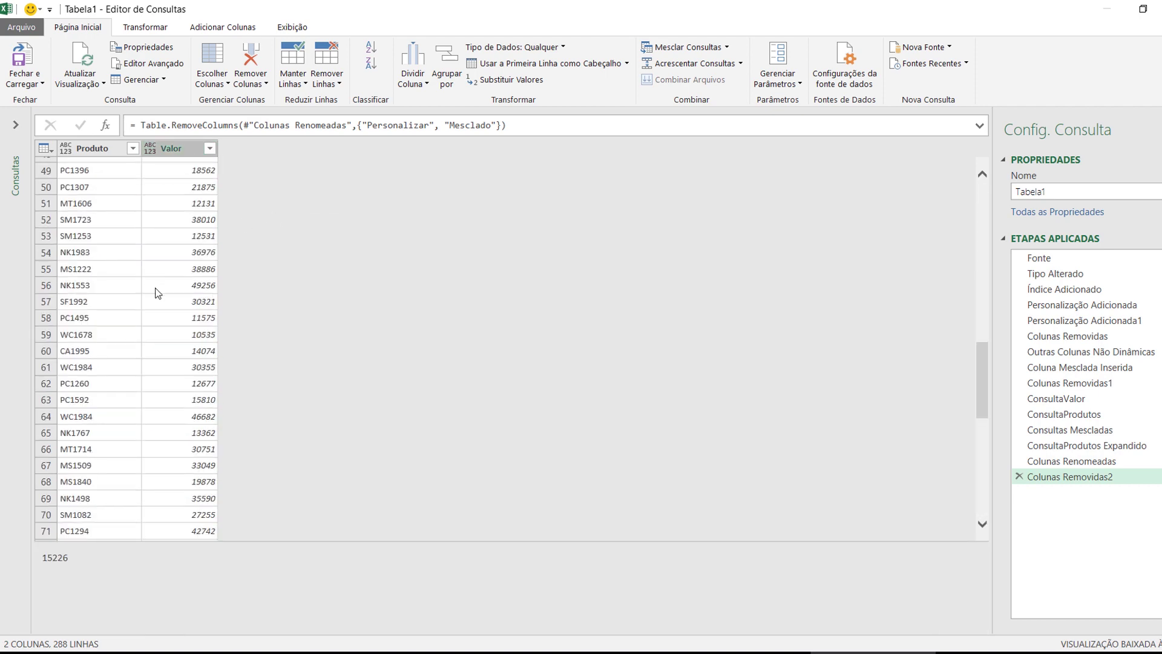
scroll(165, 293, up, 20)
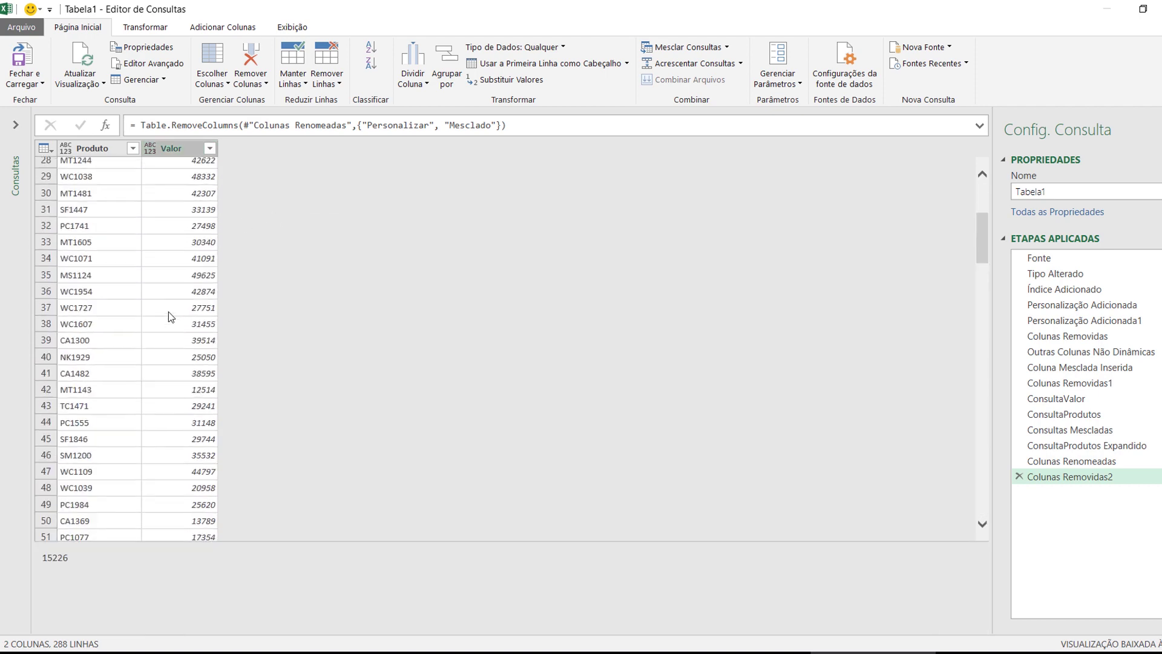
Close and load the query into Planilha2 and scroll through the loaded table
click(27, 61)
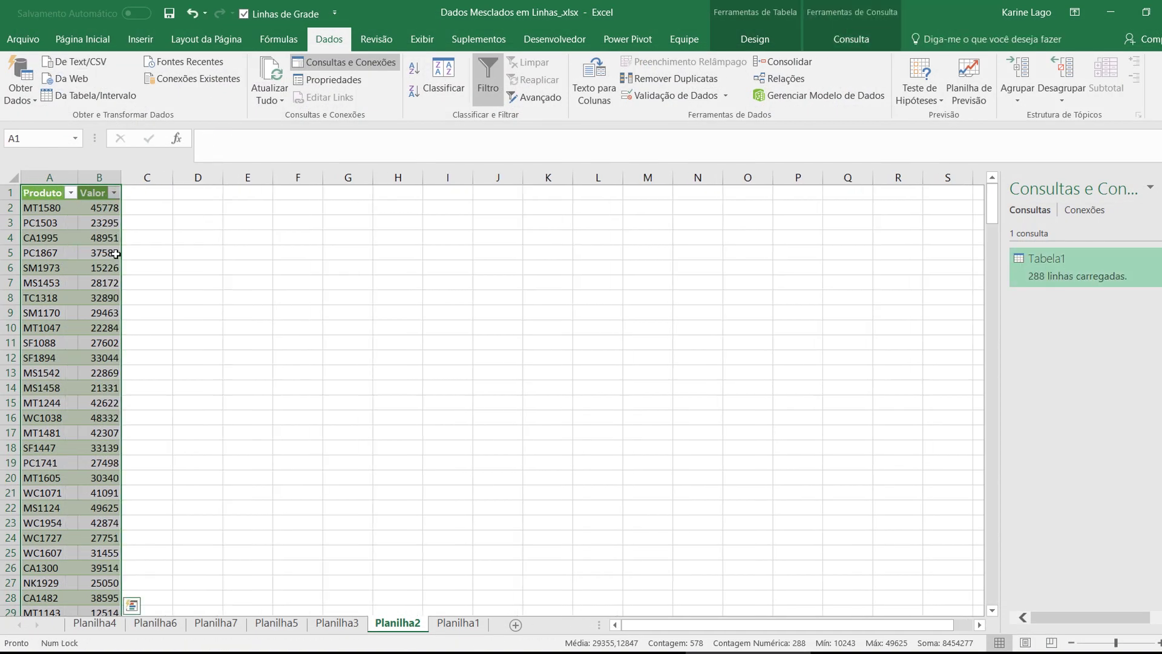
scroll(103, 290, down, 11)
click(101, 295)
scroll(101, 295, down, 18)
scroll(101, 295, down, 10)
scroll(100, 303, up, 15)
scroll(101, 314, up, 20)
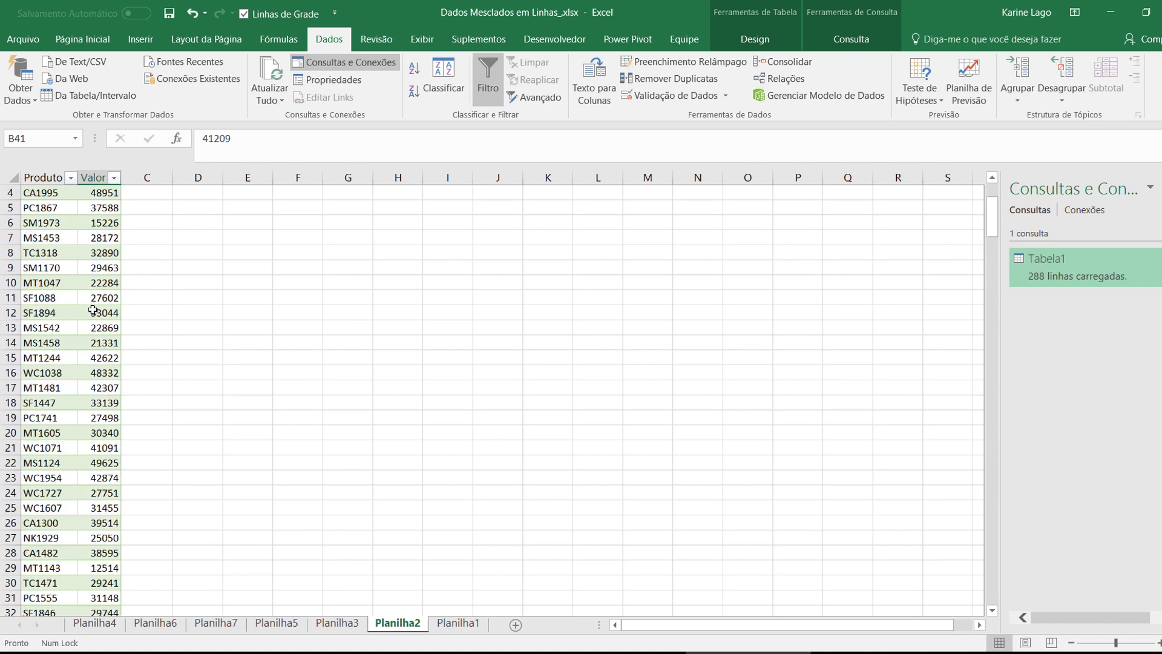
Compare with Planilha1's alternating product and value rows, then return to Planilha2 and switch to PowerPoint
click(455, 623)
click(237, 388)
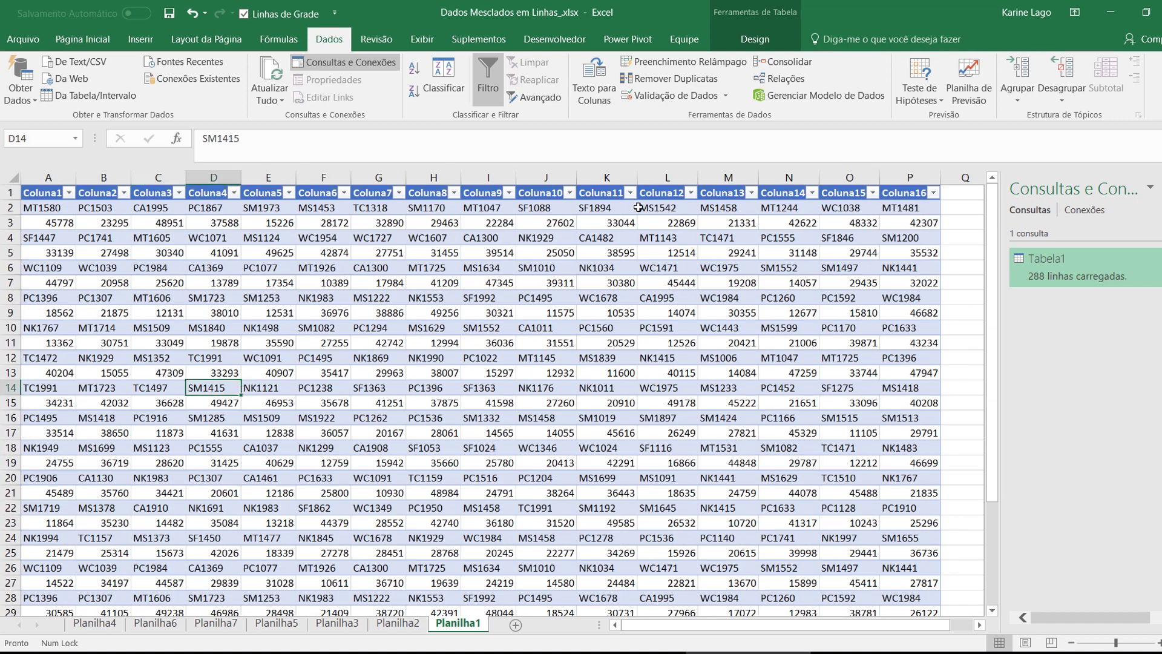
drag(55, 210, 920, 210)
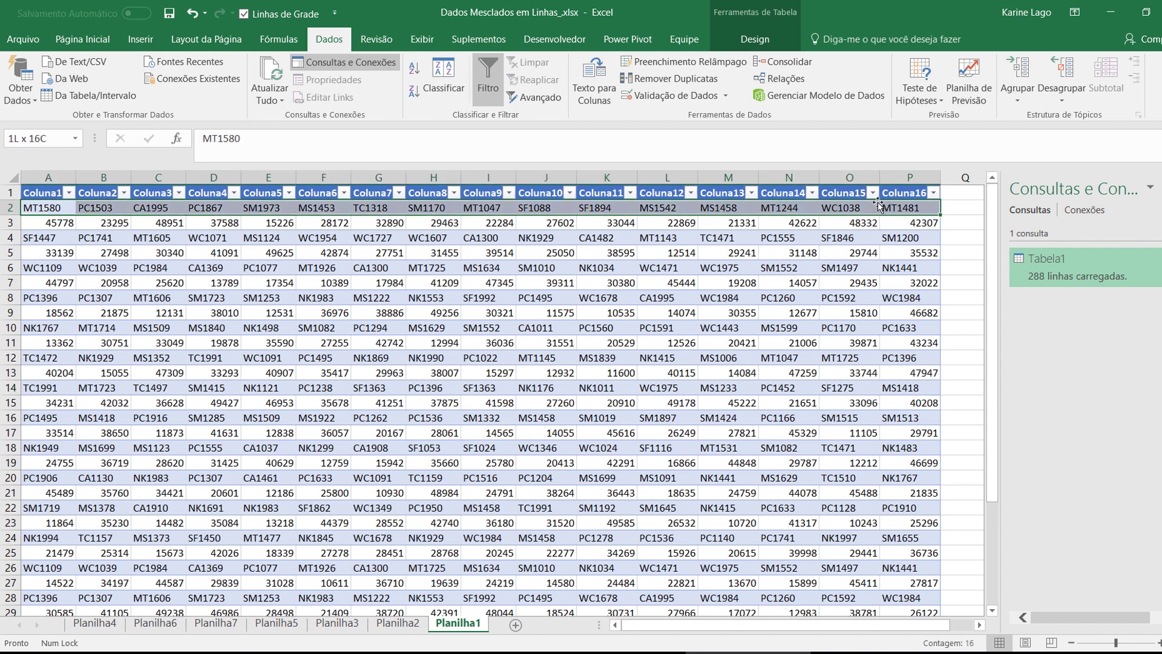
drag(61, 223, 908, 221)
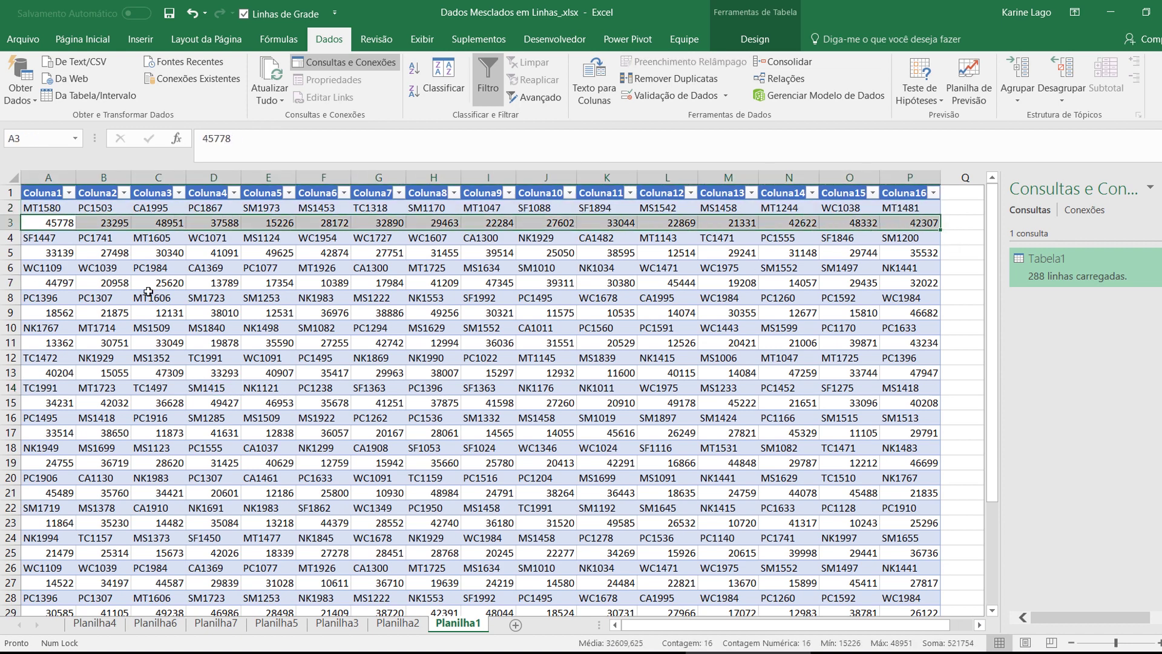
click(397, 622)
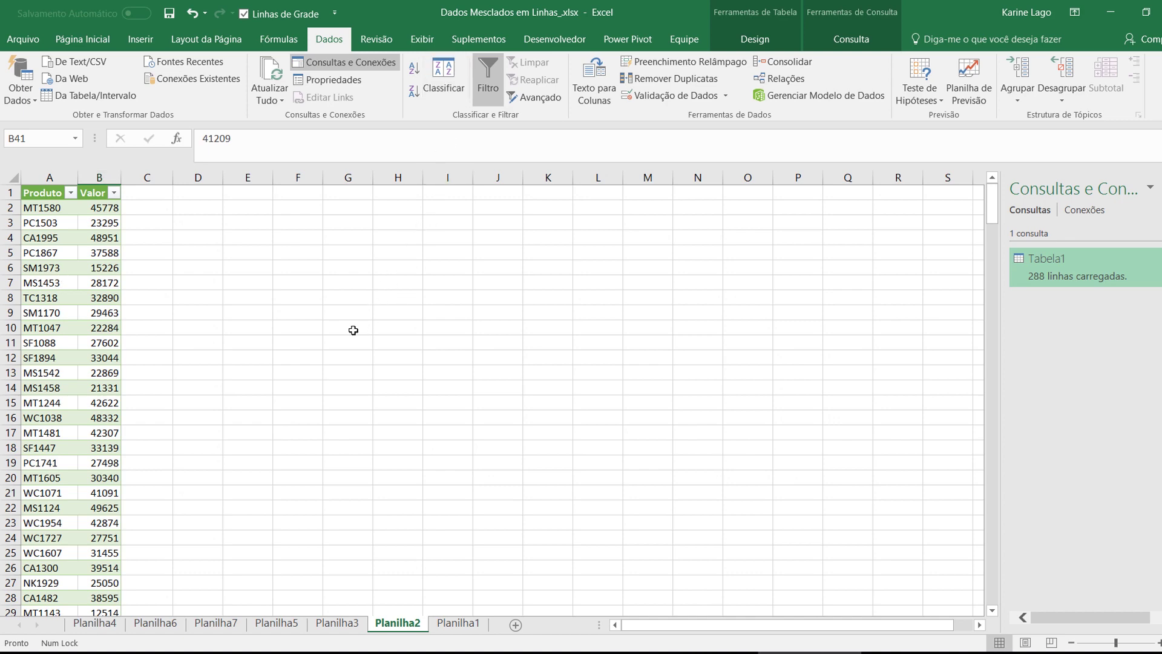
click(872, 652)
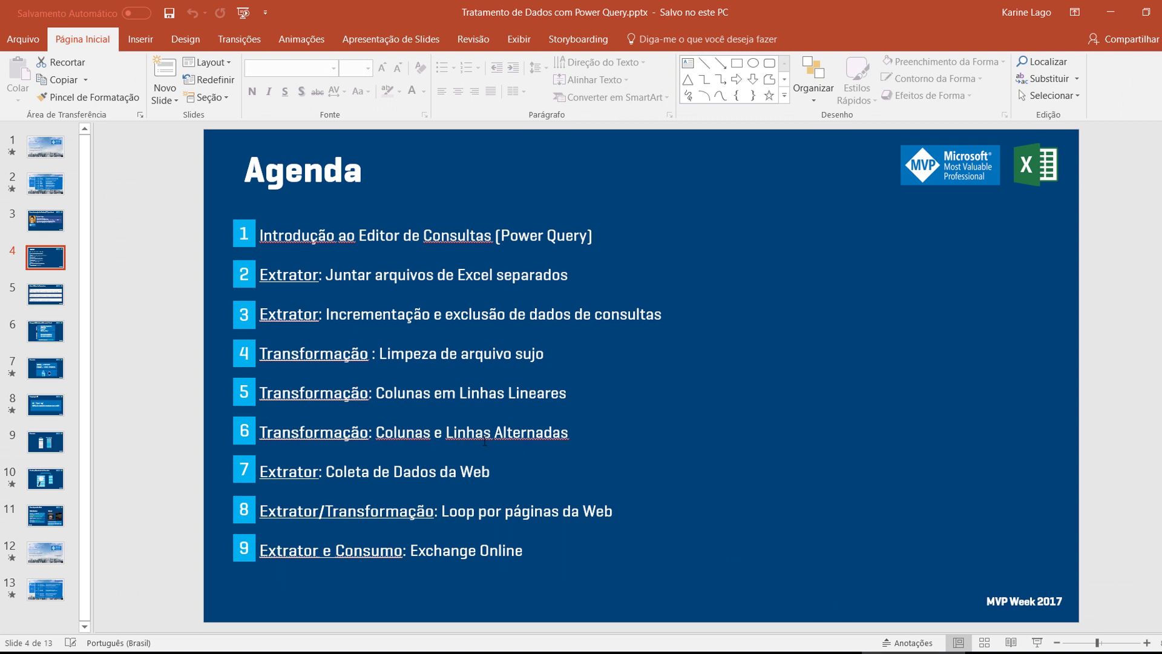
Highlight agenda items 6–8 (Alternadas, Coleta de Dados da Web, Loop por páginas da Web), then switch to the browser
double_click(552, 437)
drag(327, 472, 490, 472)
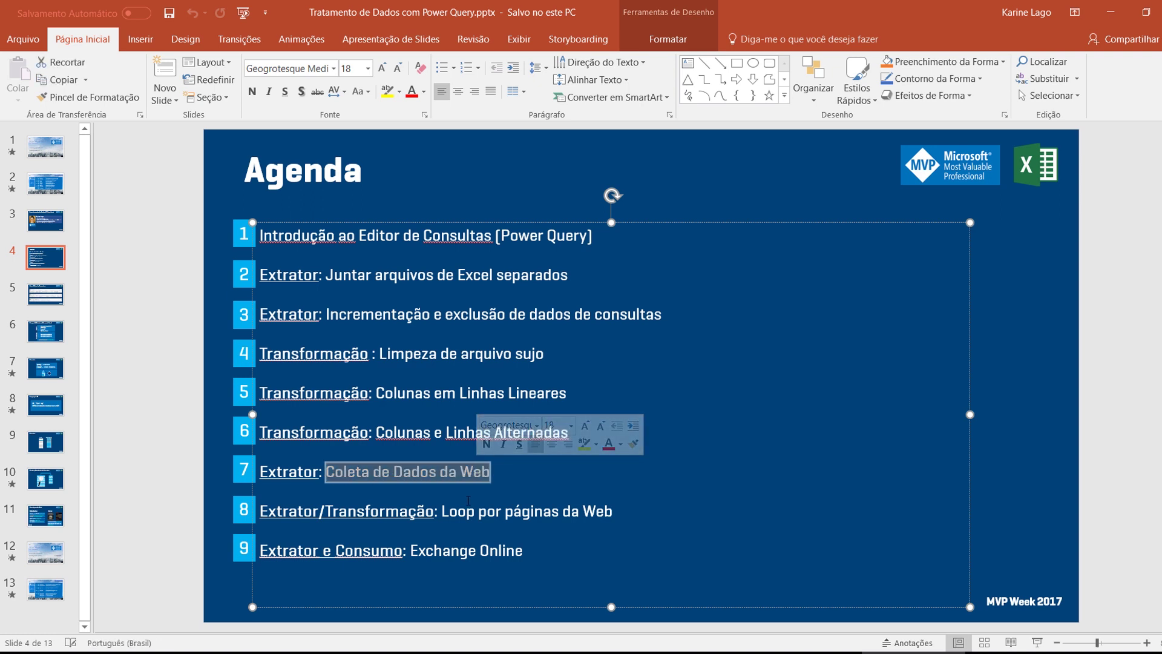
drag(442, 514, 598, 520)
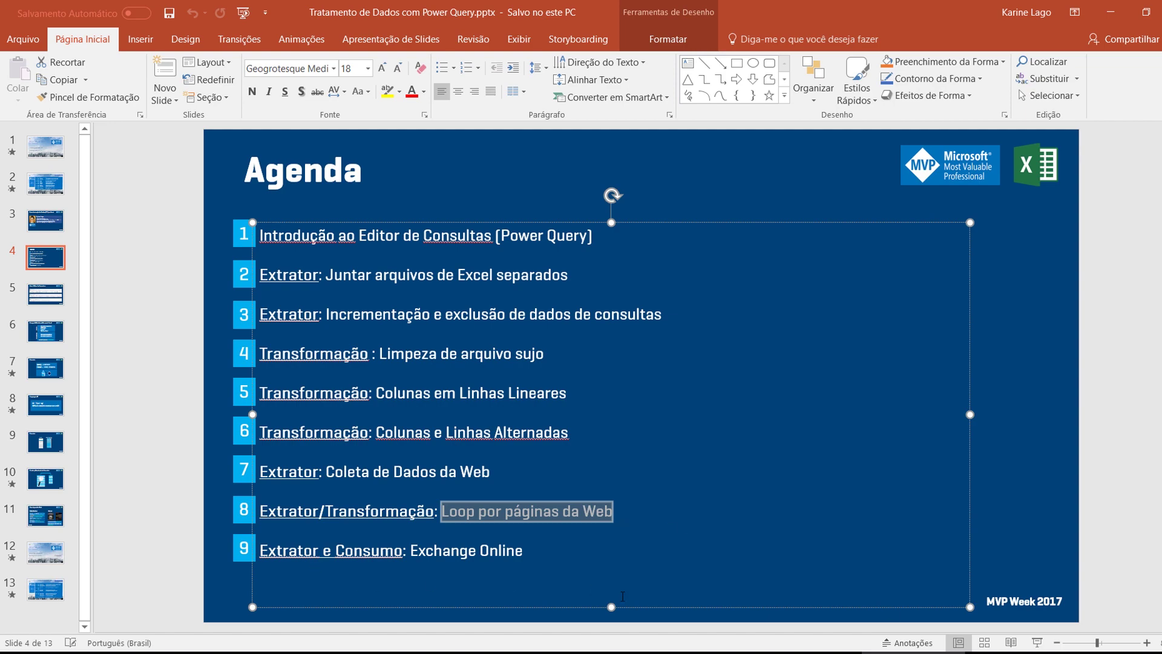
click(88, 653)
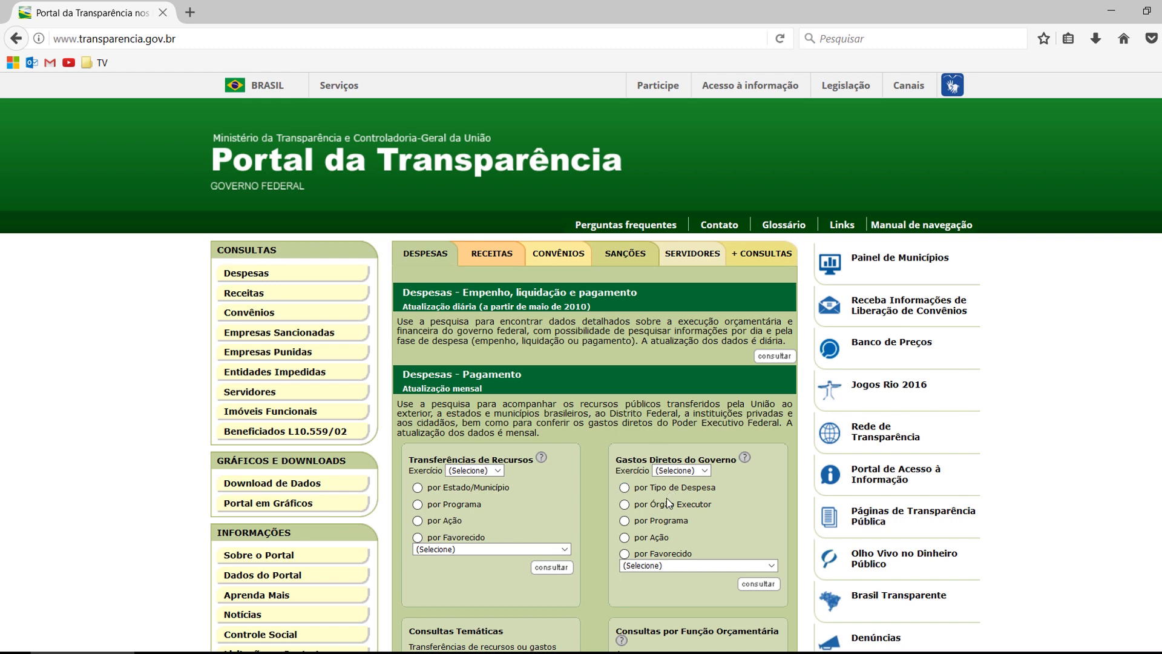
Query direct government spending by programme for the 2016 fiscal year
scroll(586, 413, down, 3)
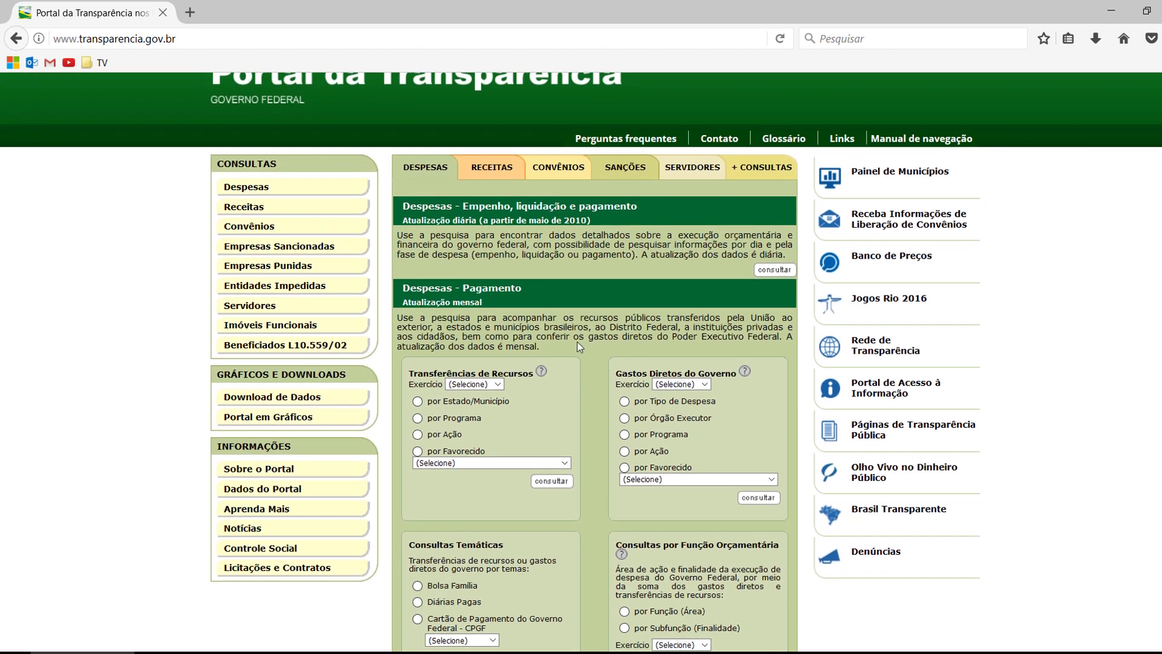
click(642, 437)
click(681, 384)
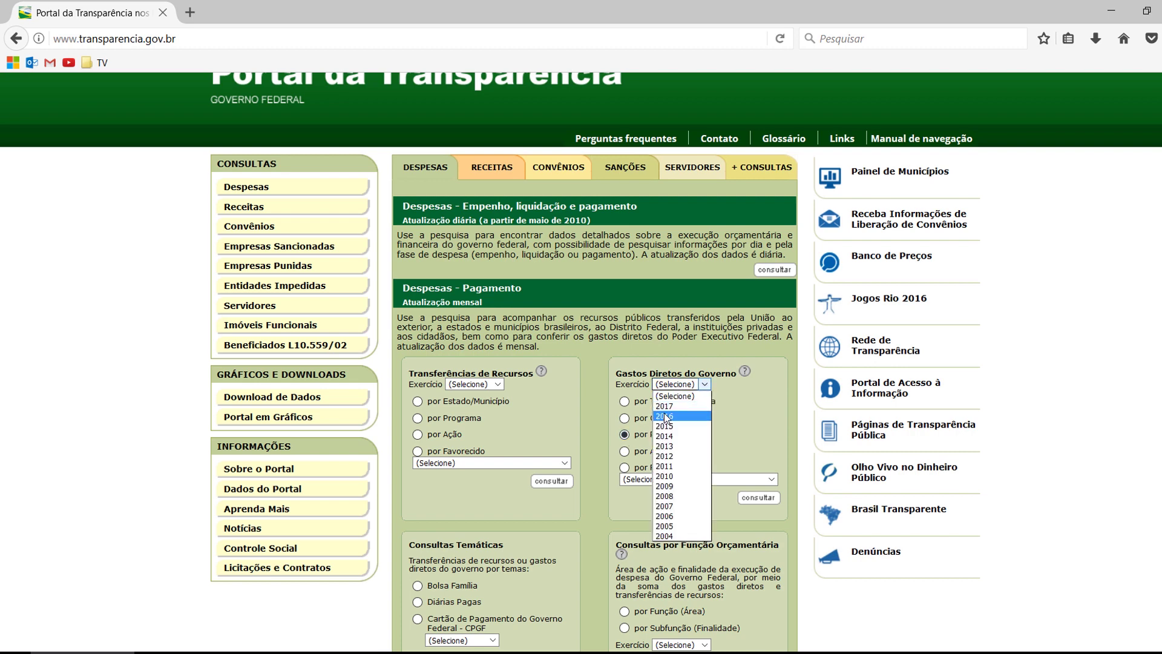
click(665, 416)
click(758, 497)
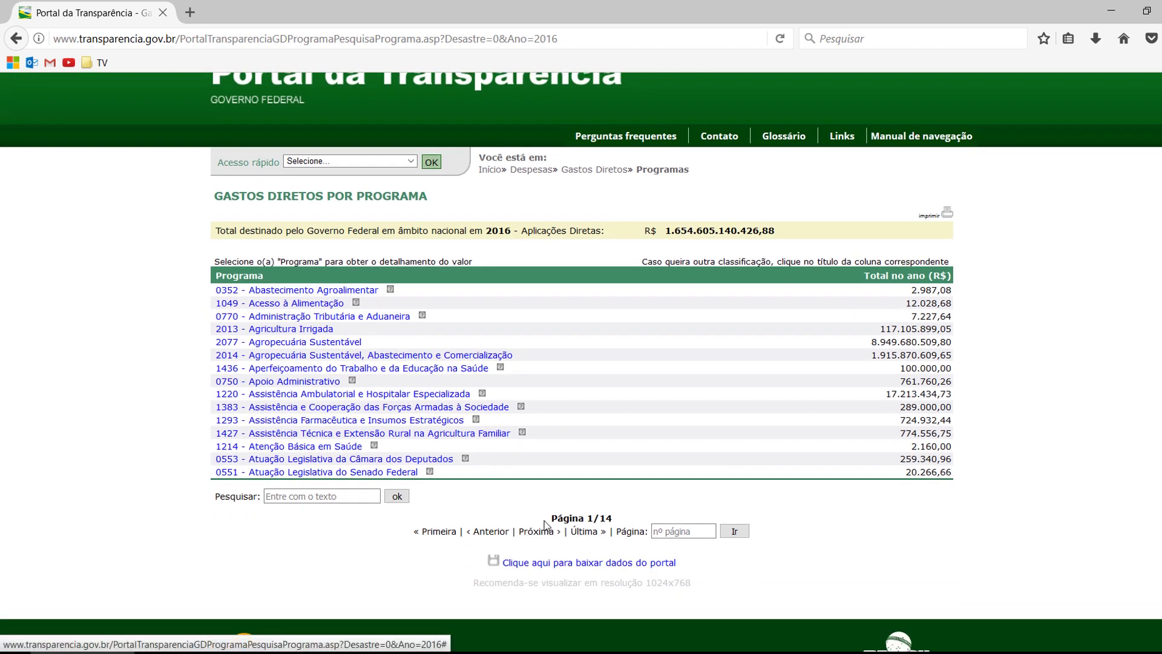
Review the 14-page programme listing and advance to page 3
drag(550, 518, 618, 519)
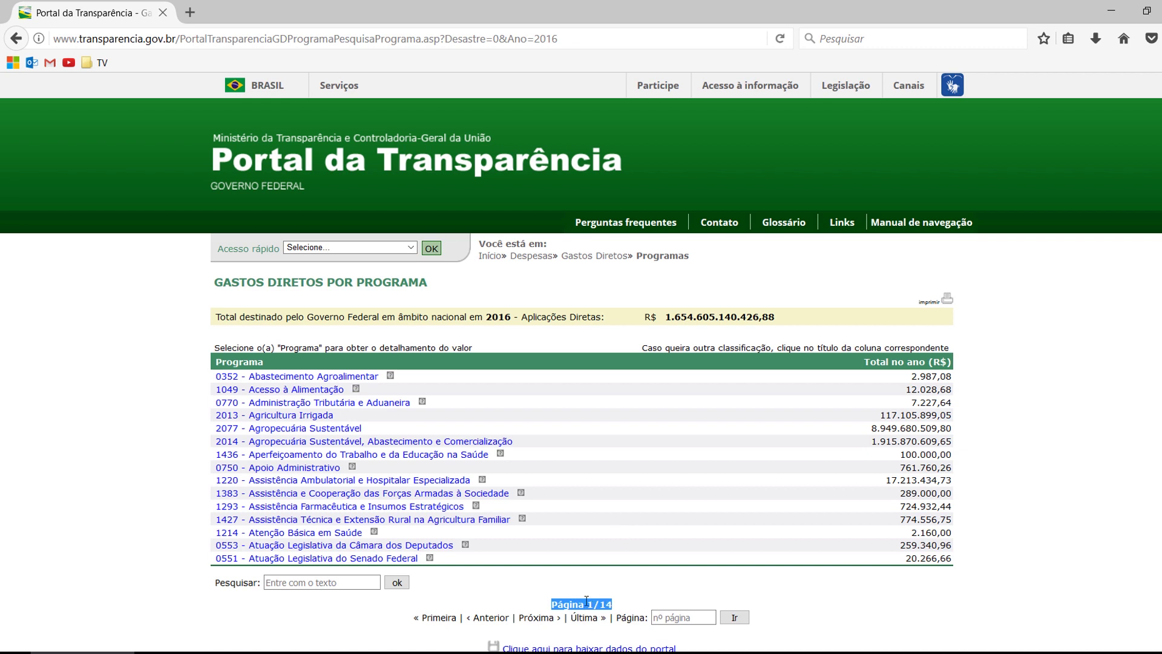
drag(953, 559, 235, 389)
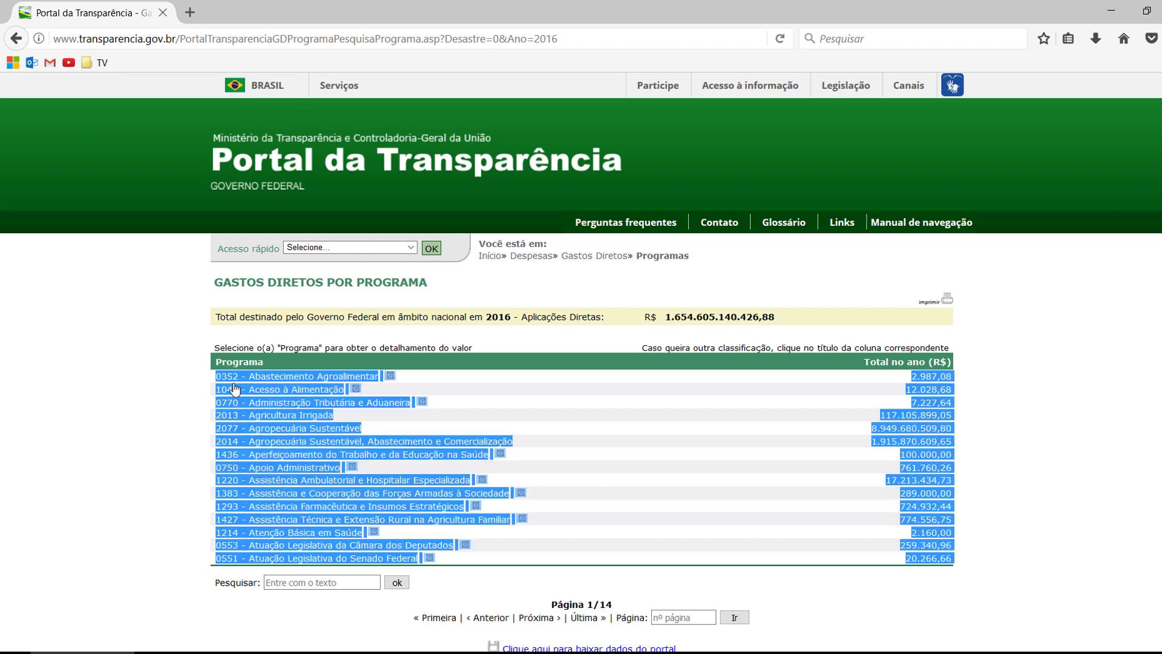
click(972, 552)
click(541, 618)
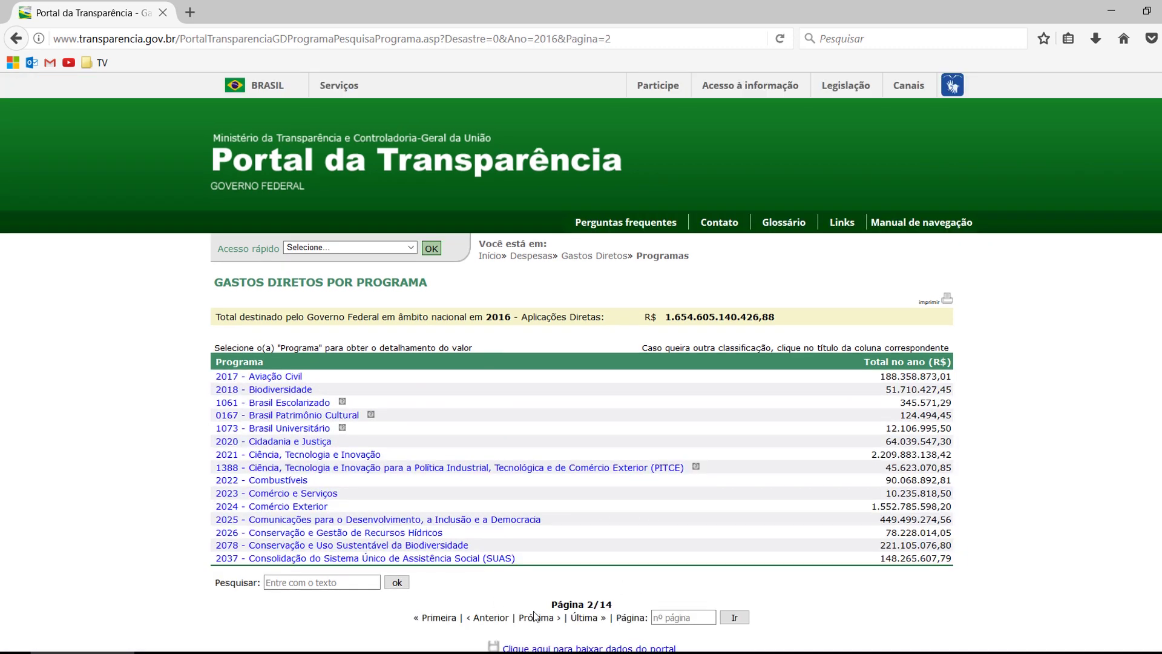
click(542, 619)
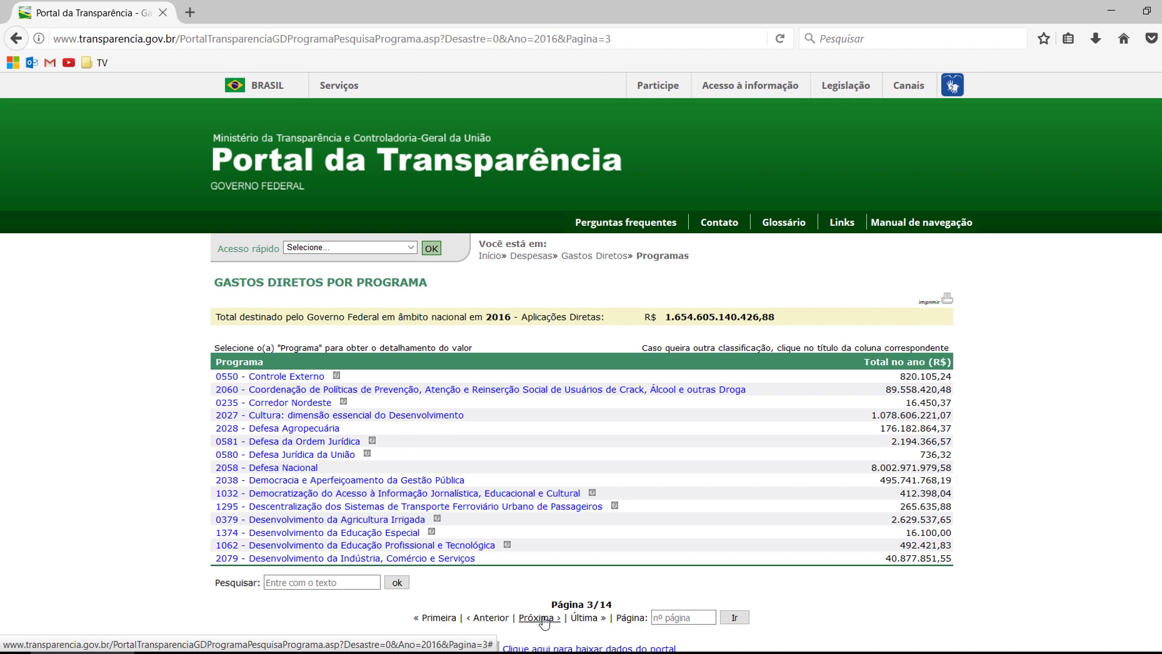
Return the 2016 programme list to page 1 of 14 and take its full page address to Excel
click(487, 618)
click(484, 621)
click(589, 40)
click(588, 40)
drag(566, 40, 611, 40)
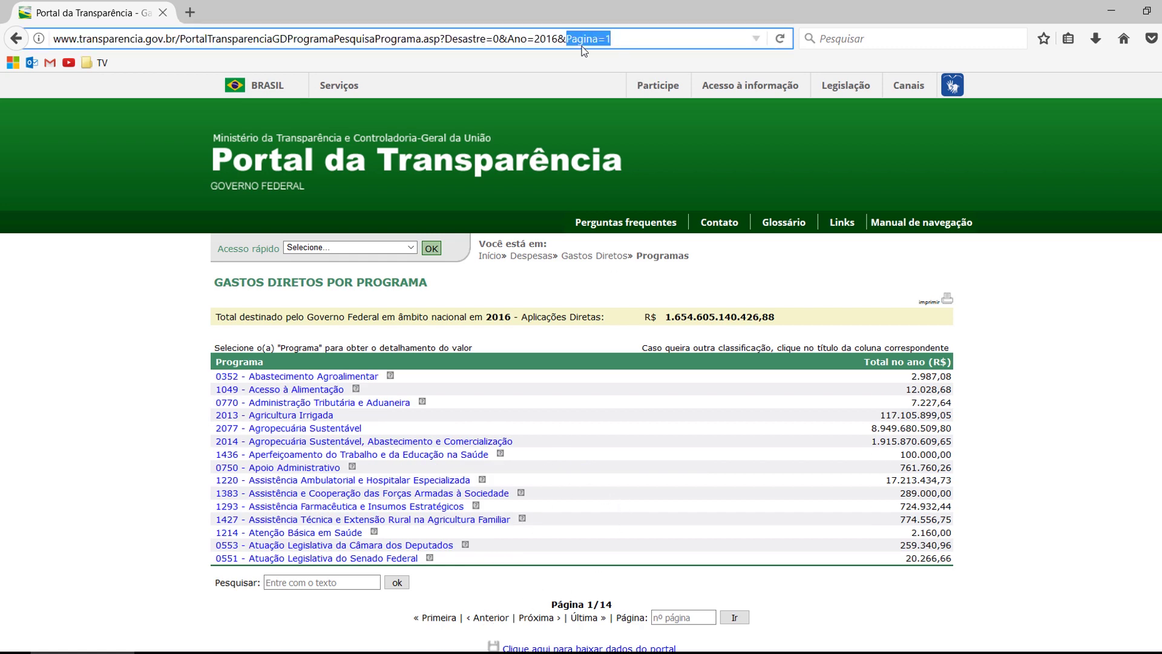
click(611, 40)
mouse_move(612, 40)
mouse_down()
mouse_move(595, 40)
mouse_move(607, 41)
mouse_up()
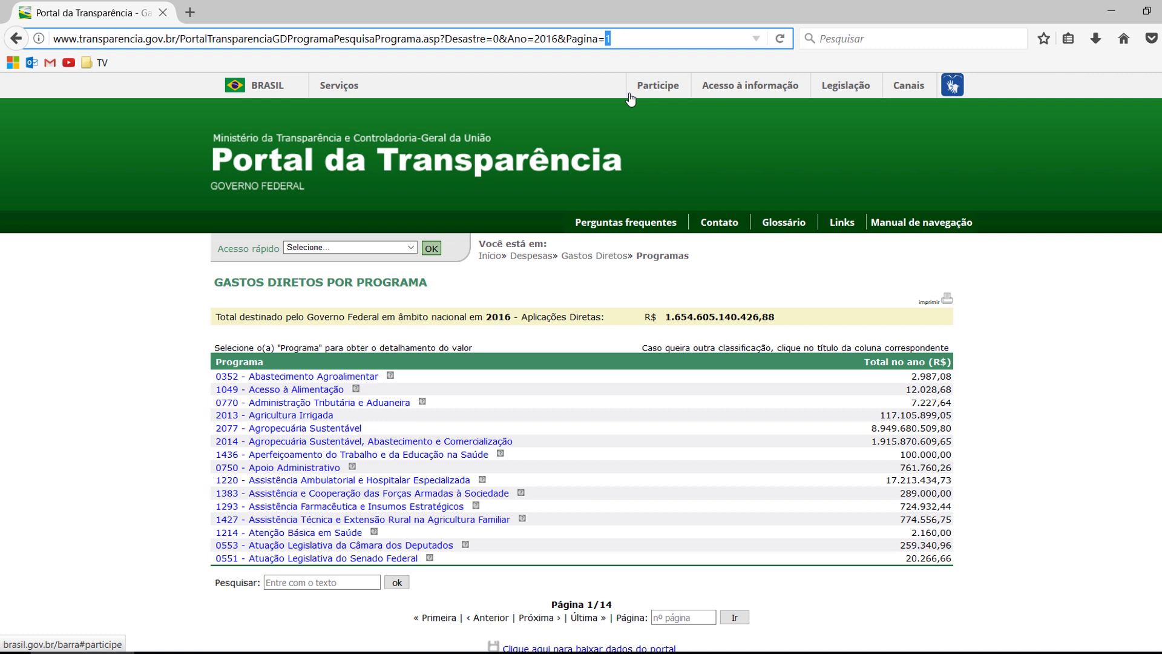
drag(608, 39, 52, 40)
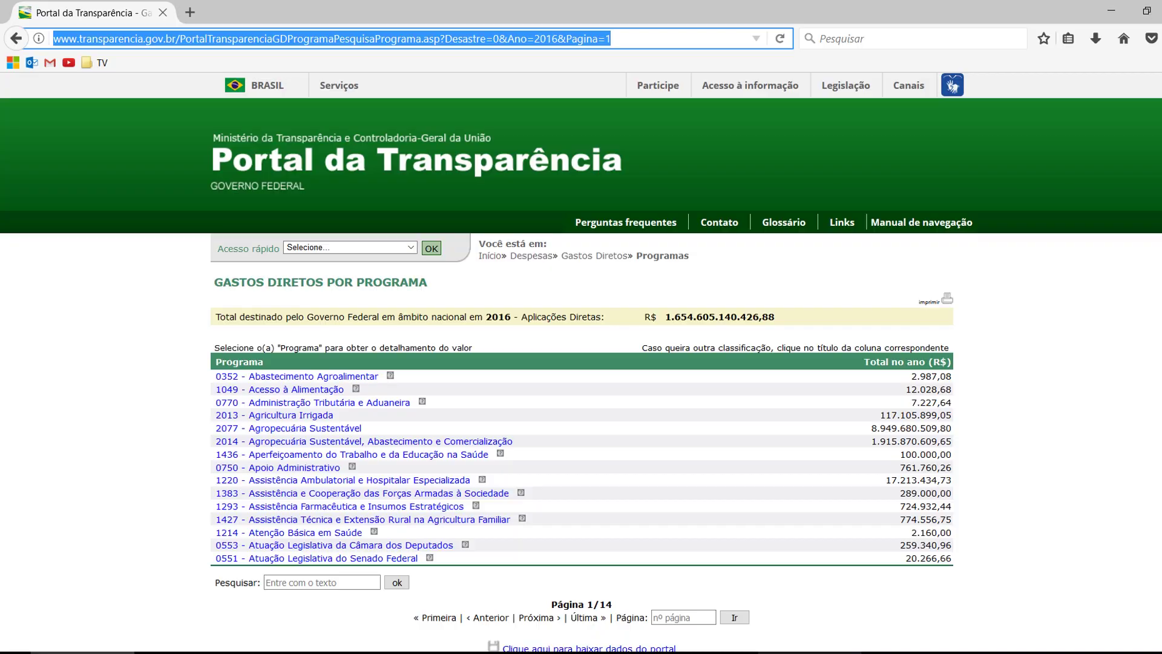
key(alt+Tab)
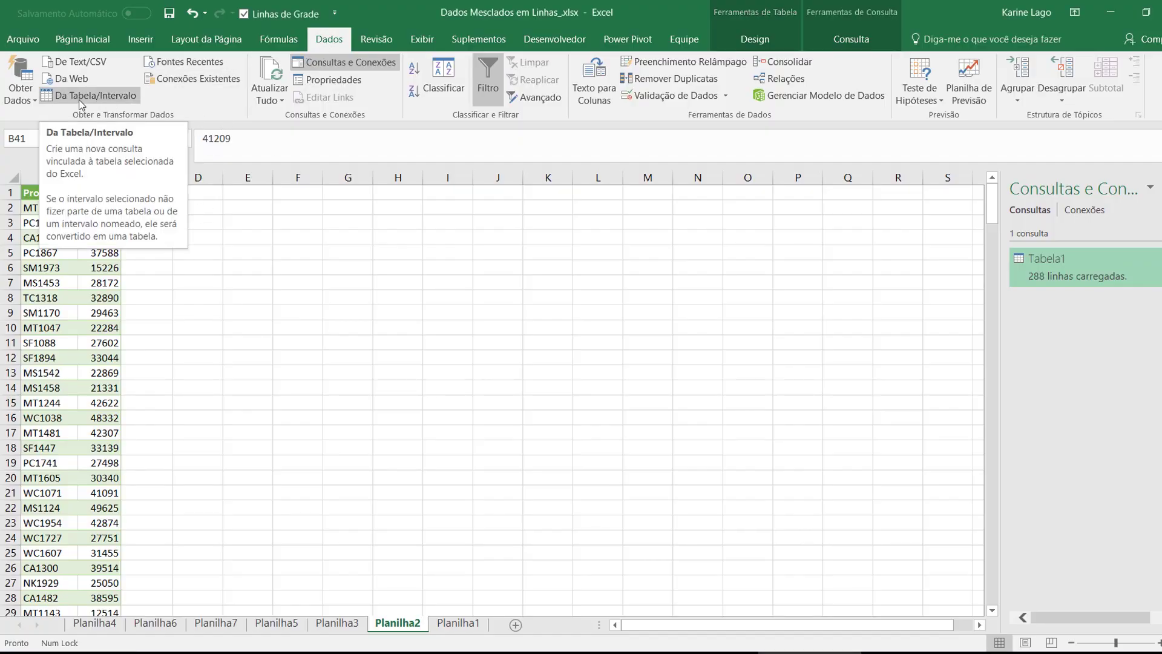
Create a web query from the pasted page-1 Portal da Transparência address
click(23, 102)
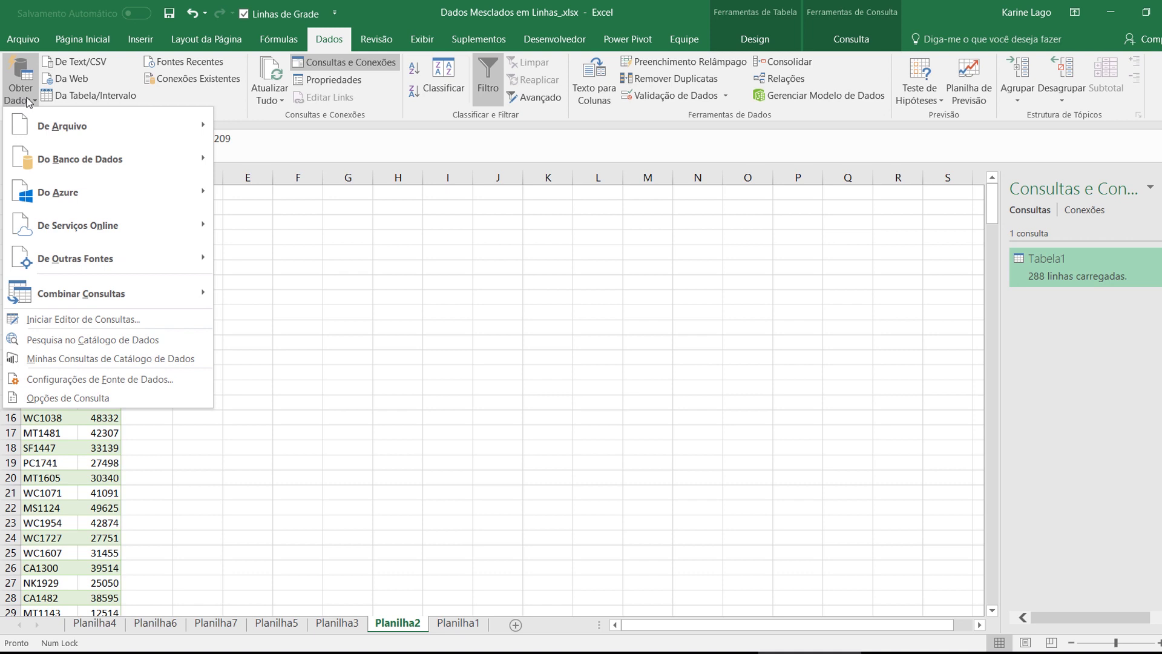
mouse_move(68, 123)
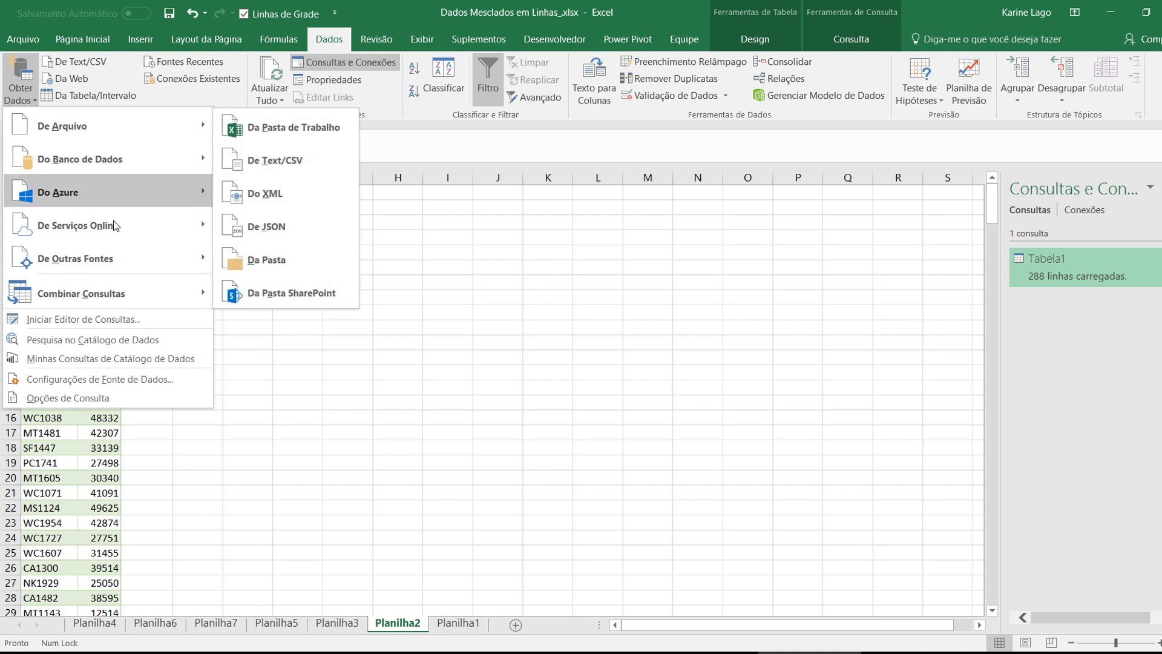
mouse_move(51, 257)
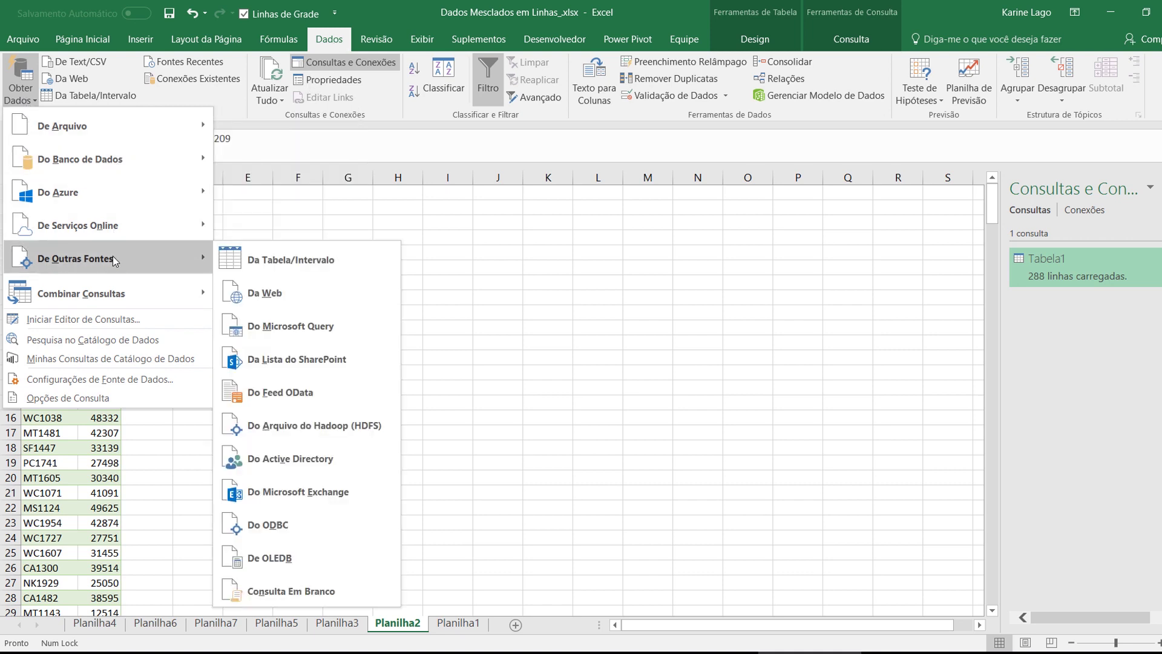
click(286, 293)
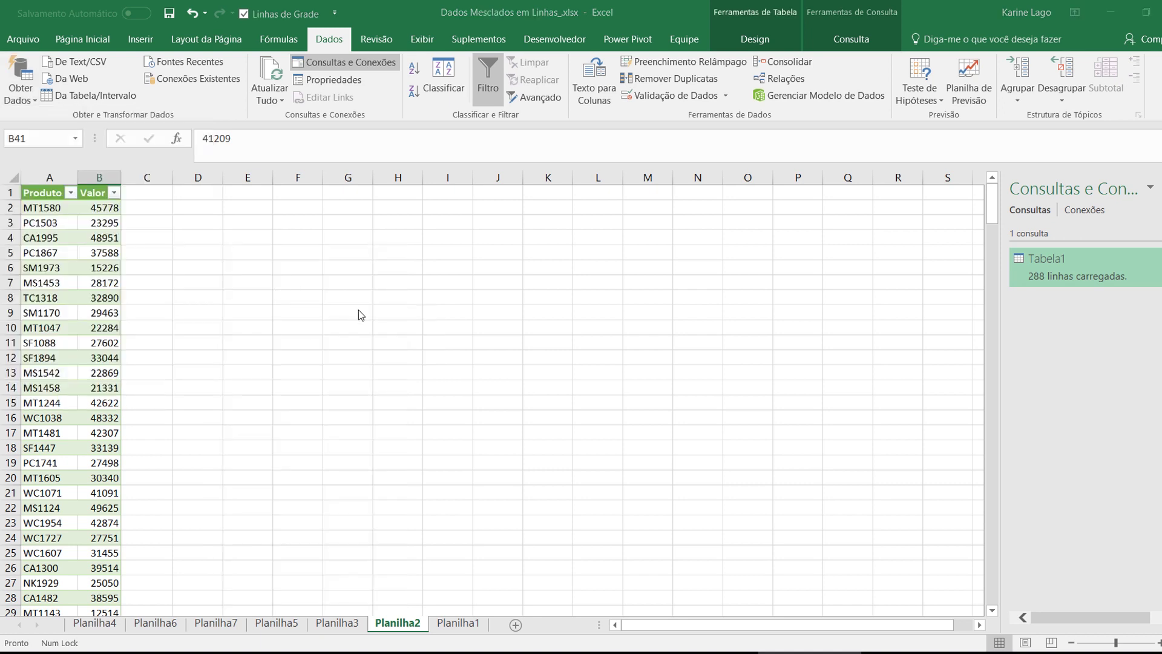
key(ctrl+v)
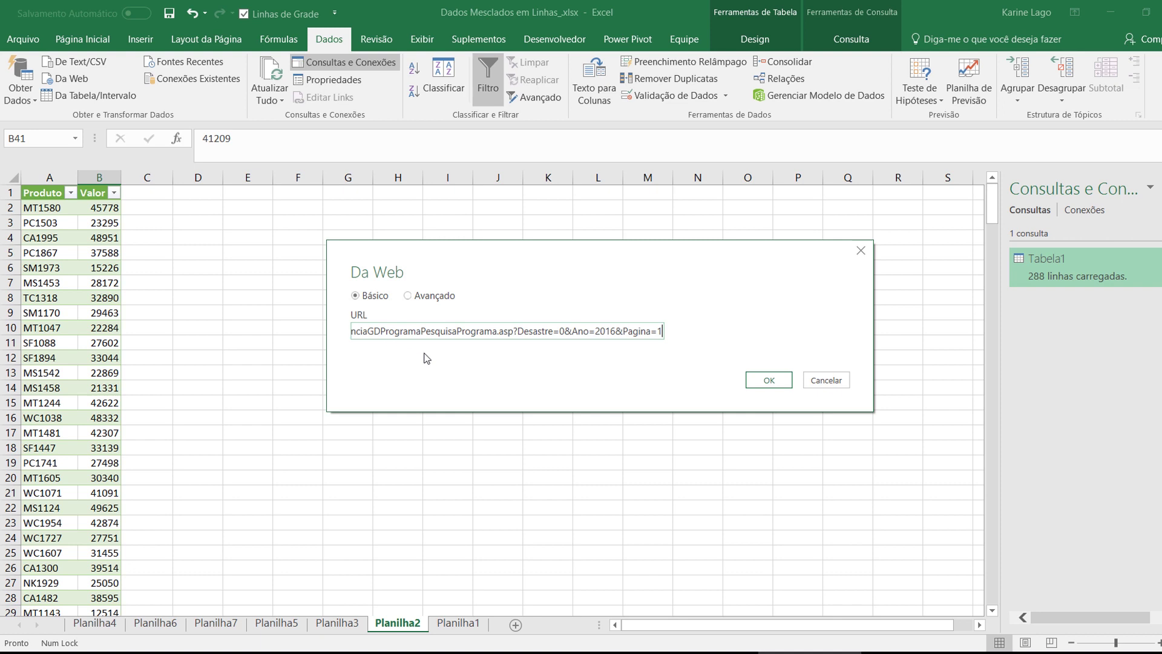
drag(650, 332, 252, 335)
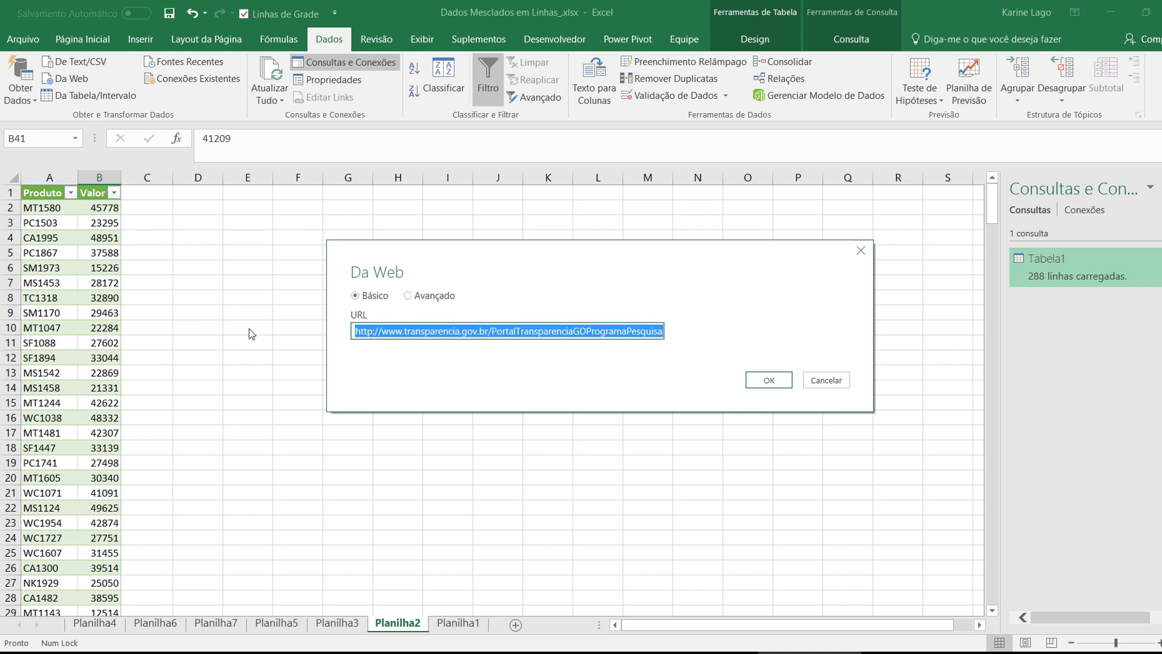
click(448, 337)
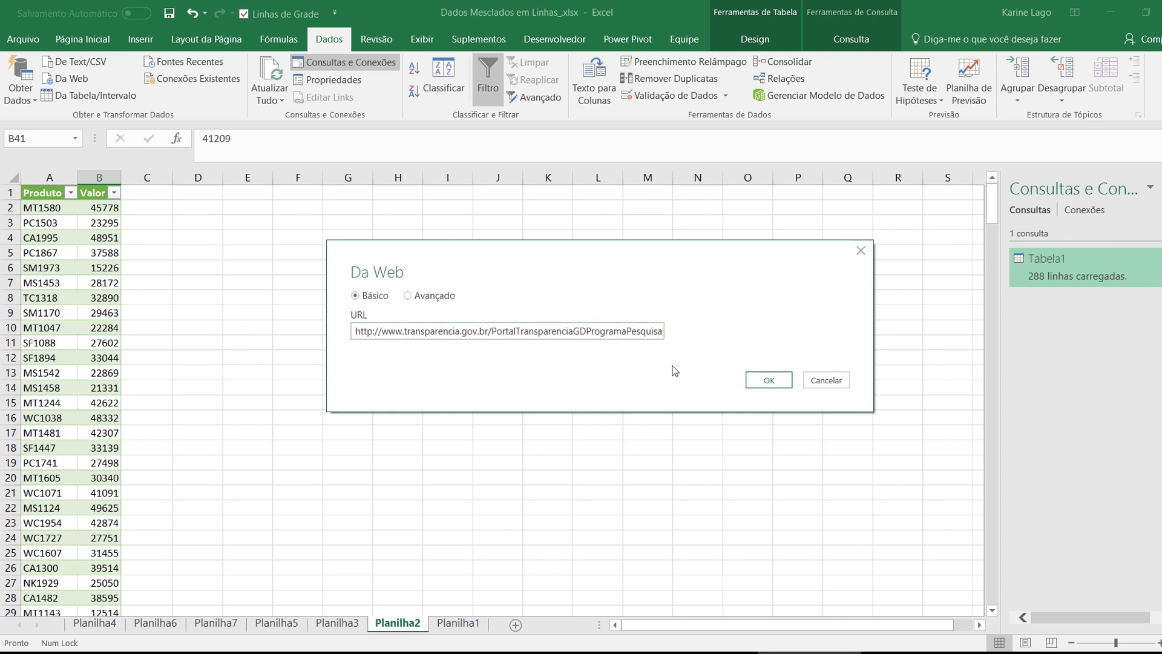
click(770, 389)
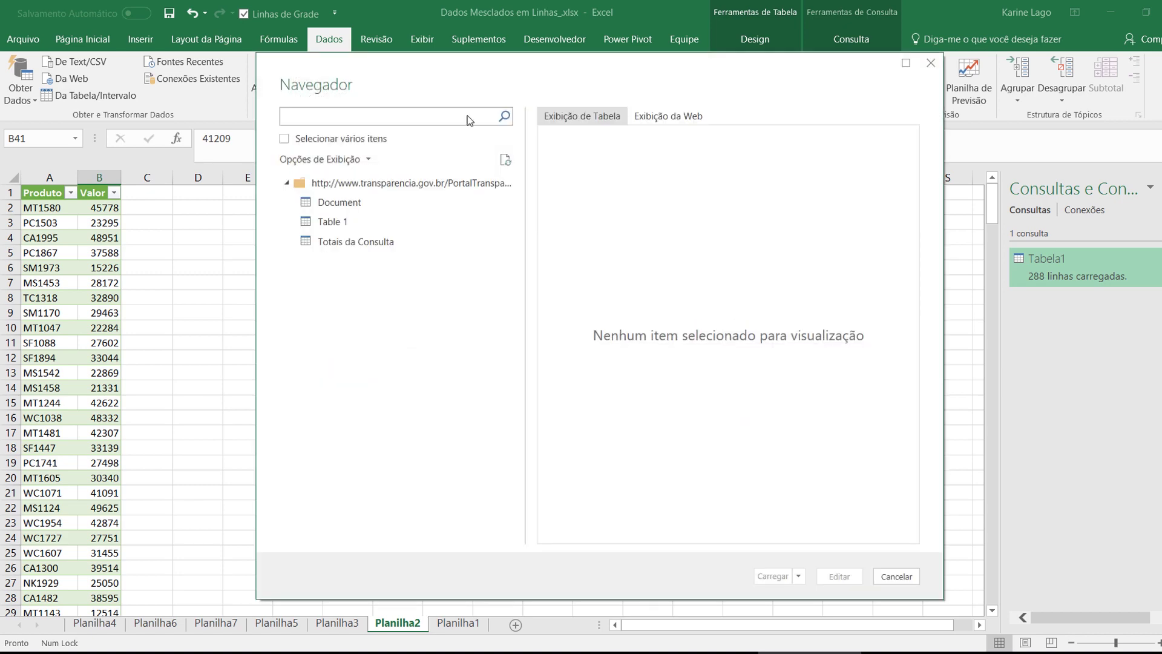
Compare Document, Table 1 and Totais da Consulta, then load Table 1 into the Query Editor
click(345, 217)
click(349, 206)
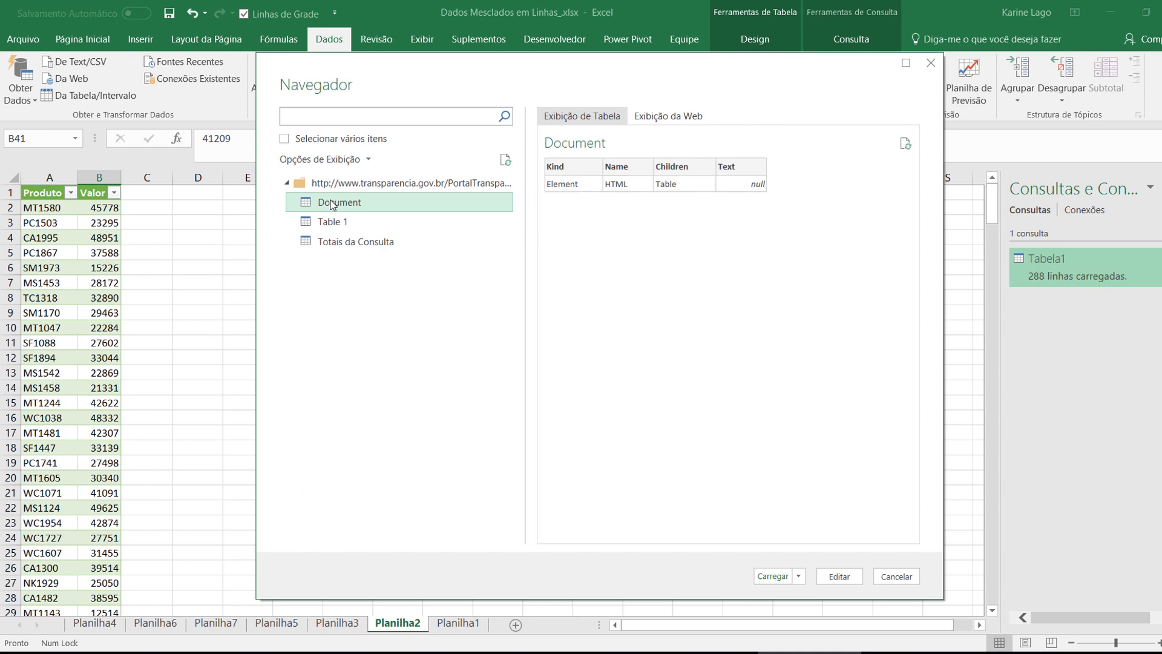
click(429, 227)
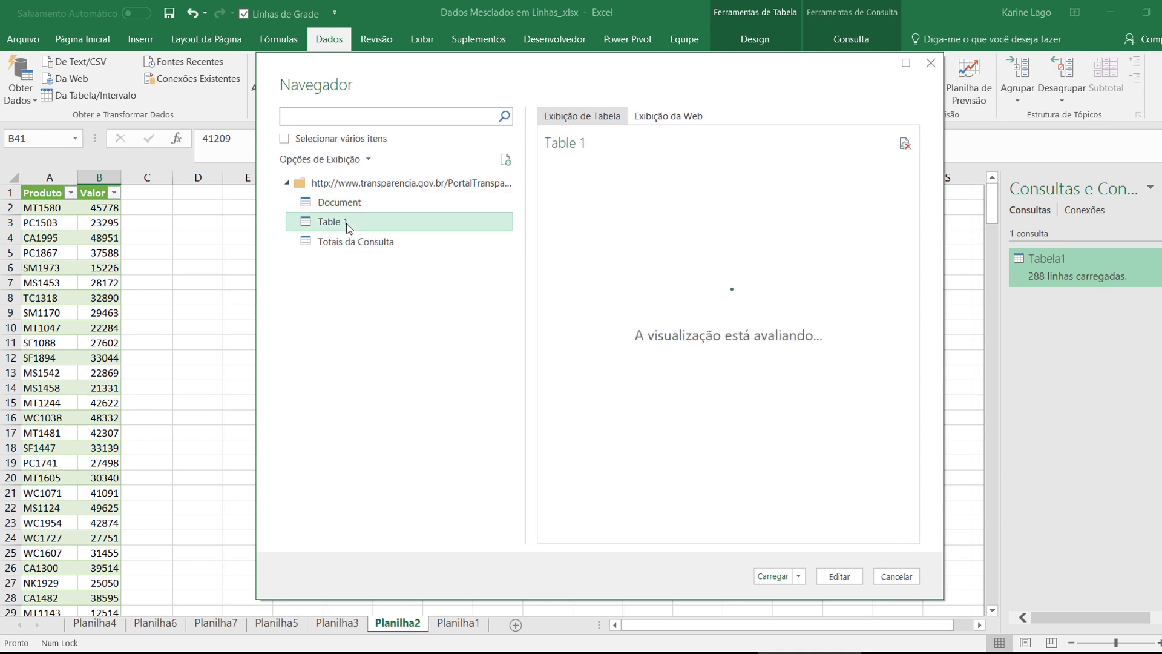
drag(666, 530, 567, 529)
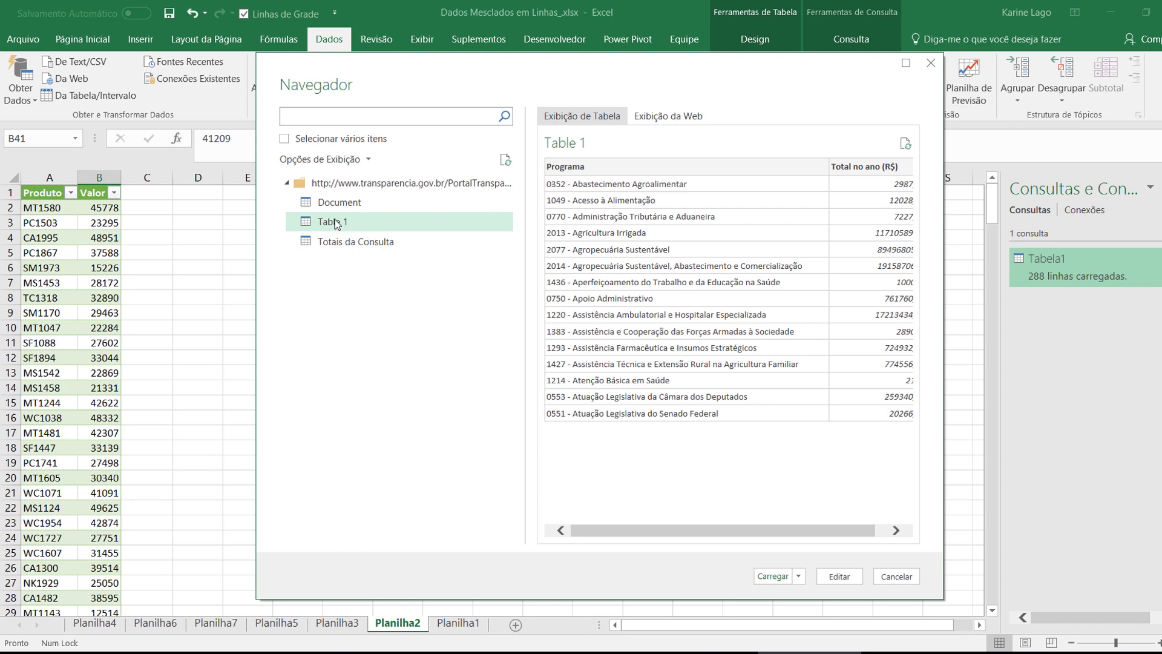
click(331, 245)
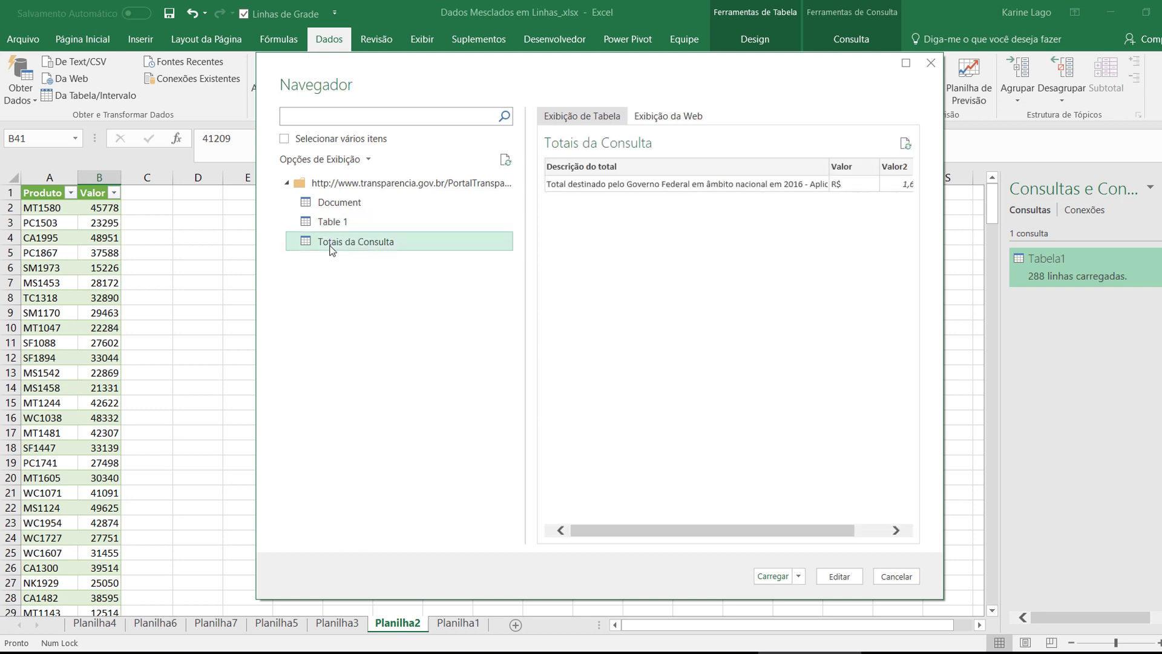
click(334, 222)
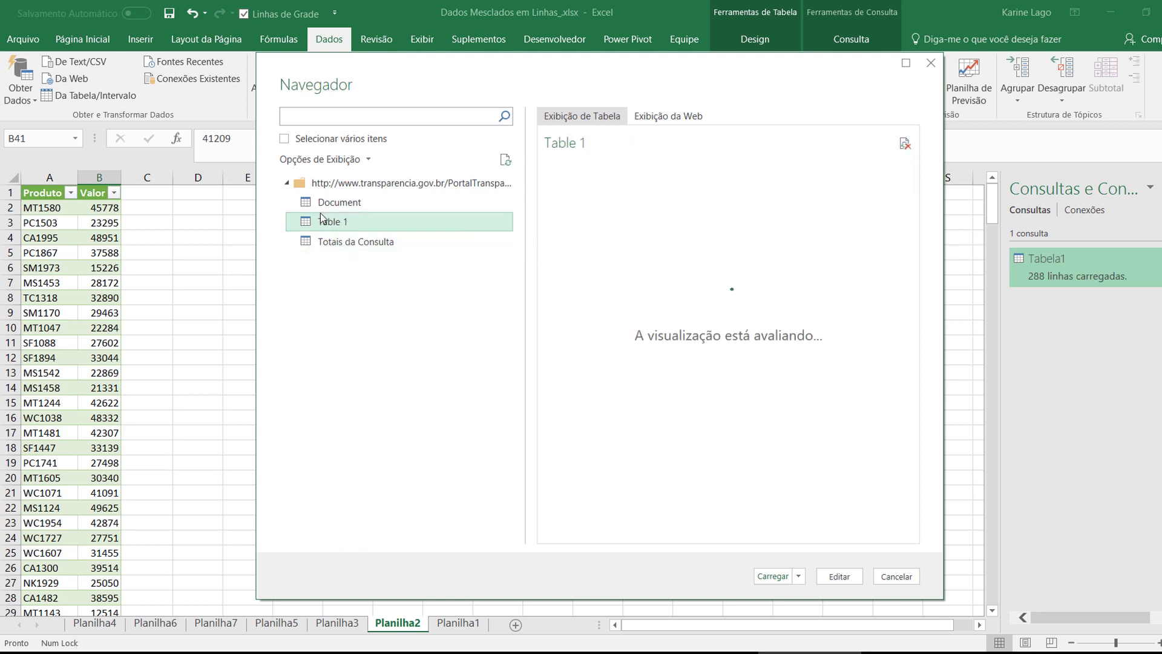
click(837, 578)
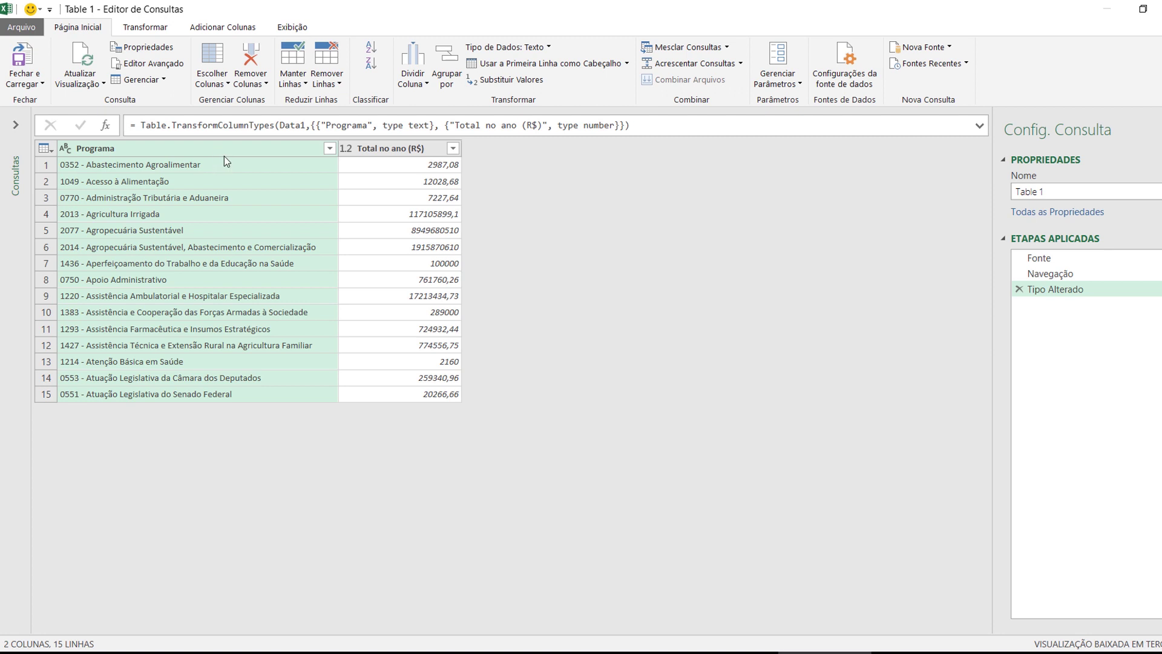
Rename Table 1 to 'Portal Transparência' and view its M code in the Advanced Editor
click(17, 125)
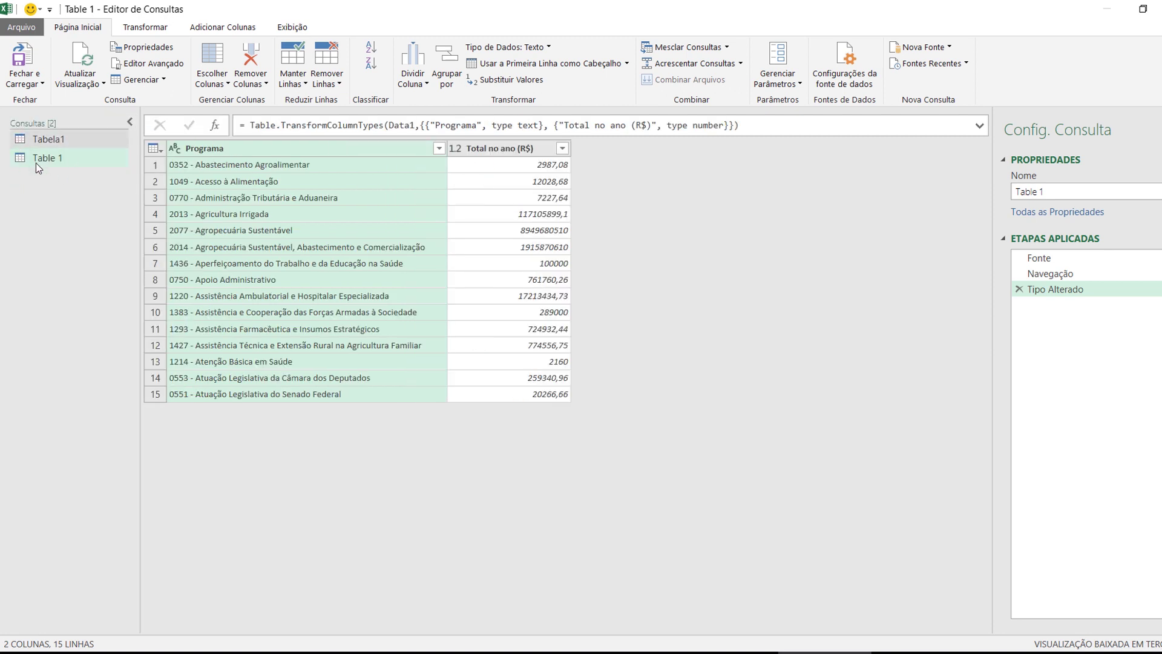
double_click(54, 160)
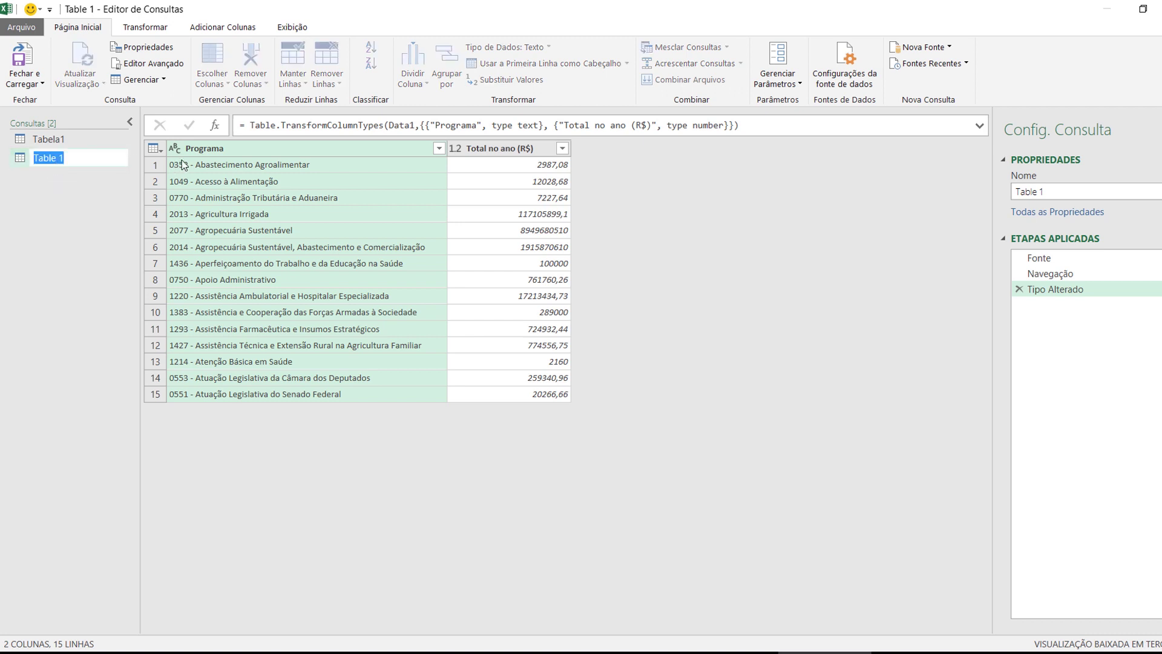
text(Portal Transparência)
key(Return)
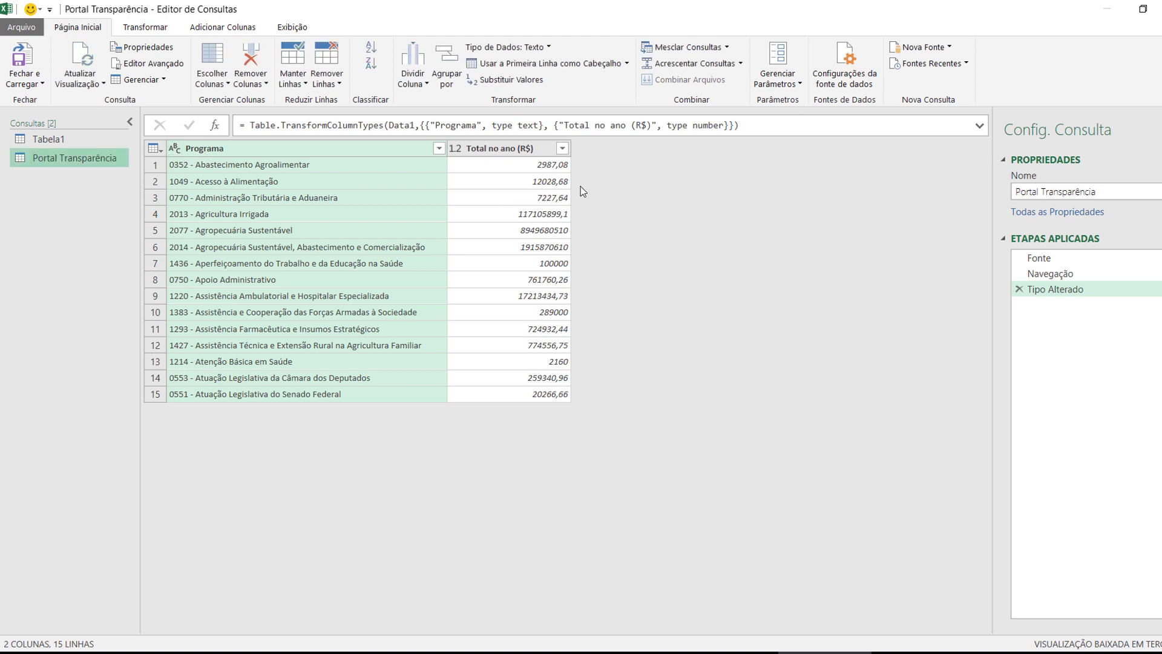
click(293, 27)
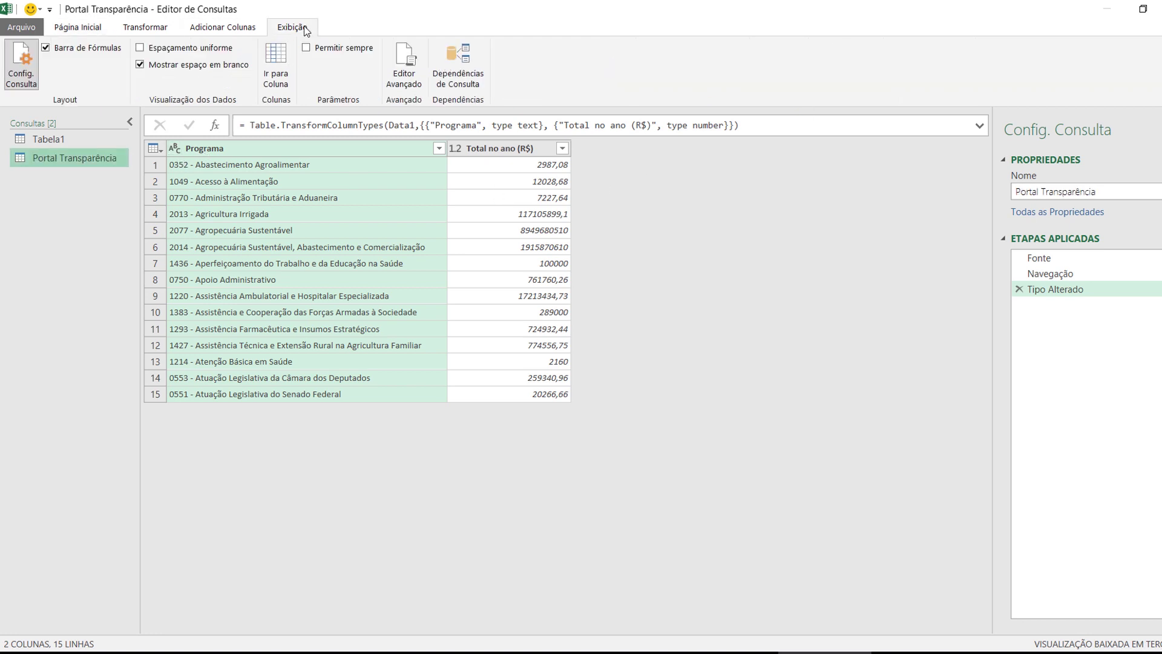
click(412, 86)
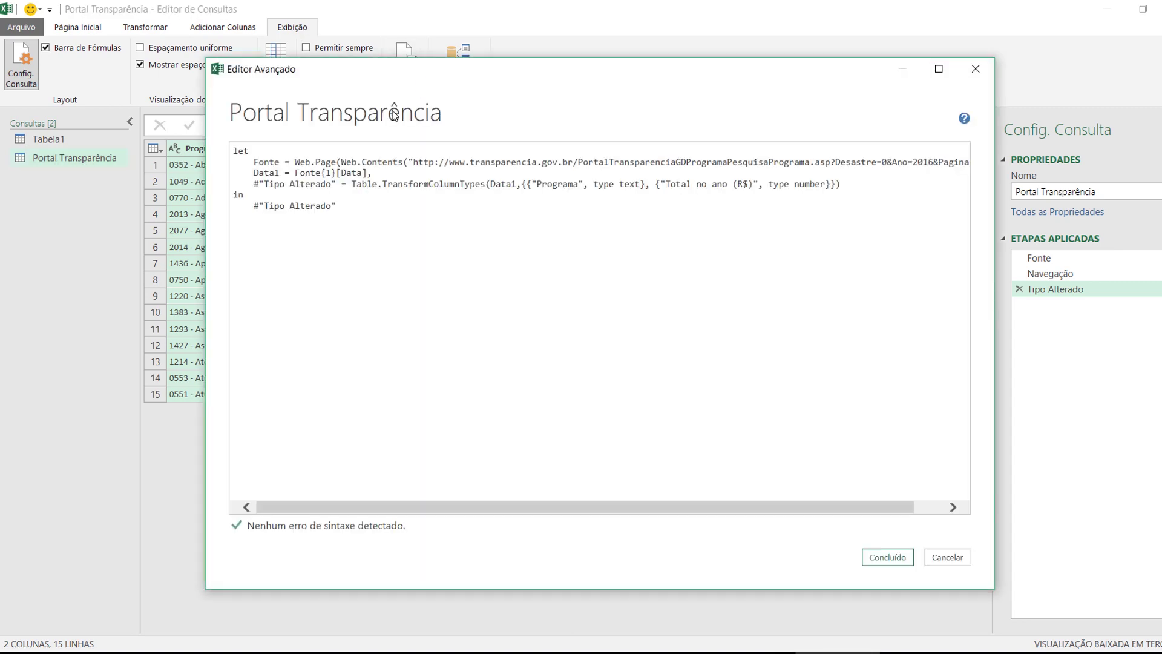
Add the header line '(pag as number) as table =>' above let in the M code
drag(396, 78, 385, 199)
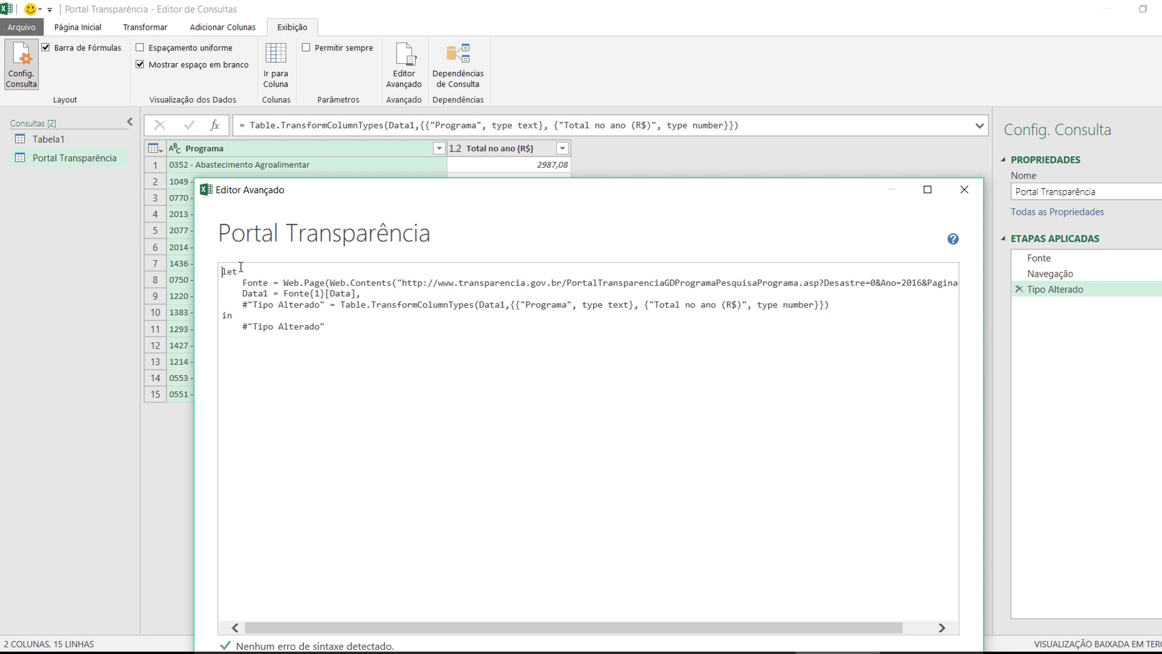
key(Return)
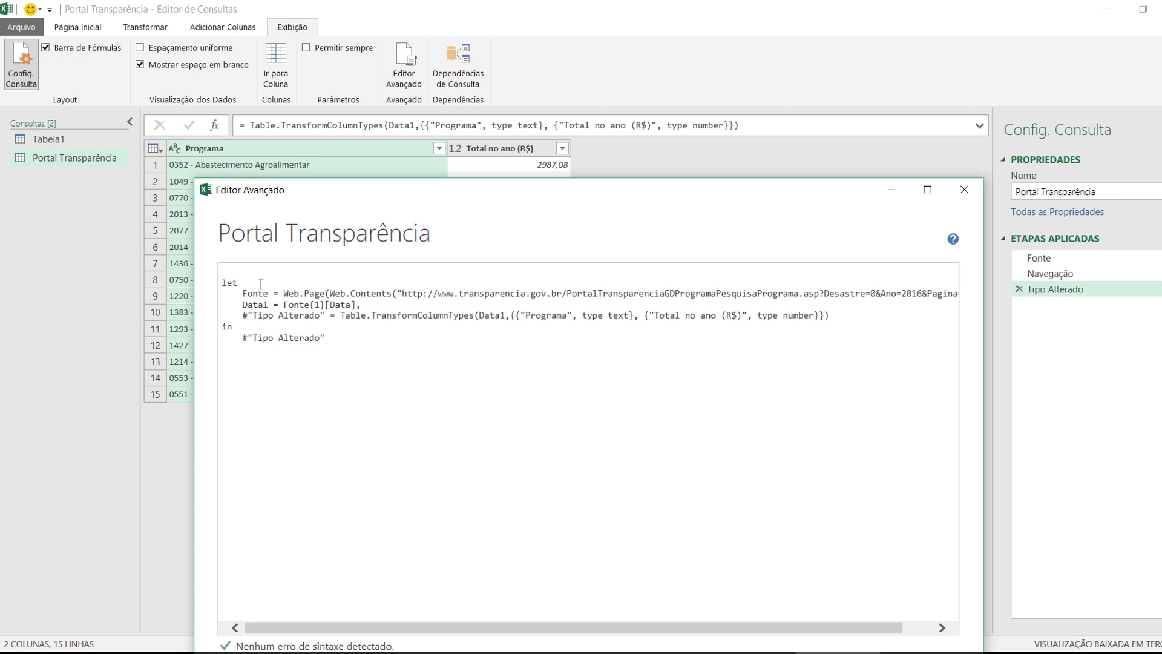
text(+>)
key(BackSpace)
key(BackSpace)
text(=>)
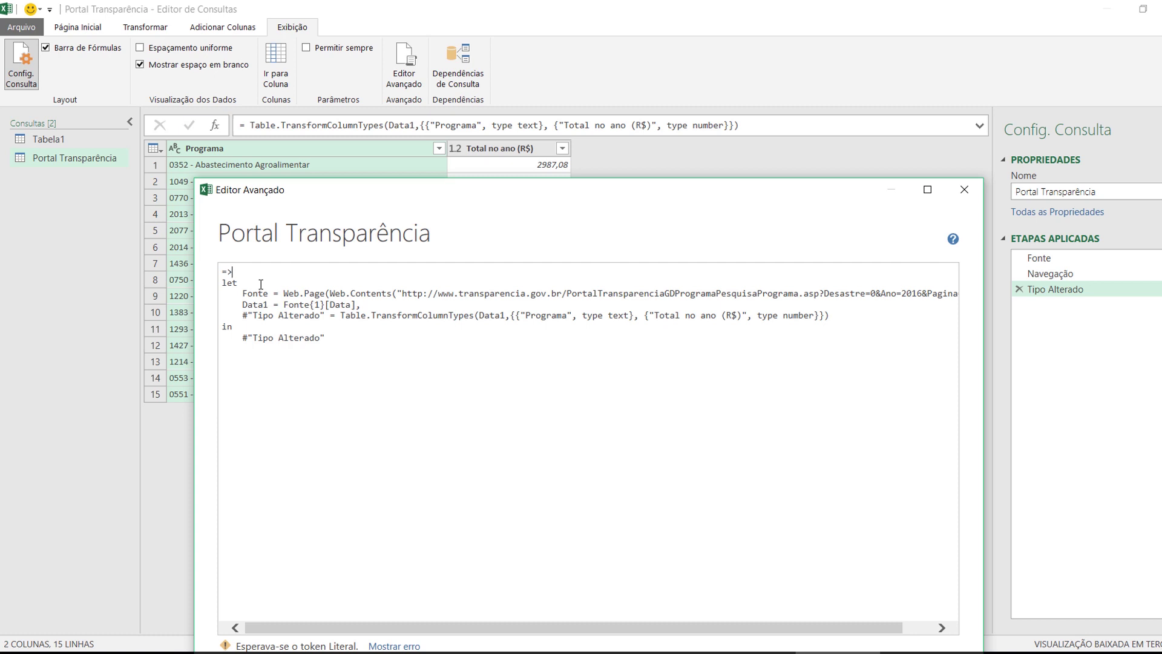
key(Home)
text((pag)
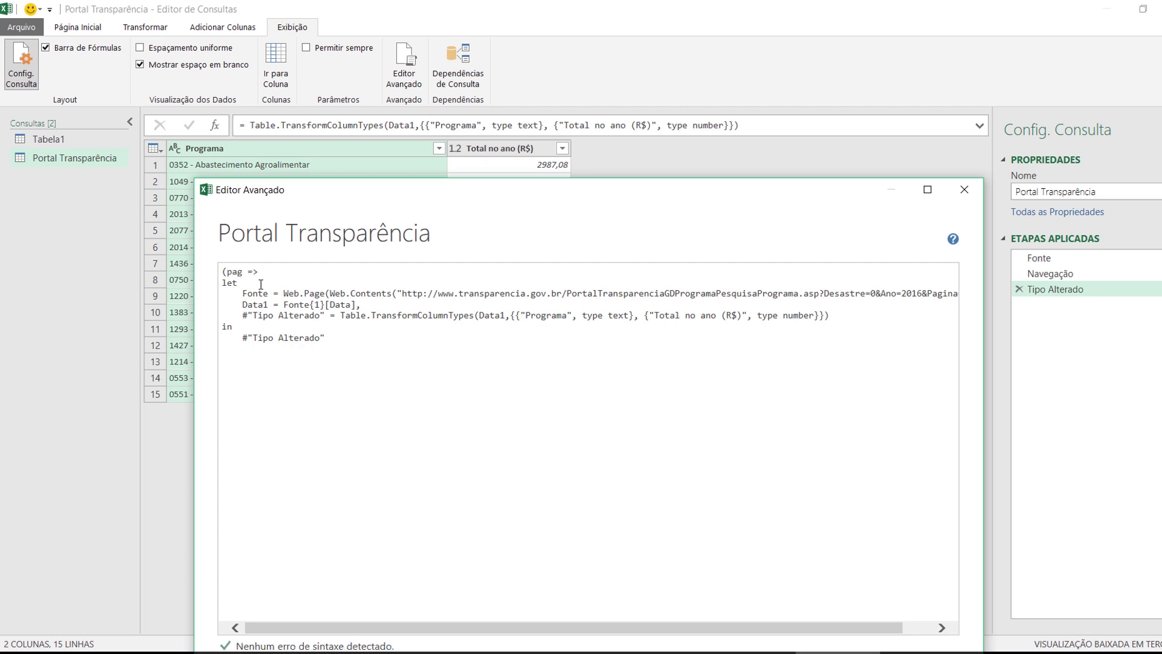
text( as number) as table)
click(414, 269)
key(Return)
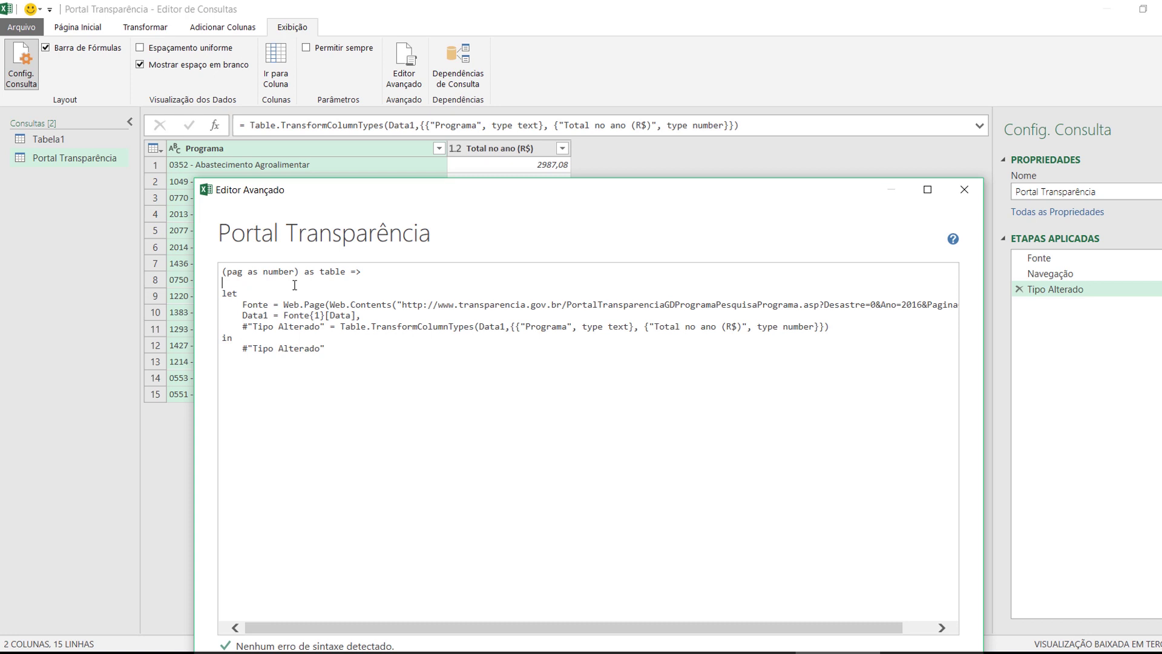
drag(300, 271, 216, 274)
drag(439, 305, 714, 308)
drag(718, 628, 750, 627)
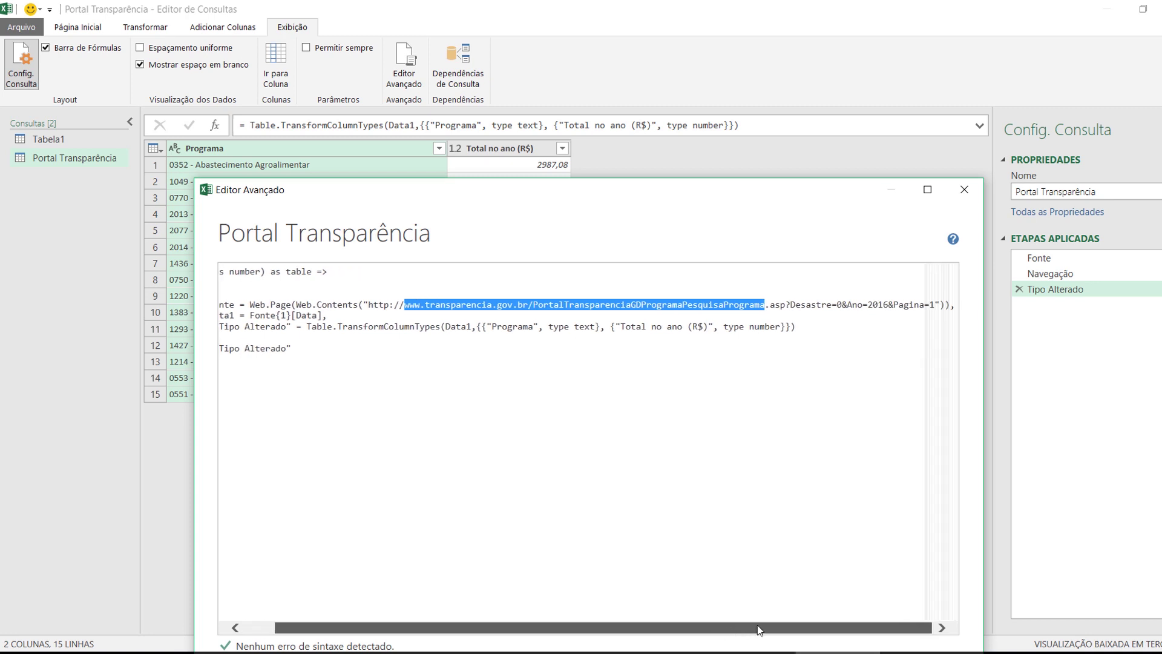
Replace the URL's hard-coded page number 1 with '& Number.ToText'
click(935, 304)
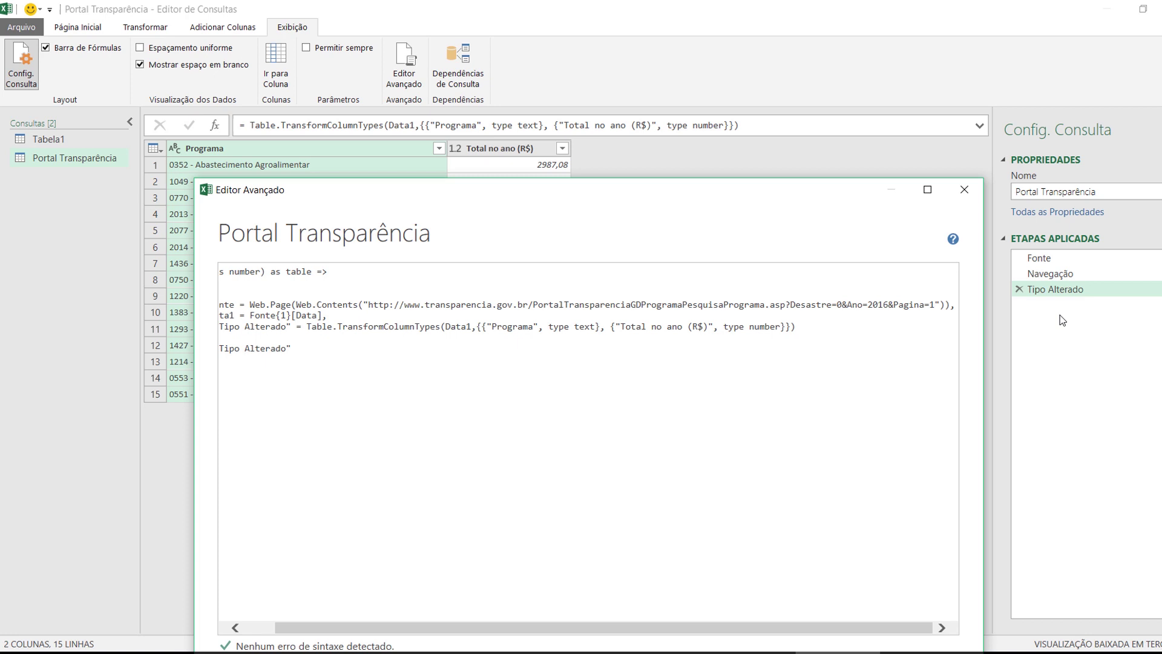
key(BackSpace)
key(Right)
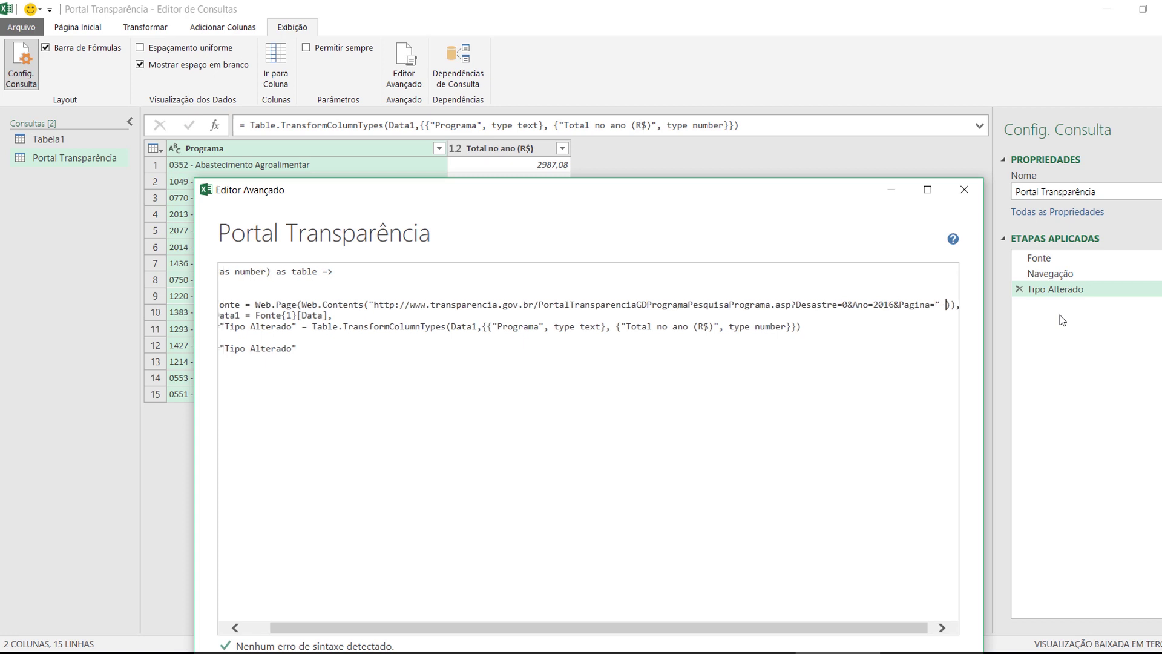
text(& Nu)
text(mber.To)
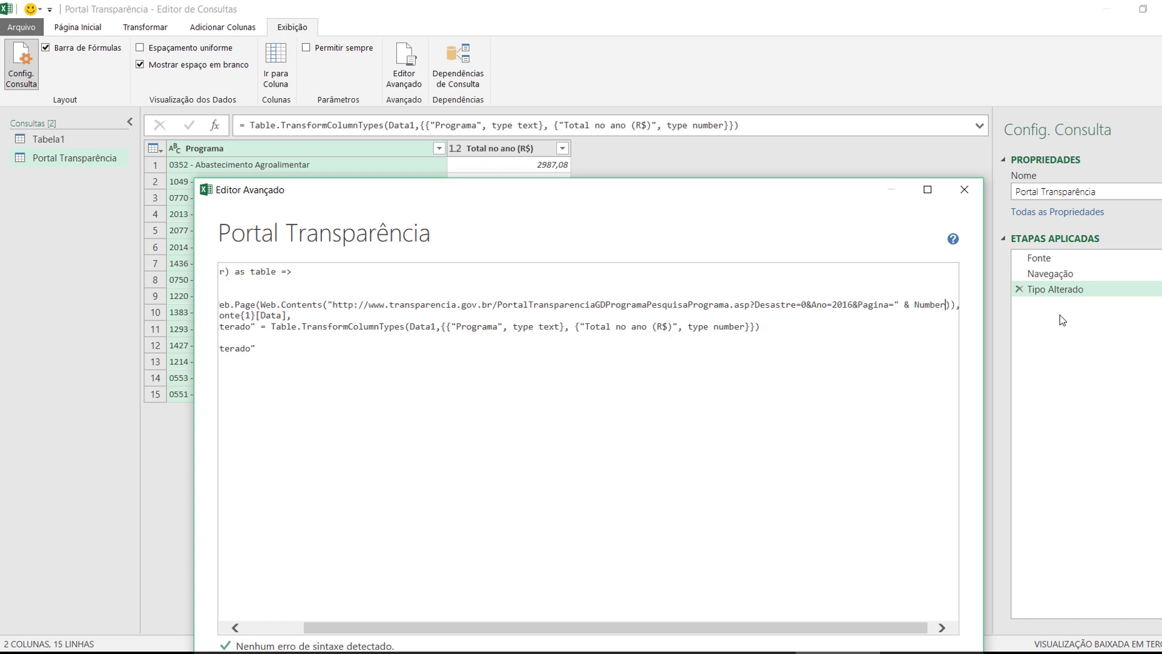
text(Te)
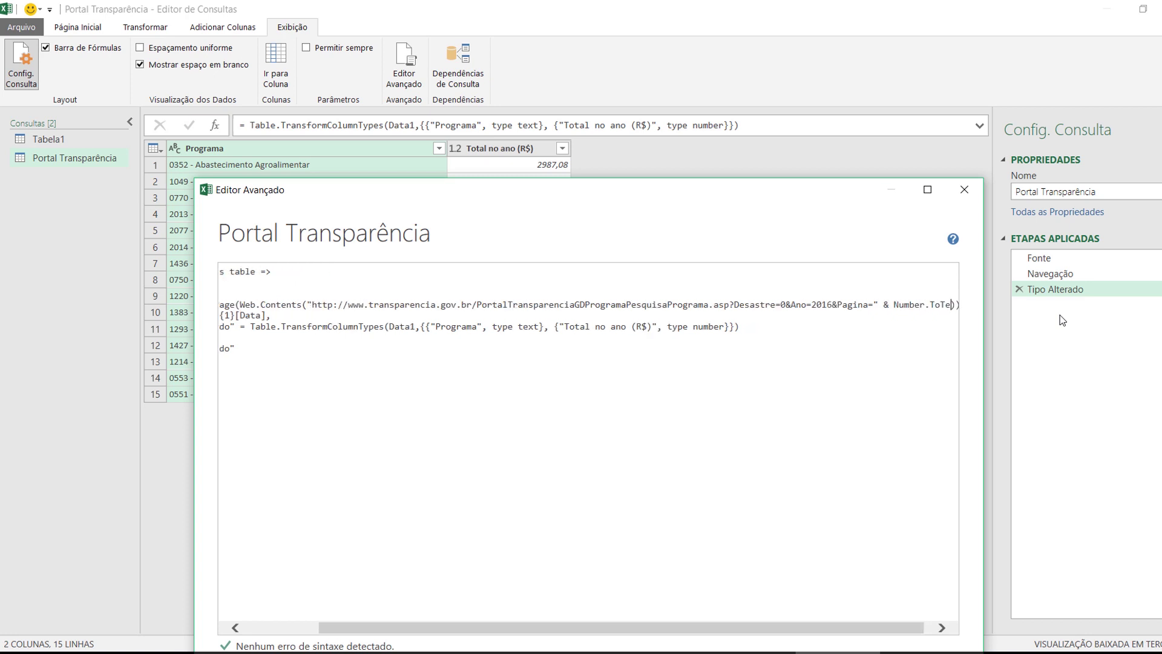
text(xt)
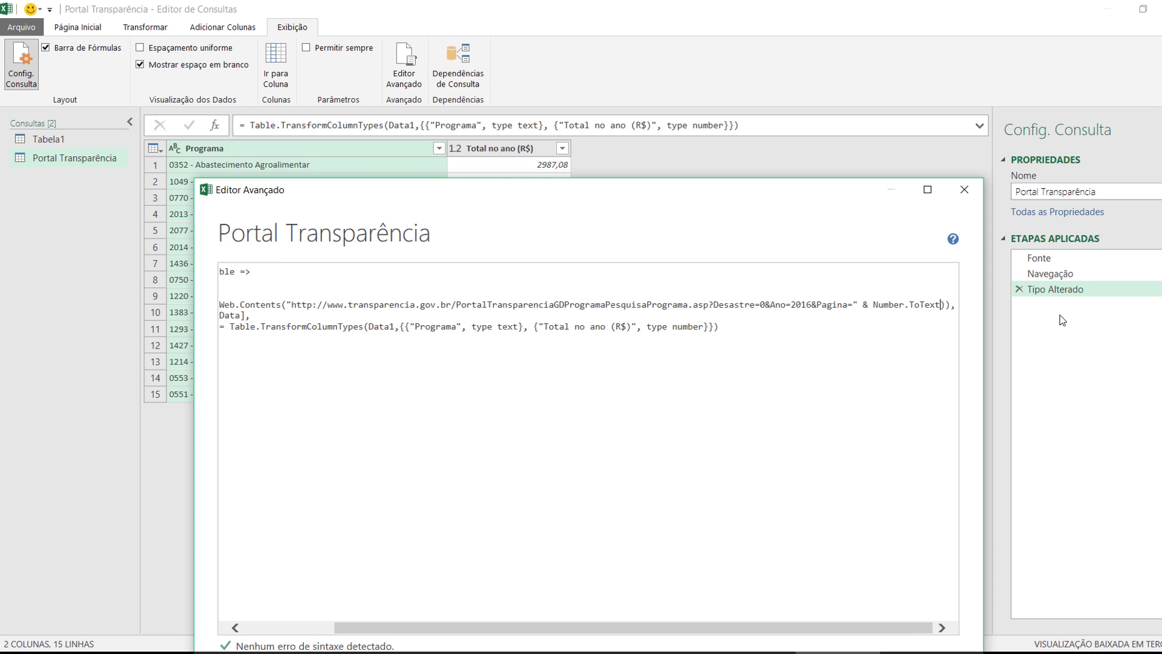
scroll(847, 630, left, 2)
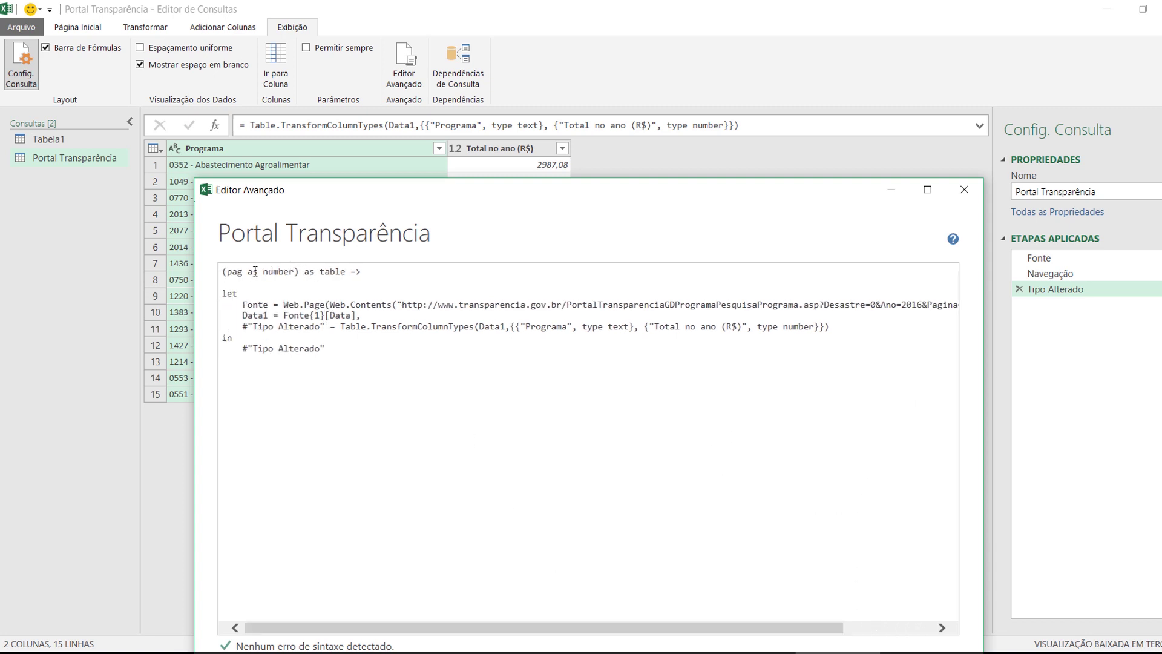
Complete the call as Number.ToText(pag) so the page comes from the parameter
double_click(233, 272)
double_click(270, 272)
click(399, 305)
drag(295, 274, 227, 271)
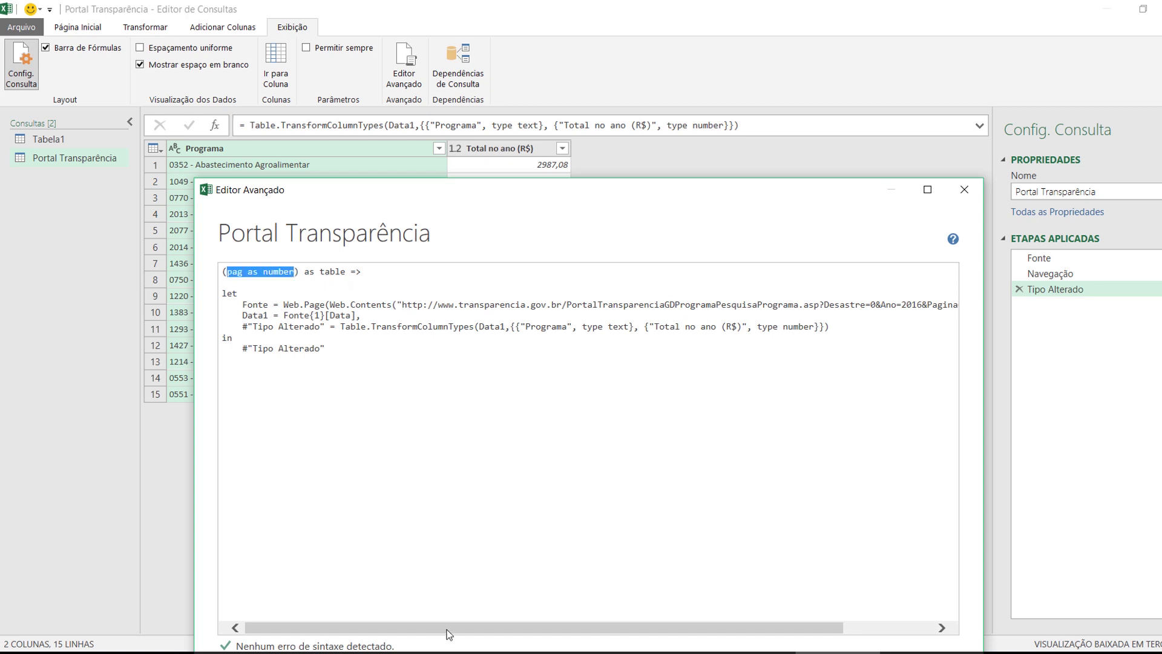
drag(449, 633, 537, 634)
click(925, 303)
click(940, 304)
text(()
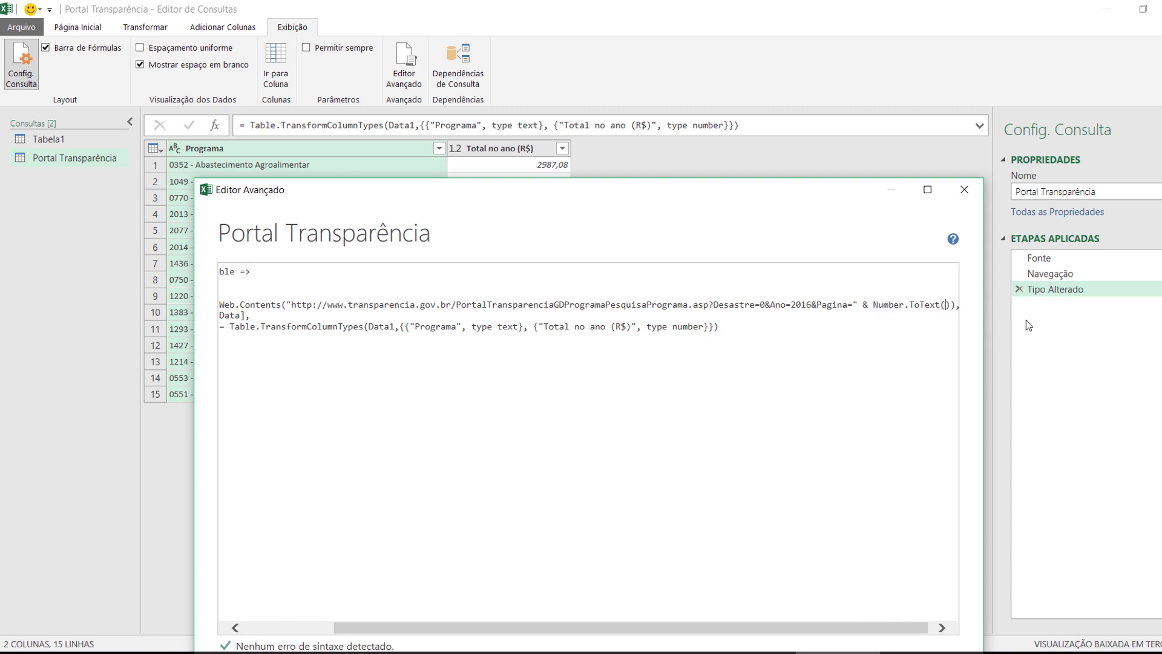
text(pag)
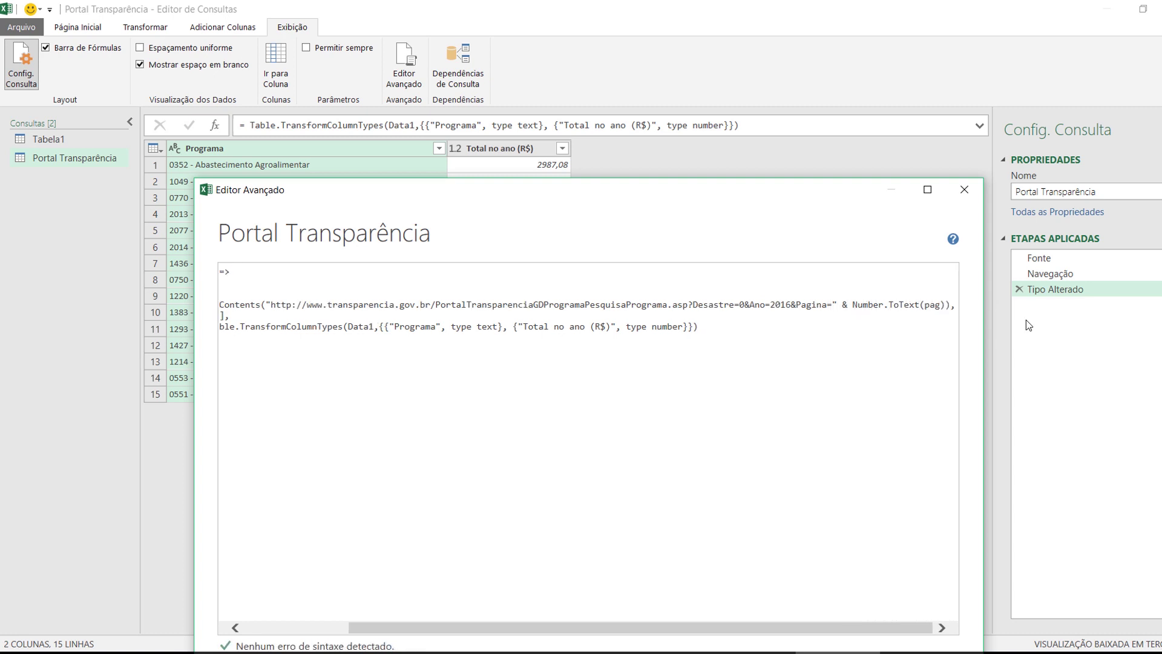
text())
drag(874, 626, 735, 633)
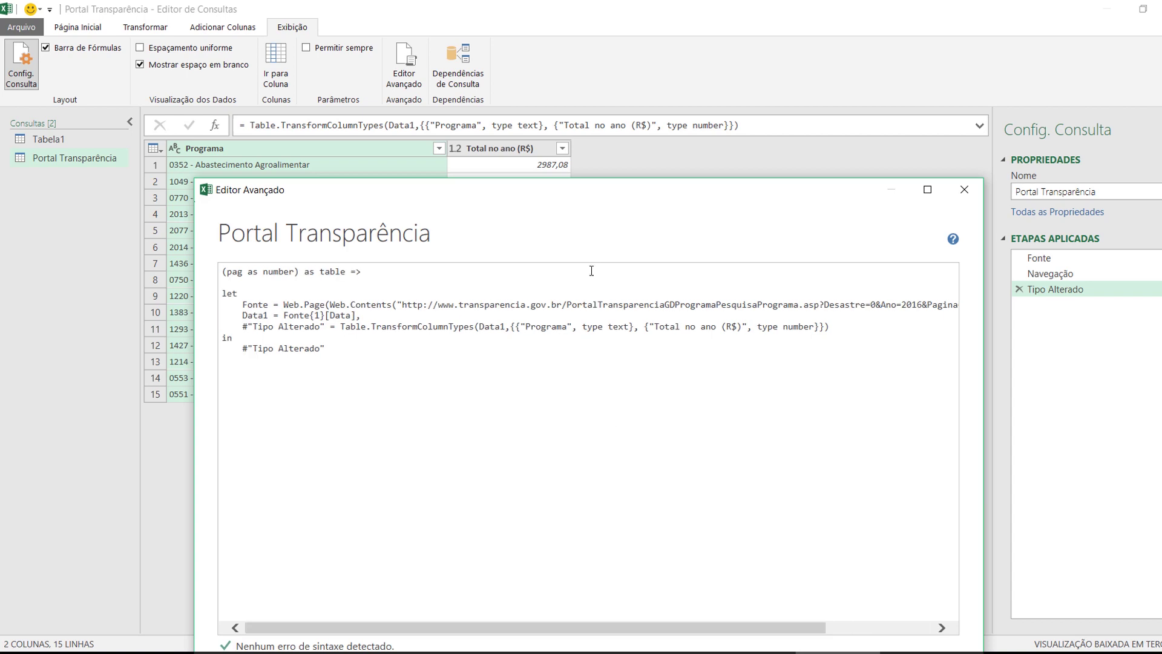
drag(593, 196, 586, 111)
Save the function code and rename the Tabela1 query to 'colunas e Linhas'
click(854, 595)
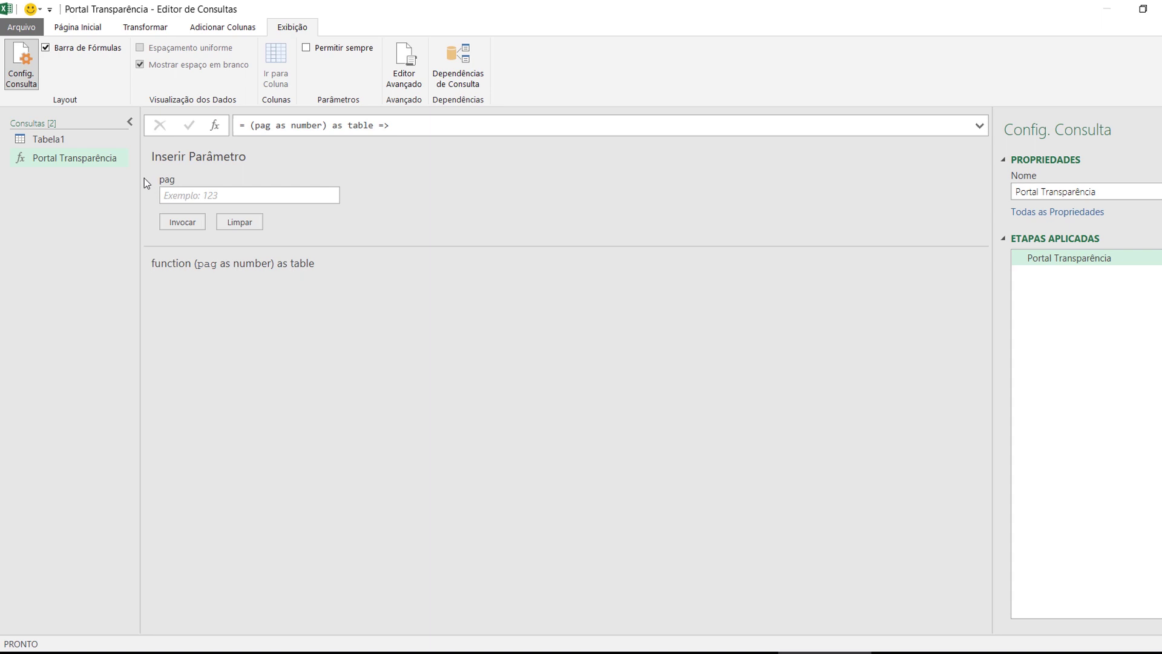
click(49, 143)
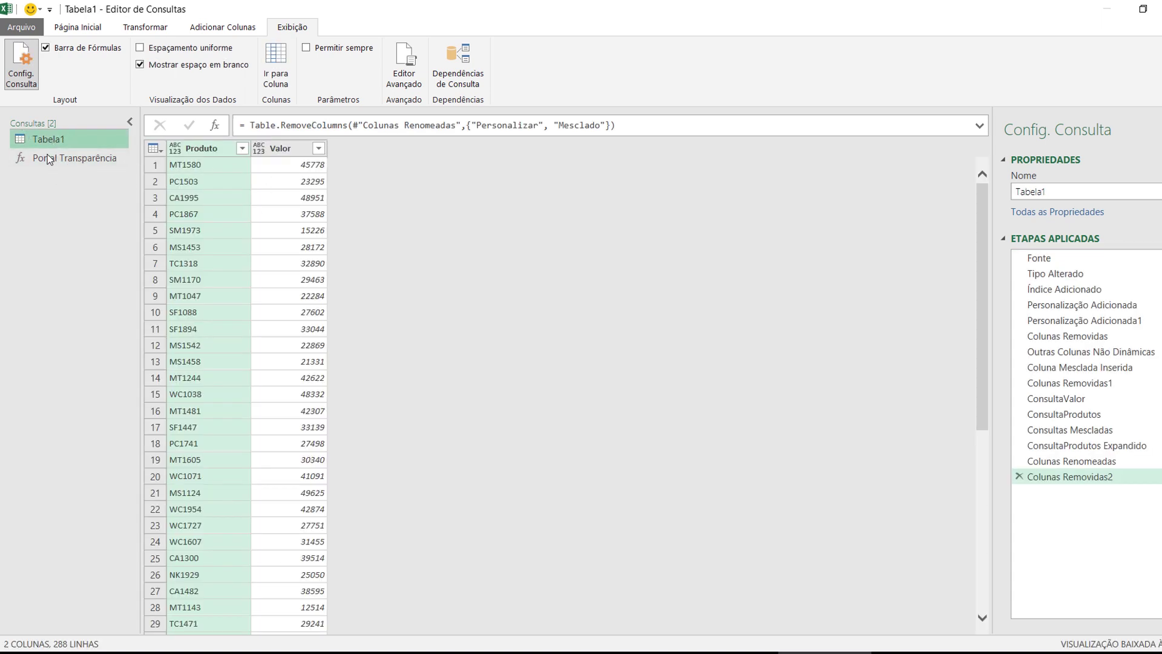
double_click(53, 142)
text(colunas e Li)
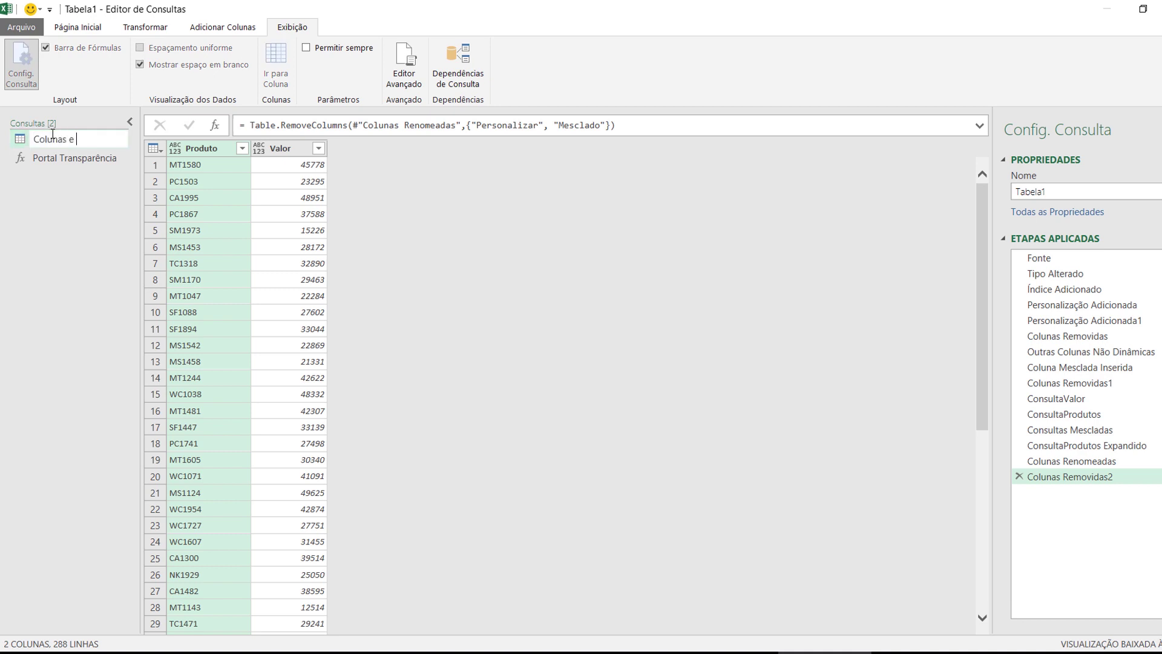
text(nhas)
key(Return)
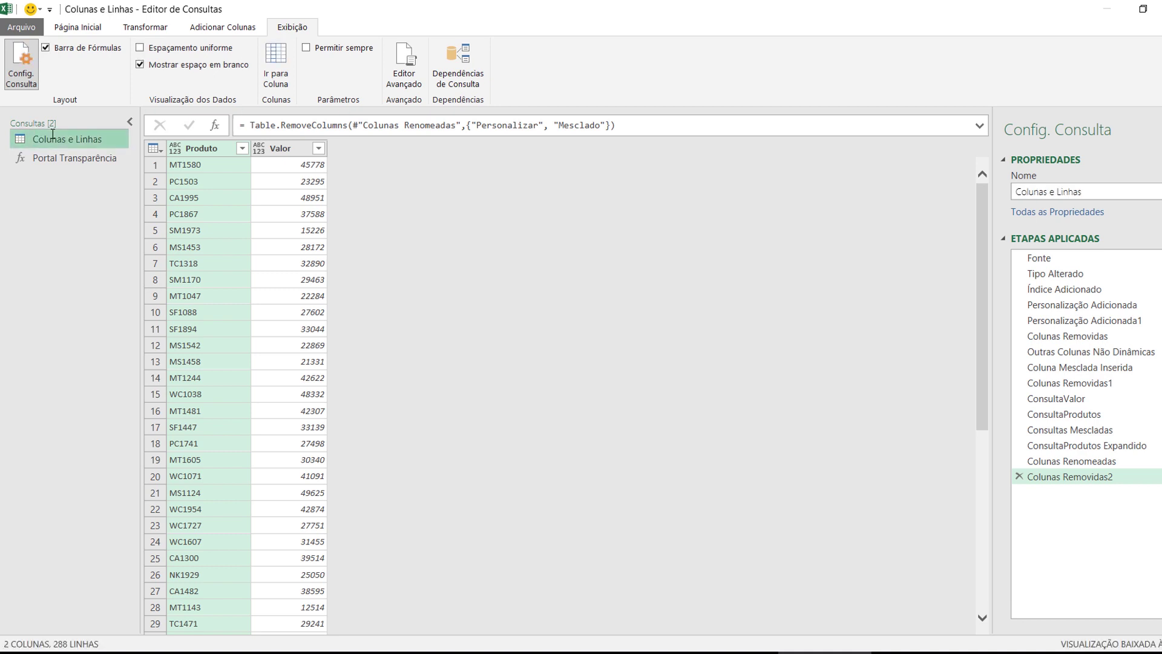
click(56, 156)
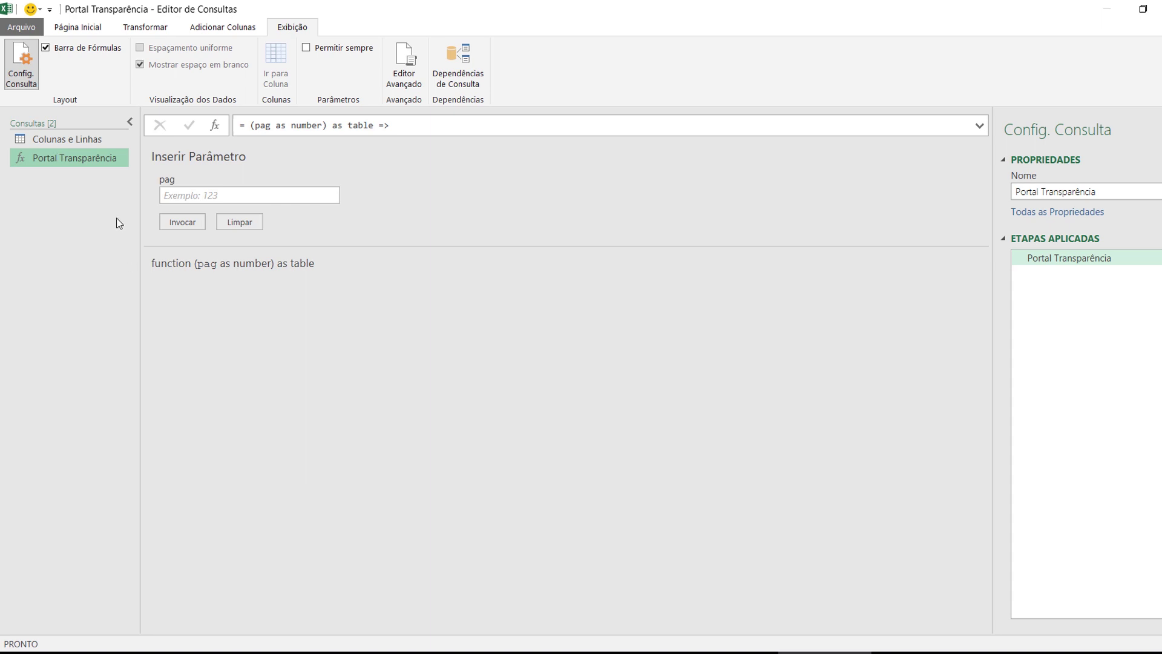
Invoke Portal Transparência with pag 5 and inspect the first programme's name and total
click(196, 195)
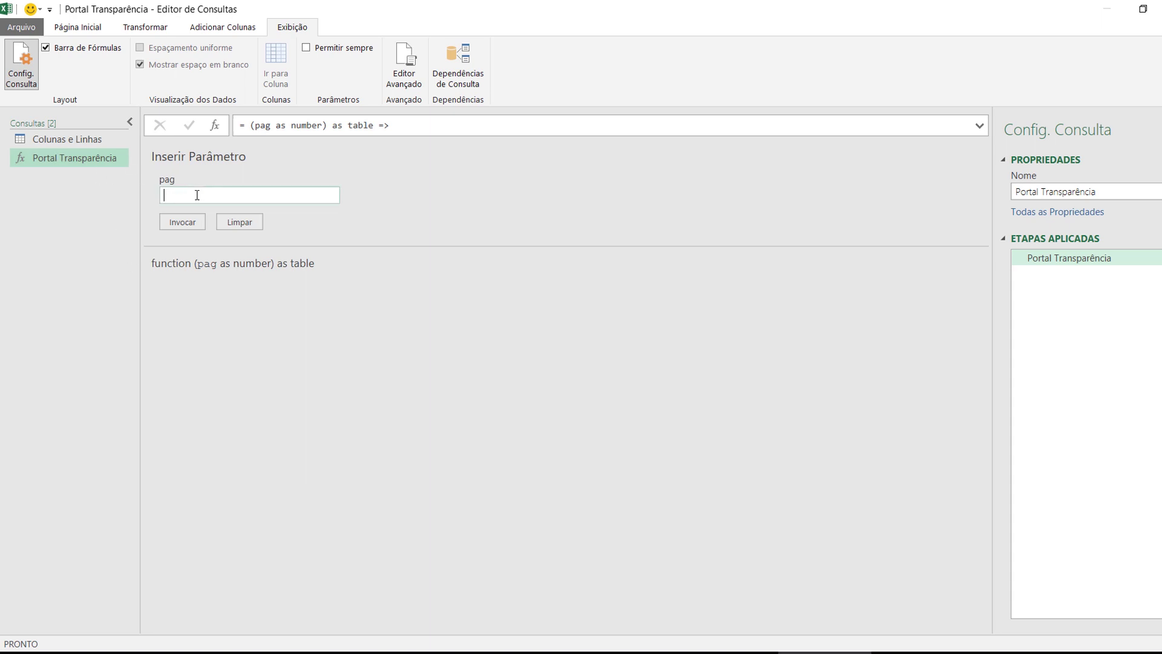
text(5)
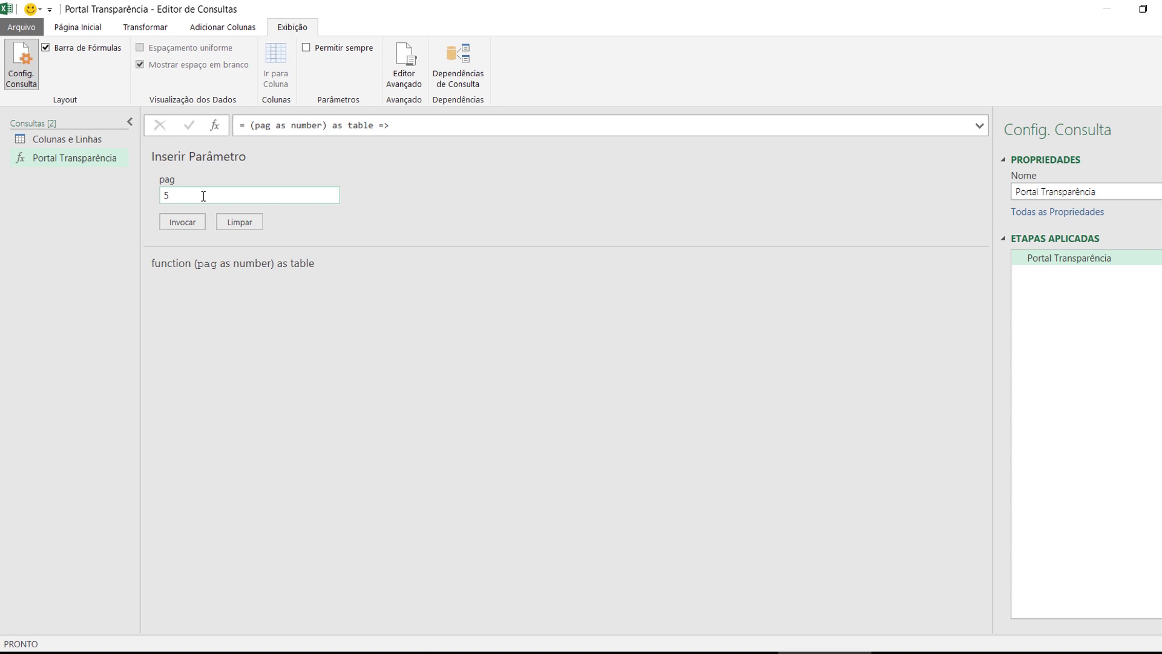
click(183, 222)
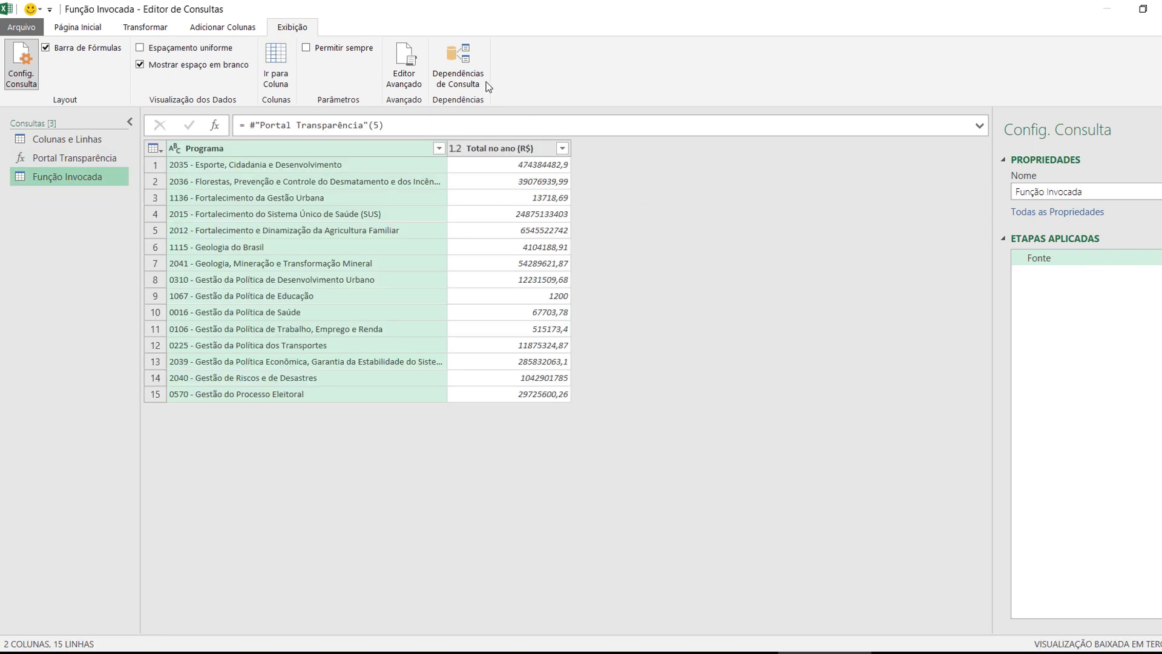
click(211, 168)
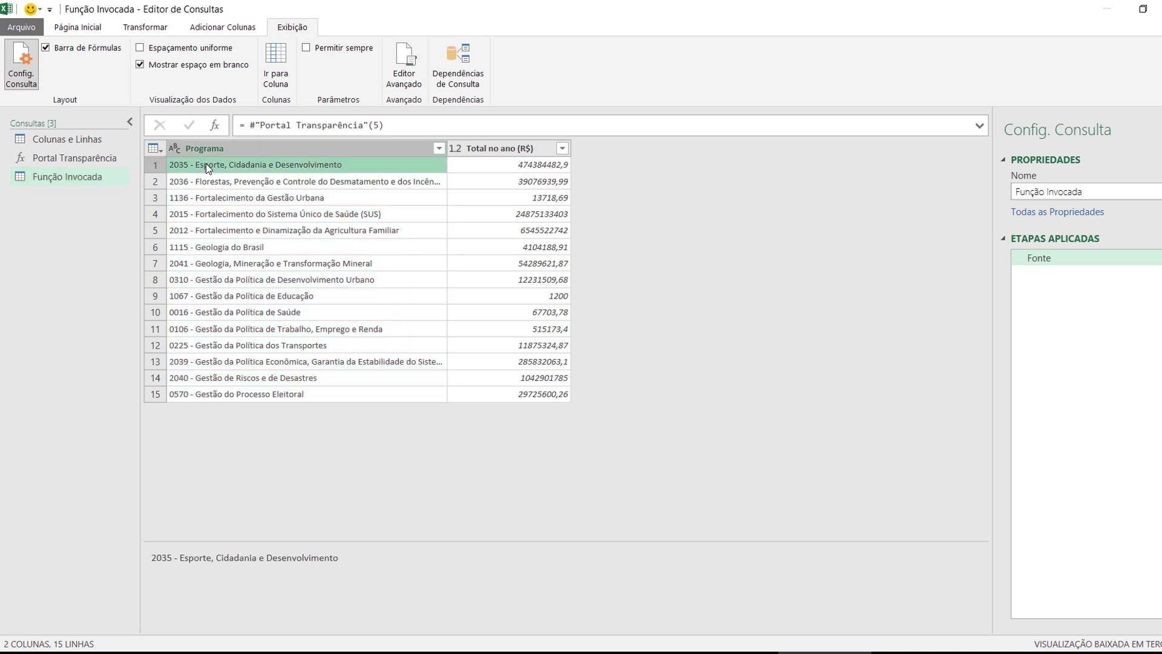
click(514, 166)
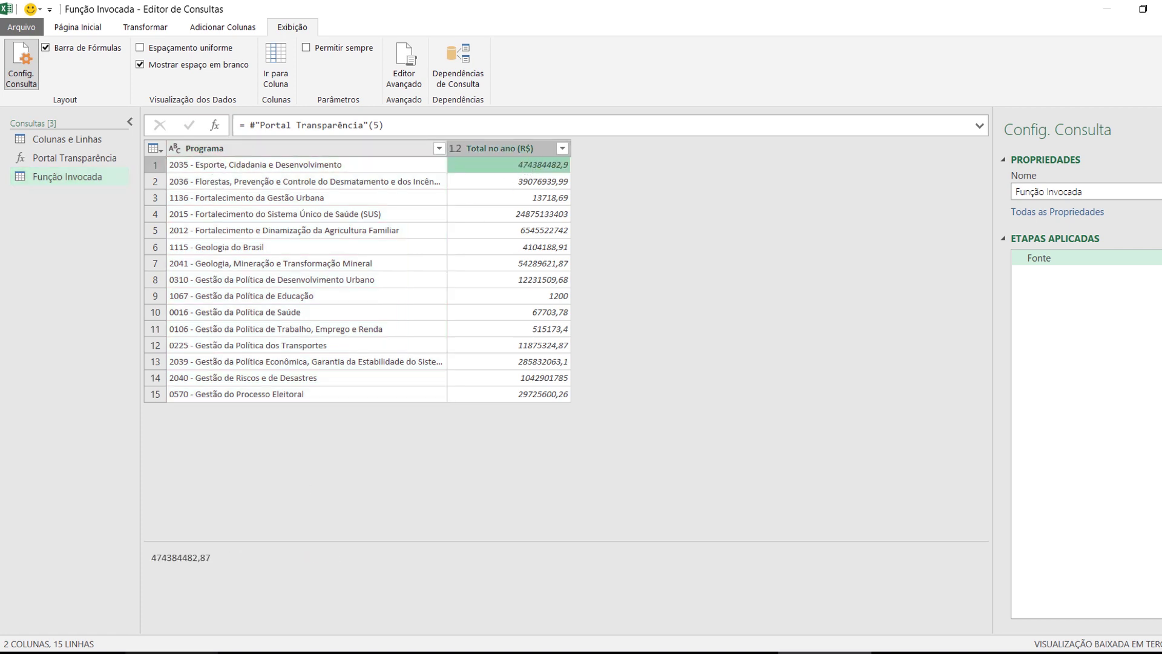
click(78, 652)
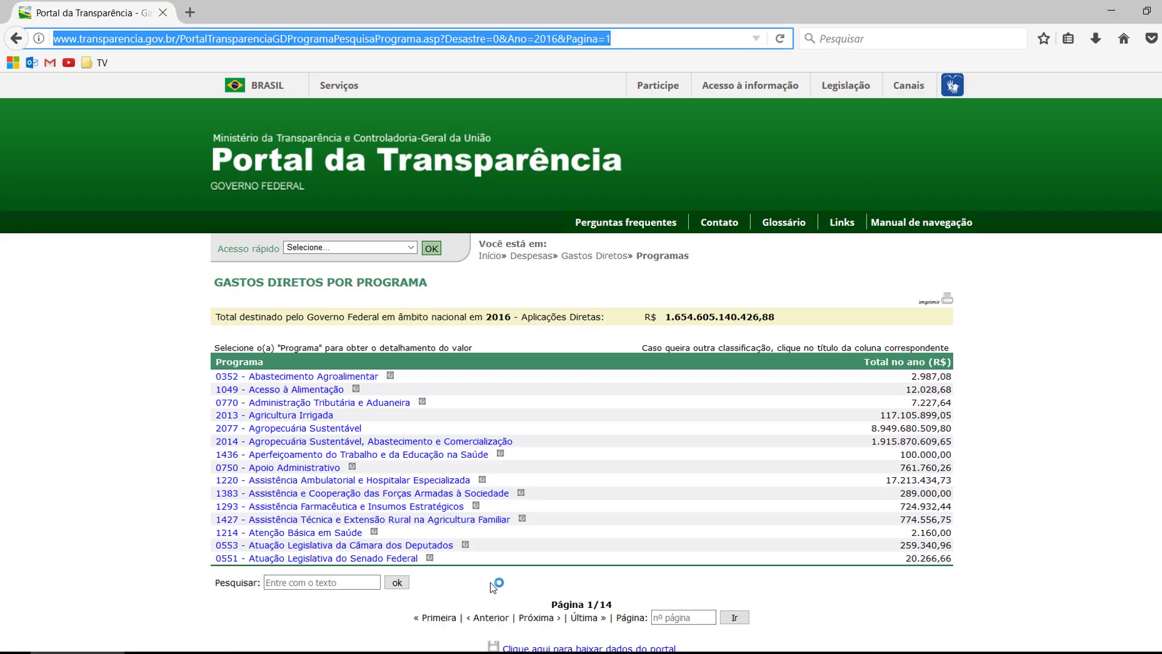
Advance the portal list to page 5 of 14 to match the query, then minimize Firefox
click(532, 622)
click(532, 619)
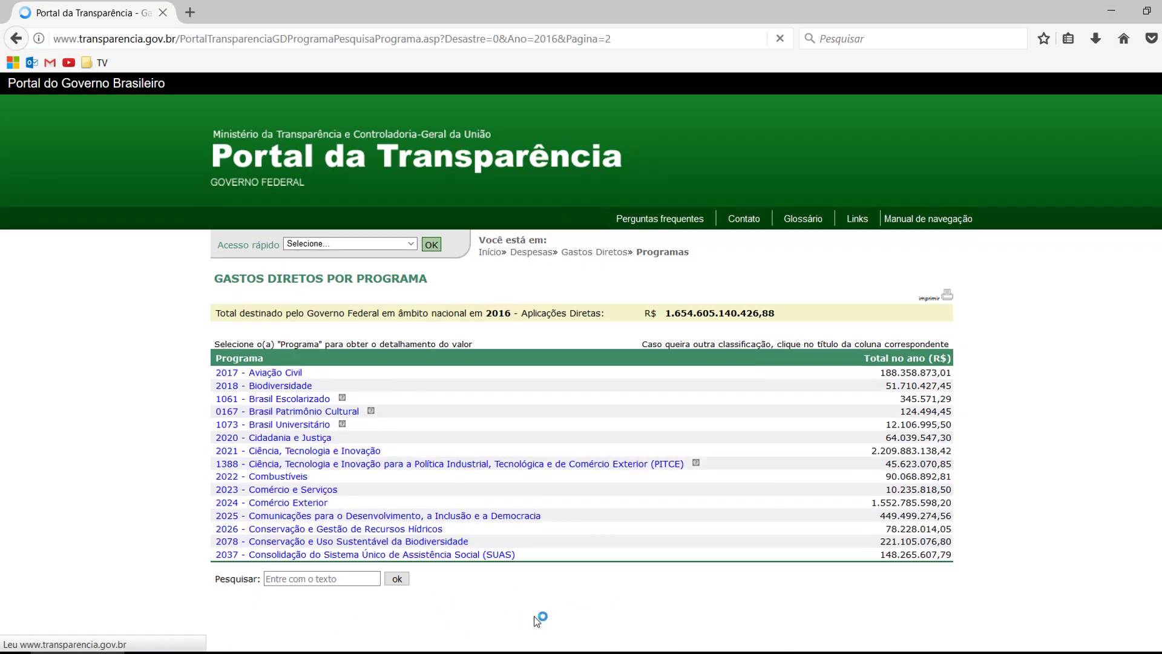
click(533, 618)
click(535, 619)
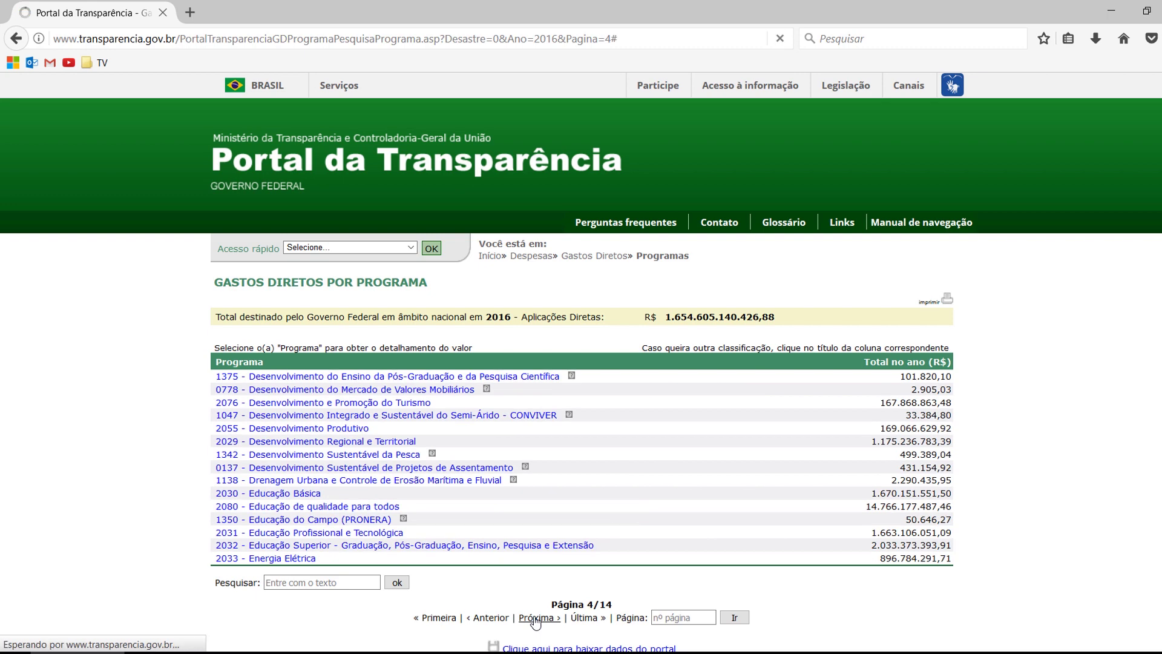
click(533, 618)
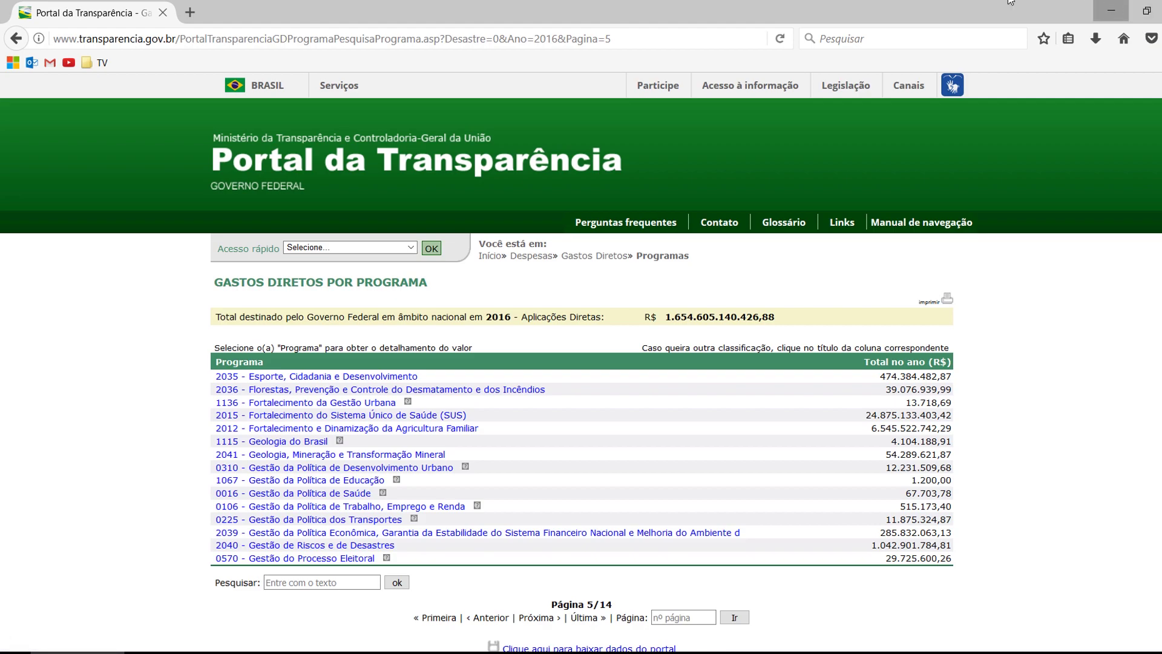
click(1111, 10)
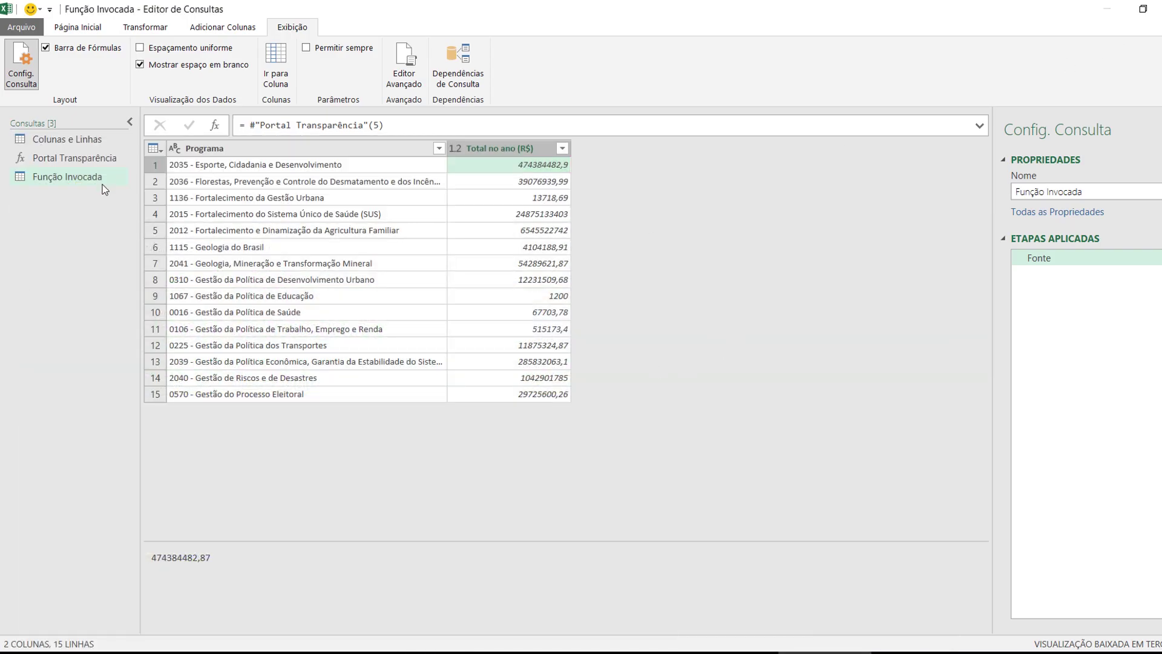
Delete the Função Invocada test query
right_click(71, 176)
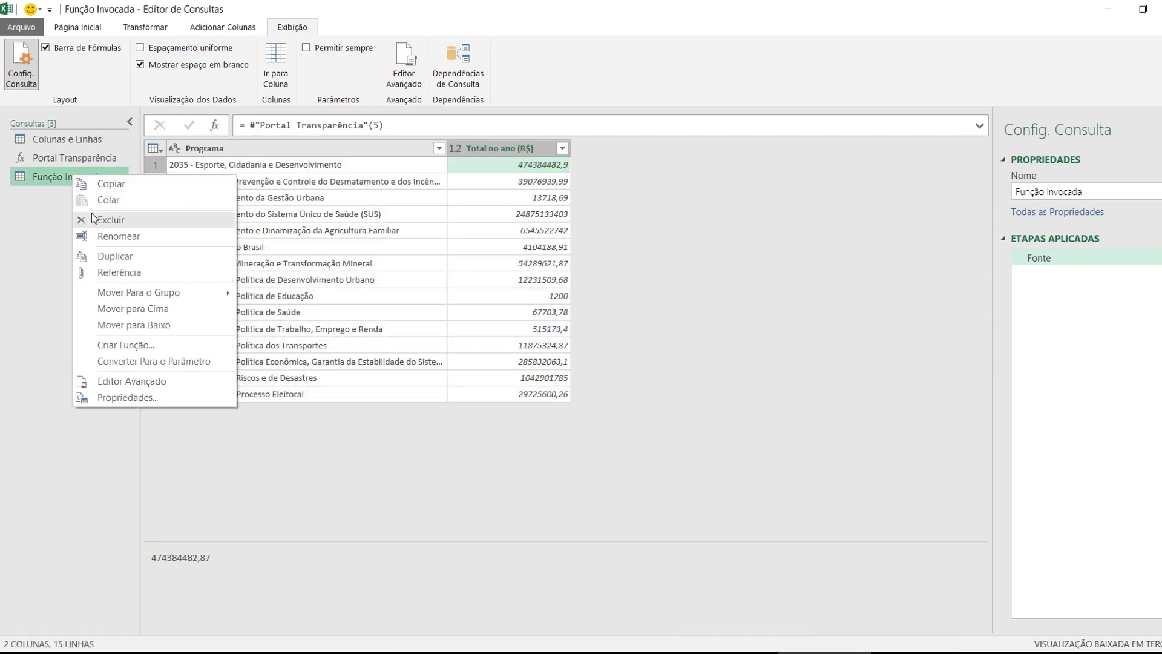
click(103, 219)
click(663, 361)
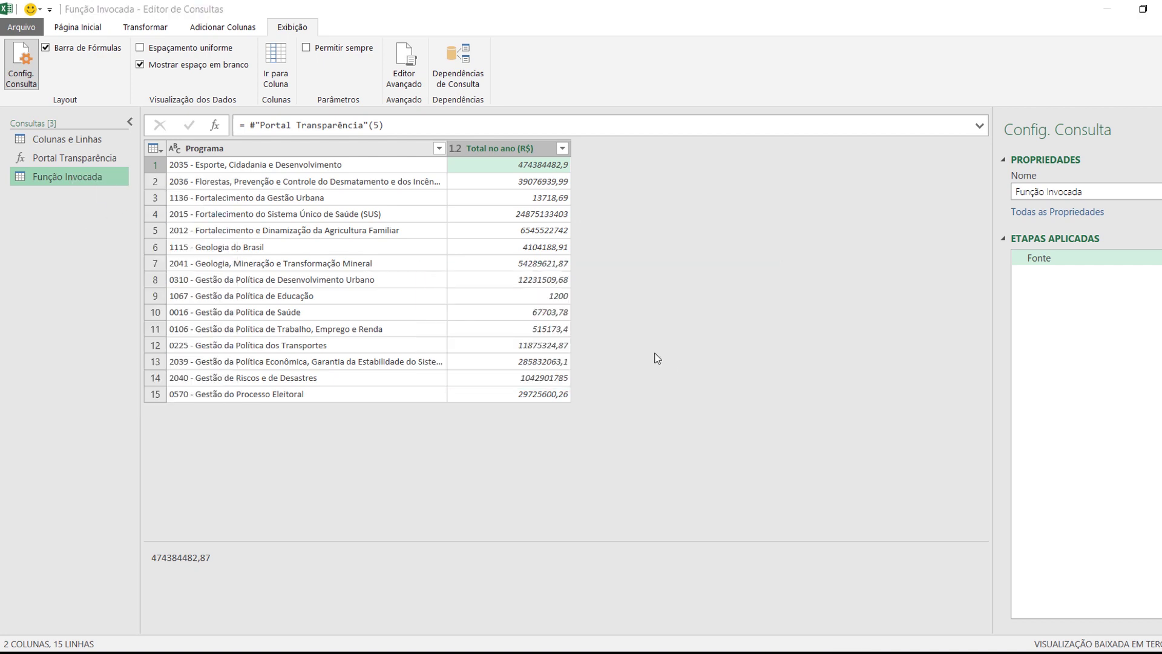
click(85, 159)
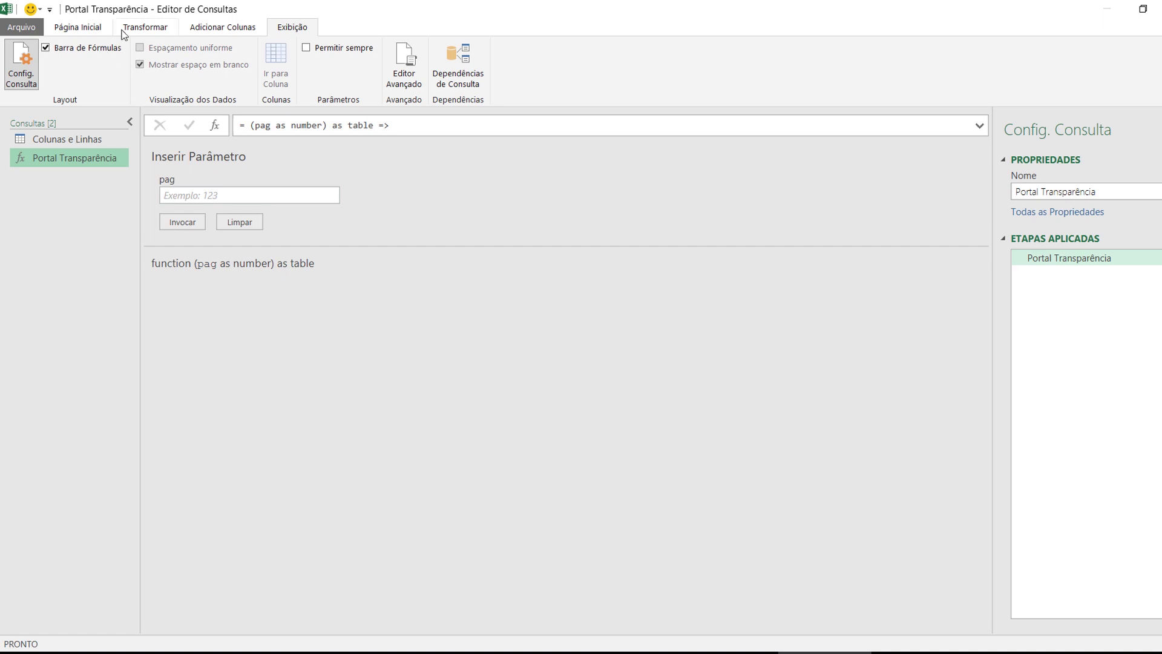
Create a blank query with the list {1..14} and convert it to a table
click(96, 26)
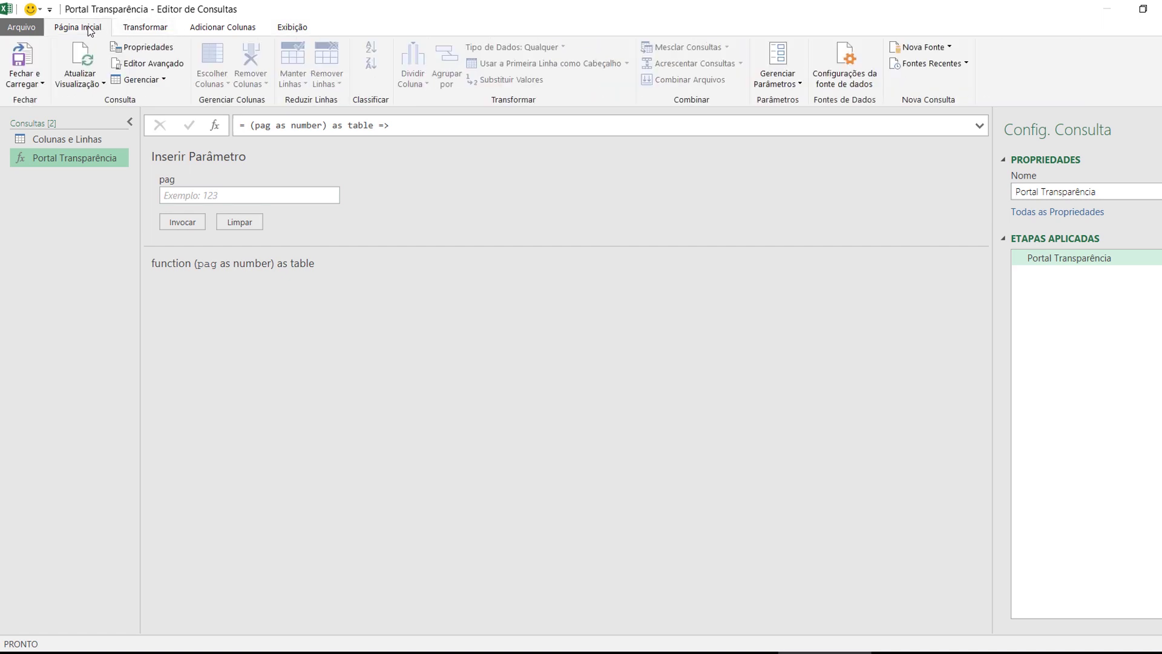
click(948, 47)
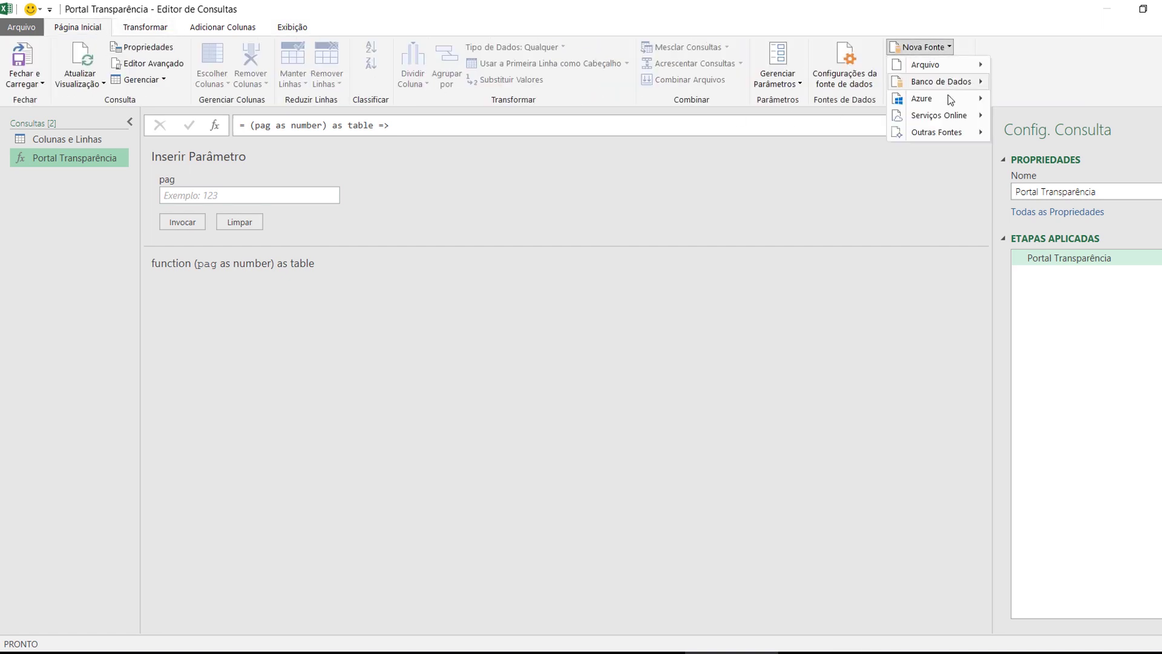
mouse_move(945, 135)
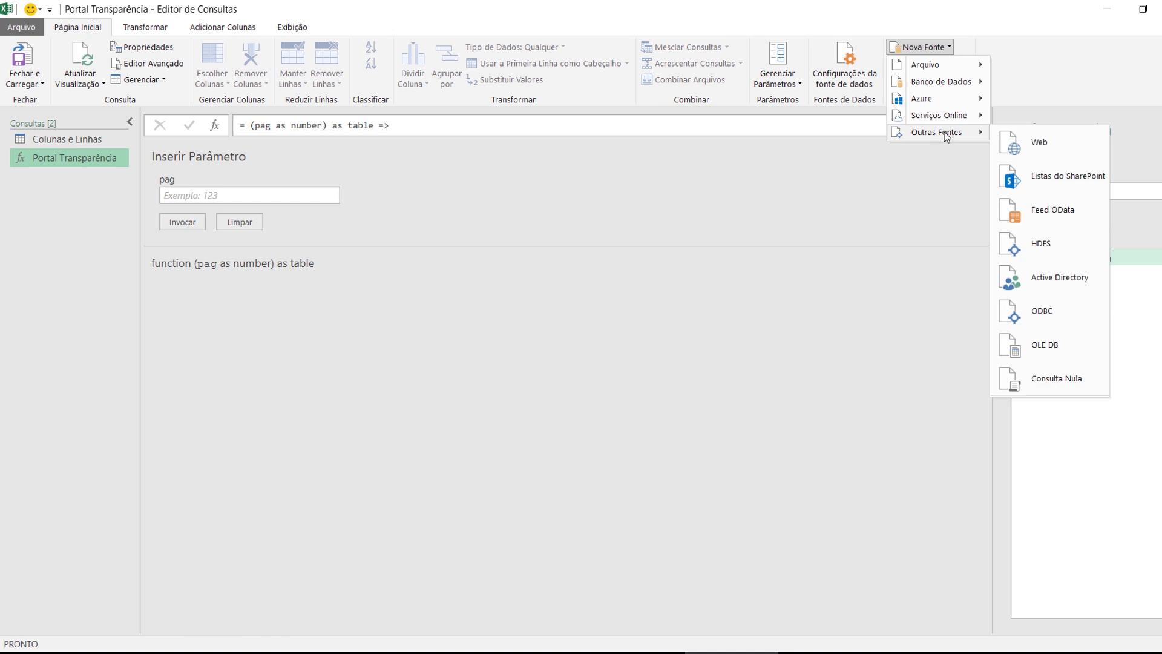
click(1046, 378)
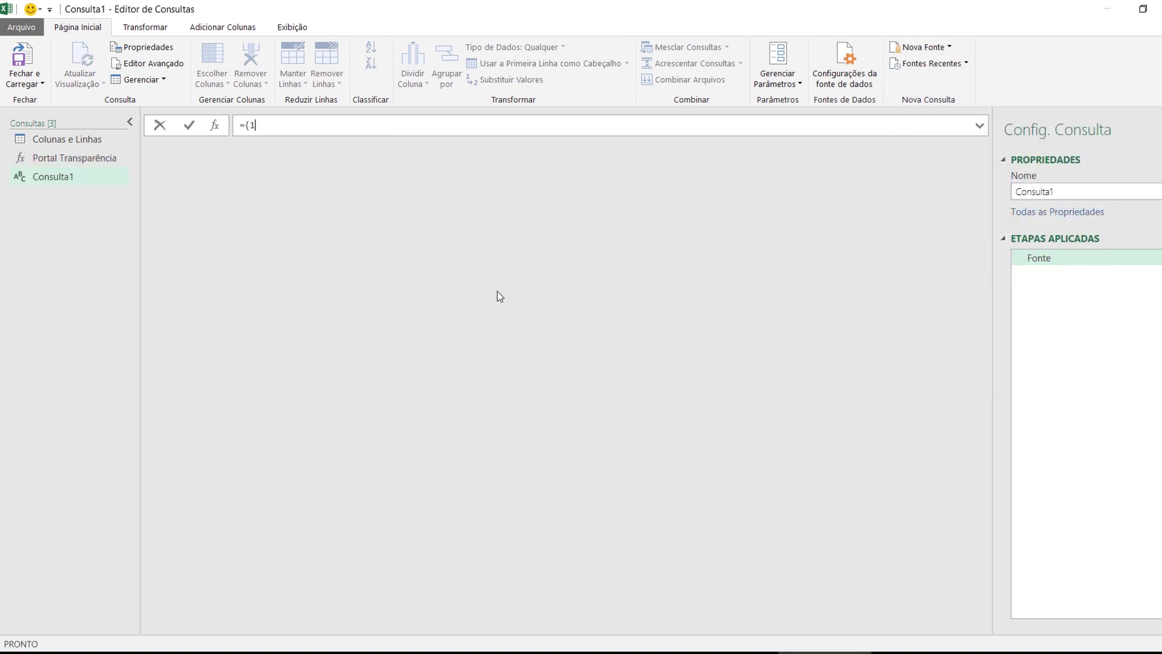
text({1..14)
key(Return)
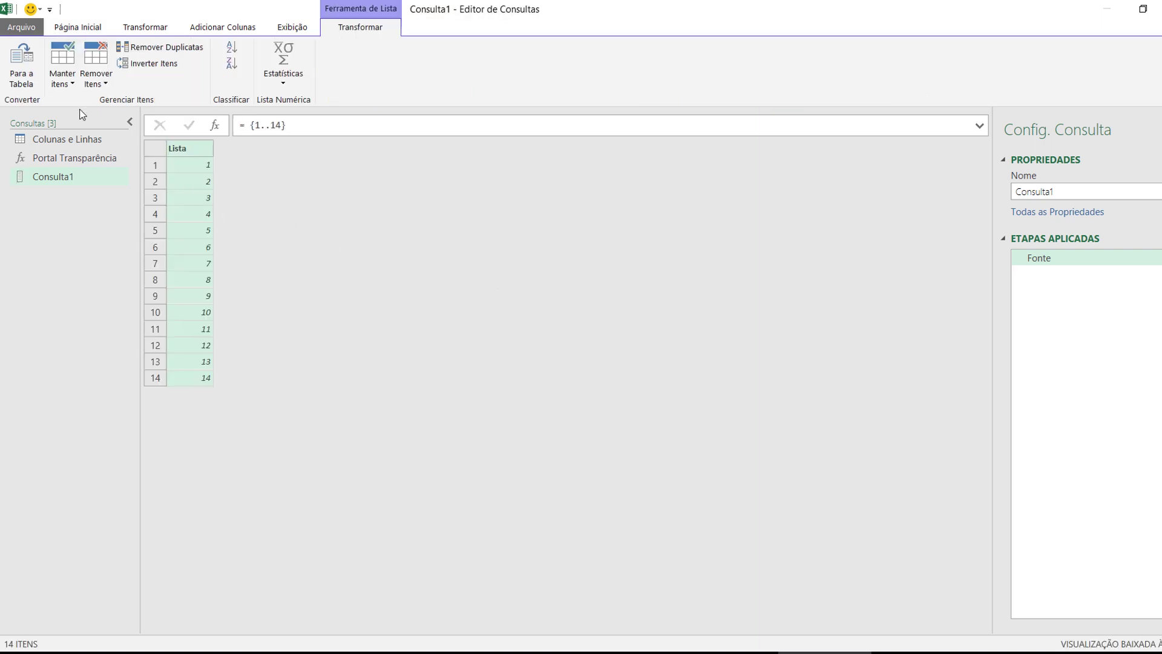
click(19, 77)
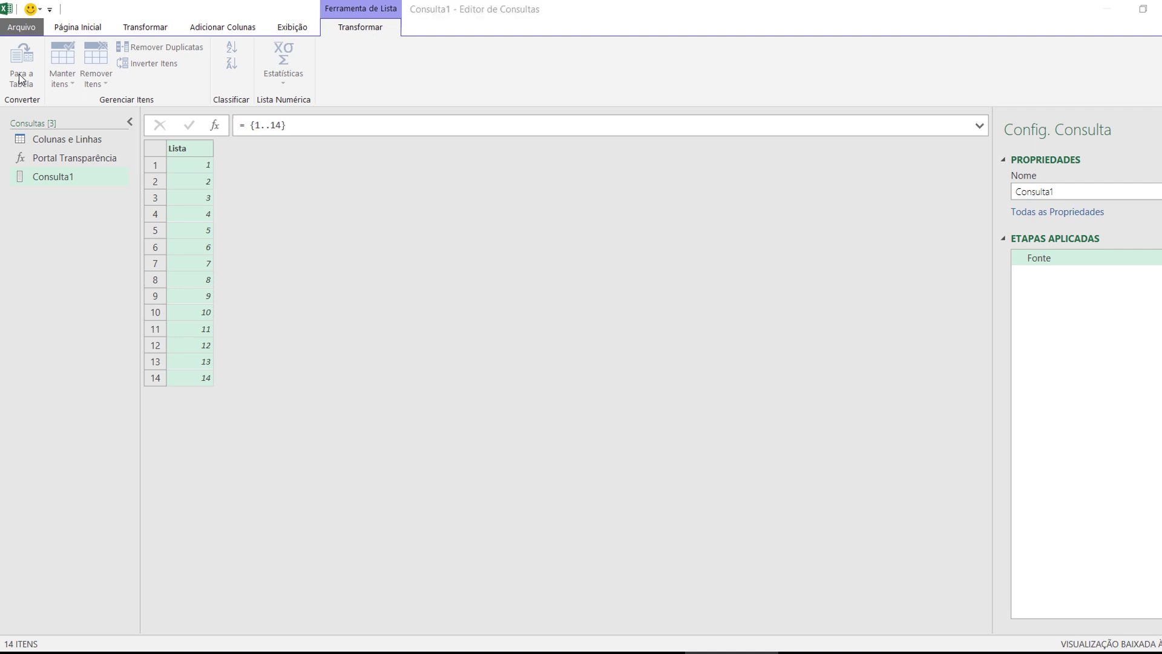
click(773, 400)
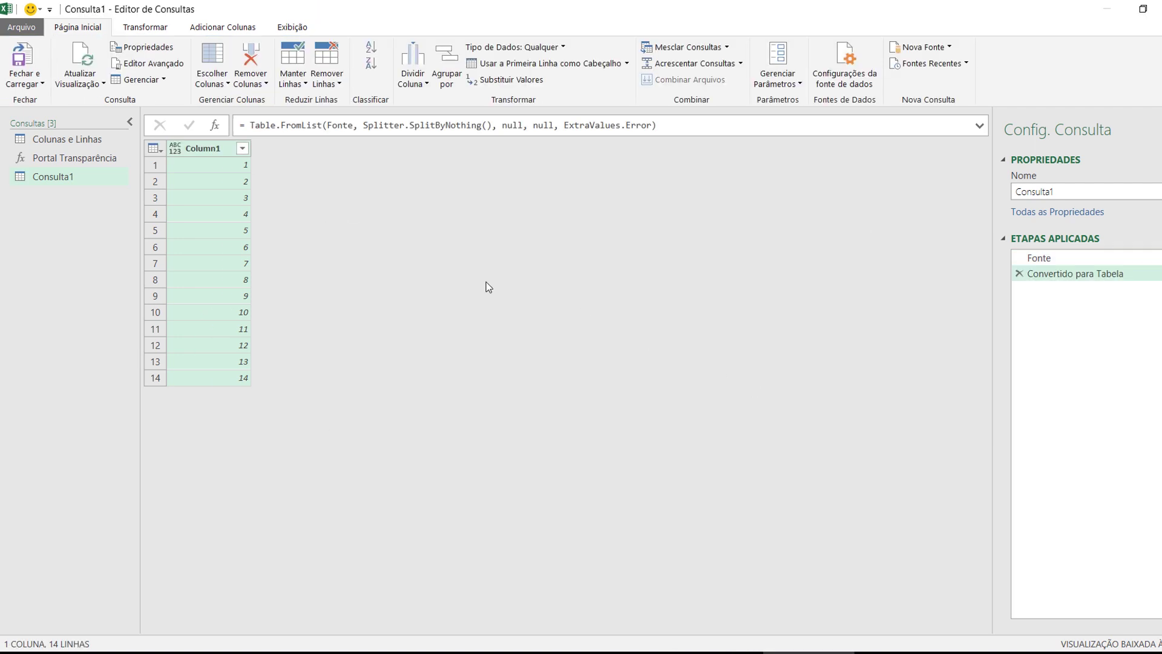
Rename the Column1 column to Pagina
double_click(224, 154)
text(Pagina)
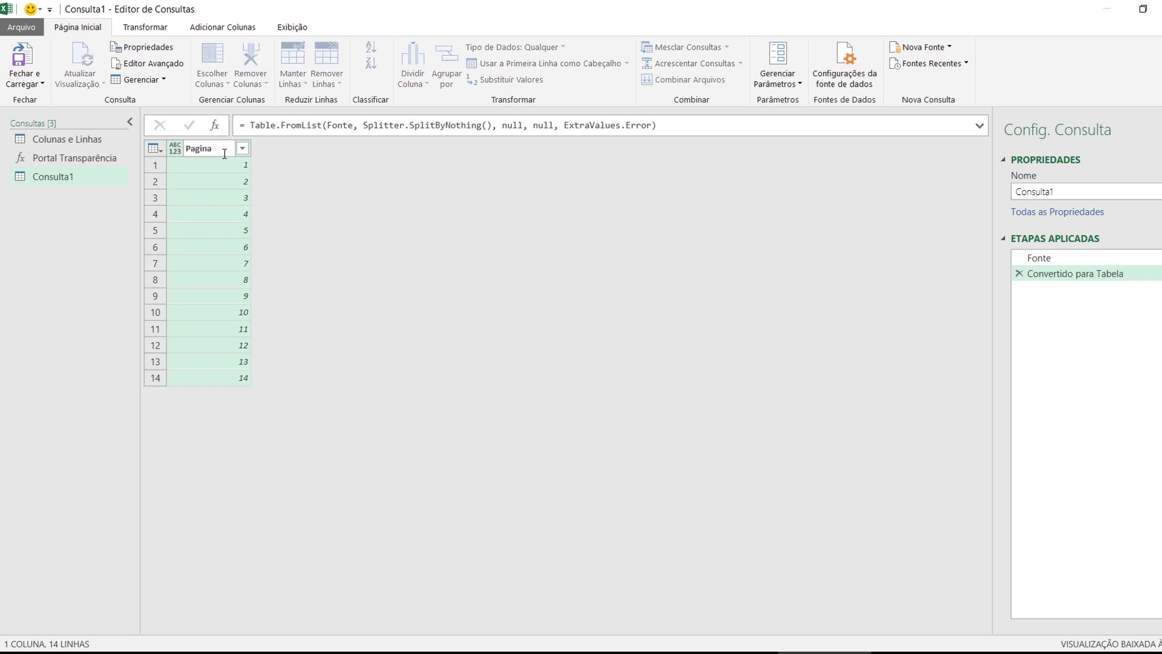
key(Return)
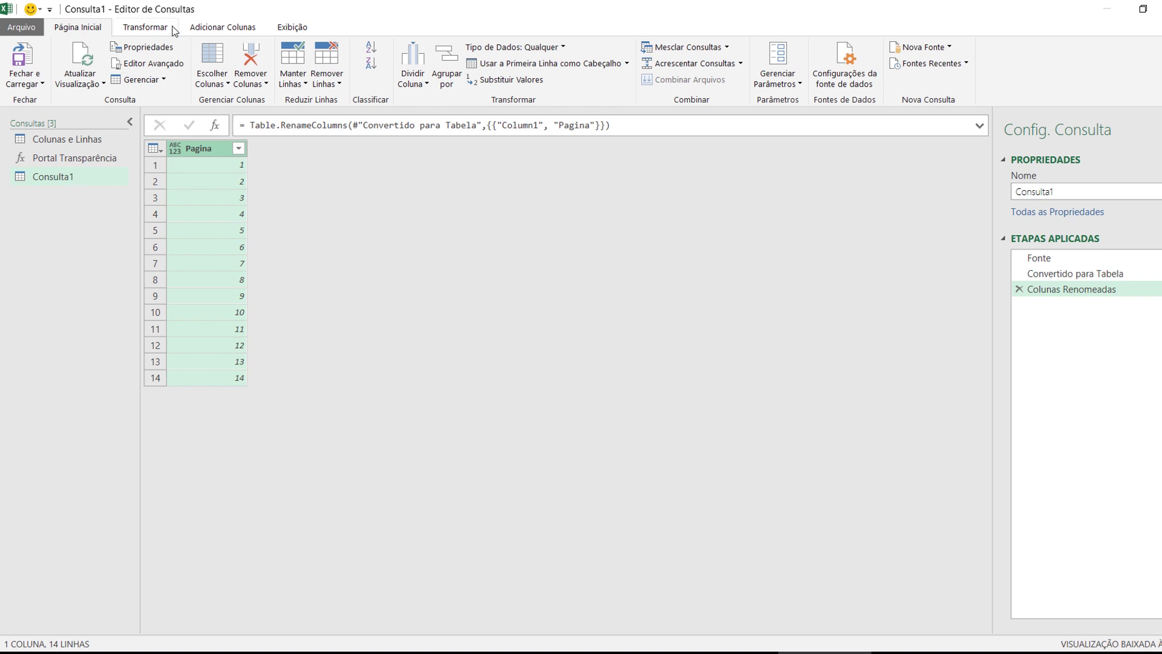
click(238, 28)
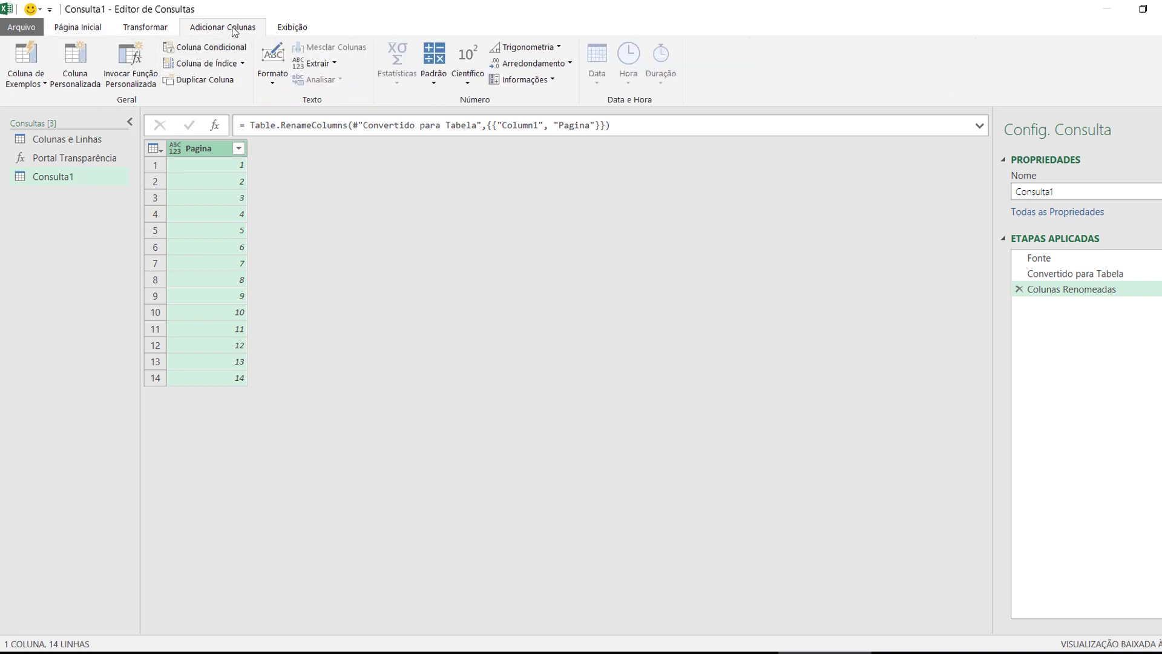
Invoke the Portal Transparência custom function on each row, passing the Pagina column as pag
click(137, 78)
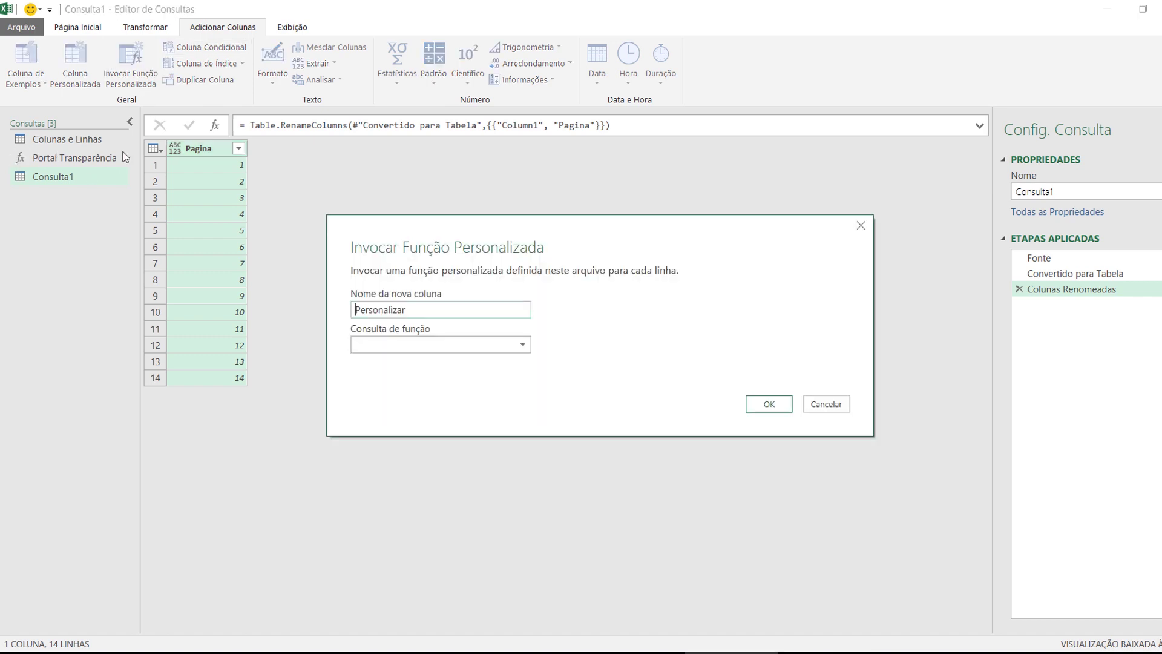
click(401, 346)
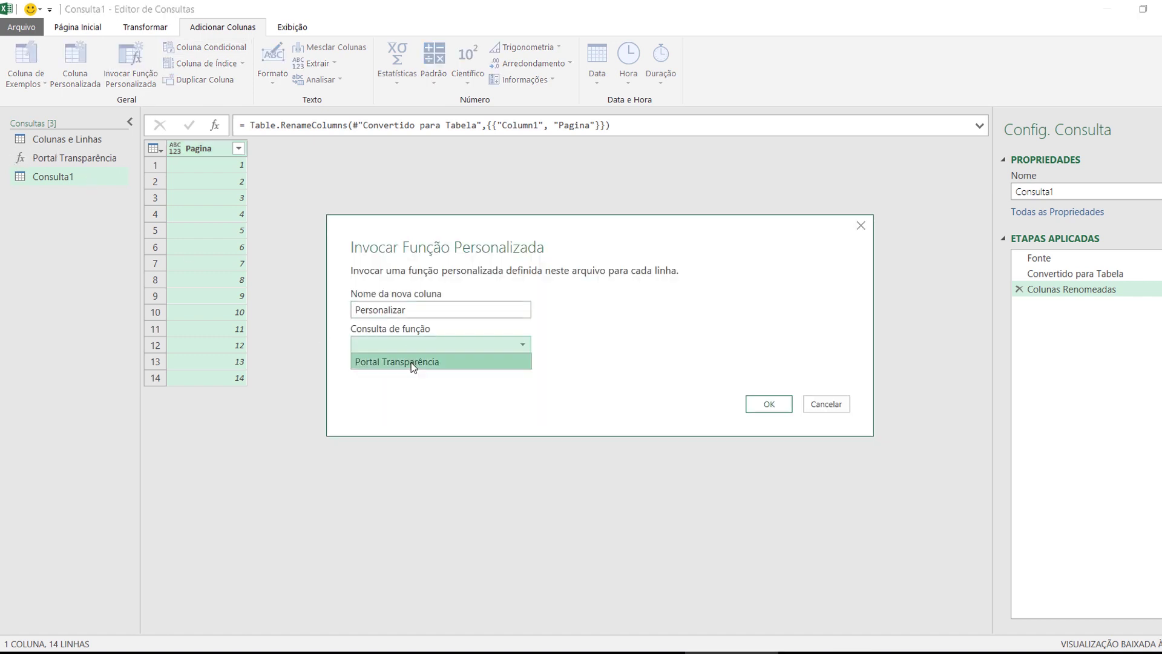
click(411, 362)
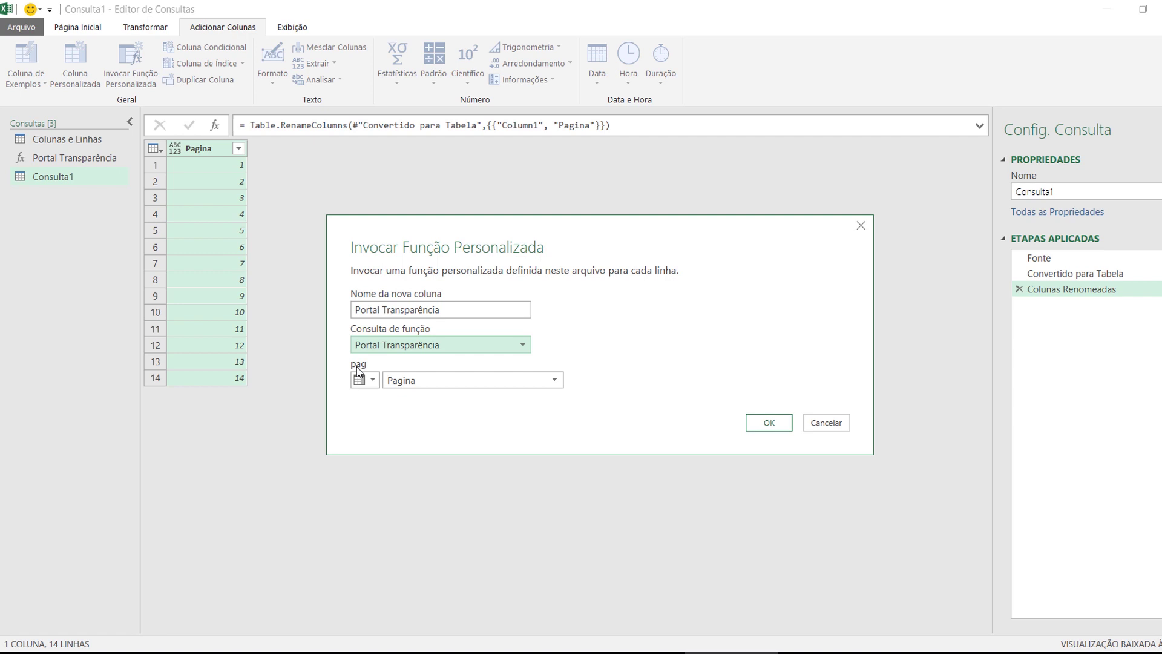
click(395, 380)
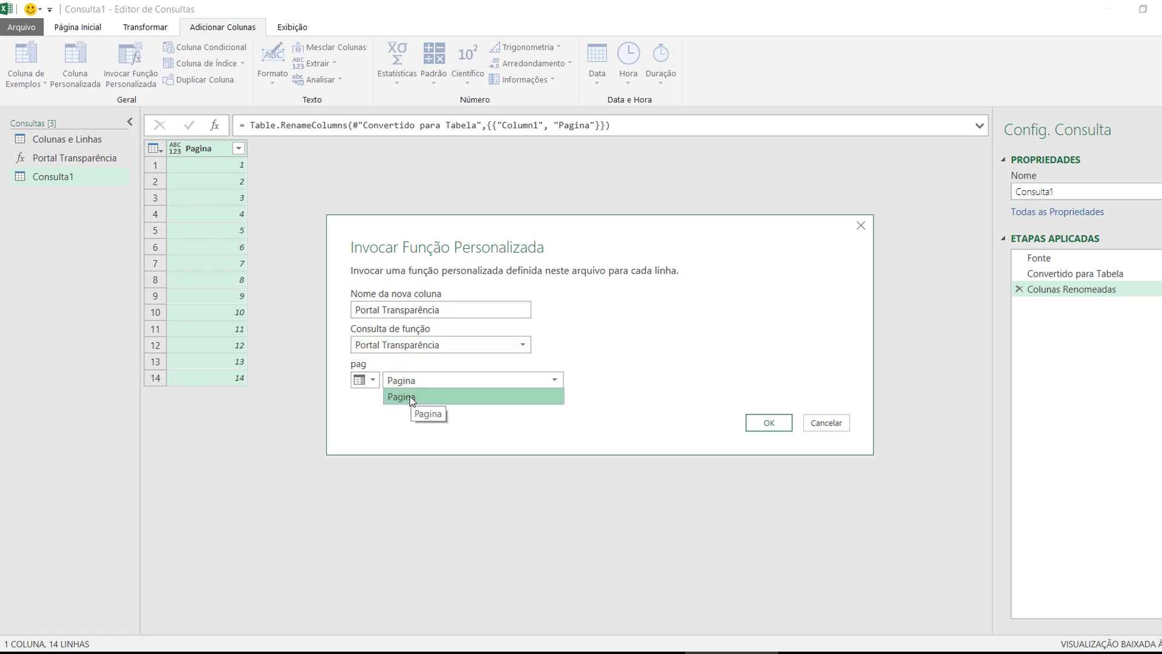
click(446, 434)
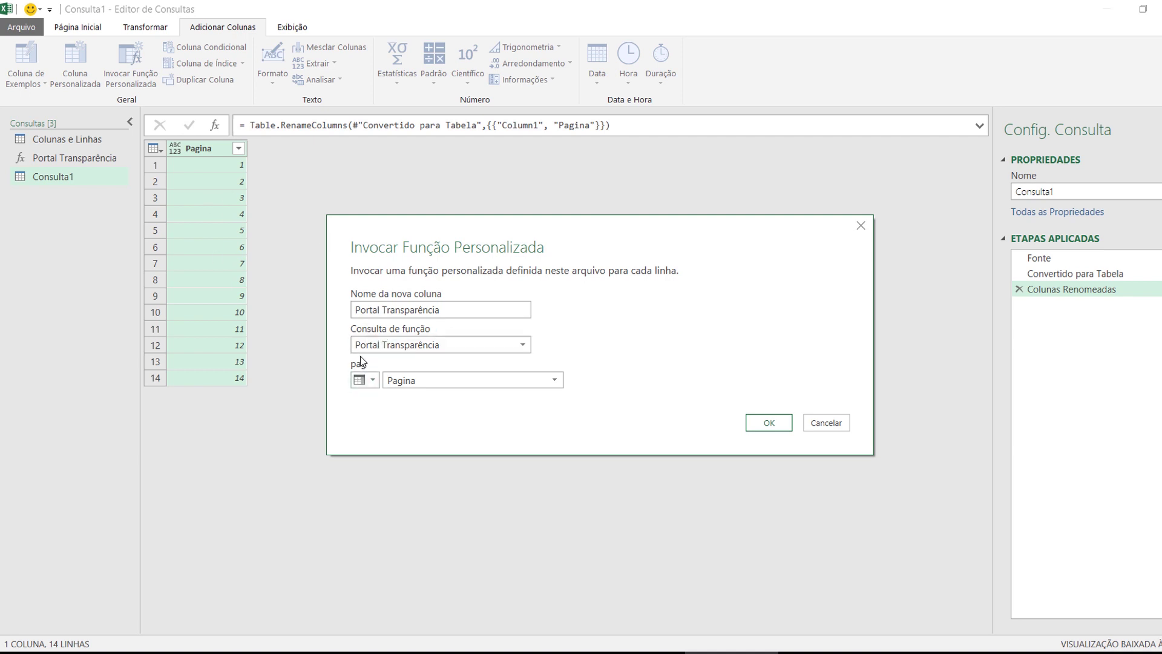
click(777, 427)
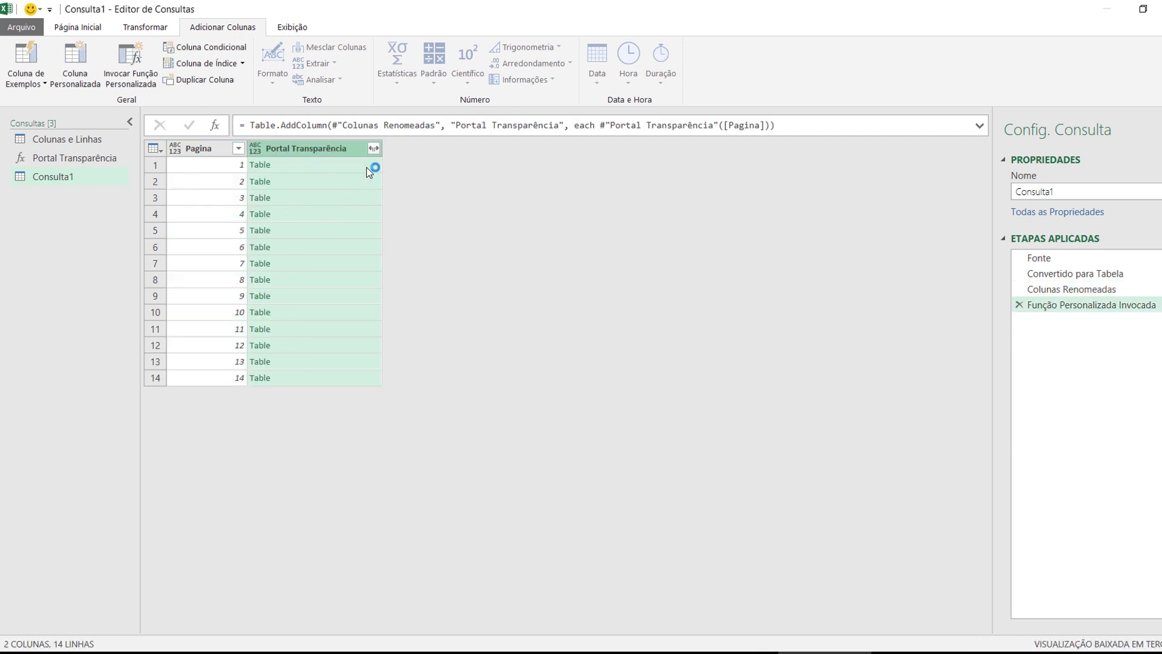
Expand Portal Transparência into Programa and Total no ano (R$) columns without the original-name prefix
click(374, 149)
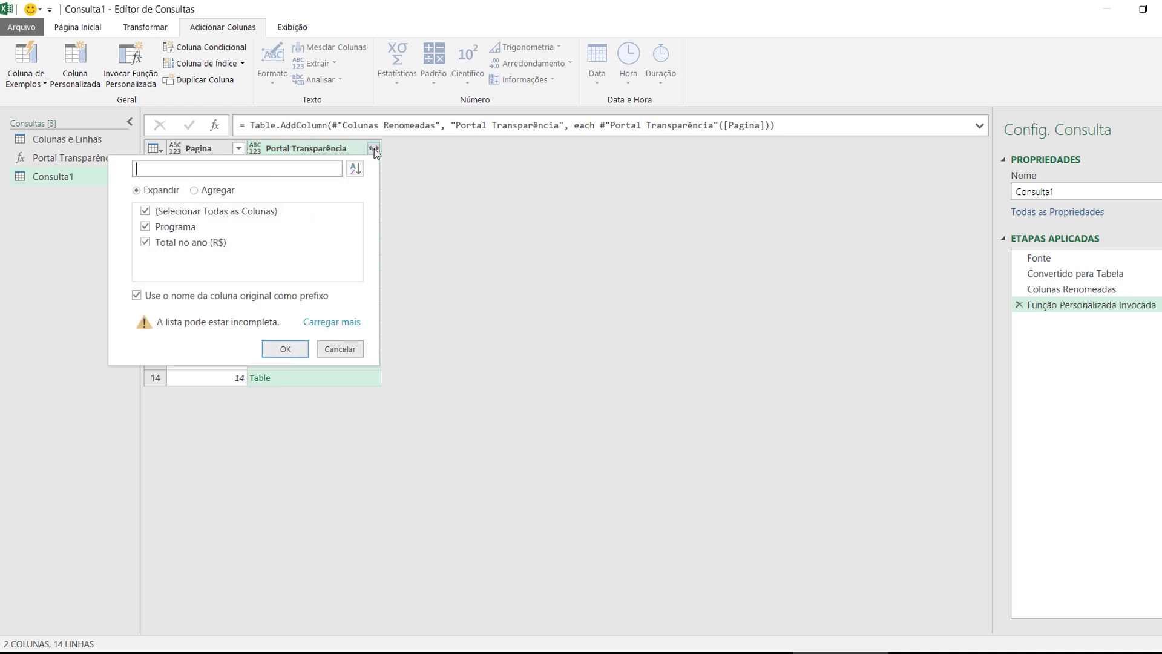
click(174, 227)
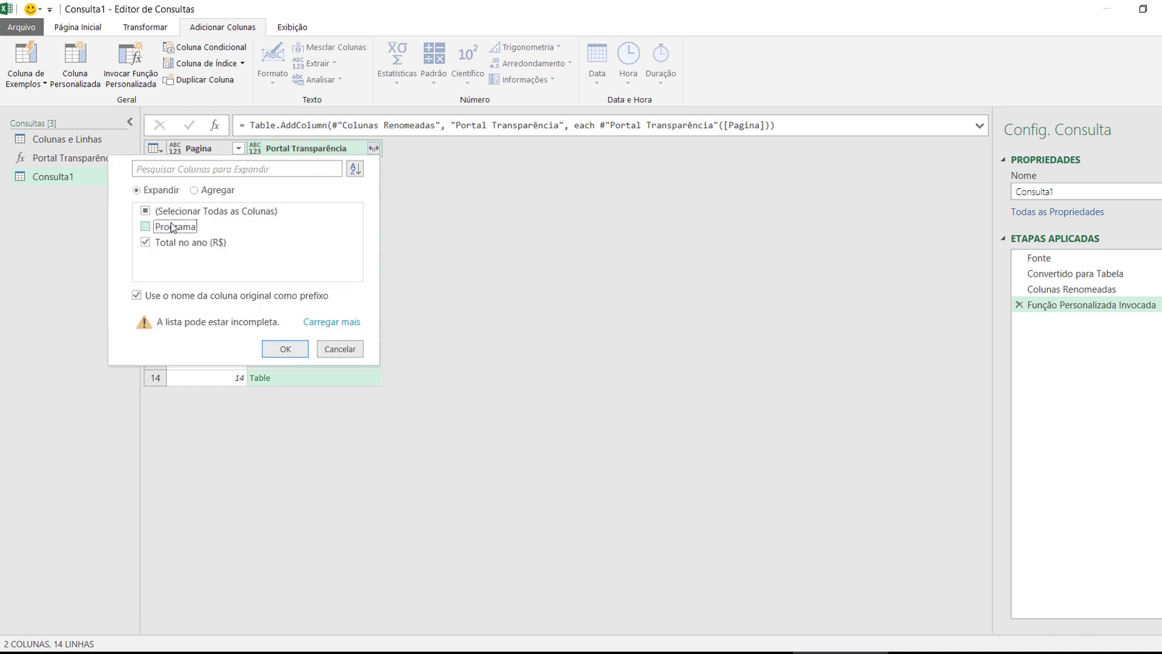
click(172, 227)
click(248, 298)
click(292, 353)
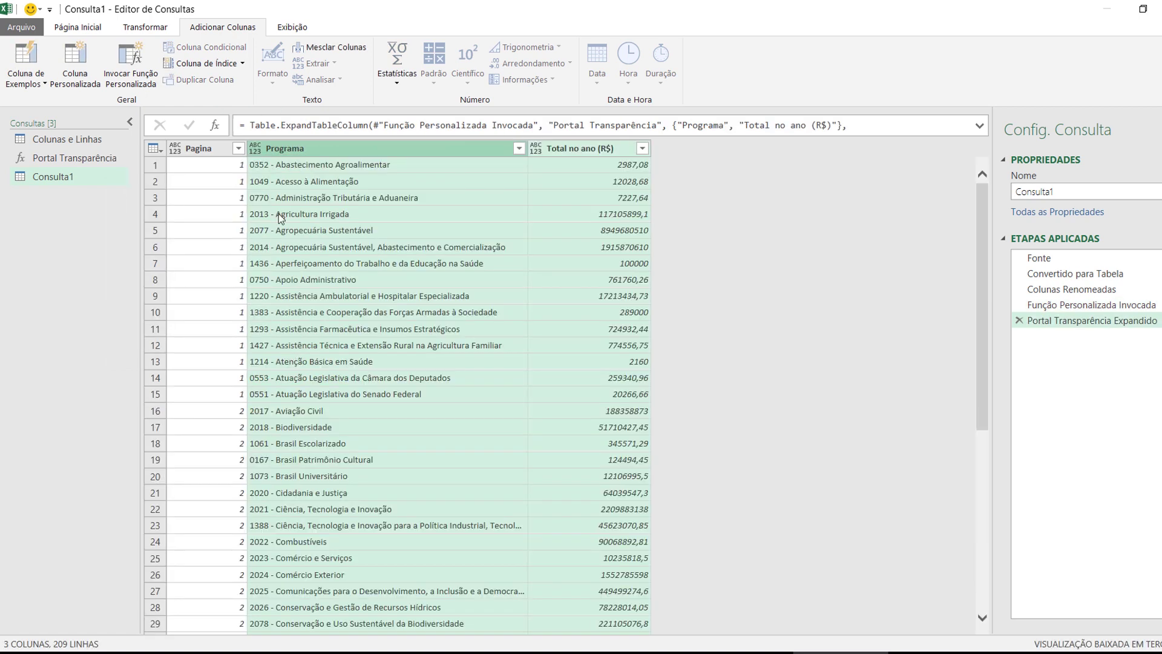
Scroll through the 209 expanded rows, checking entries such as 1458 - Vetor Logístico Leste
click(280, 217)
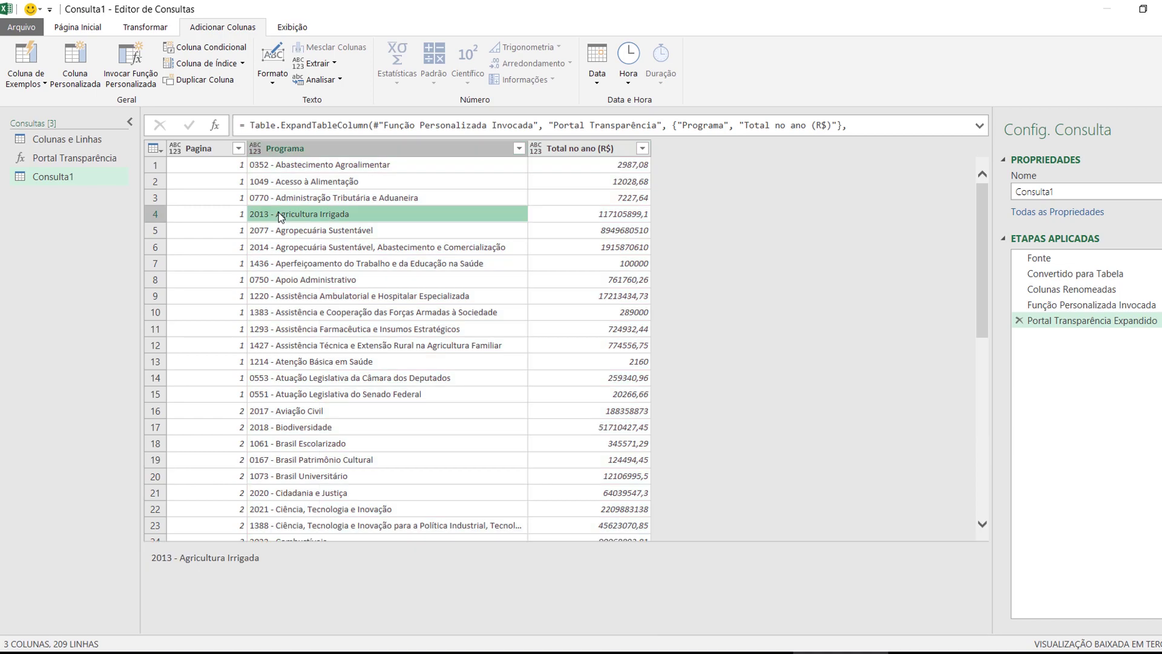
click(220, 243)
scroll(235, 270, down, 6)
scroll(235, 270, down, 4)
click(223, 235)
scroll(224, 303, down, 15)
scroll(224, 315, down, 20)
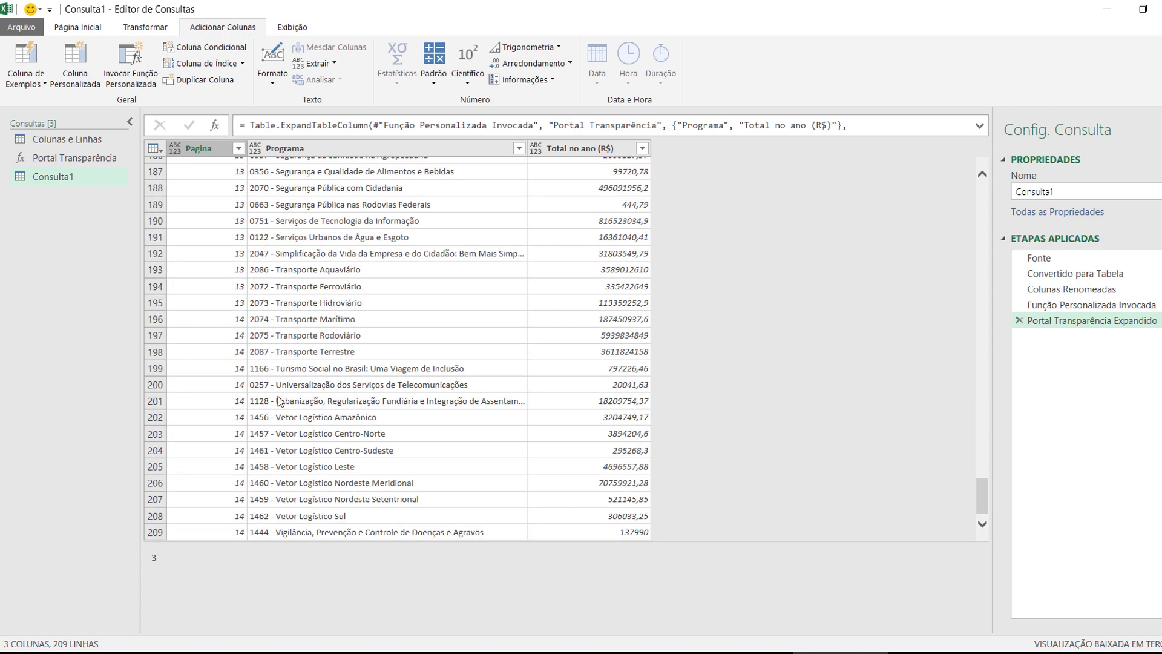
click(472, 469)
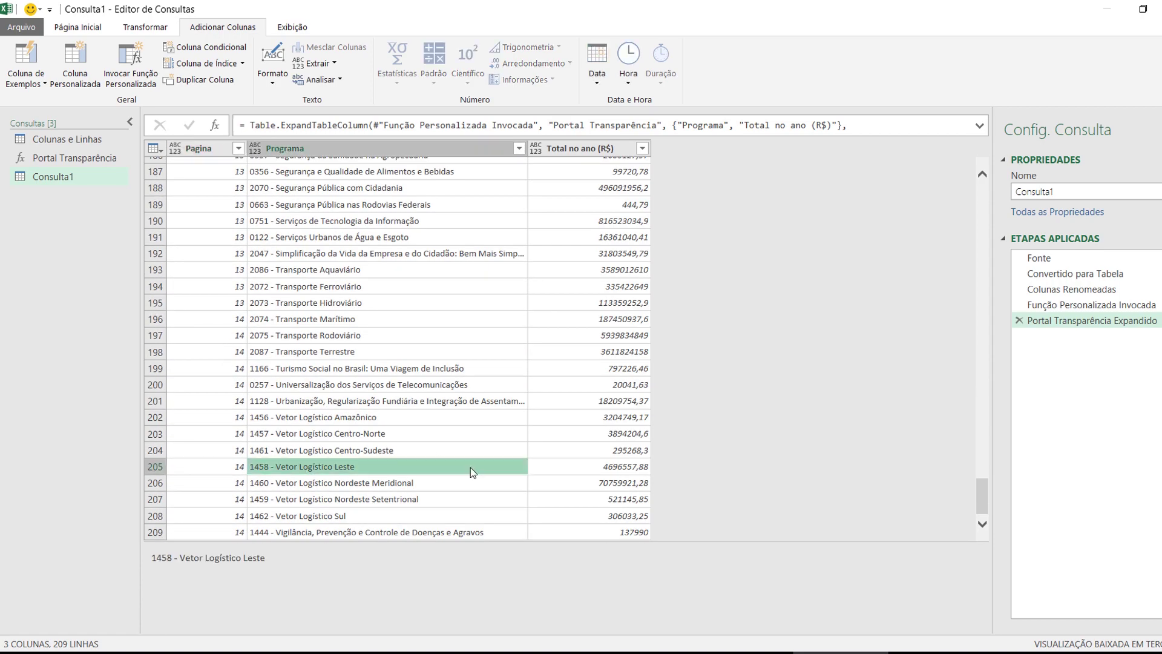
click(549, 450)
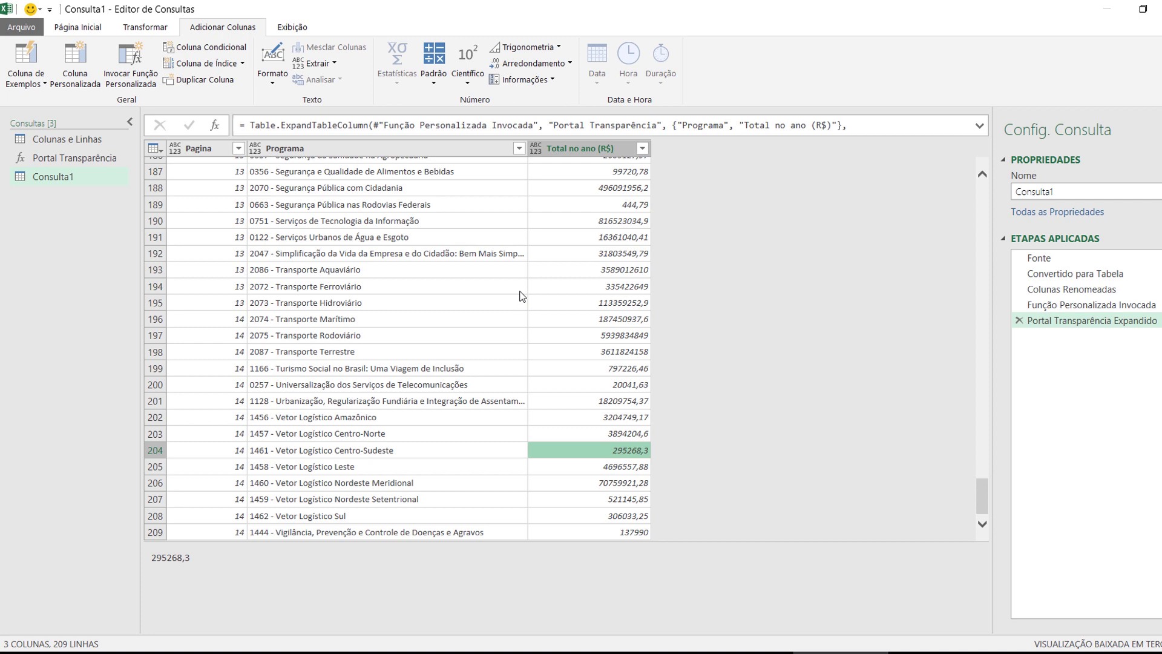
Rename the Consulta1 query to 'Despesas Governo'
double_click(52, 177)
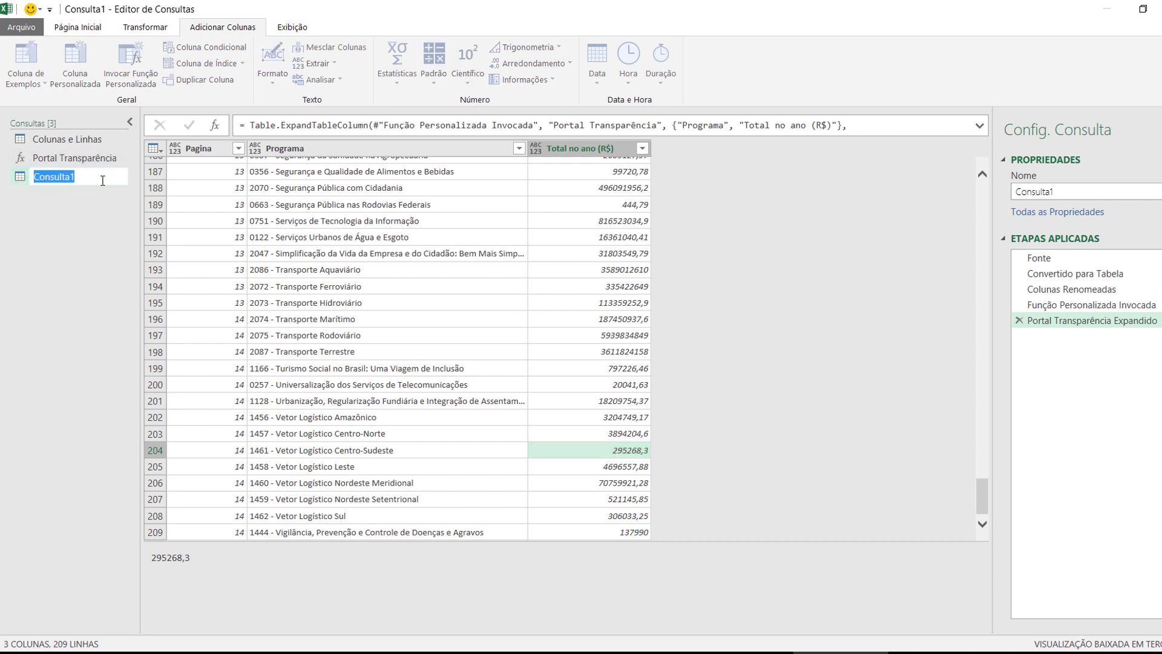
text(Despesas Governo)
key(Return)
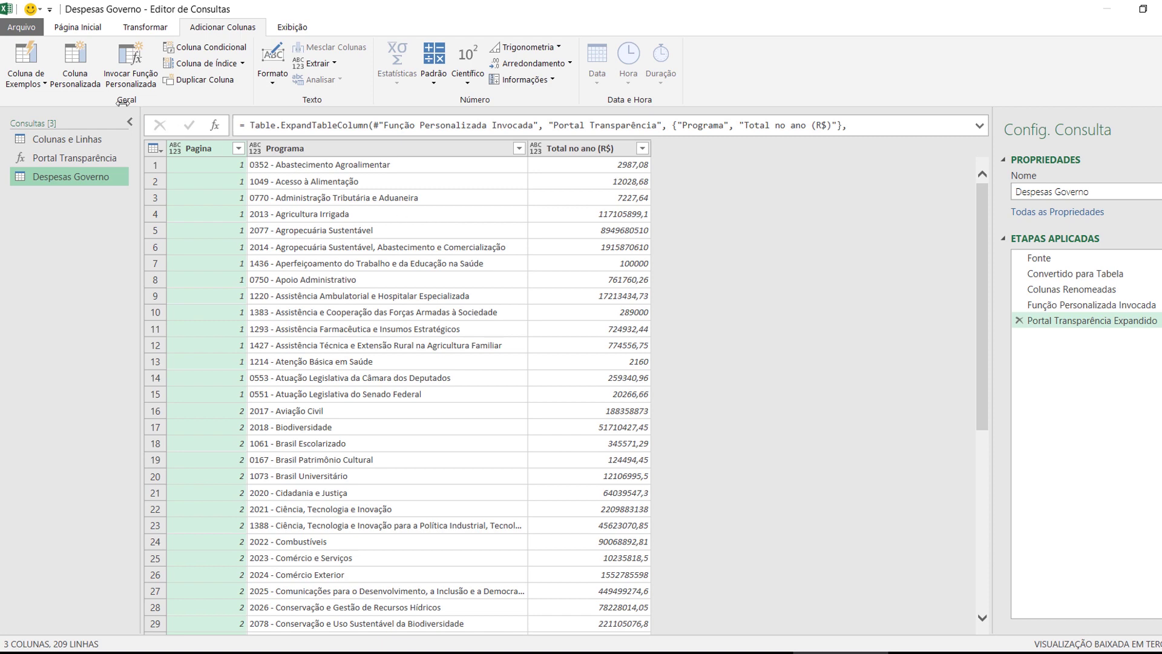
Close and load Despesas Governo to sheet Planilha8, then scroll through the loaded table
click(77, 27)
click(35, 56)
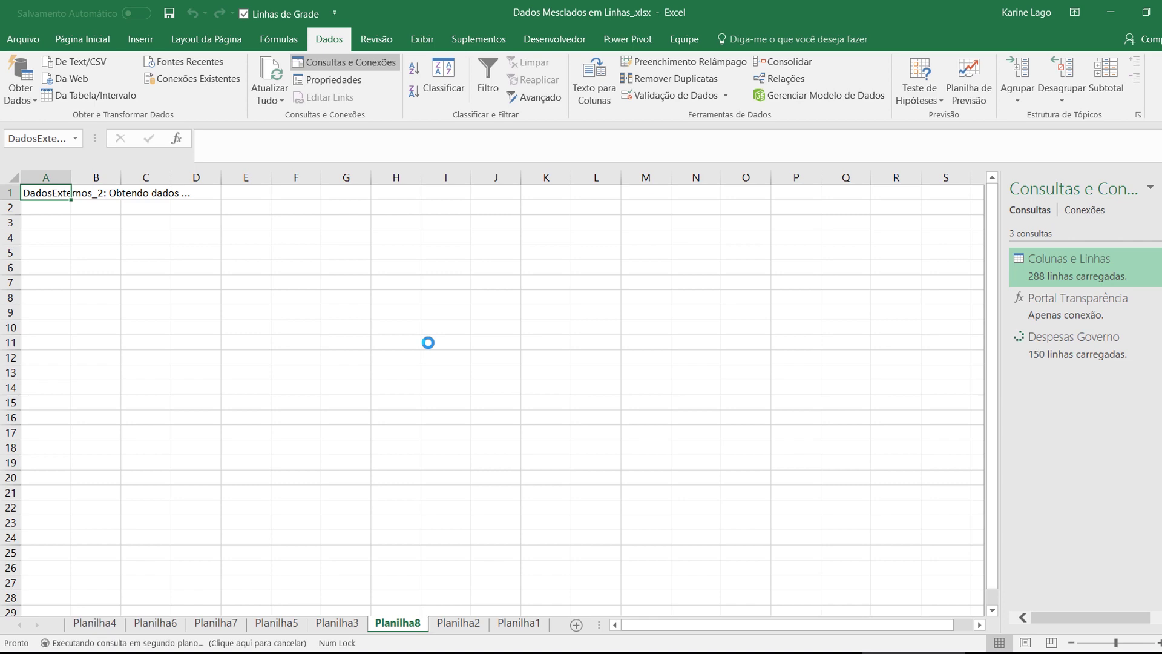
click(434, 341)
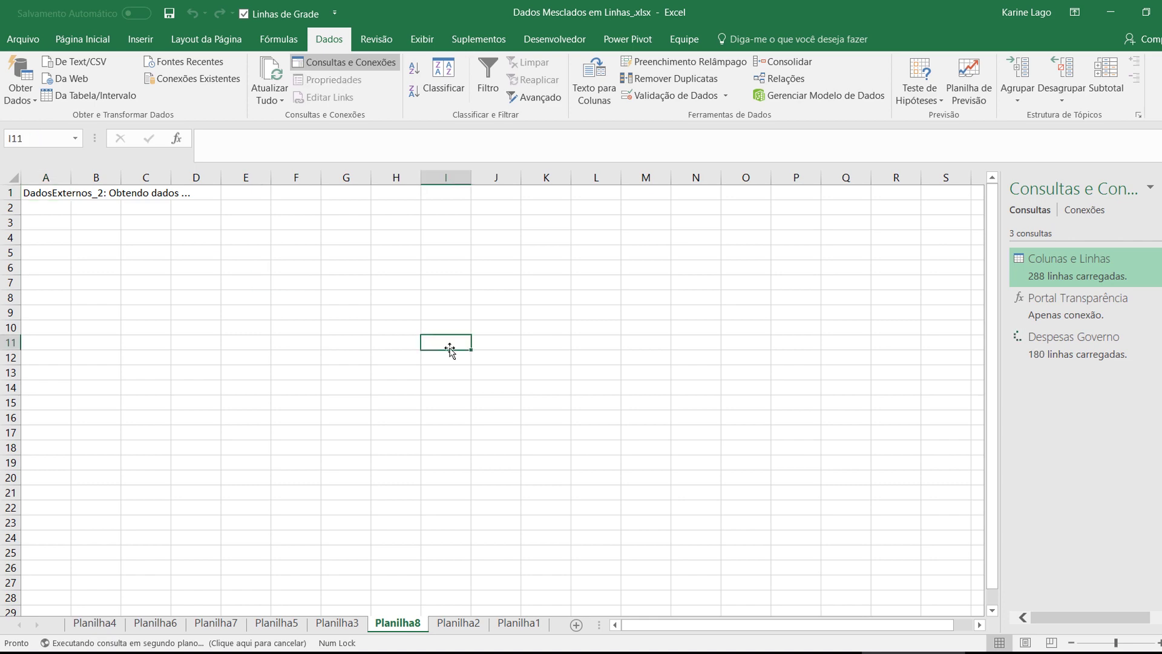
click(450, 350)
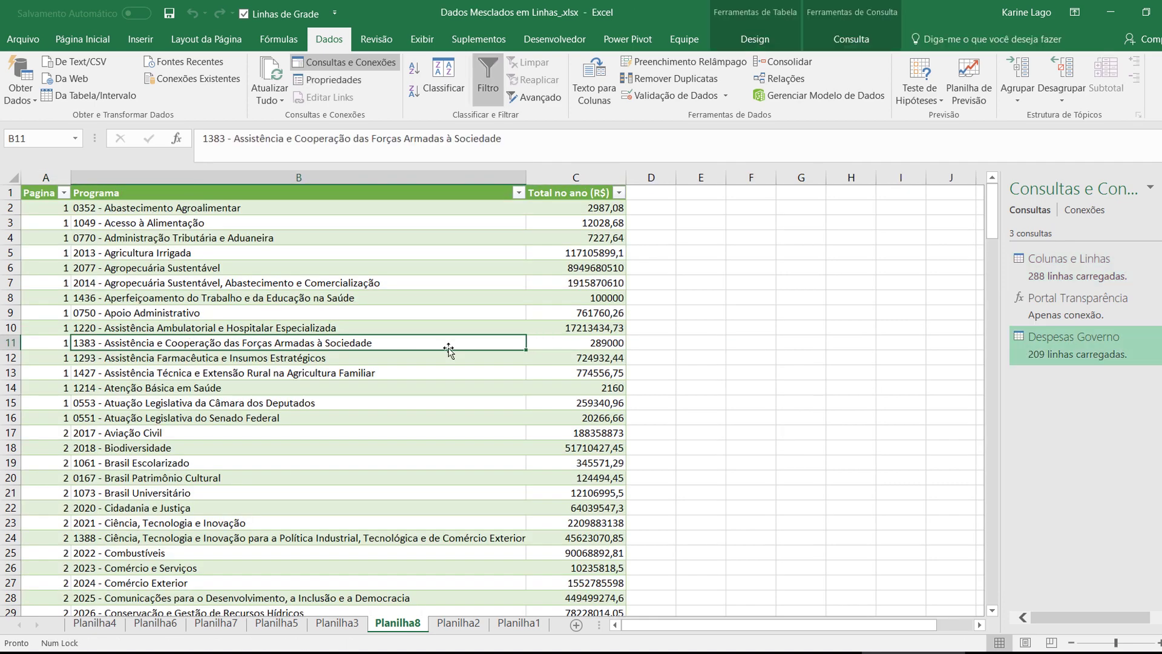
scroll(146, 422, down, 20)
scroll(146, 422, down, 1)
scroll(146, 424, up, 20)
scroll(145, 426, up, 7)
click(810, 648)
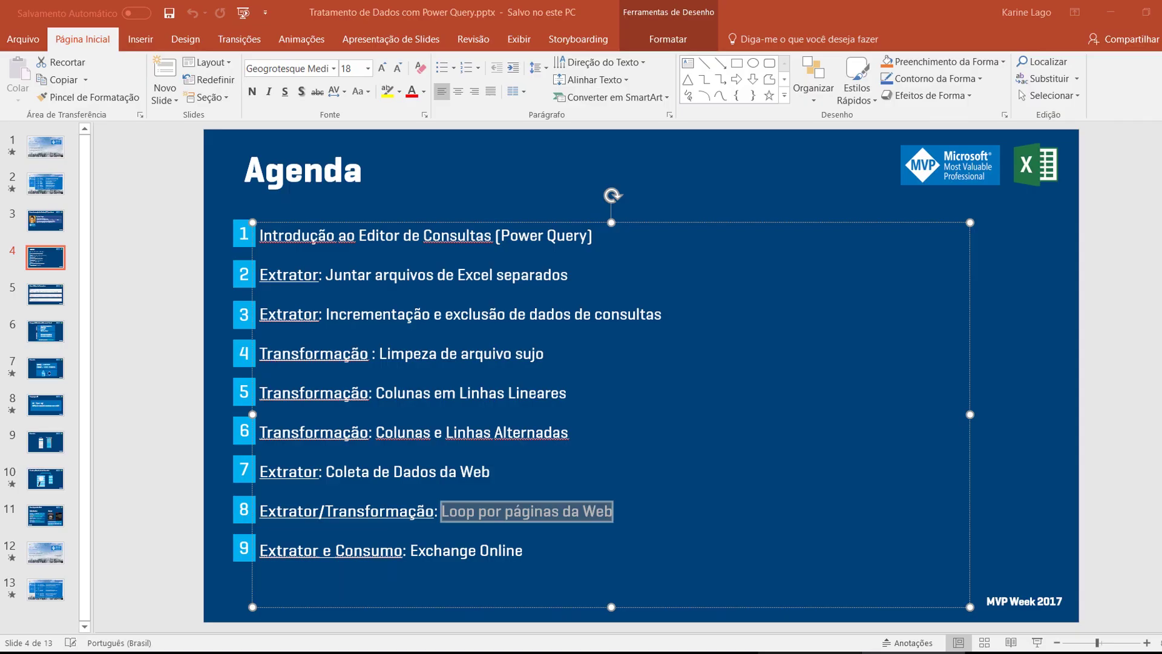
click(419, 551)
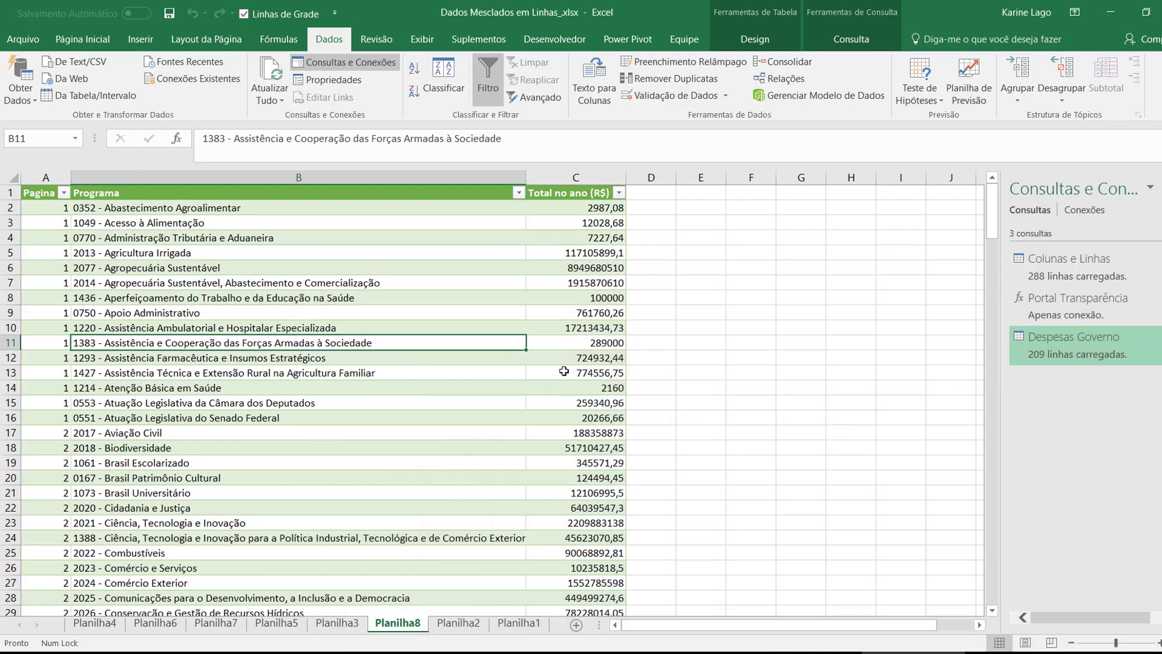
click(638, 267)
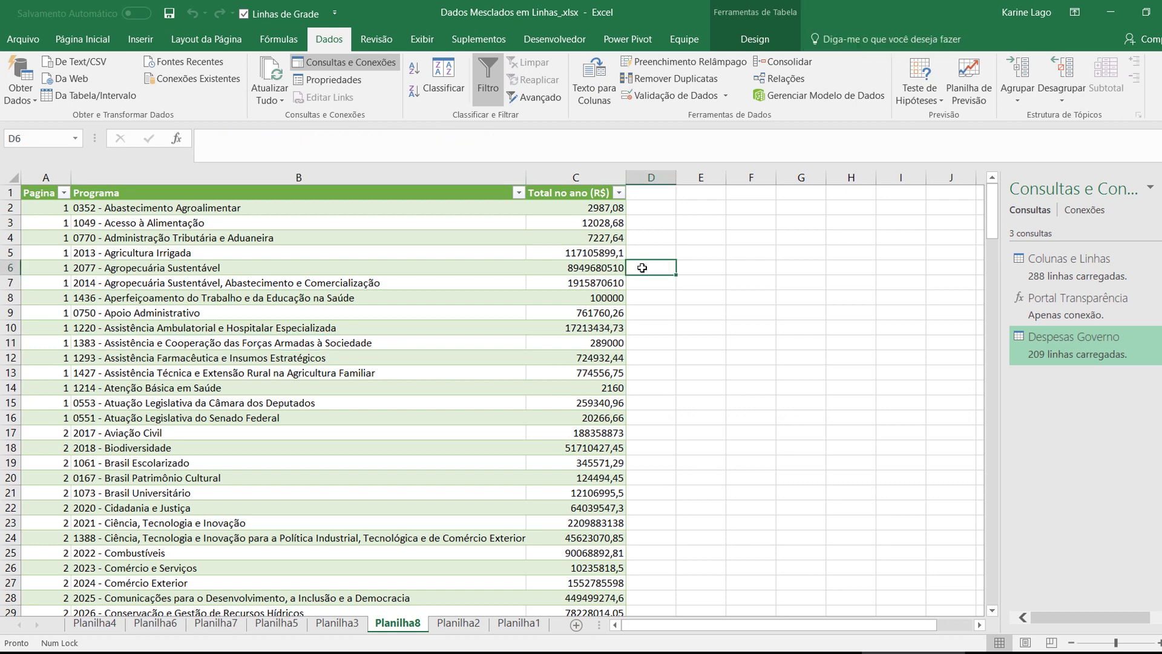
On a new sheet, connect to Microsoft Exchange Online using the mailbox's e-mail address
click(580, 625)
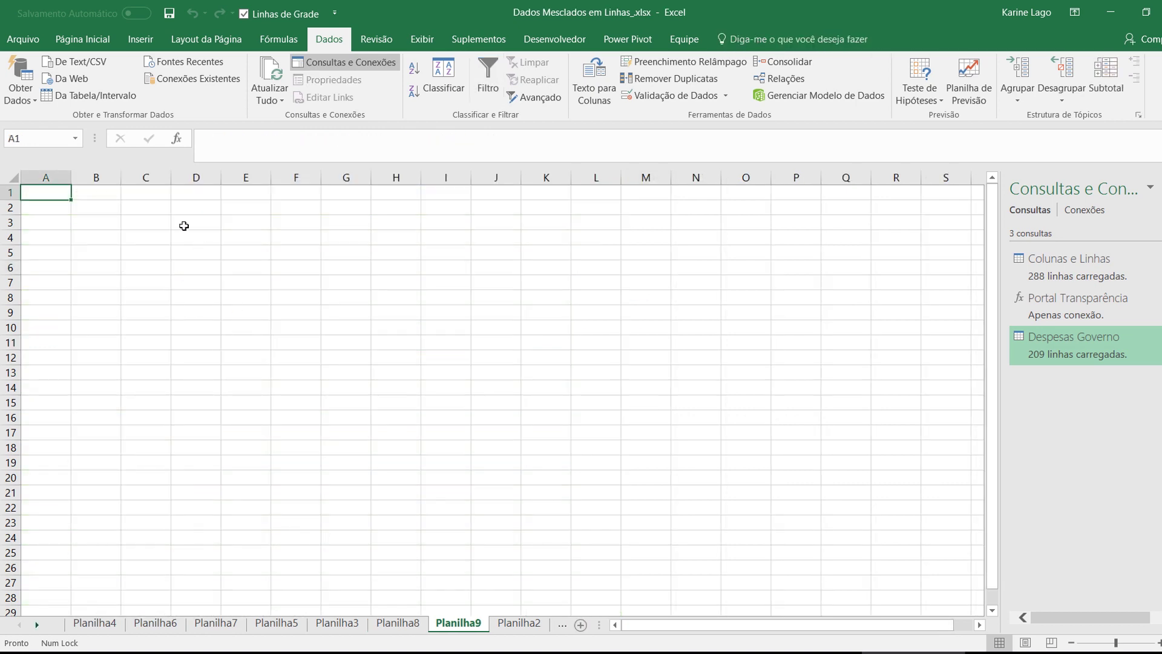
click(20, 93)
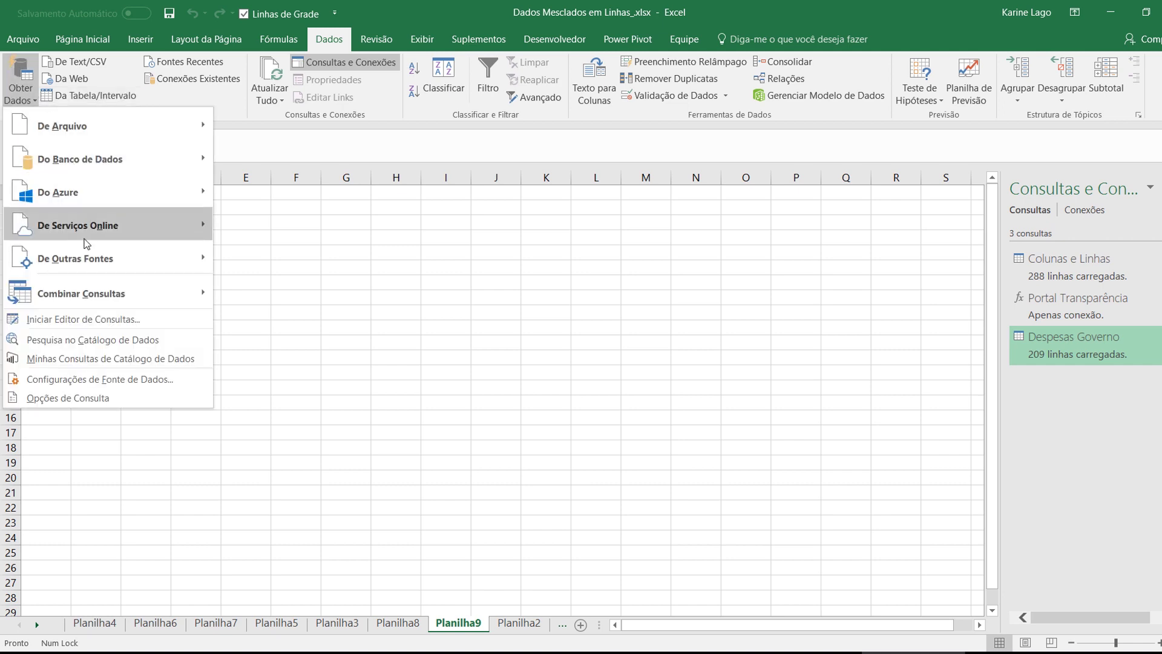
mouse_move(86, 234)
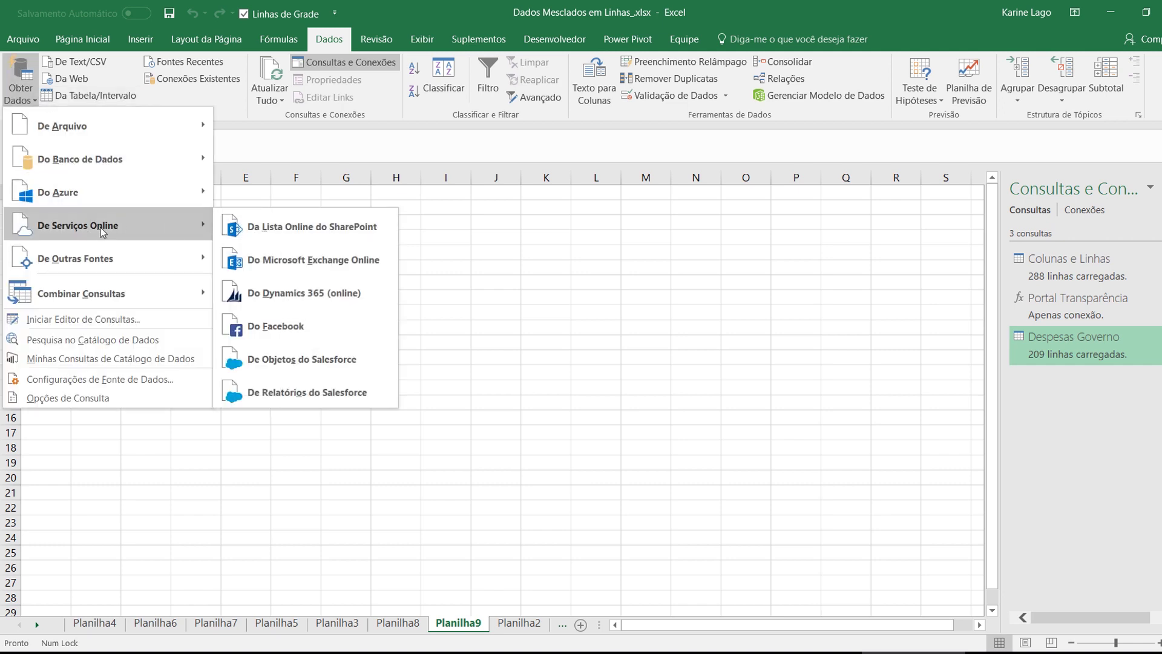
click(344, 268)
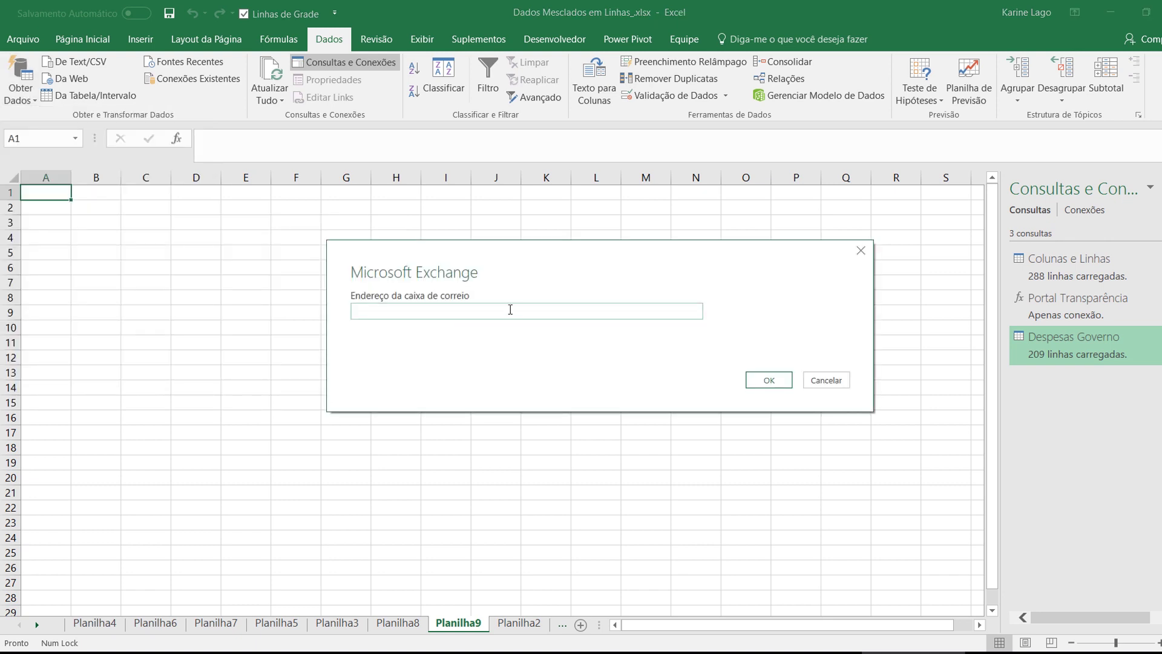
click(783, 385)
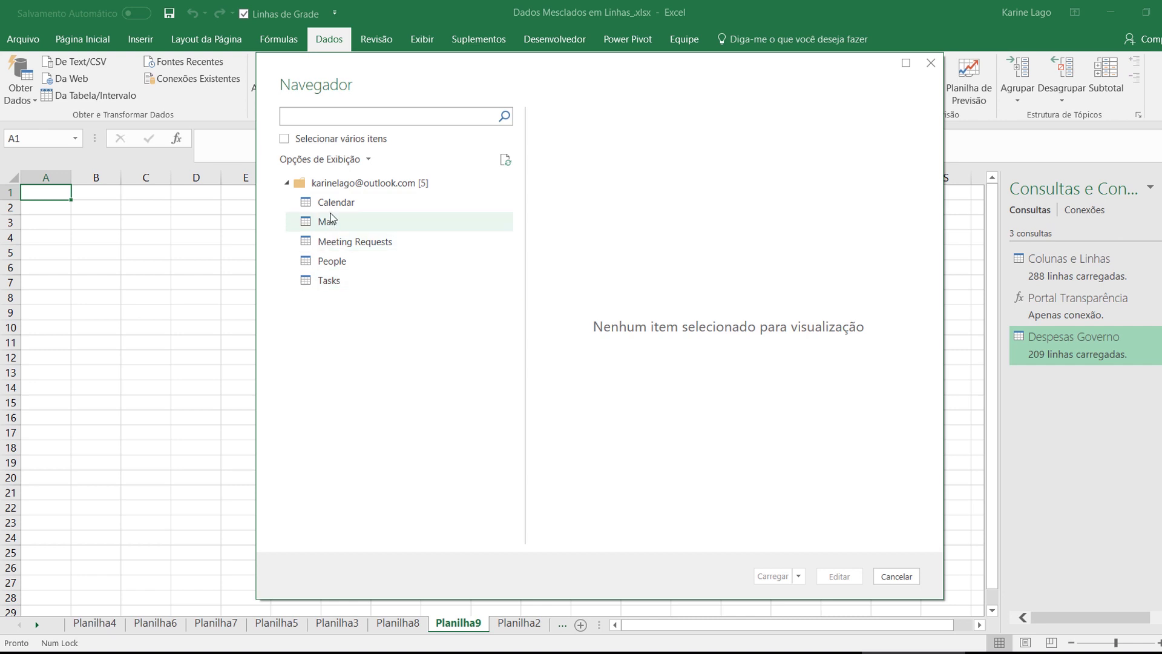
Preview the Calendar, Mail, Meeting Requests, People and Tasks tables, then edit Mail in Power Query
click(332, 207)
click(330, 226)
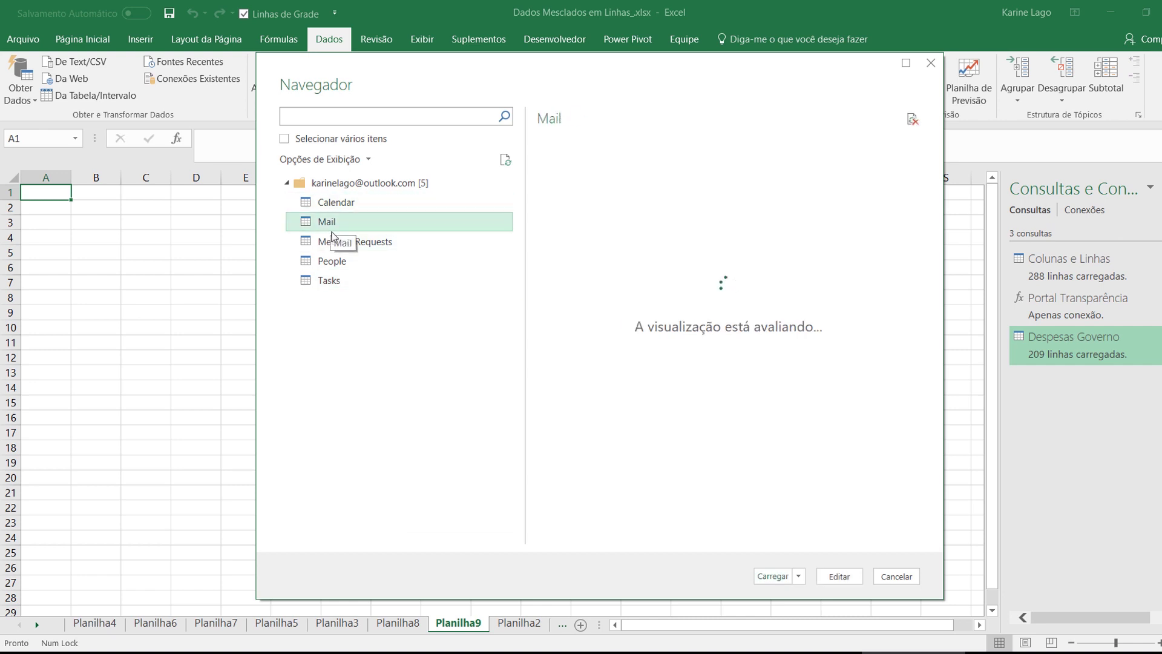
click(337, 244)
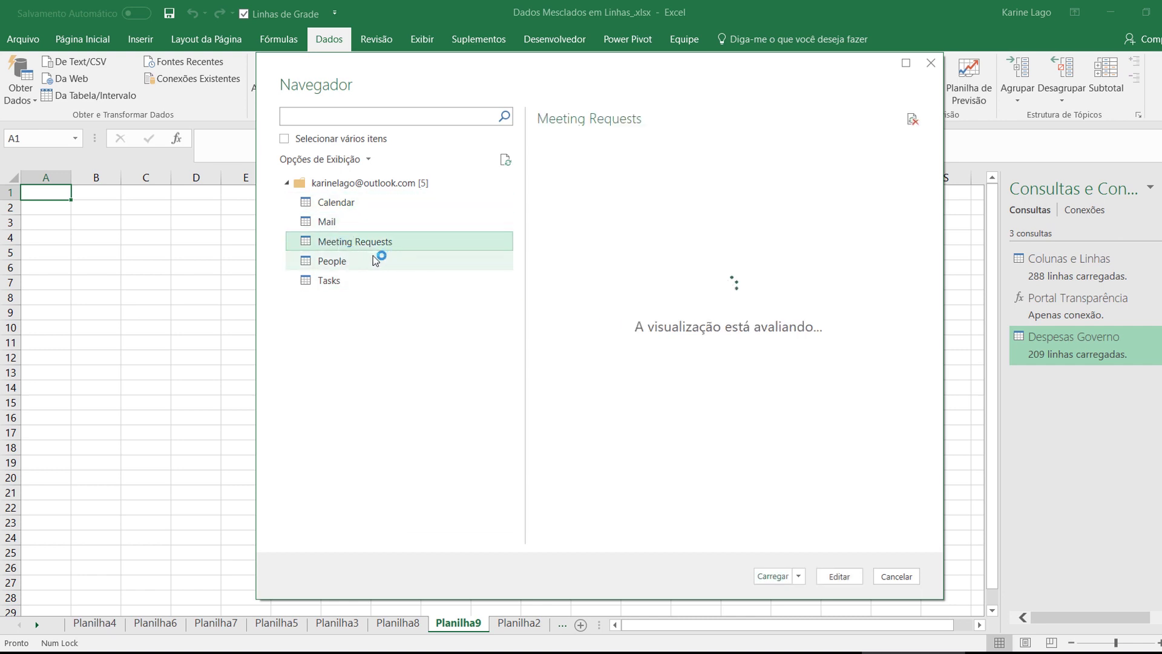
click(362, 261)
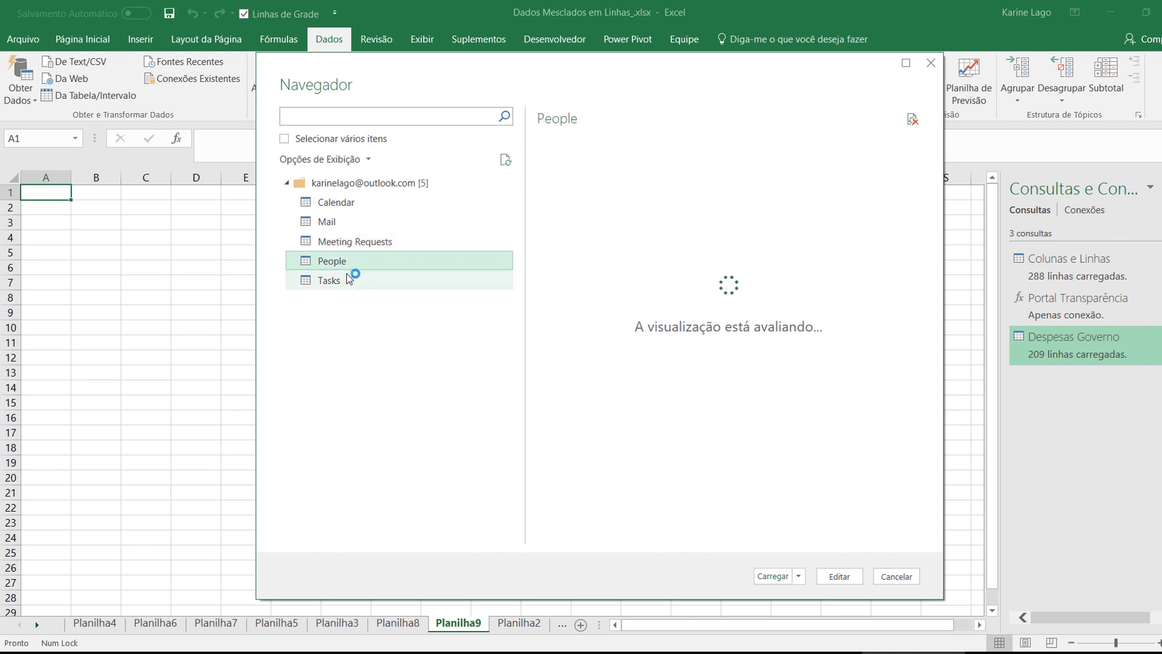
click(366, 282)
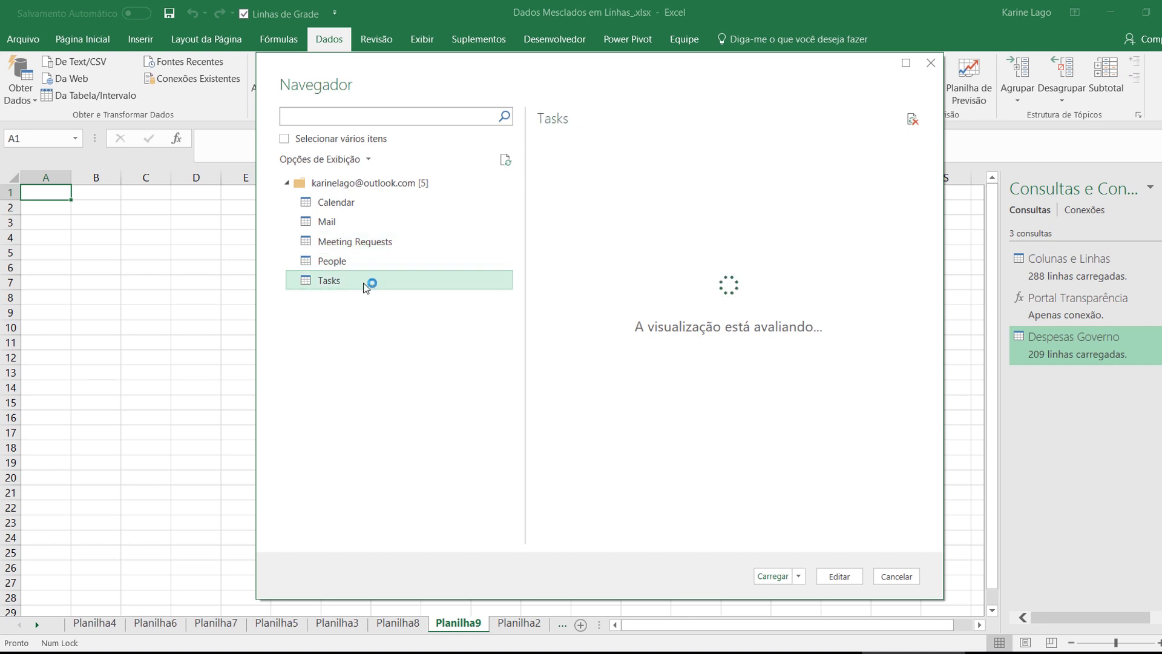
click(364, 222)
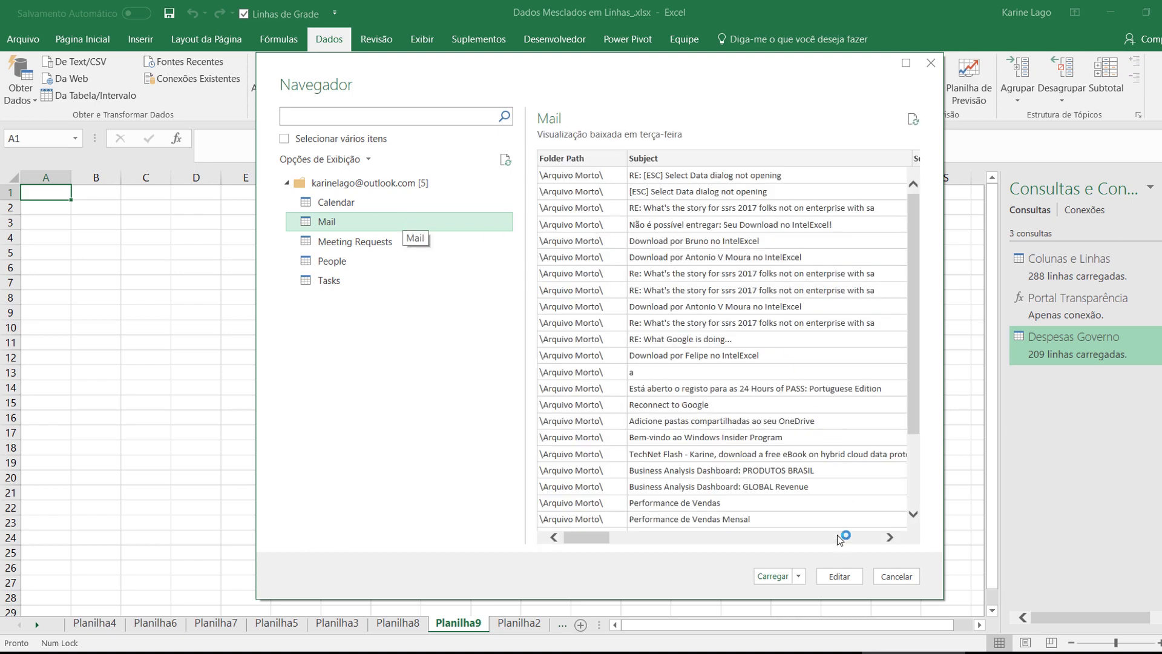
click(839, 578)
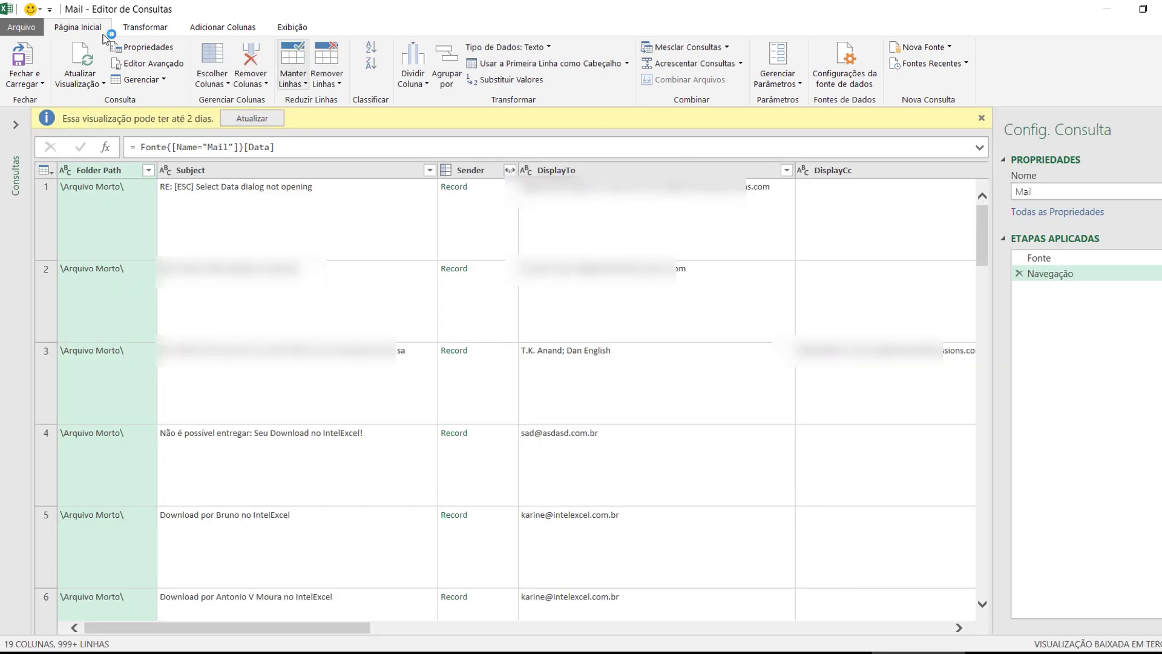
Filter Folder Path to exclude \Arquivo Morto\, keeping only \Caixa de Entrada\
click(148, 170)
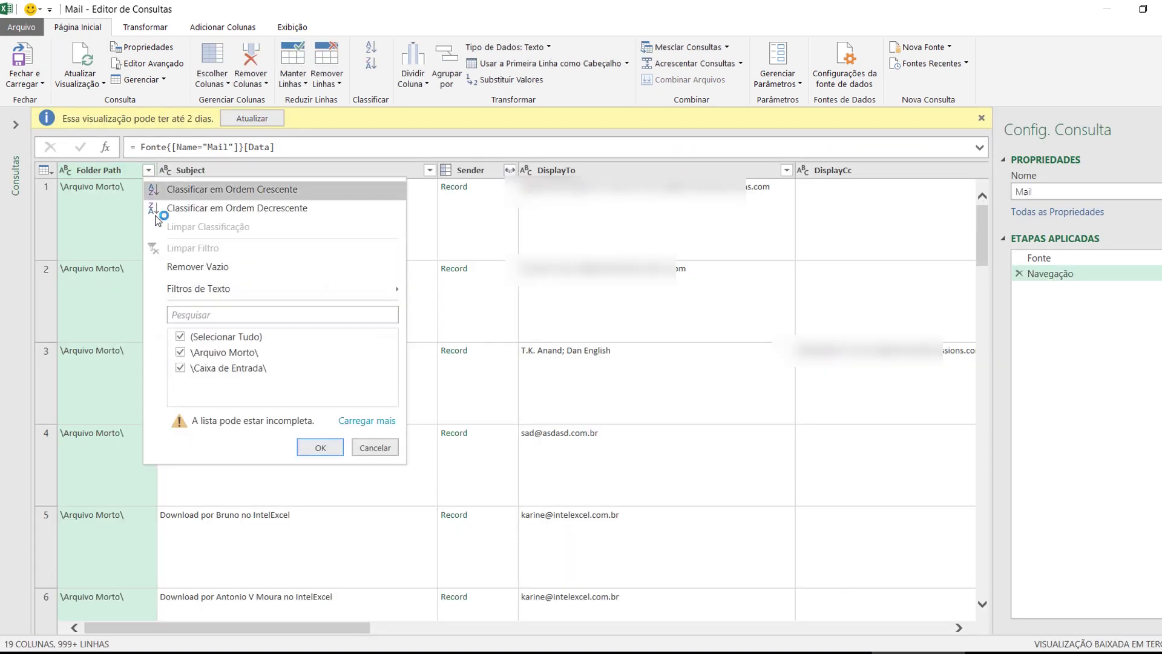
click(180, 352)
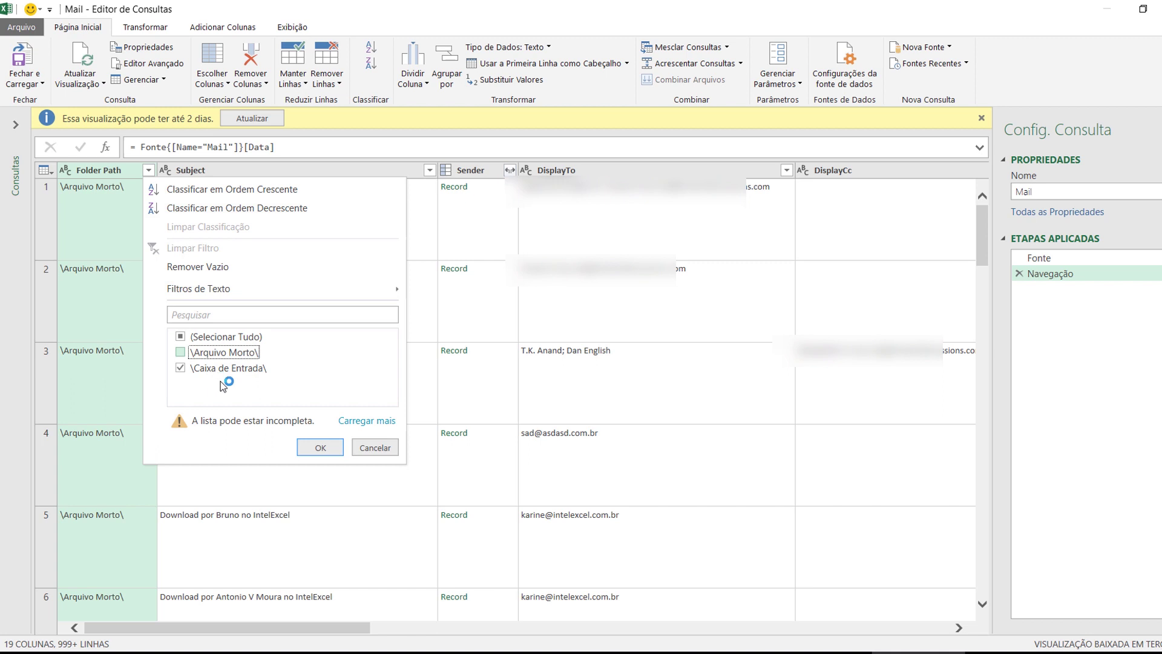
click(319, 448)
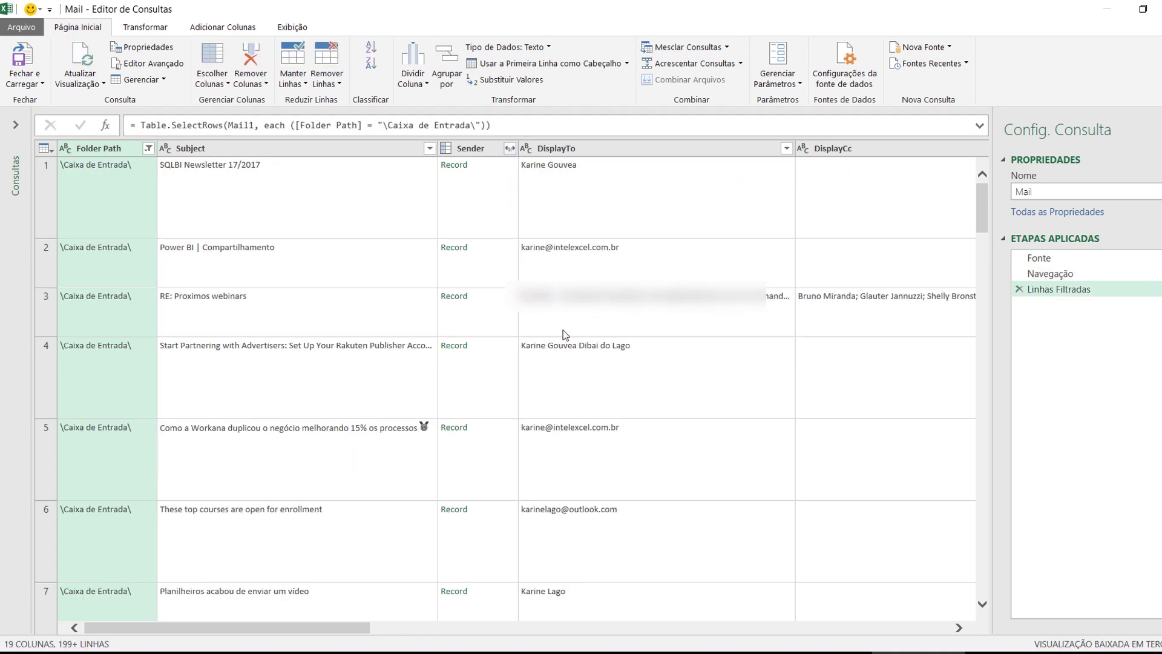
scroll(377, 408, down, 3)
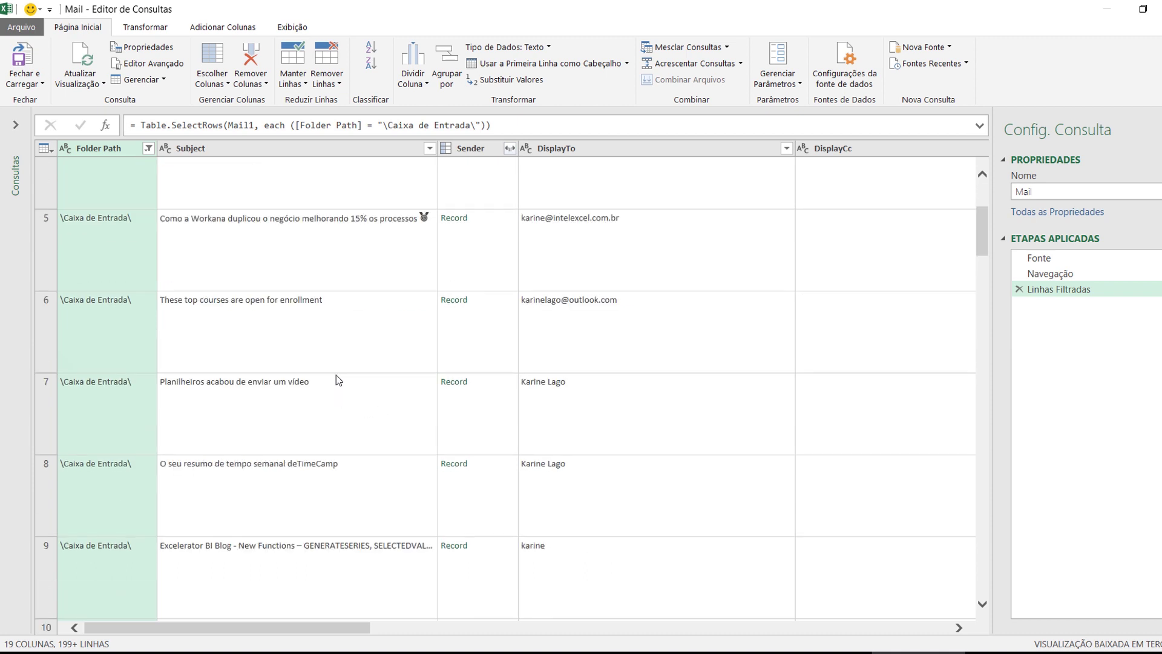
Inspect the Subject, Sender and DisplayTo columns and the recipient tables of rows 5 and 8
click(208, 148)
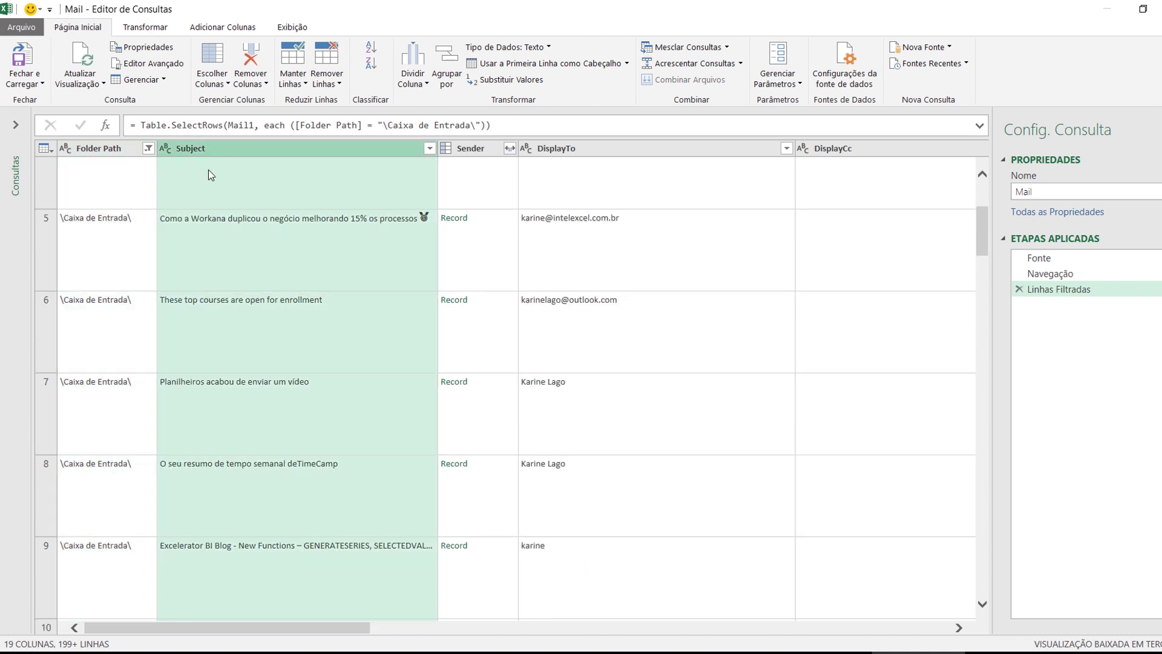
click(487, 153)
click(579, 145)
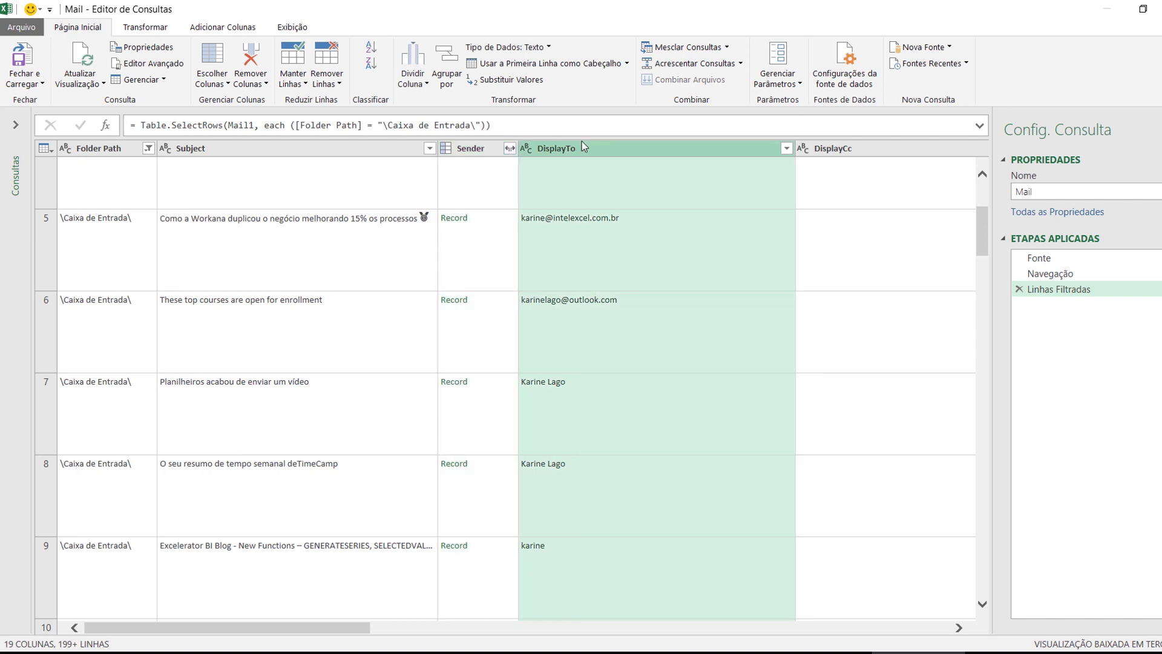
drag(301, 628, 492, 627)
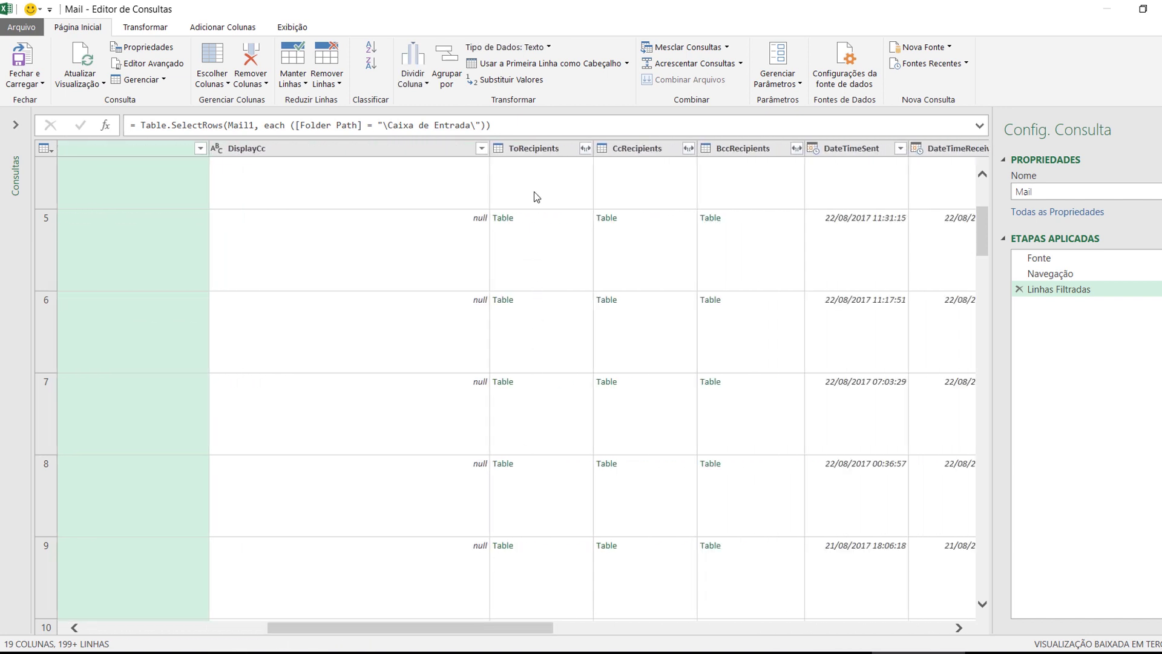
click(541, 261)
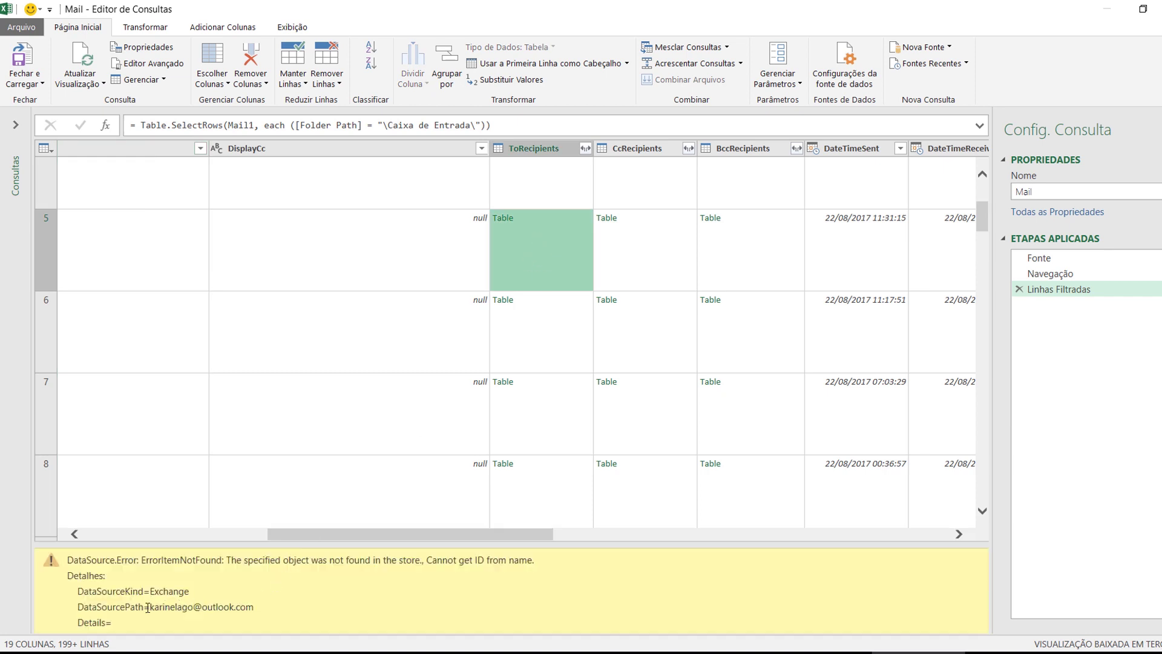
drag(148, 607, 259, 606)
click(658, 243)
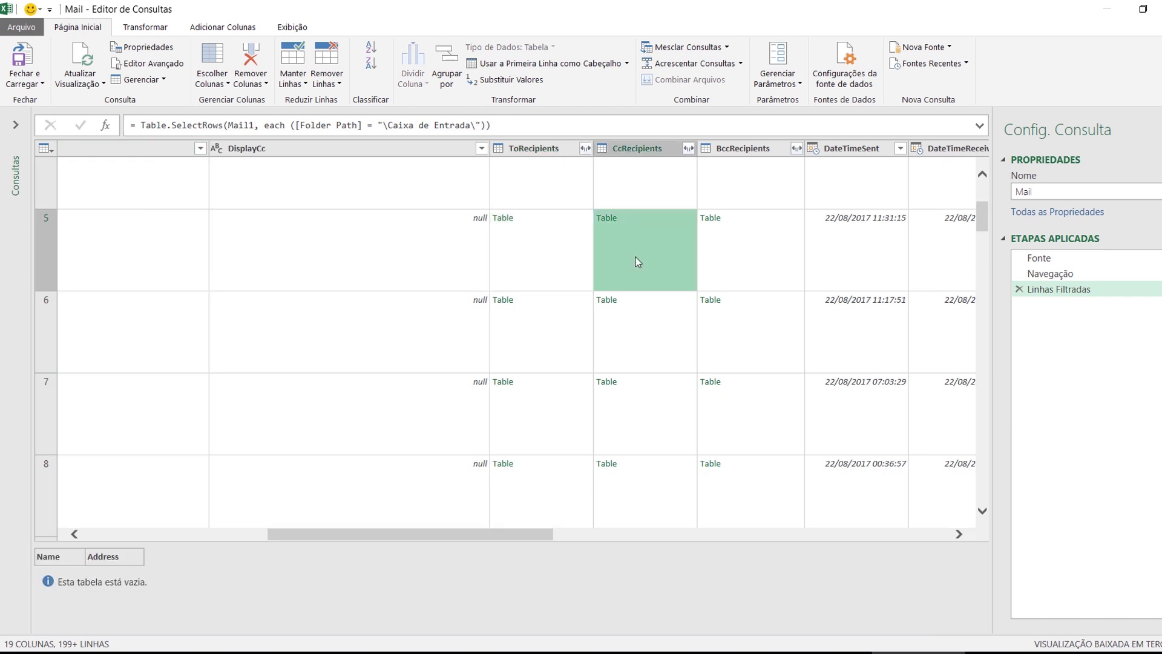
click(722, 259)
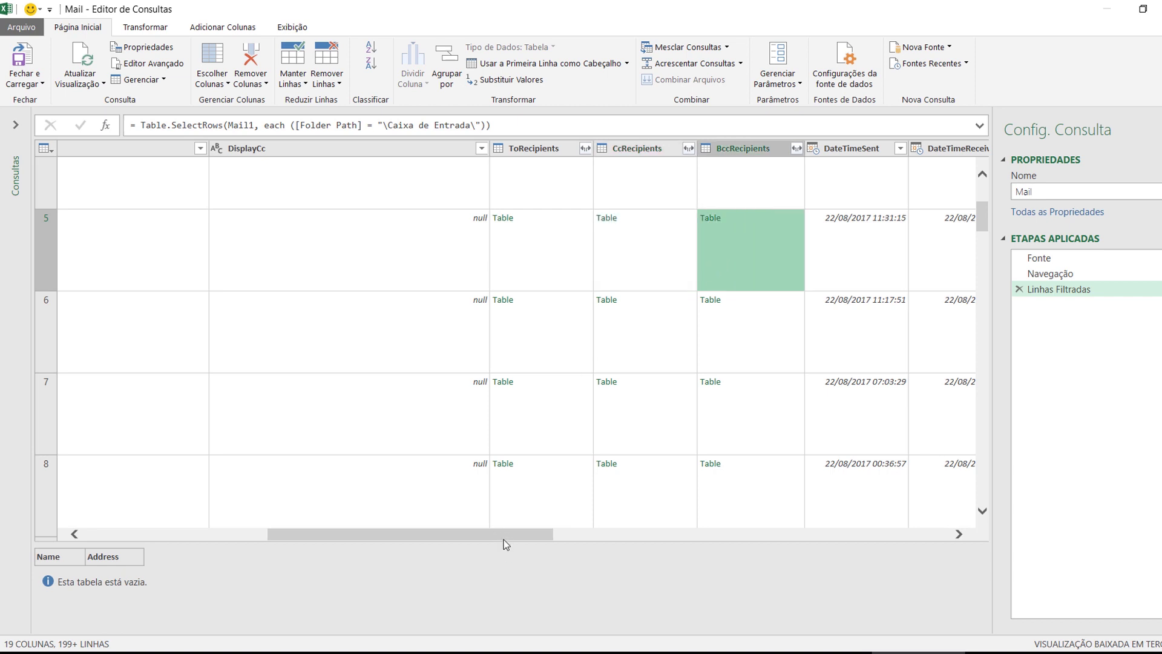
click(517, 524)
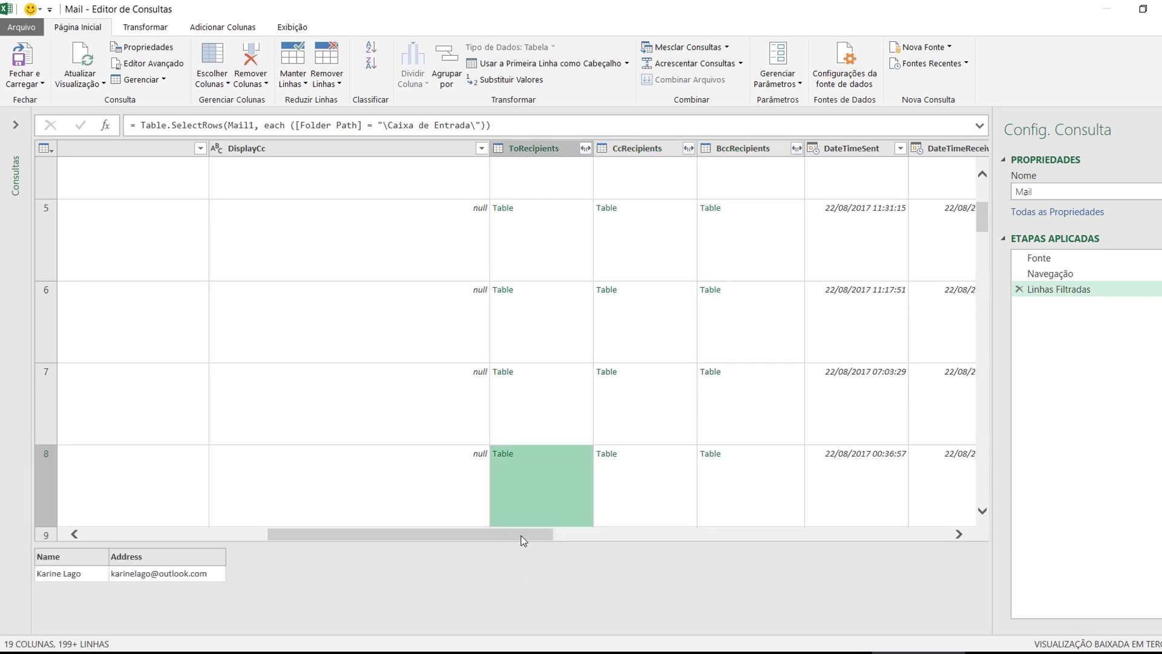
scroll(523, 541, right, 5)
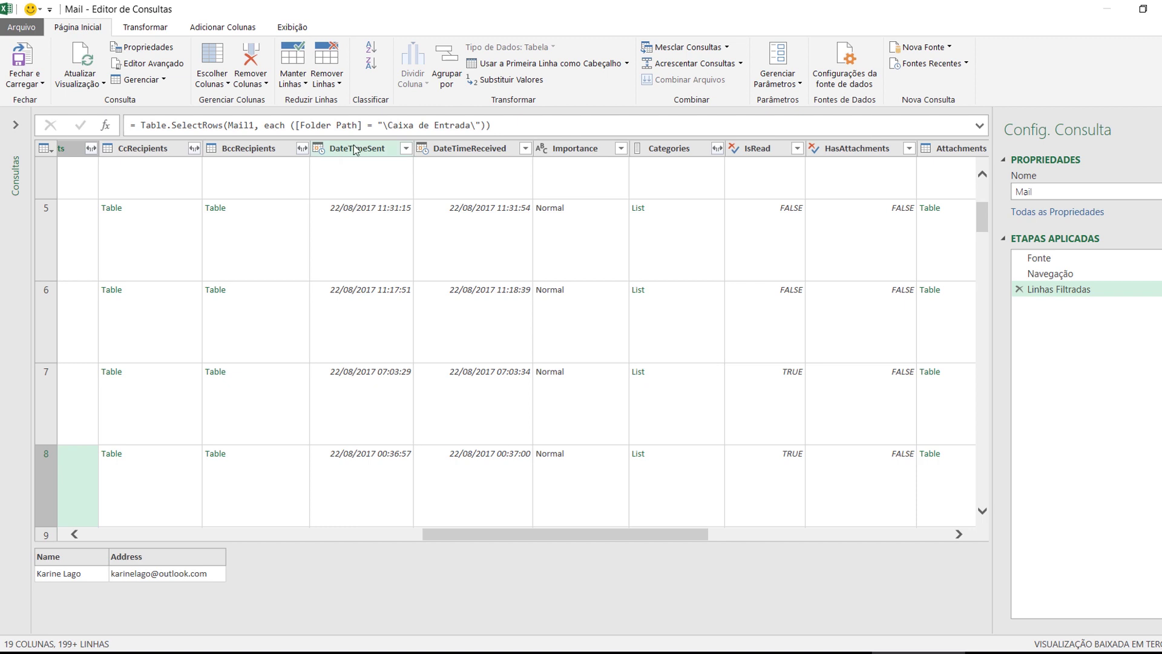
Select the DateTimeReceived, DateTimeSent and Subject columns together
click(356, 150)
click(462, 150)
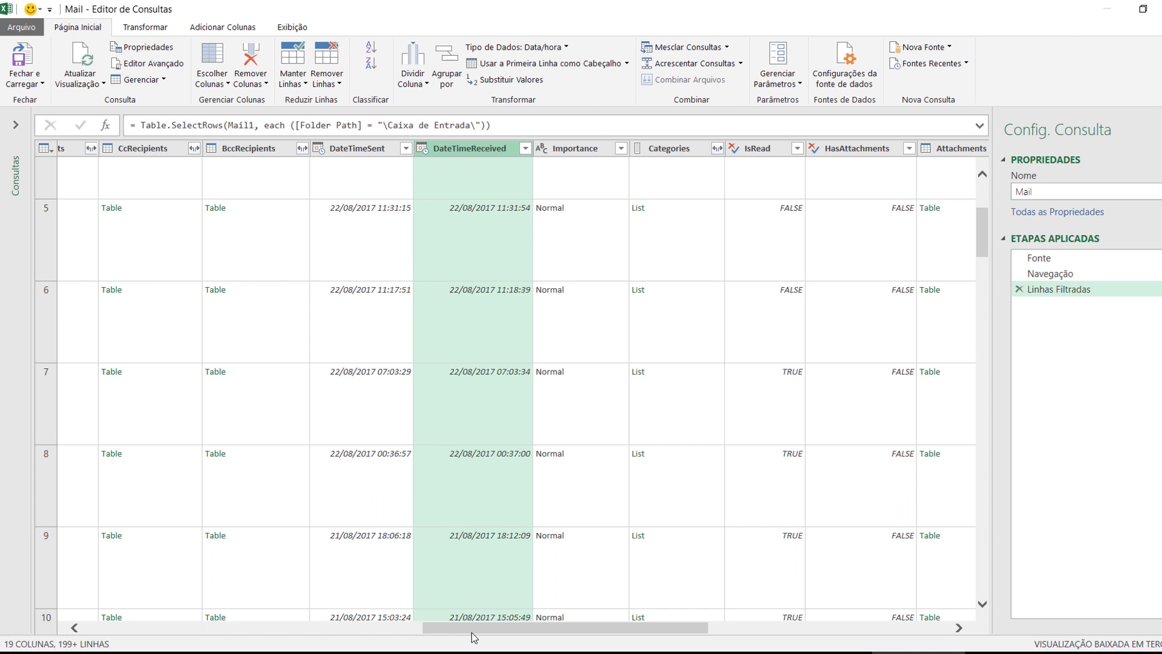
click(362, 149)
click(445, 150)
click(383, 149)
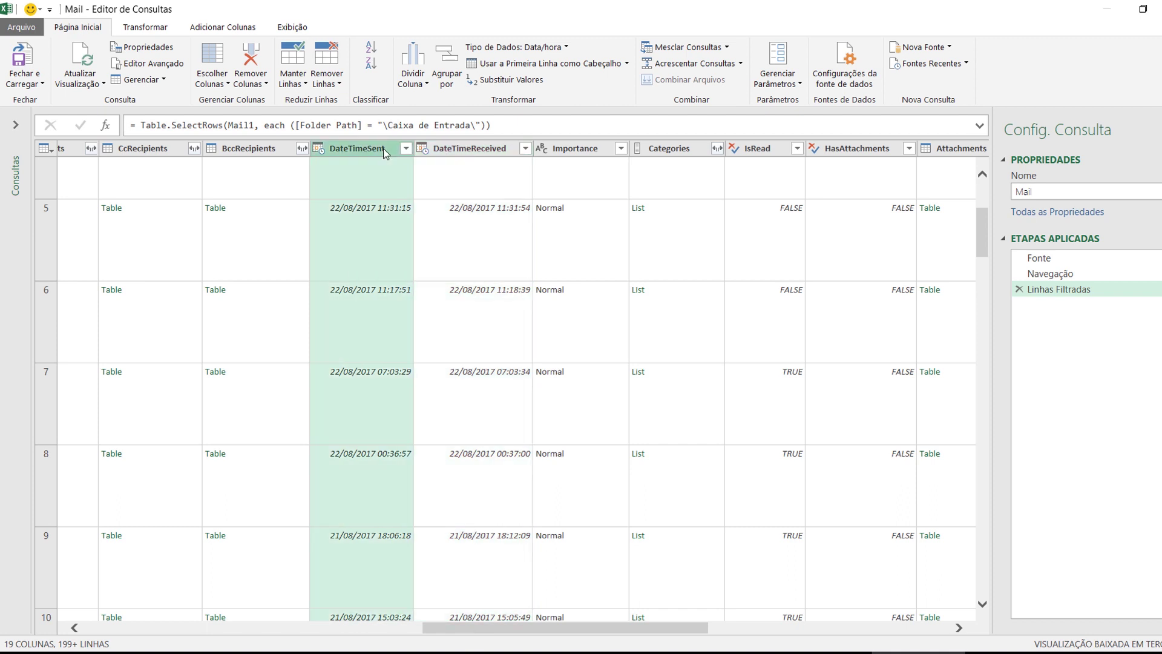
click(481, 152)
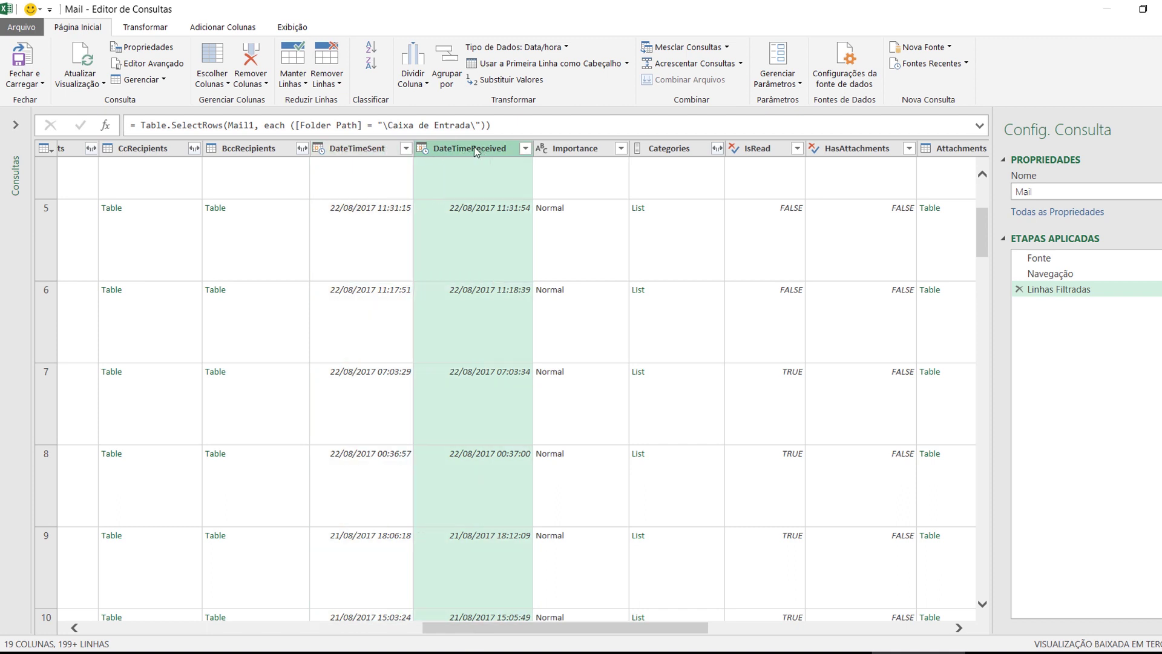
ctrl+click(378, 151)
drag(647, 629, 204, 642)
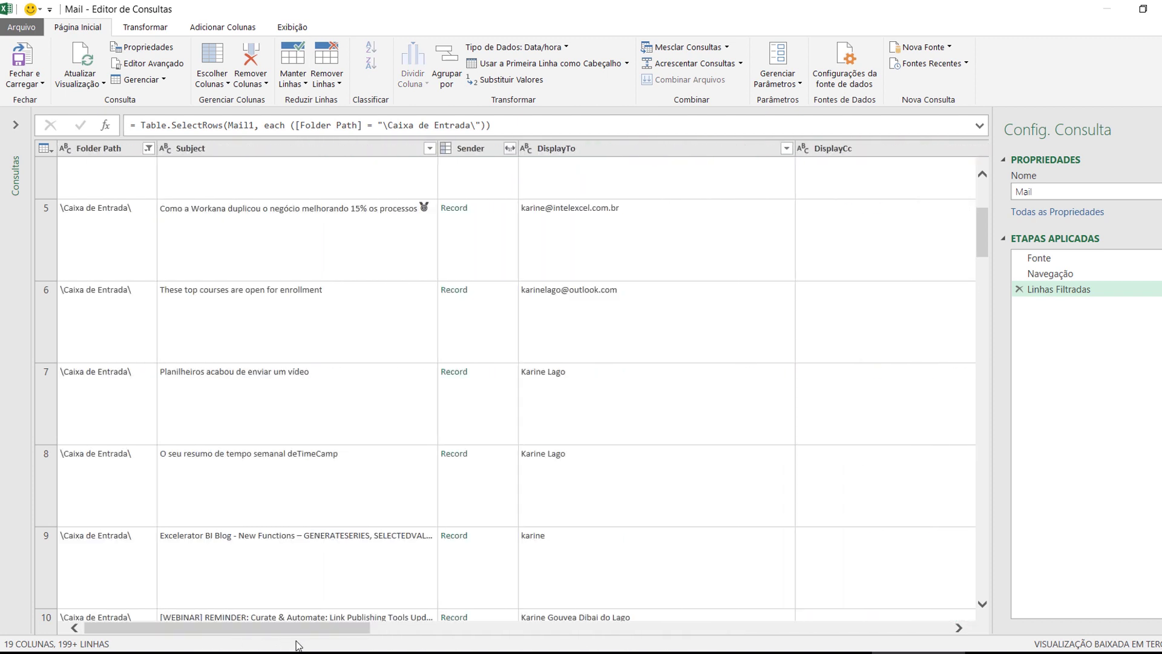
click(251, 150)
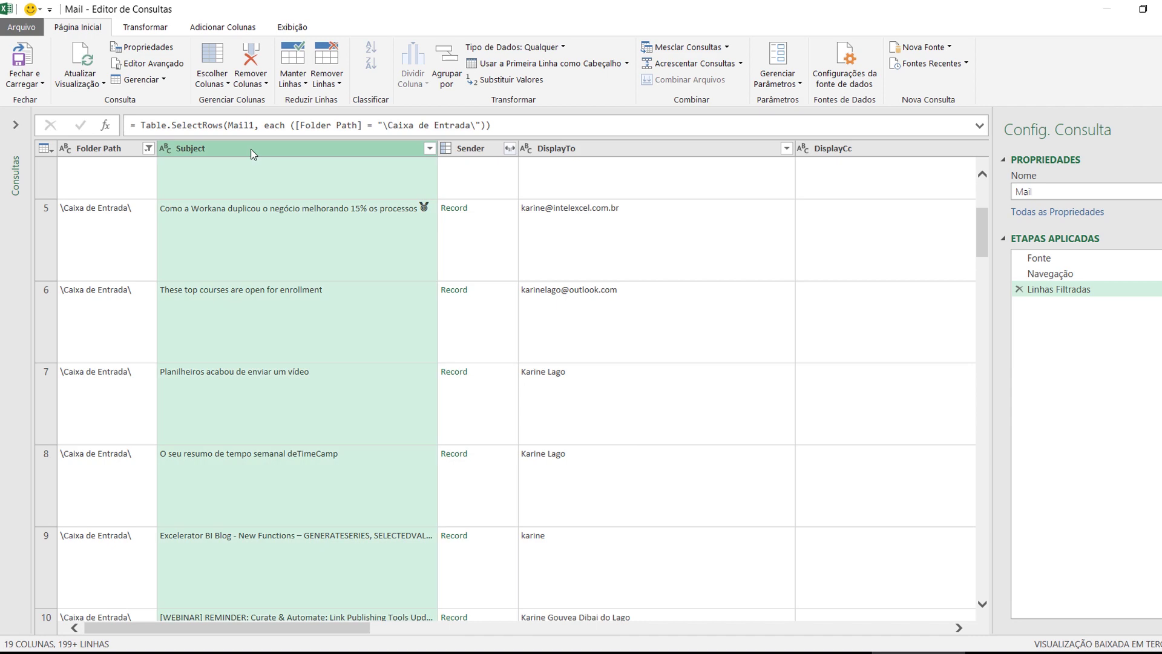
Keep only DateTimeReceived, DateTimeSent and Subject, and load the Mail query to Planilha10
right_click(252, 152)
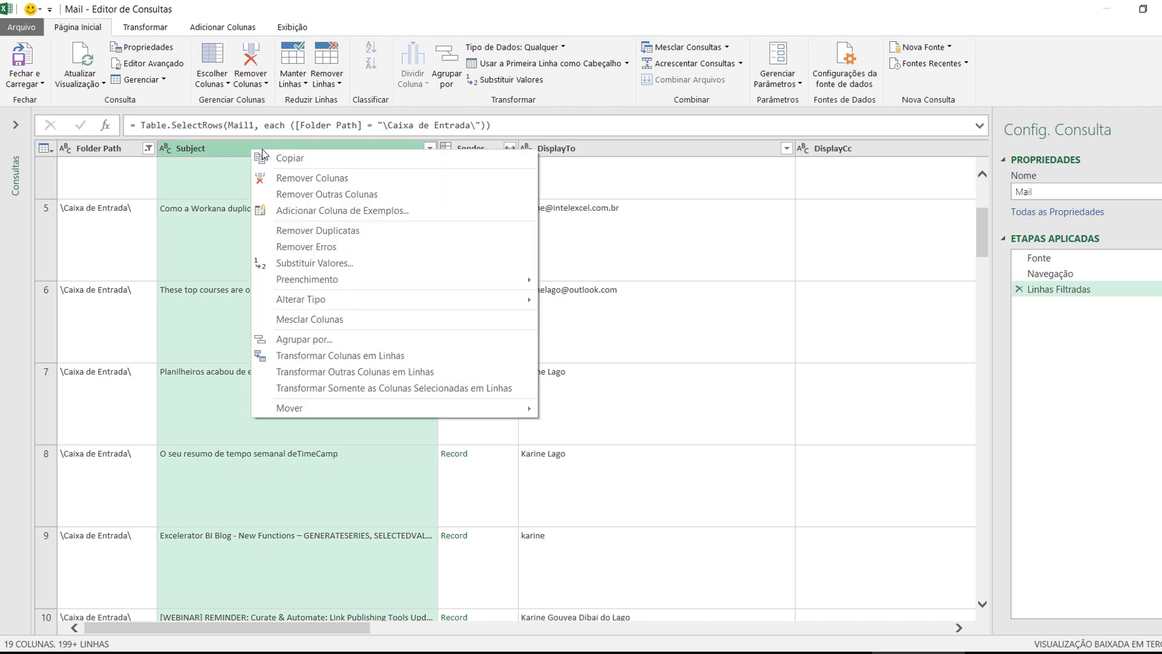
click(299, 195)
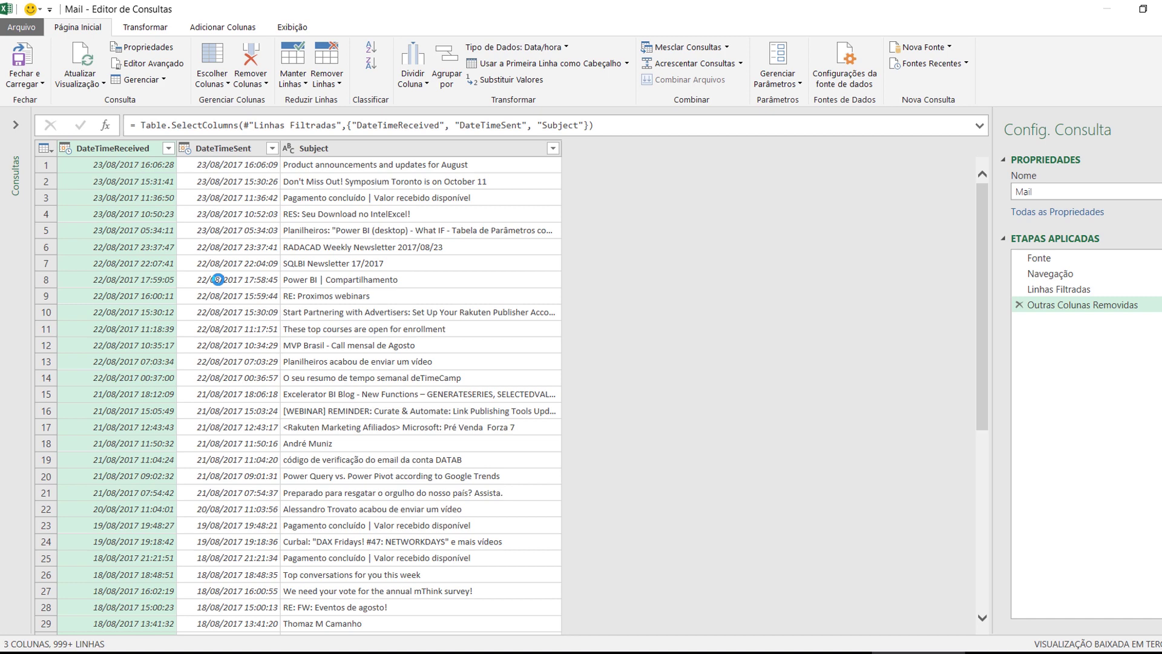
click(388, 233)
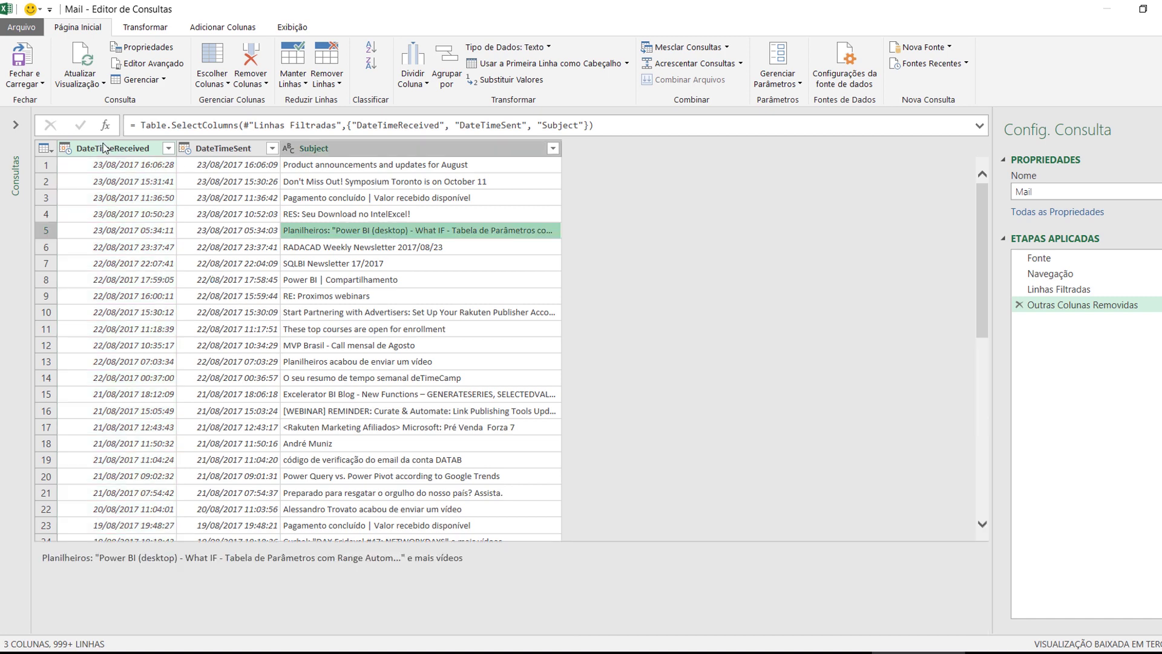
click(106, 148)
click(221, 149)
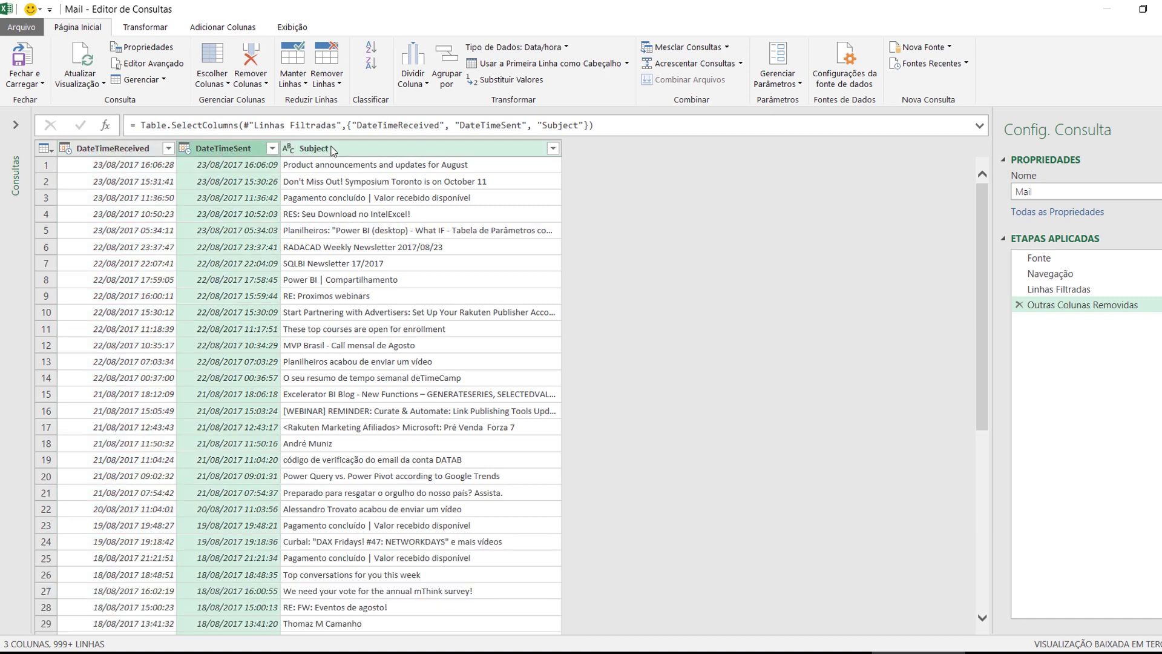
click(330, 150)
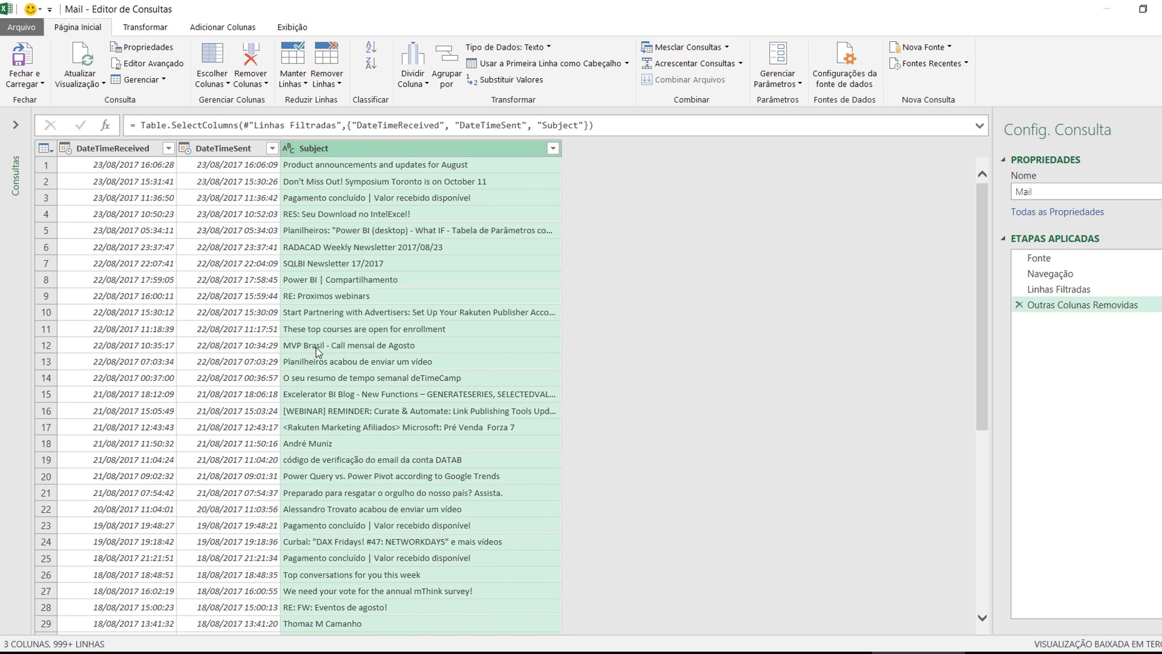
click(25, 60)
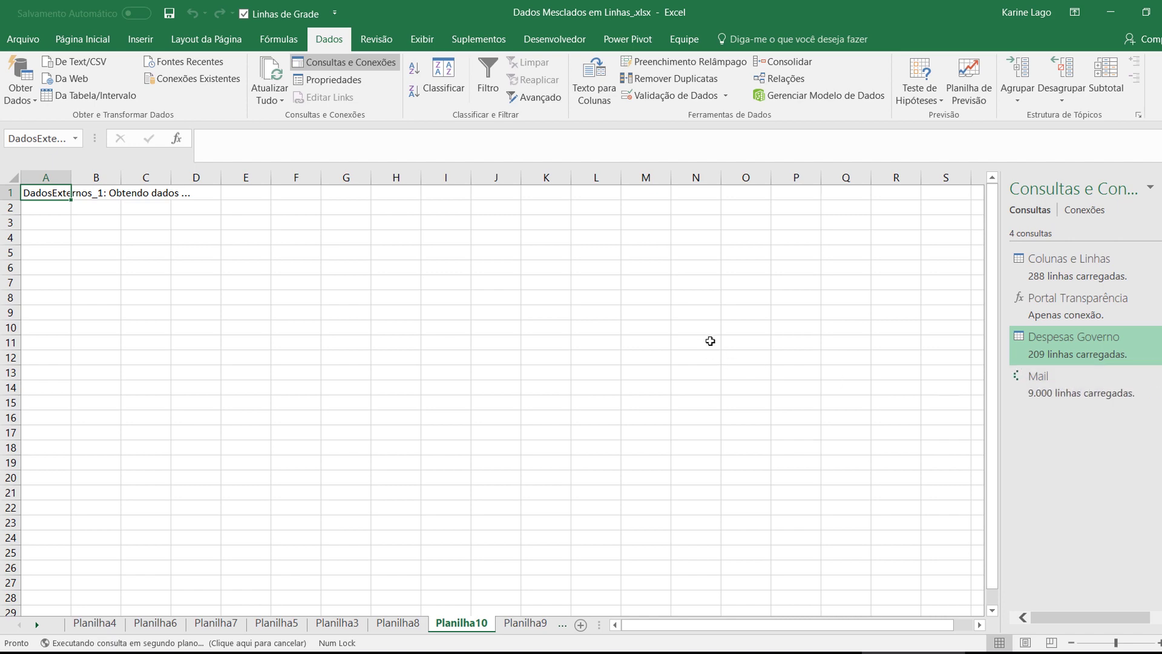
In PowerPoint, present the Para Aprender Mais slide as a slide show
key(alt+Tab)
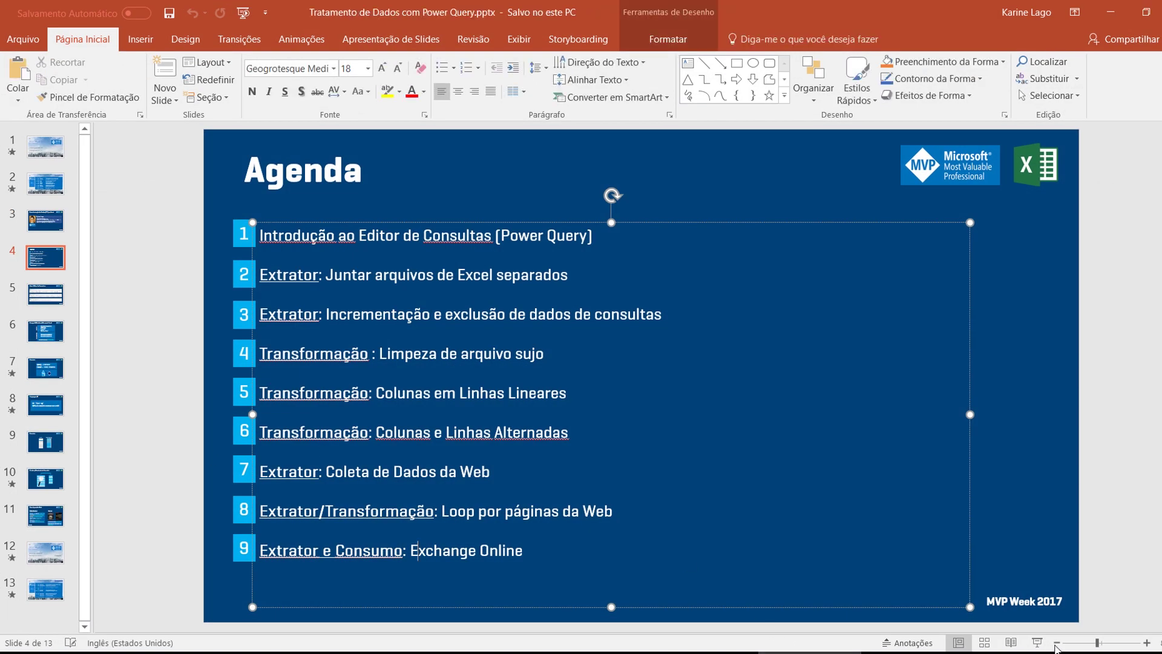
click(54, 521)
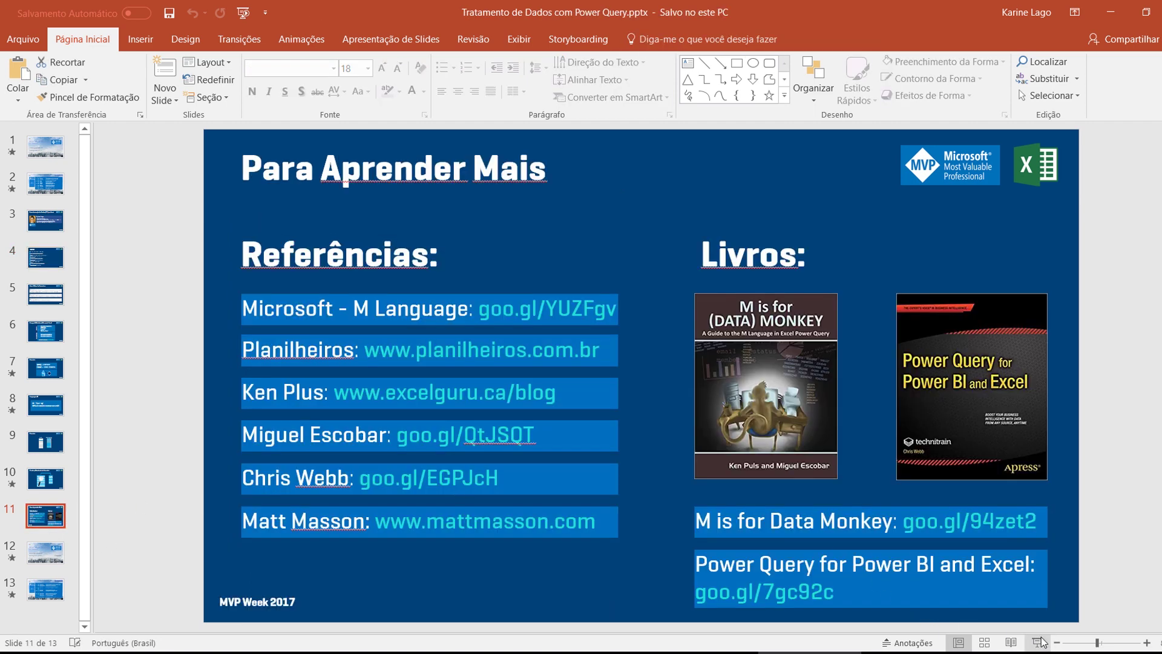
click(1037, 643)
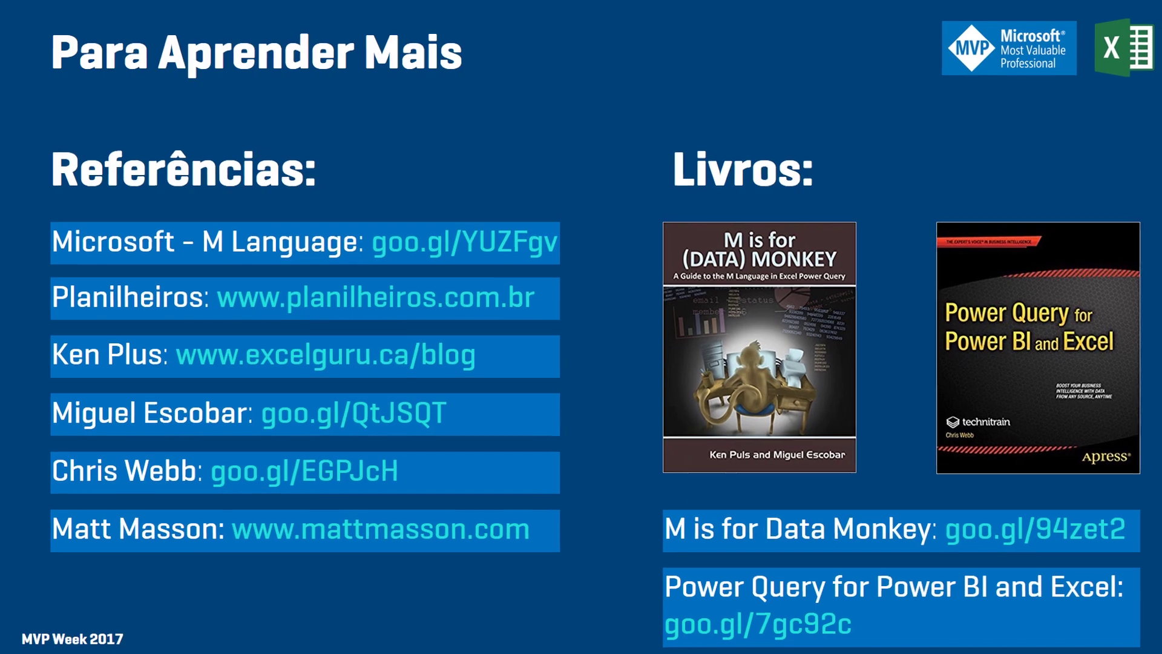